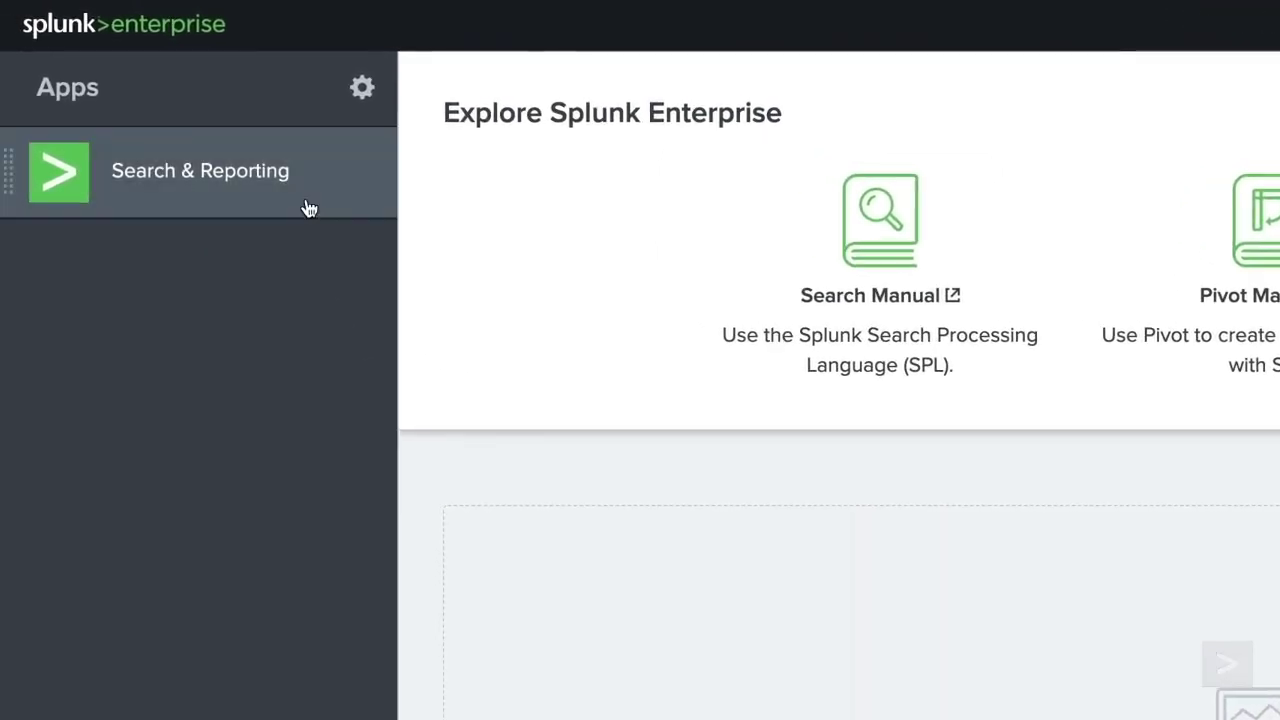
- Open the Search & Reporting app's search page and review the Last 24 hours time-range presets
left_click(309, 208)
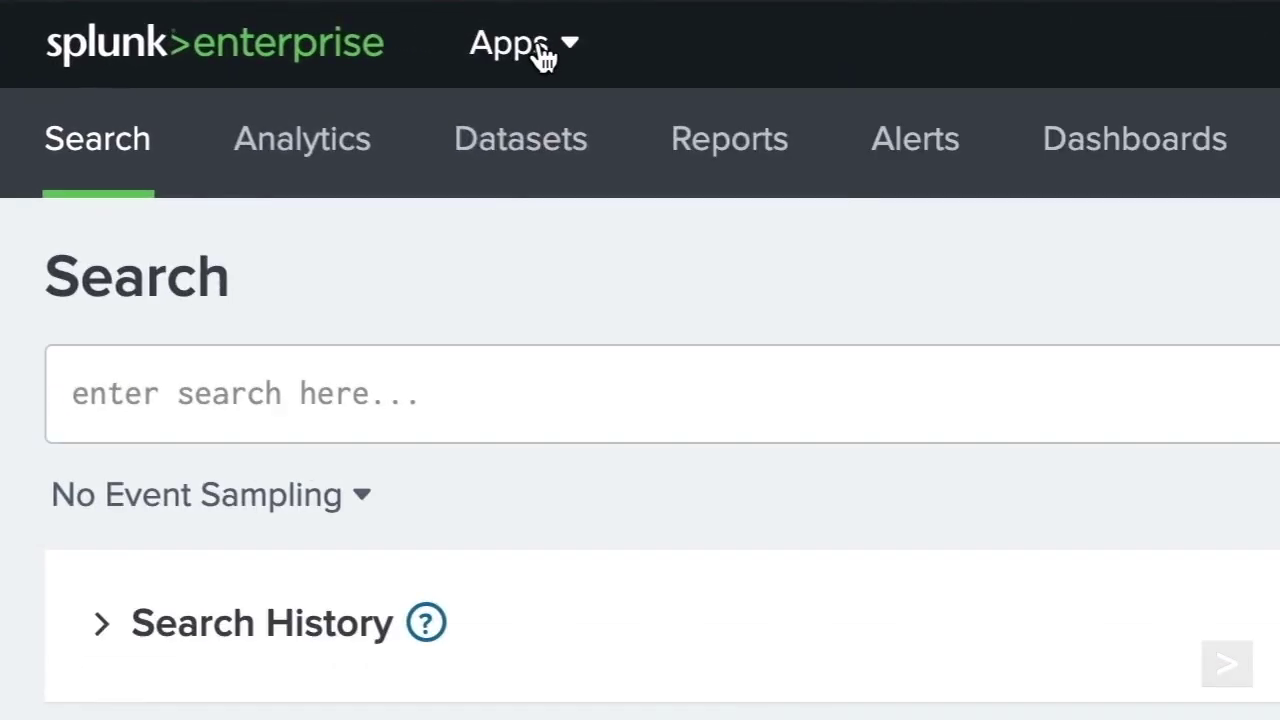
left_click(190, 17)
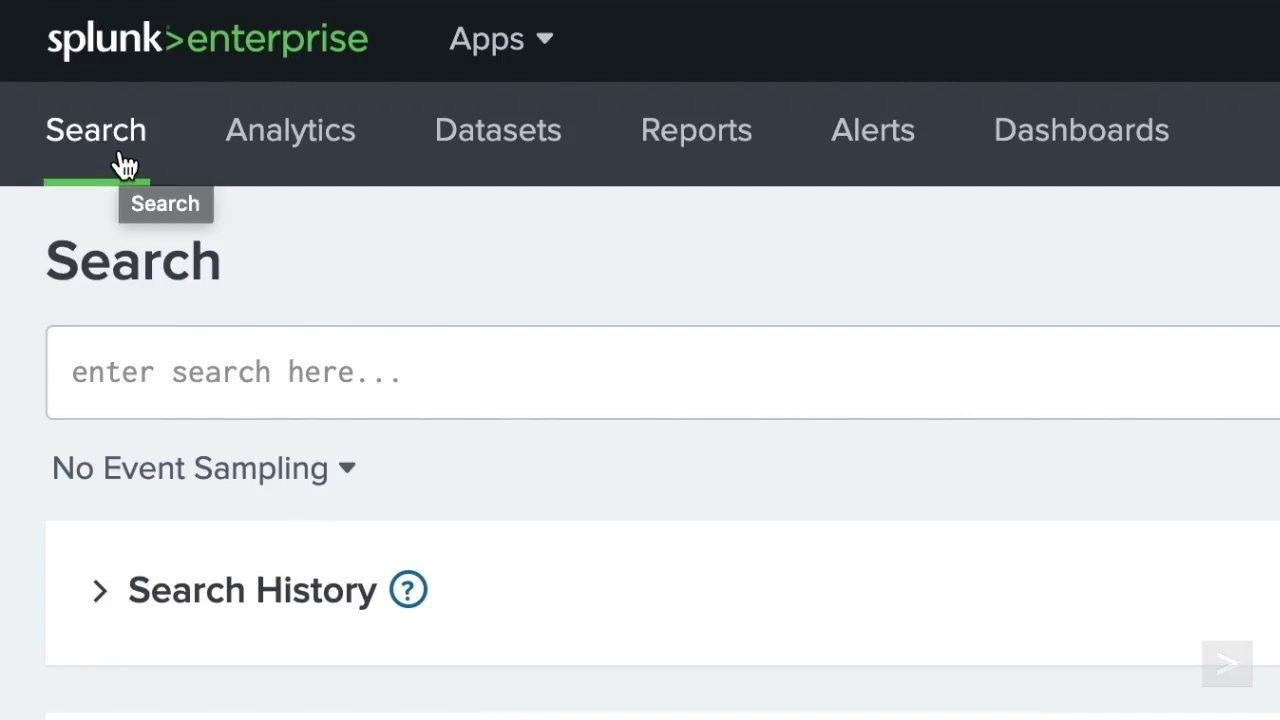
left_click(251, 383)
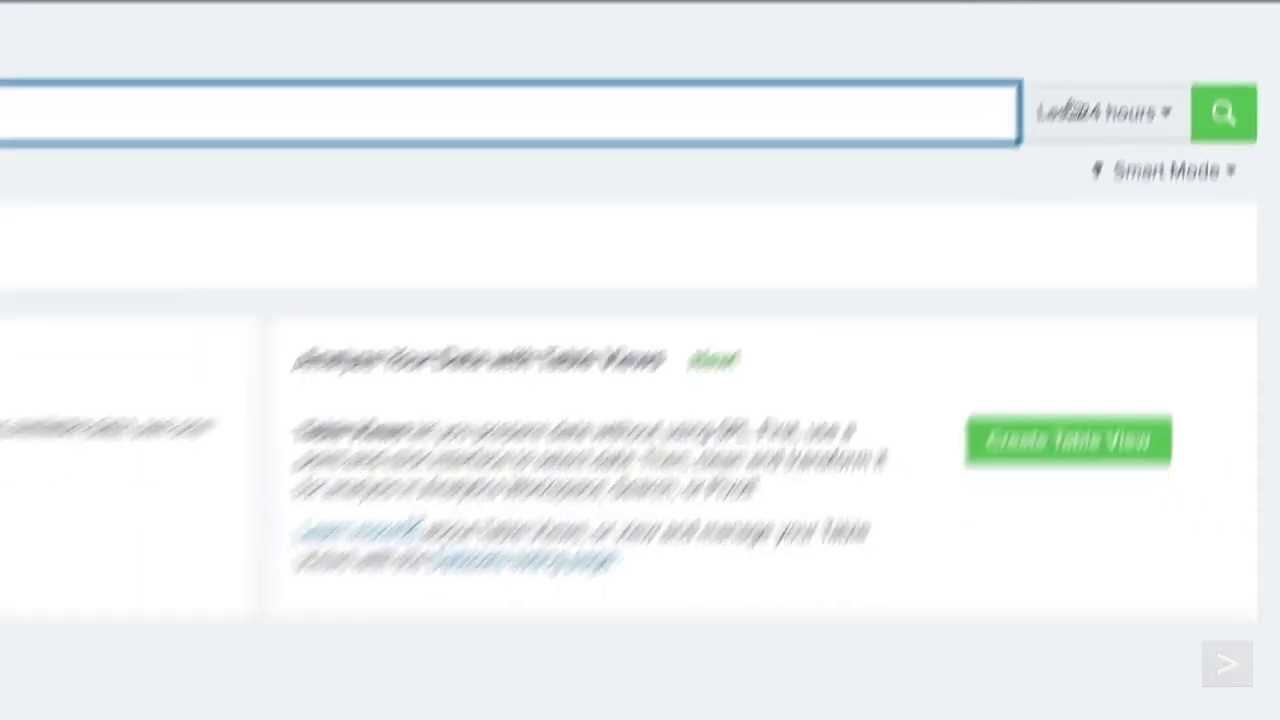
left_click(930, 371)
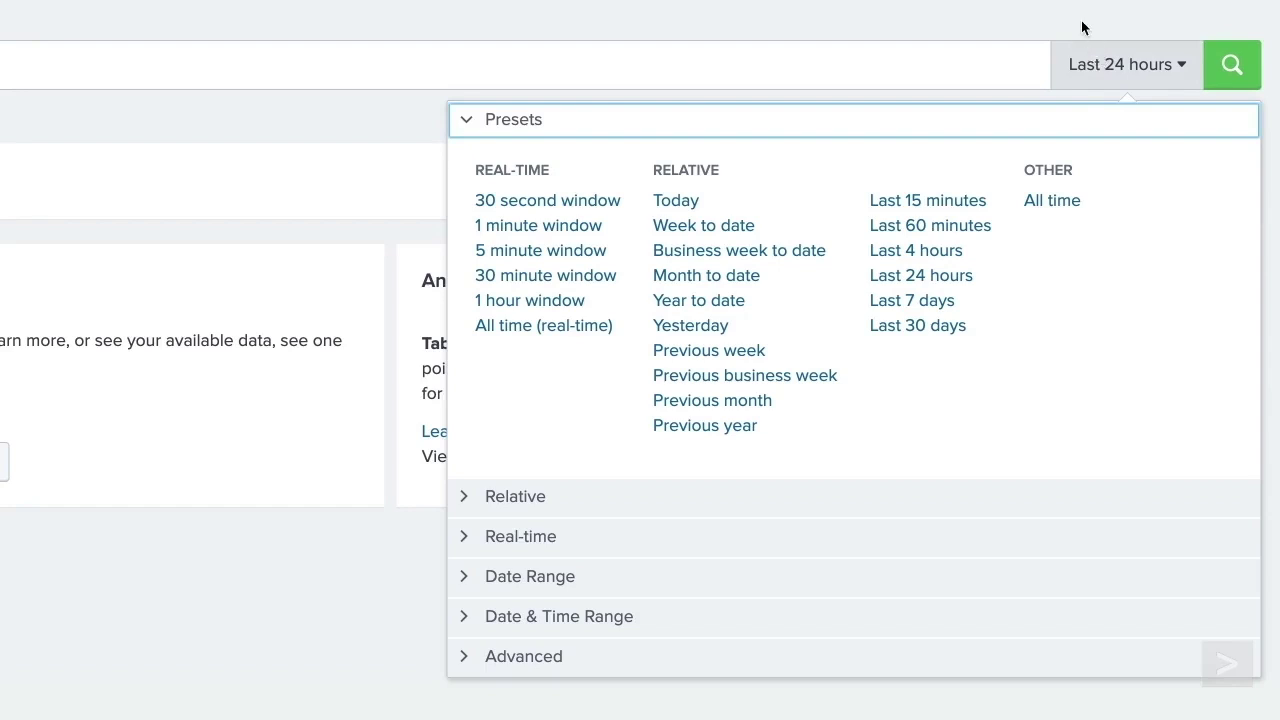
left_click(1082, 26)
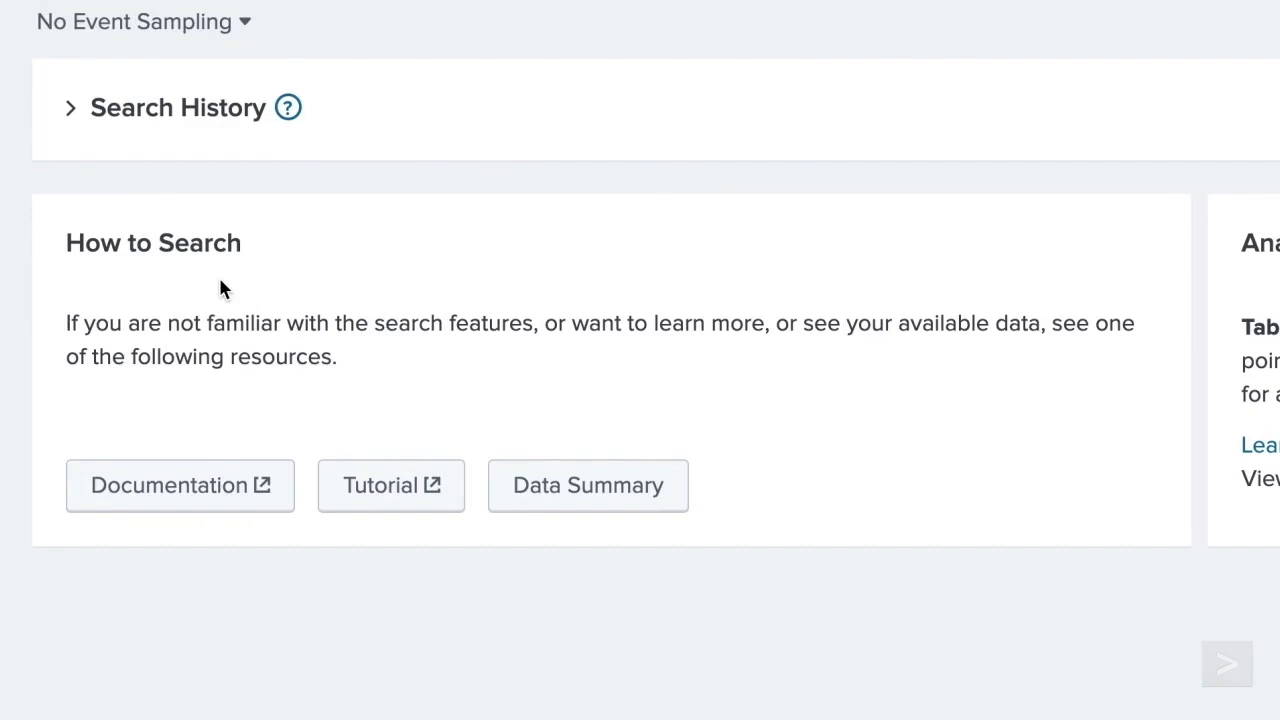
left_click(583, 500)
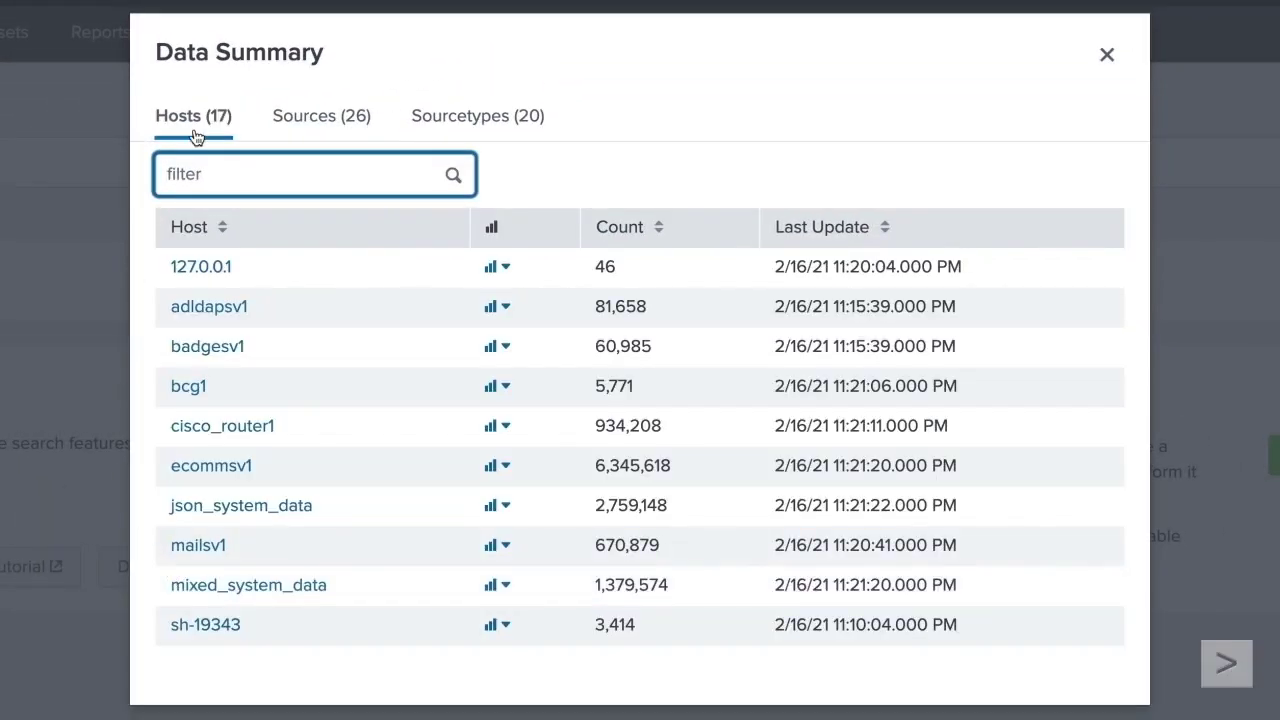
left_click(313, 142)
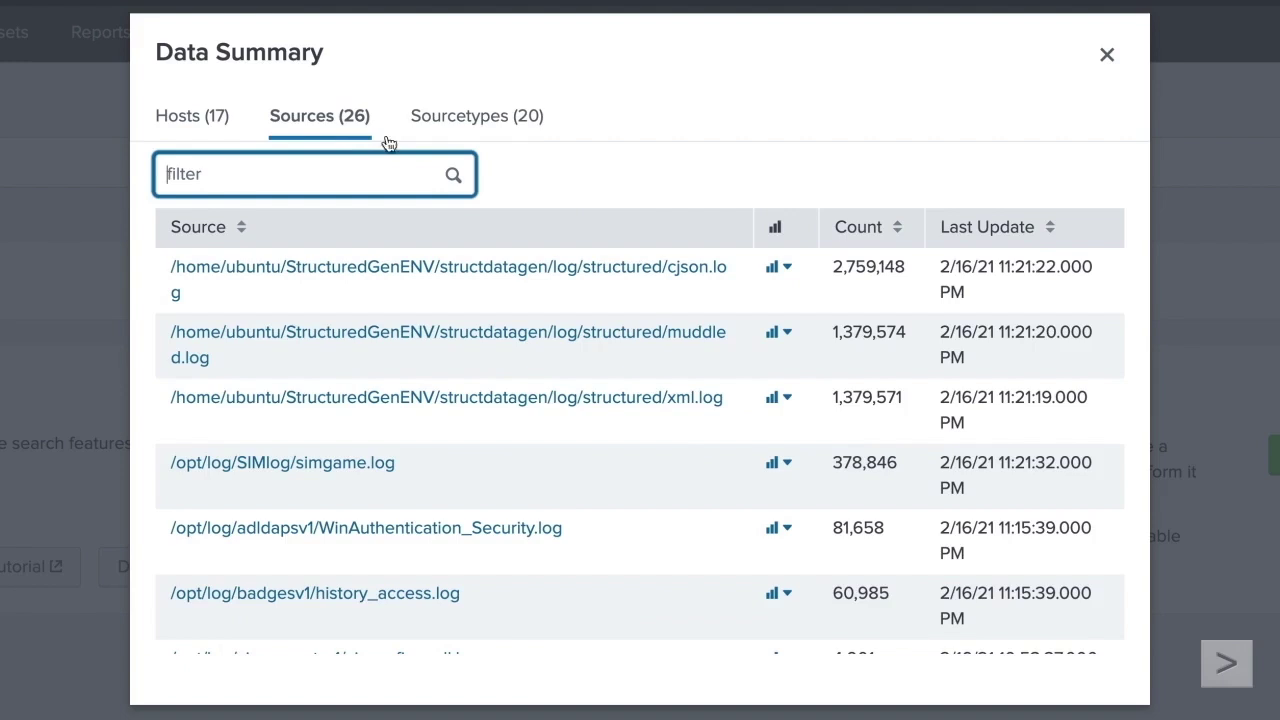
left_click(460, 135)
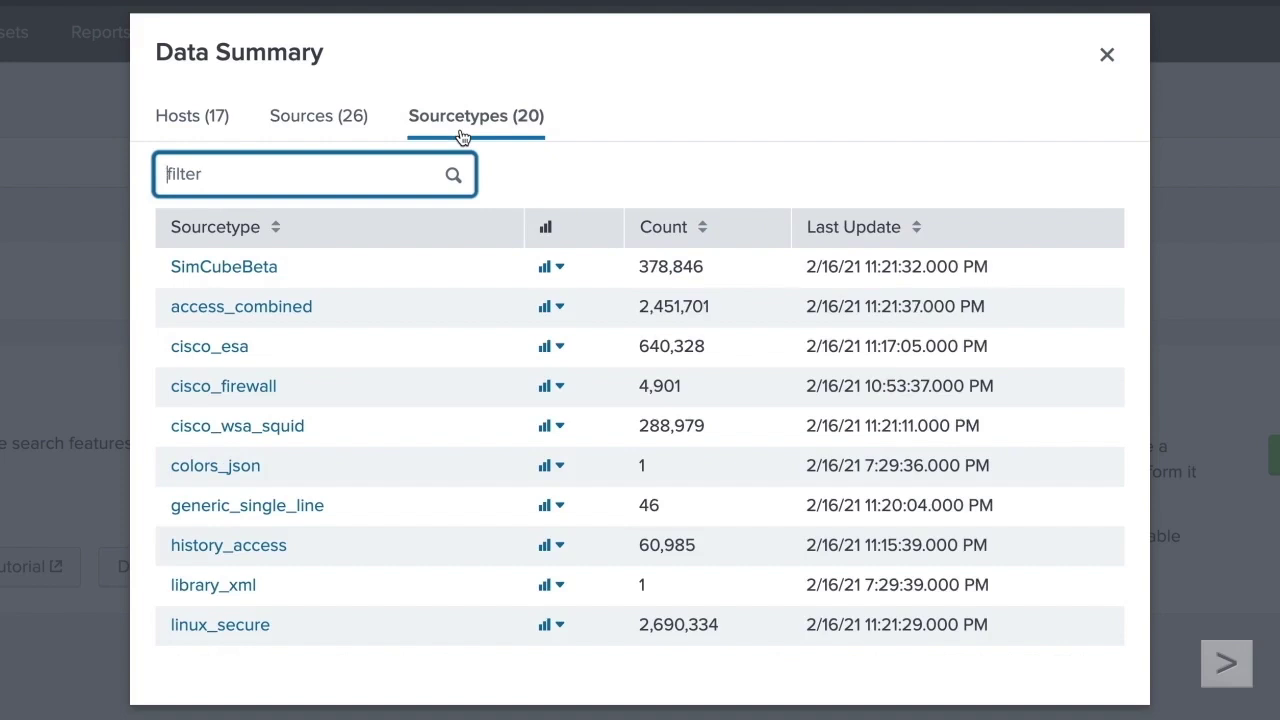
left_click(354, 118)
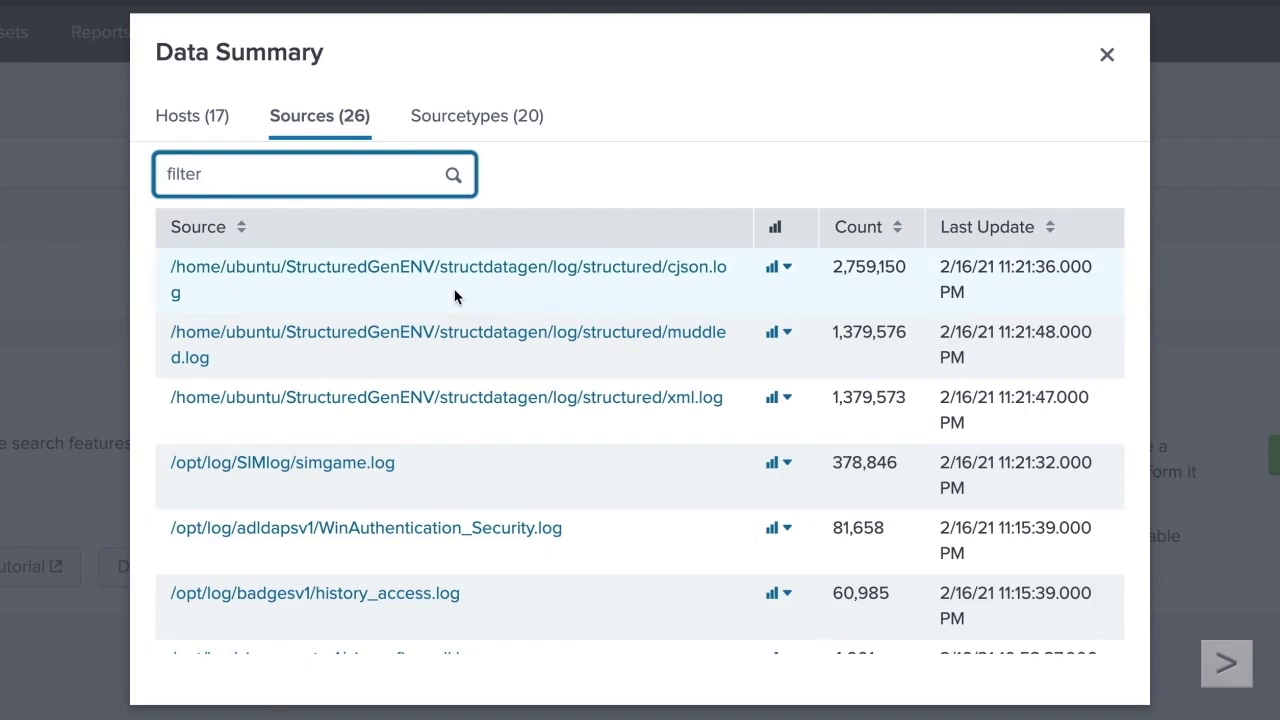
left_click(196, 121)
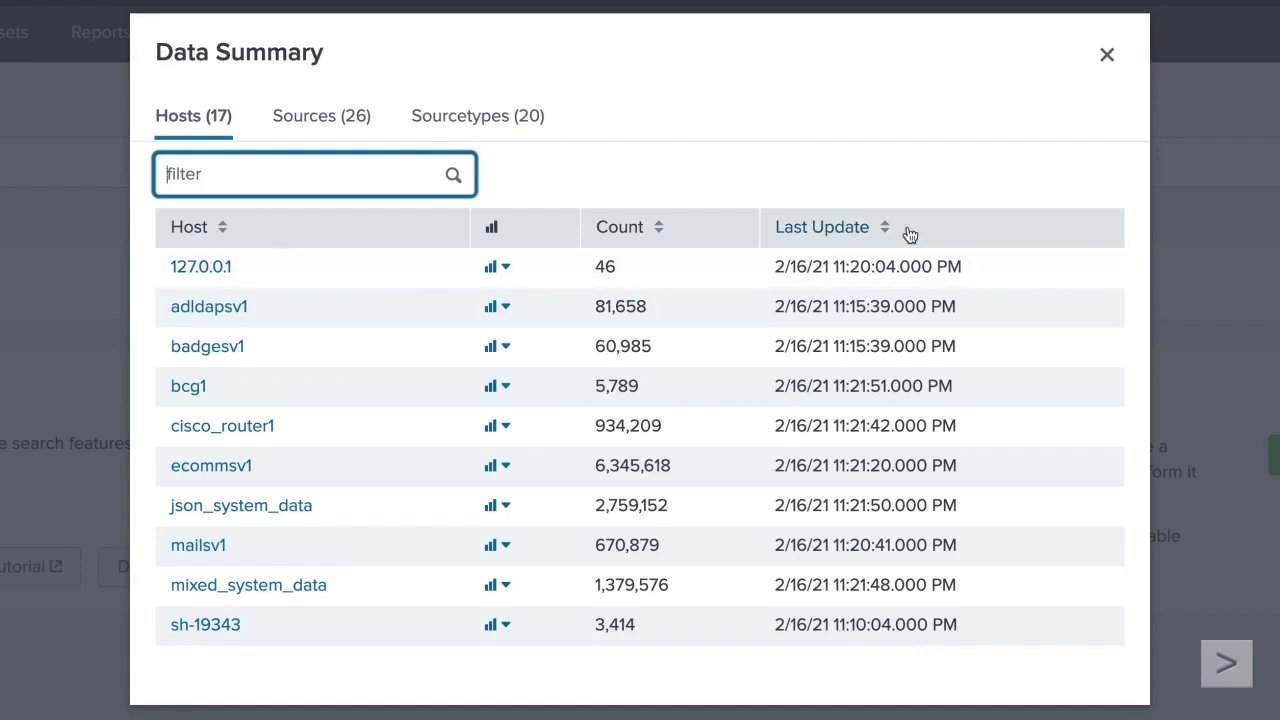
left_click(1107, 54)
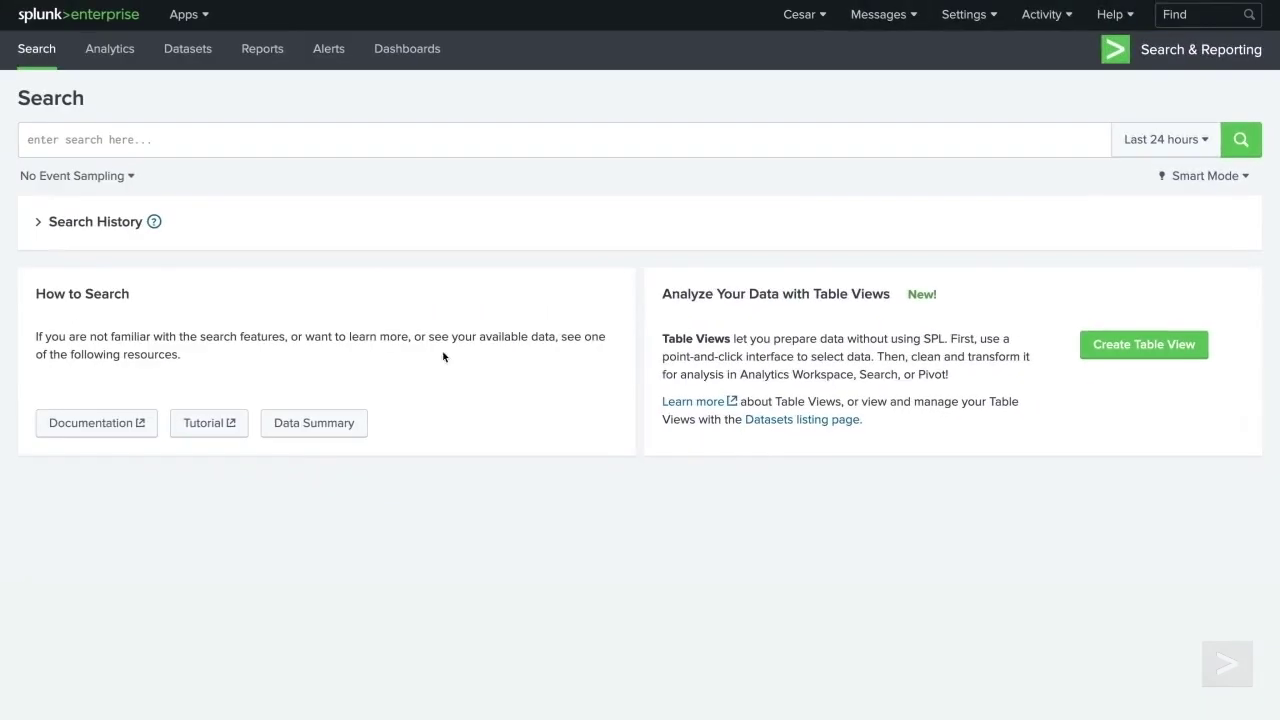
left_click(46, 227)
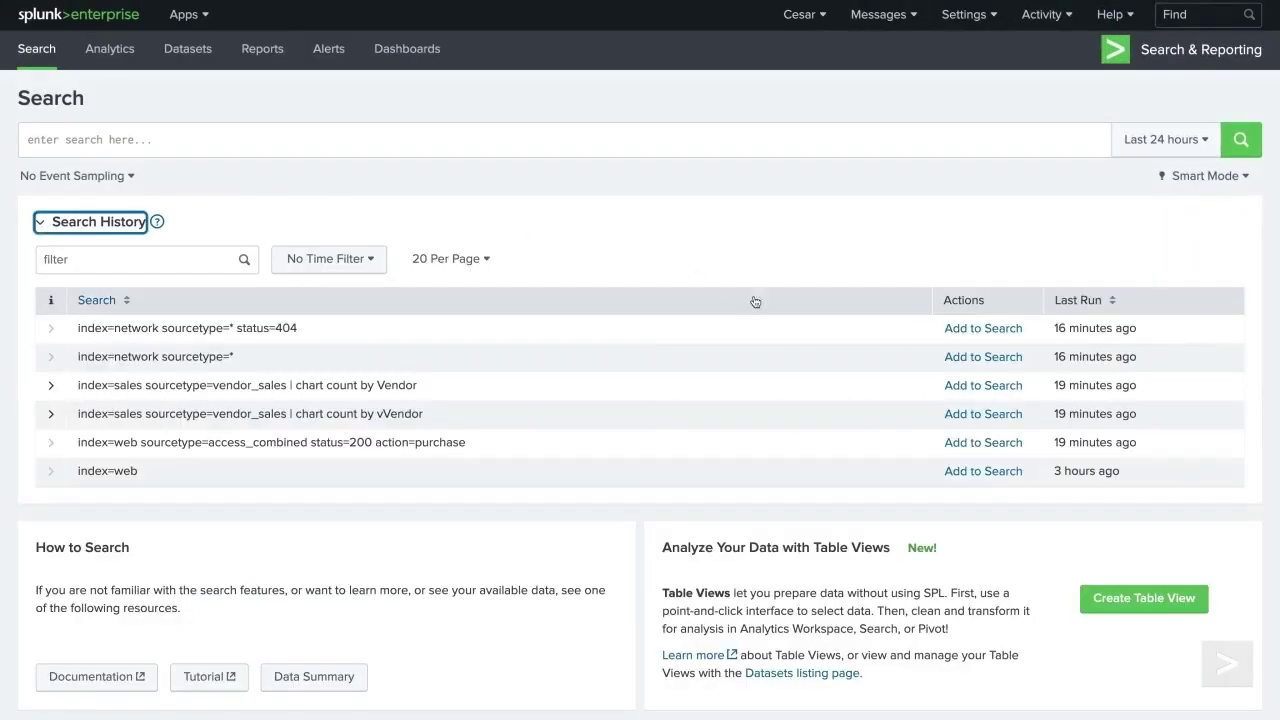
left_click(968, 386)
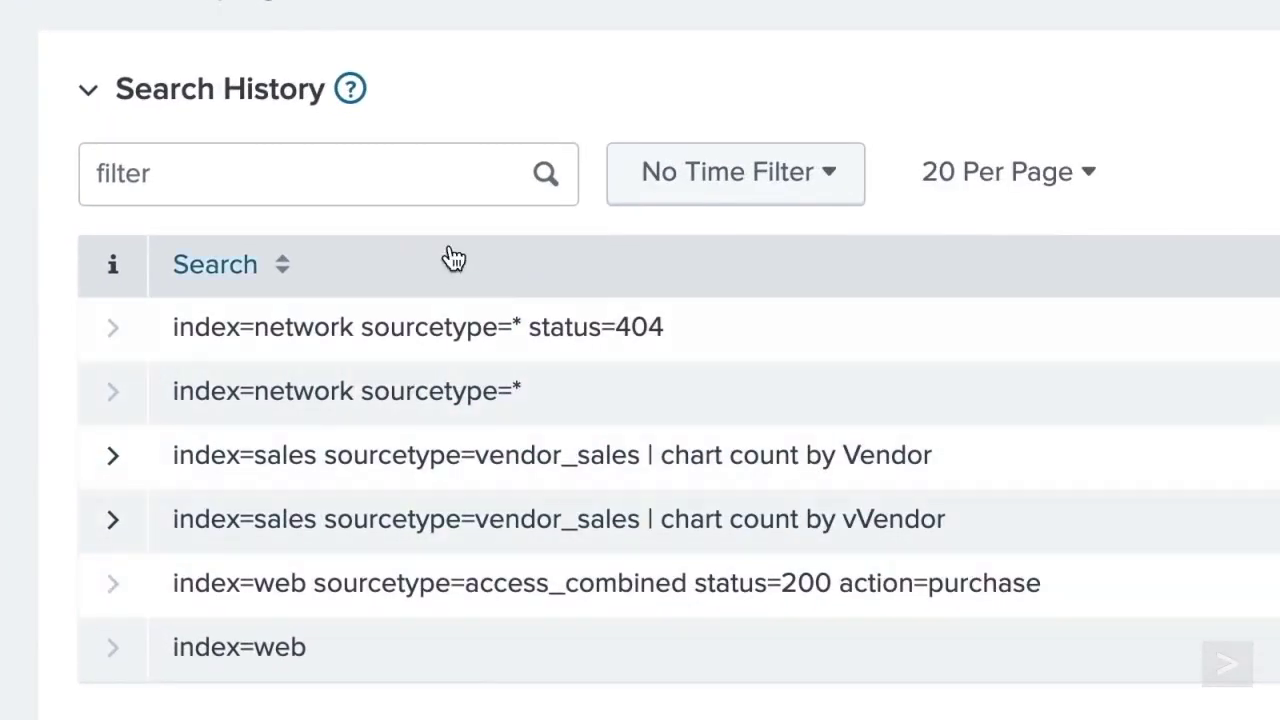
left_click(417, 166)
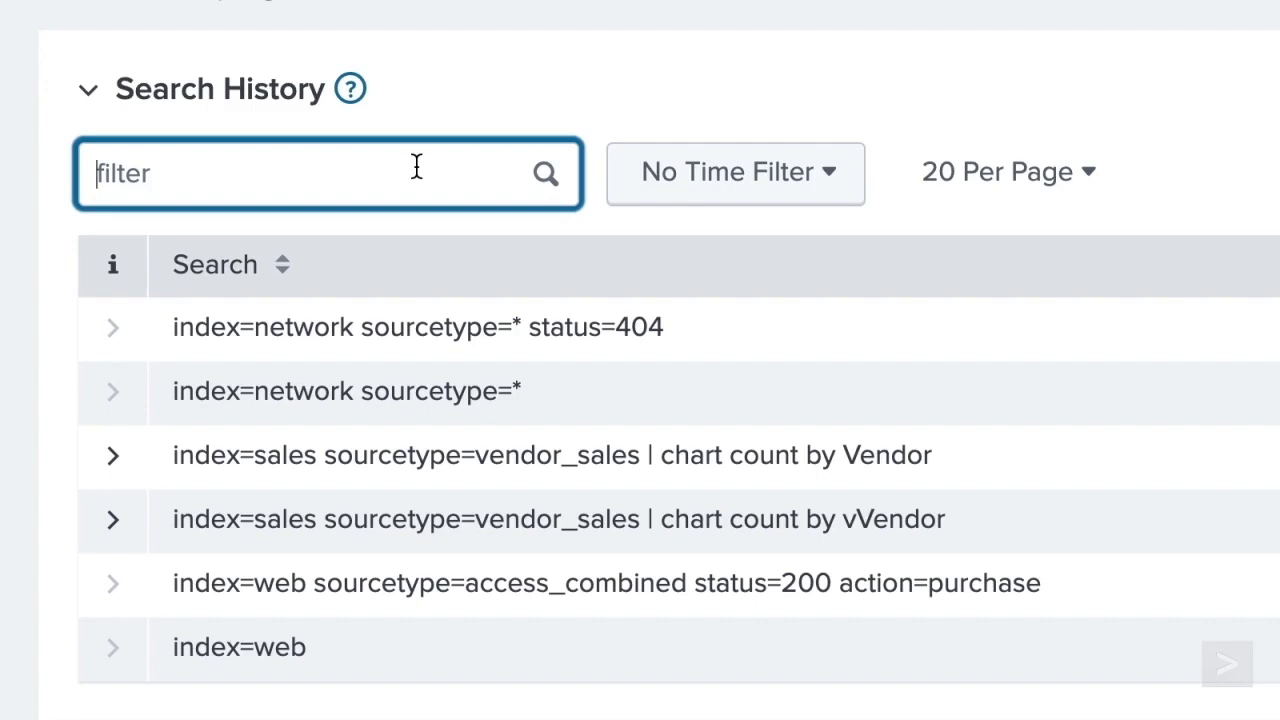
type("index=web")
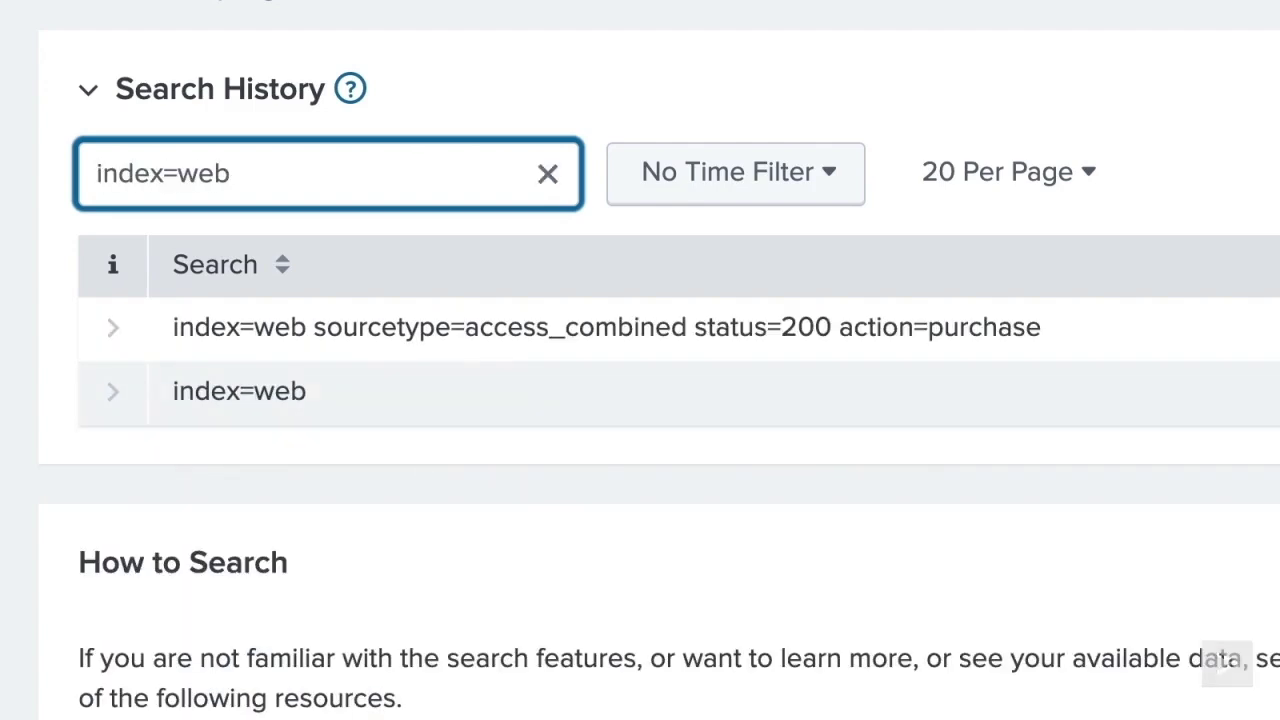
left_click(829, 180)
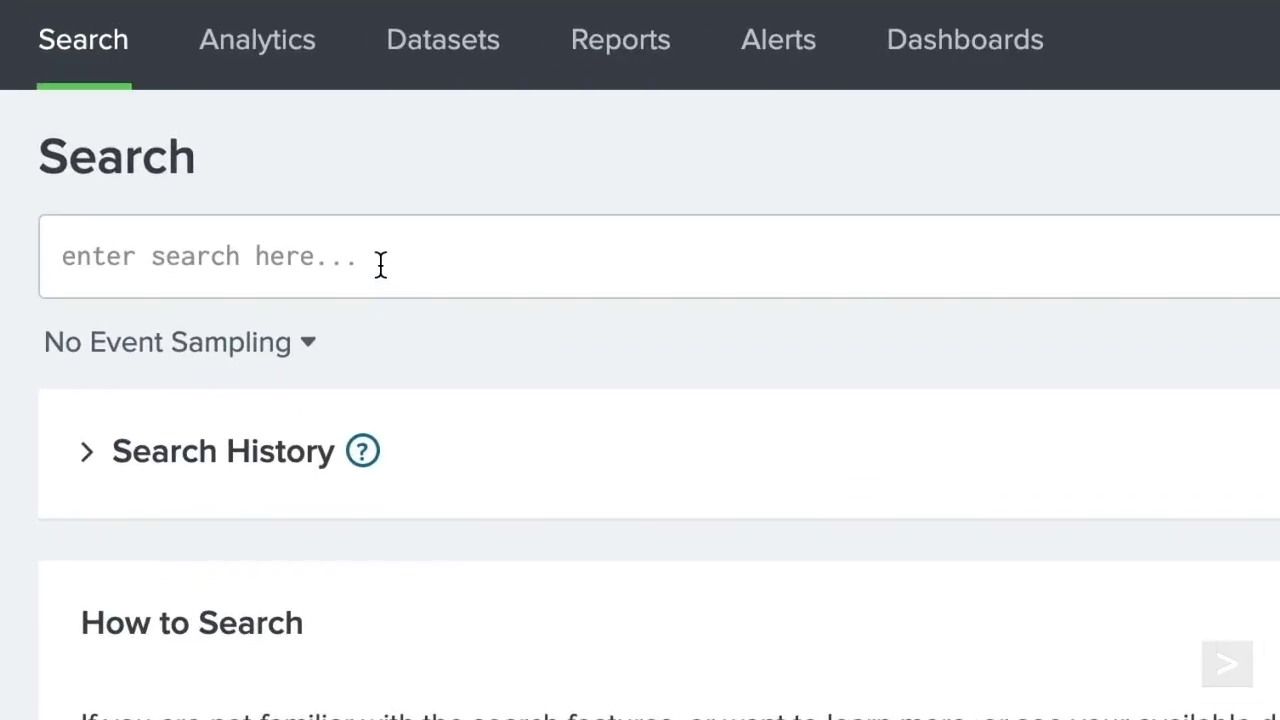
- Search for 'failed' over the Last 7 days, returning 69,566 events
left_click(157, 142)
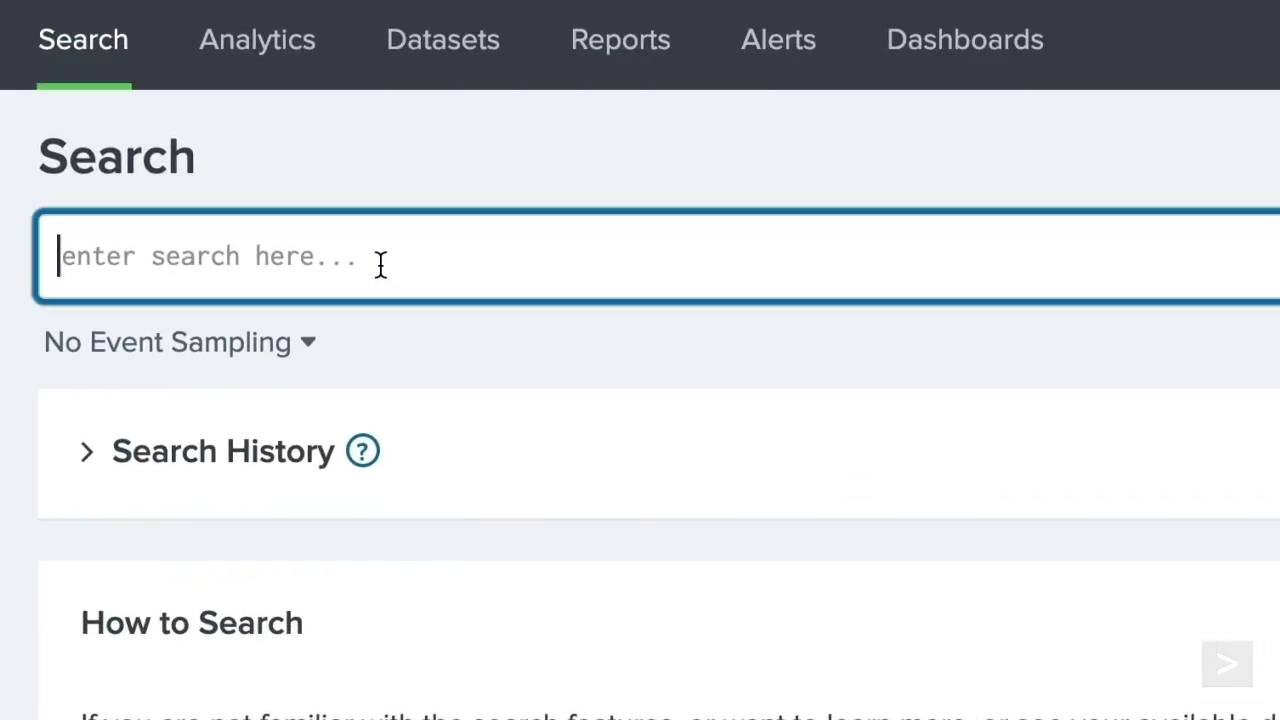
type("f")
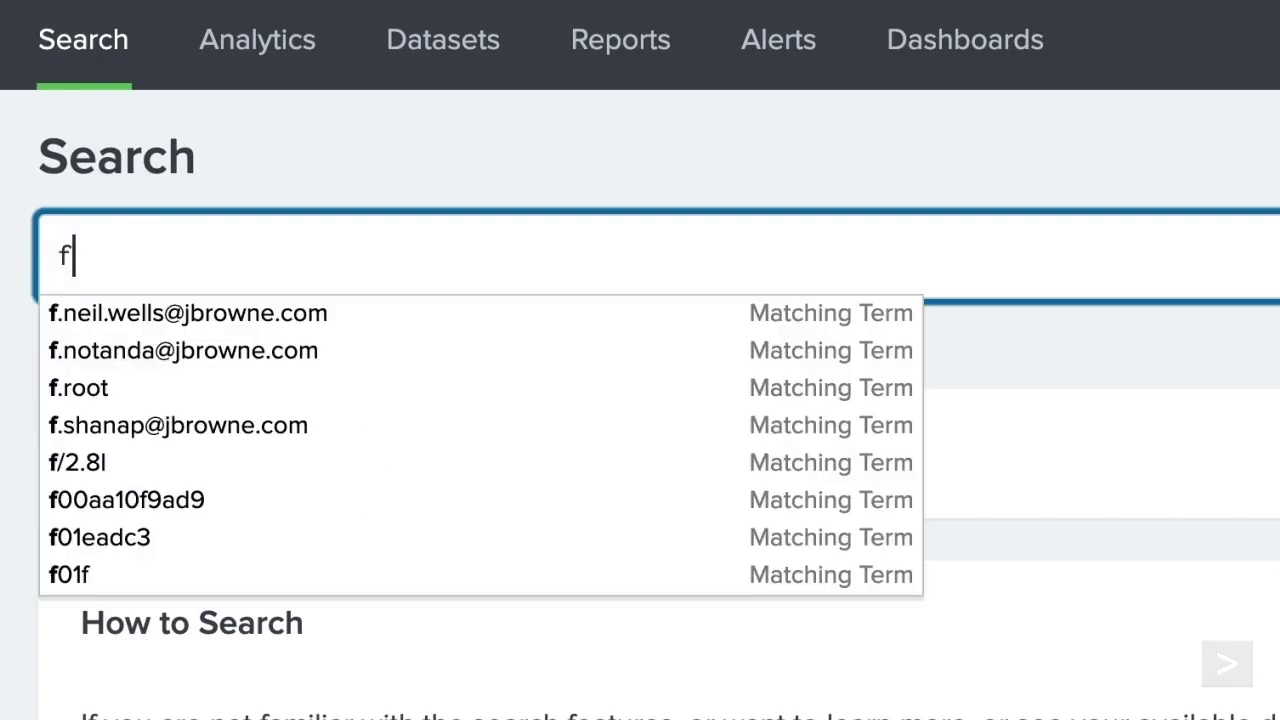
type("ai")
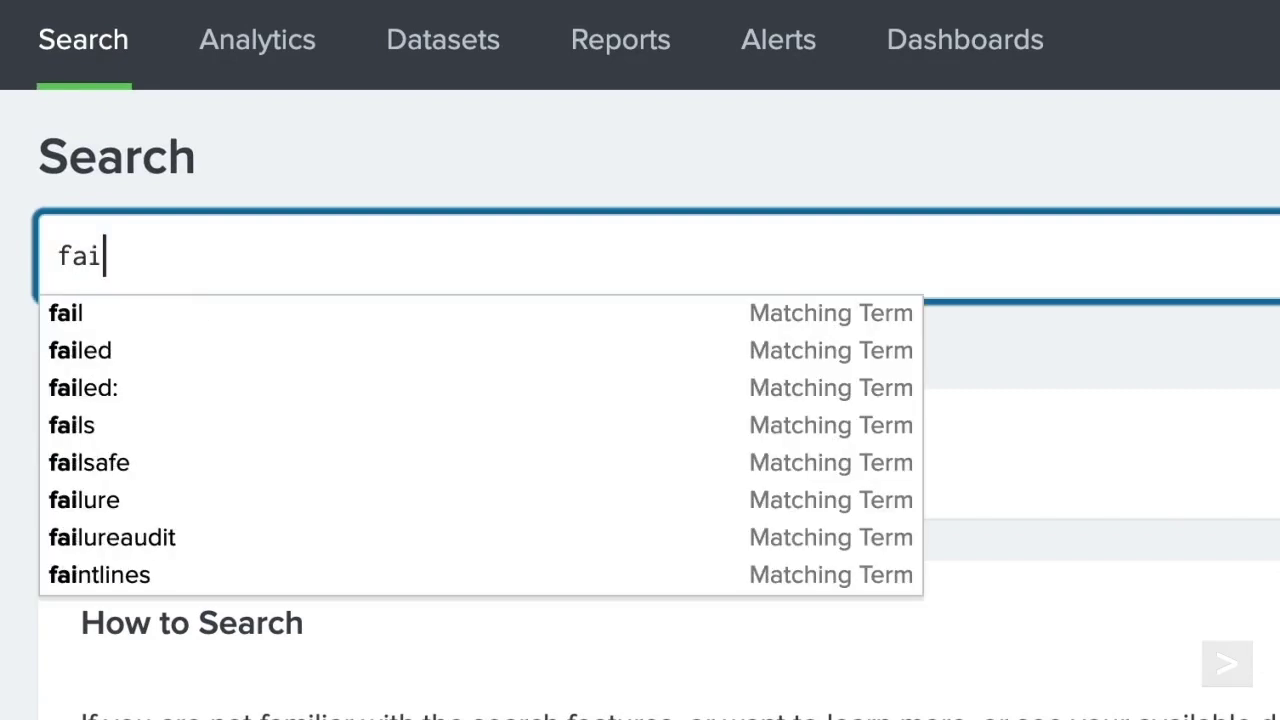
type("le")
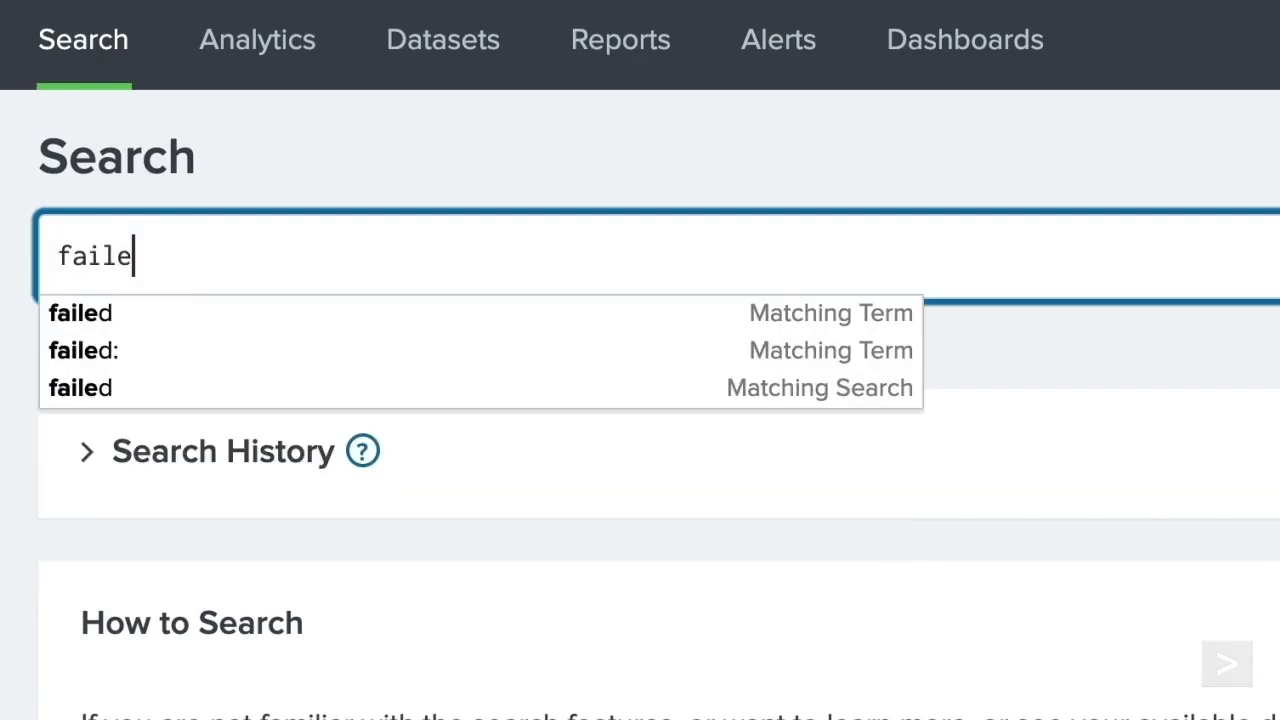
type("d")
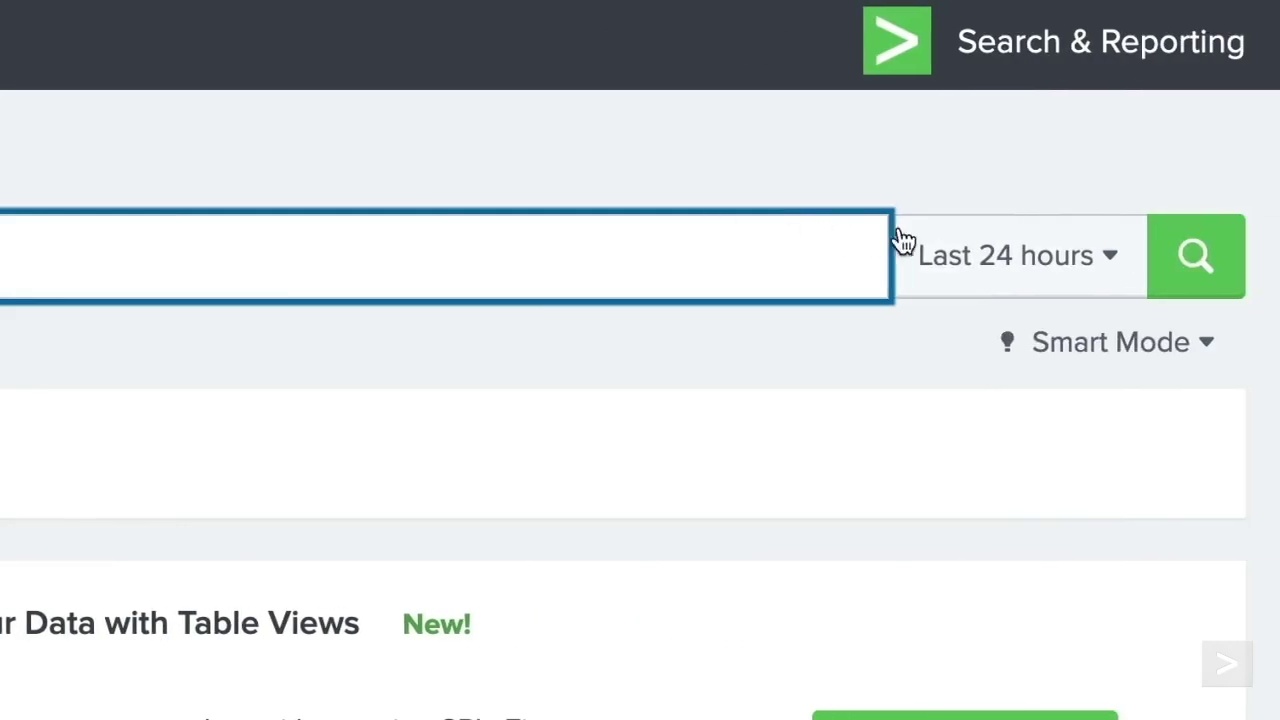
left_click(930, 252)
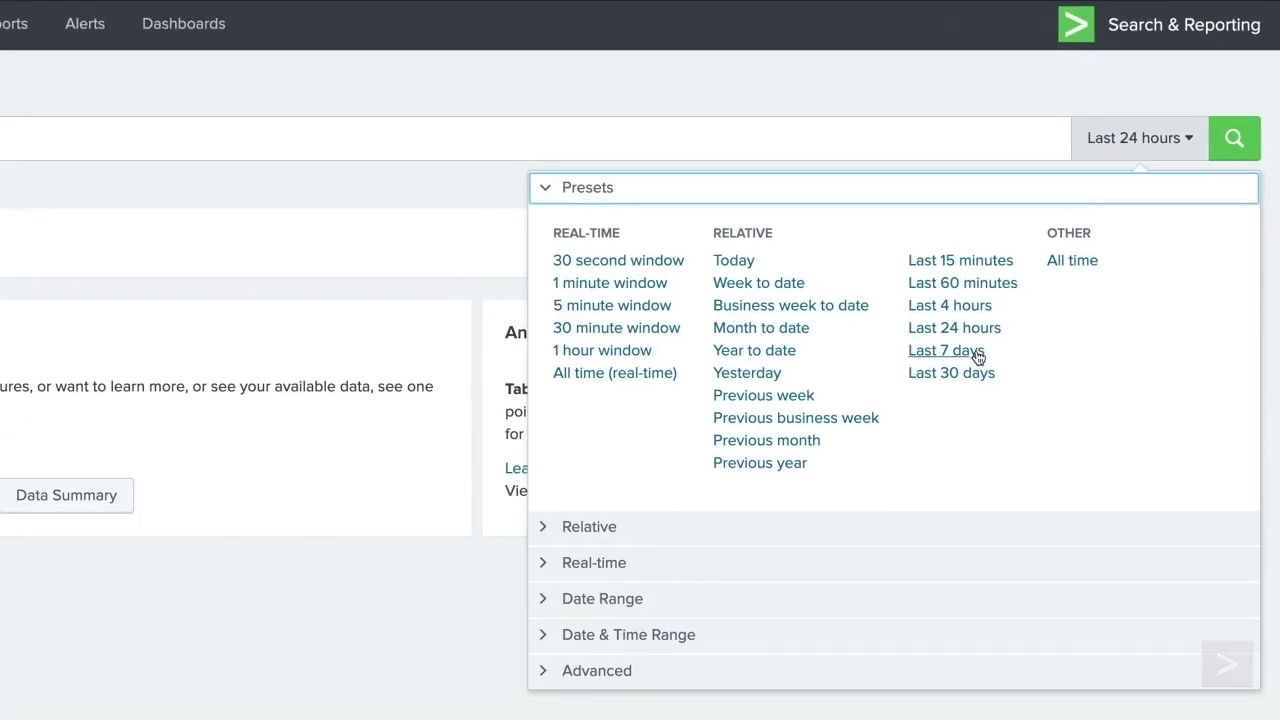
left_click(946, 351)
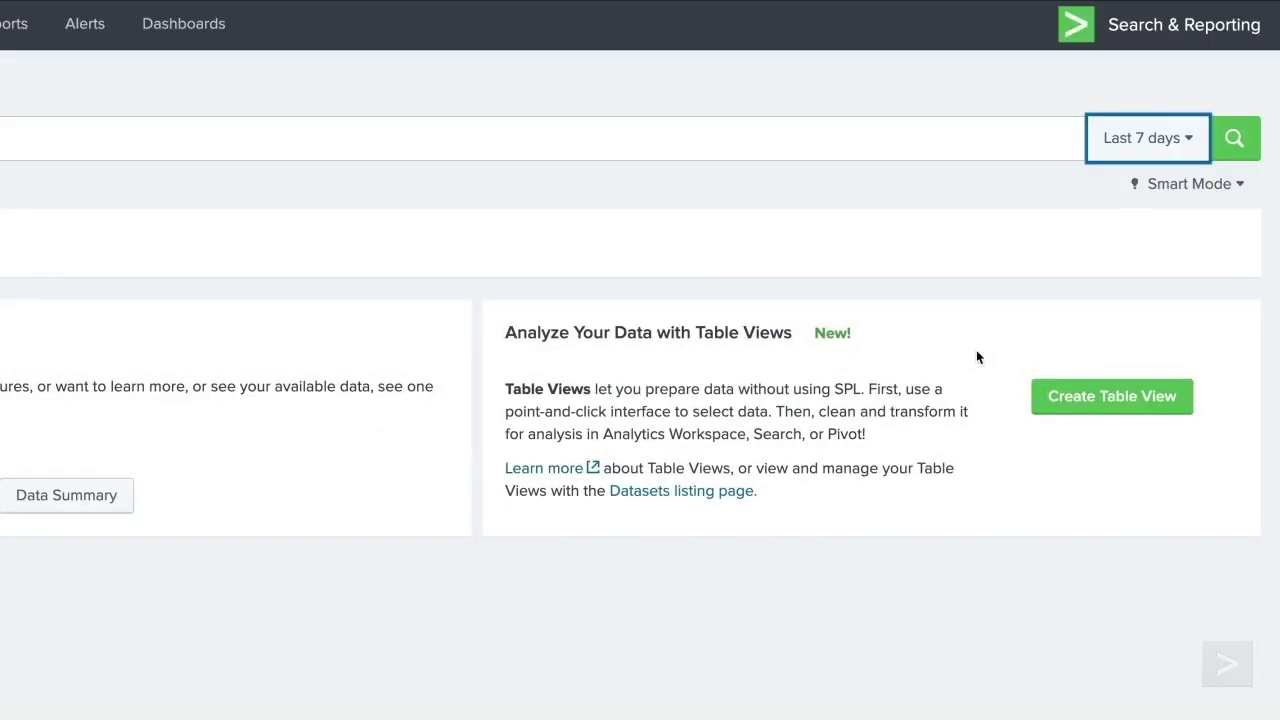
left_click(1234, 147)
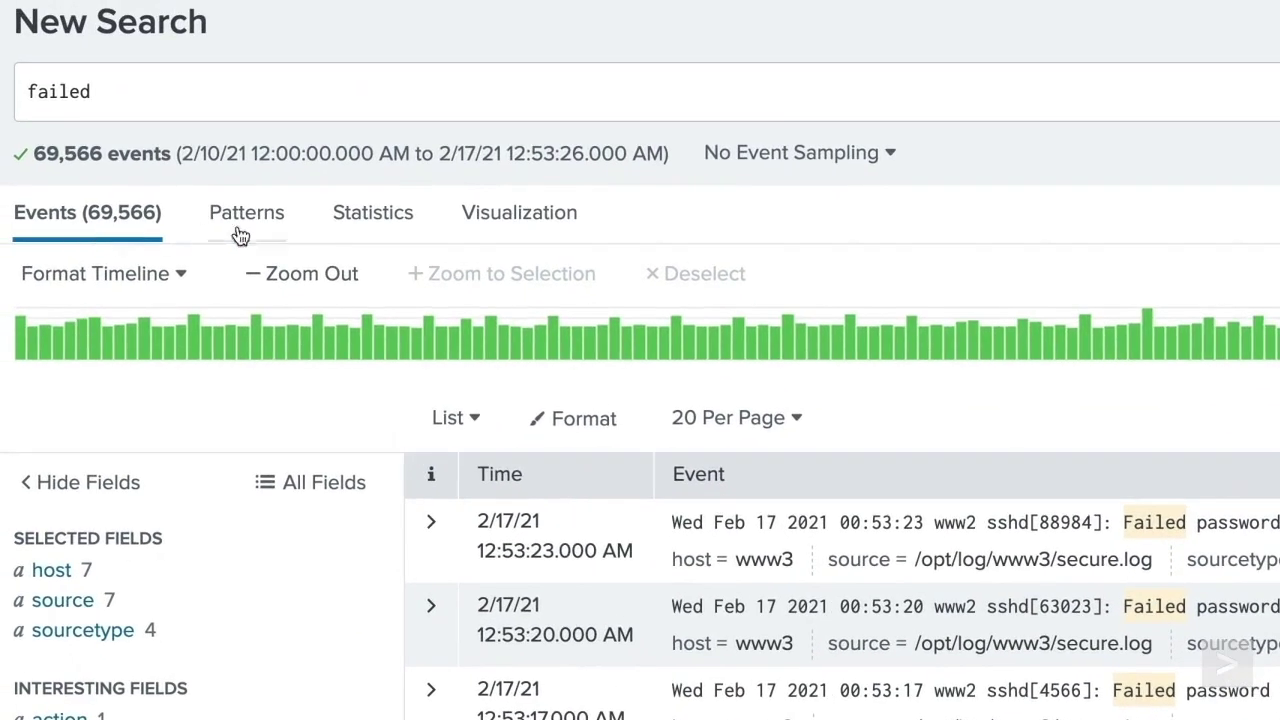
- View the failed events on the Patterns tab, then switch to the Visualization tab
left_click(281, 233)
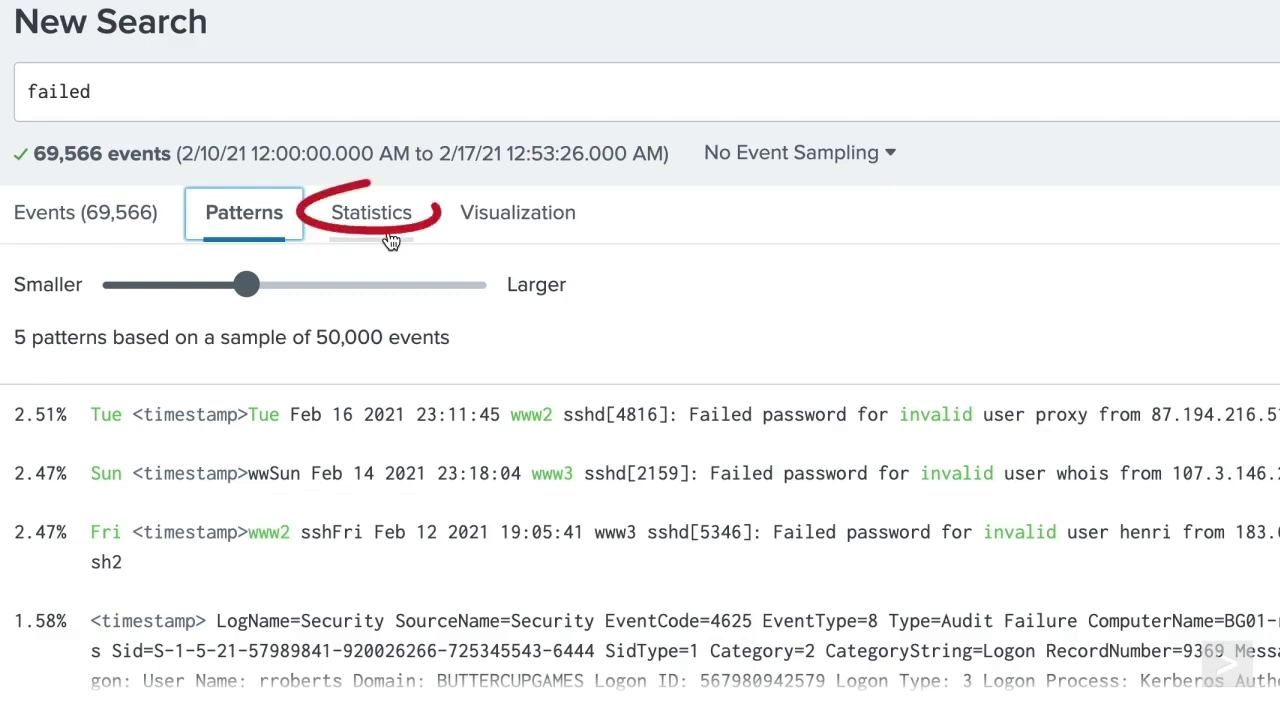
left_click(526, 242)
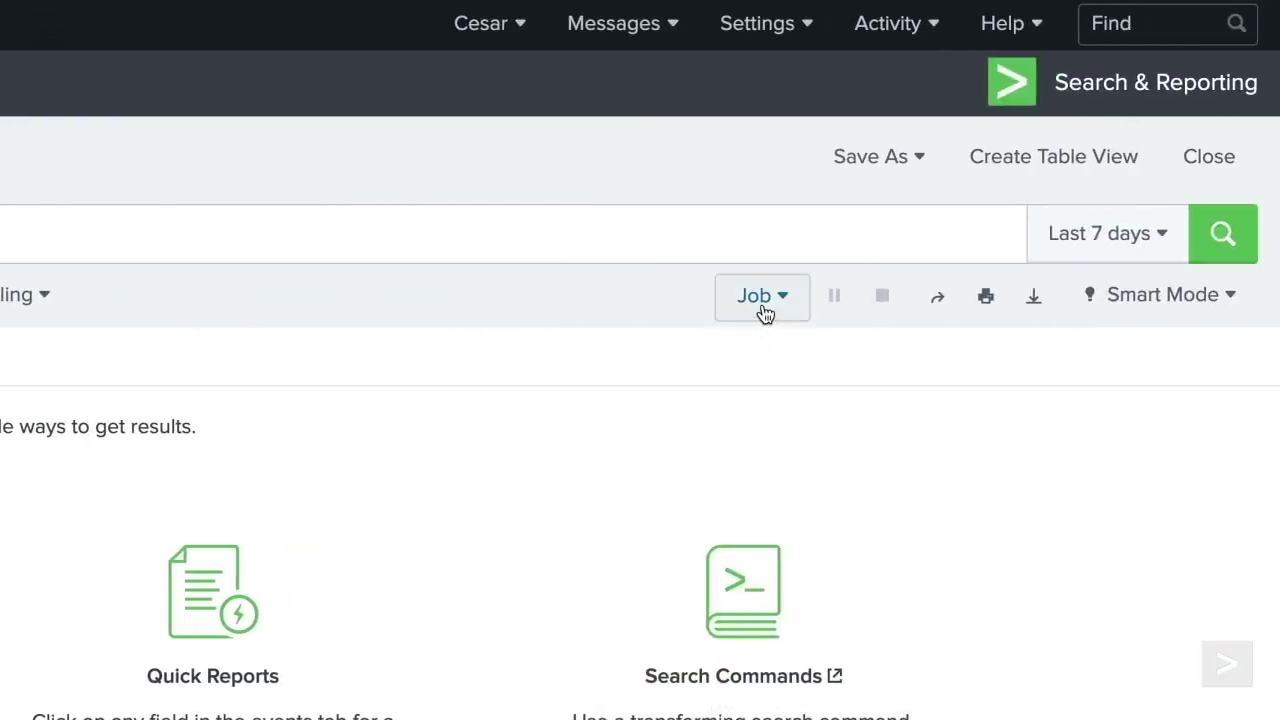
- Check the Job menu without choosing anything, then share the failed search job
left_click(760, 299)
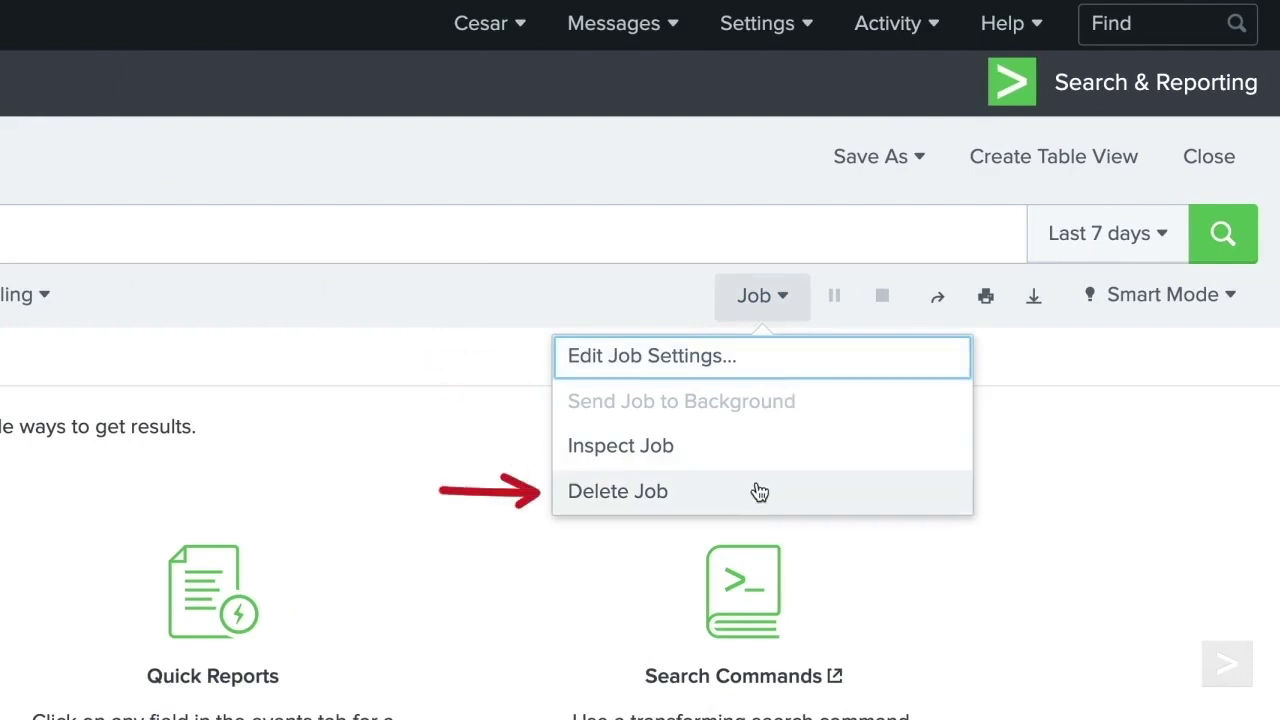
left_click(840, 322)
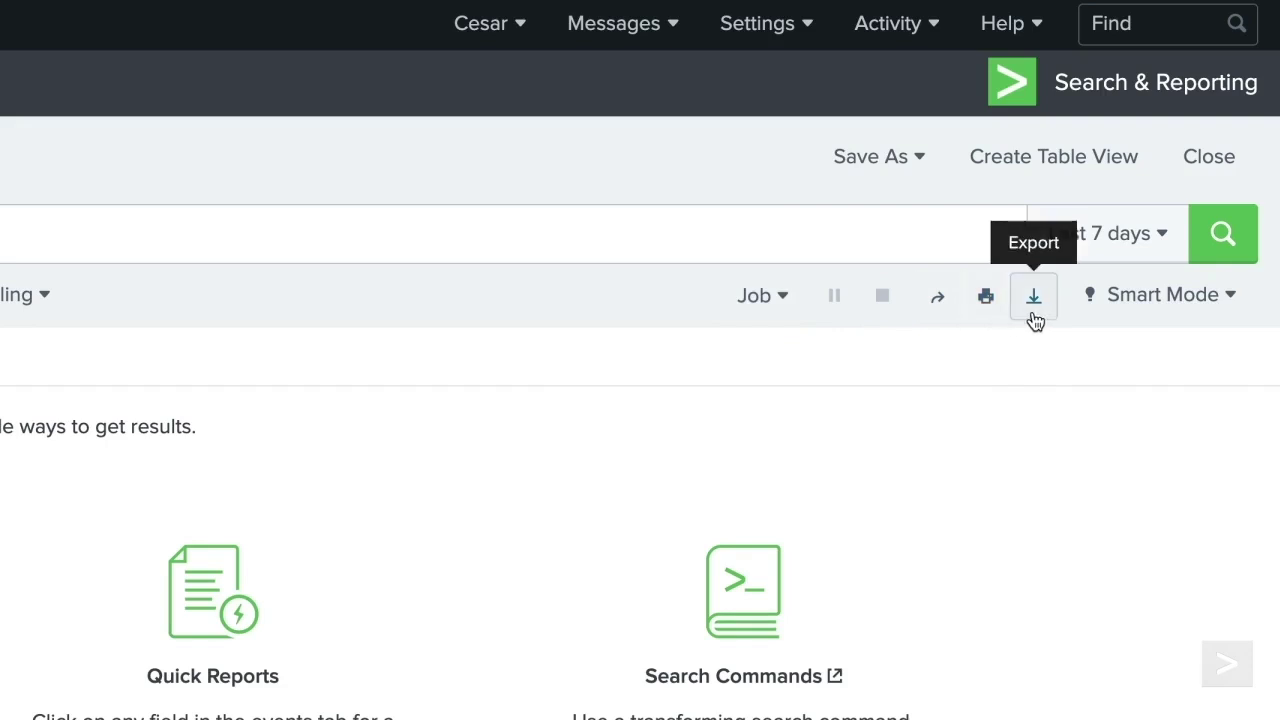
left_click(941, 300)
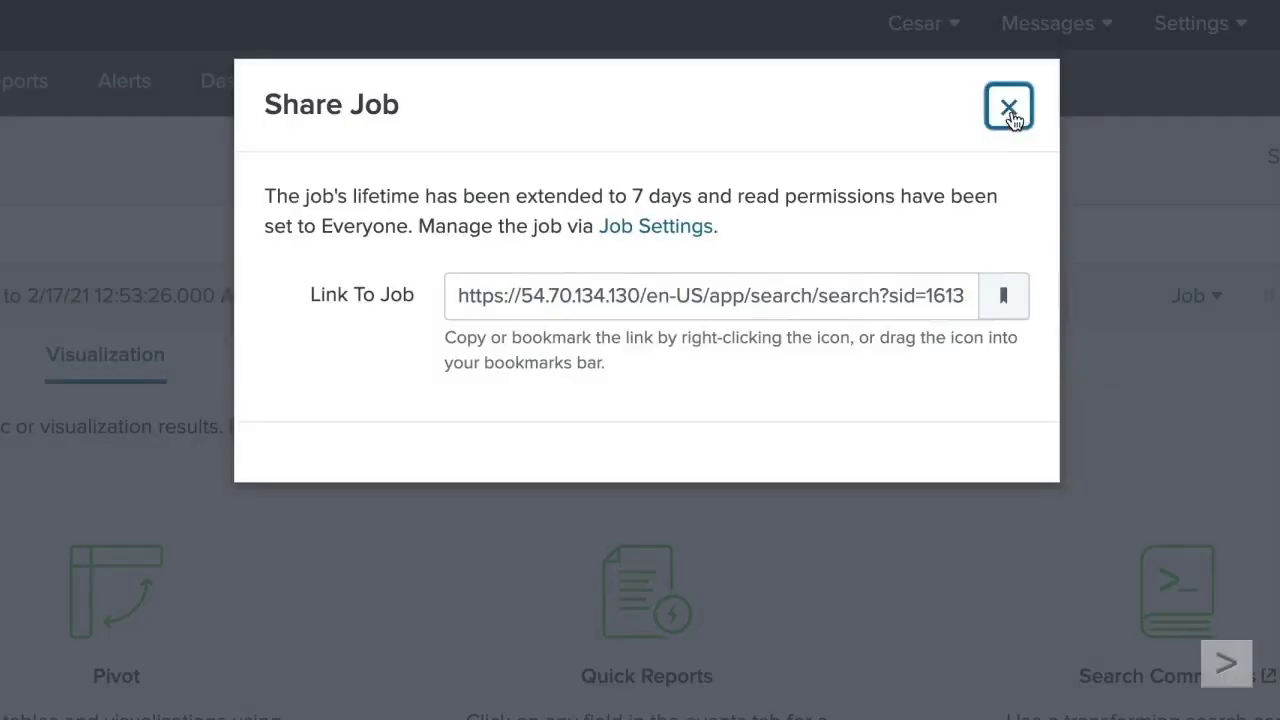
- Close Share Job, preview the export formats without exporting, and bring up the search mode choices
left_click(1010, 115)
left_click(1034, 300)
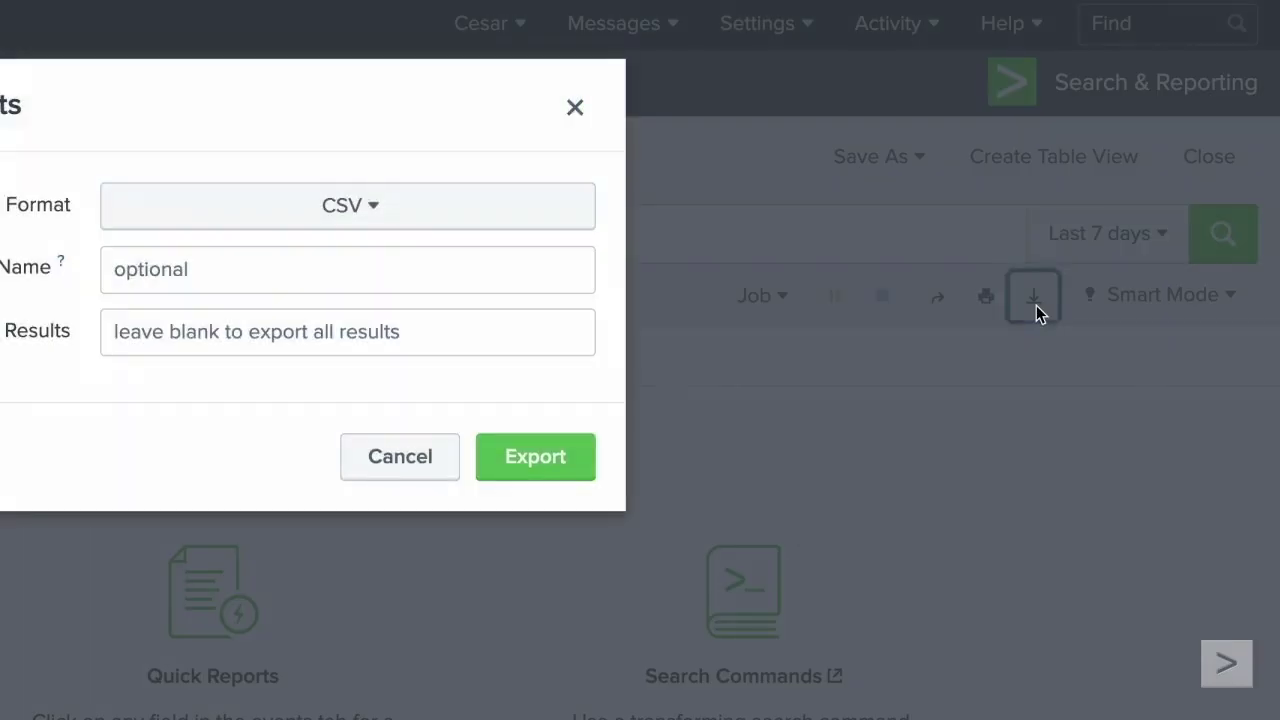
left_click(452, 225)
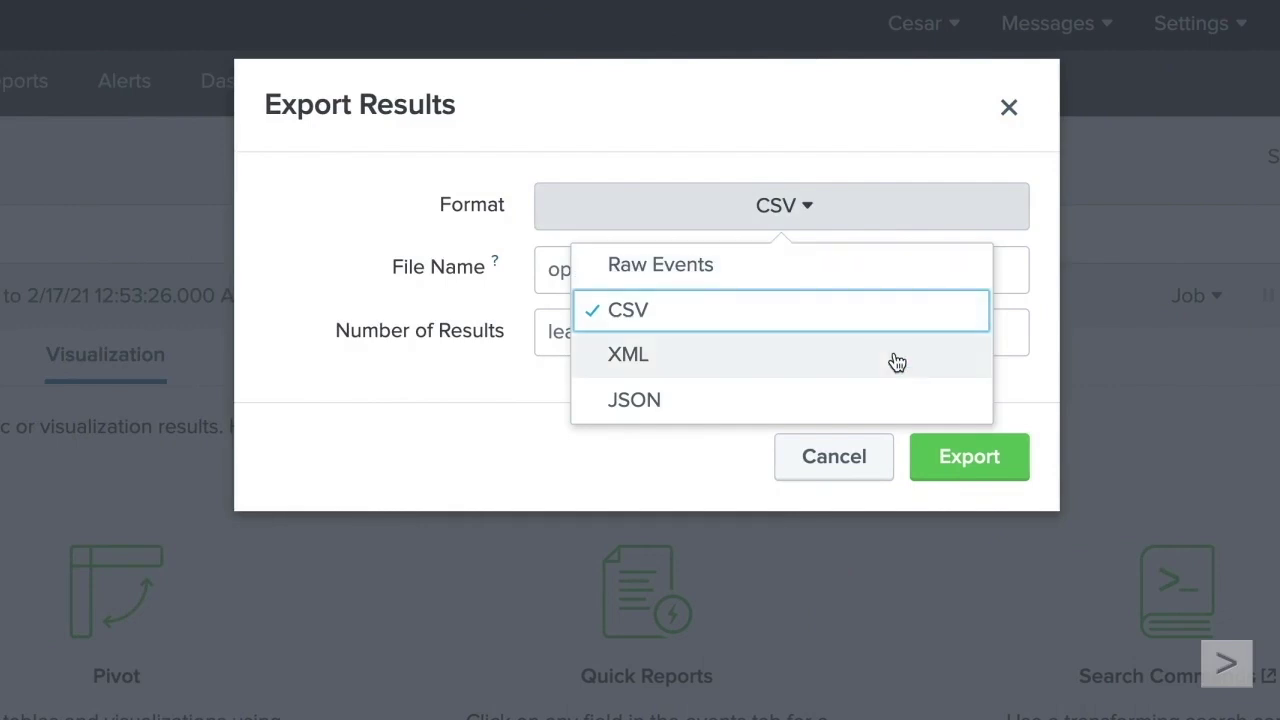
left_click(840, 456)
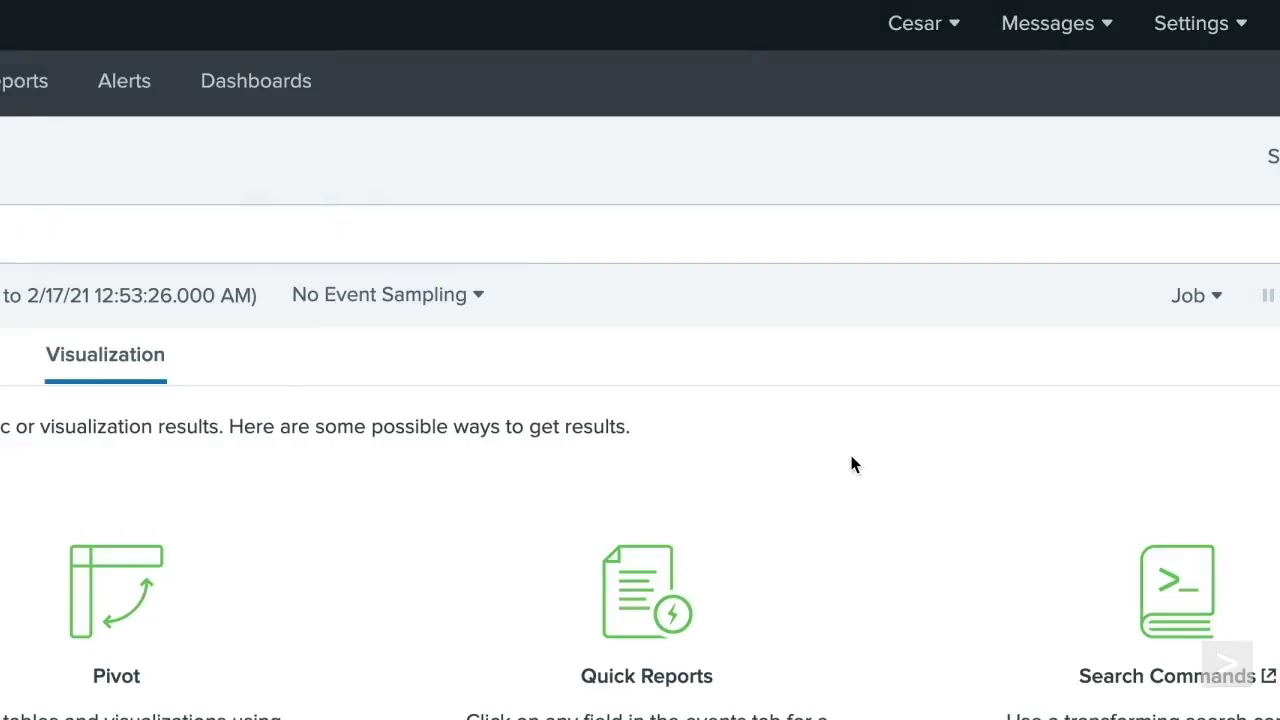
left_click(1140, 300)
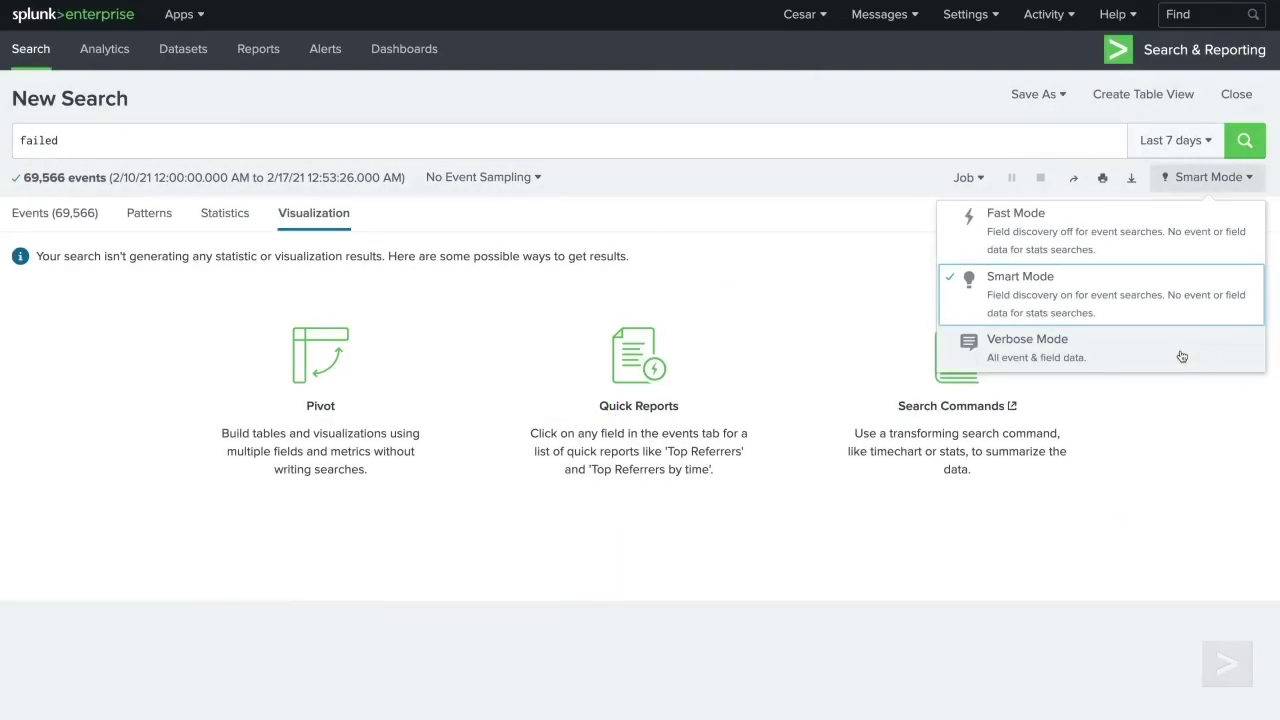
- Keep Smart Mode and go back to the Events tab with its timeline
left_click(794, 189)
left_click(73, 223)
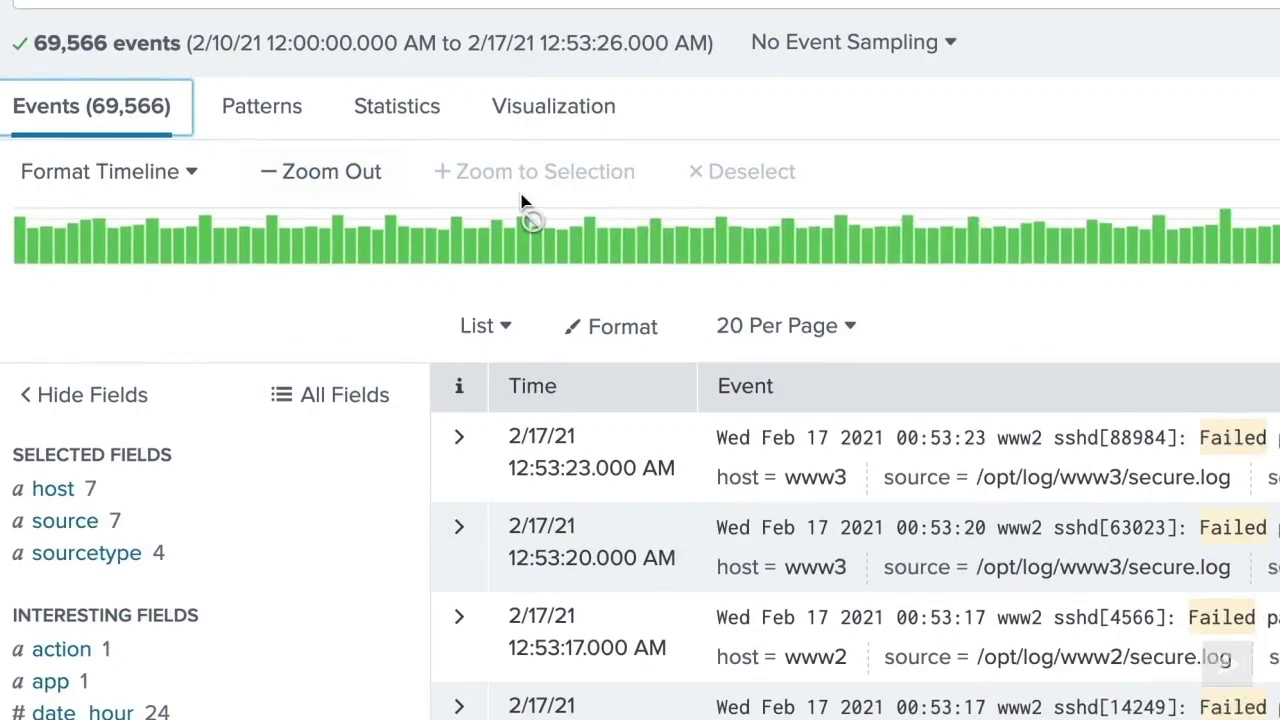
- Select a timeline range from Feb 12 1:00 AM, zoom to it, then zoom back out
mouse_move(344, 294)
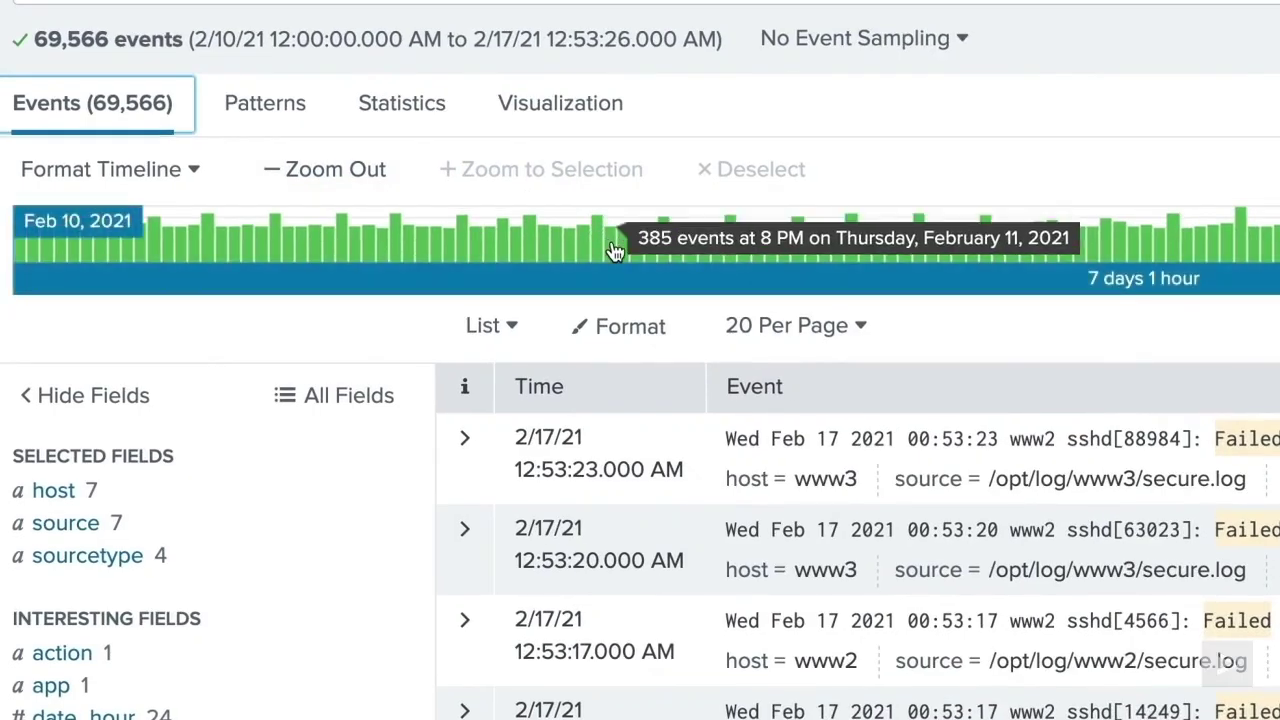
left_click(613, 245)
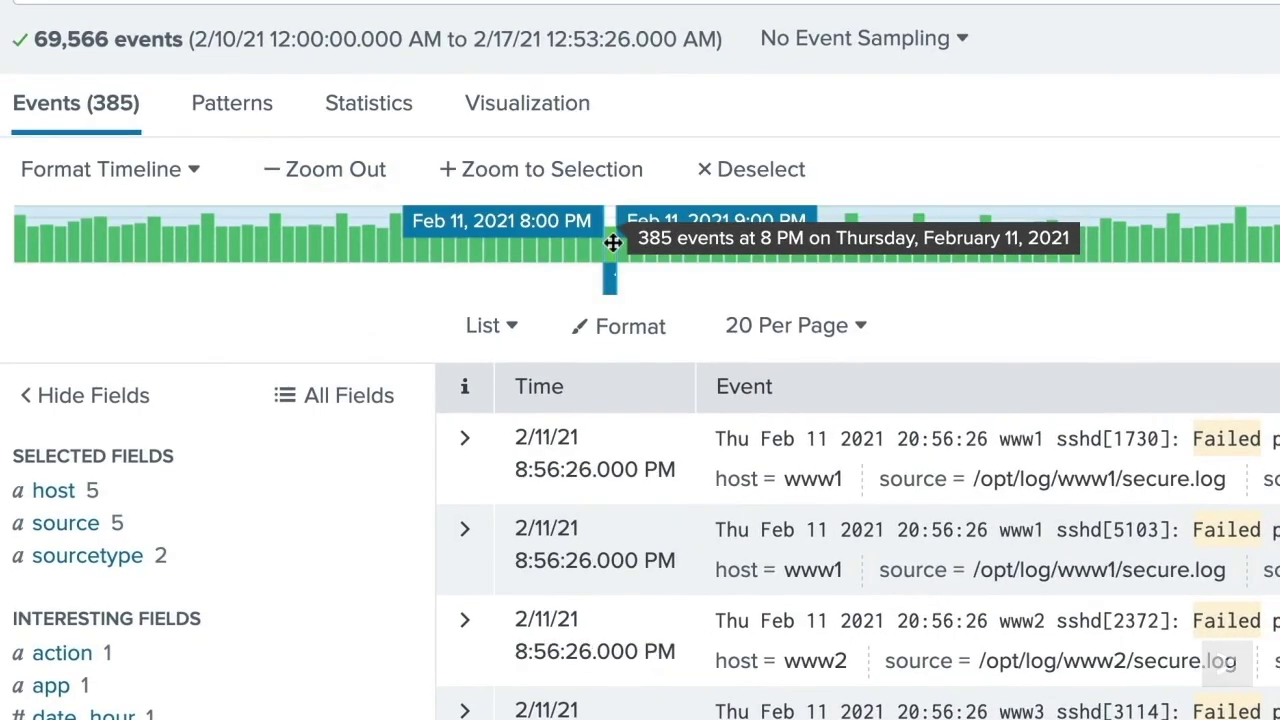
left_click_drag(680, 235, 1011, 190)
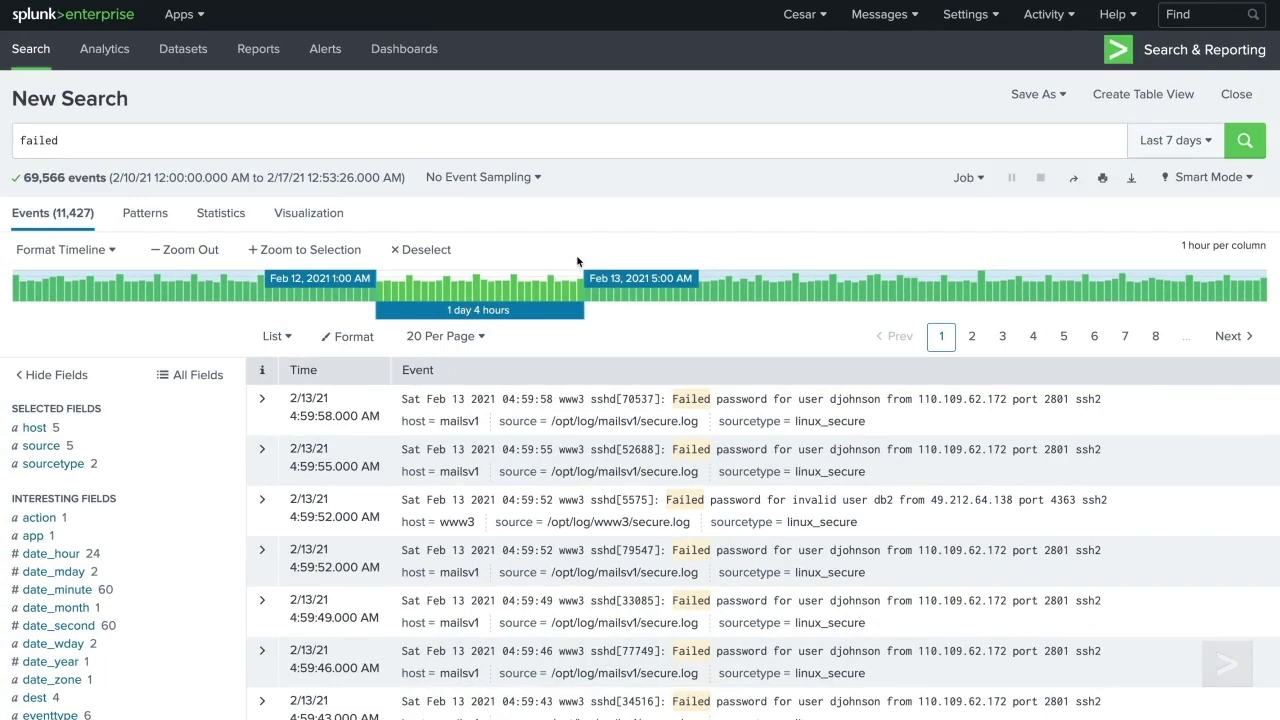
left_click(294, 252)
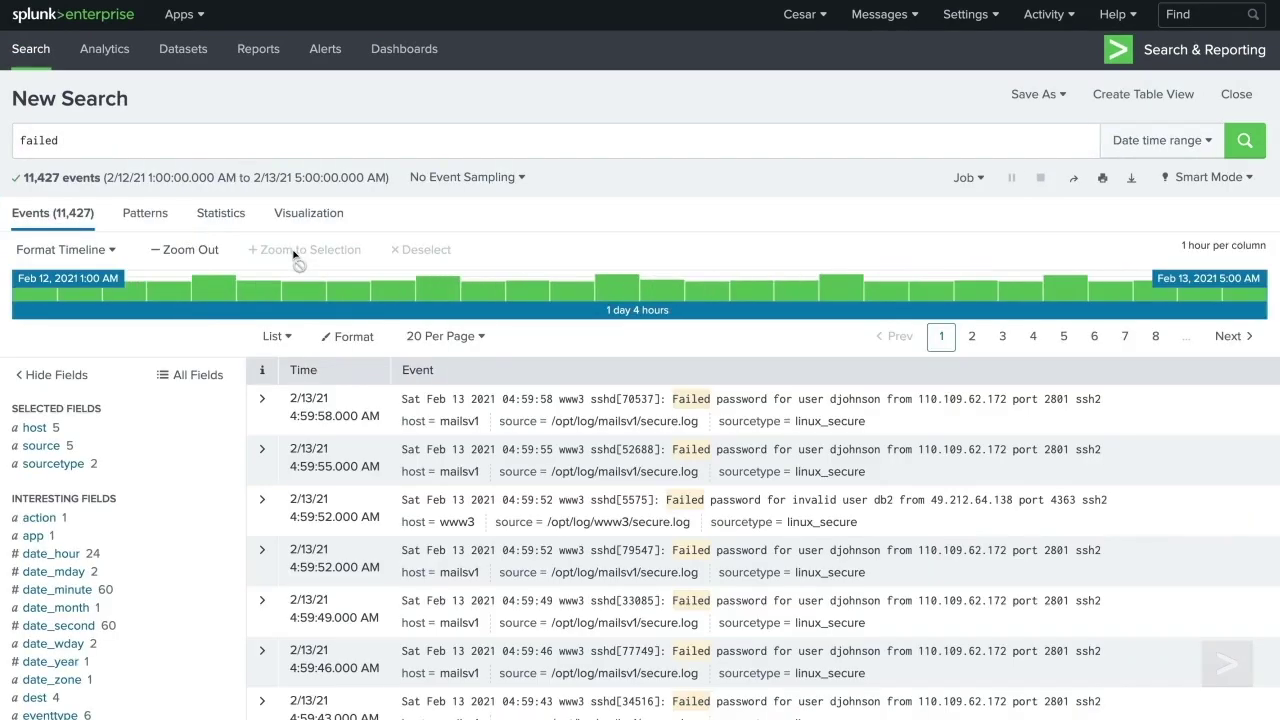
left_click(190, 251)
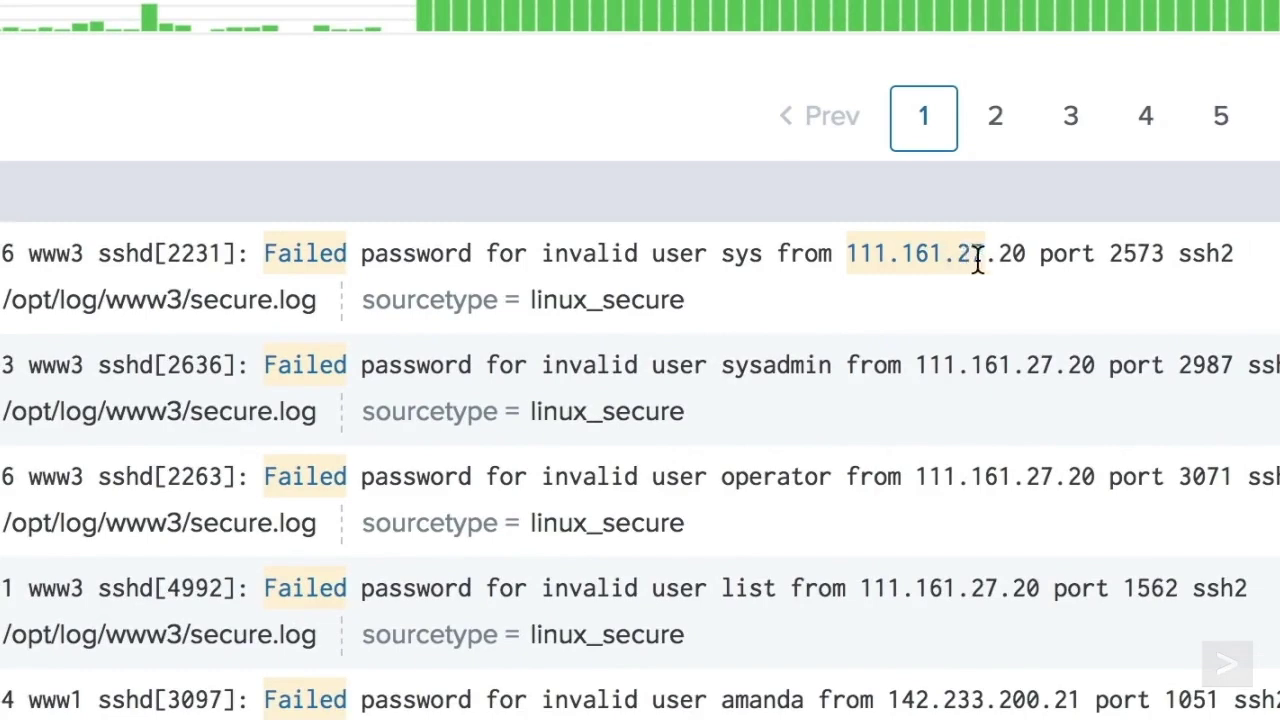
- Add 'password' to the search from an event, giving 21,470 failed password events
left_click(431, 253)
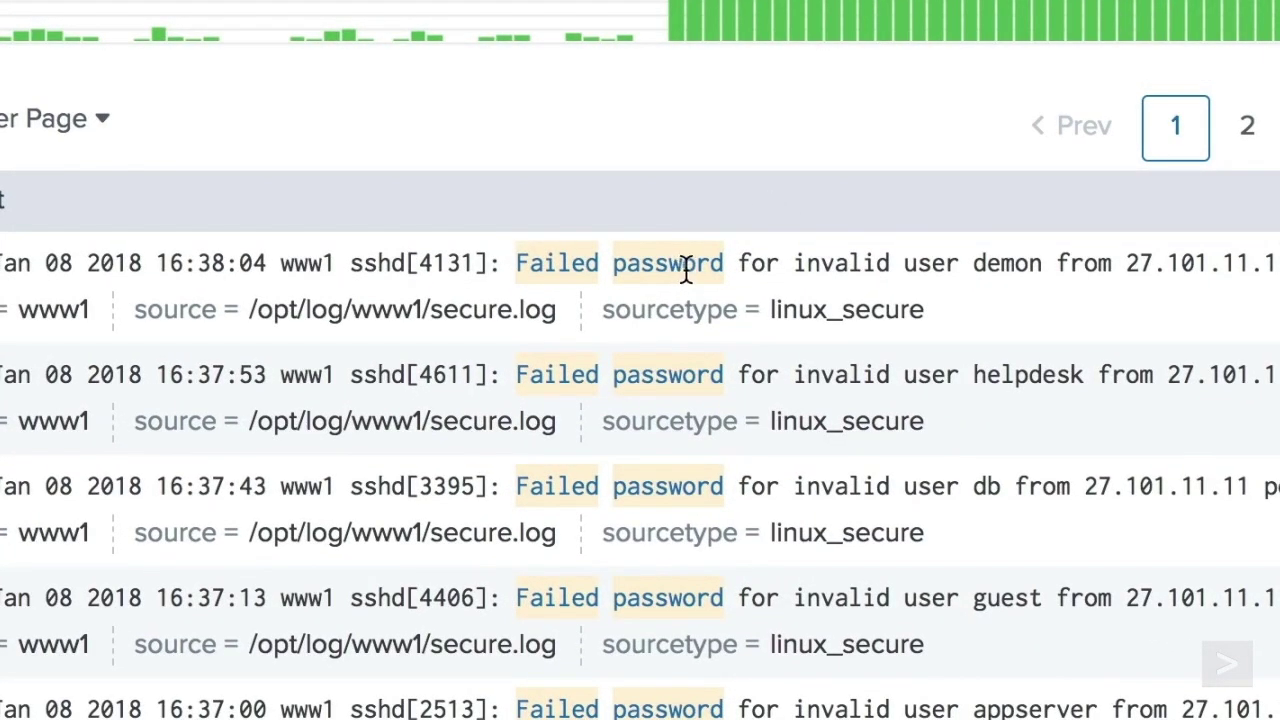
left_click(686, 270)
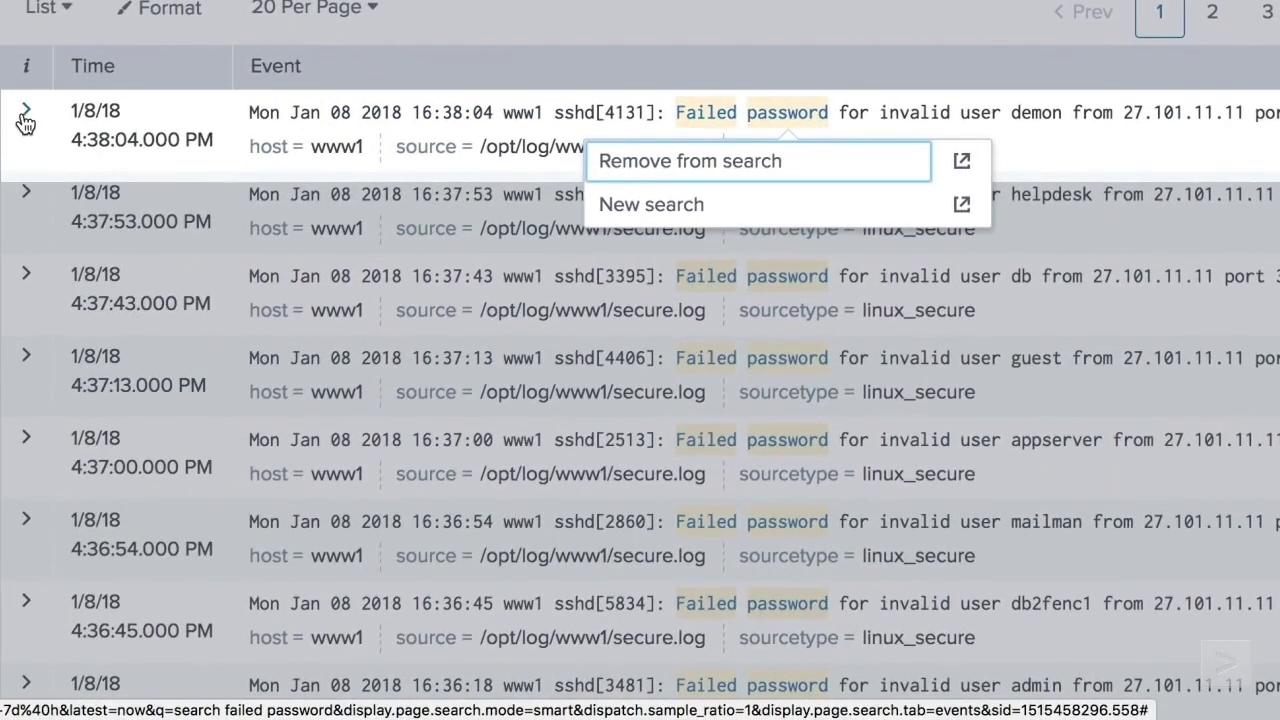
- Expand the first event's fields and check the Event Actions, host and sourcetype action menus
left_click(25, 118)
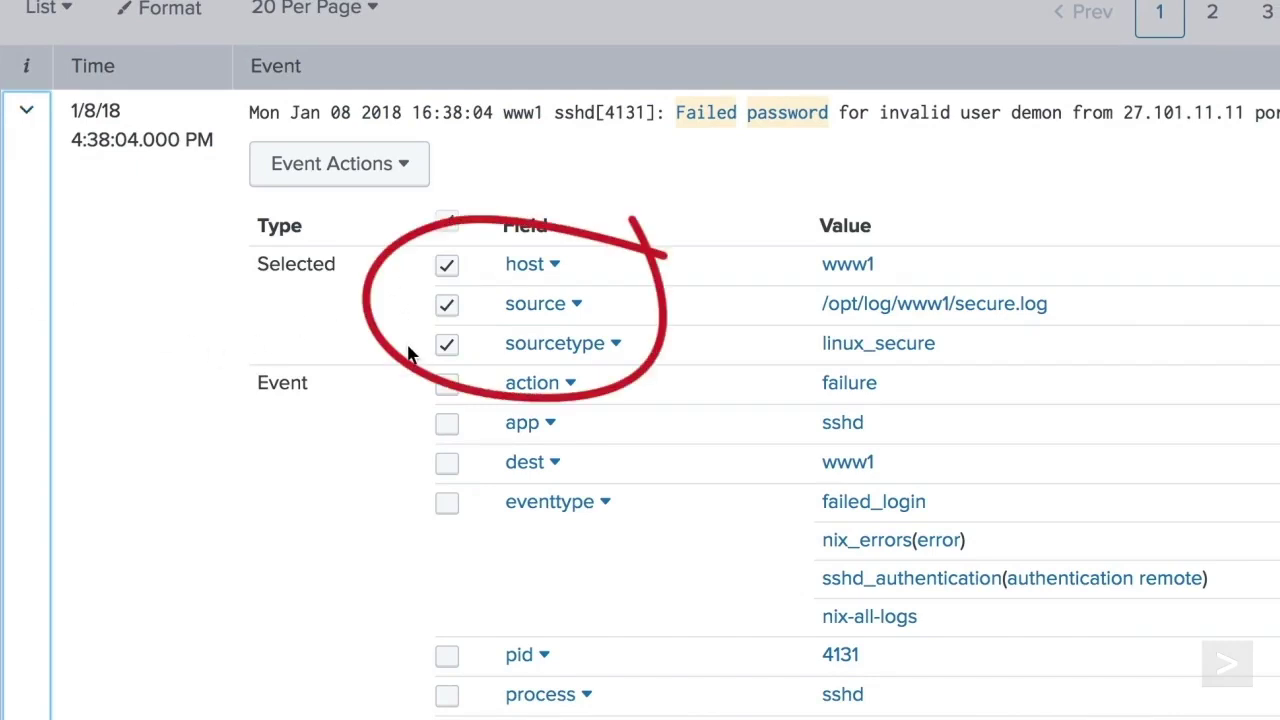
left_click(410, 163)
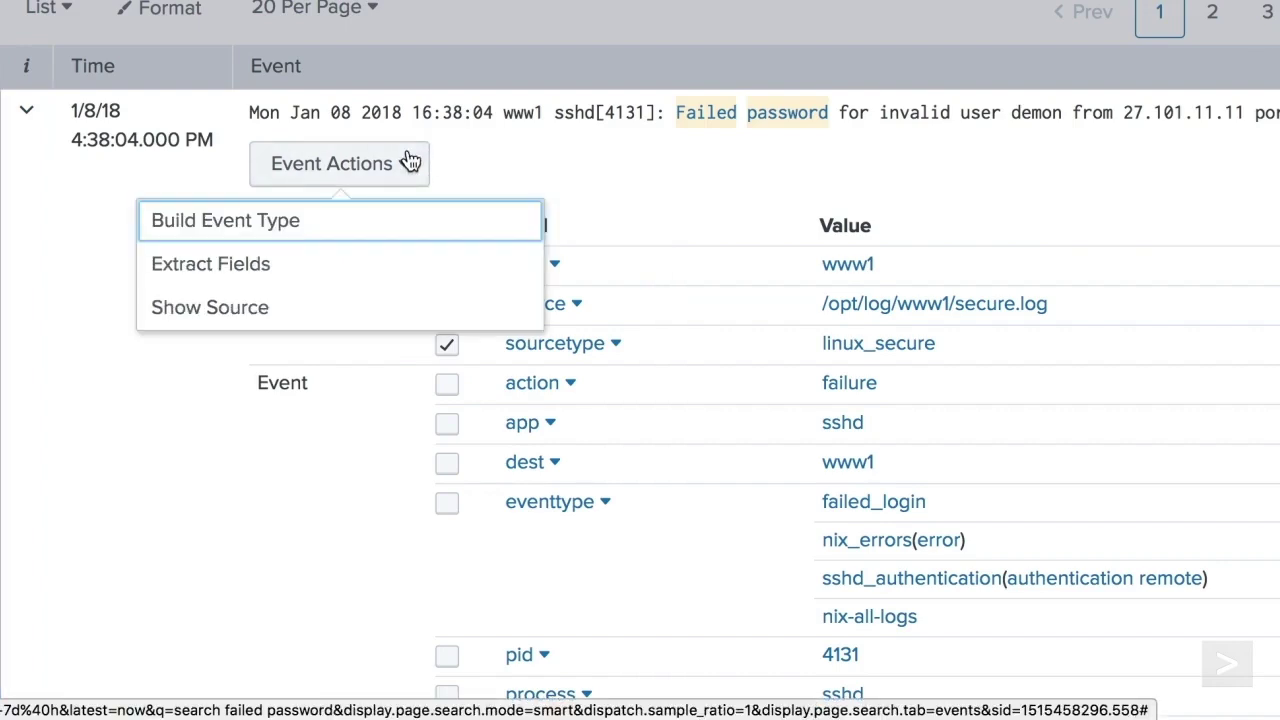
left_click(1109, 272)
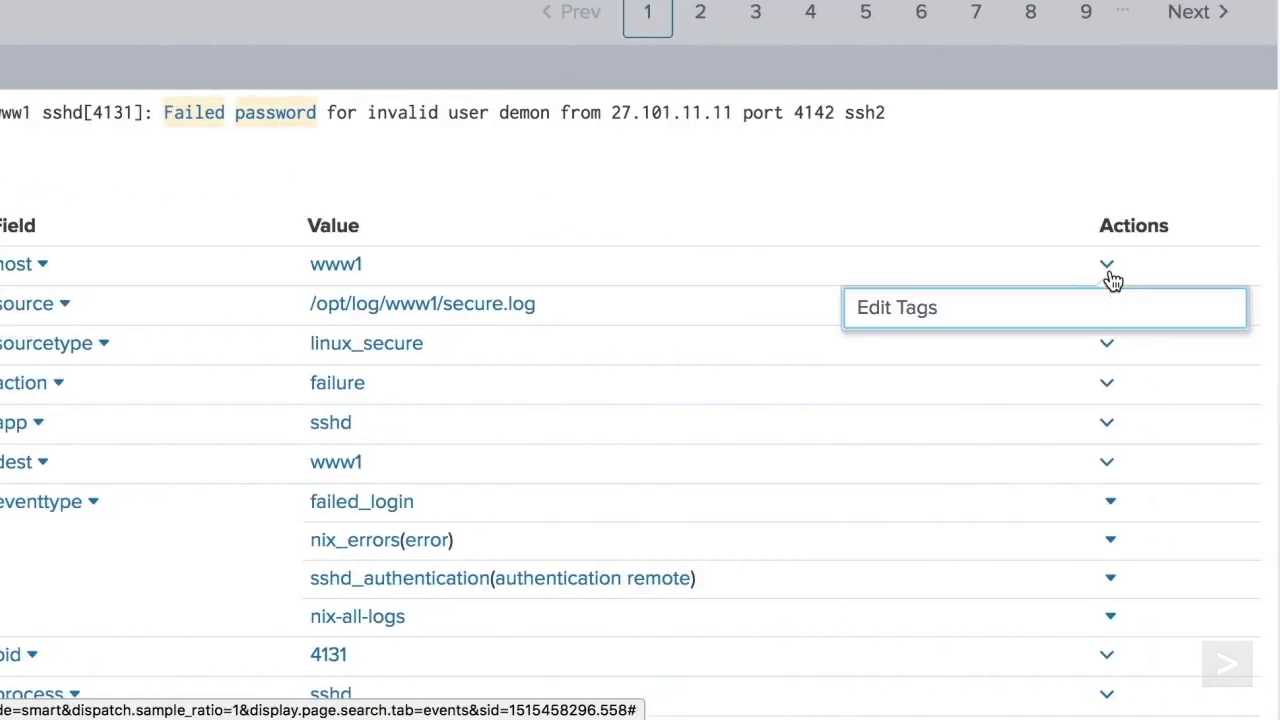
left_click(1109, 345)
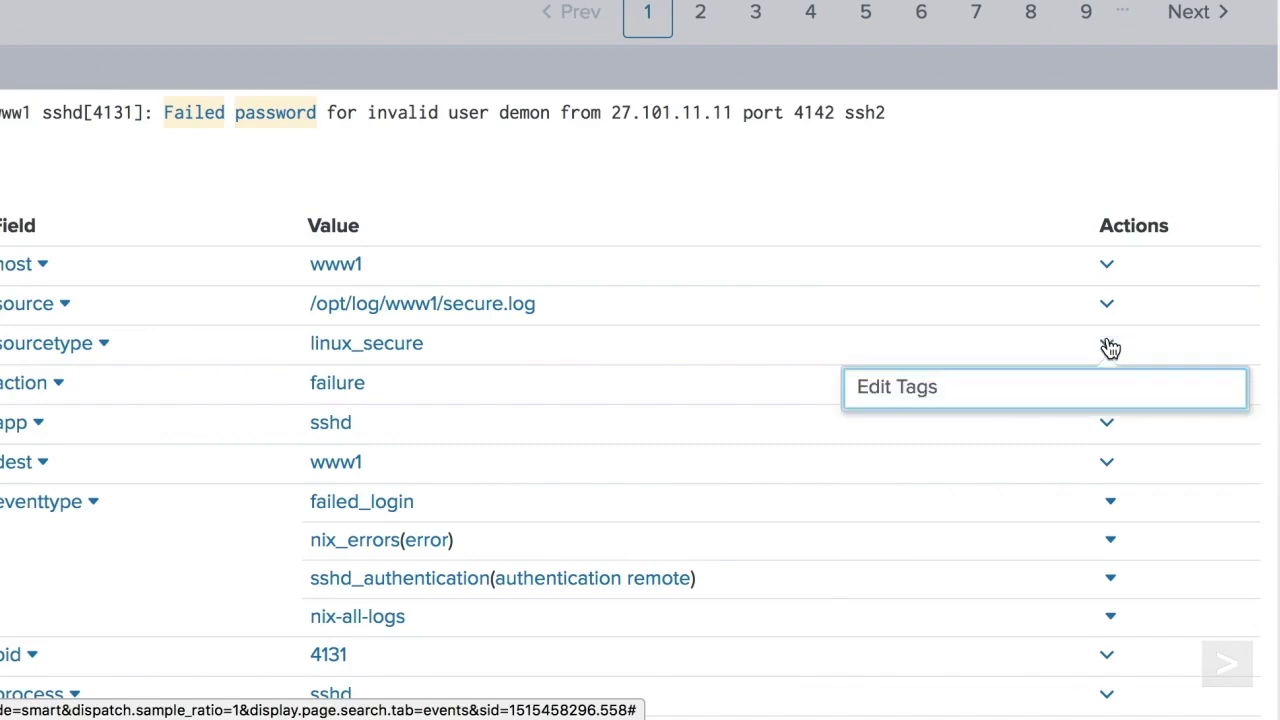
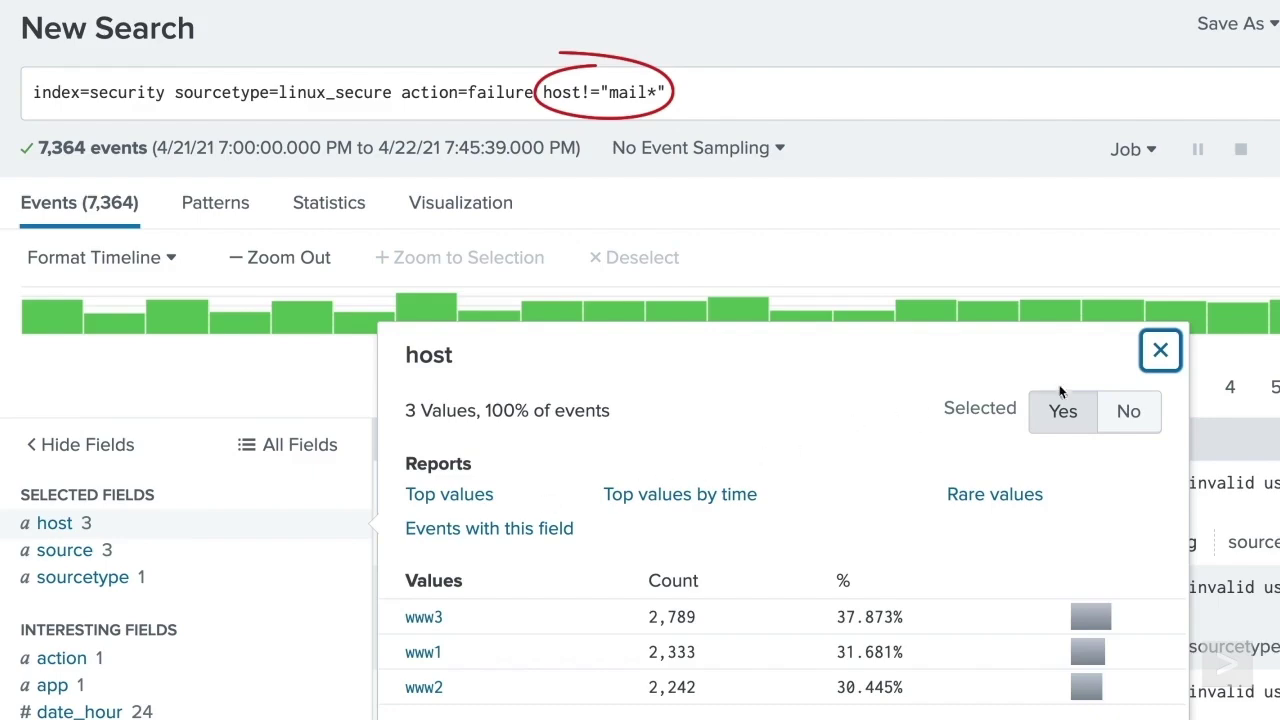
- Change the mail host exclusion from host!= to NOT host="mail*" and rerun the search
left_click(1160, 350)
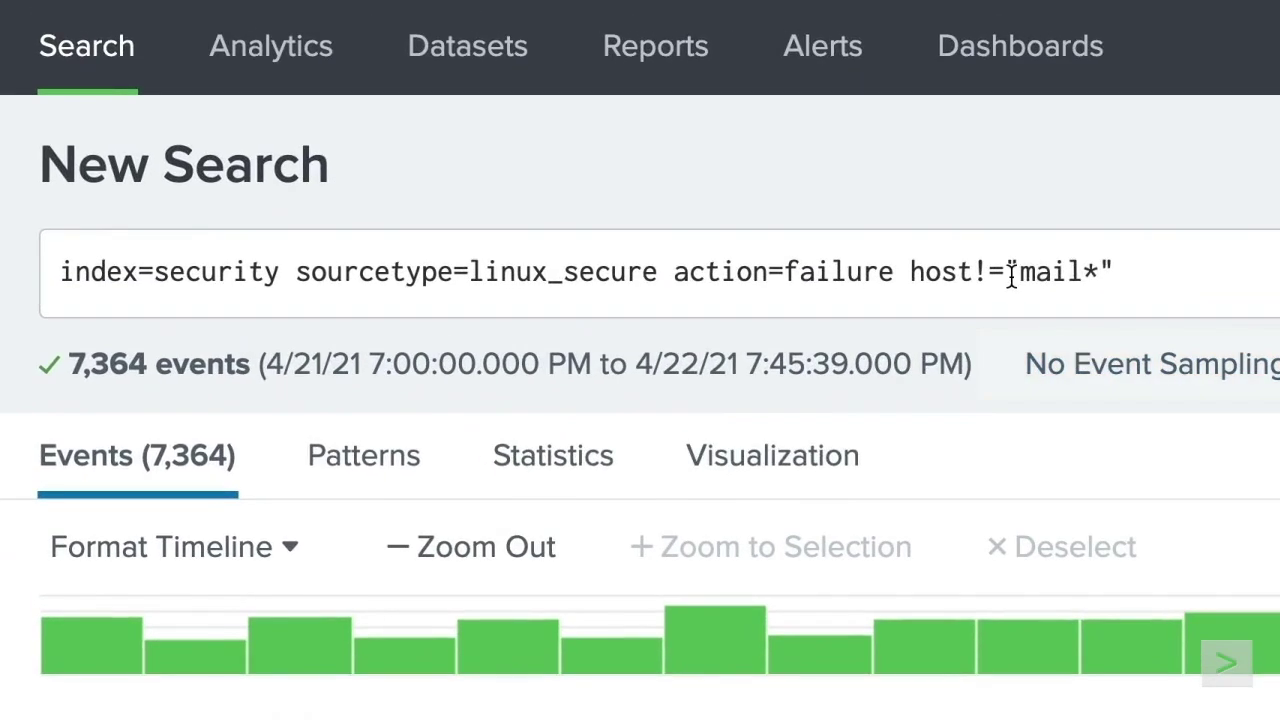
left_click(1006, 271)
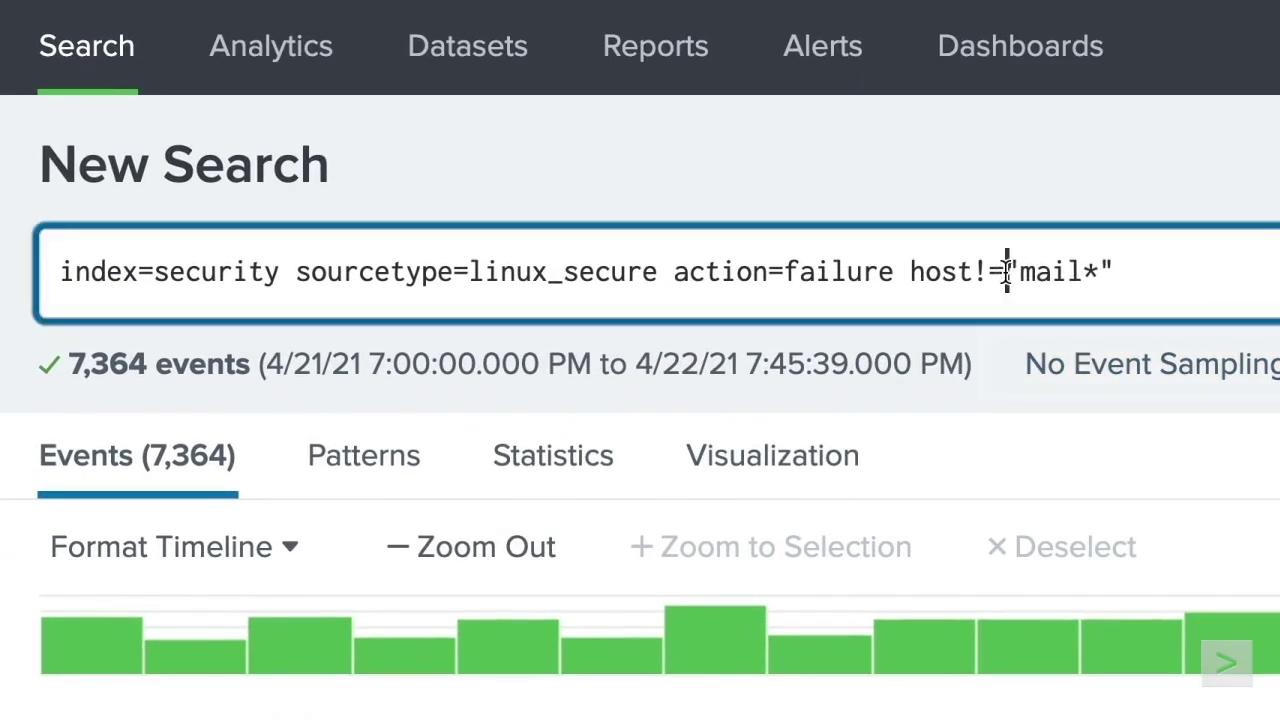
key("BackSpace")
key("BackSpace")
type("=")
key("Left")
key("Left")
key("Left")
key("Left")
key("Left")
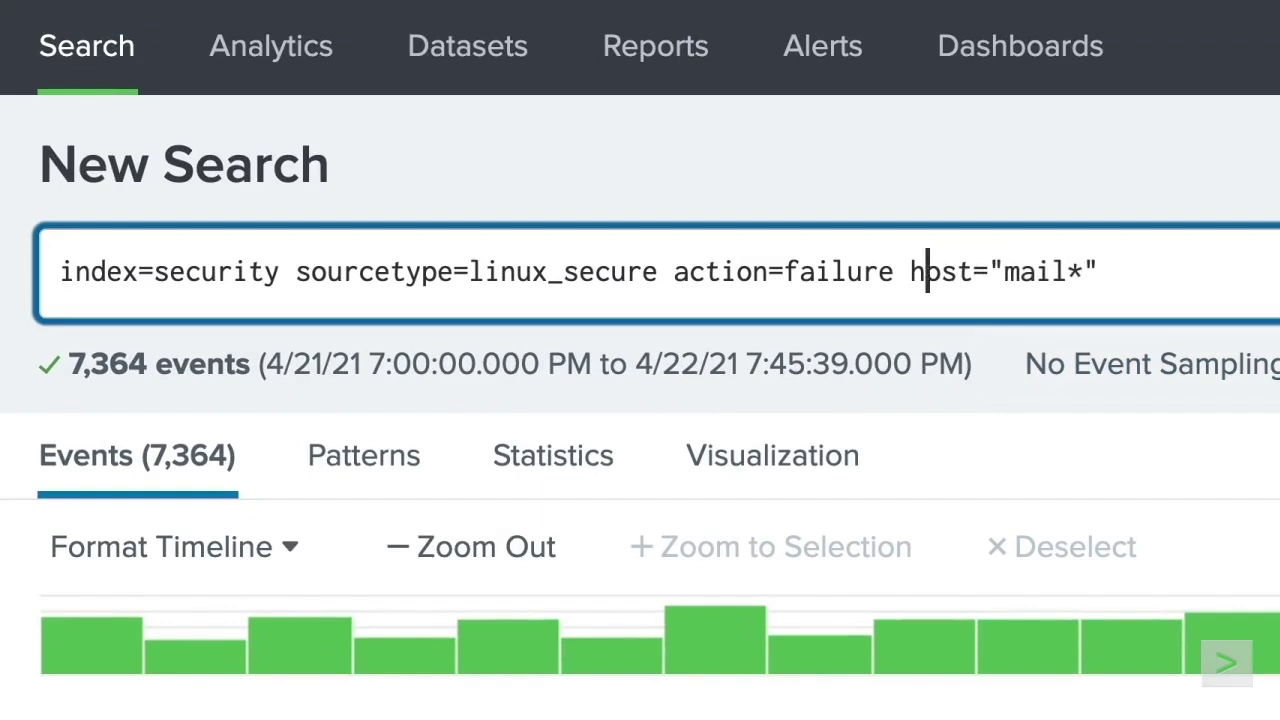
type("NOT")
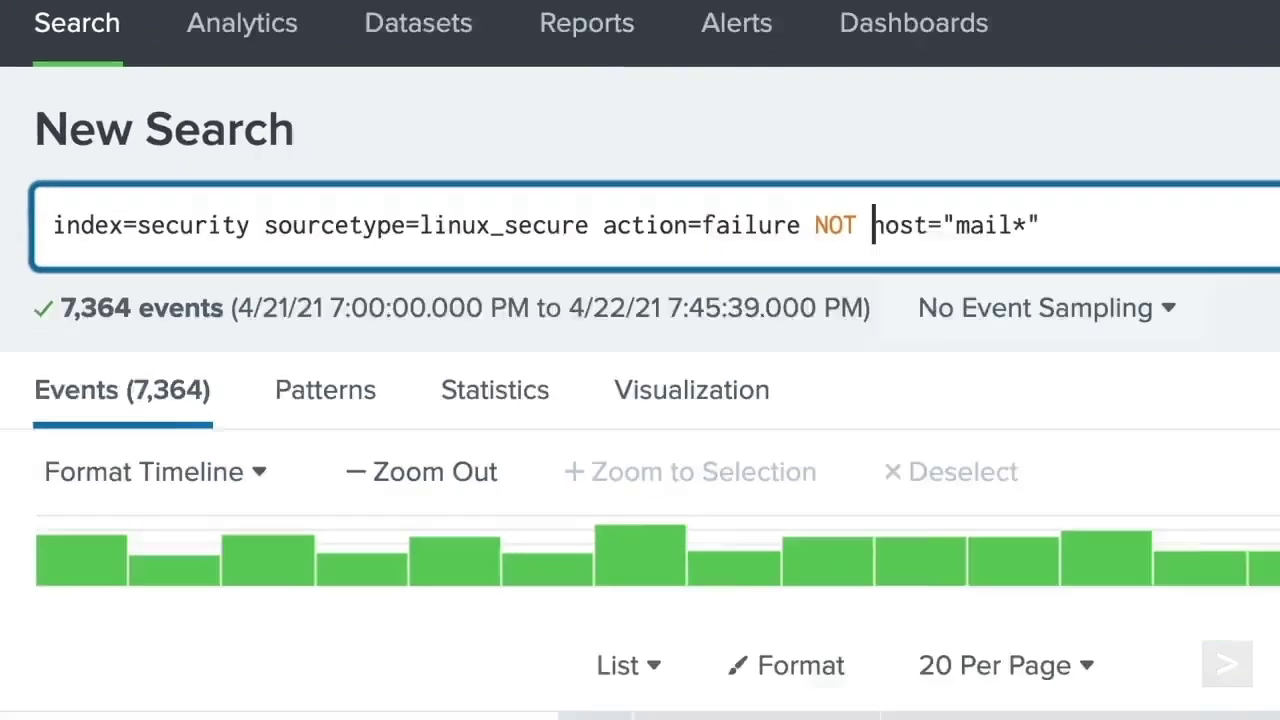
key("Return")
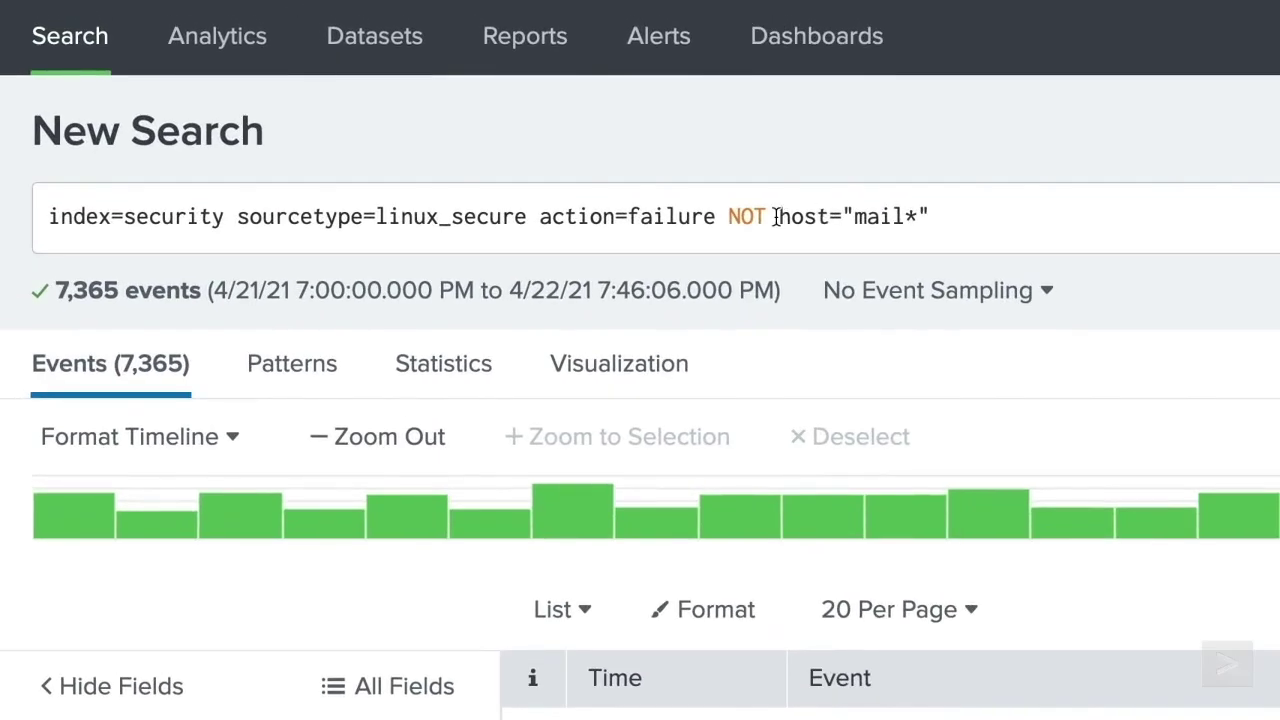
- Extend the exclusion to NOT (host="mail*" OR host=www1), leaving www3 (2,790) and www2 (2,243)
left_click(579, 92)
type("(")
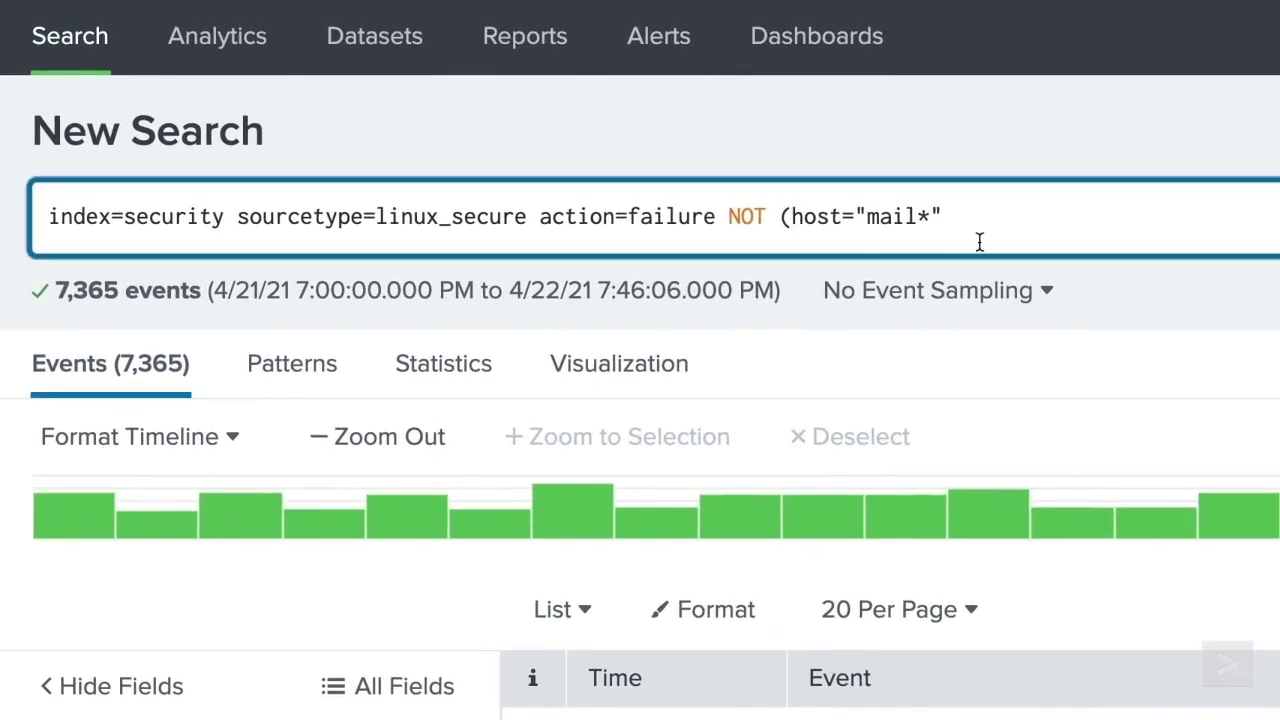
left_click(731, 112)
type("OR host=www1)")
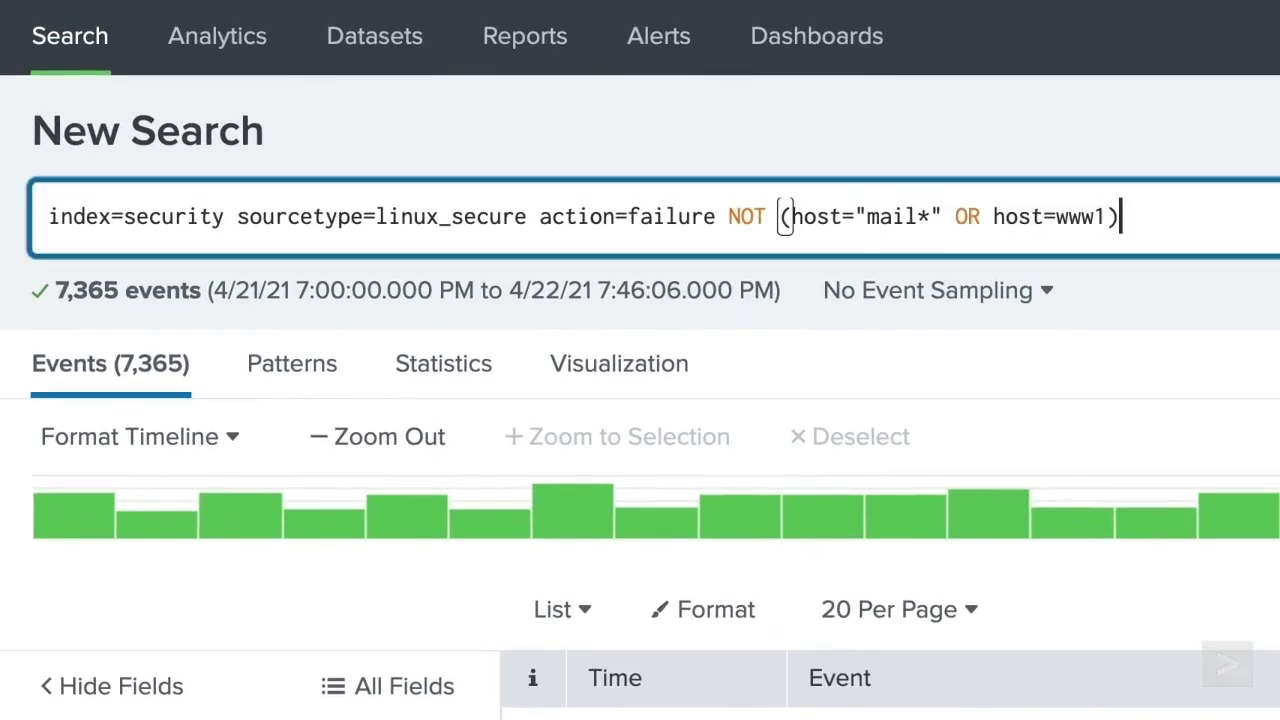
key("Return")
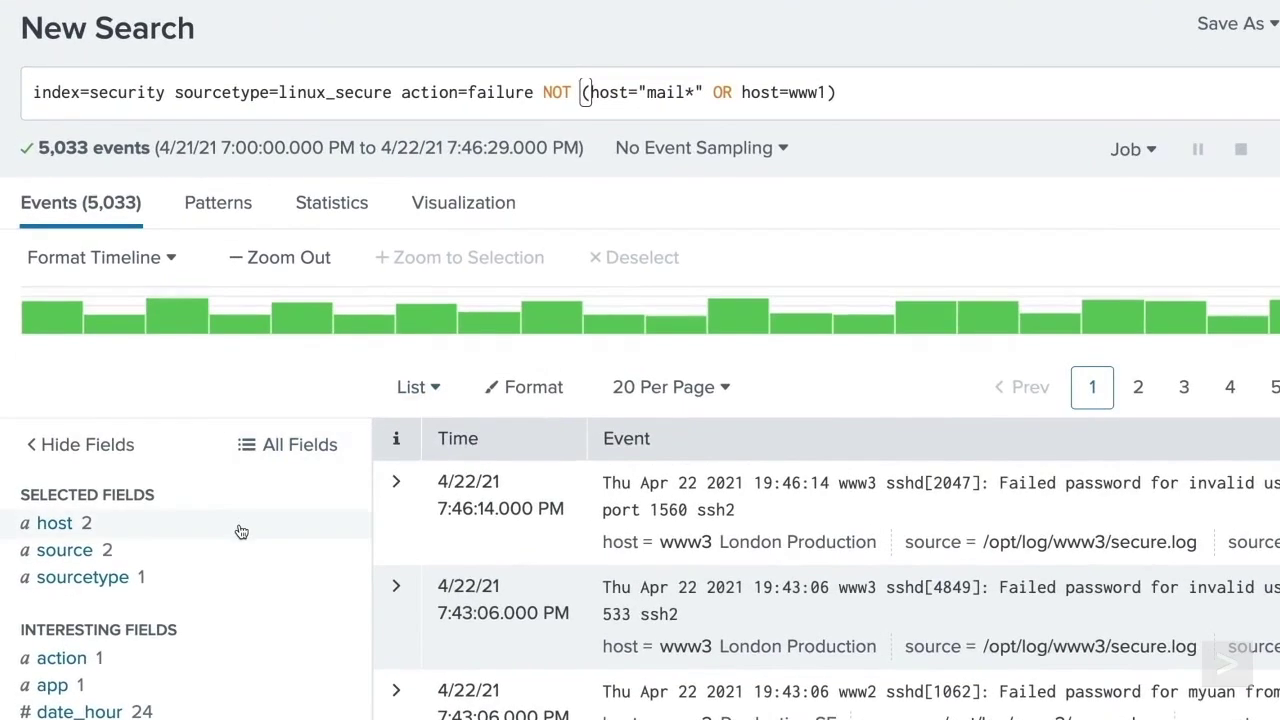
left_click(241, 531)
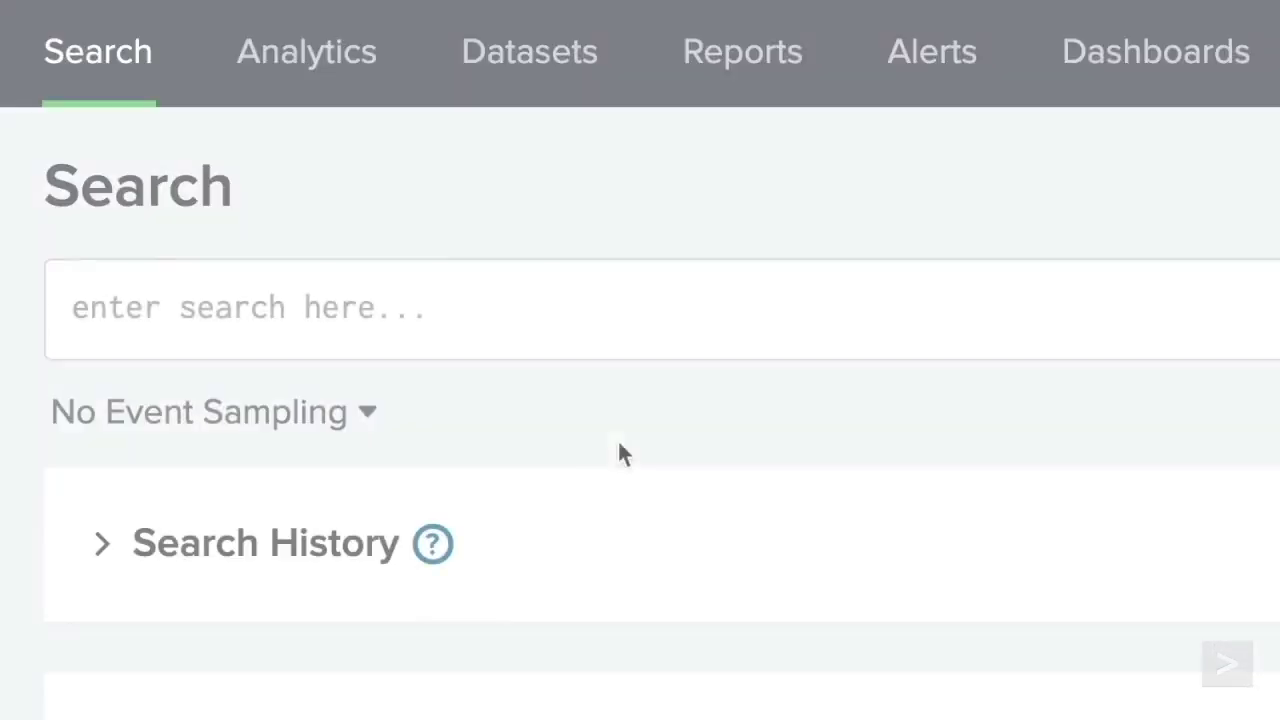
- Search index=web sourcetype=access_combined clientip=202.* and review the clientip values
type("index=web")
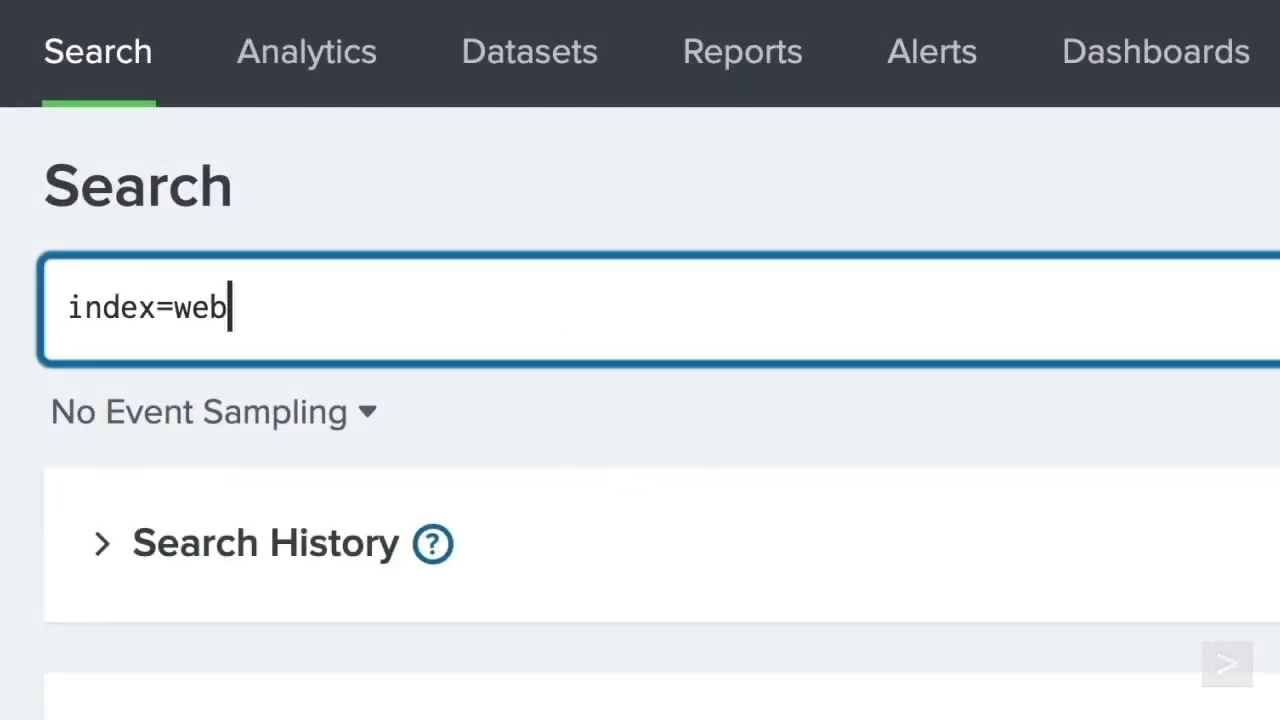
type(" sourcetype=access_combined clientip=202.*")
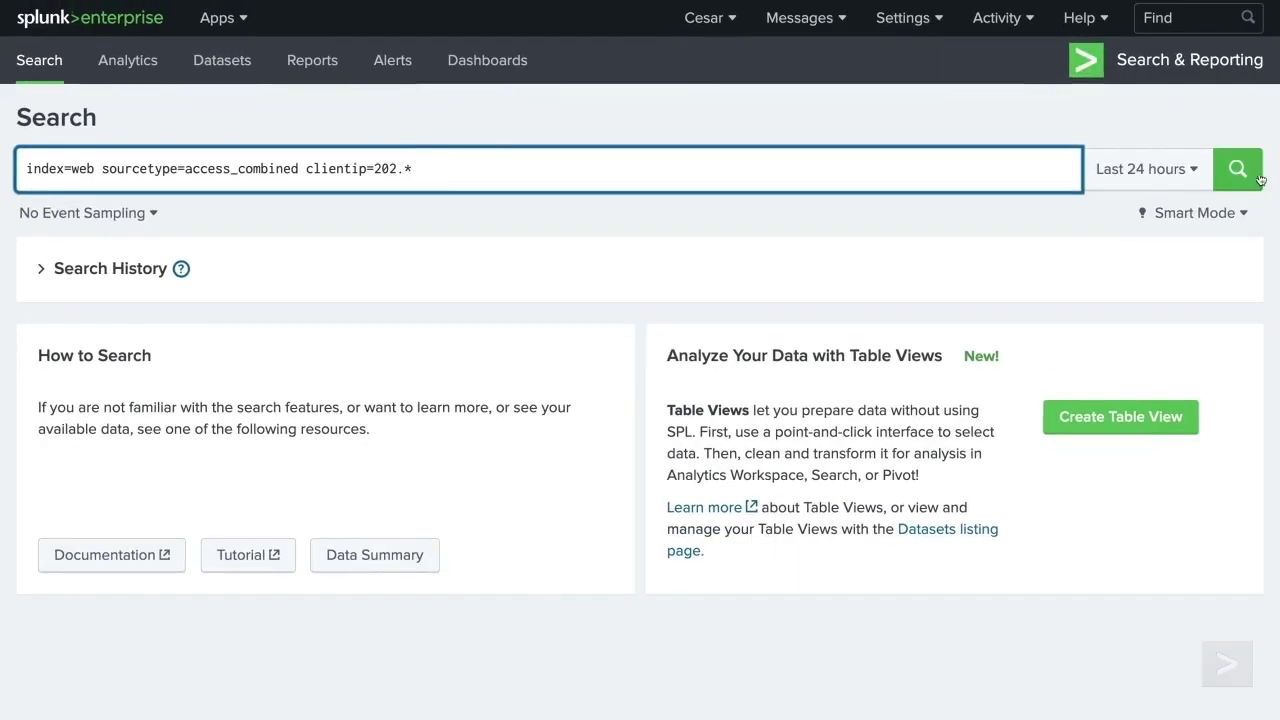
left_click(1240, 172)
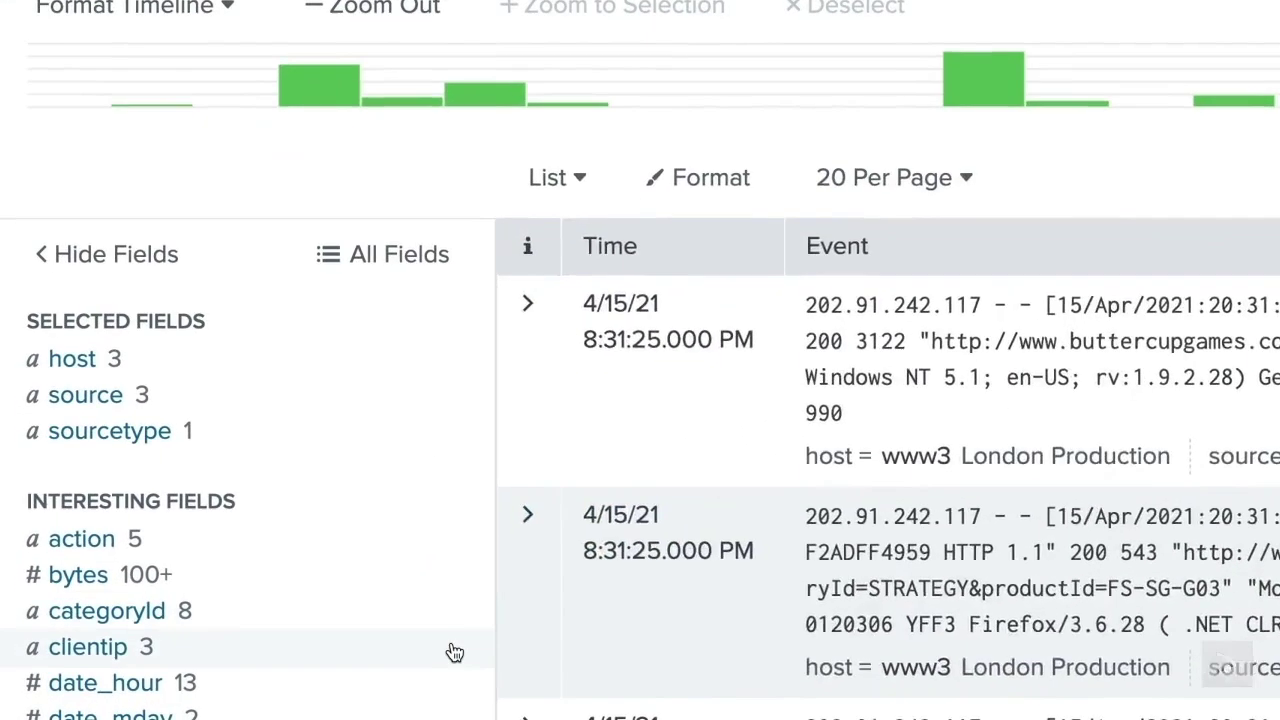
left_click(330, 609)
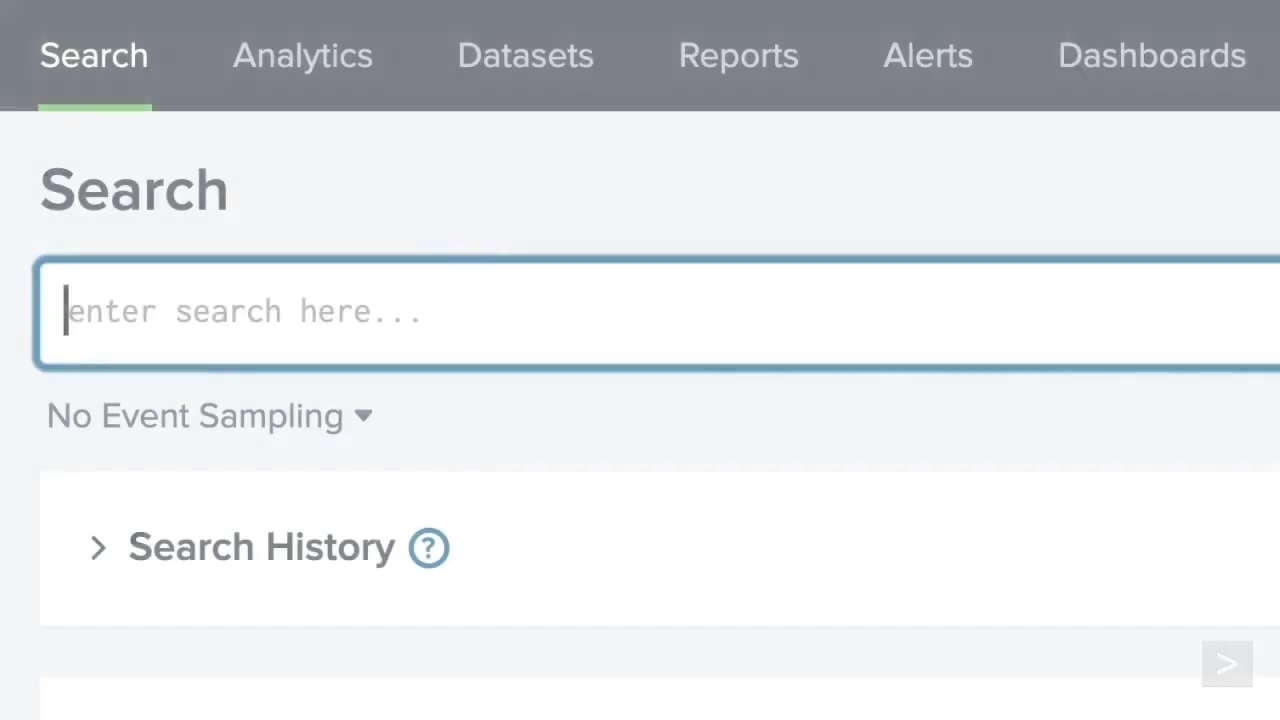
- Filter index=web to statuses 500, 503, 505 with OR conditions, then rewrite as status IN ("500", "503", "505")
type("index=web (status=")
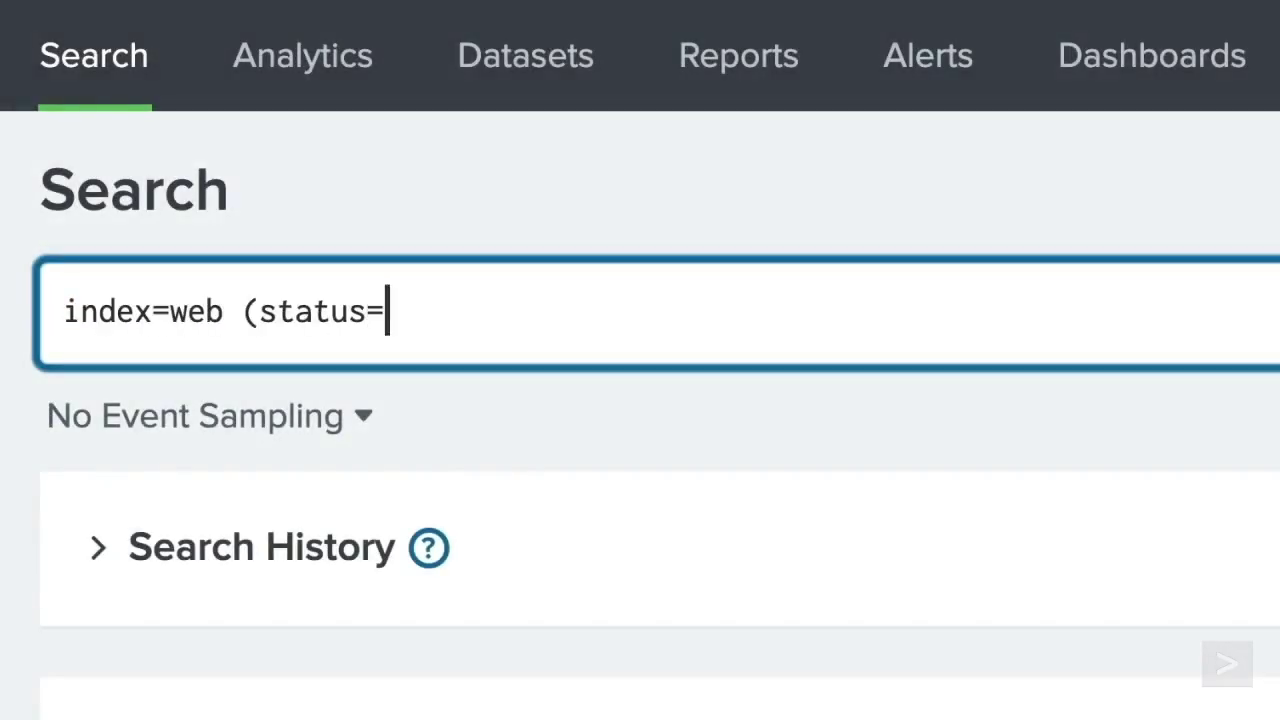
type("500 OR status=503 OR status=505")
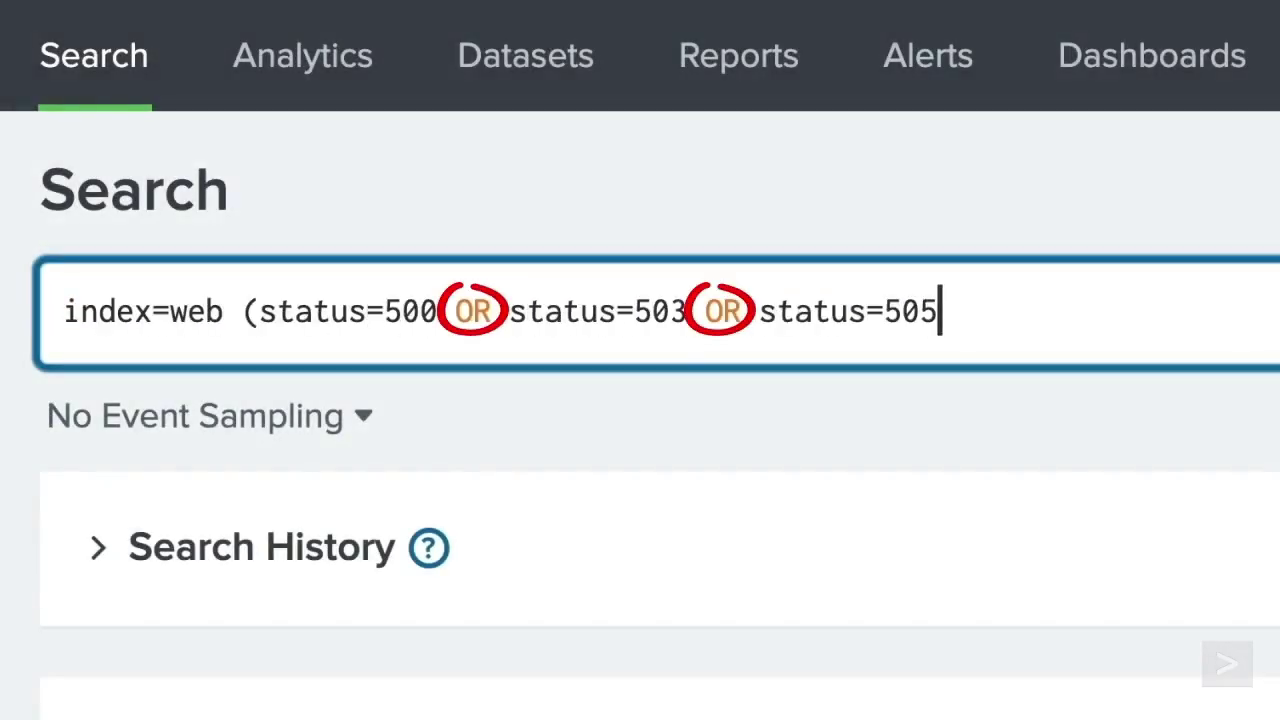
type(")")
left_click(1238, 170)
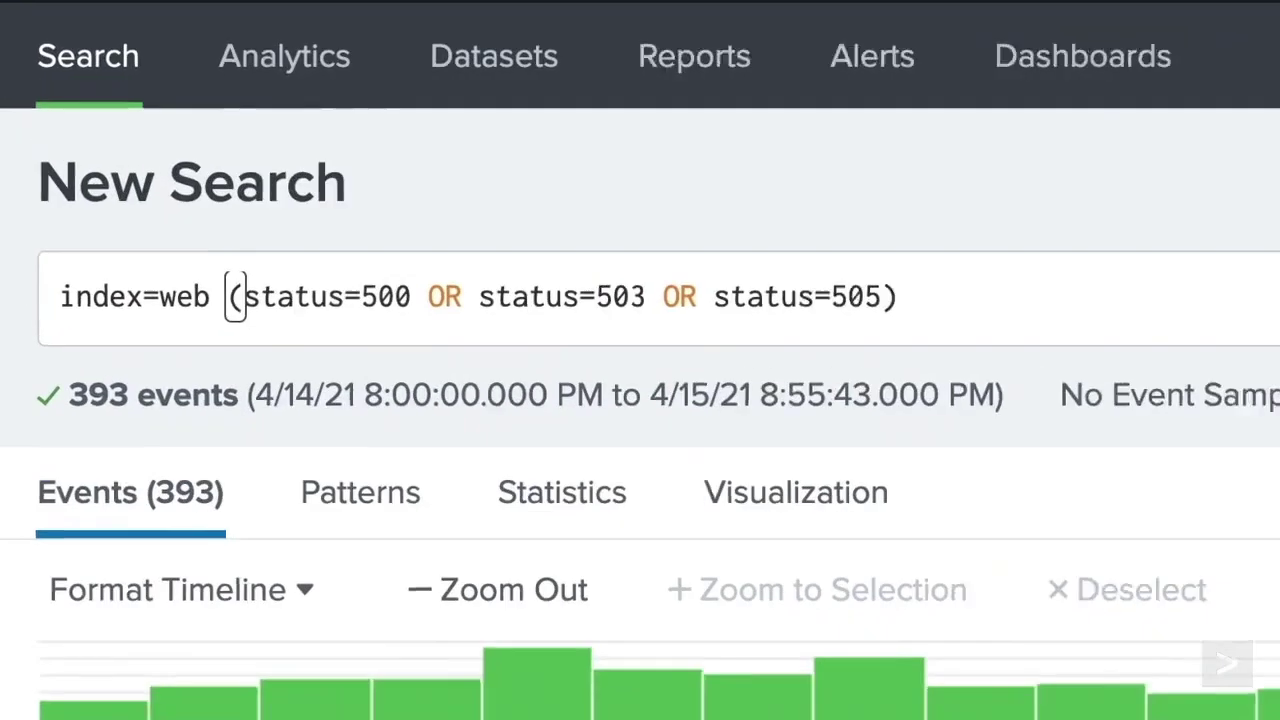
key("BackSpace")
key("BackSpace")
key("BackSpace")
key("BackSpace")
key("BackSpace")
key("BackSpace")
key("BackSpace")
key("BackSpace")
key("BackSpace")
key("BackSpace")
key("BackSpace")
key("BackSpace")
key("BackSpace")
key("BackSpace")
key("BackSpace")
key("BackSpace")
key("BackSpace")
key("BackSpace")
key("BackSpace")
key("BackSpace")
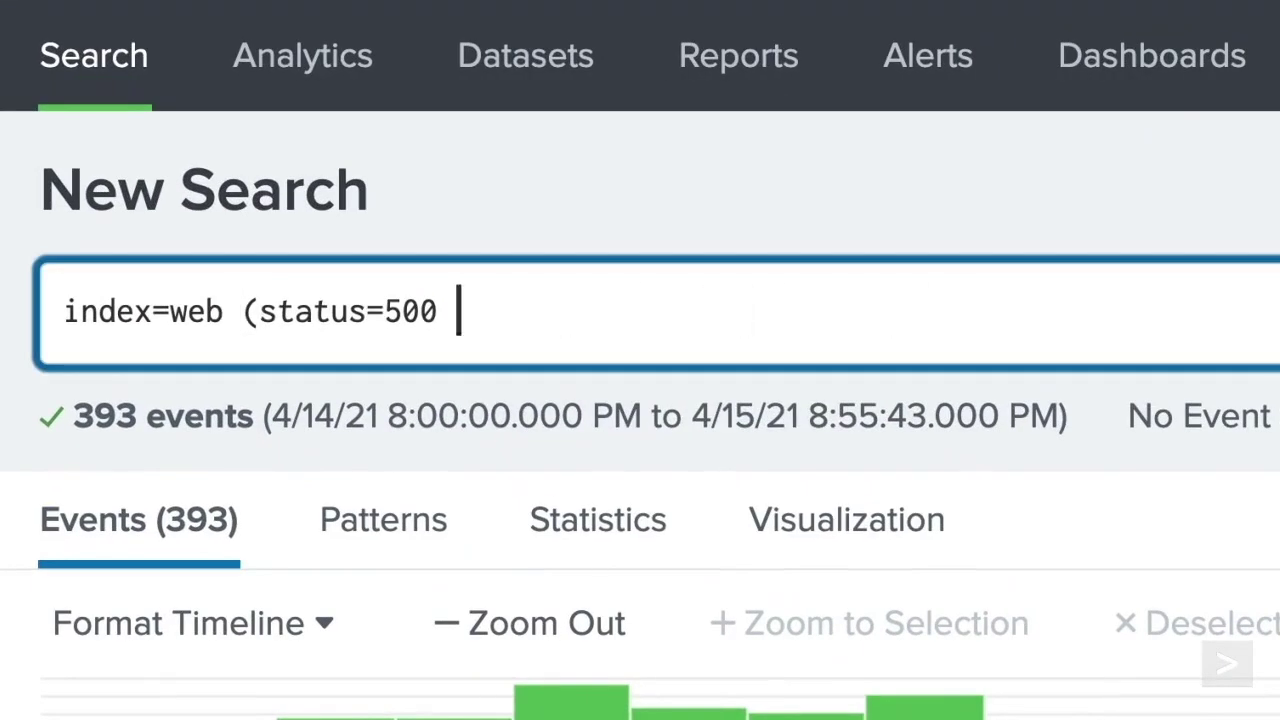
type("stat")
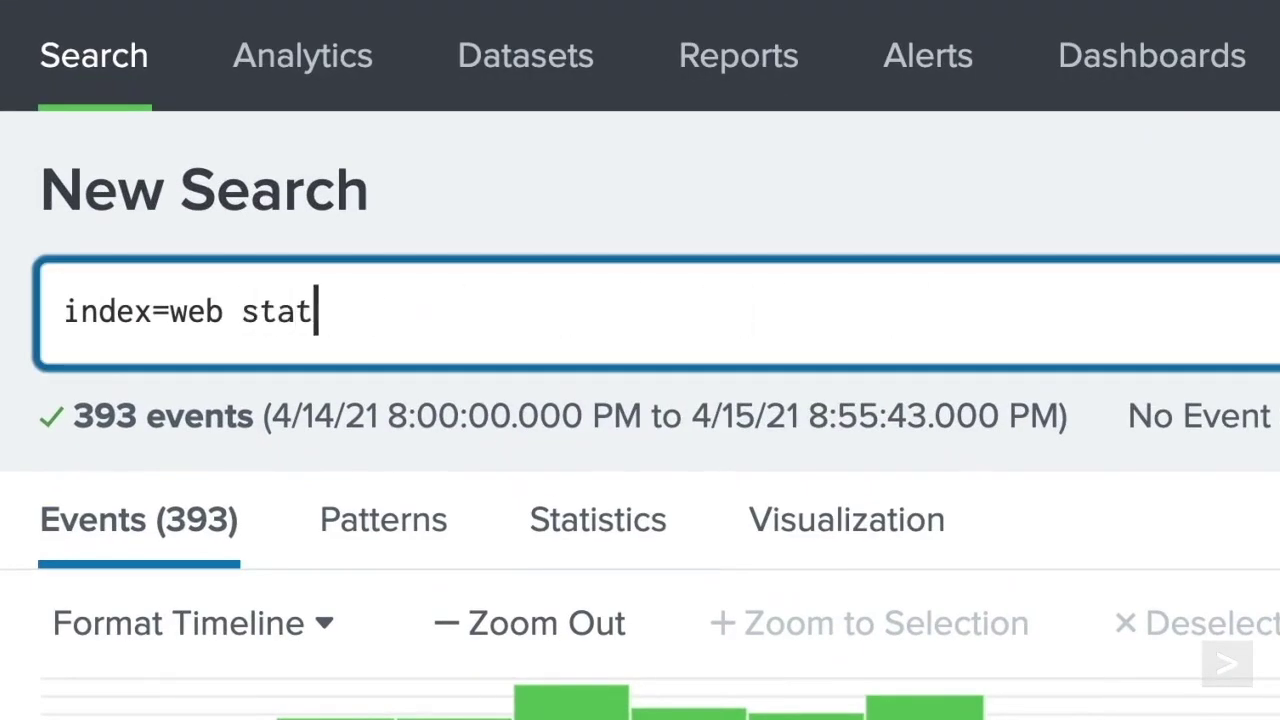
type("us IN (\"500\", ")
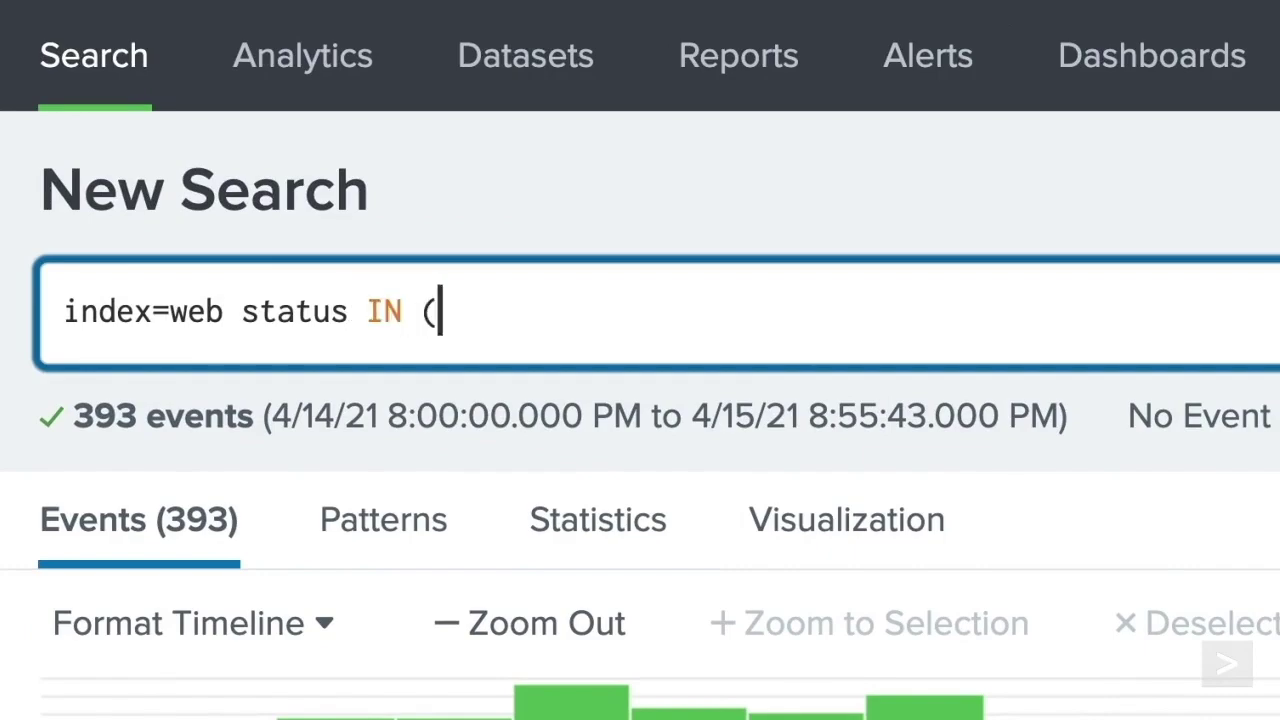
type("\"503\", \"505\")")
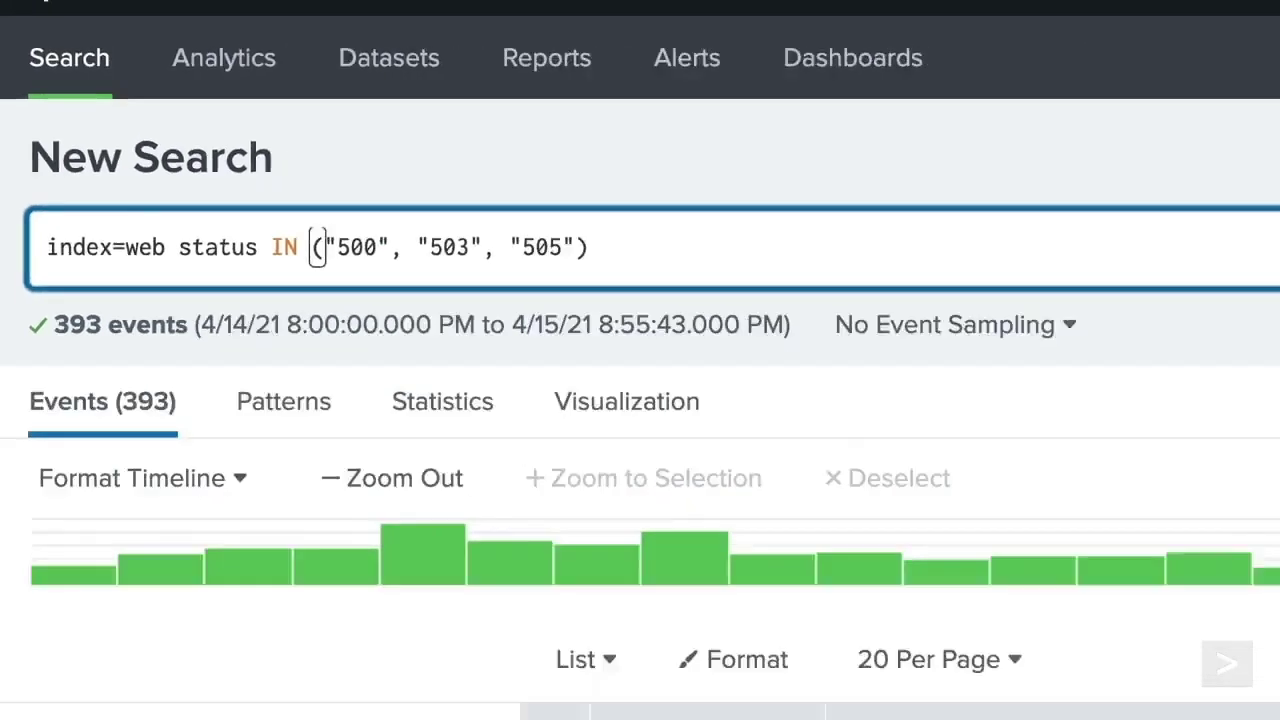
left_click(1279, 353)
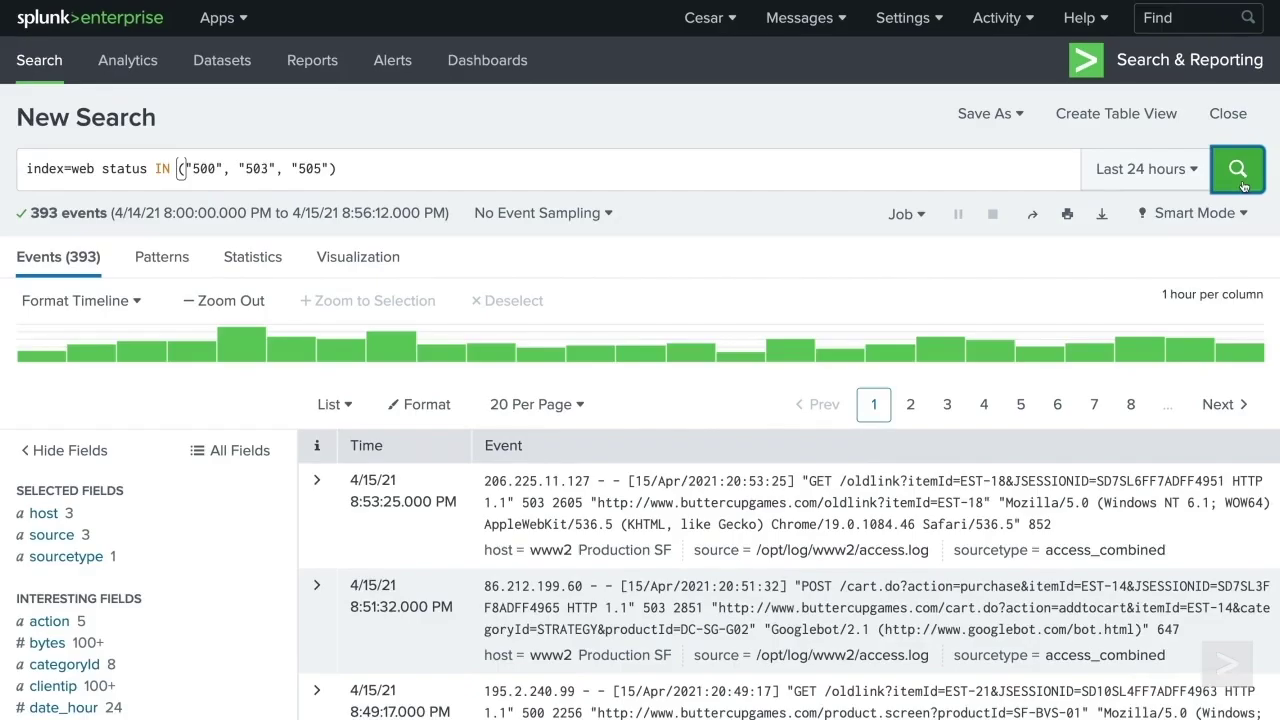
scroll(1240, 200, "down", 10)
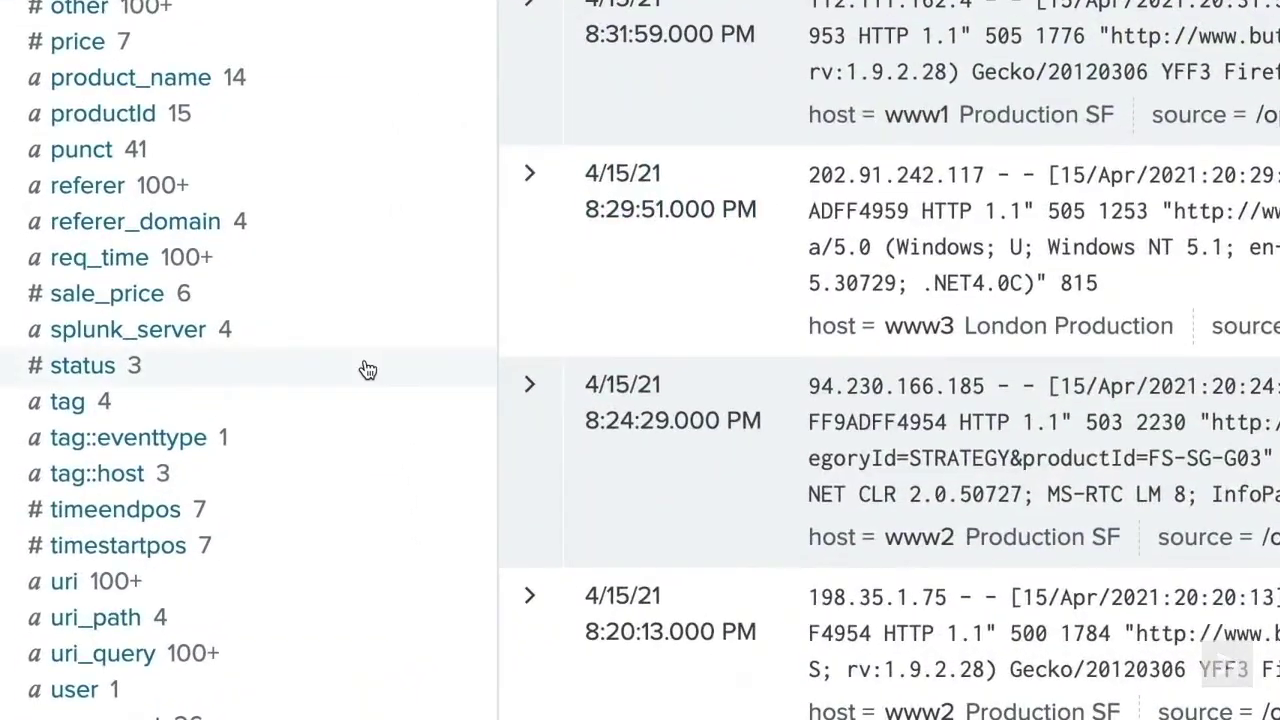
- Add '| fields status' before the stats count and rerun, still giving 500=102, 503=226, 505=54
left_click(250, 390)
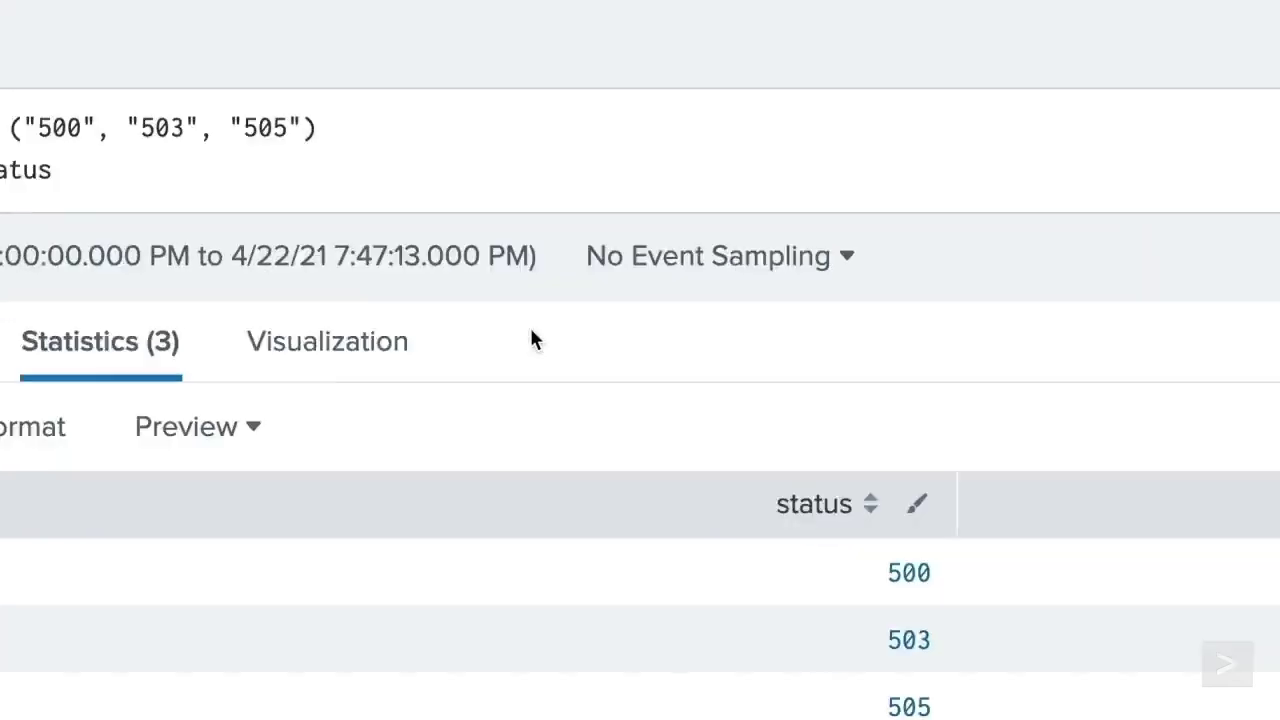
key("Return")
type("| fi")
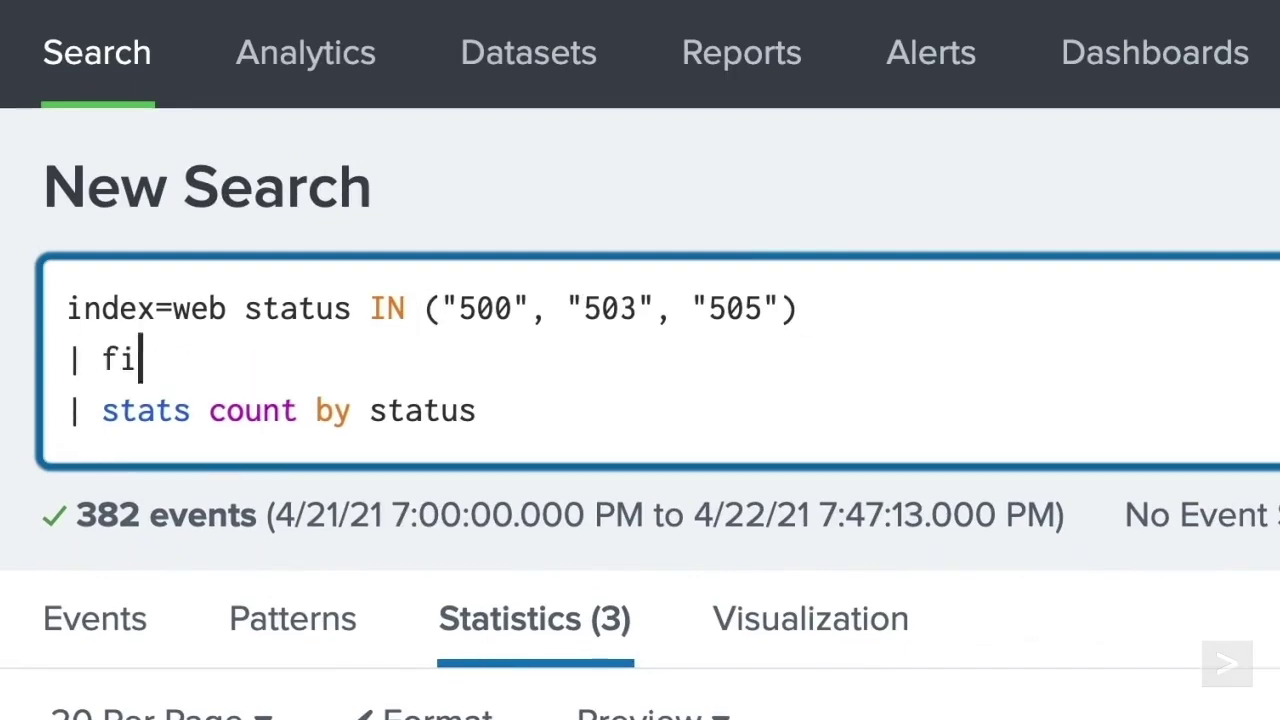
type("elds status")
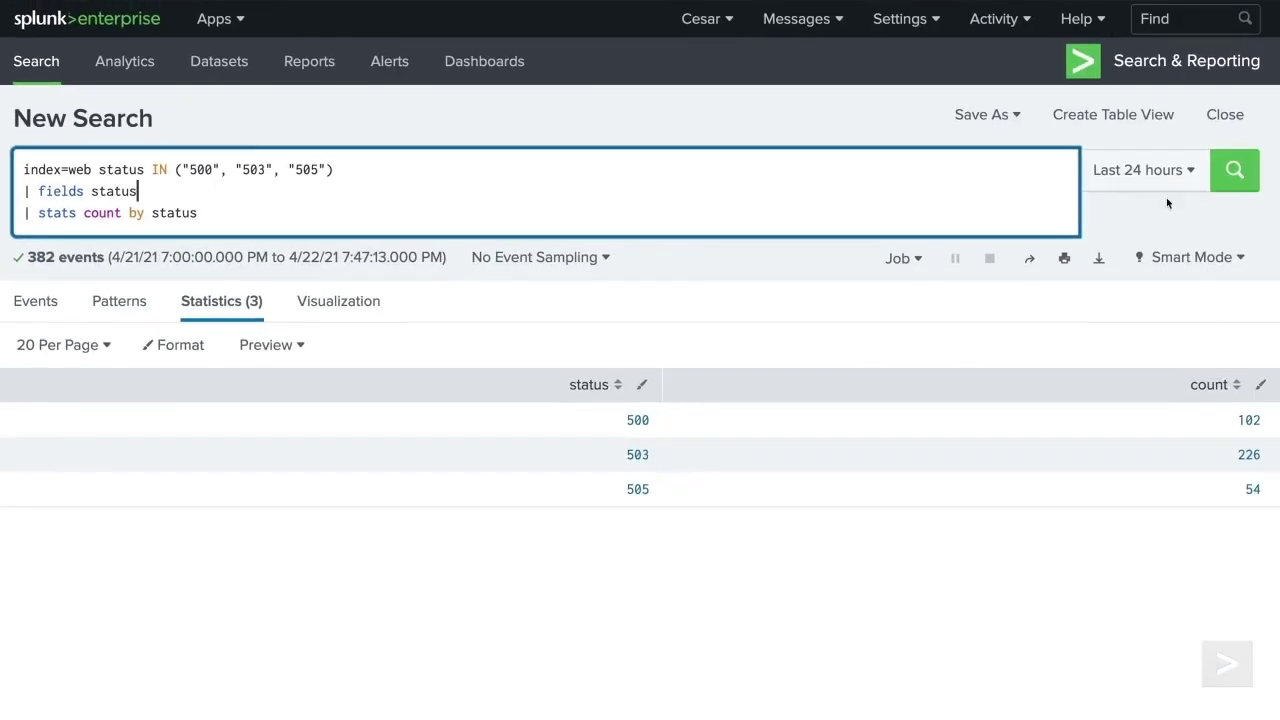
left_click(1233, 172)
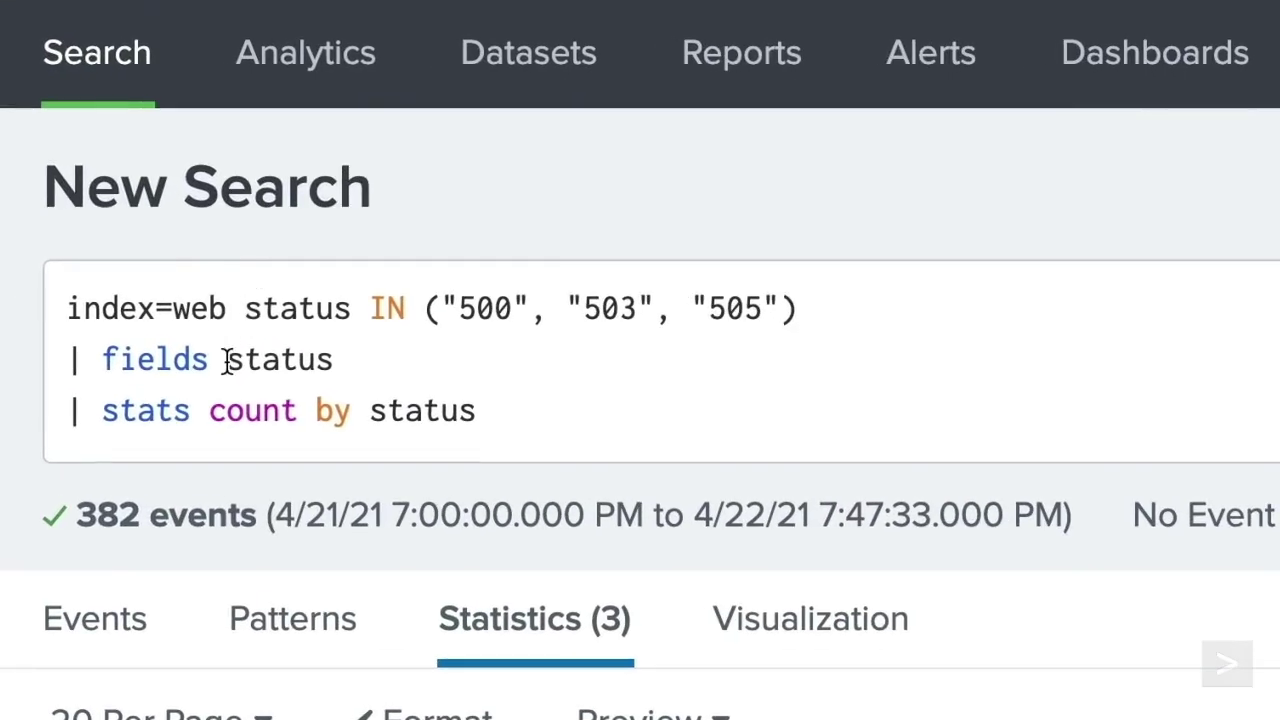
left_click(92, 191)
left_click(227, 360)
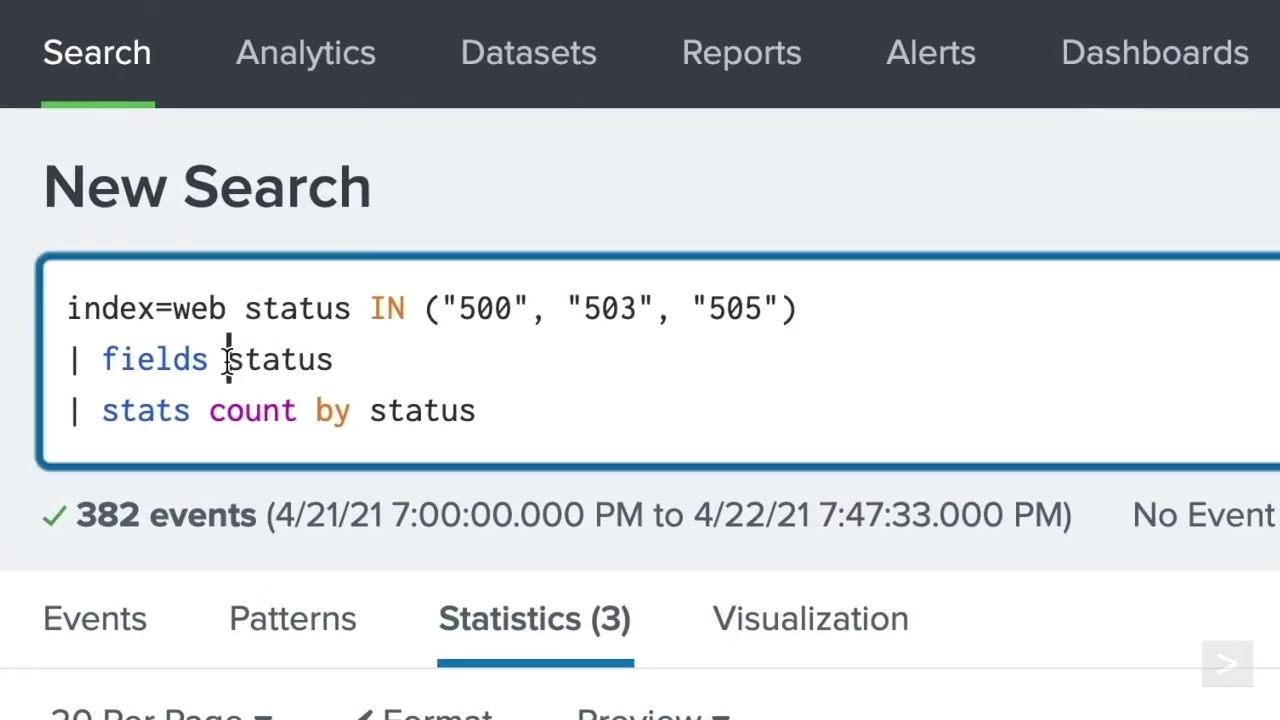
type("+")
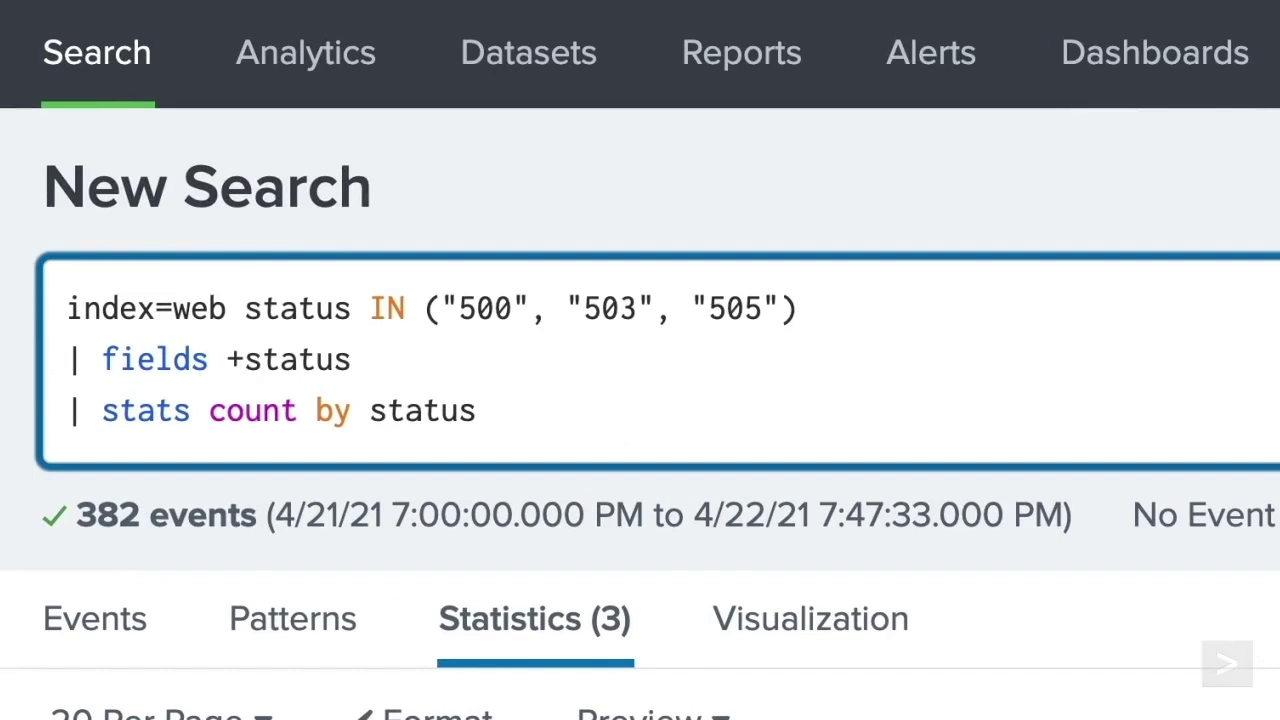
key("BackSpace")
type("-")
key("BackSpace")
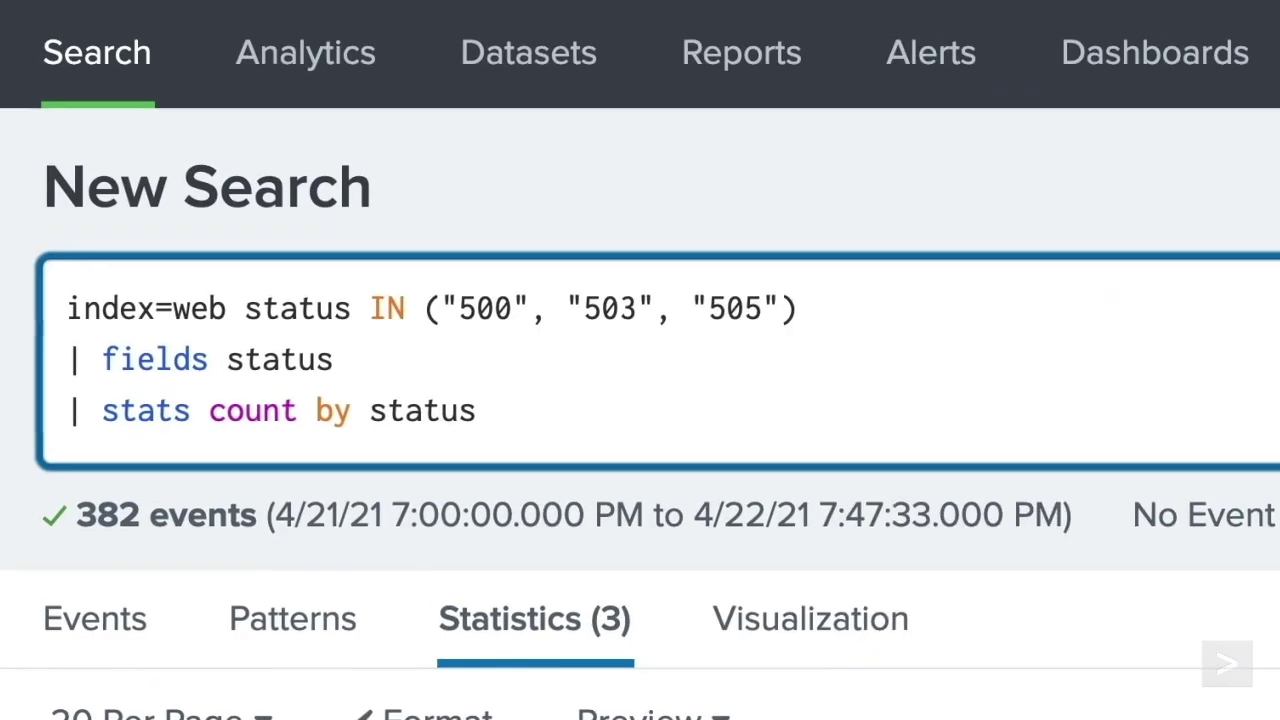
- Append '| rename status as "HTTP Status", count as "Number of Events"' and rerun the search
key("shift+Return")
type("| rename ")
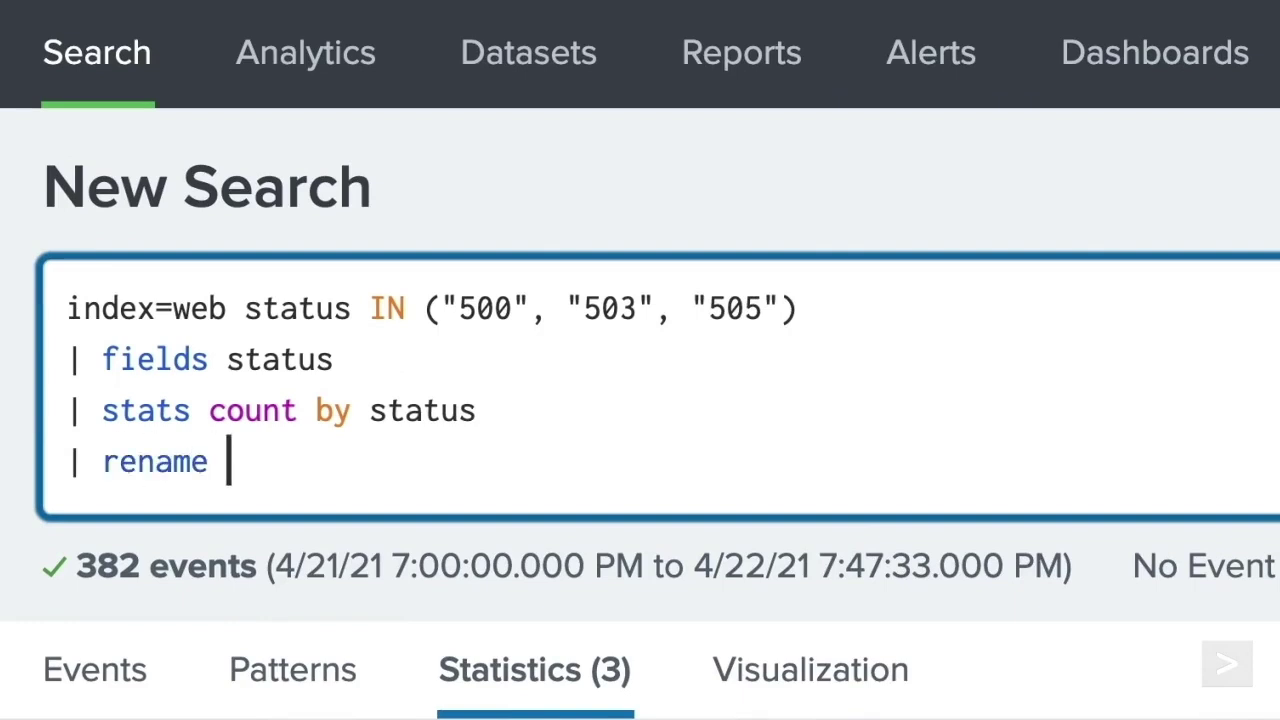
type("status a")
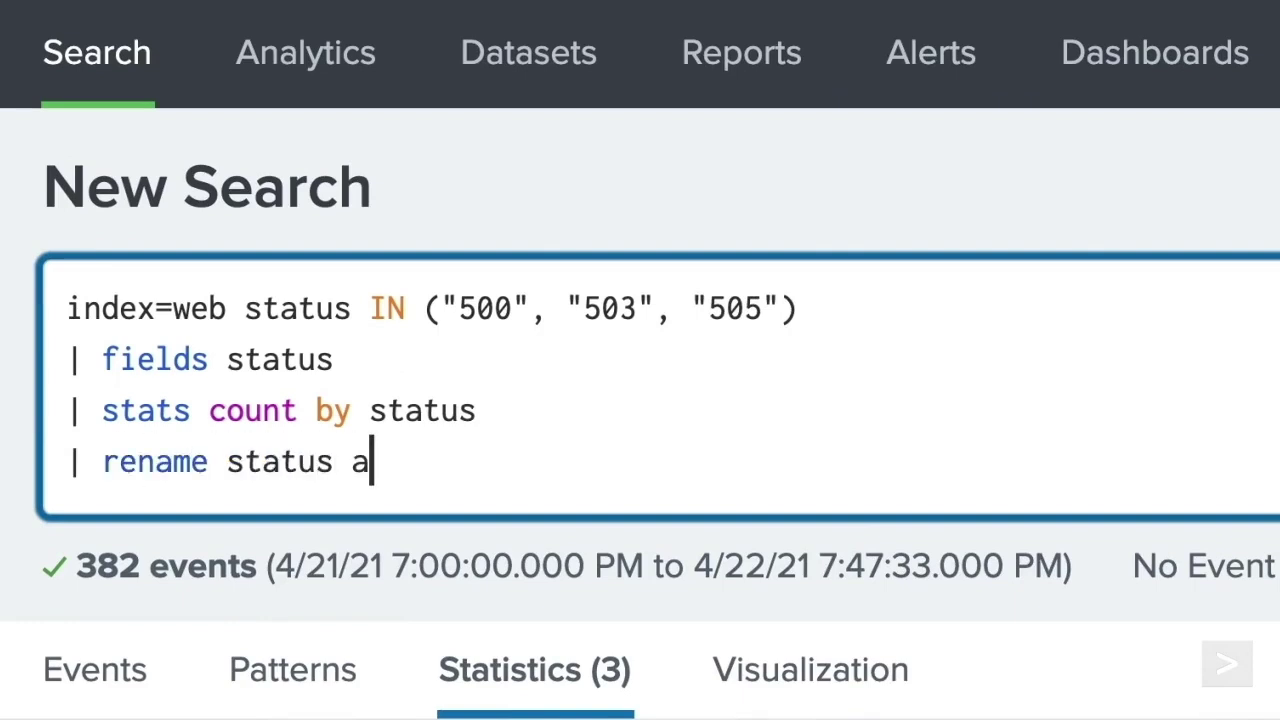
type("s \"H")
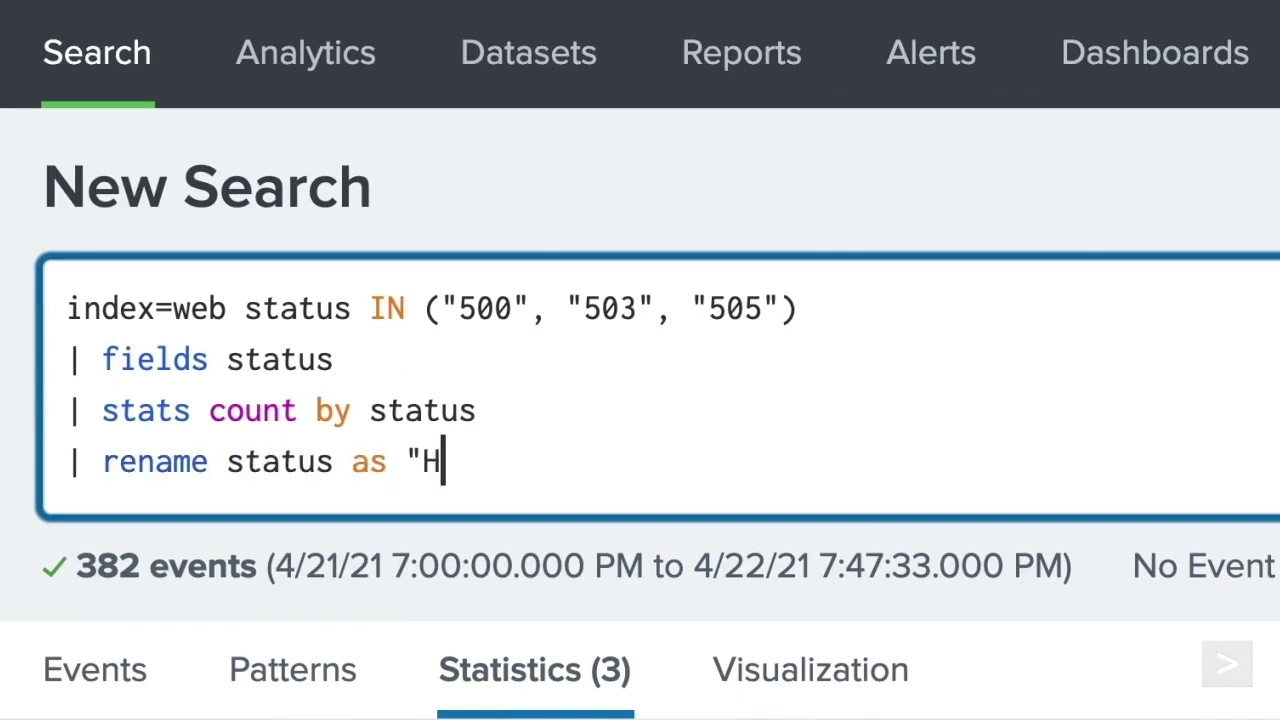
type("TTP Status\"")
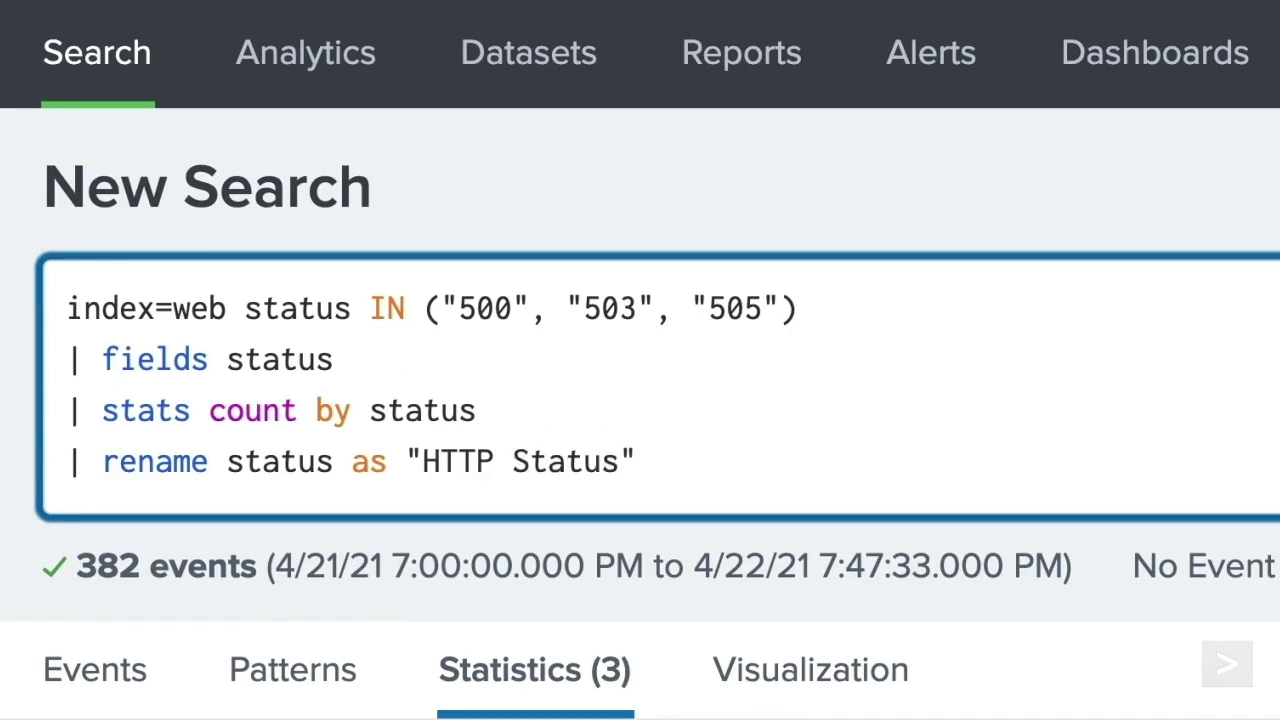
type(", count ")
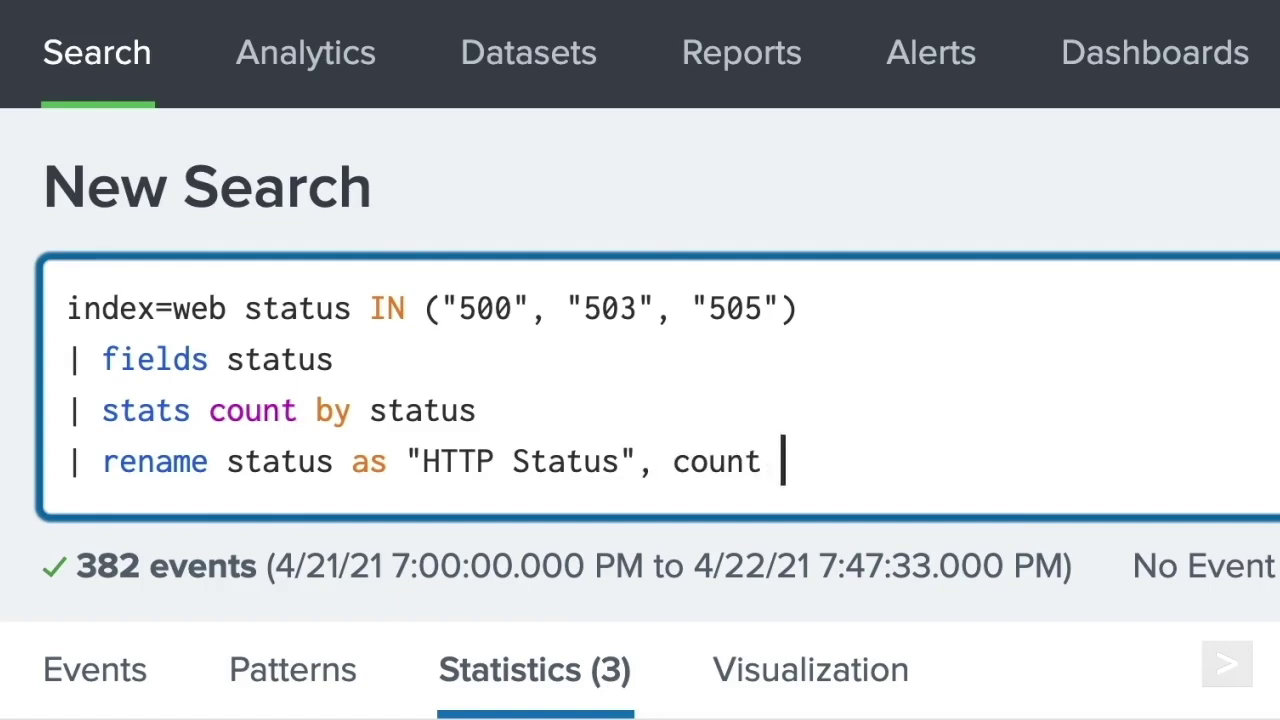
type("as \"Number of Events\"")
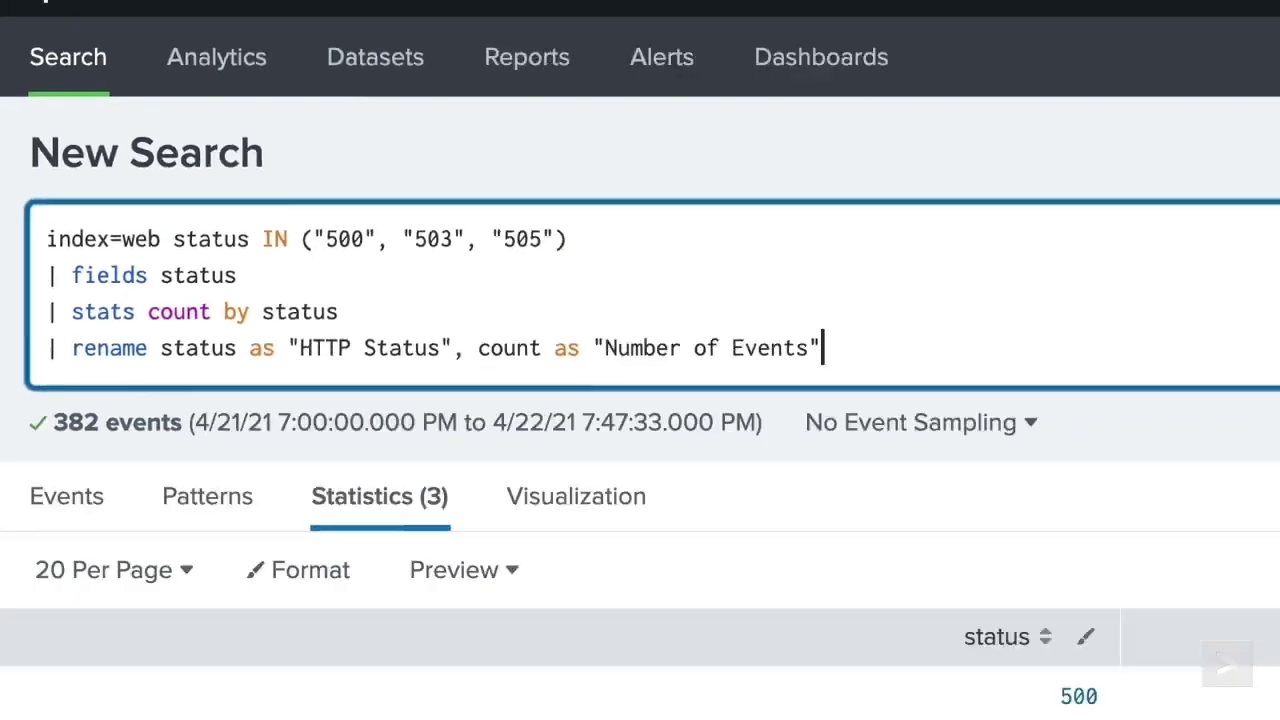
left_click(1246, 182)
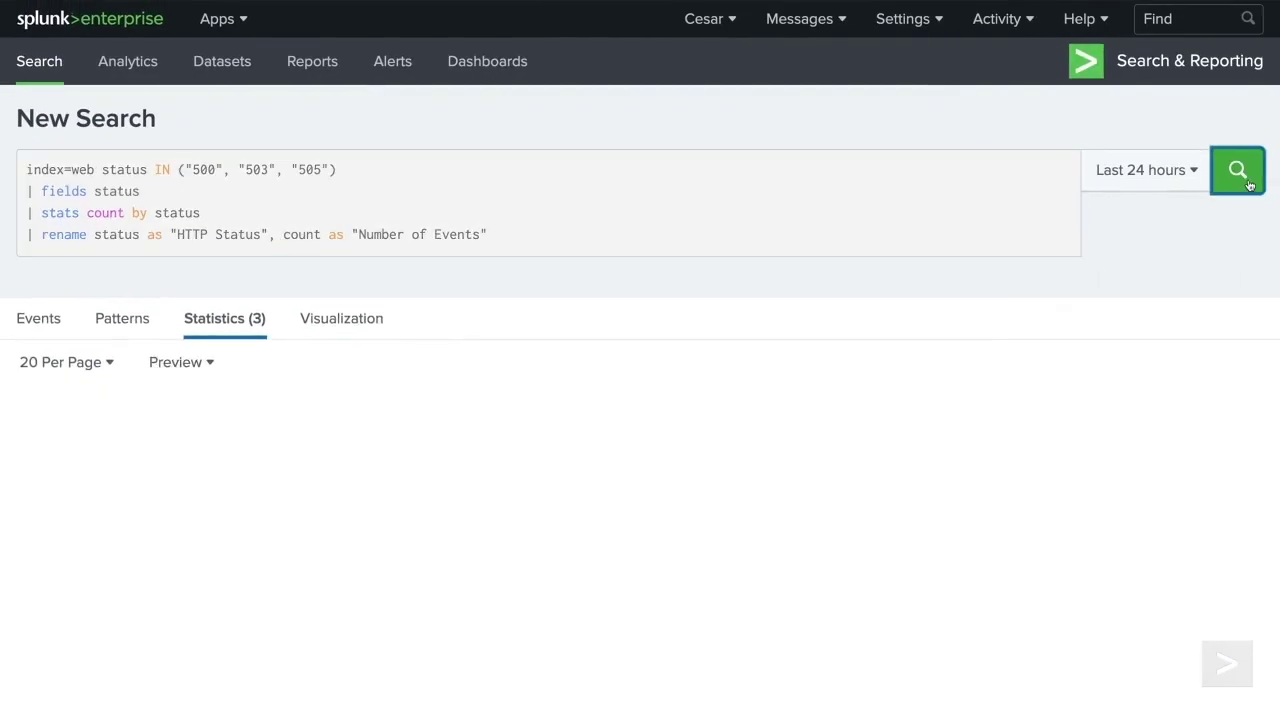
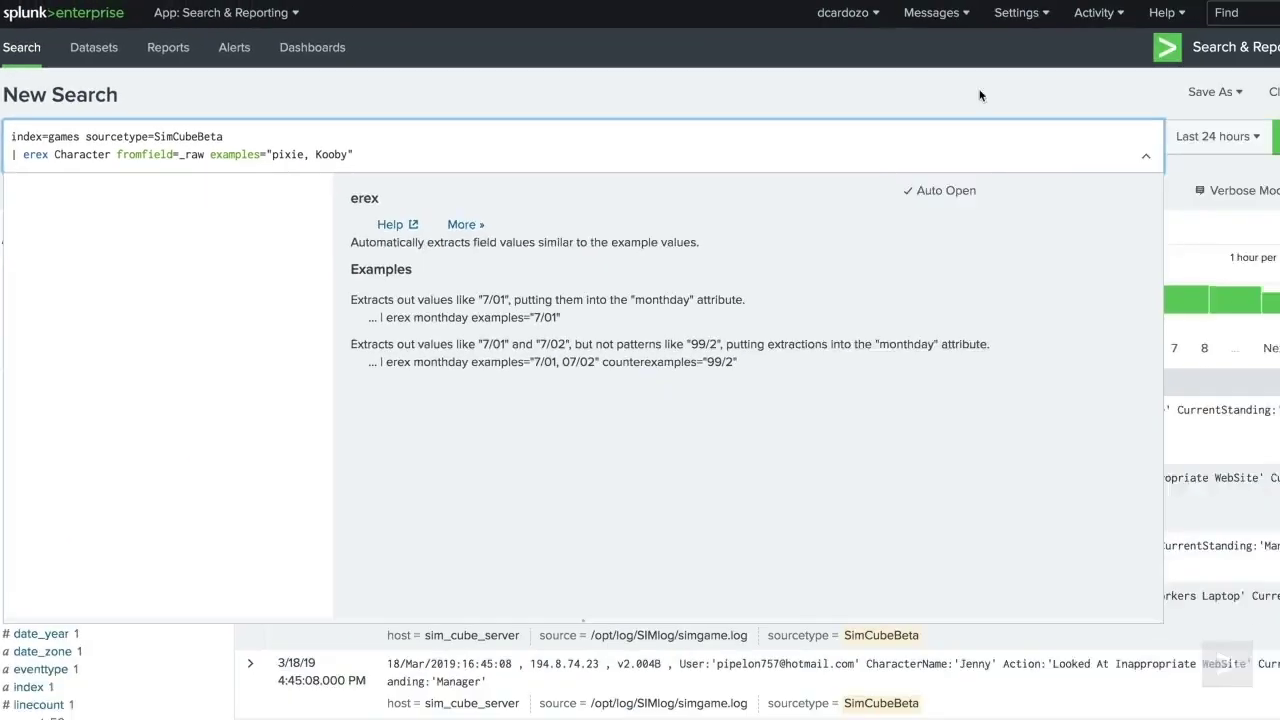
- Run the erex Character extraction search and review the top values of the Character field
key("Return")
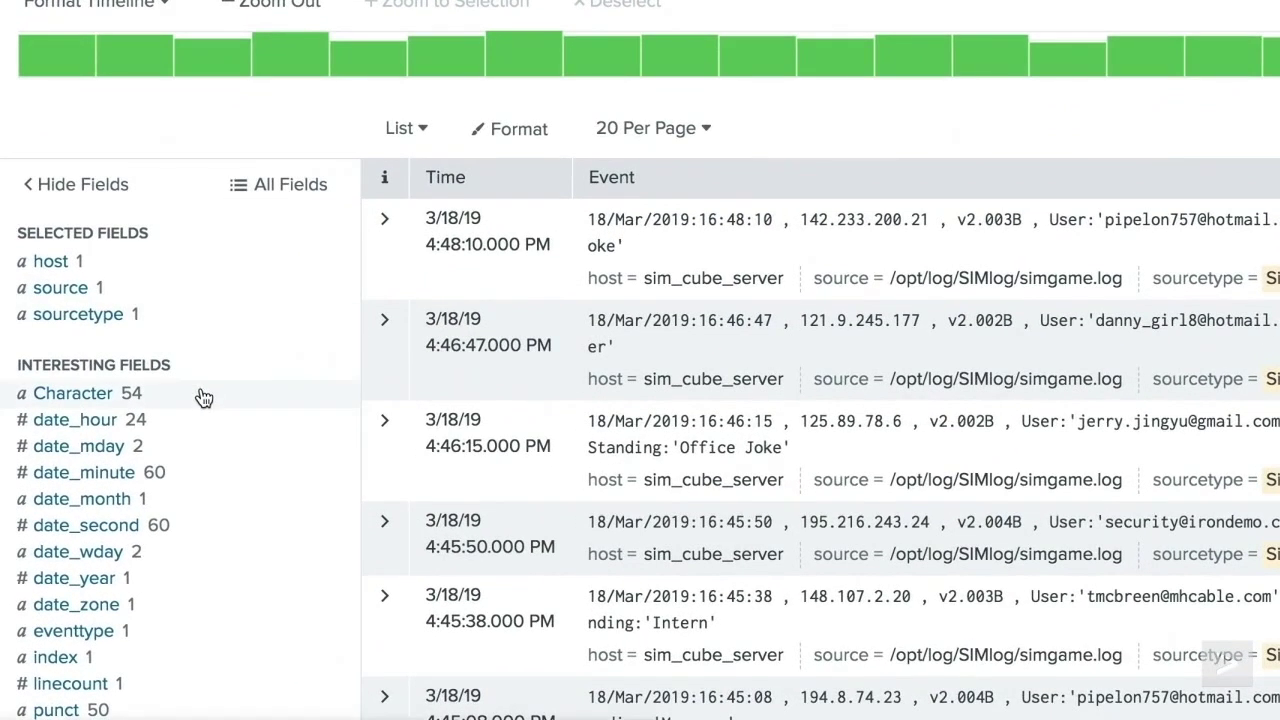
left_click(122, 513)
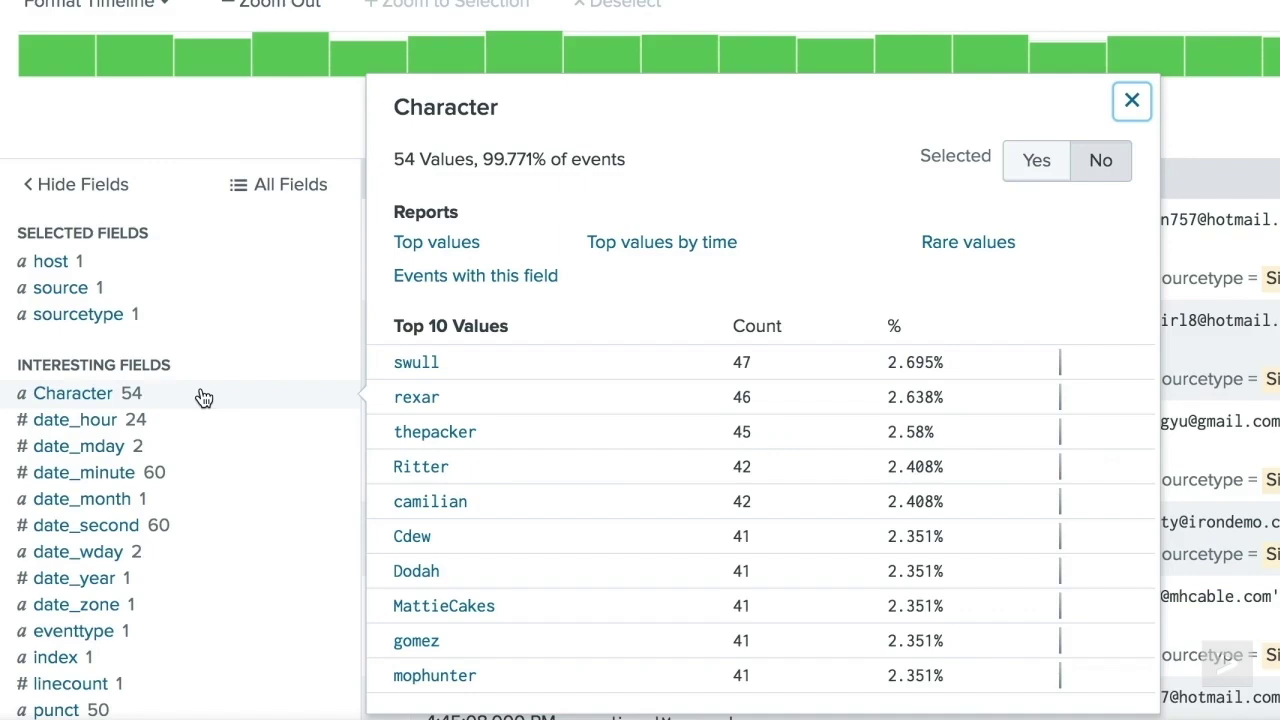
left_click(204, 398)
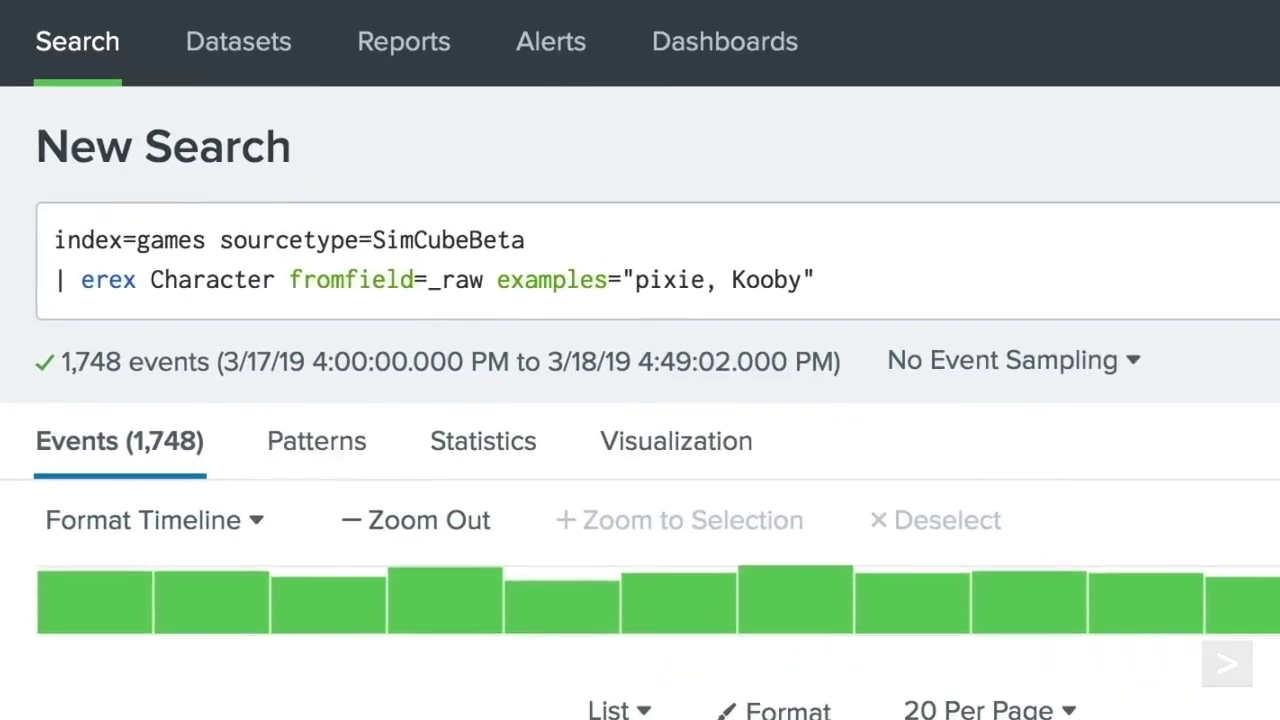
- Filter with '| where isnull(Character)' to find 4 unmatched events, then add dr.G to the erex examples
type("| where")
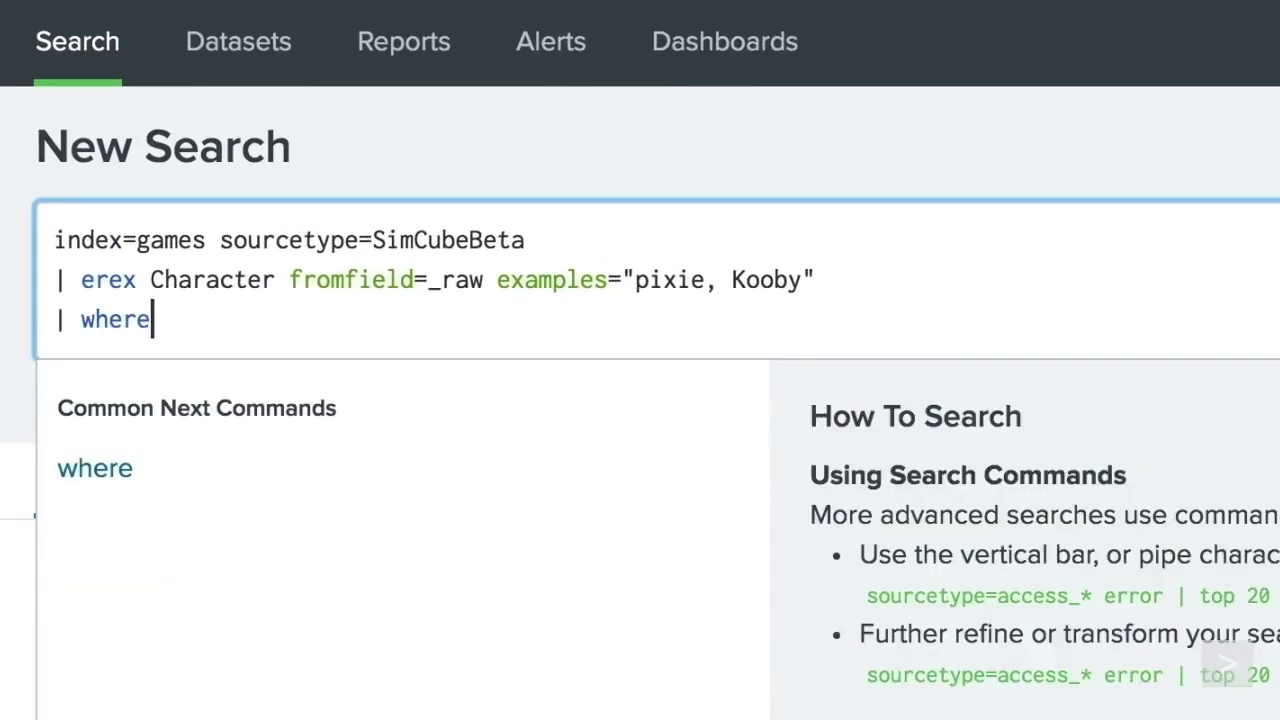
type(" isnull(Character)")
key("Return")
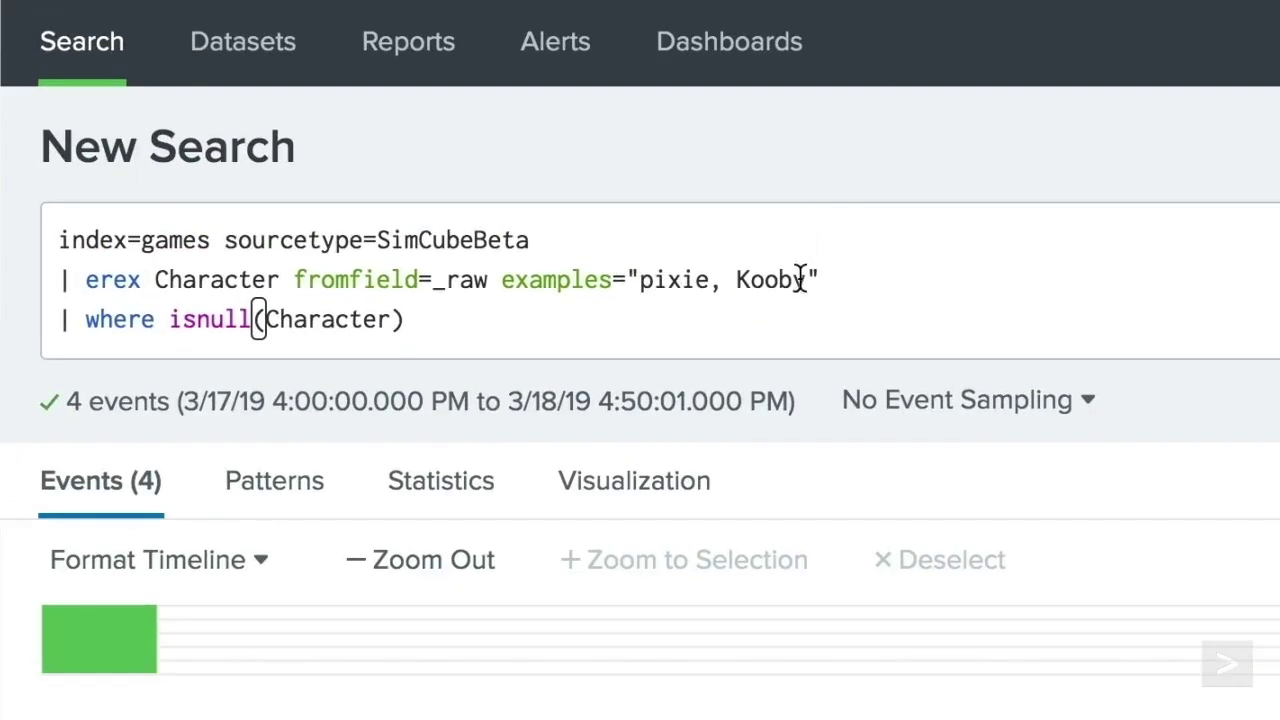
left_click(804, 279)
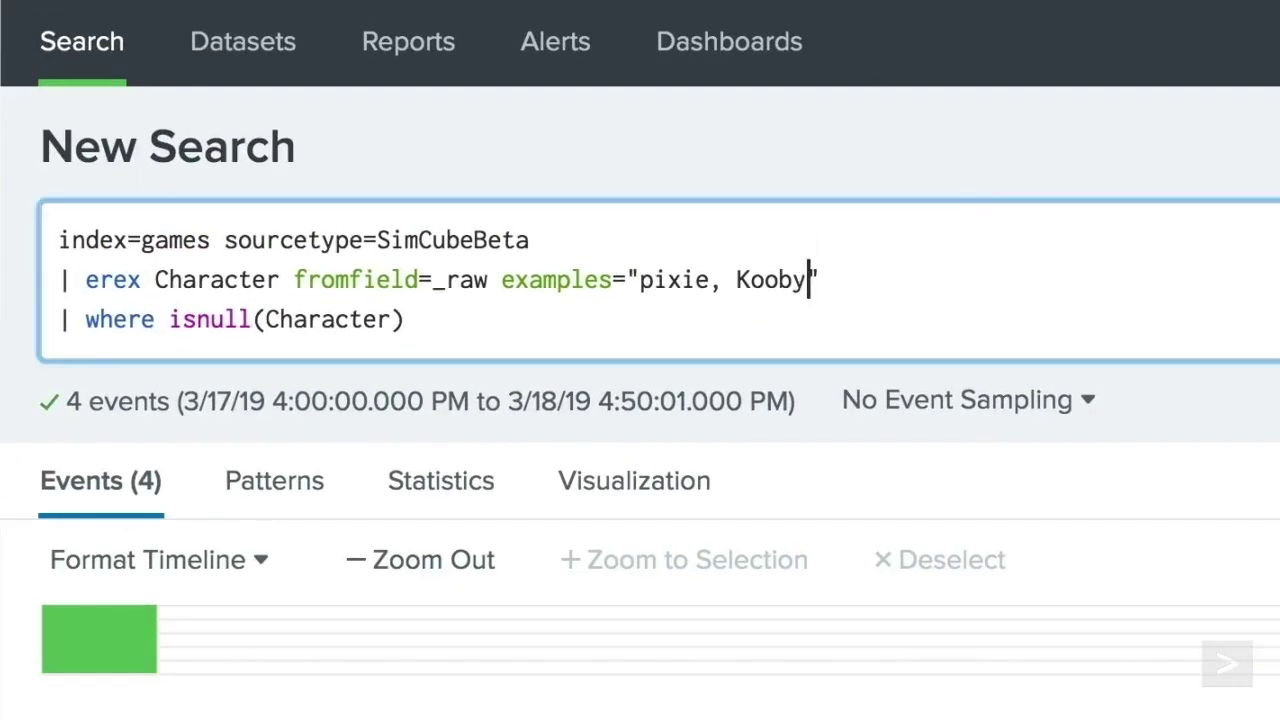
type(", dr.G")
key("Return")
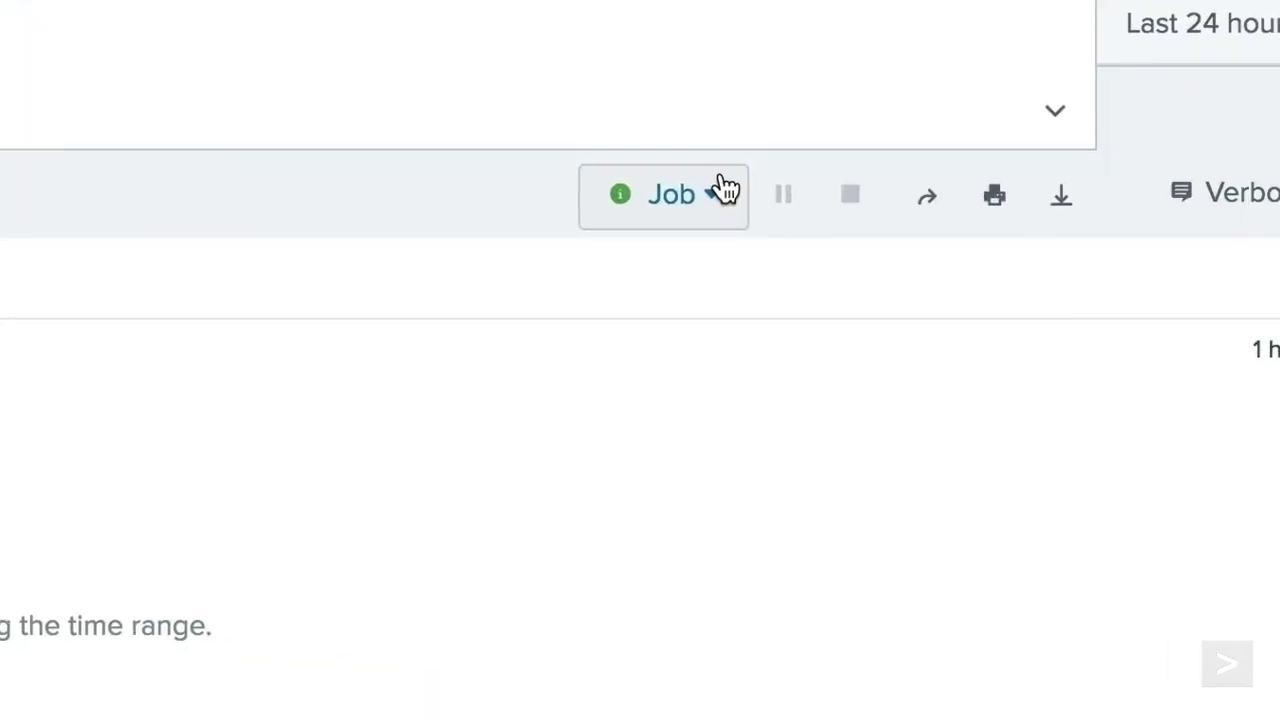
- Check the Job details for the learned regex, then start a new search for index=games sourcetype=SimCubeBeta
left_click(723, 189)
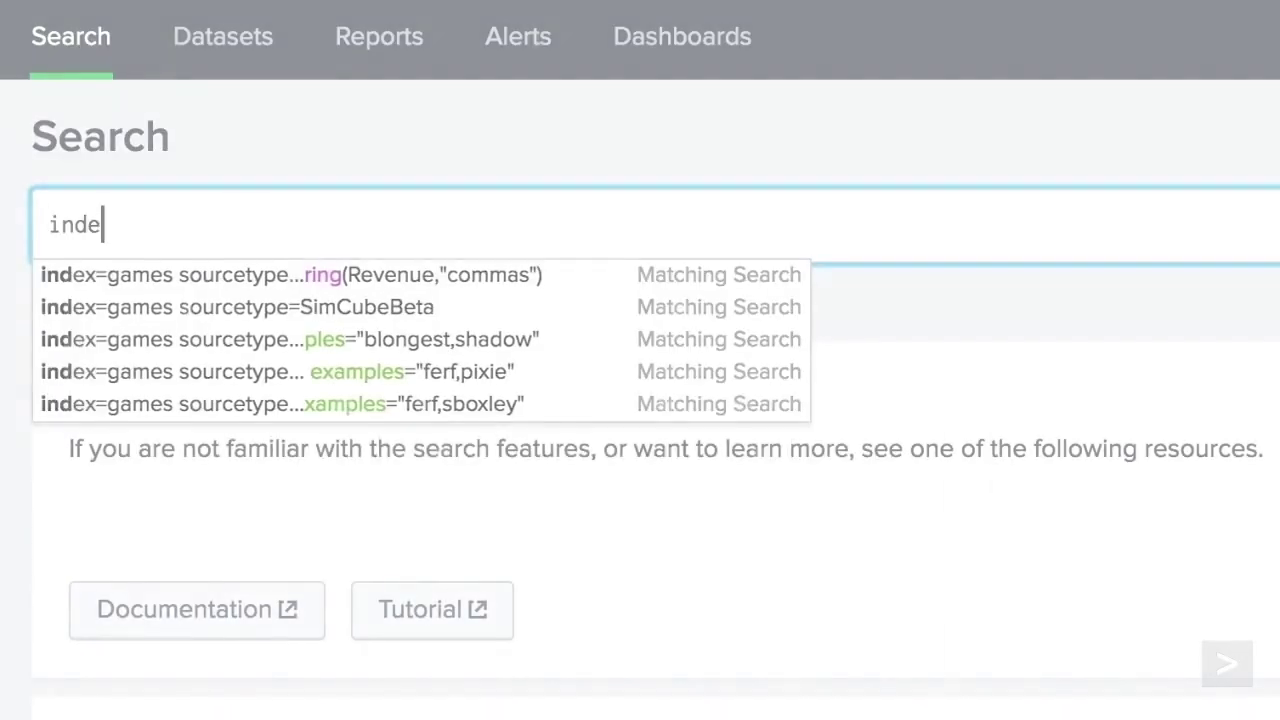
type("x=games ")
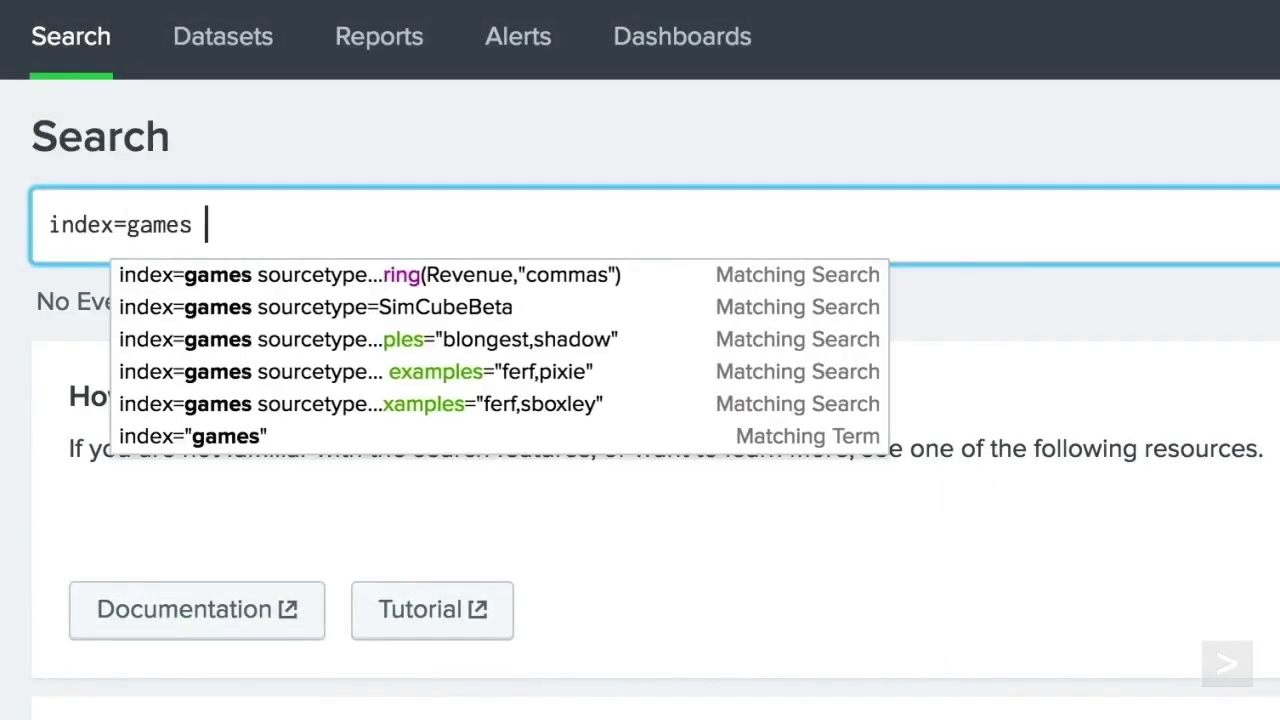
type("sourcetype=SimCubeBeta")
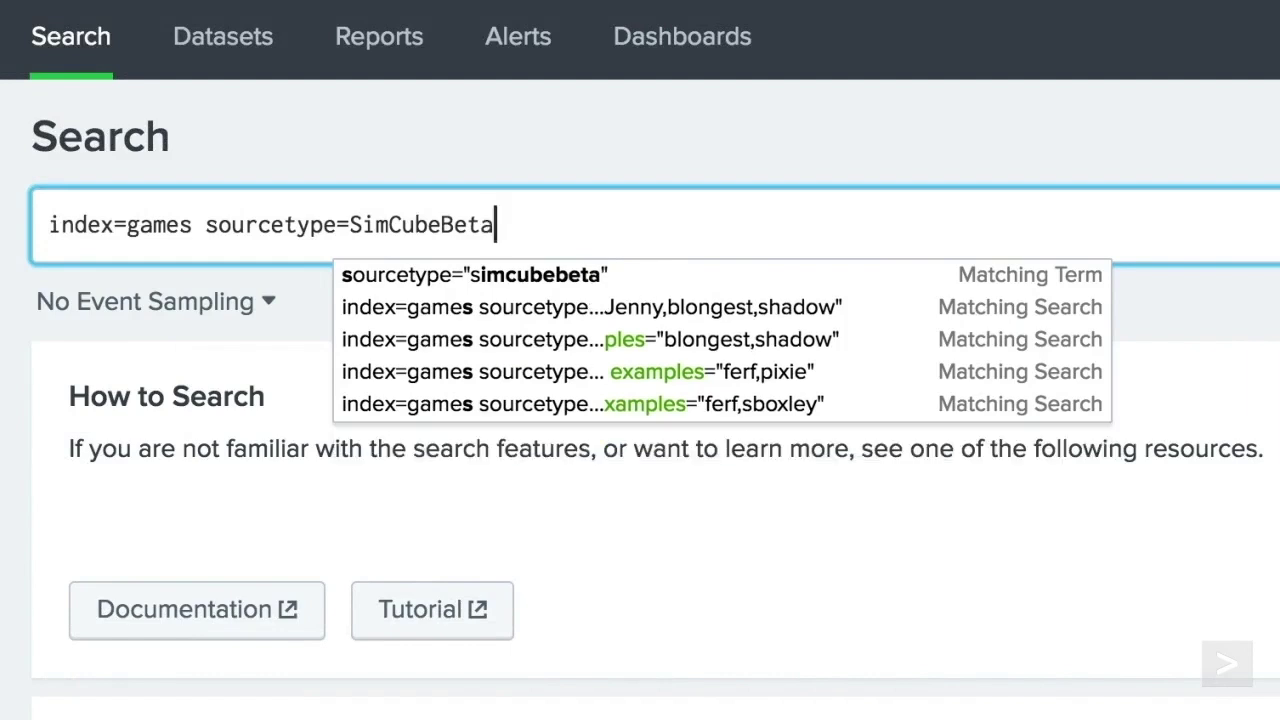
- Add '| rex field=_raw' with a (?P<User>…) e-mail regex, giving 326 events and 47 User values
key("Return")
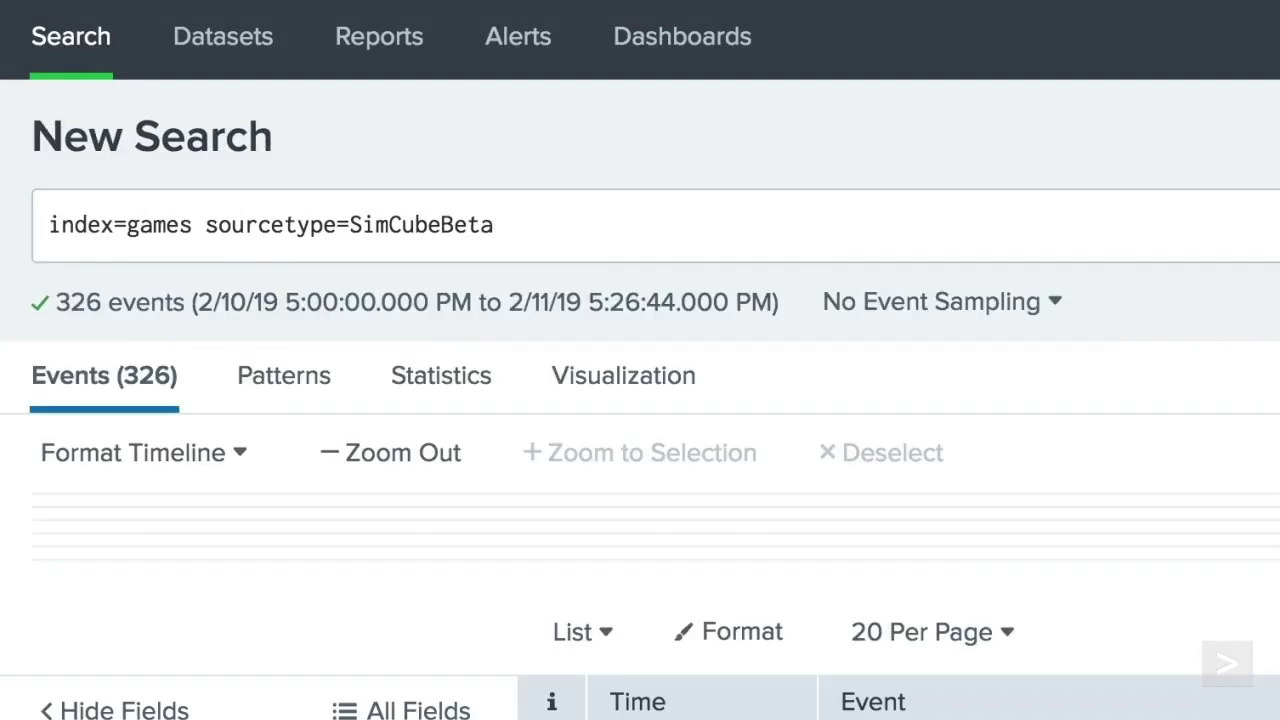
key("shift+Return")
type("| rex")
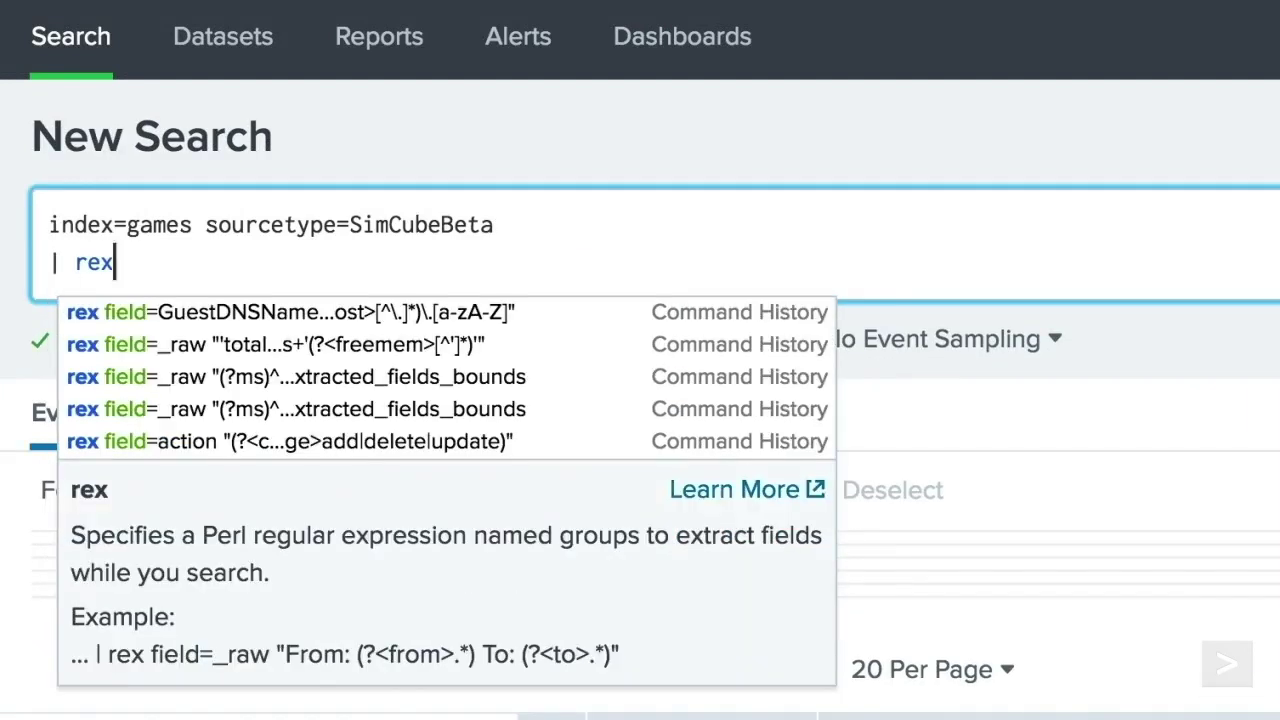
type(" field=_raw")
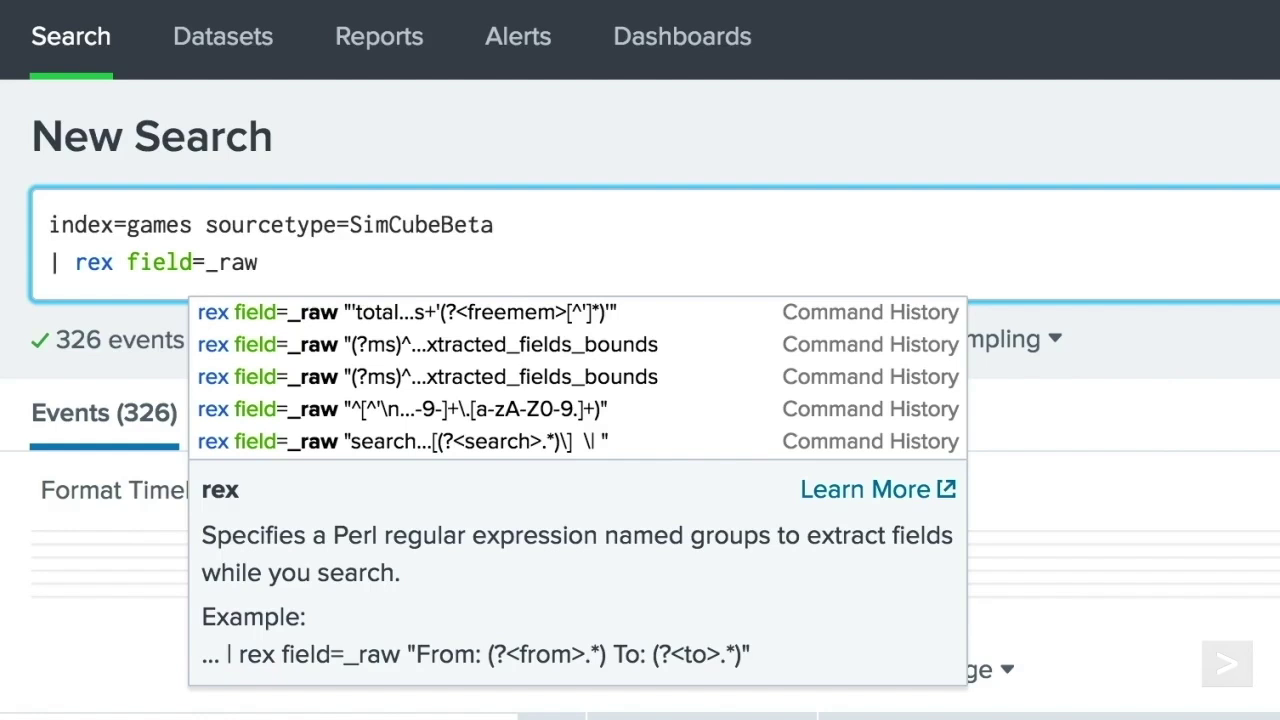
type("\"^")
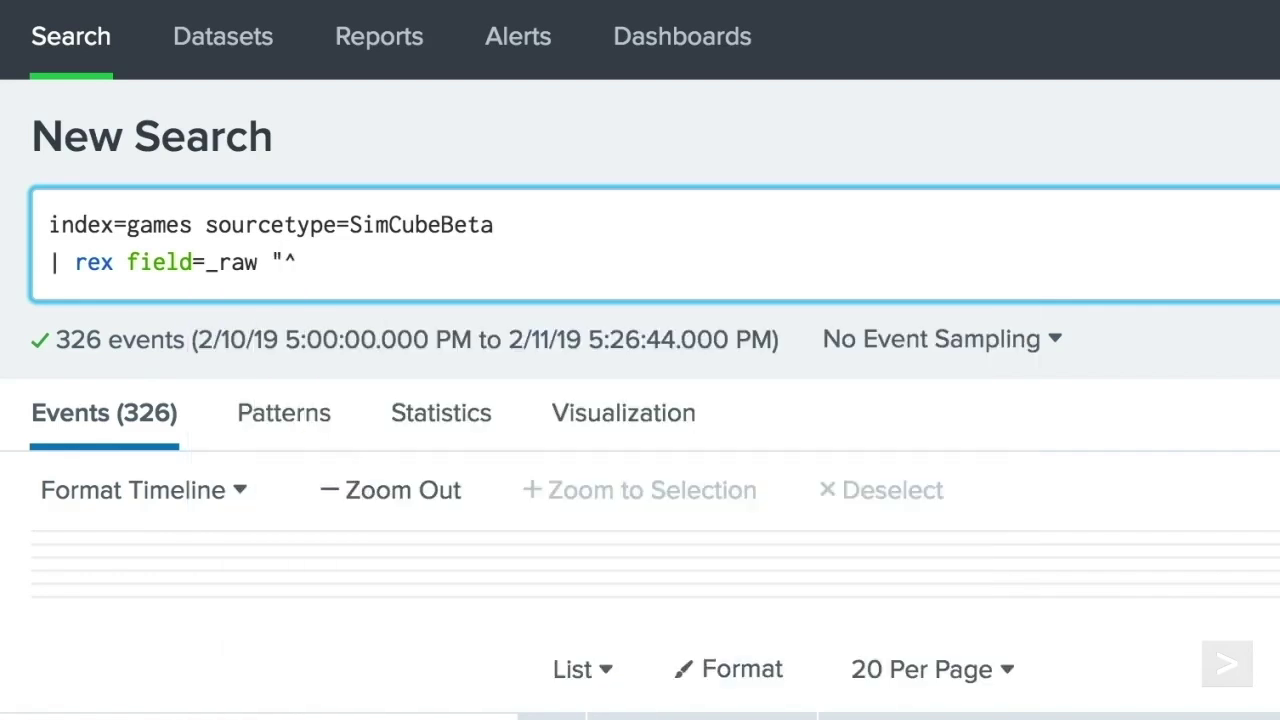
type("[^'\\n]*'(?P<User>[a-zA-Z0-9_.-")
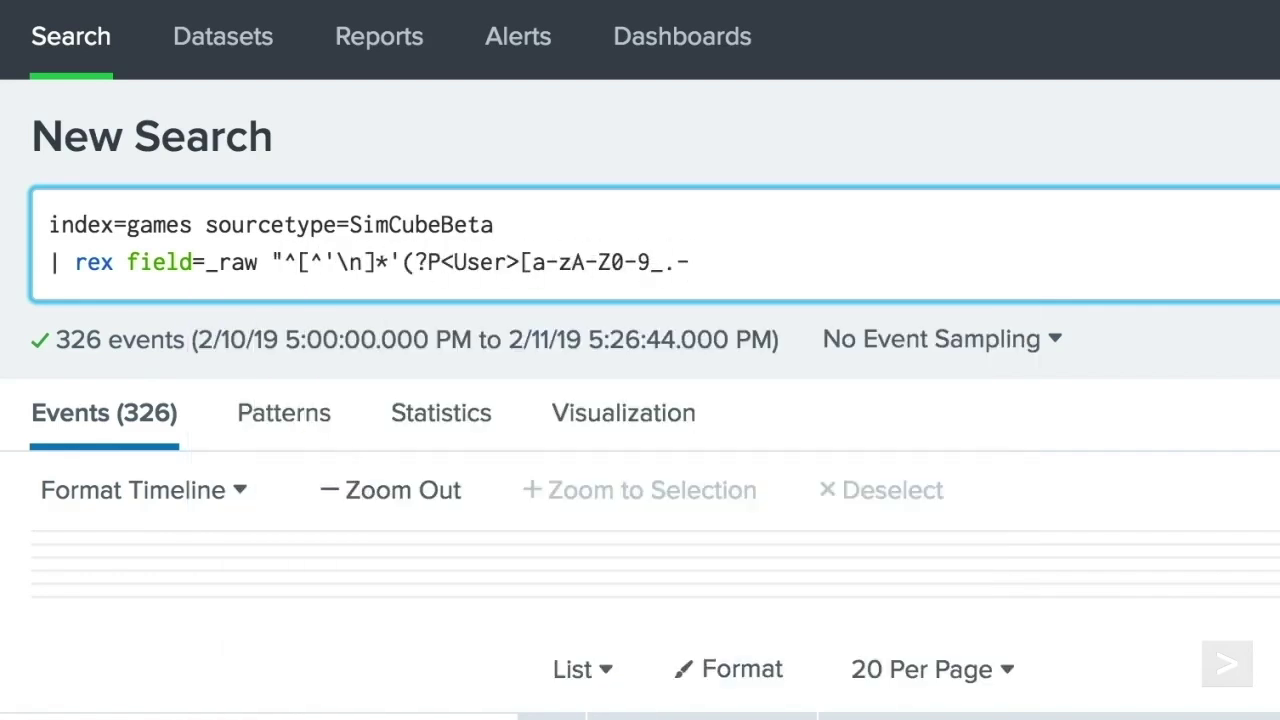
type("]+@[a-zA-Z0-9-]+\\.[a-zA-Z0-9.]+)\"")
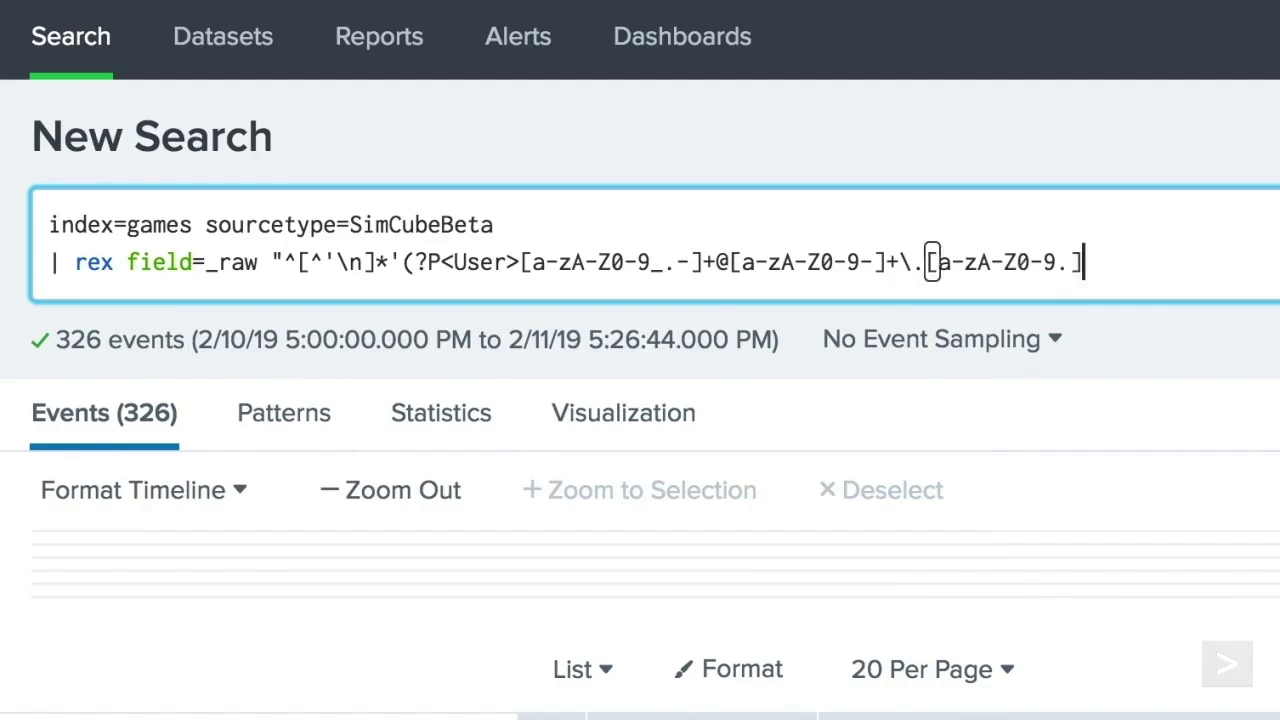
key("Return")
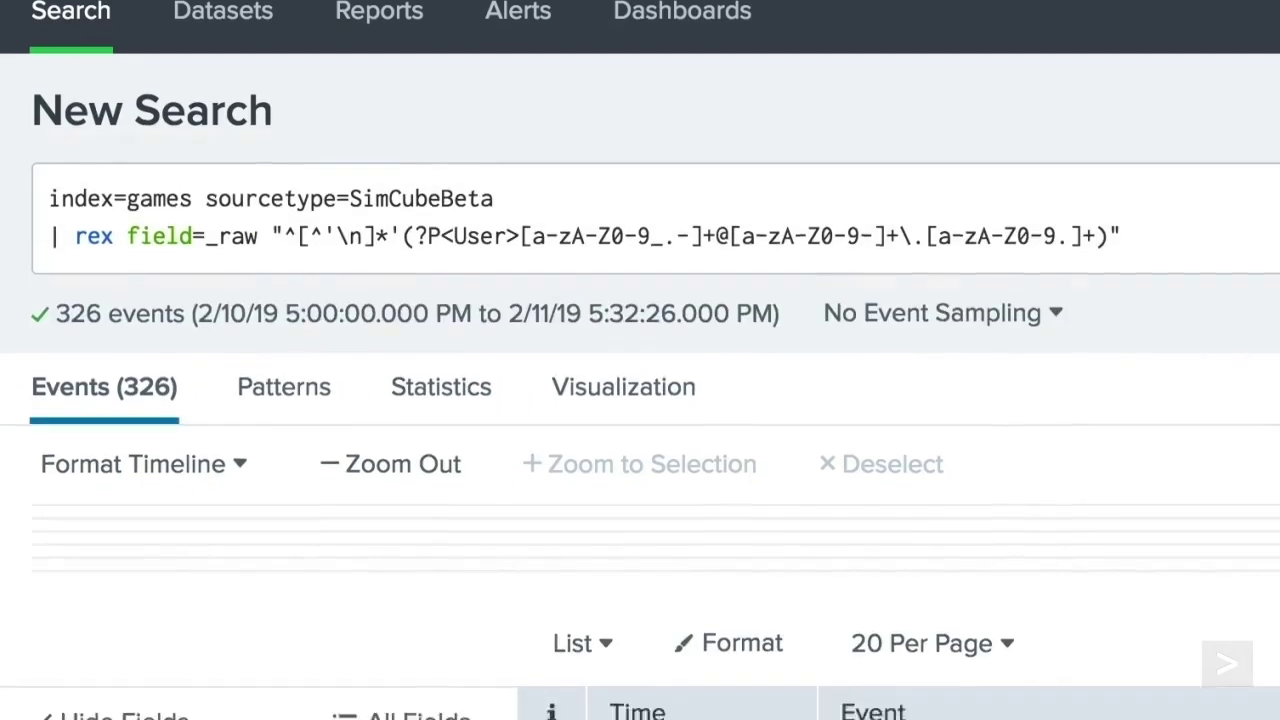
scroll(823, 66, "down", 10)
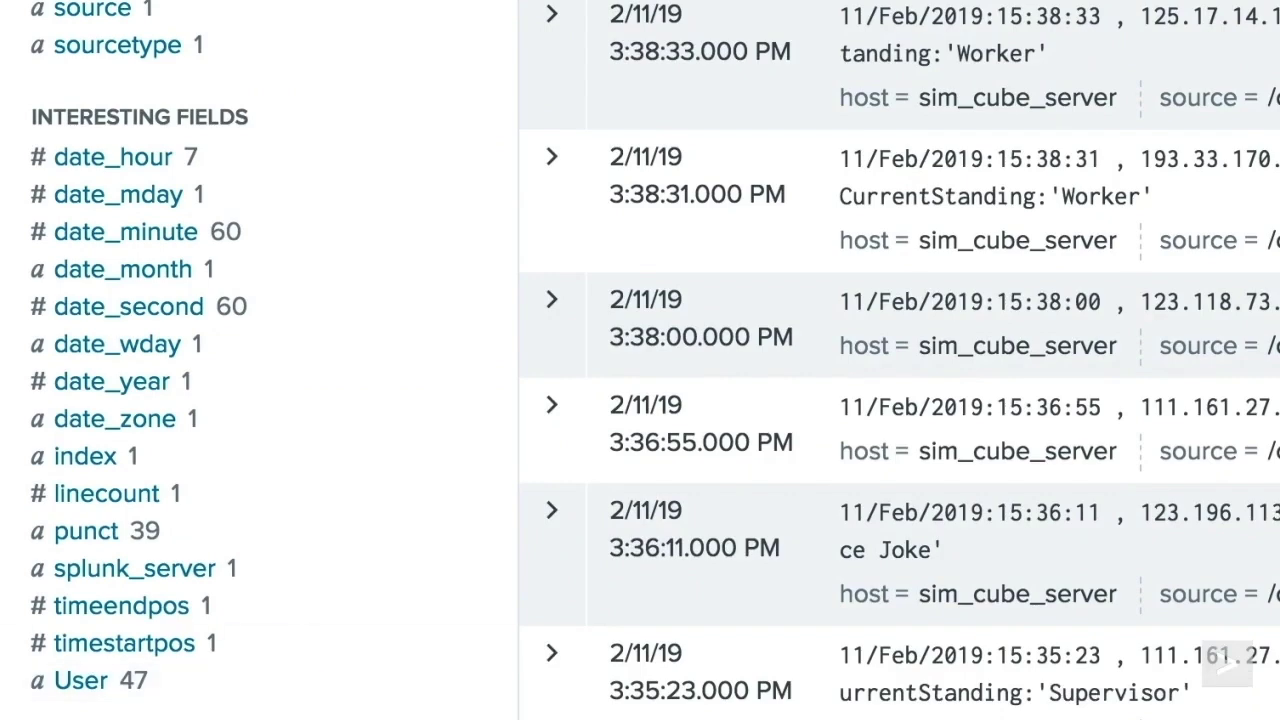
scroll(640, 400, "up", 10)
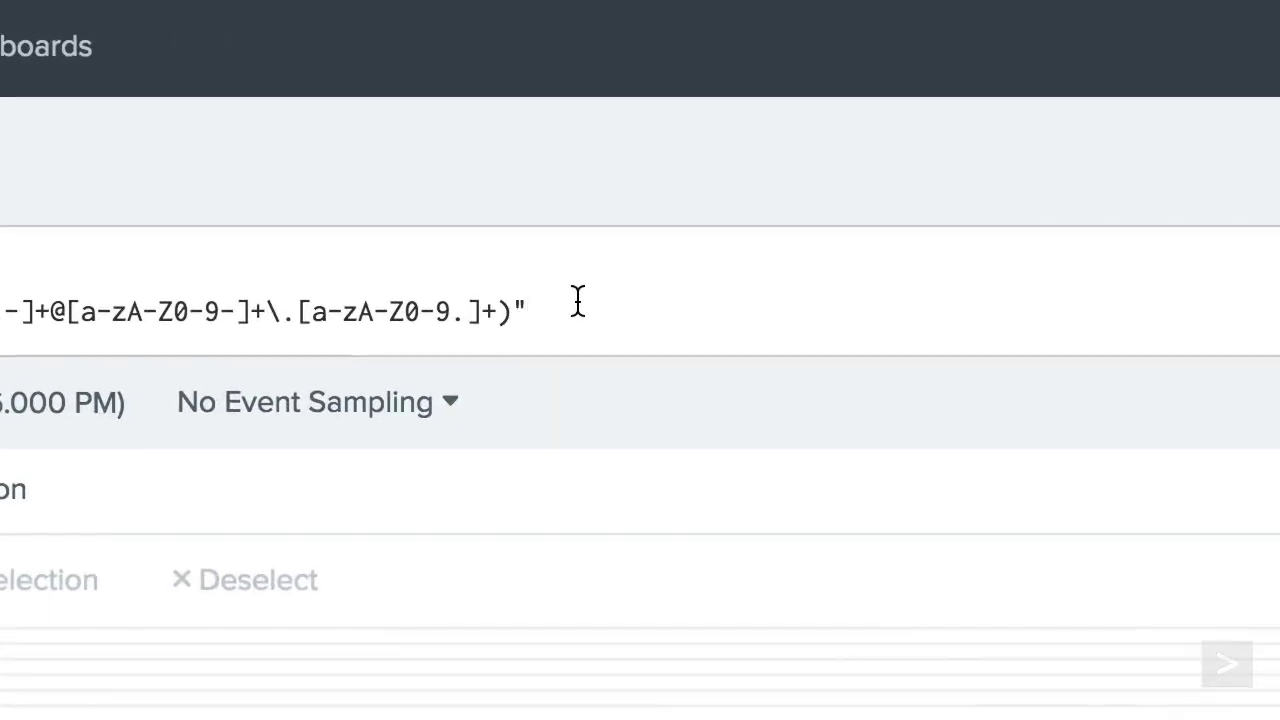
- Append a (?P<Character>[a-zA-Z0-9.-]+) group after the User address in the rex regex and rerun it
left_click(1001, 226)
key("BackSpace")
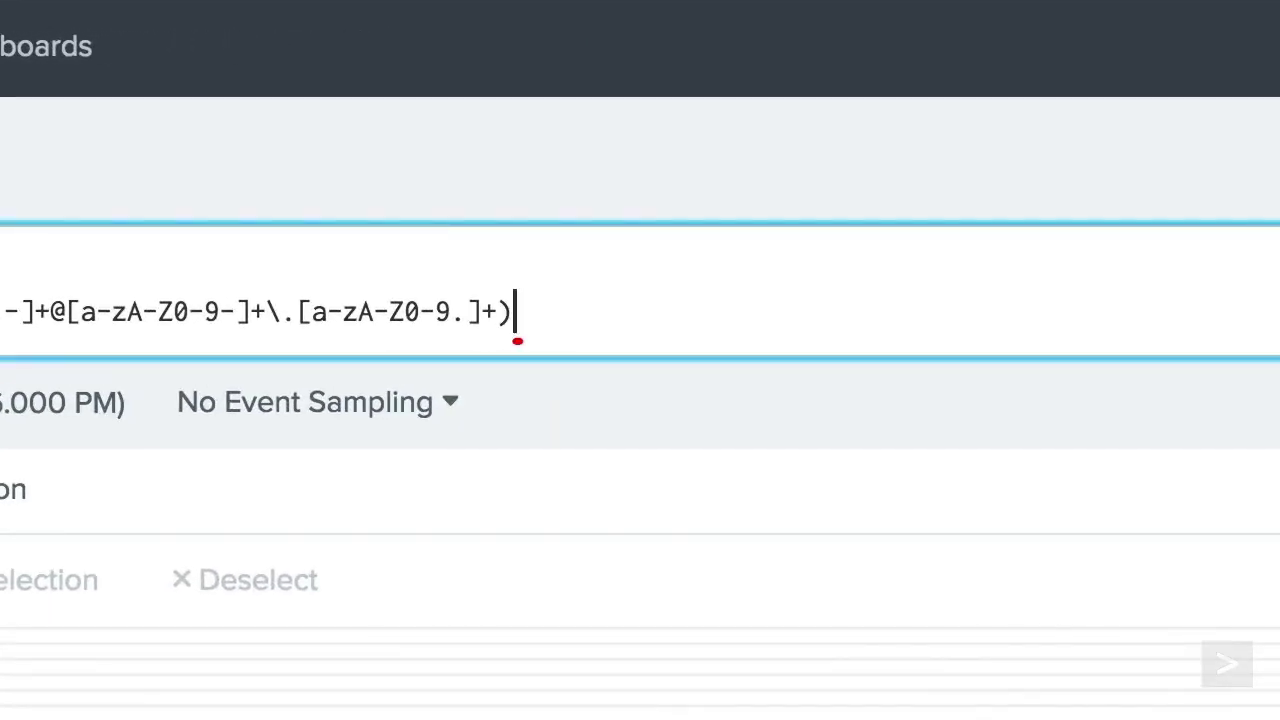
type("'\\s")
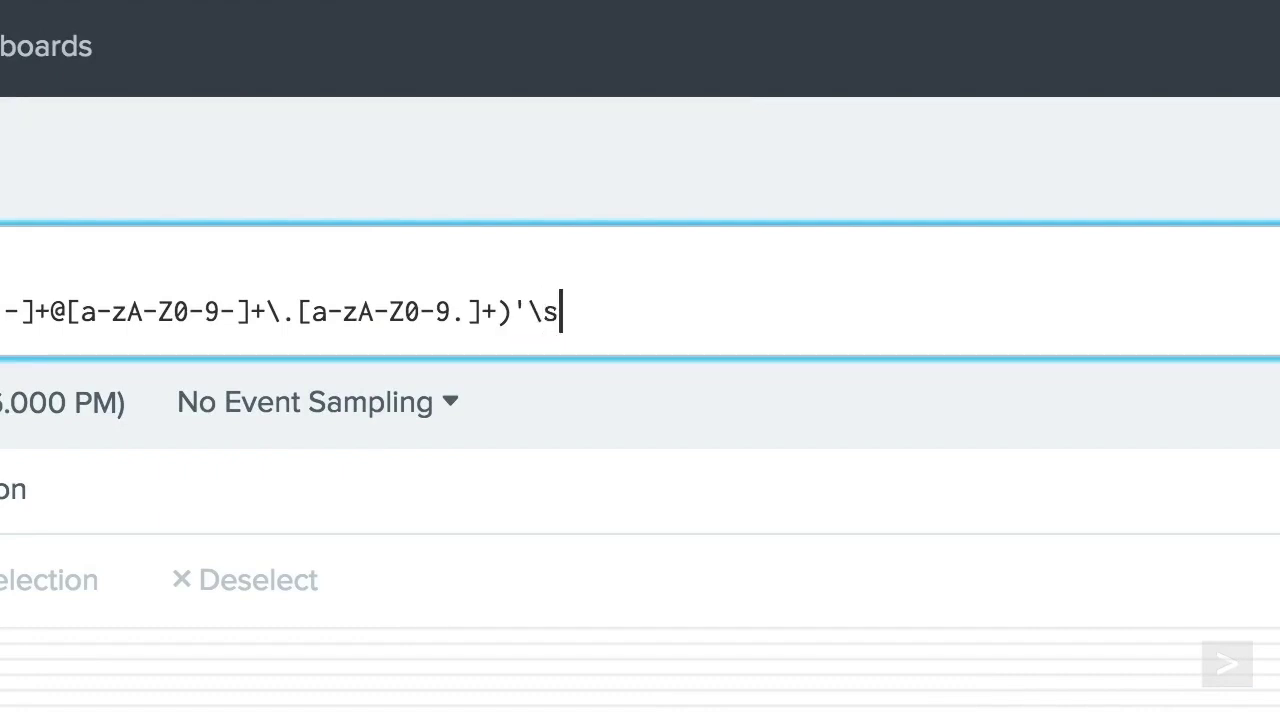
type("[a-zA-")
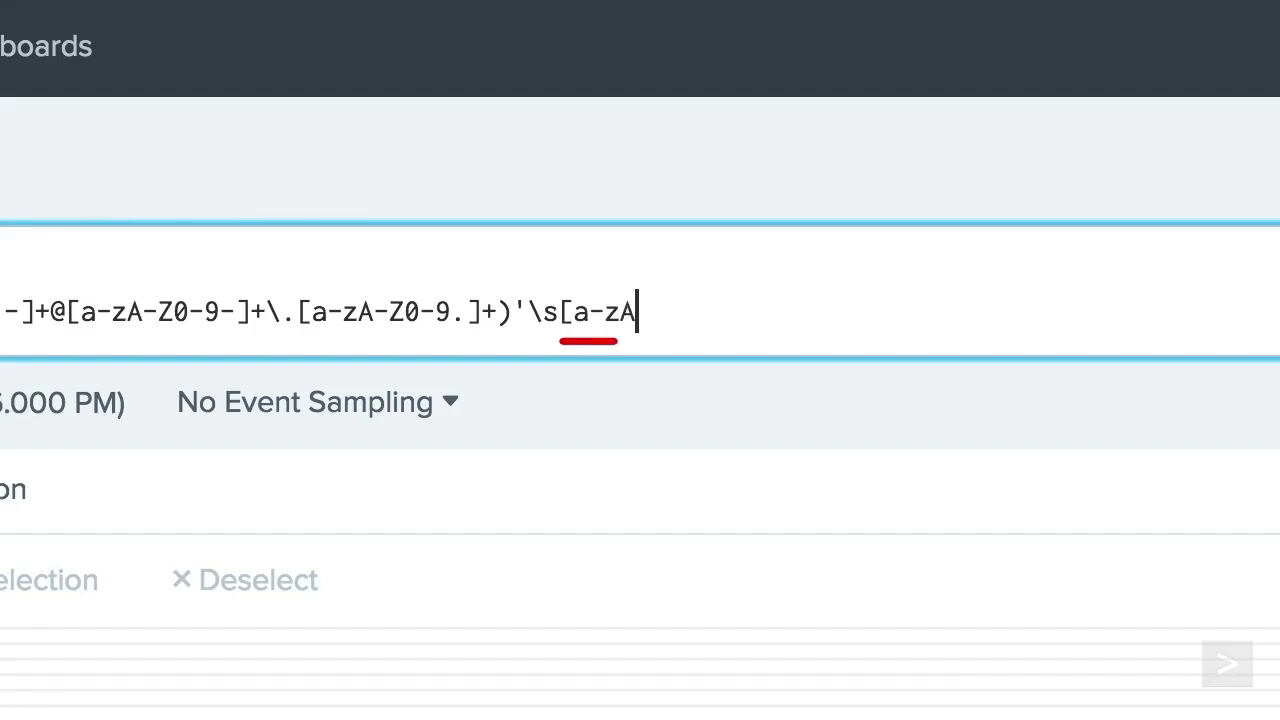
type("Z:]")
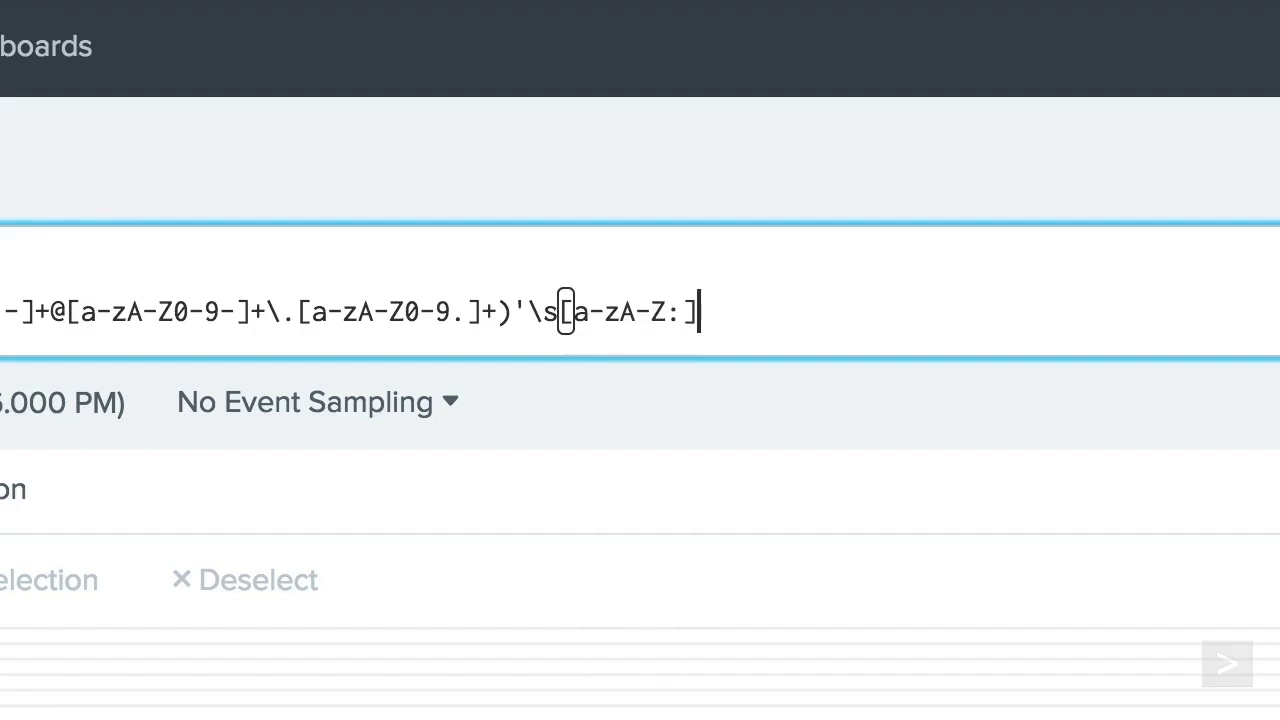
type("+'")
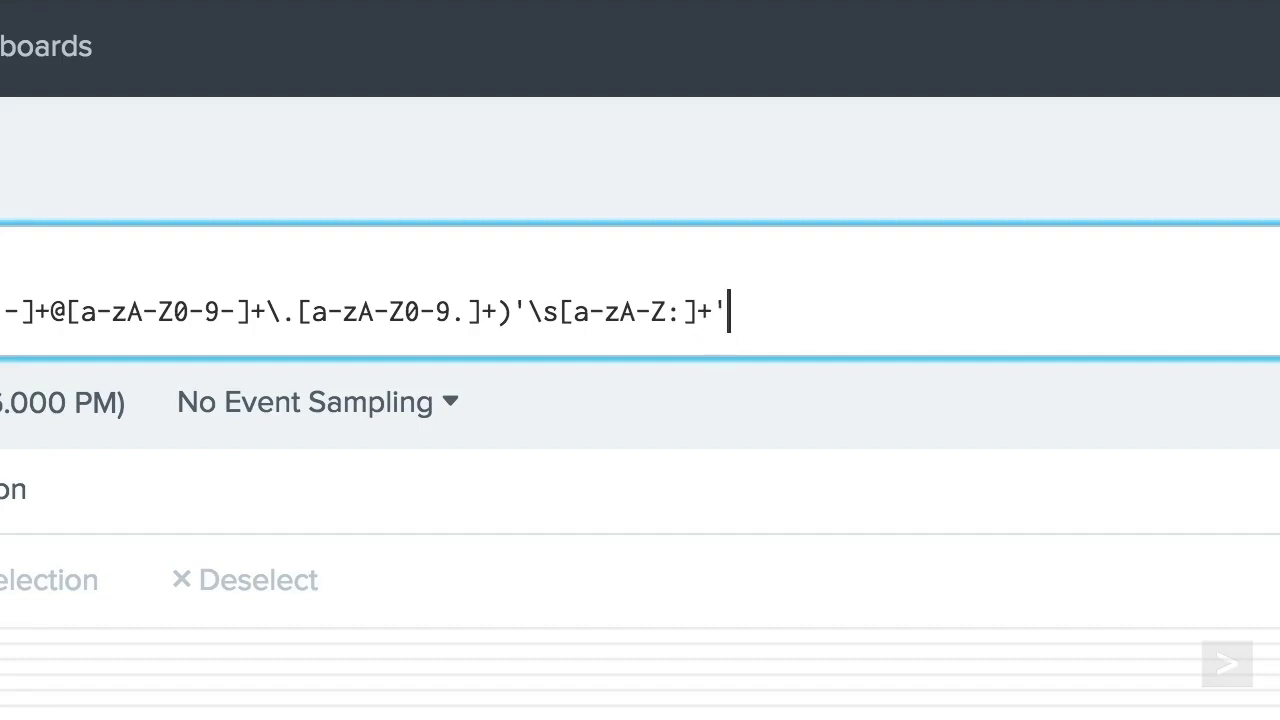
type("(?P<Characte")
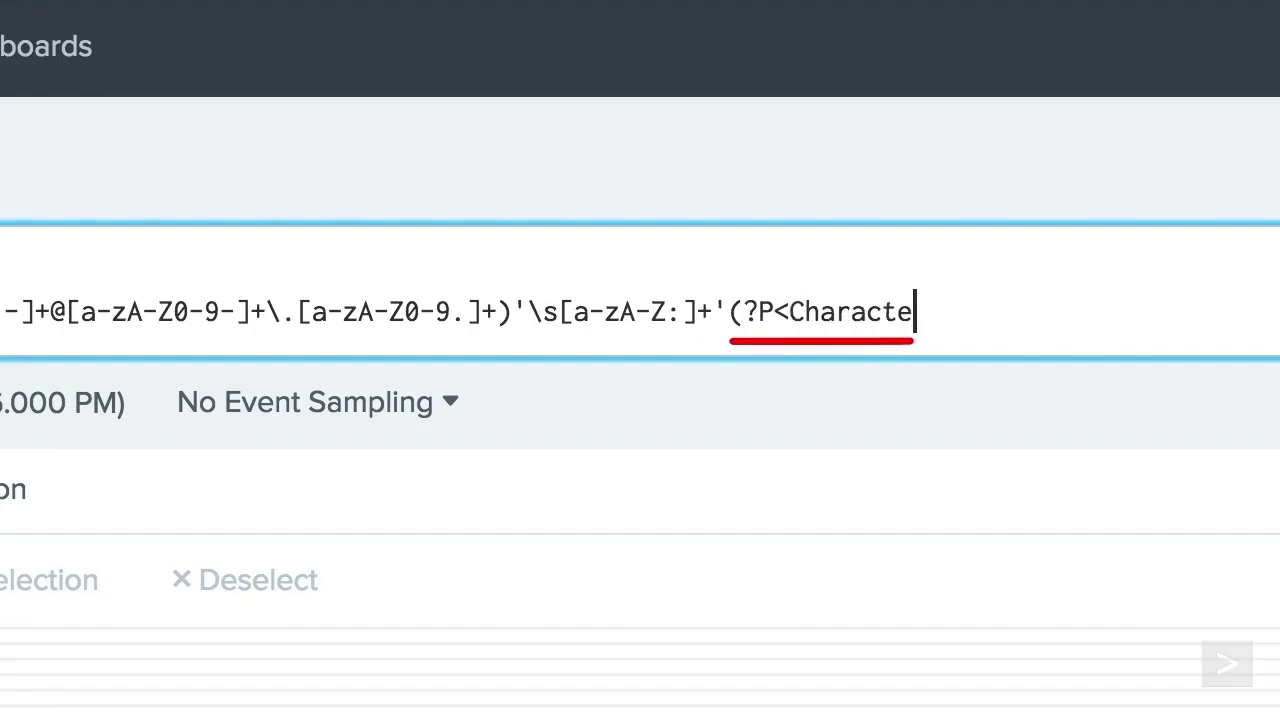
type("r>[")
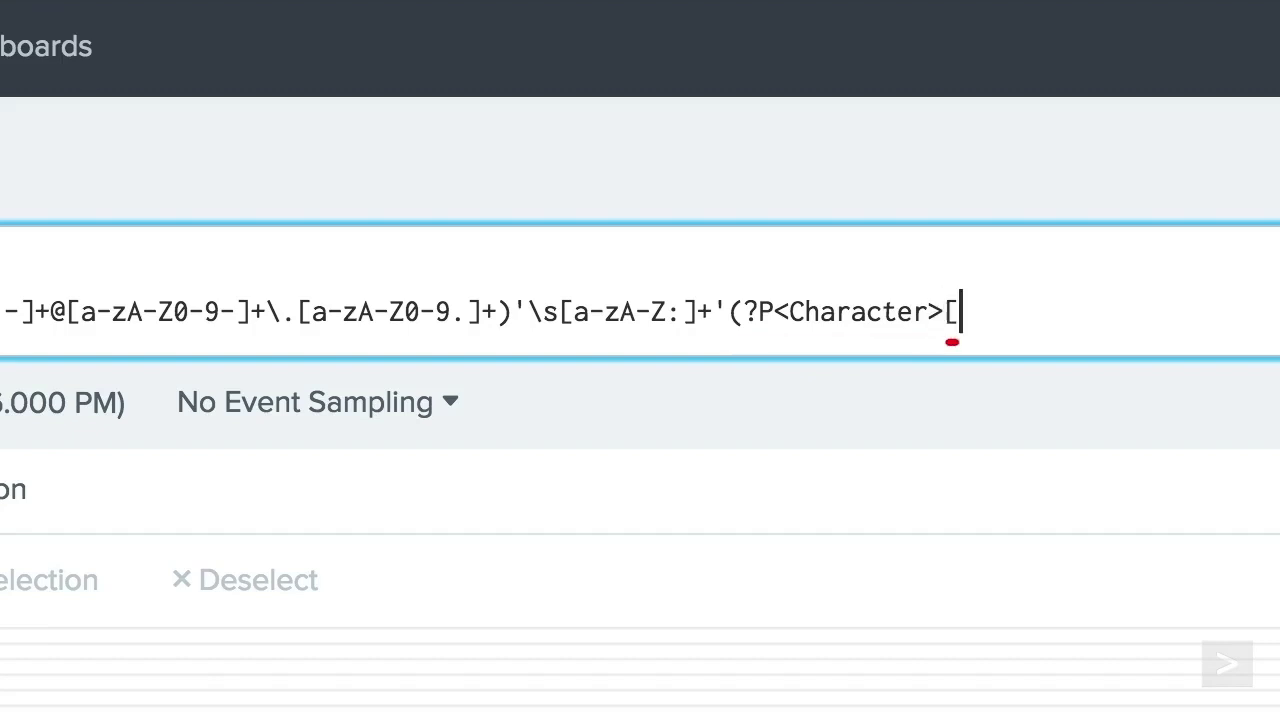
type("a-zA")
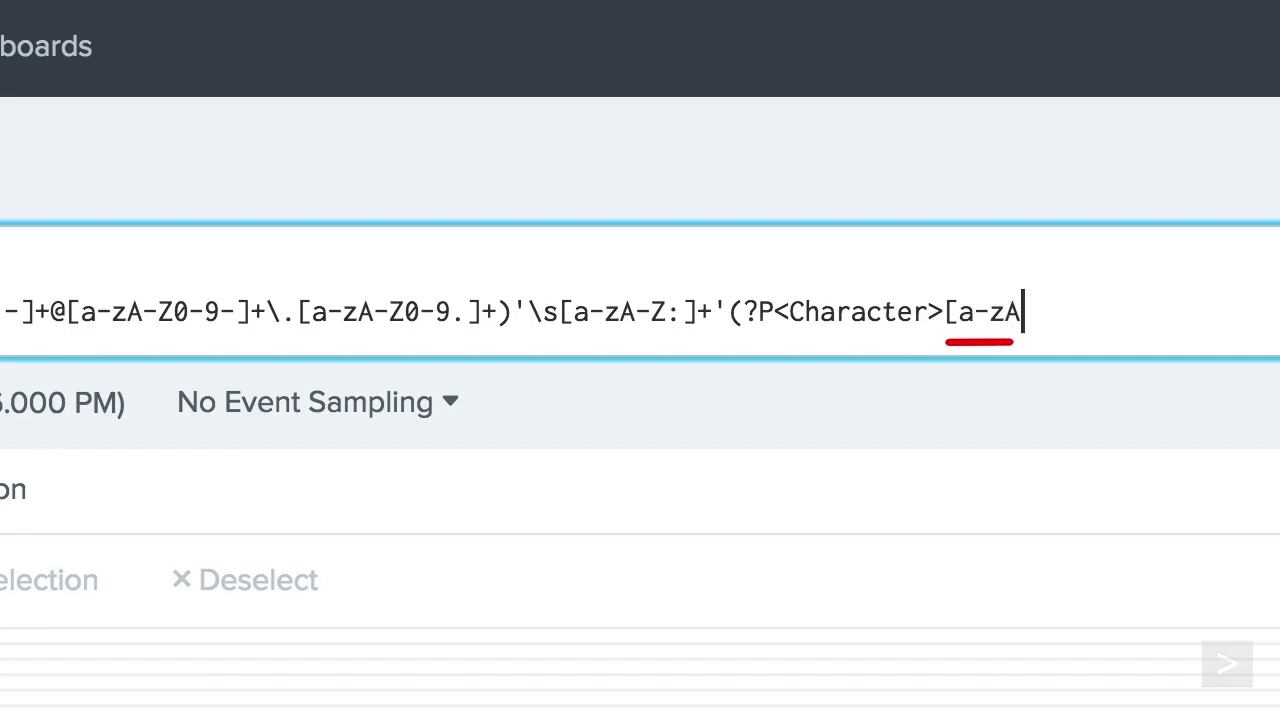
type("-Z0-")
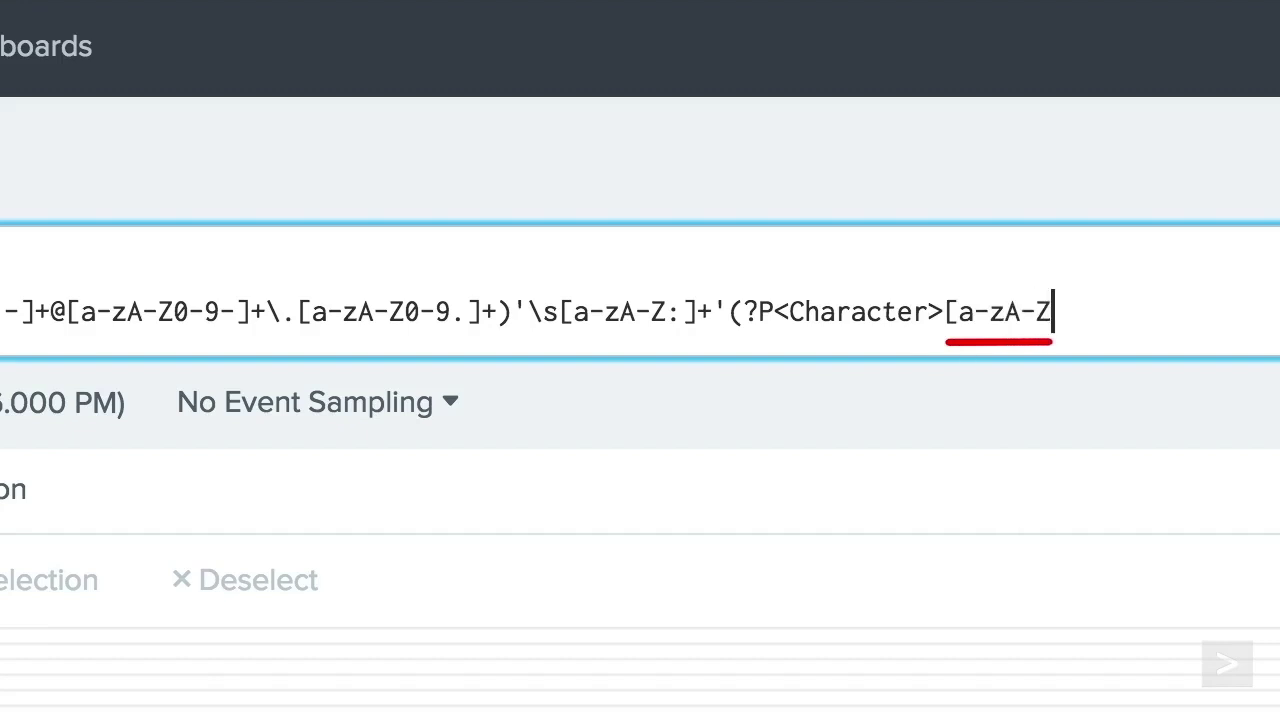
type("9.-]+")
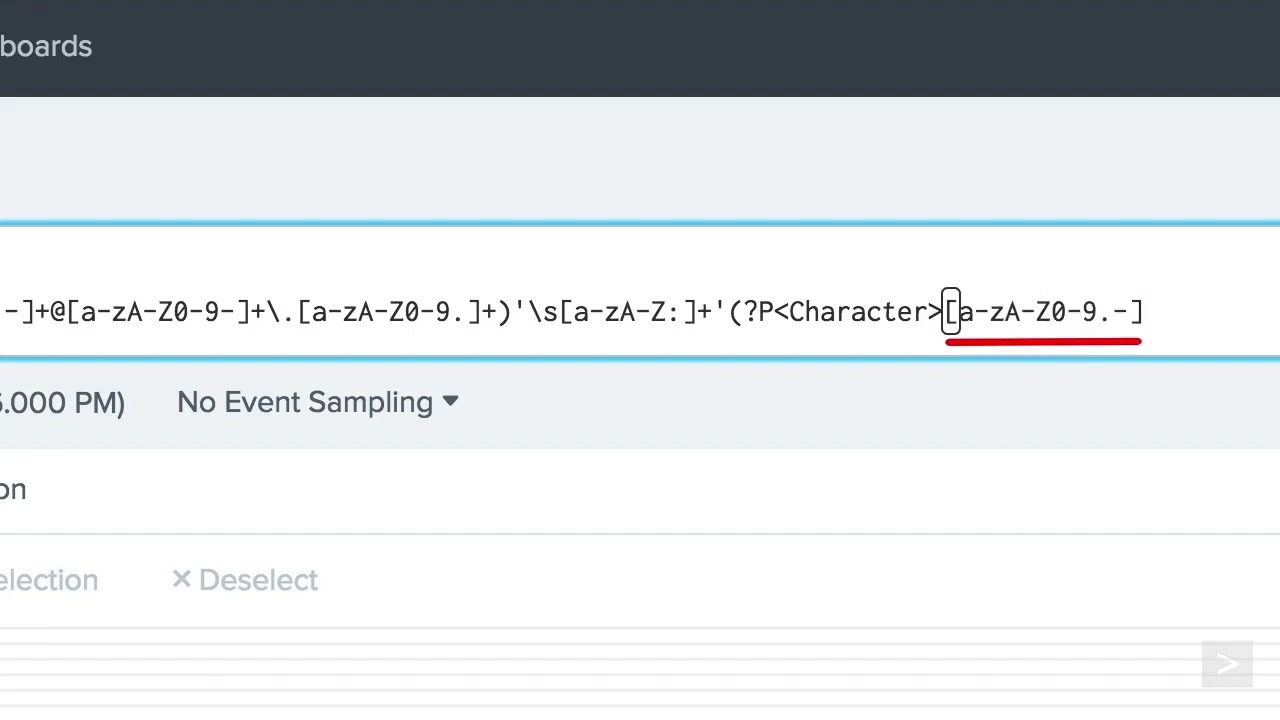
type(")\"")
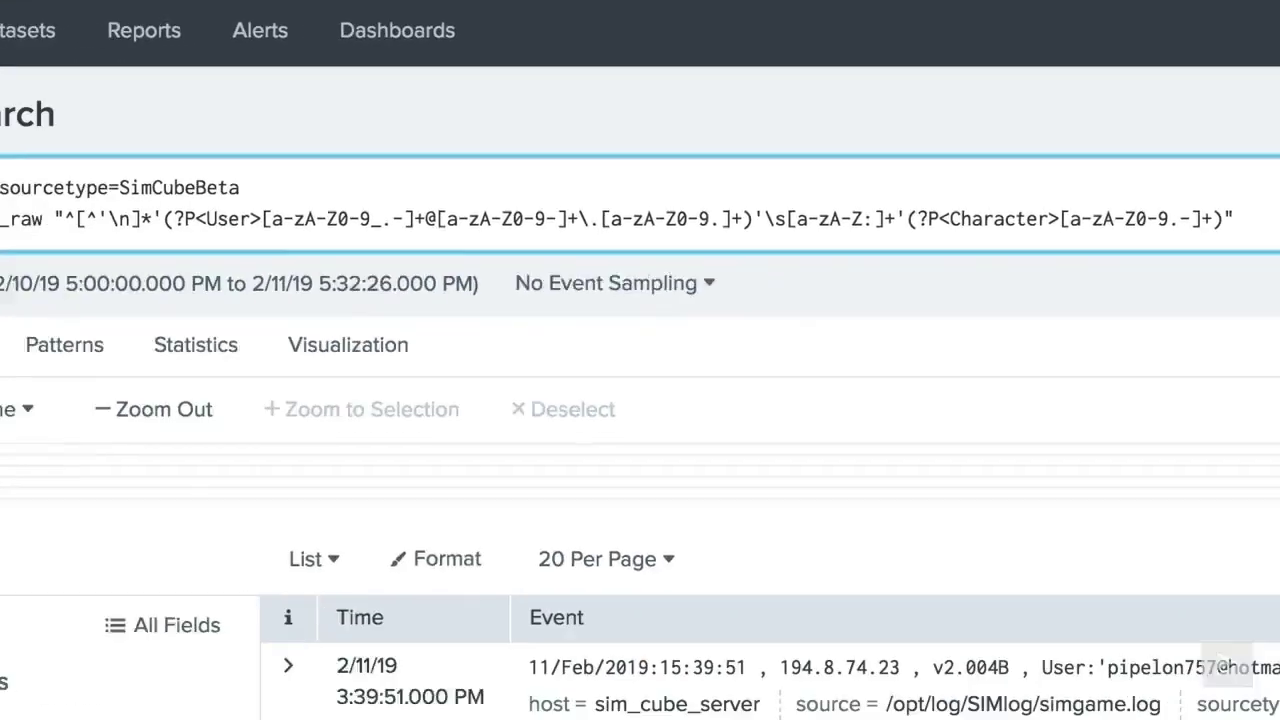
key("Return")
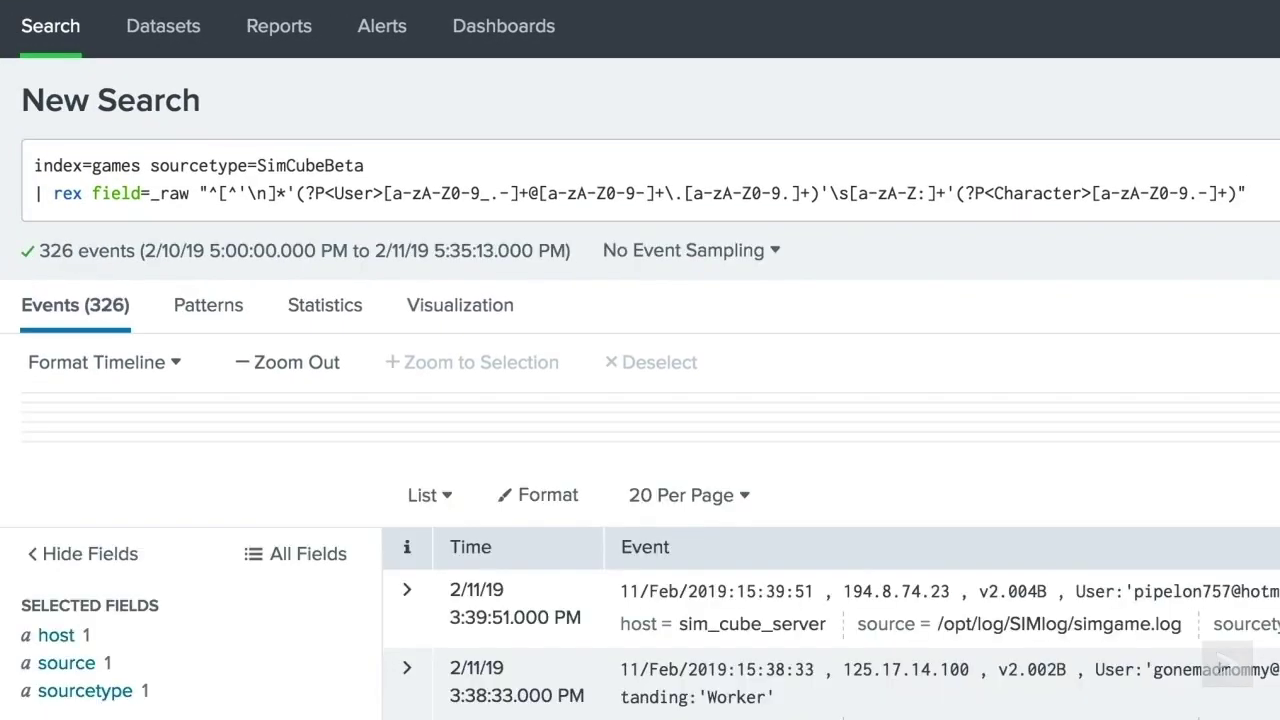
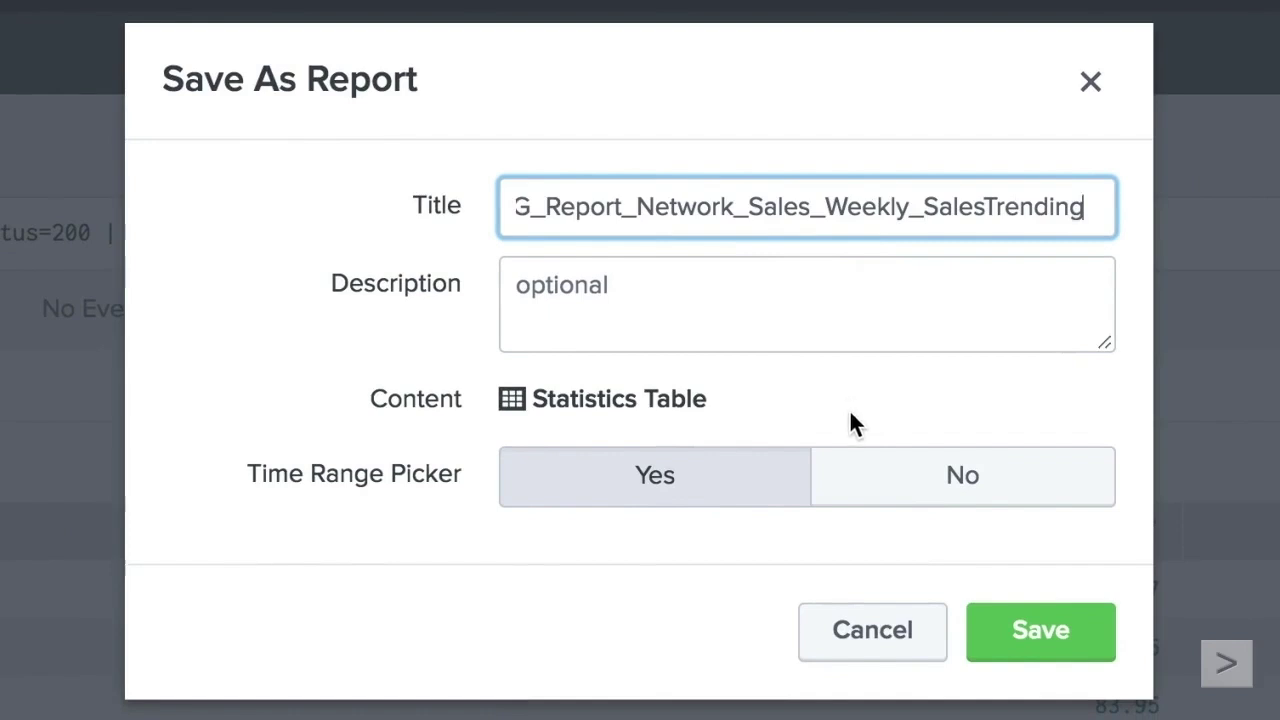
- Save the report with Time Range Picker set to No, then bring up its Edit Schedule dialog
left_click(866, 482)
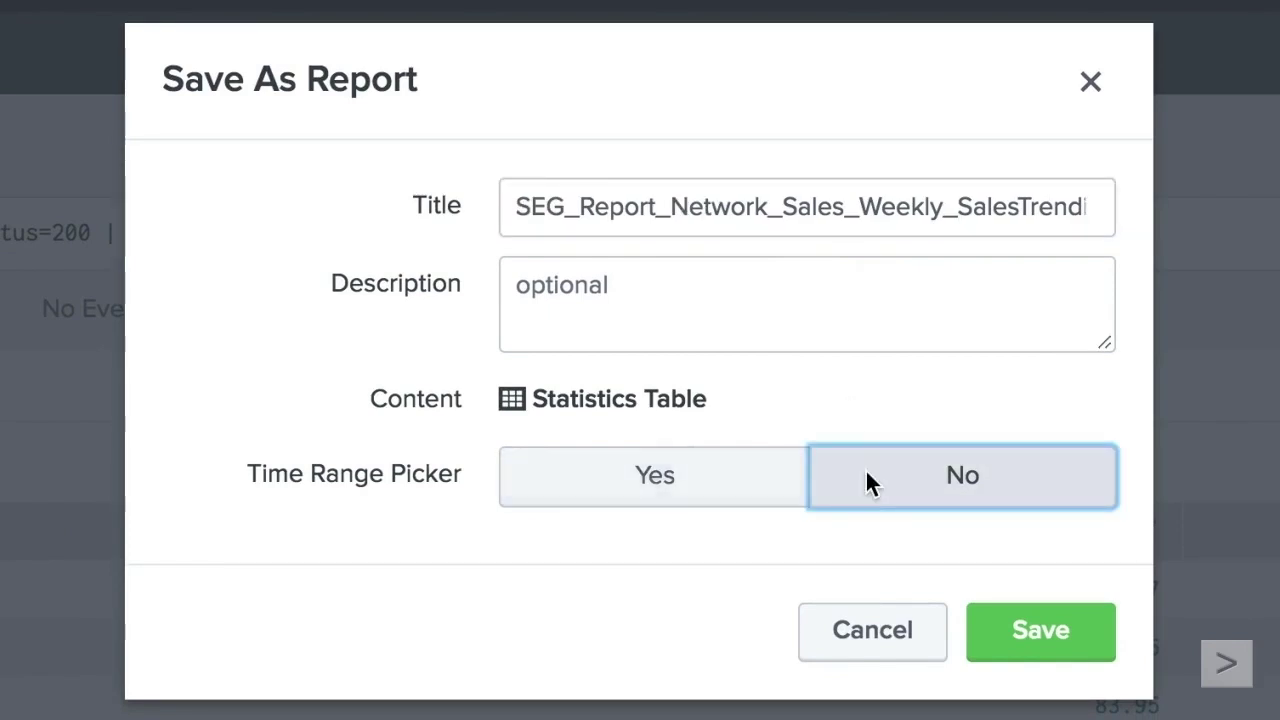
left_click(1019, 655)
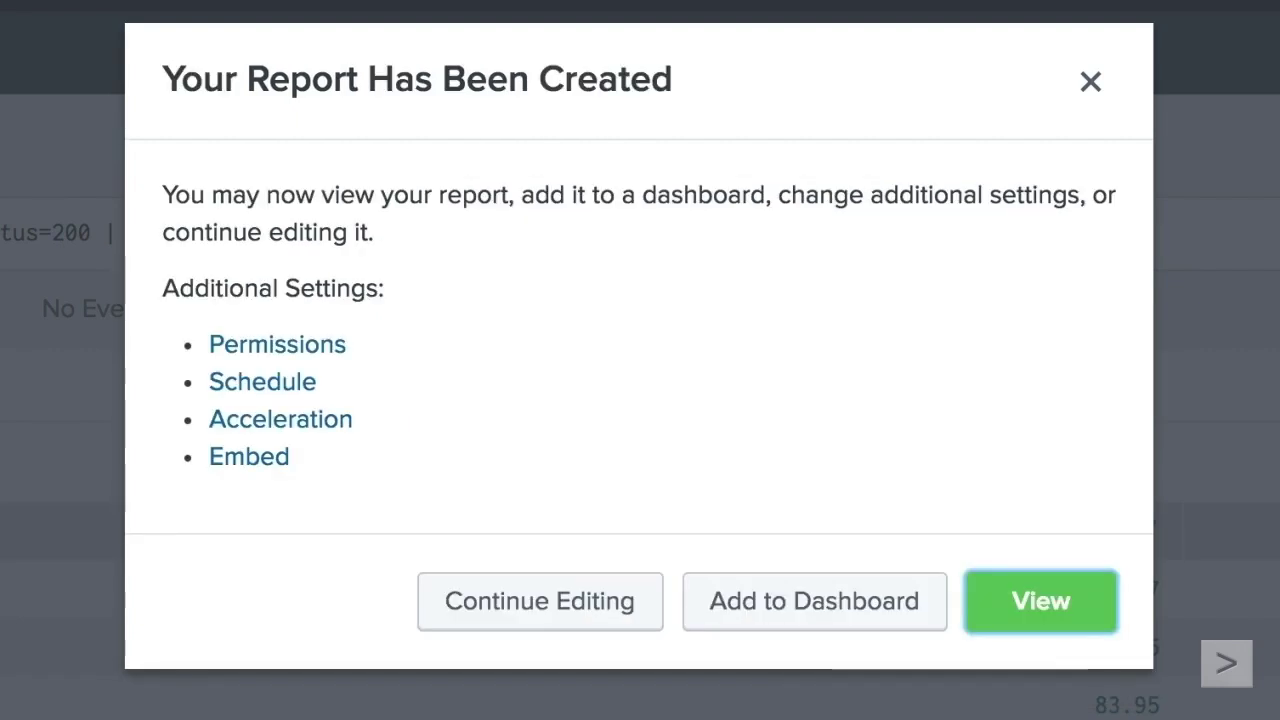
left_click(310, 394)
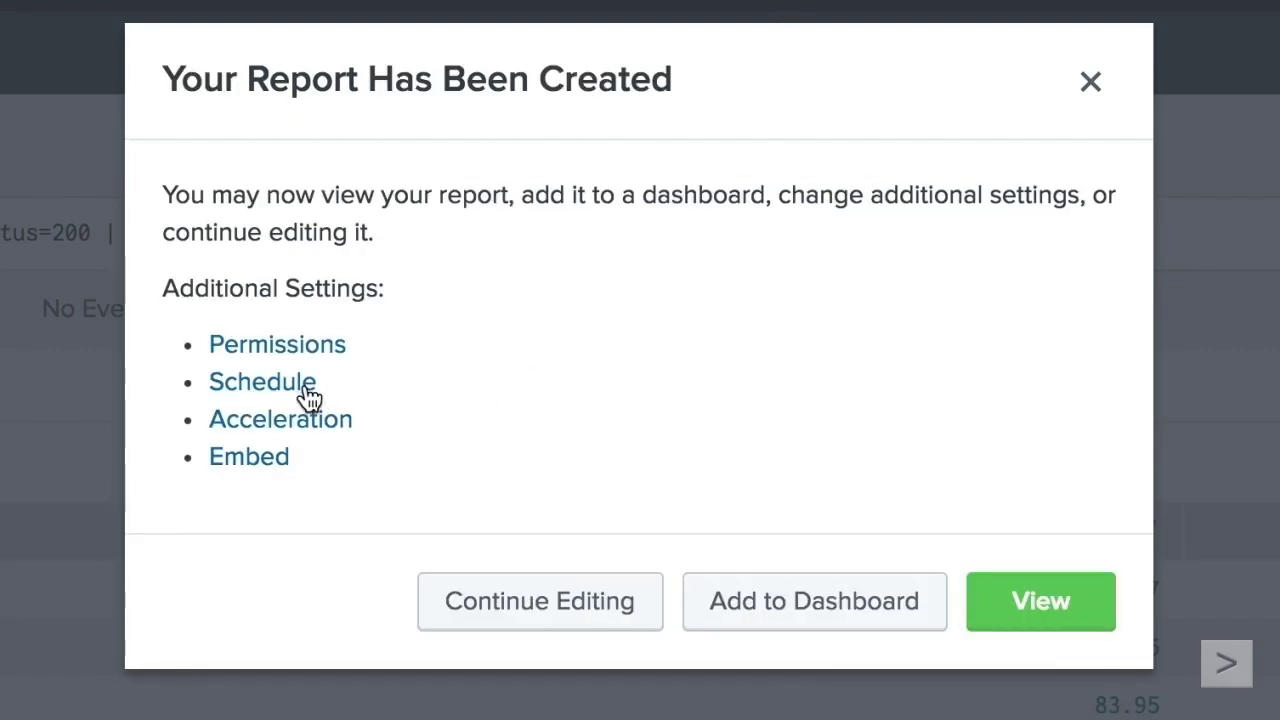
left_click(310, 397)
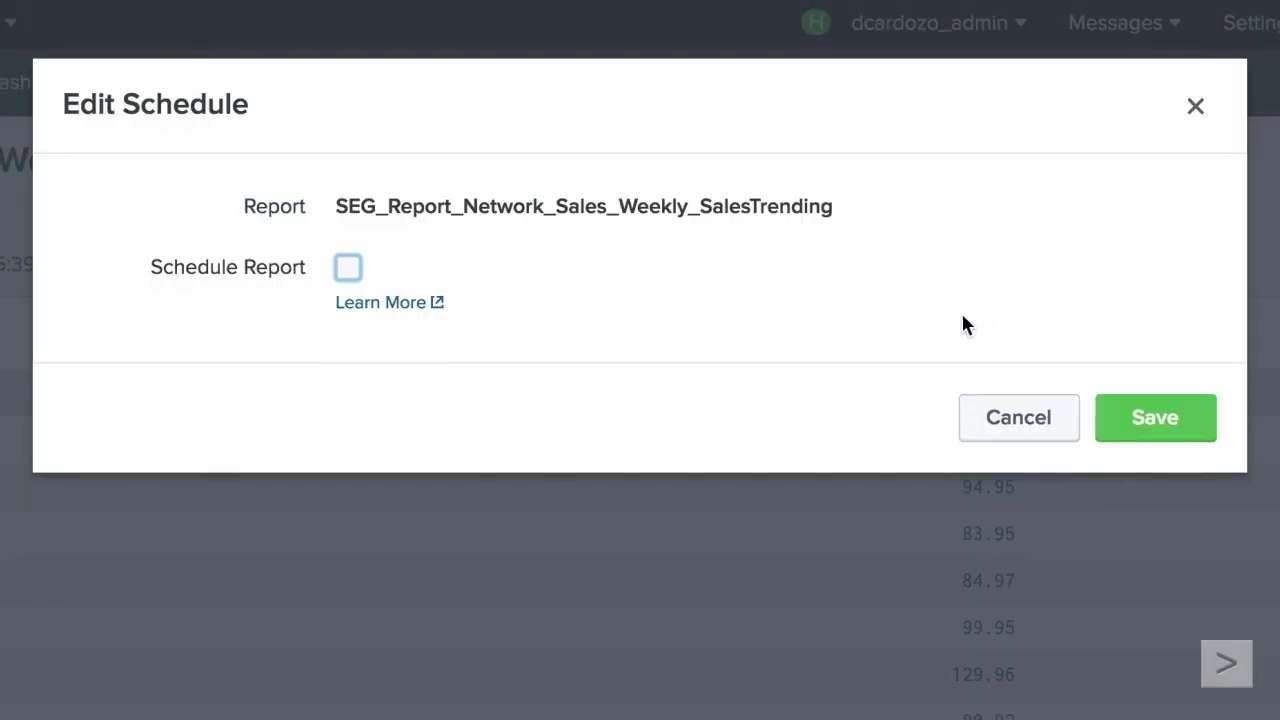
- Enable Schedule Report, keeping a weekly Monday 6:00 run, and set Time Range to Last 7 days
left_click(349, 267)
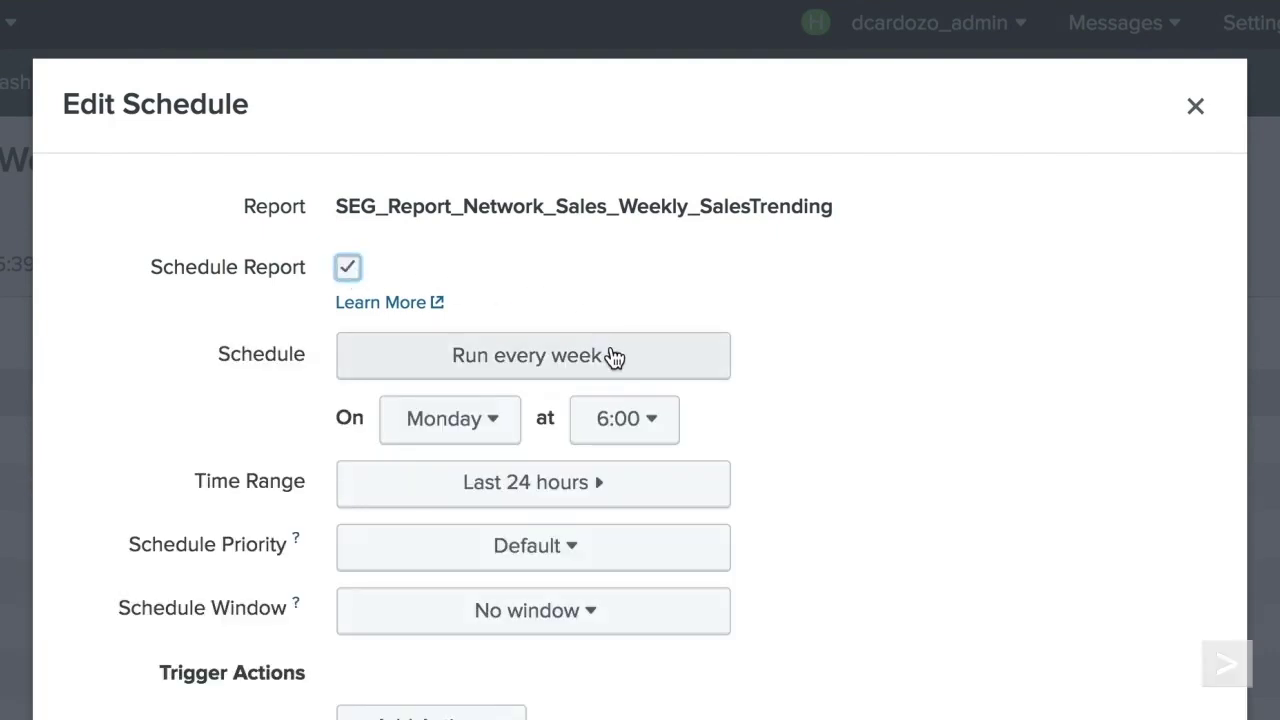
left_click(613, 358)
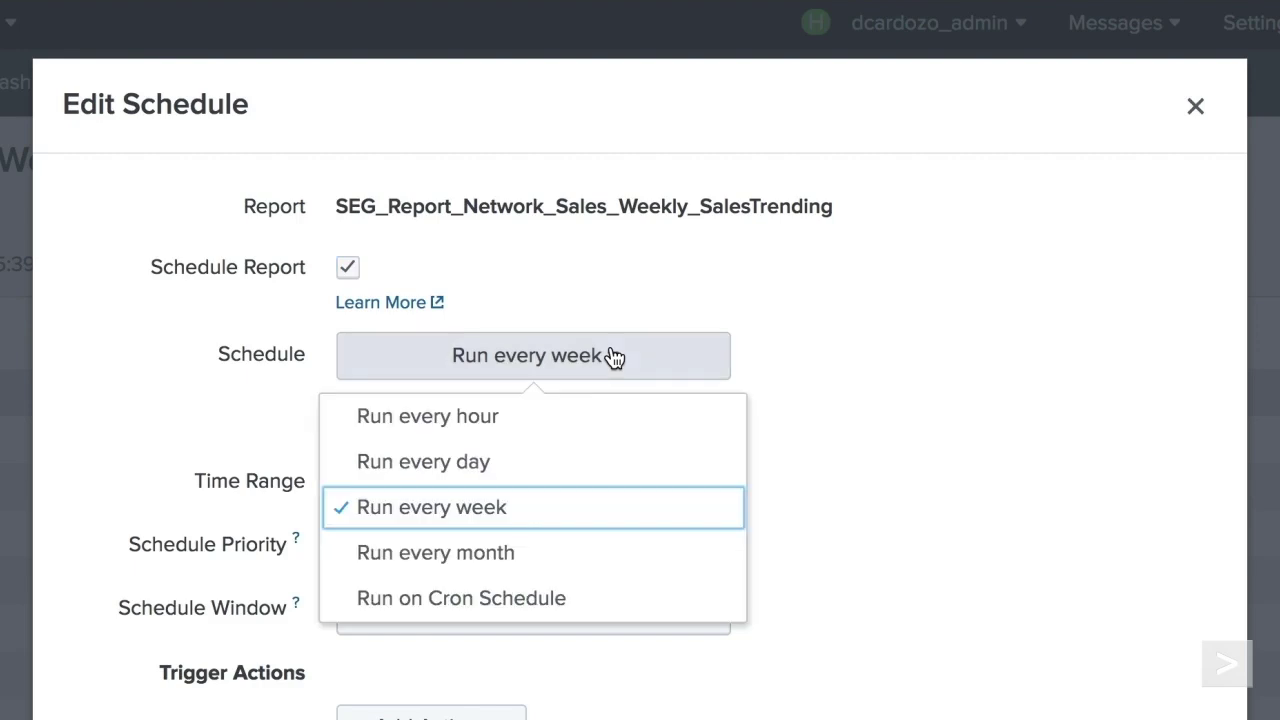
left_click(611, 357)
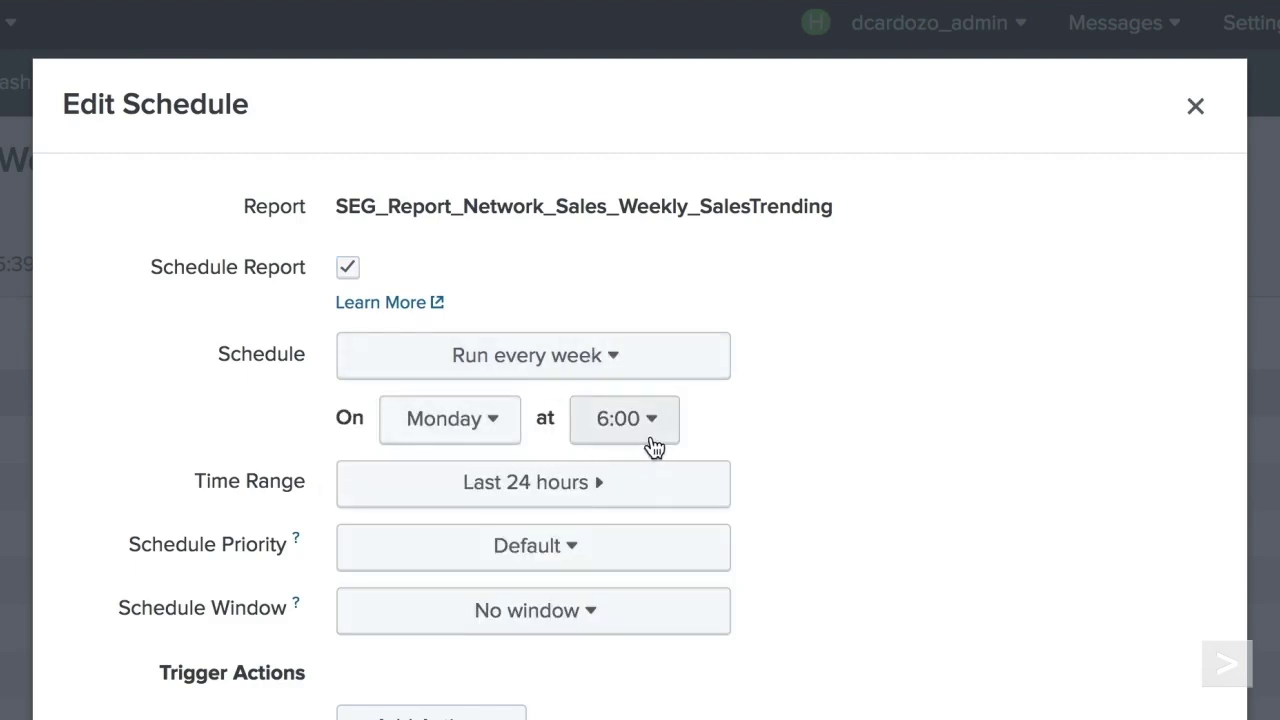
left_click(645, 476)
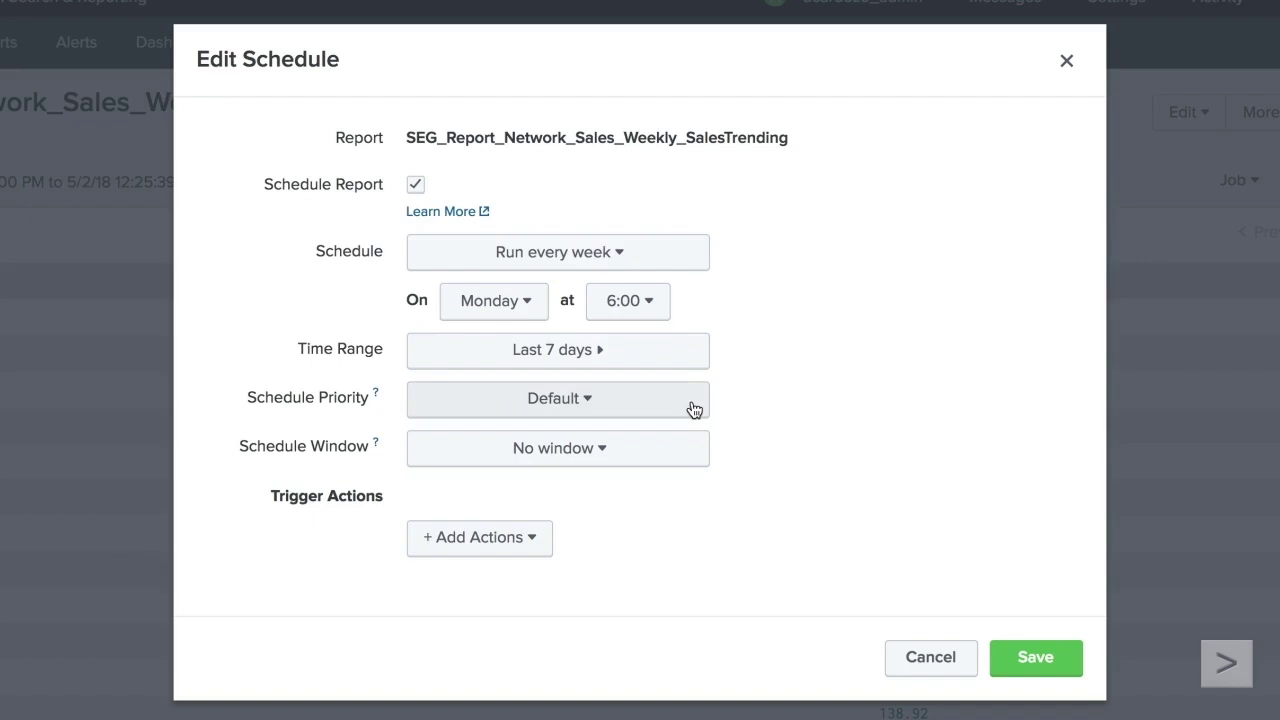
- Set the Schedule Priority to Higher and the Schedule Window to Auto
left_click(692, 408)
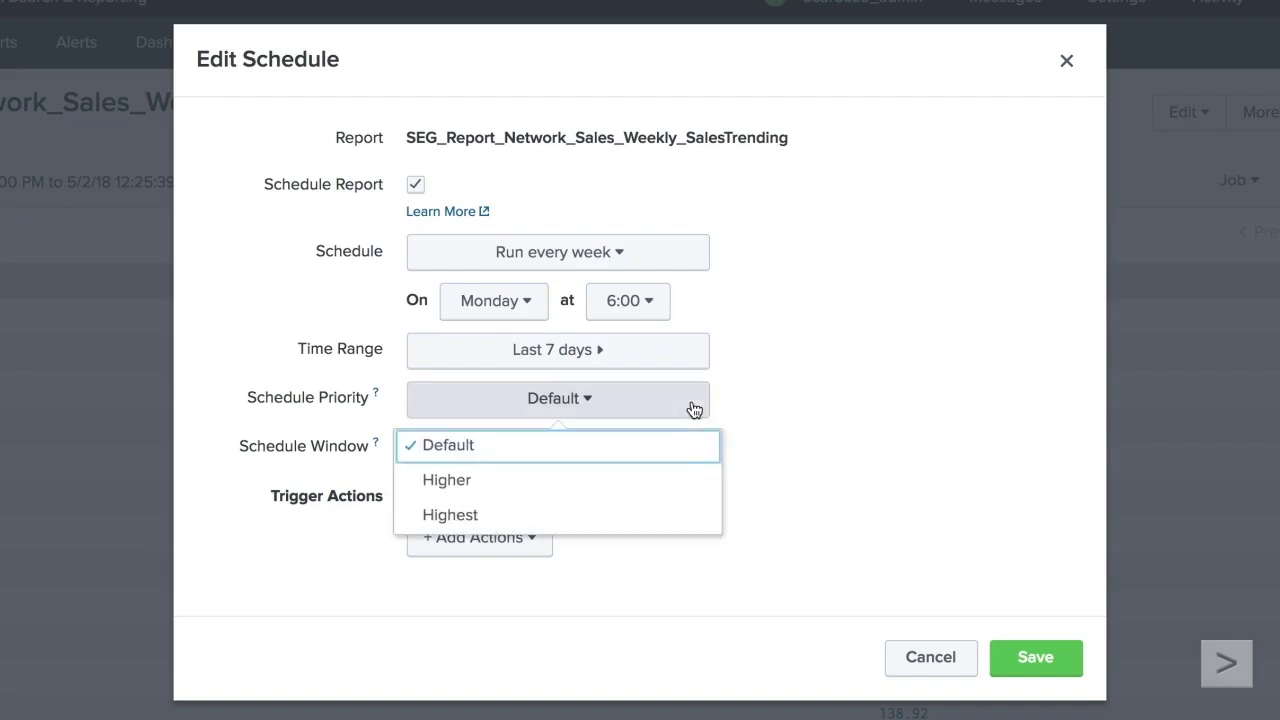
left_click(680, 488)
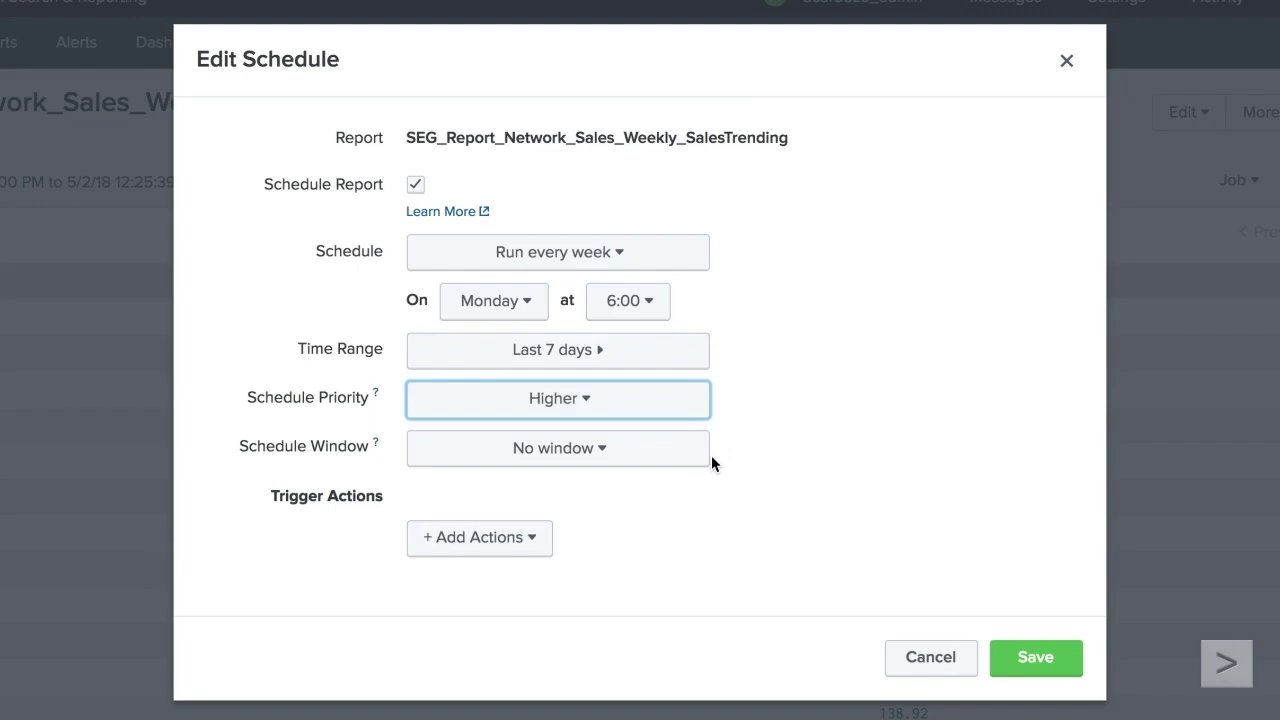
left_click(705, 461)
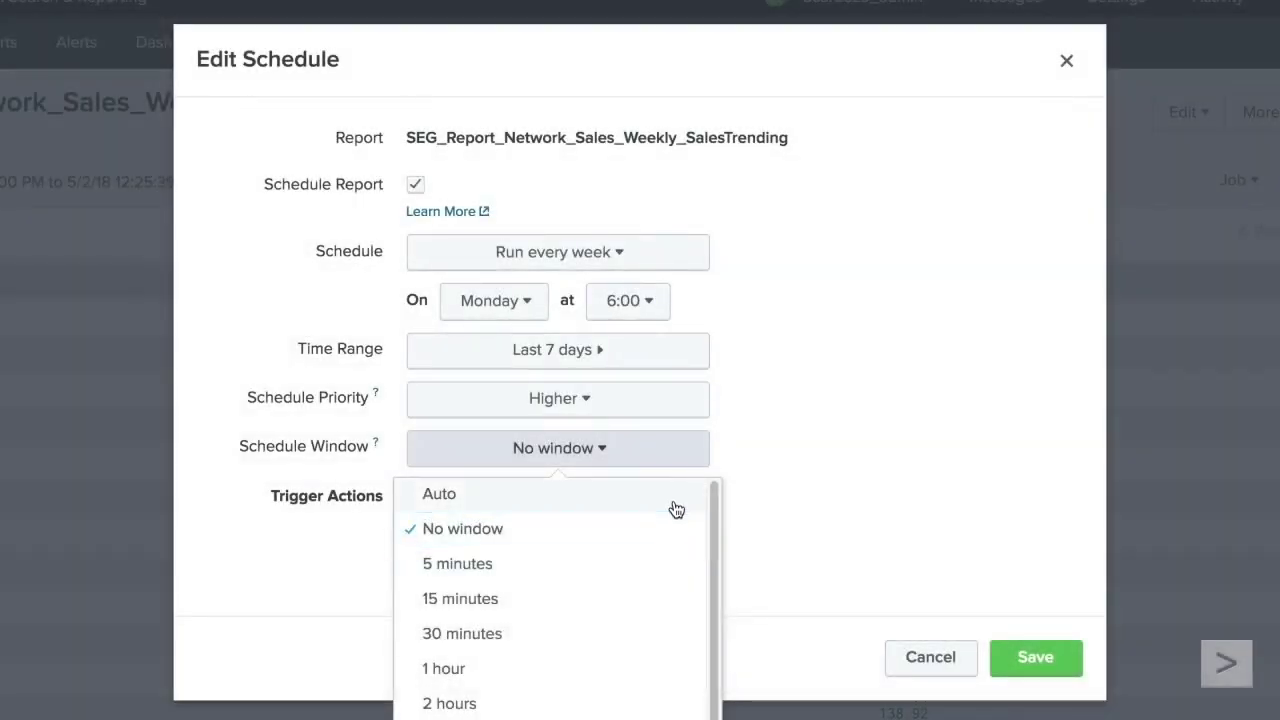
left_click(674, 505)
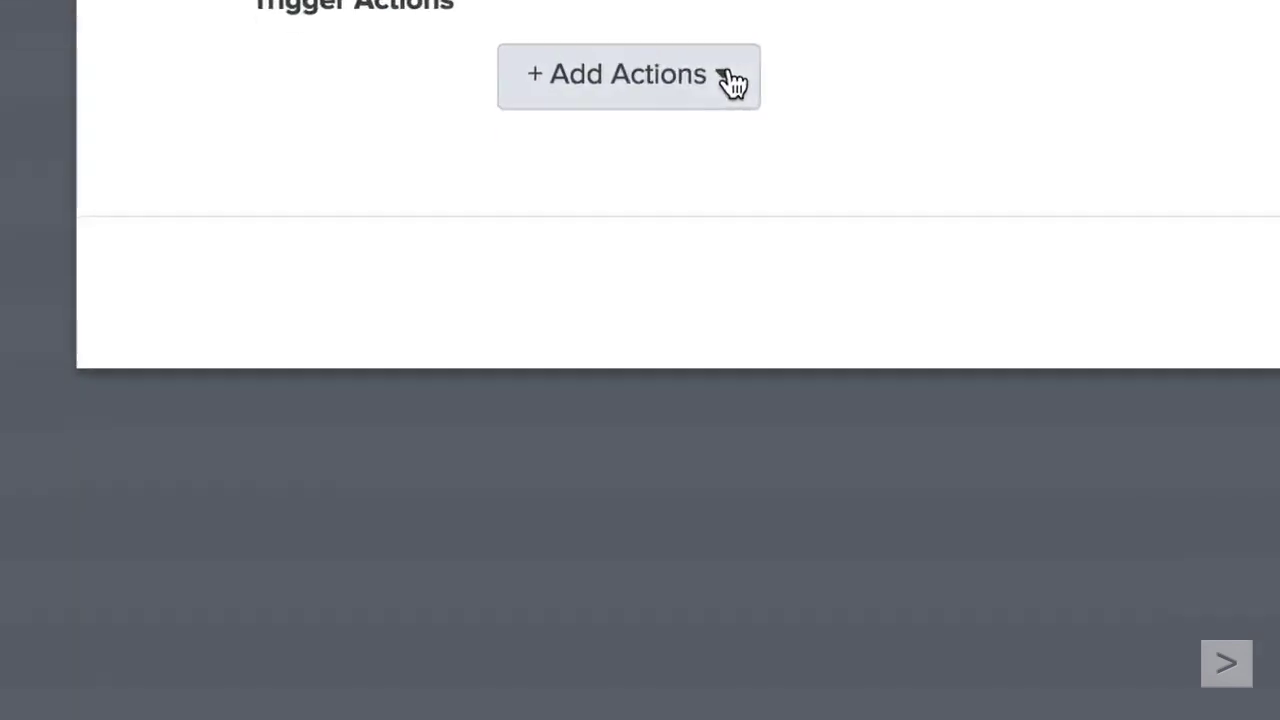
- Show the + Add Actions list, scrolling to see Run a script, Send email and Webhook
left_click(531, 537)
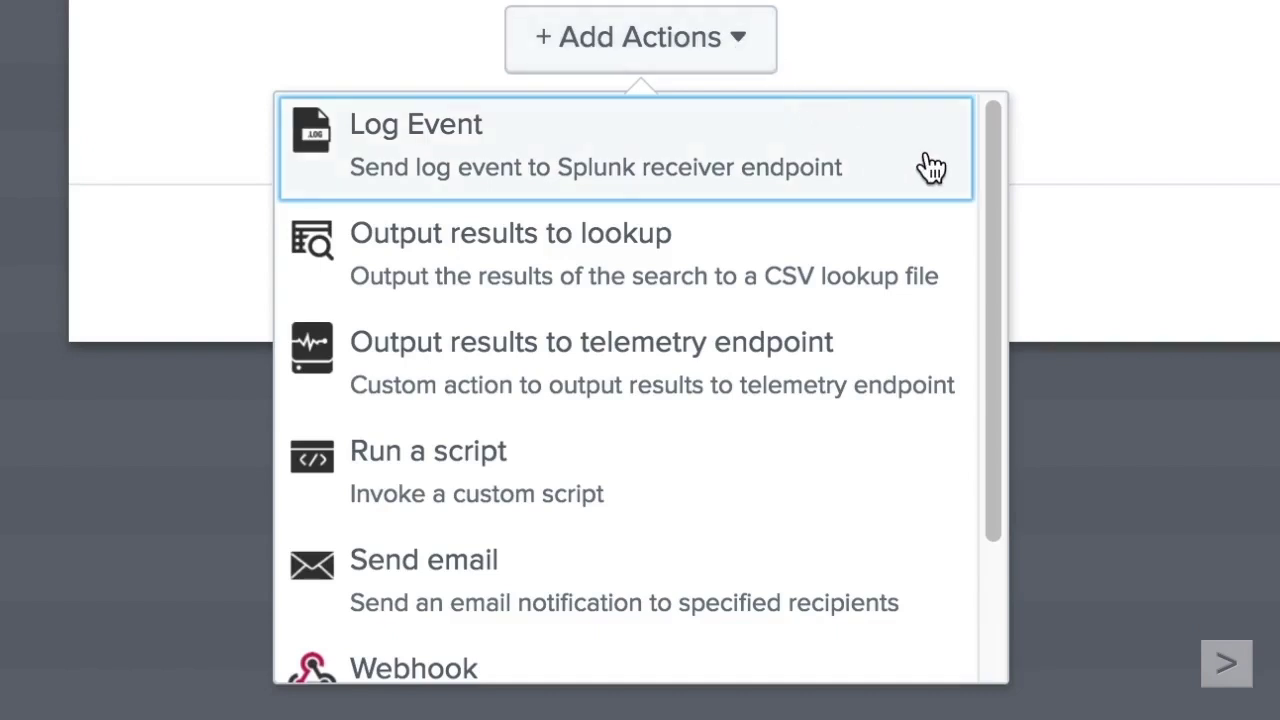
left_click_drag(990, 200, 1001, 357)
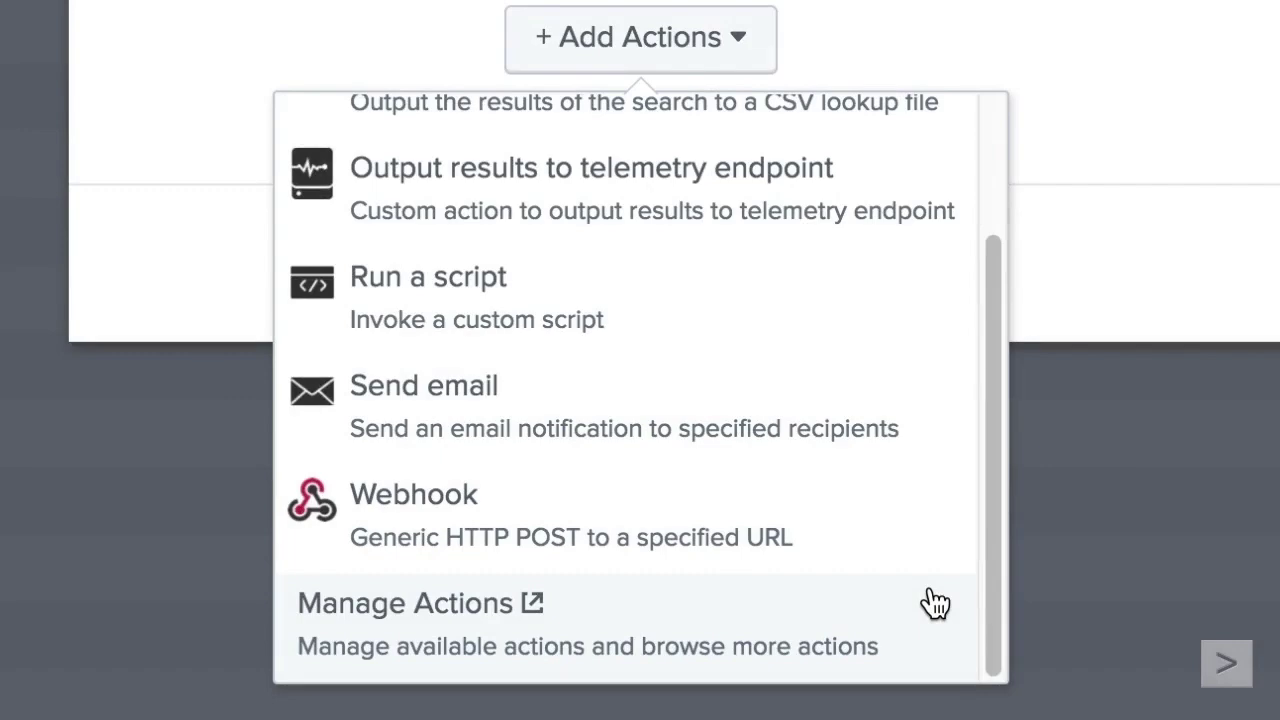
- Add a Send email action addressed to the recipient's e-mail address and save the schedule
left_click(928, 447)
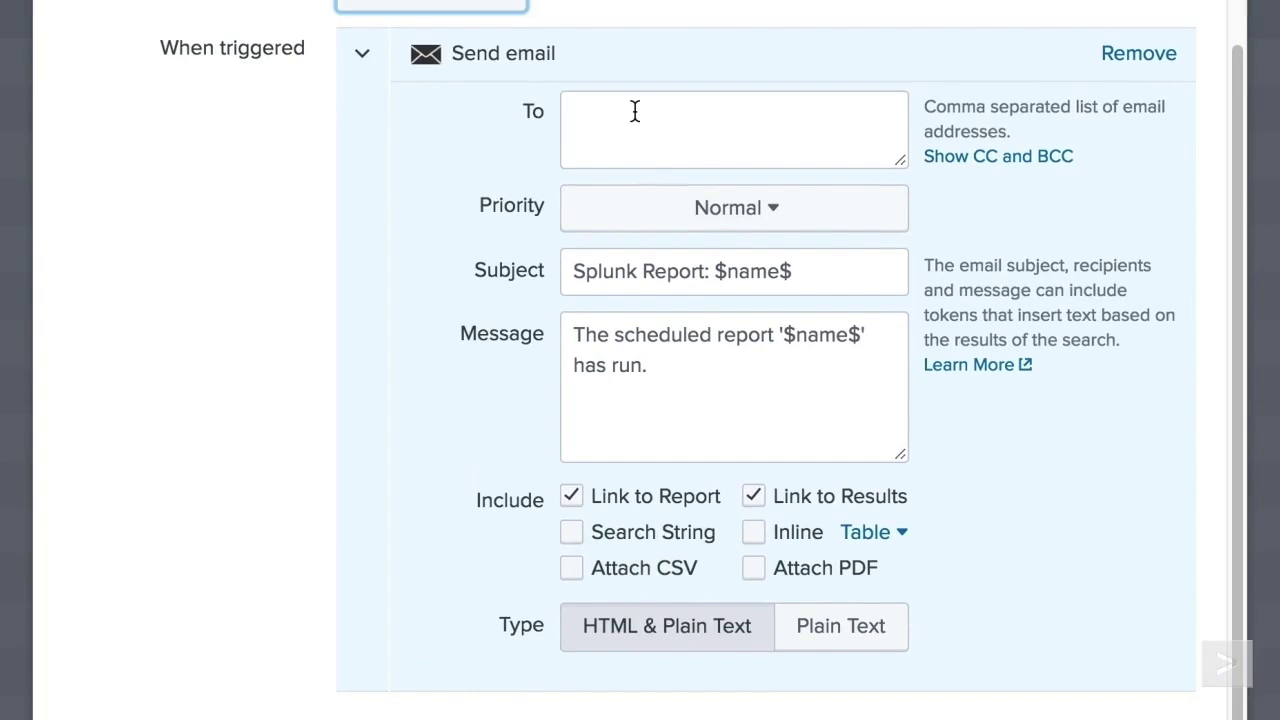
left_click(634, 111)
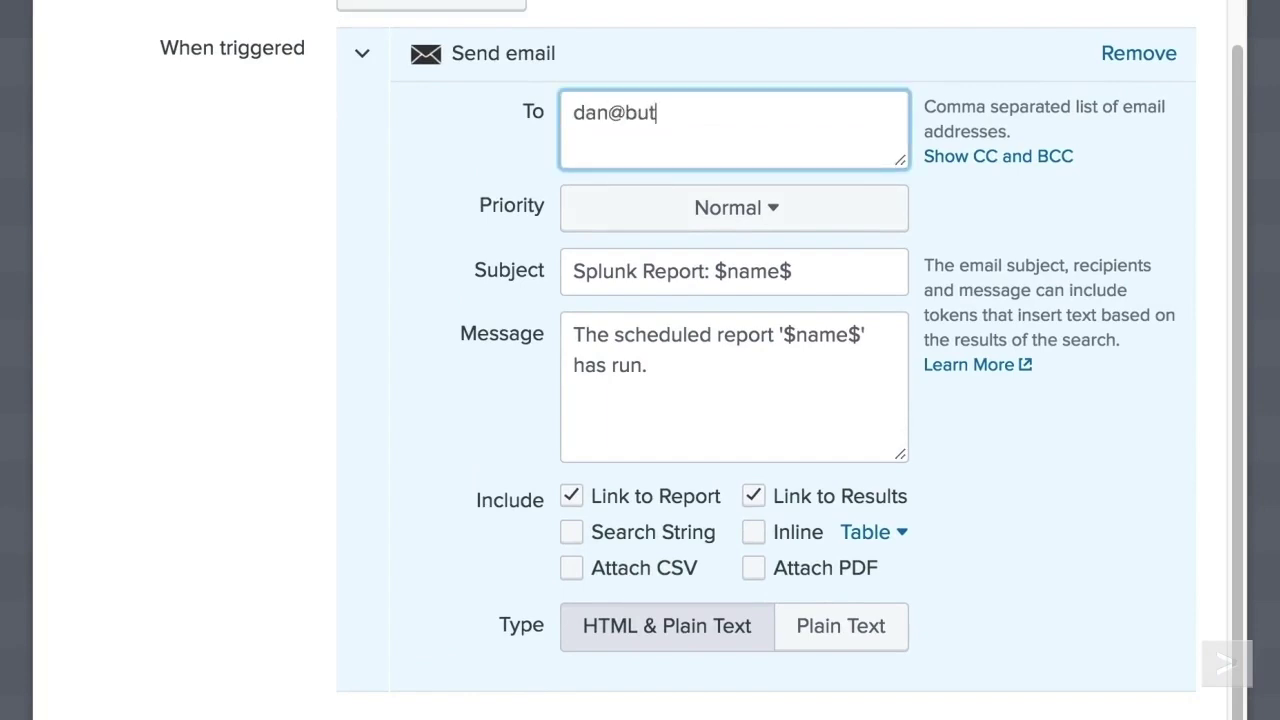
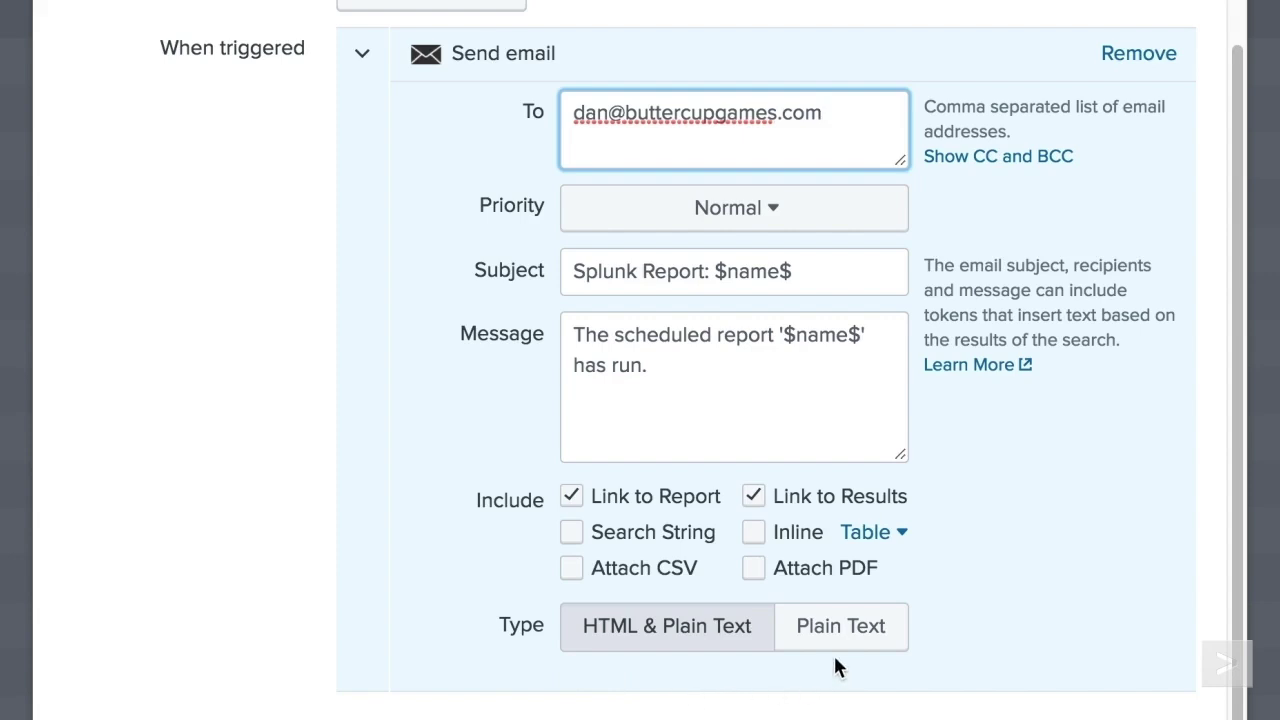
scroll(835, 655, "down", 3)
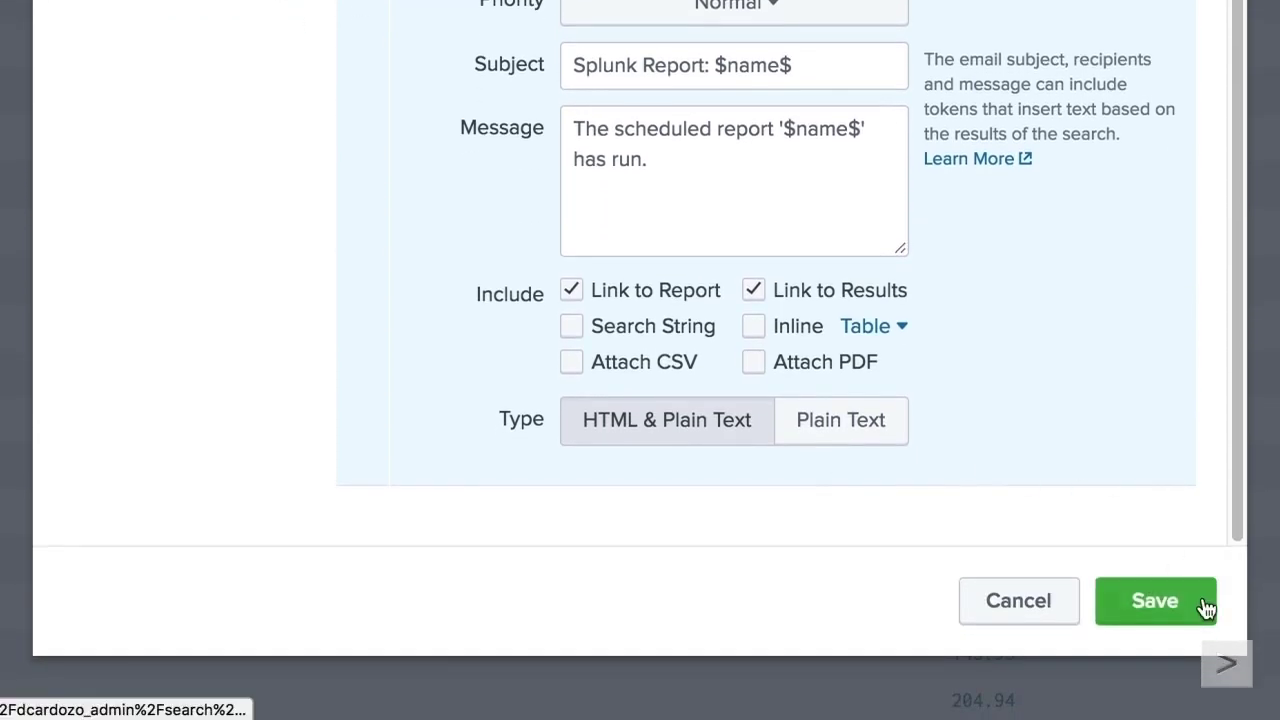
left_click(1206, 605)
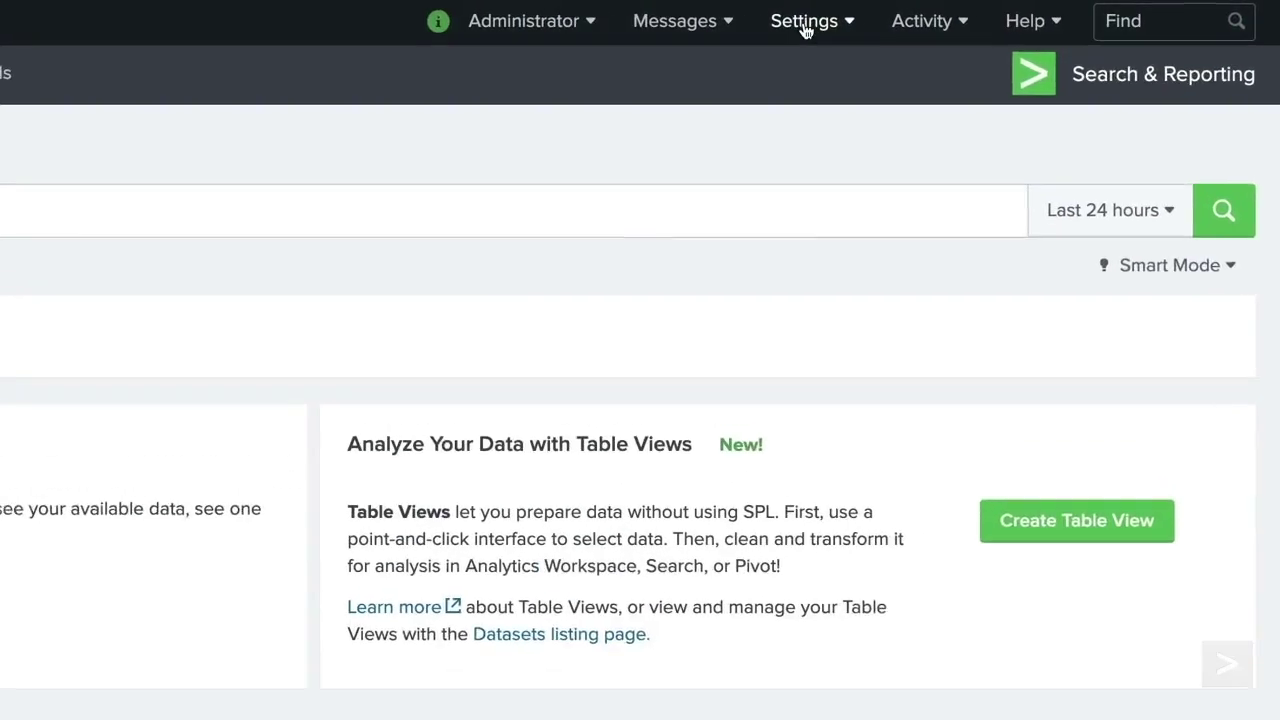
left_click(805, 30)
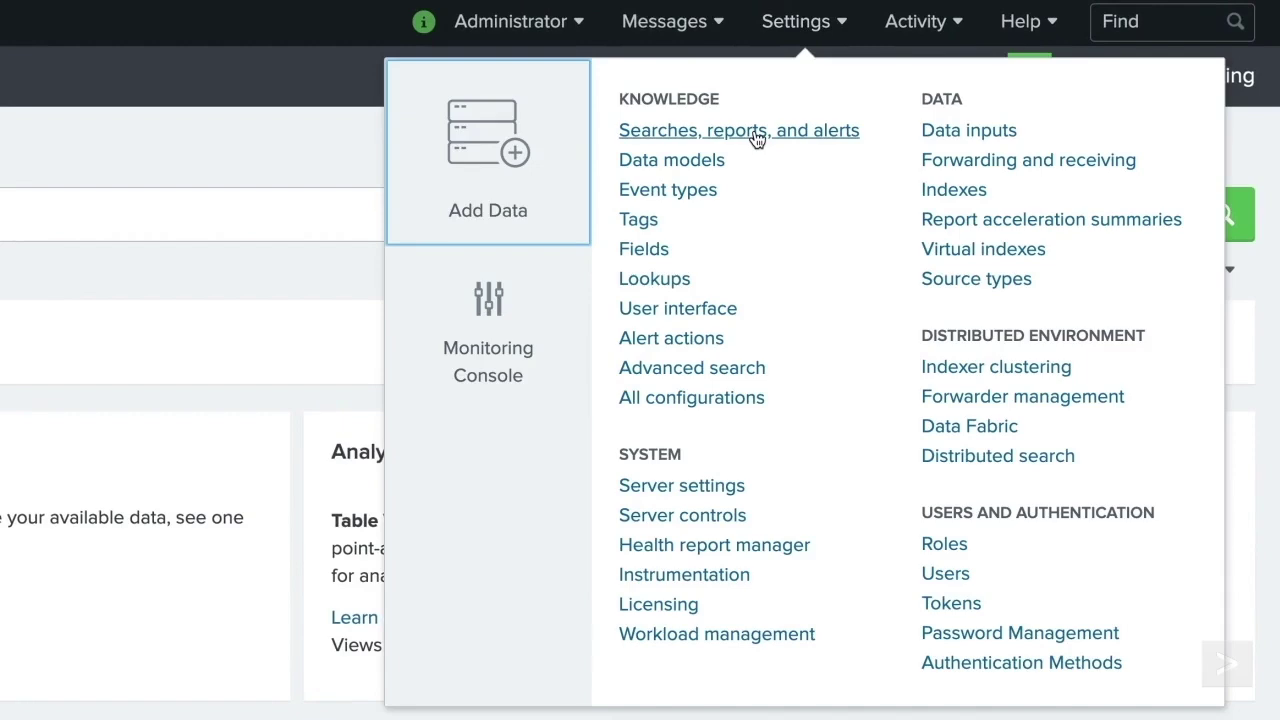
left_click(757, 133)
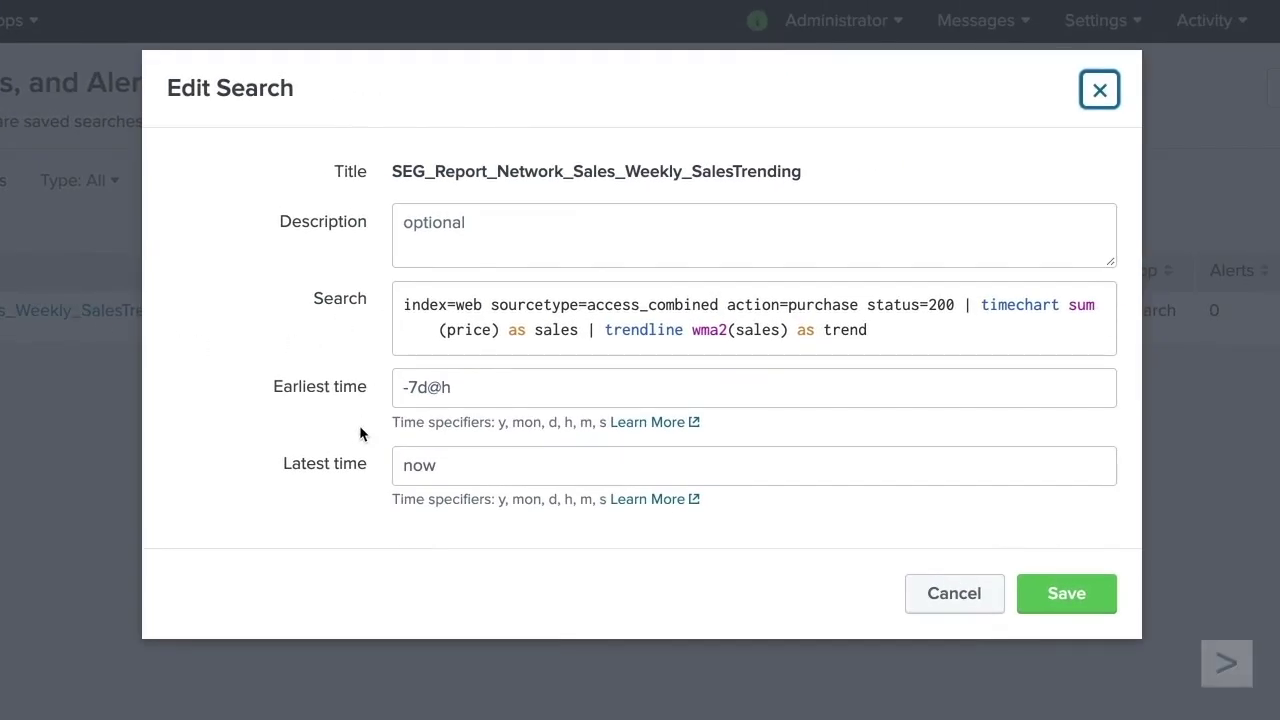
left_click(1099, 92)
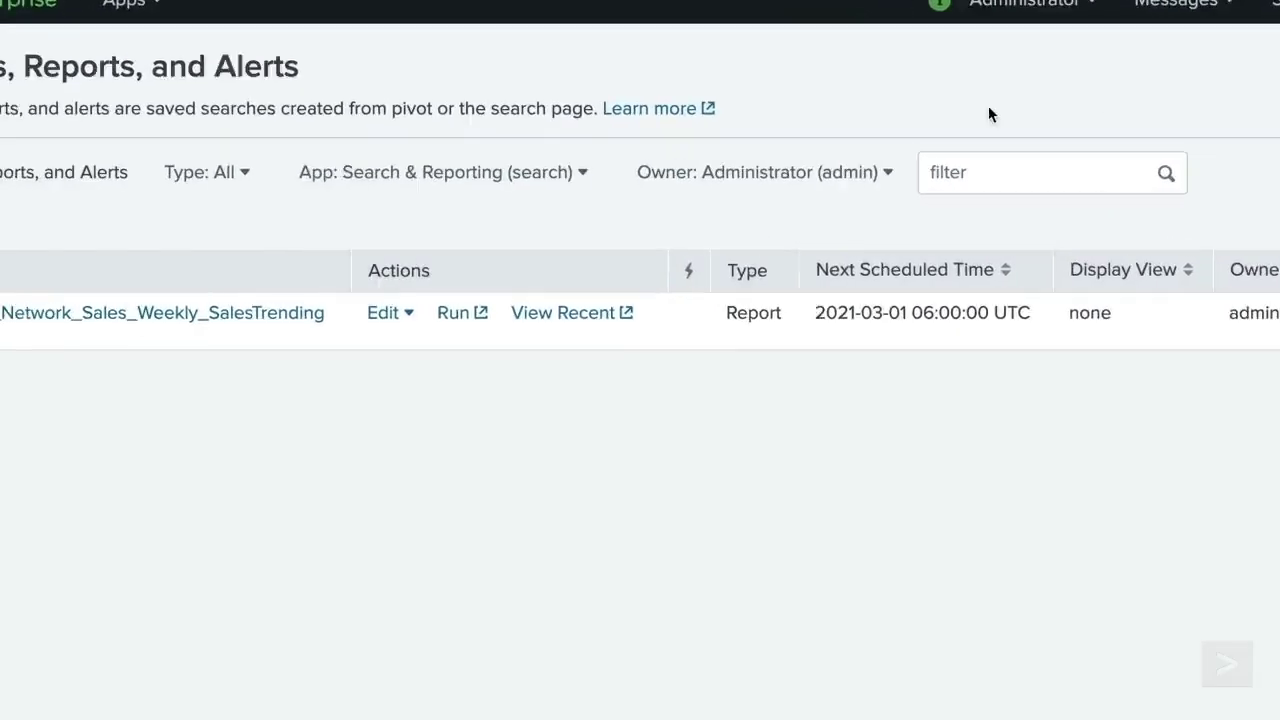
left_click(406, 314)
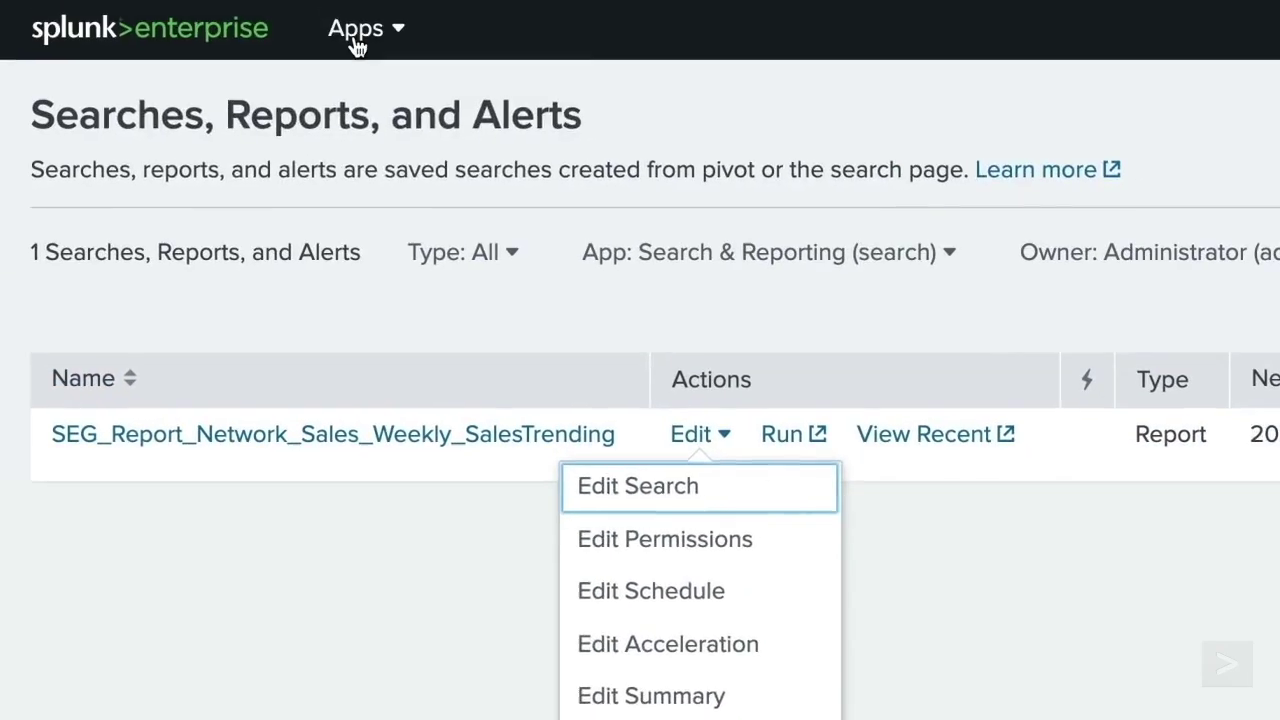
left_click(357, 35)
left_click(420, 101)
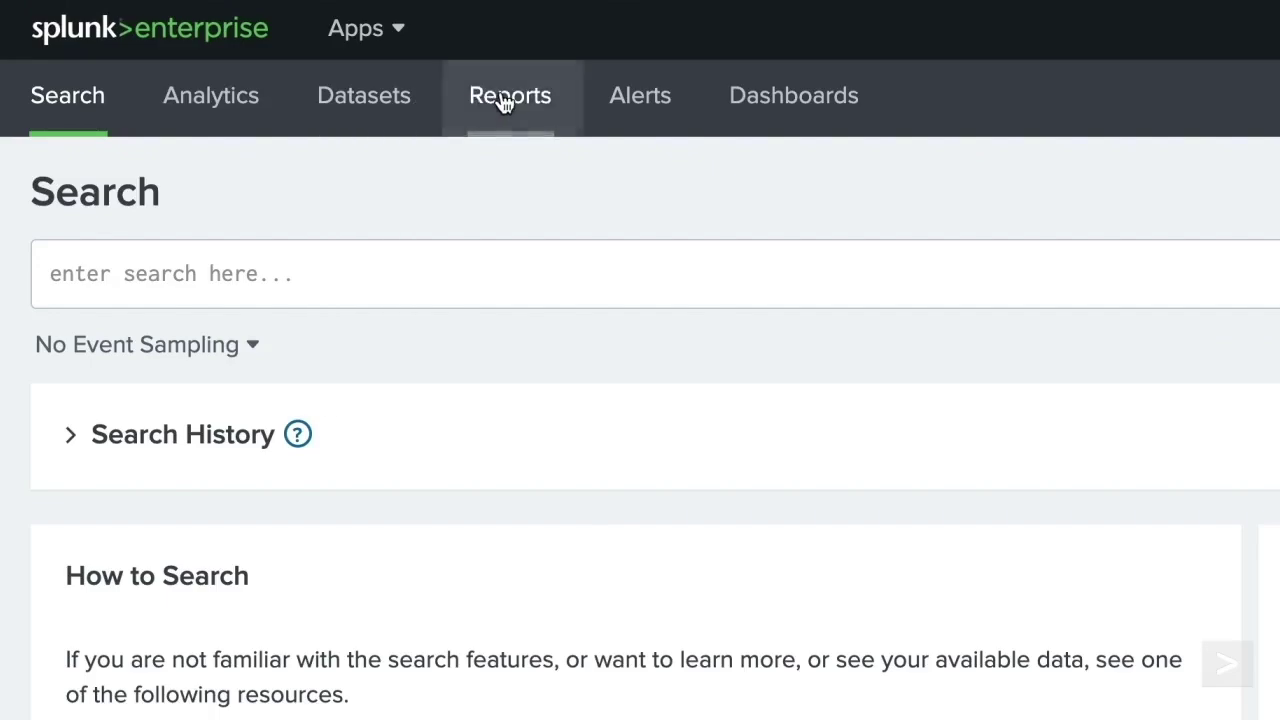
- Open SEG_Report_Network_Sales_Weekly_SalesTrending from the Reports list and show its Edit menu
left_click(505, 98)
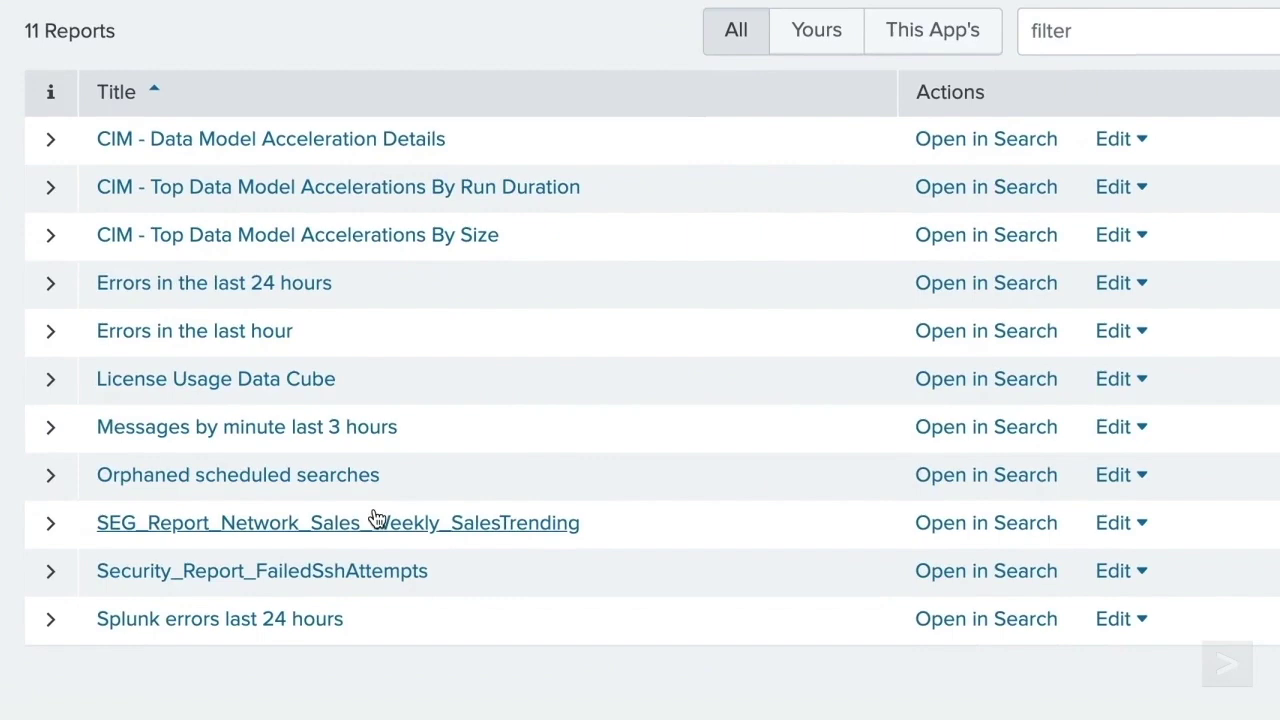
left_click(223, 472)
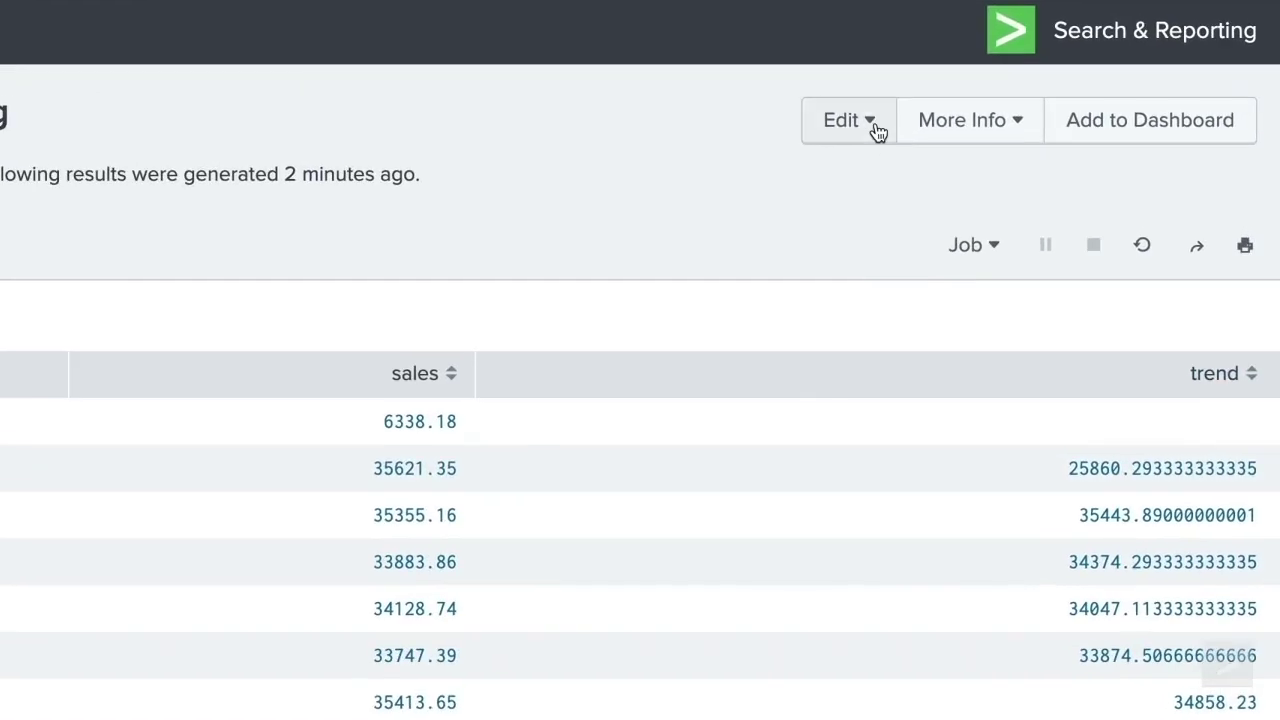
left_click(1037, 107)
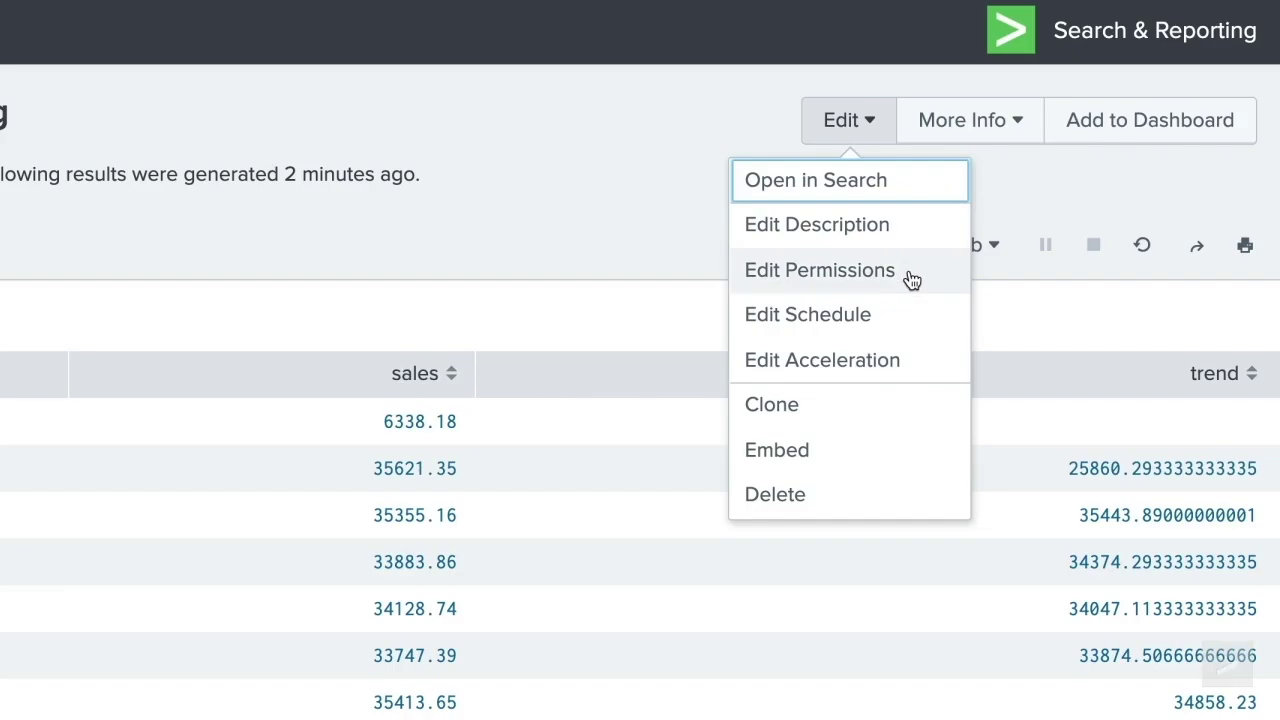
- Change the report's permissions so it displays for the App, and save
left_click(911, 278)
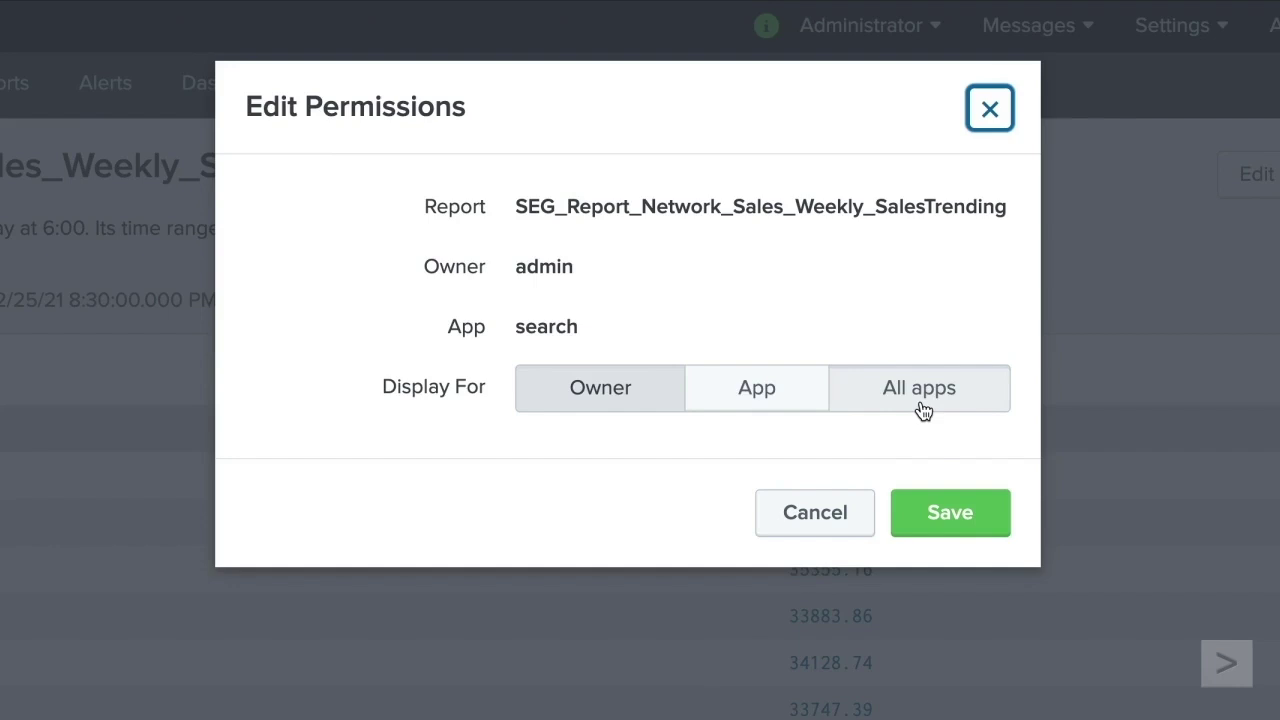
left_click(790, 413)
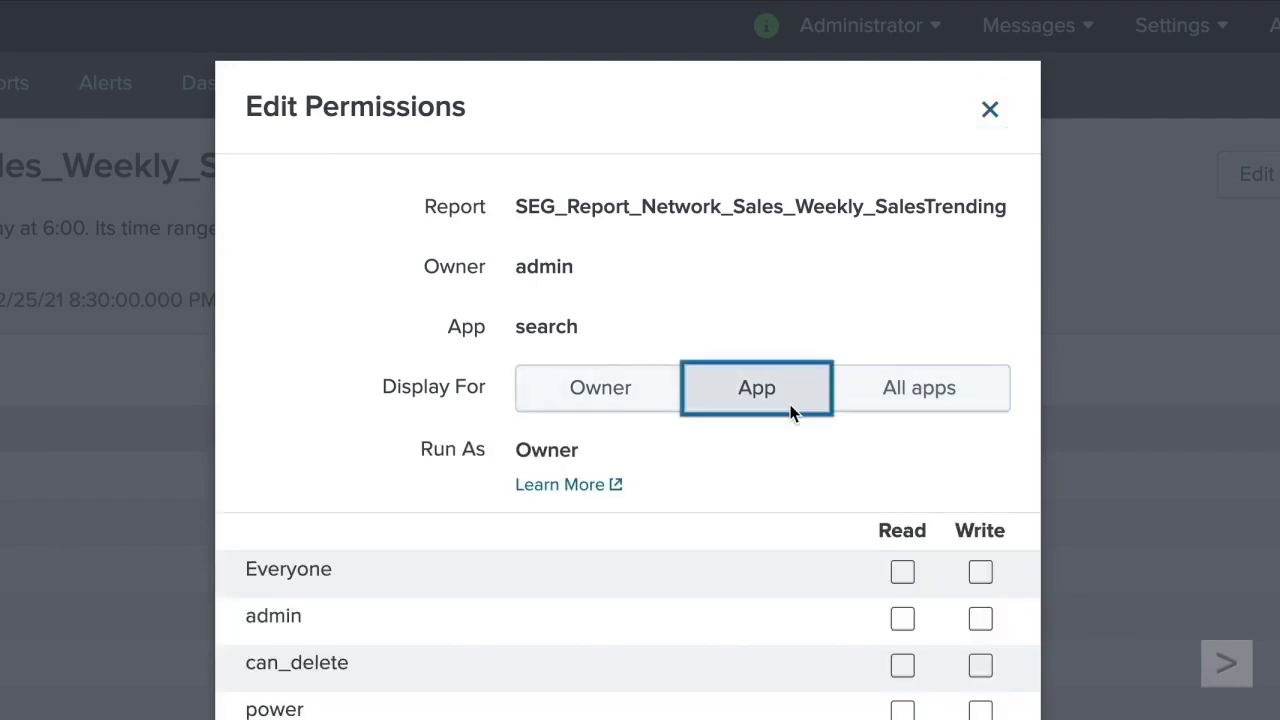
scroll(790, 413, "down", 3)
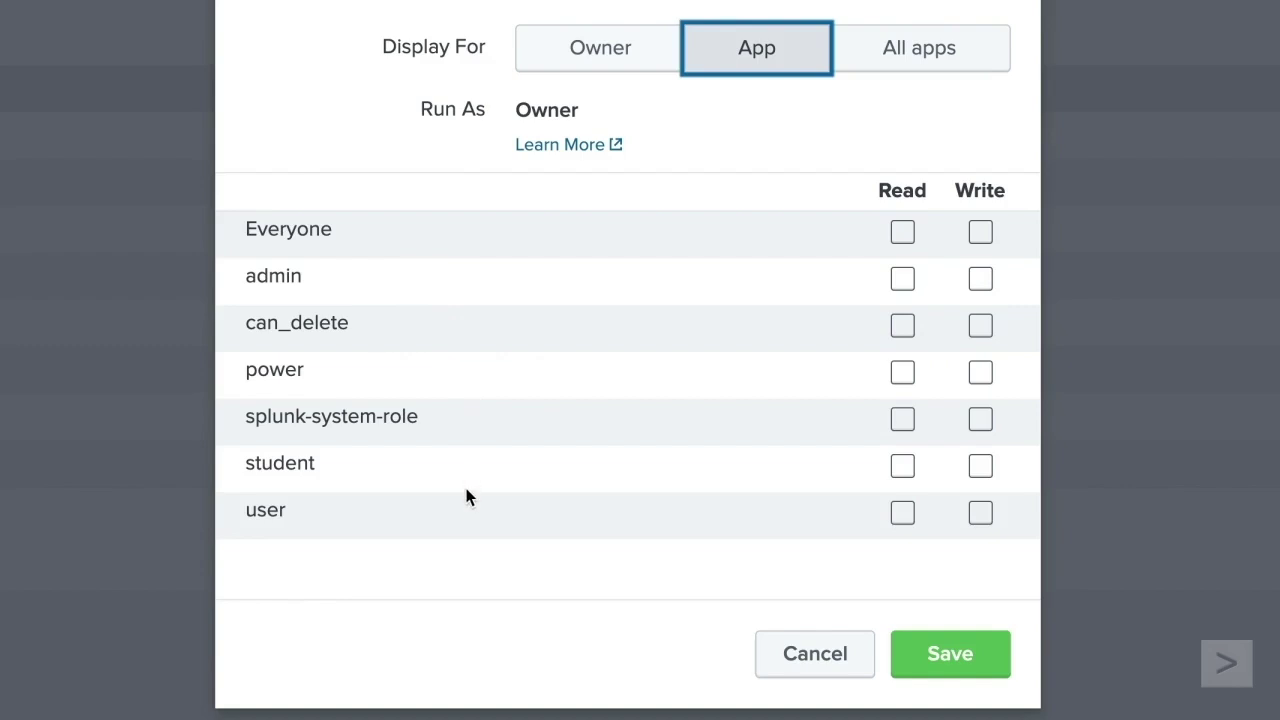
scroll(639, 417, "up", 3)
left_click(991, 112)
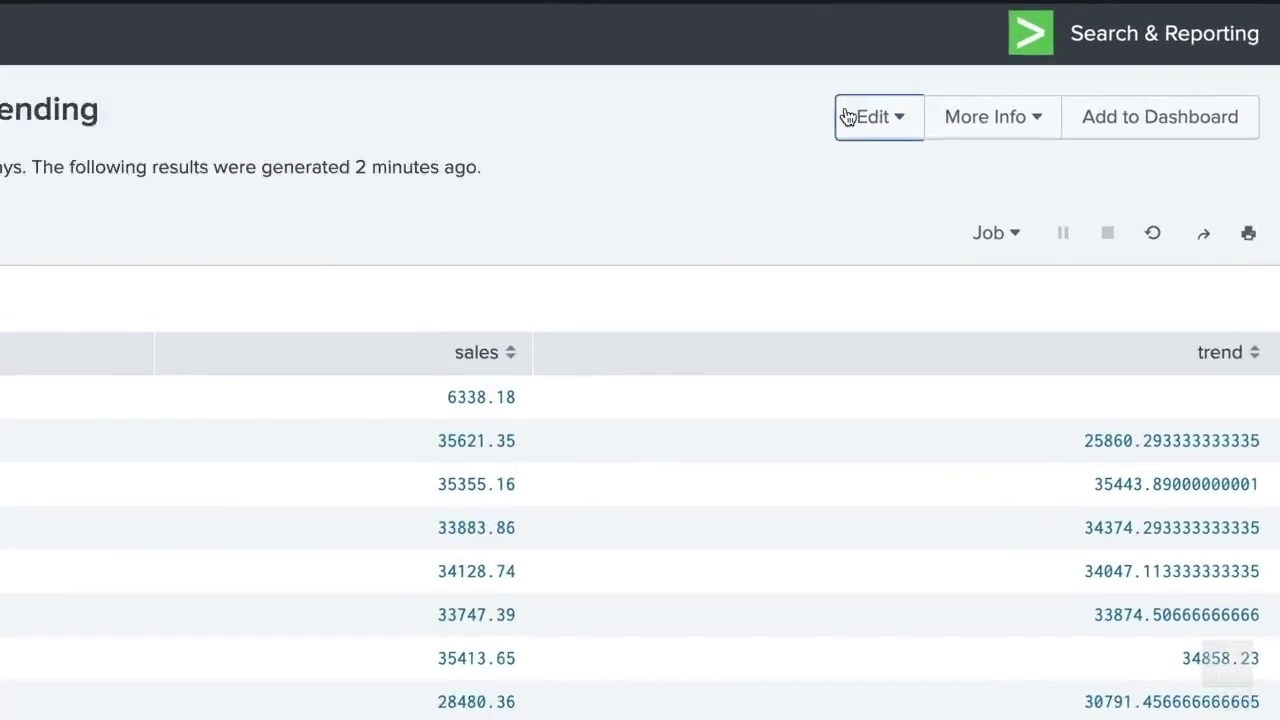
- Turn on embedding via Edit > Embed and confirm Enable Embedding to reveal the iframe code
left_click(1020, 101)
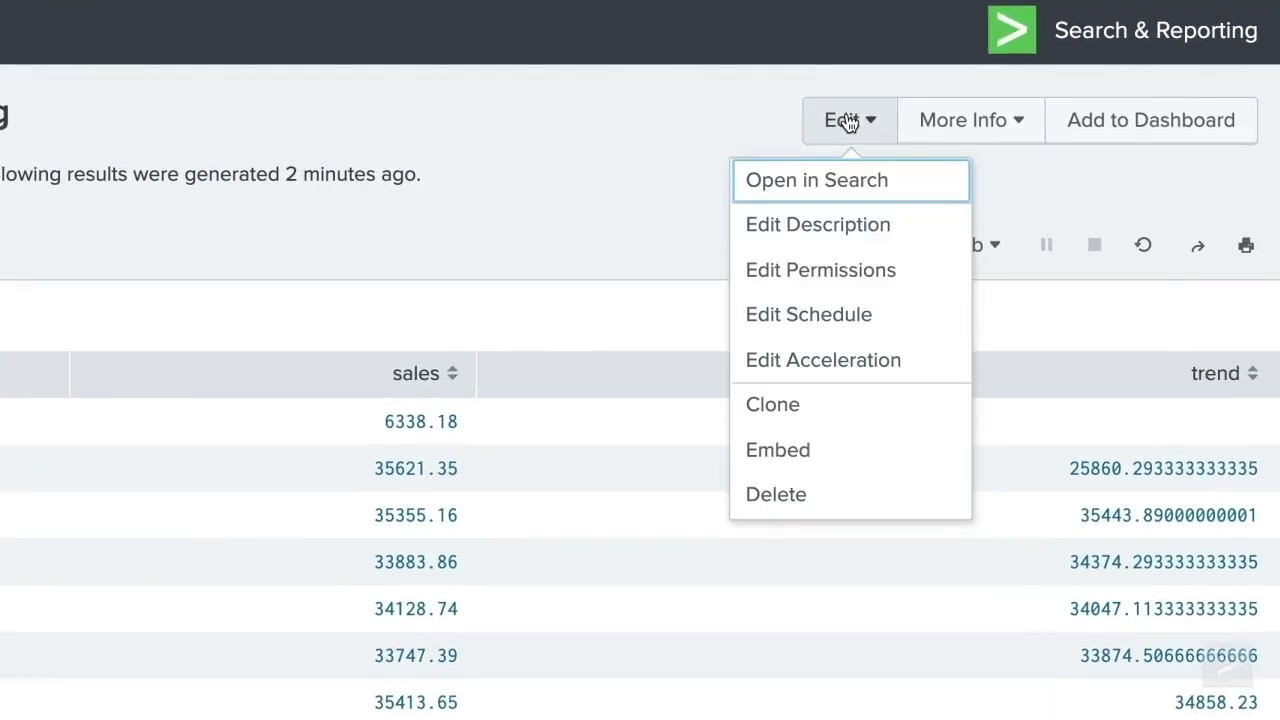
left_click(897, 458)
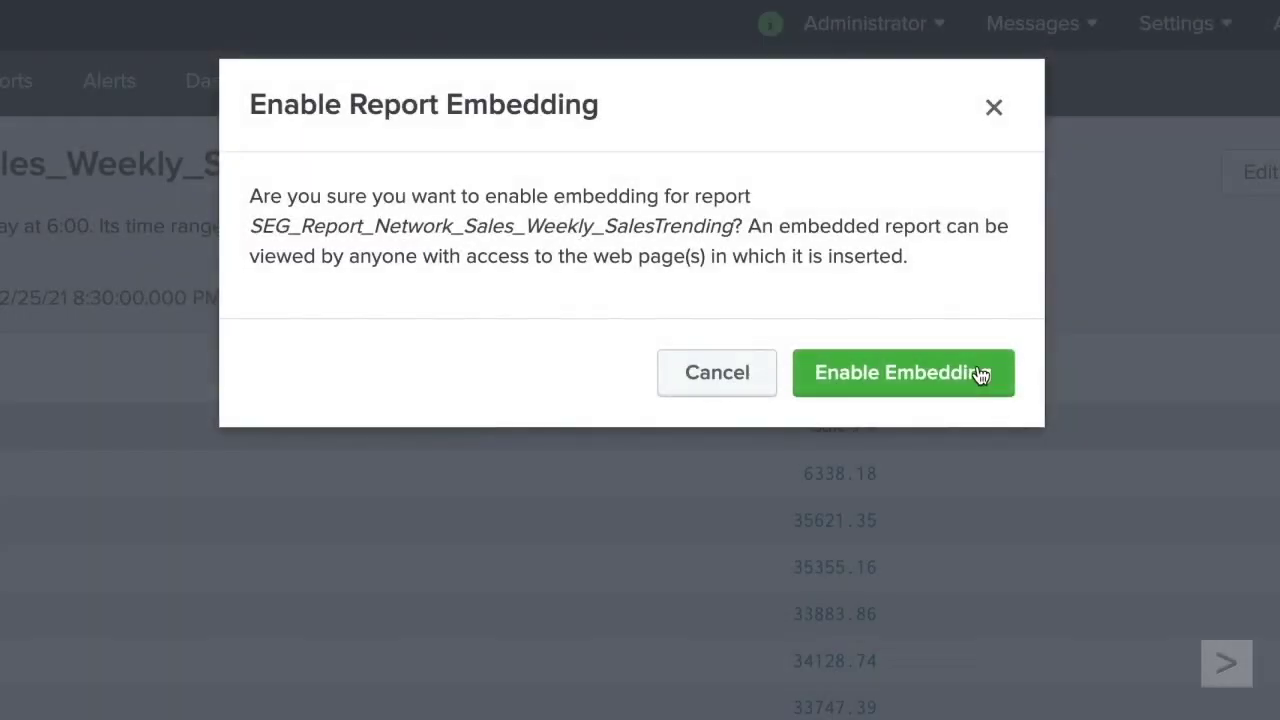
left_click(980, 374)
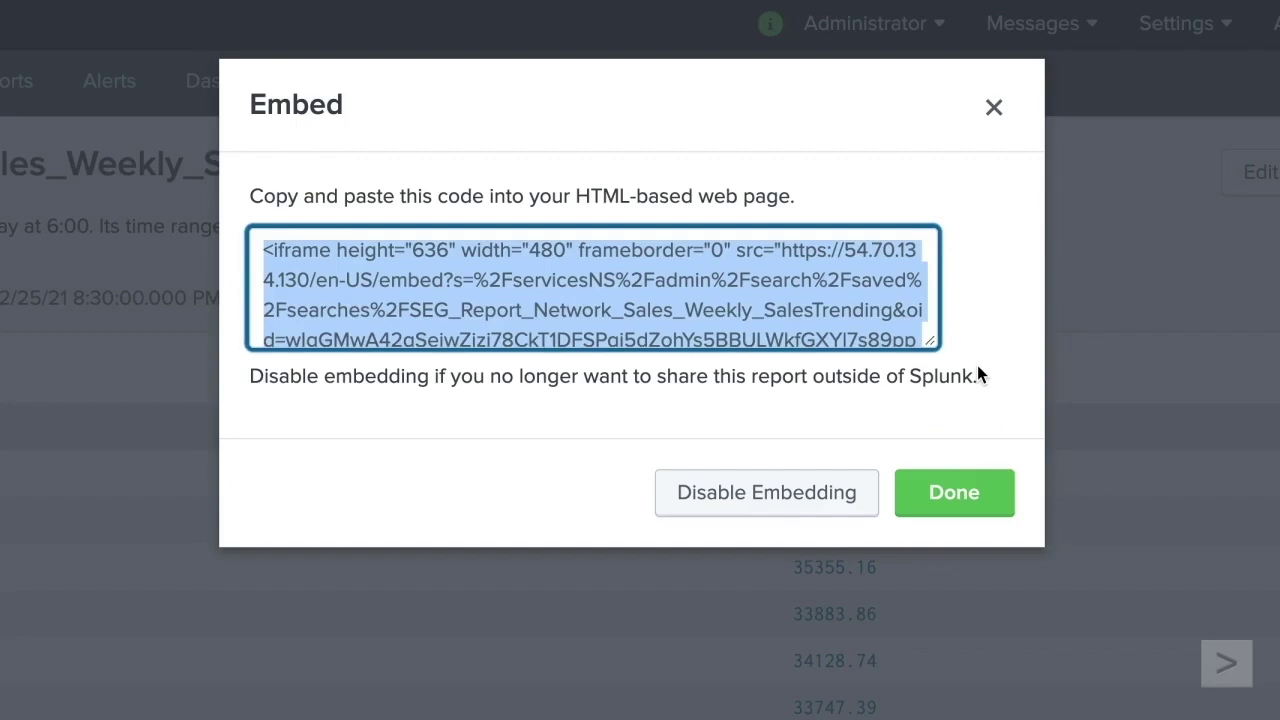
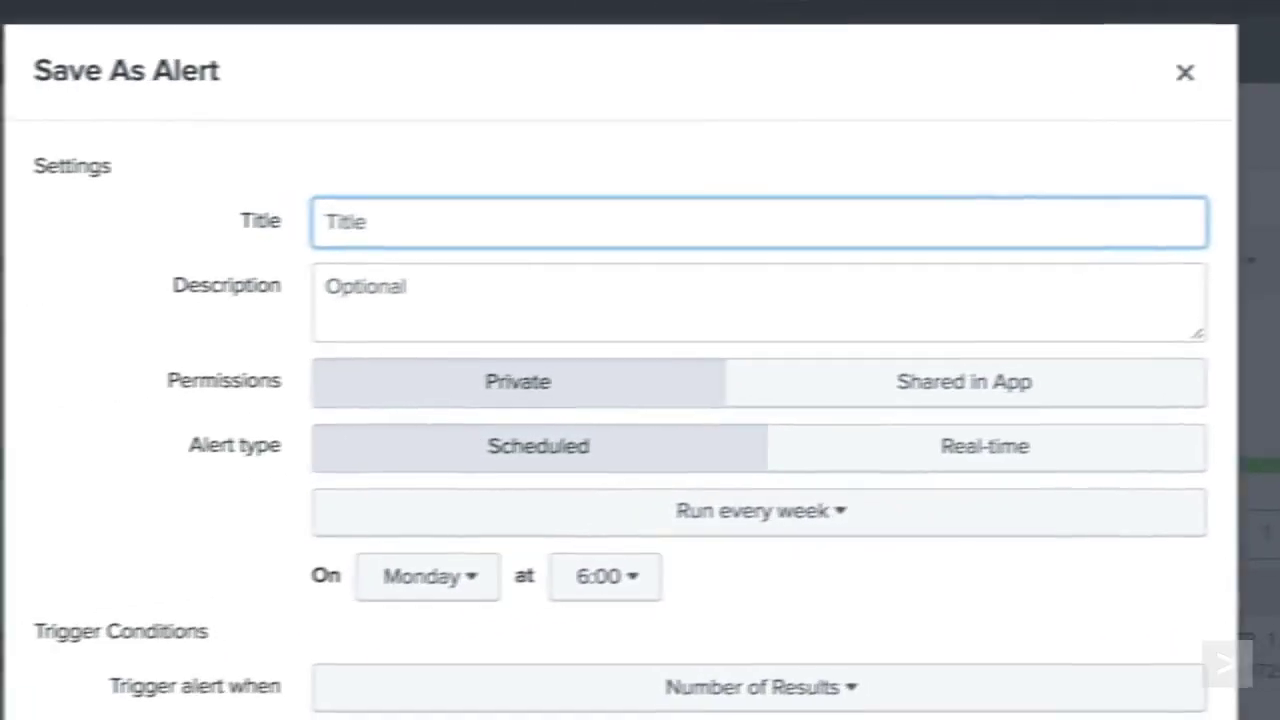
- Title the alert OPS_Alert_Network_EventLog_RT_WebServer500Errors and choose the Real-time alert type
type("OPS_Alert_Network_EventLog_RT_WebServer500Errors")
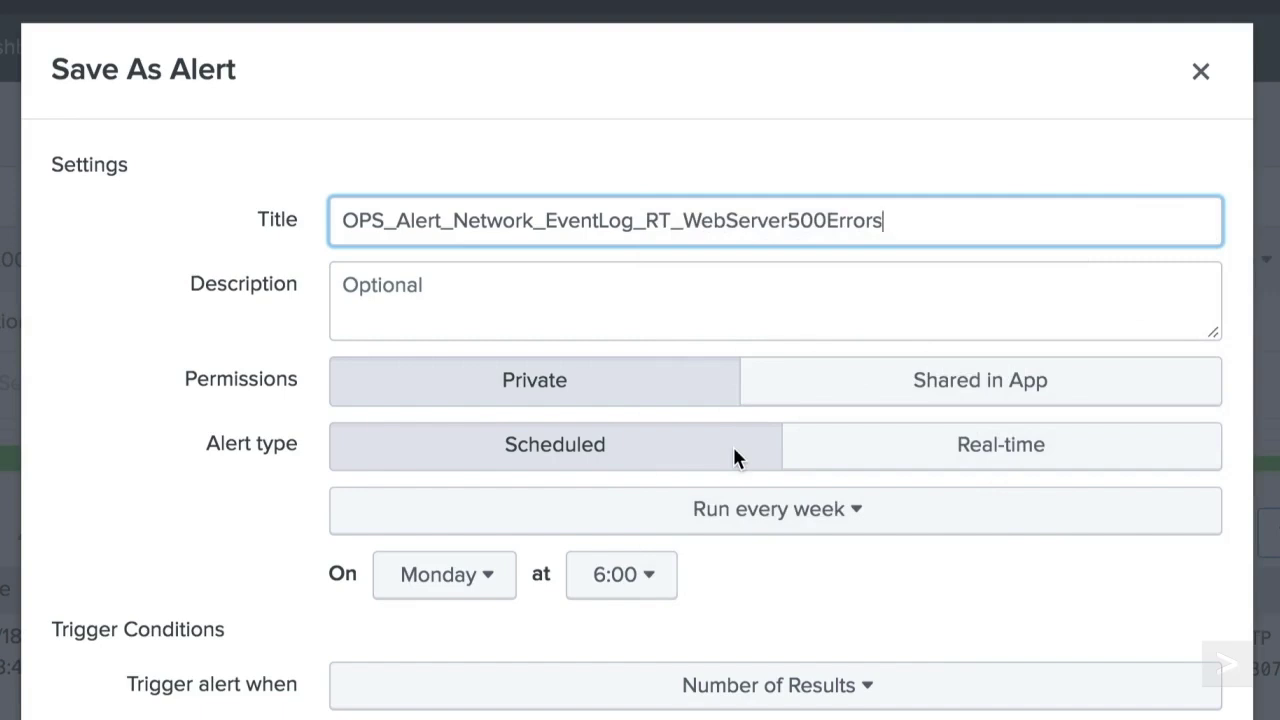
left_click(847, 449)
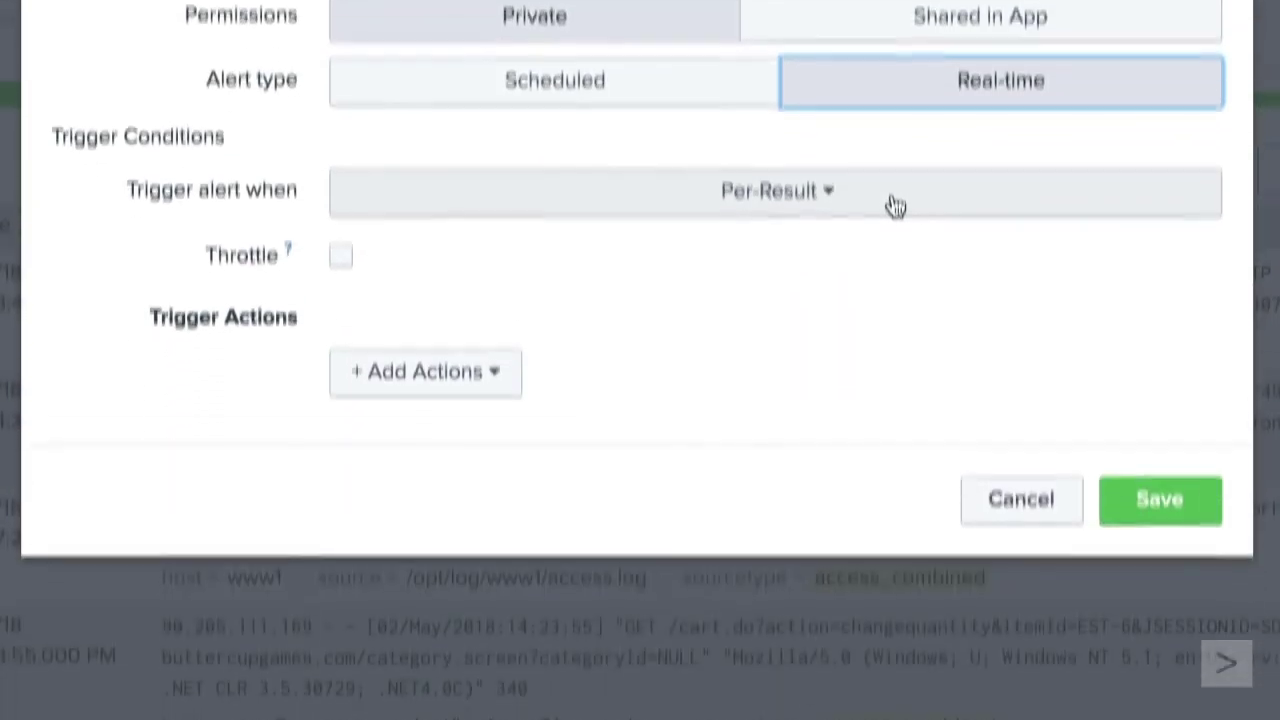
- Set the Trigger alert when condition to Number of Results
left_click(895, 205)
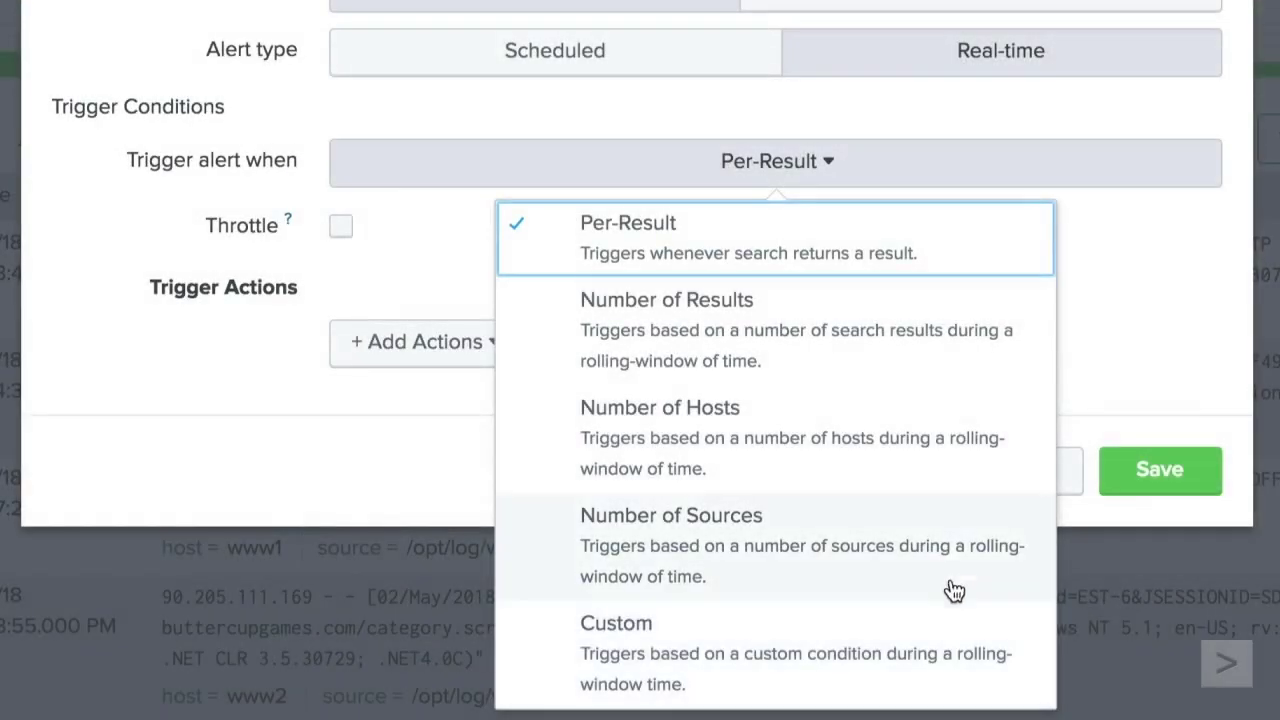
left_click(960, 331)
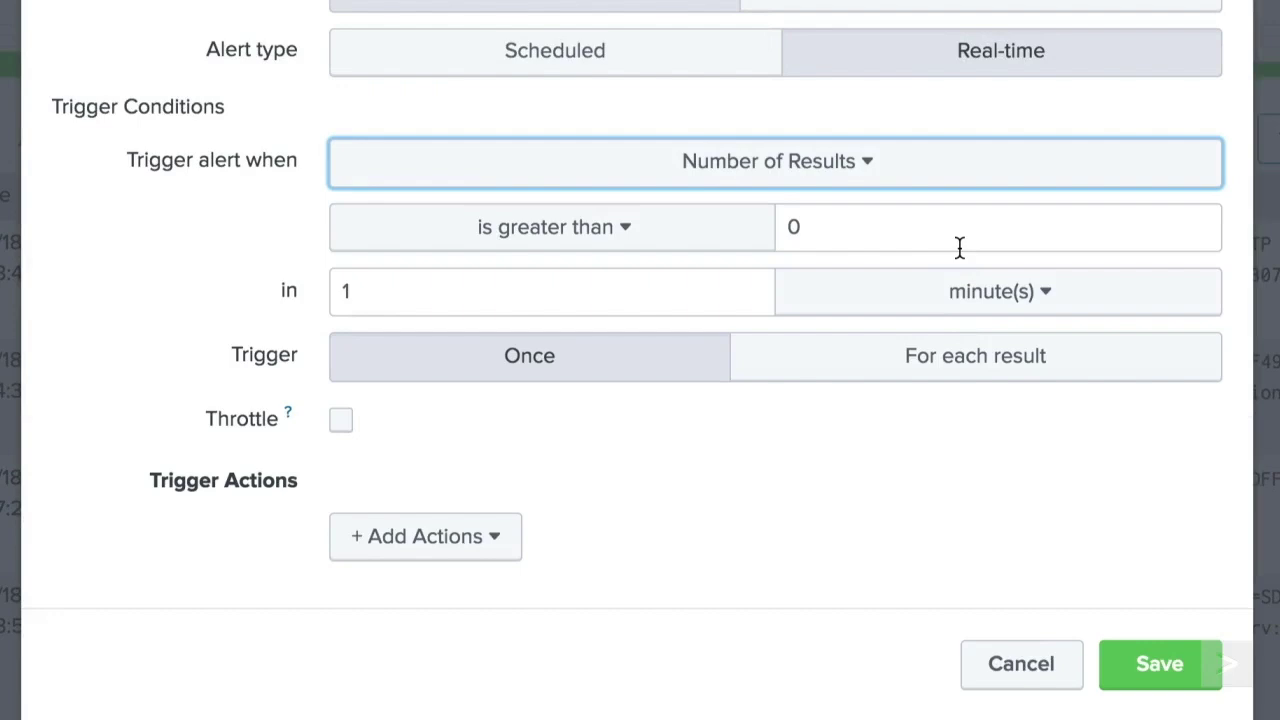
- Set the trigger threshold to greater than 1 within 60 minute(s)
left_click(707, 231)
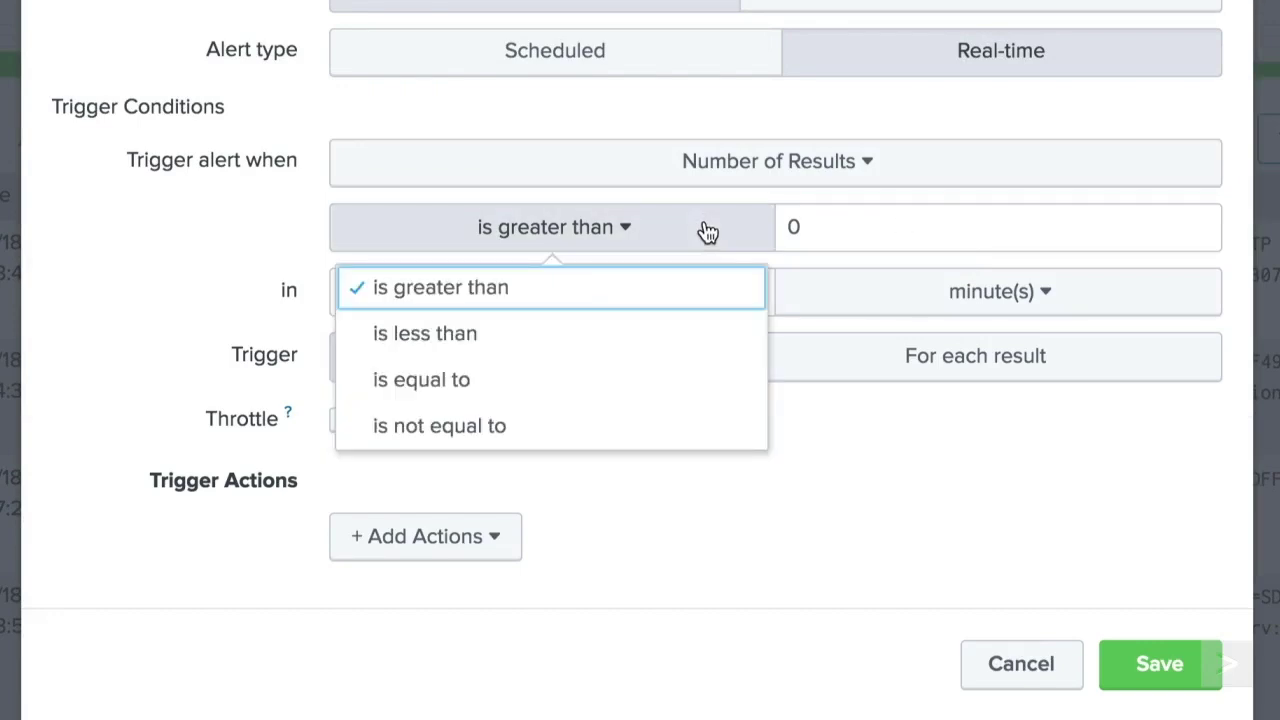
left_click(707, 231)
double_click(803, 220)
type("1")
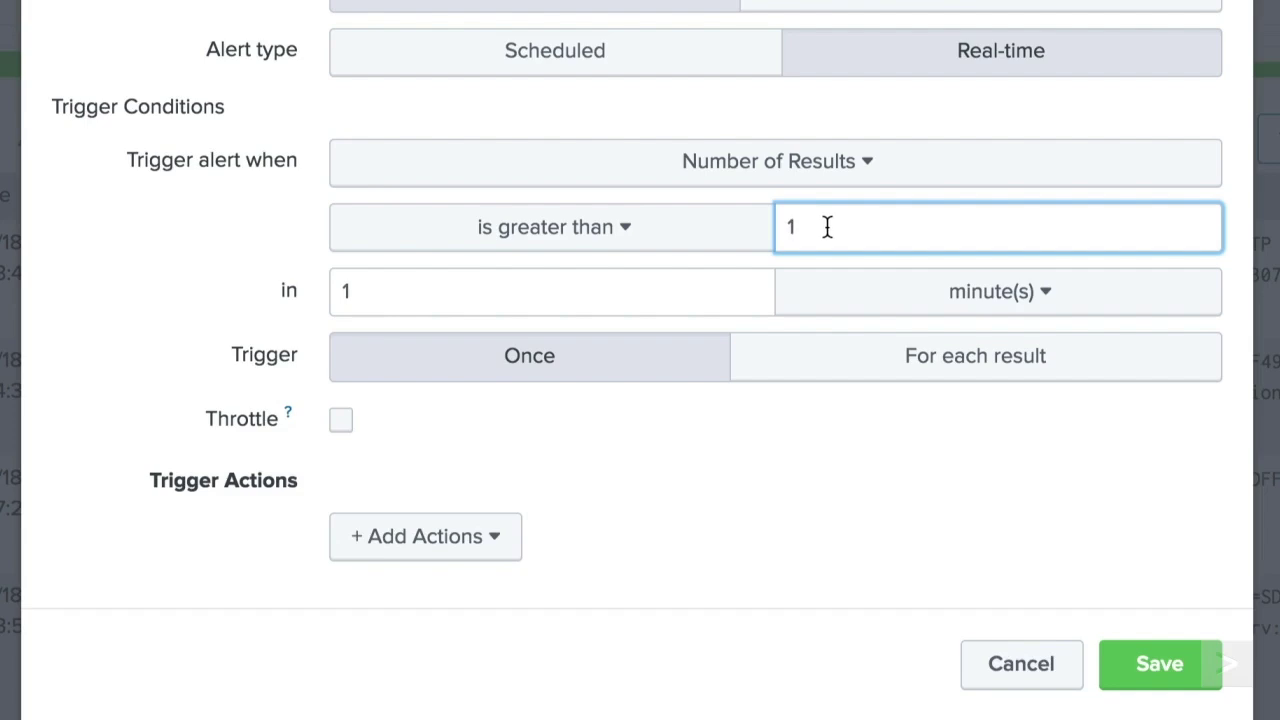
double_click(754, 280)
type("60")
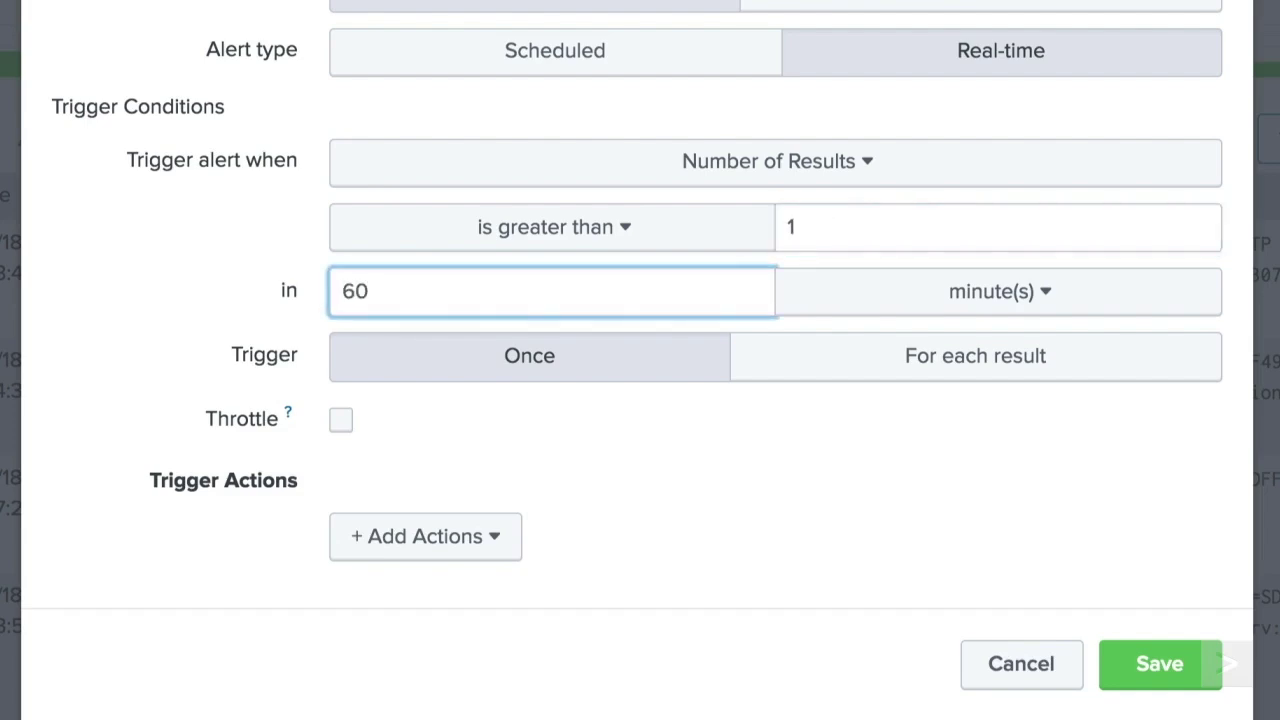
left_click(817, 314)
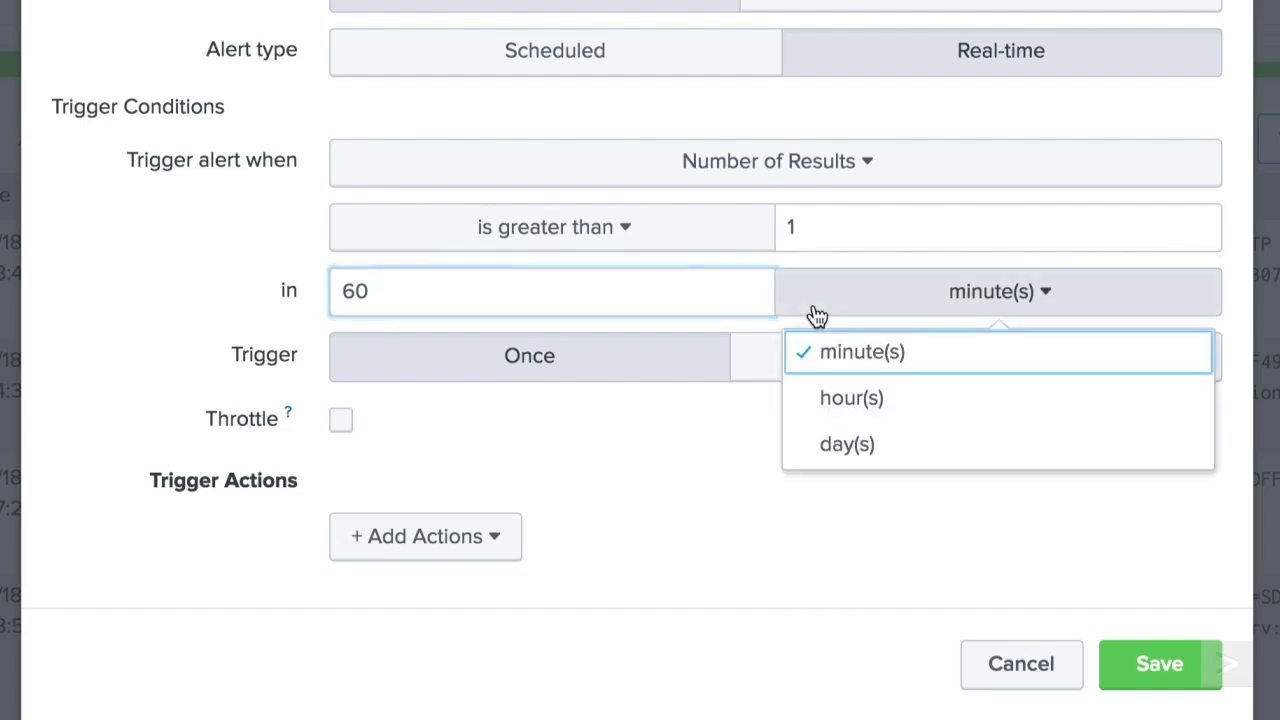
left_click(817, 314)
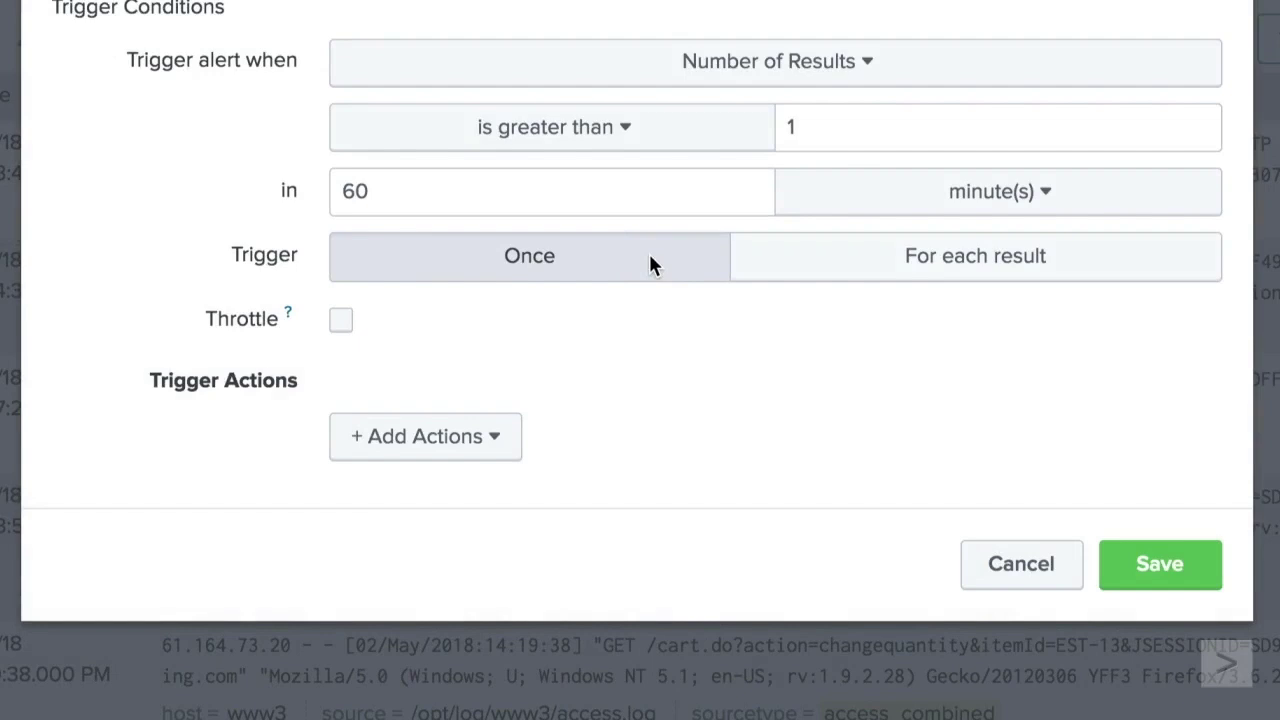
- Enable Throttle, keep the 60-second suppression, and open the + Add Actions list
left_click(341, 320)
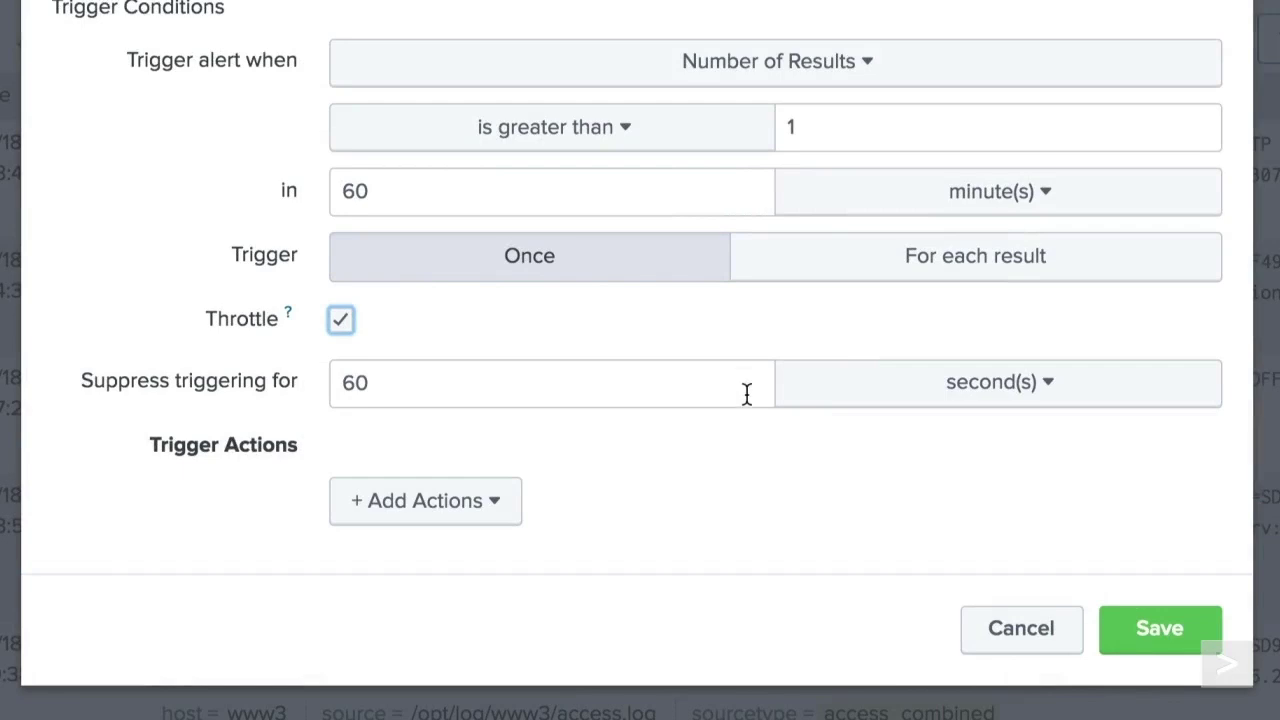
left_click(505, 510)
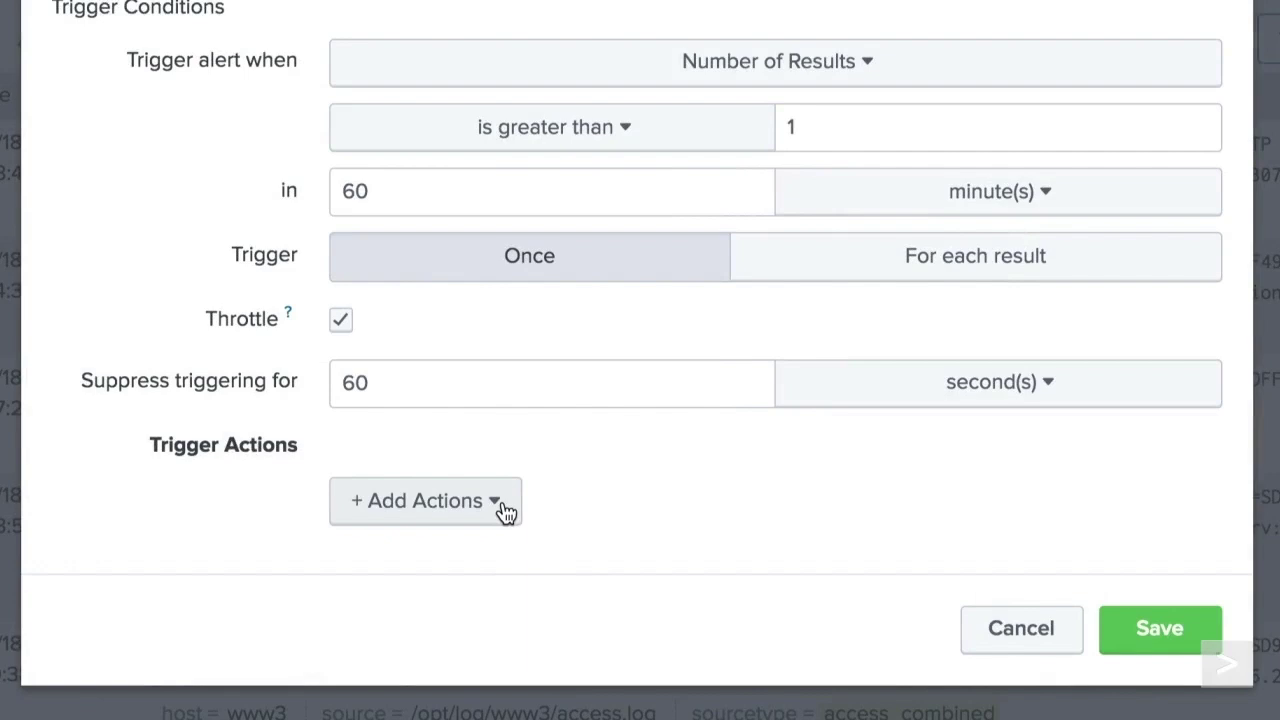
left_click(505, 510)
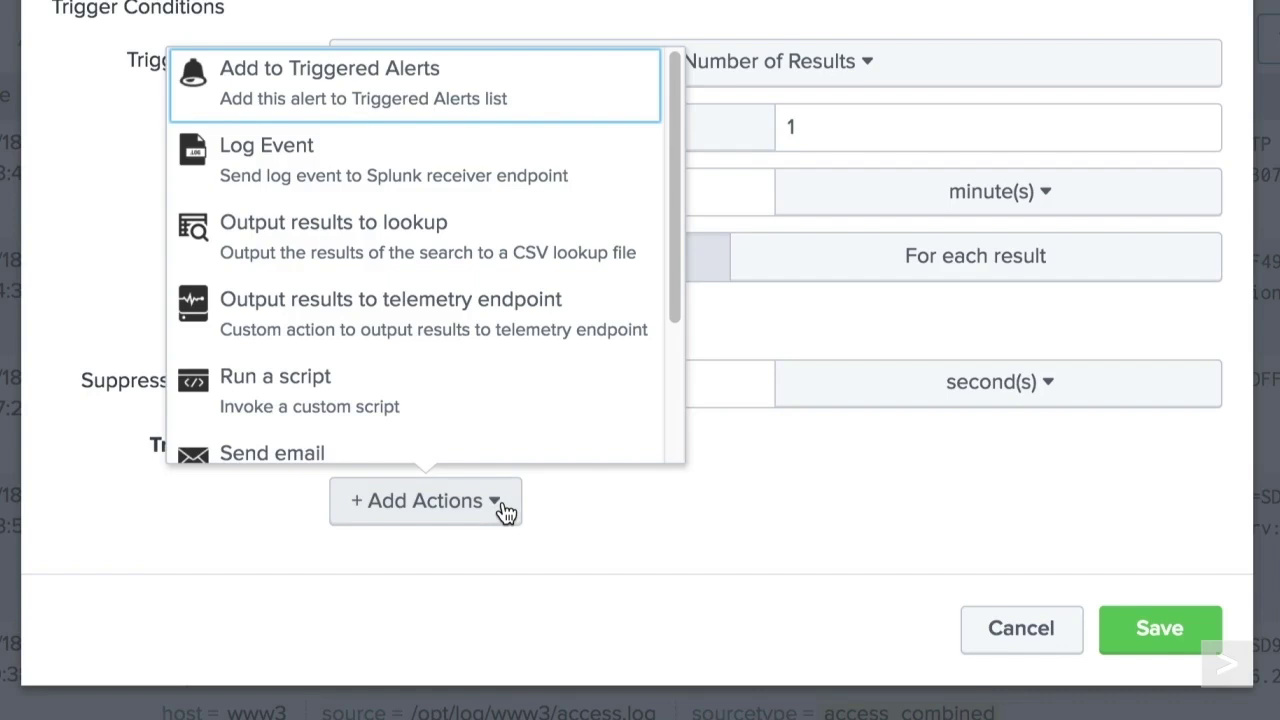
left_click(615, 112)
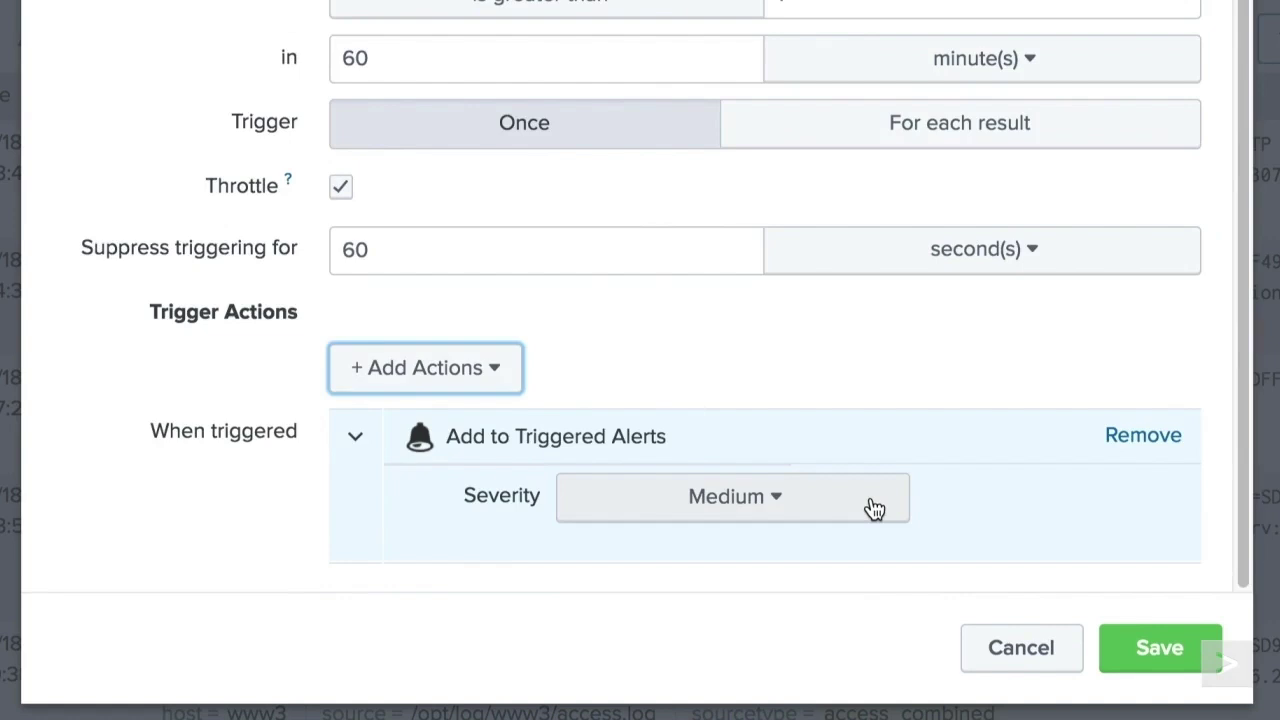
left_click(1109, 447)
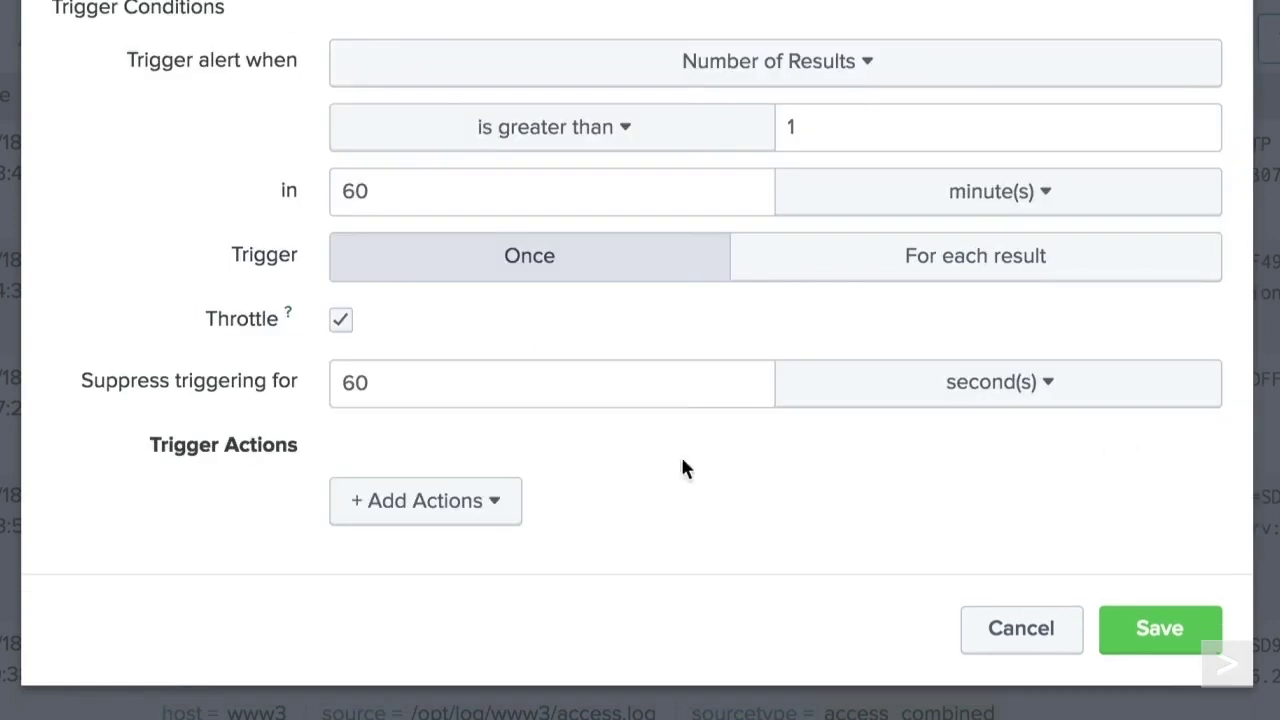
left_click(500, 502)
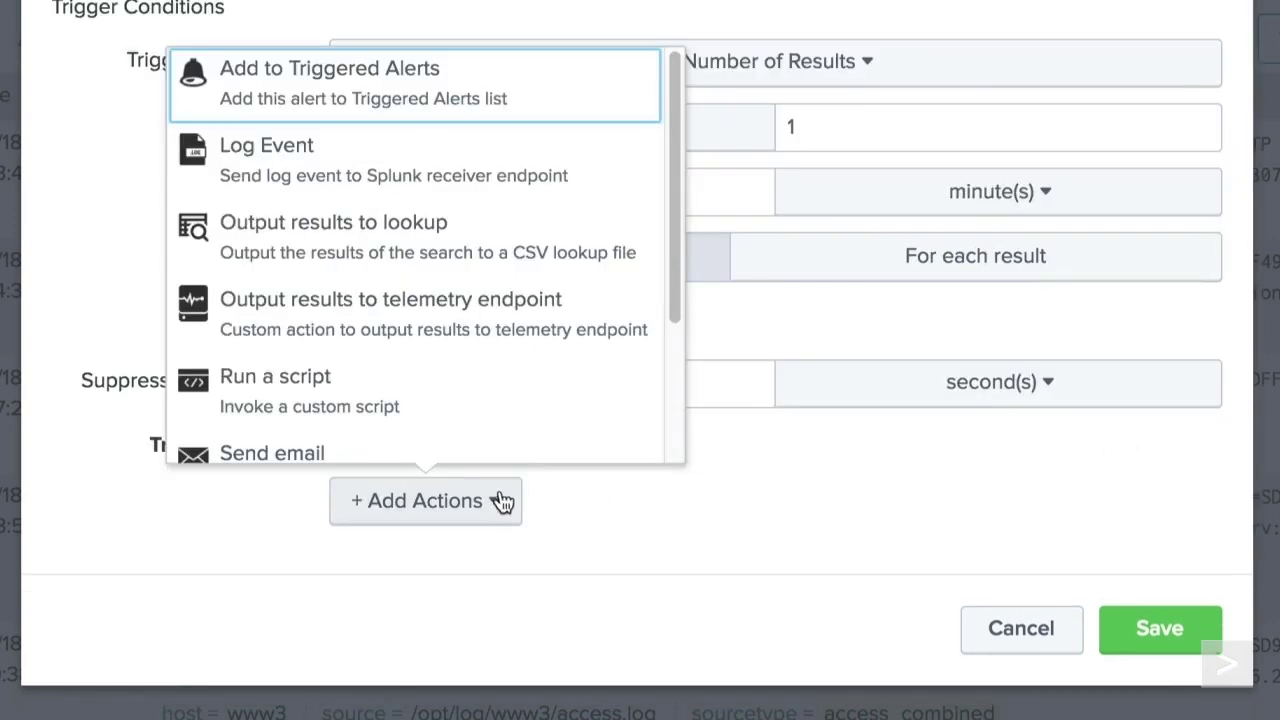
left_click(632, 190)
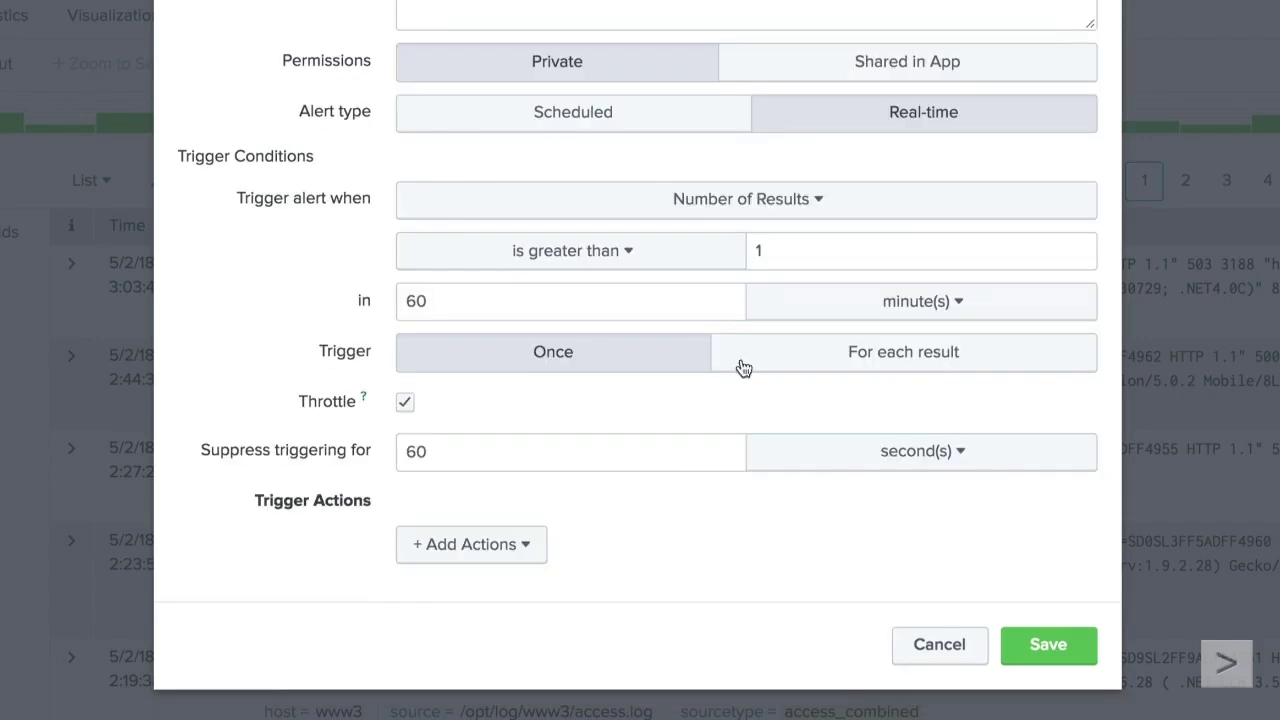
left_click(471, 544)
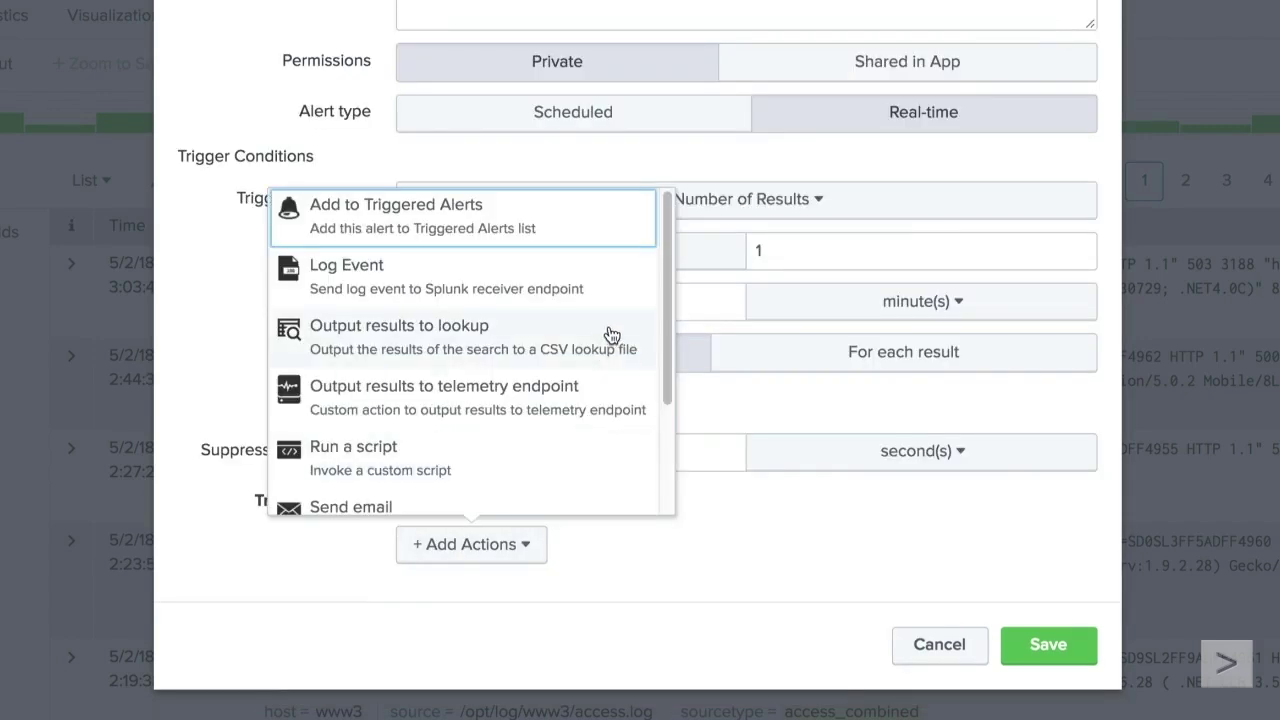
left_click(612, 334)
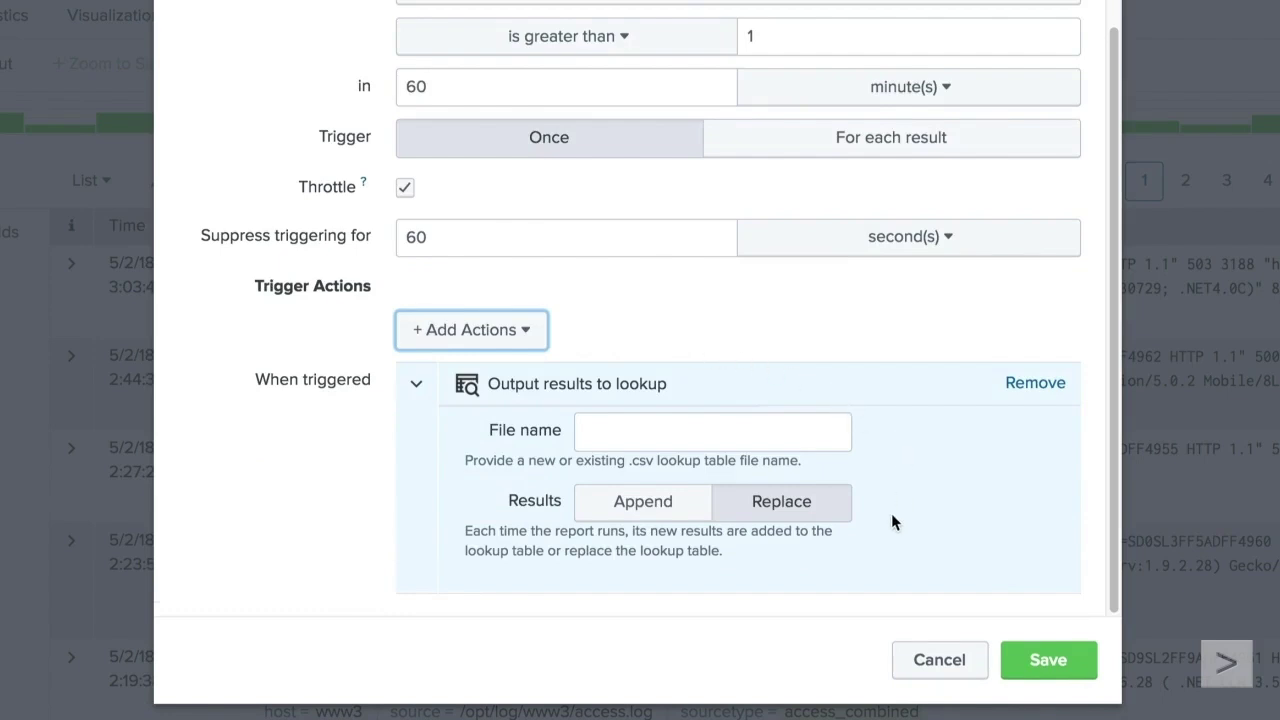
left_click(1050, 392)
left_click(537, 552)
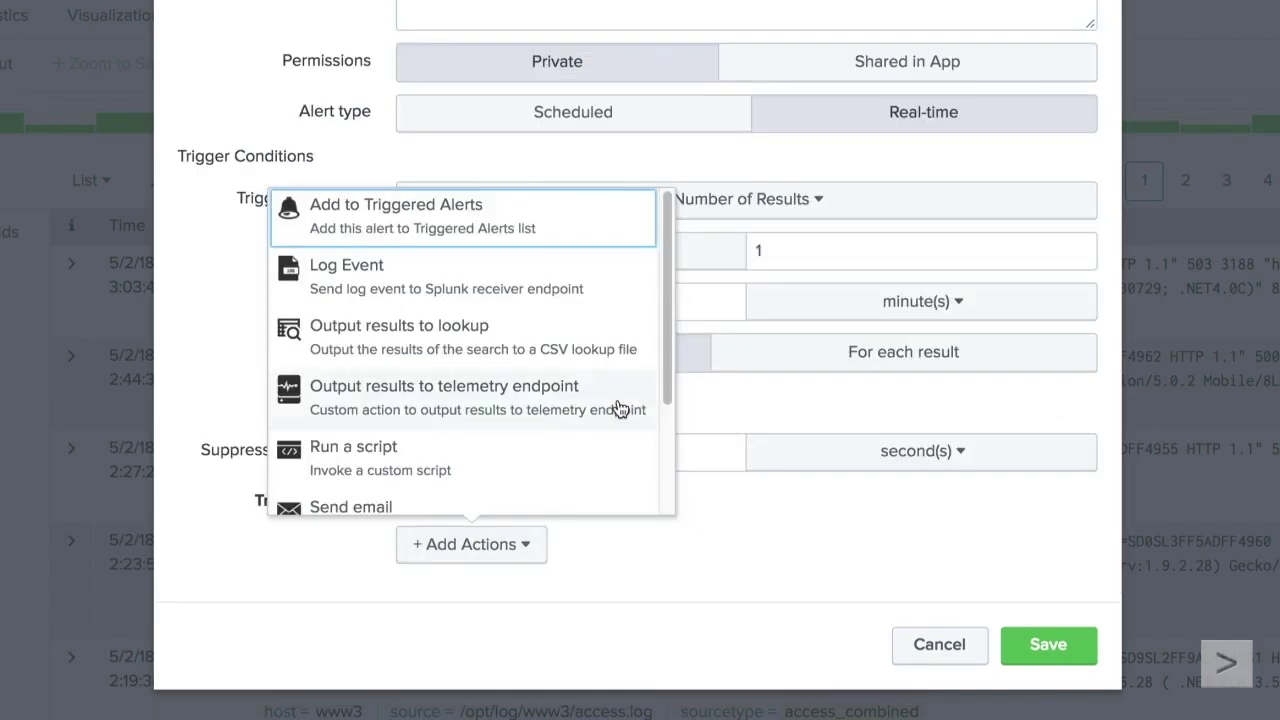
left_click(620, 408)
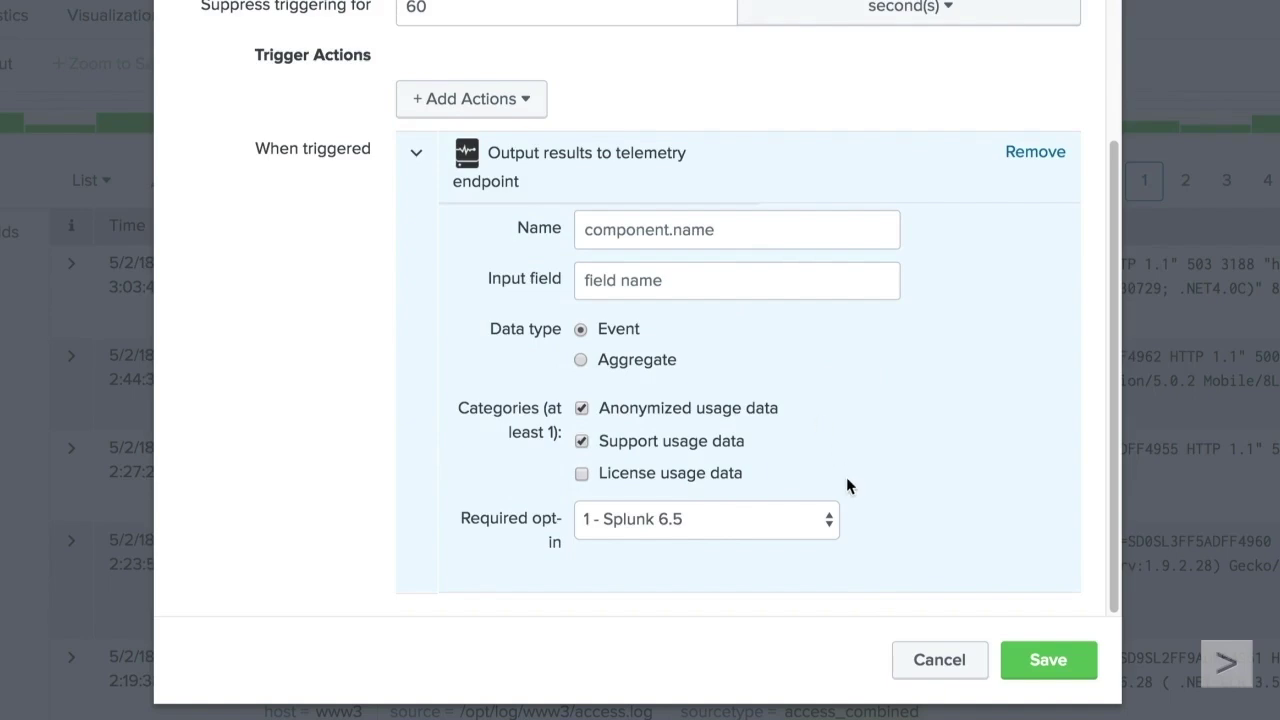
left_click(1040, 153)
left_click(525, 553)
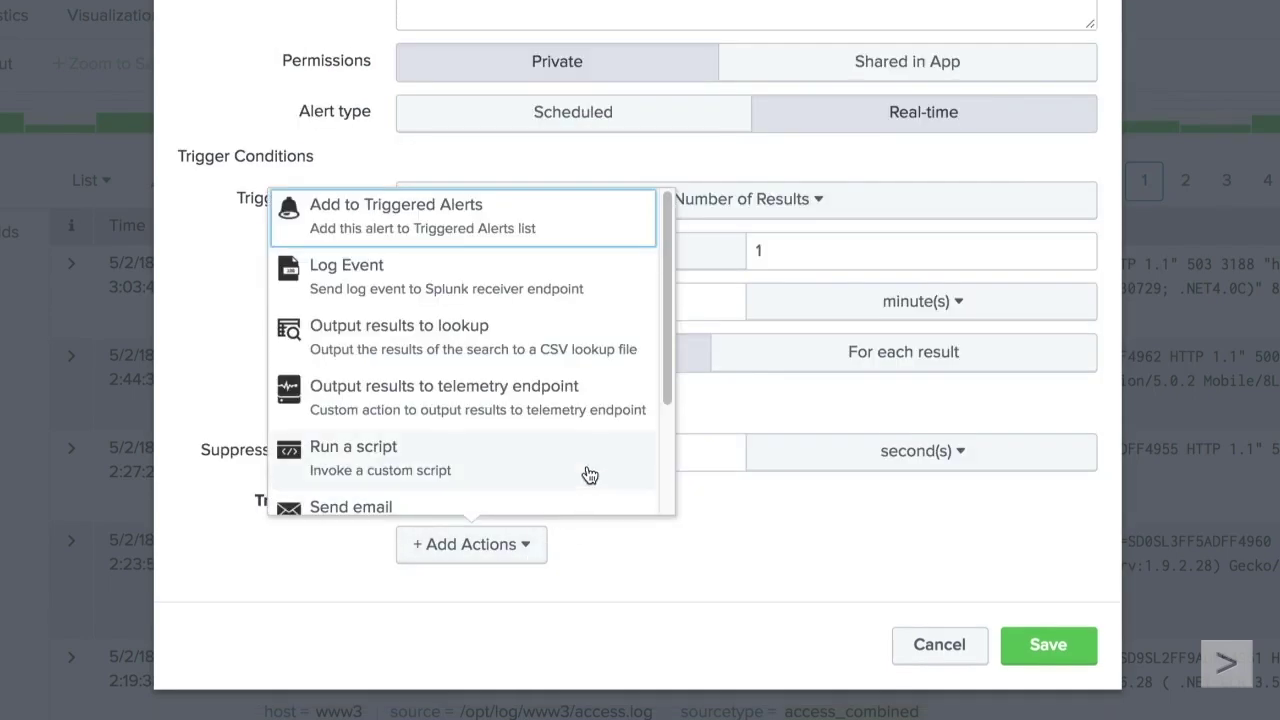
left_click(589, 475)
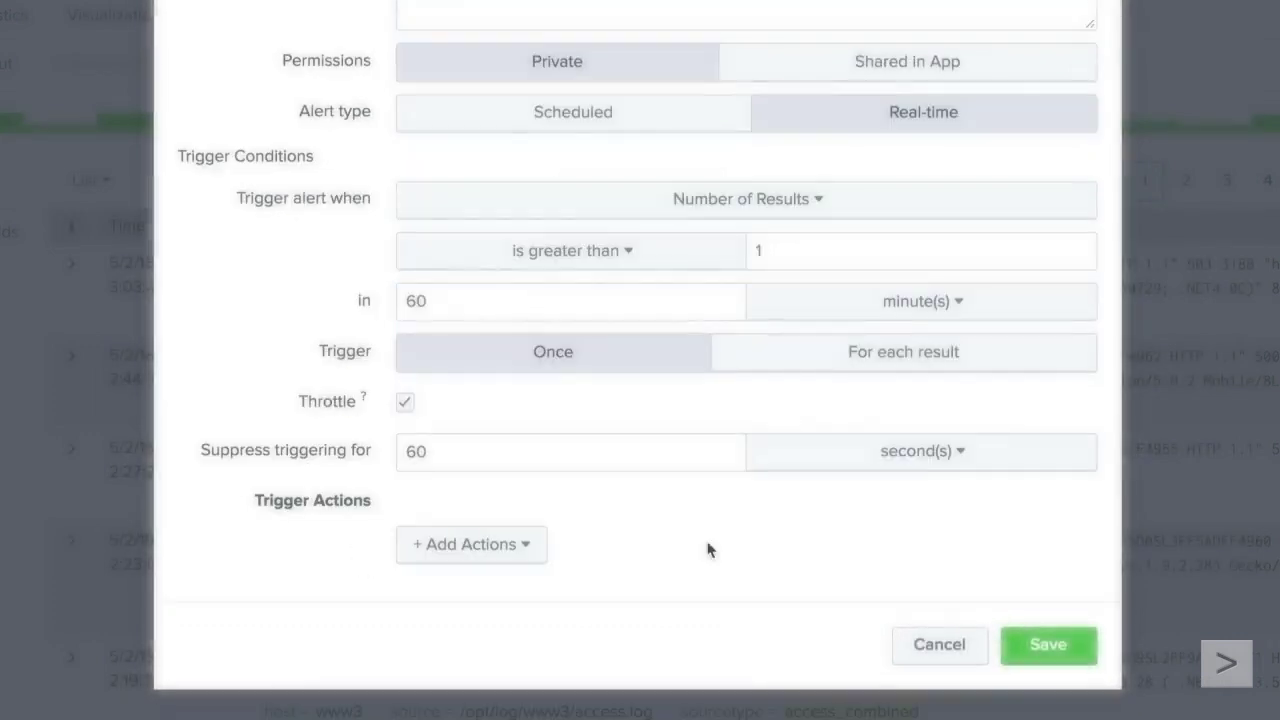
left_click(471, 544)
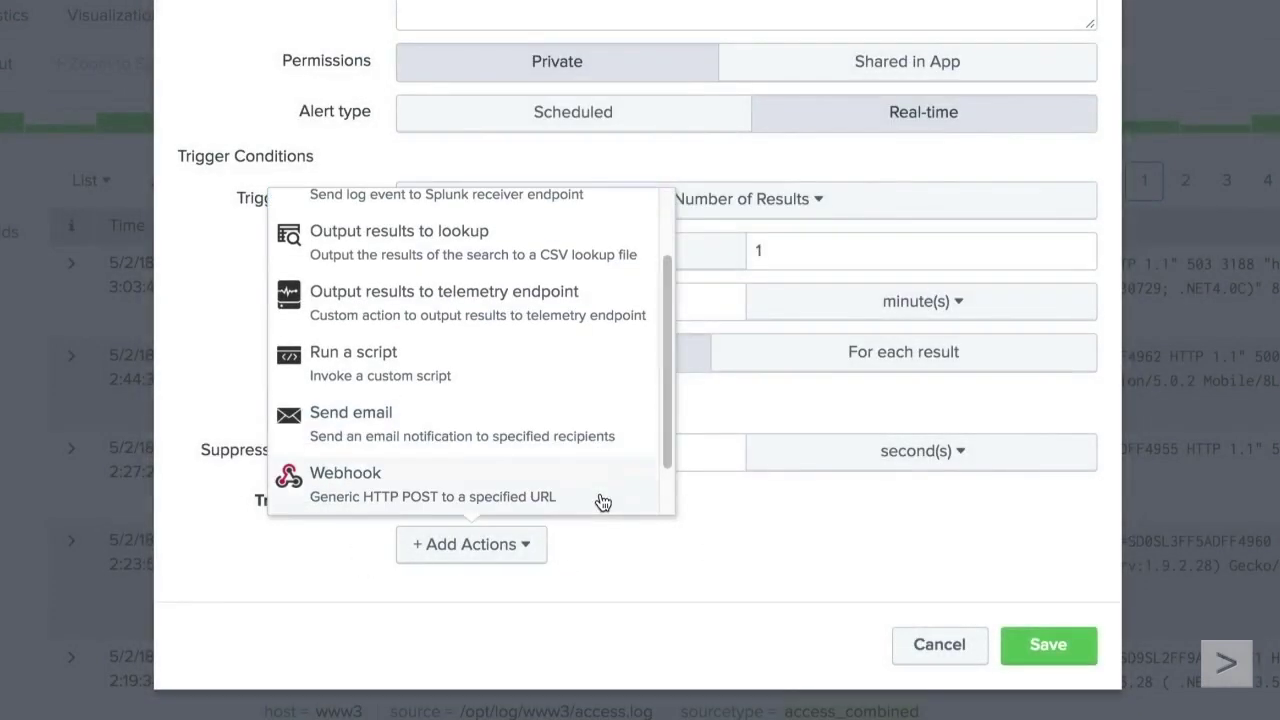
left_click(630, 426)
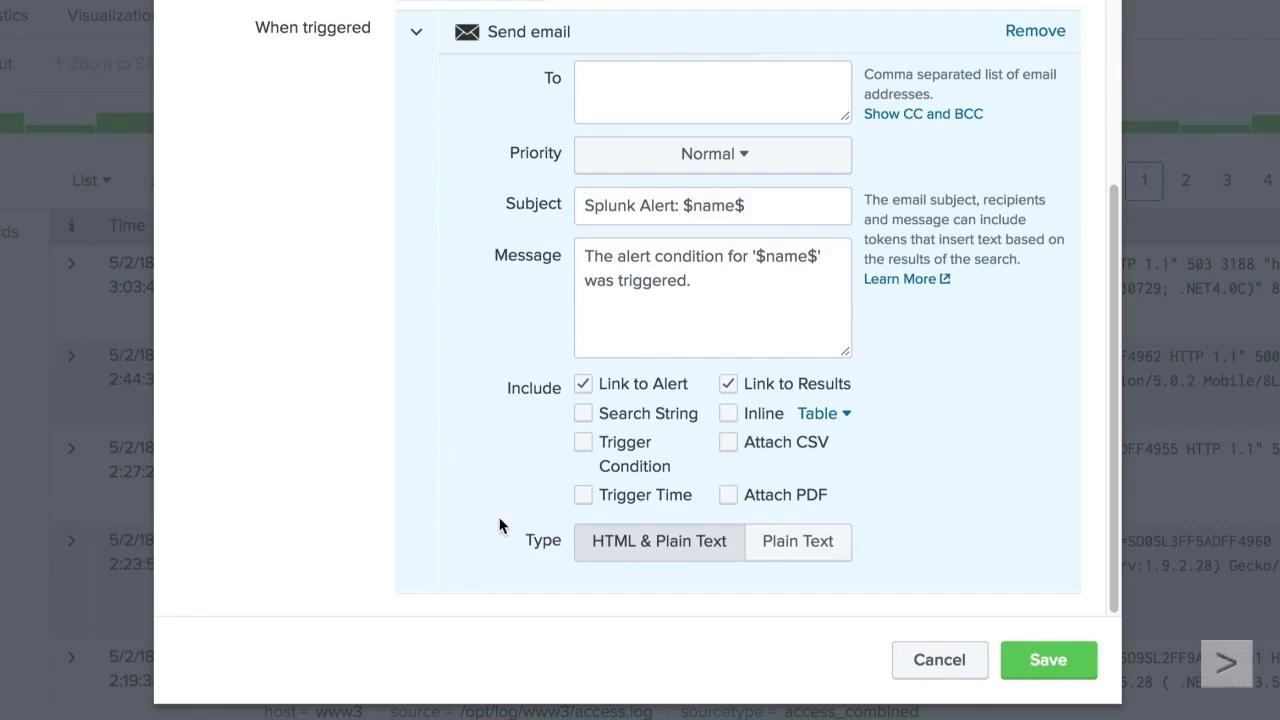
left_click(1008, 31)
left_click(530, 552)
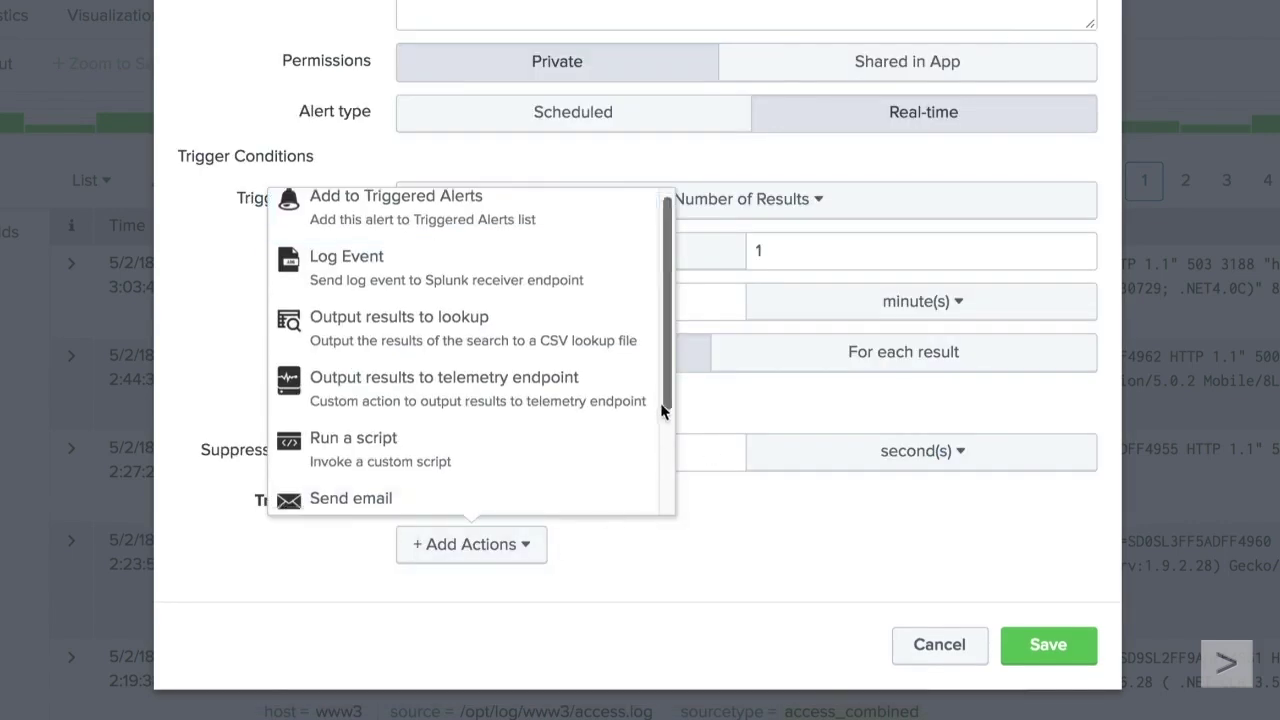
scroll(655, 415, "down", 3)
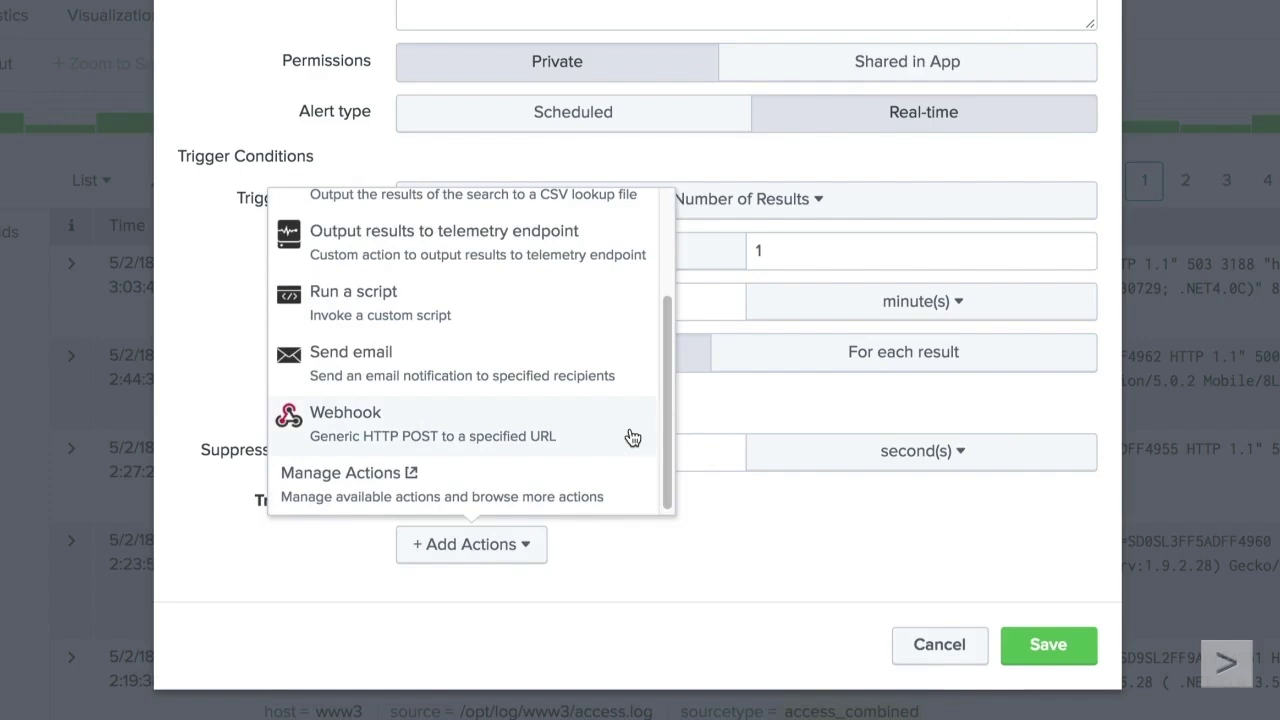
left_click(632, 437)
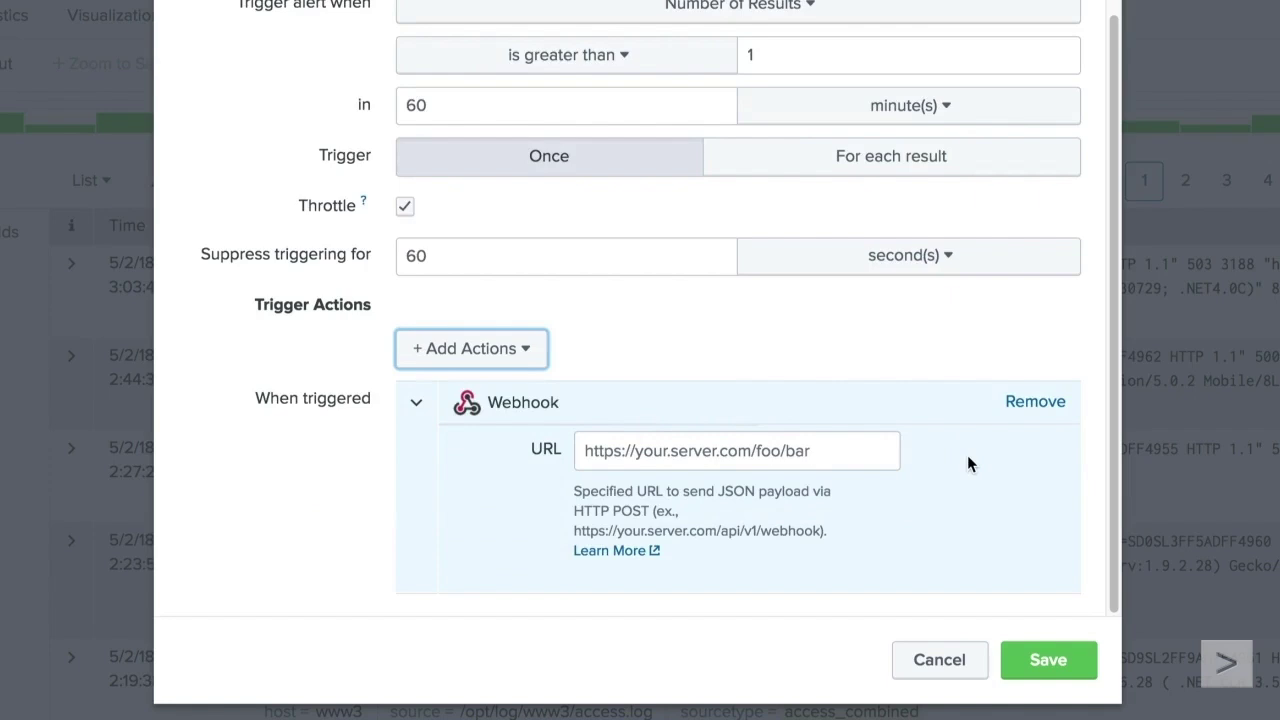
left_click(1035, 401)
left_click(535, 545)
scroll(650, 450, "down", 3)
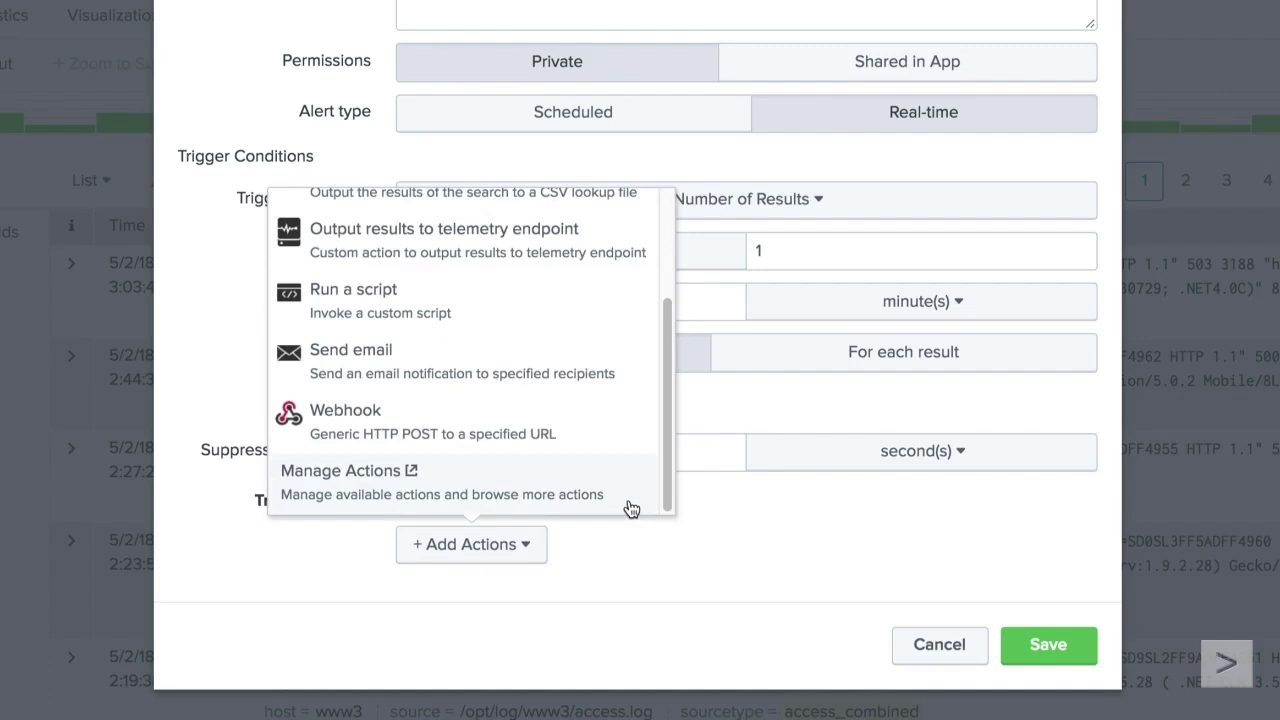
left_click(632, 509)
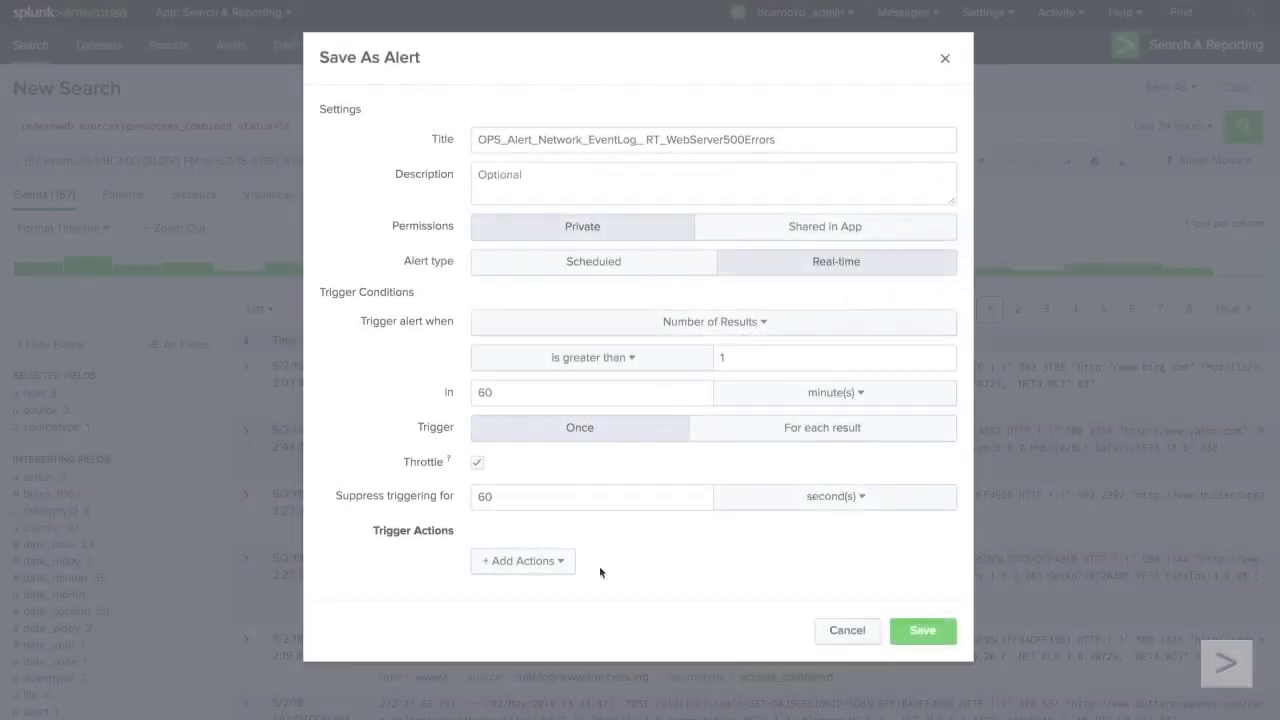
left_click(562, 560)
left_click(515, 346)
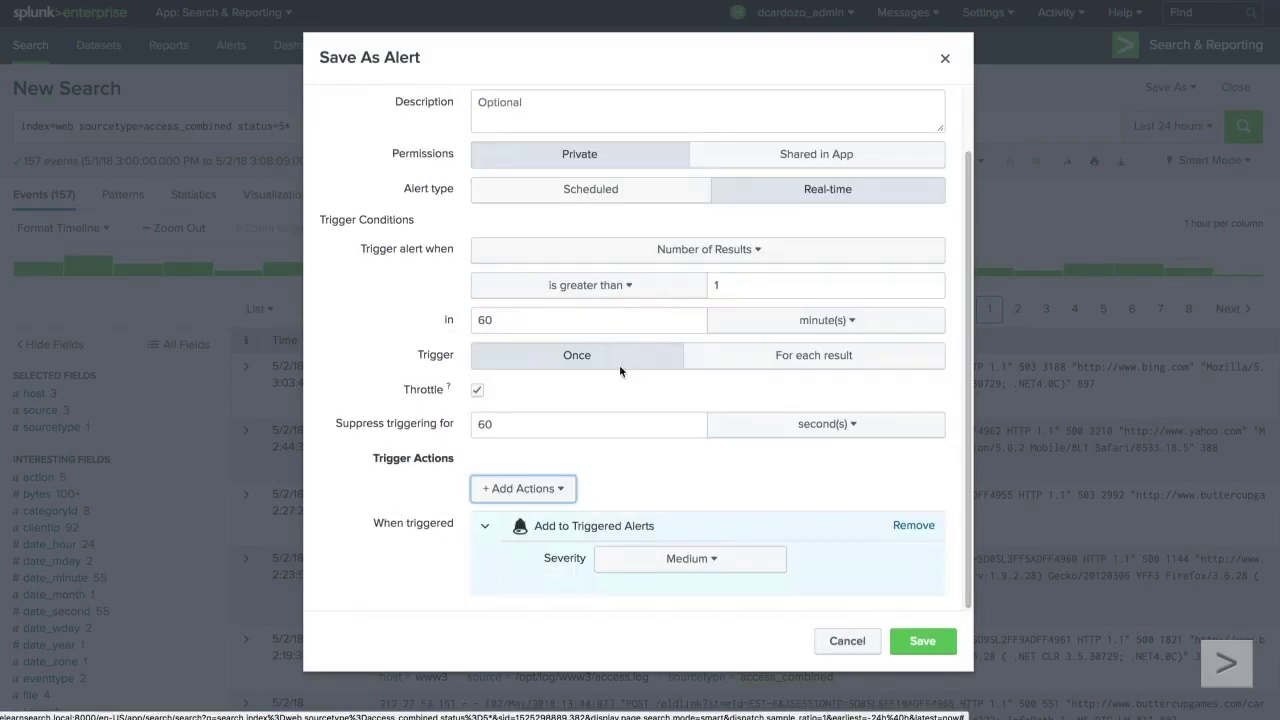
left_click(948, 642)
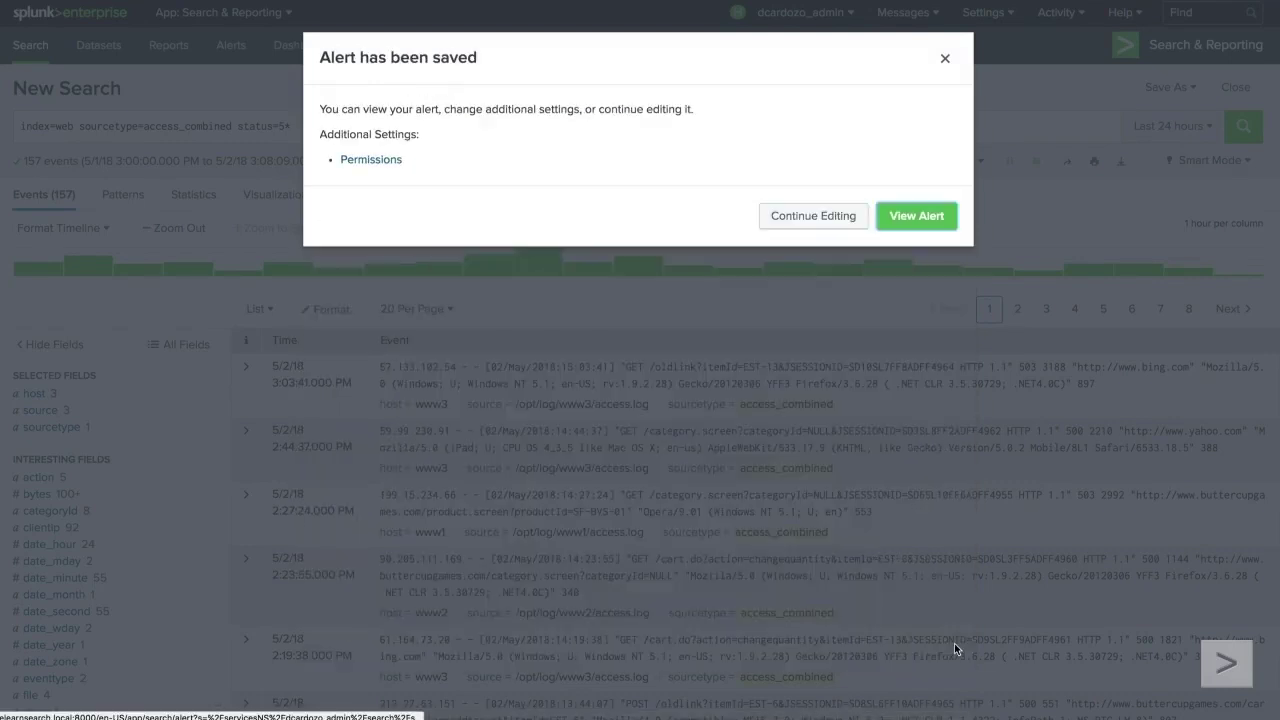
left_click(905, 230)
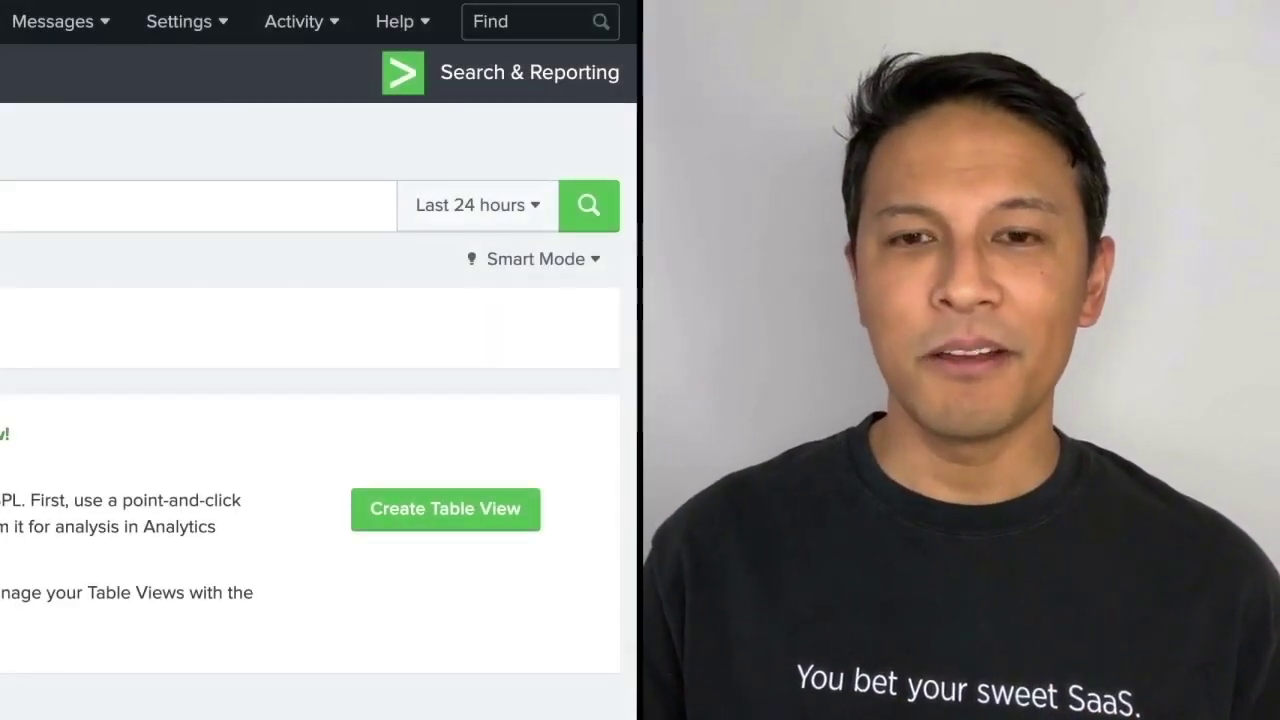
- Open Triggered Alerts from the Activity menu
left_click(294, 21)
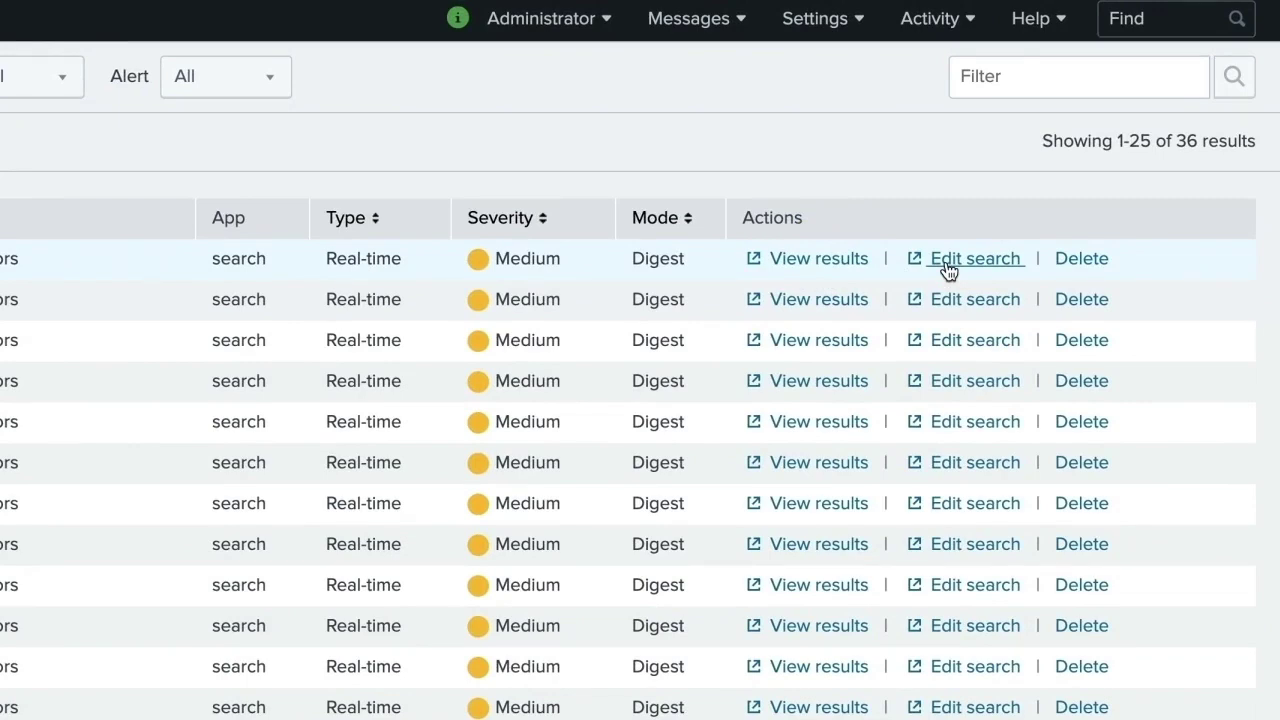
- Open Searches, reports, and alerts, switch to Search & Reporting's Alerts tab, and expand the WebServer500Errors alert
left_click(826, 30)
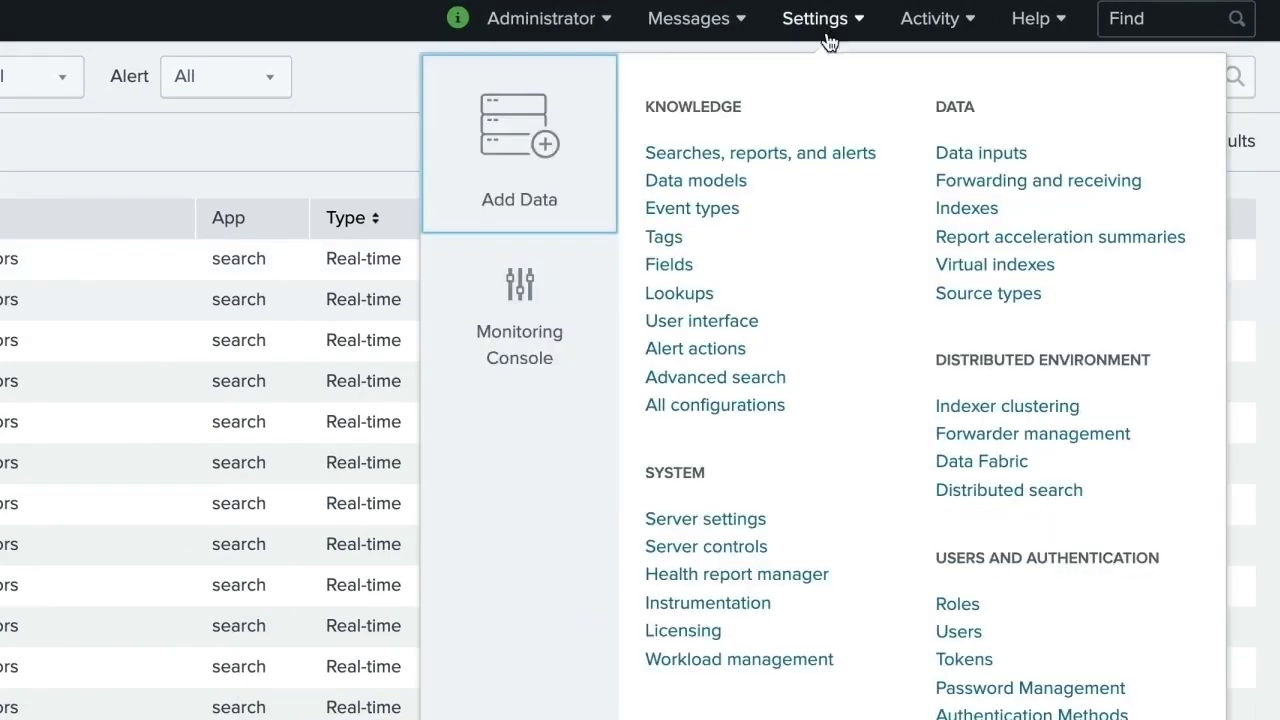
left_click(791, 153)
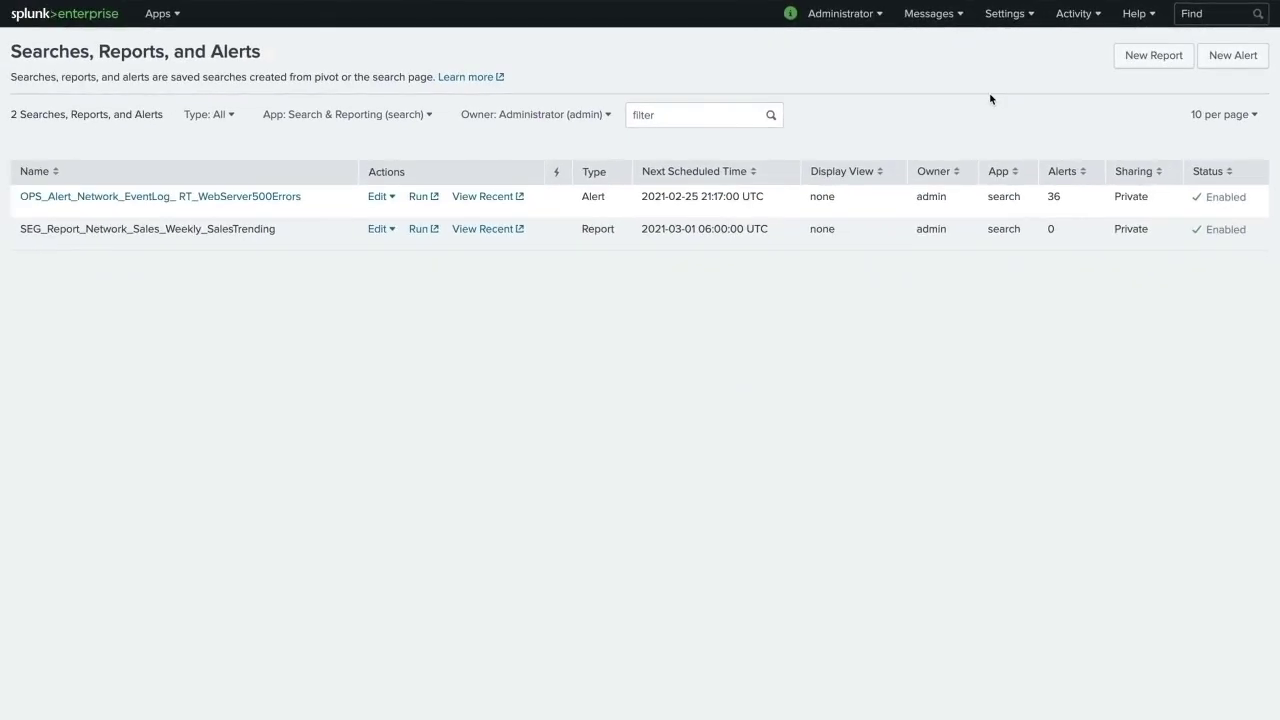
left_click(168, 13)
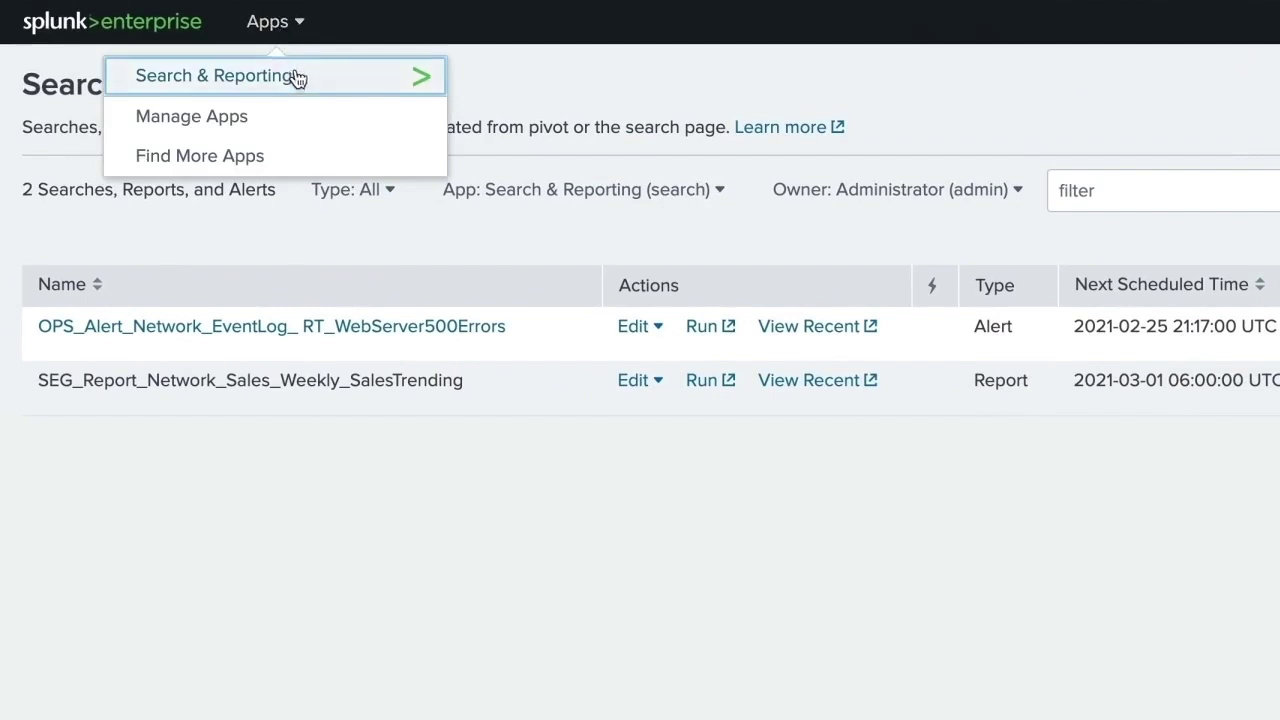
left_click(175, 46)
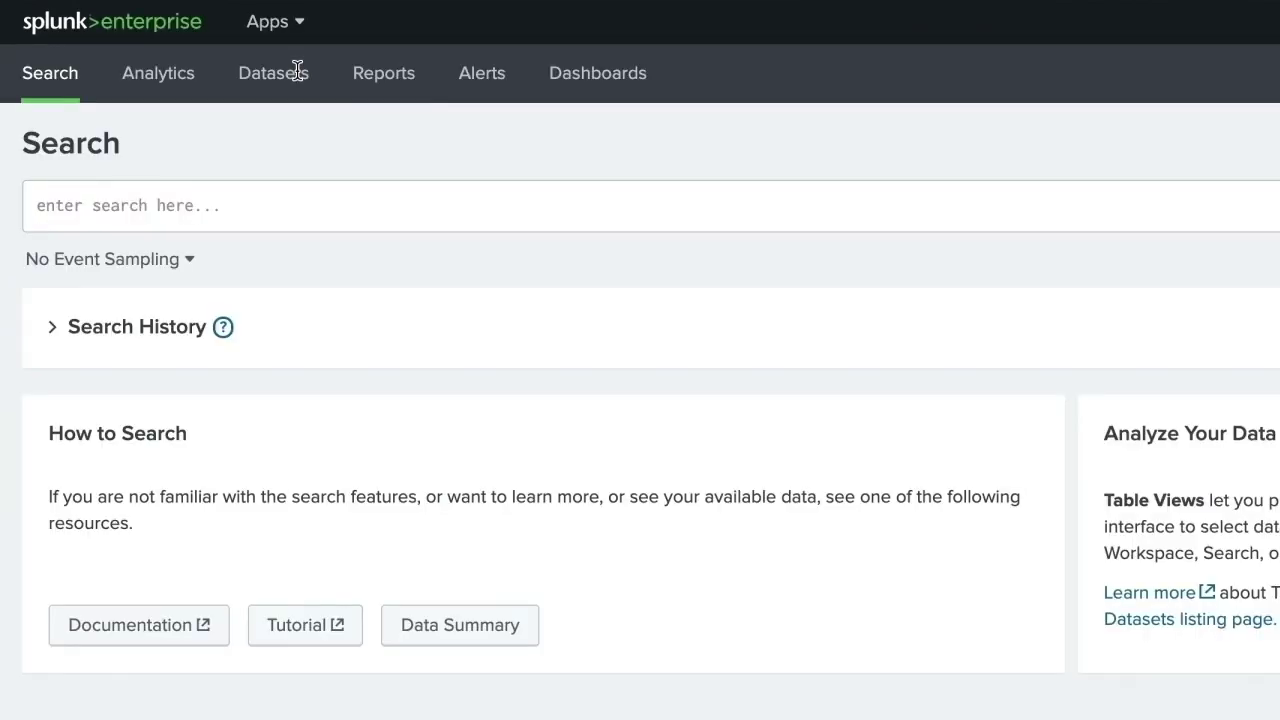
left_click(490, 76)
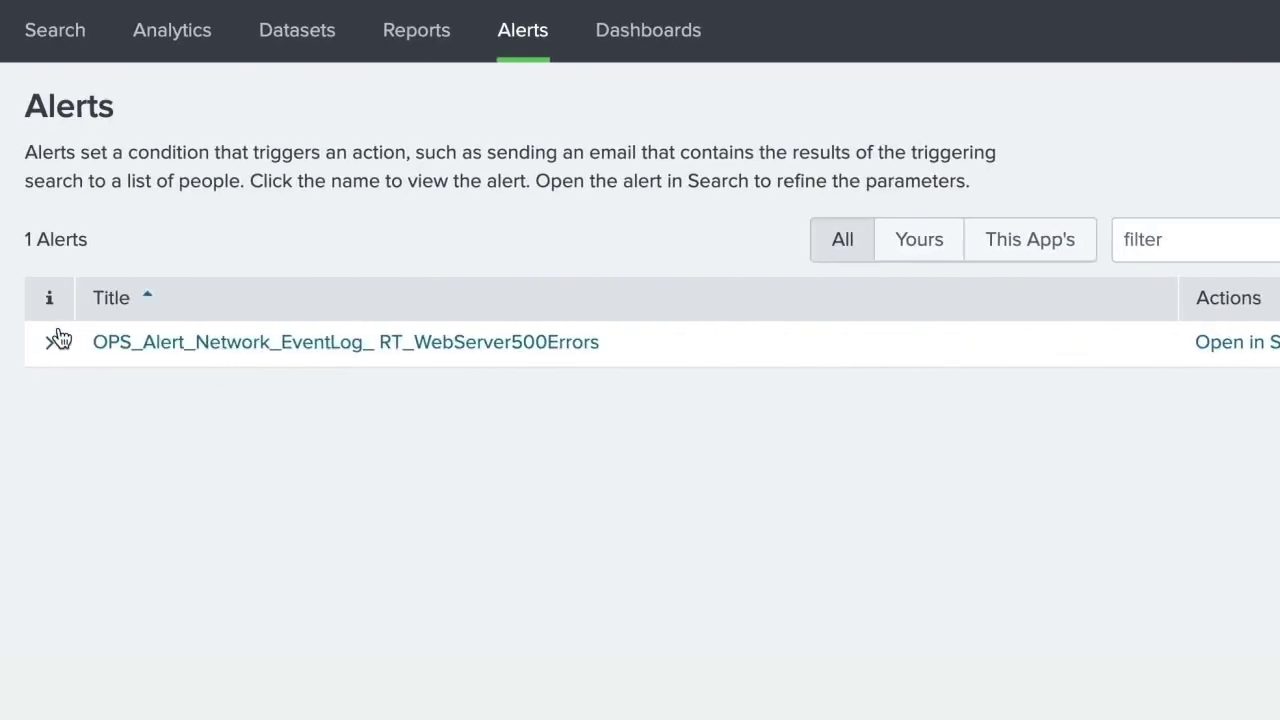
left_click(52, 342)
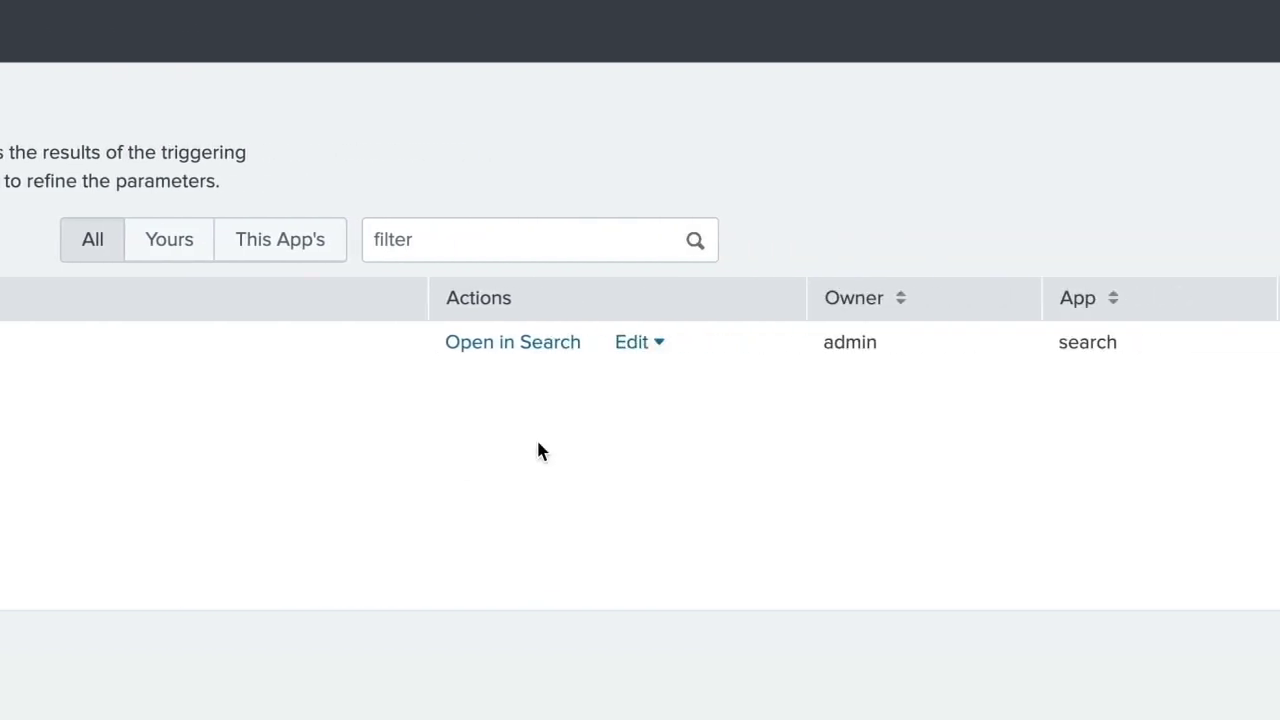
- Edit the alert's permissions so Display For is set to App
left_click(641, 345)
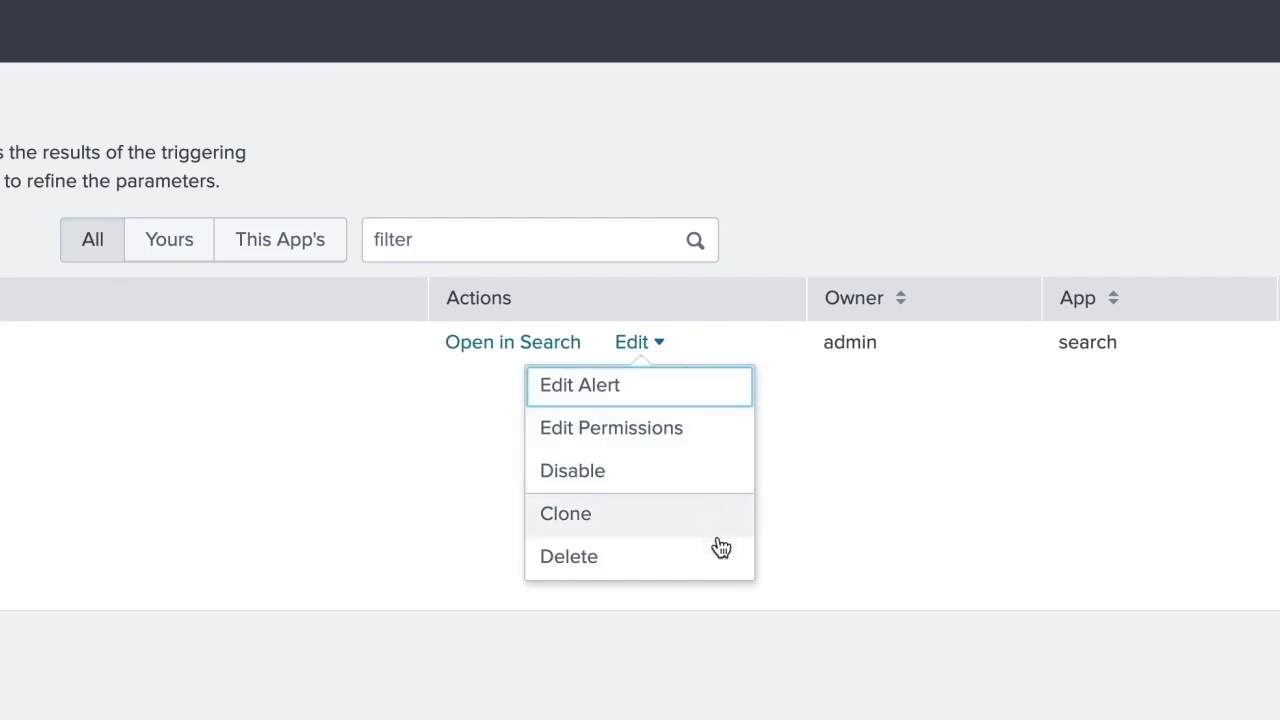
left_click(724, 441)
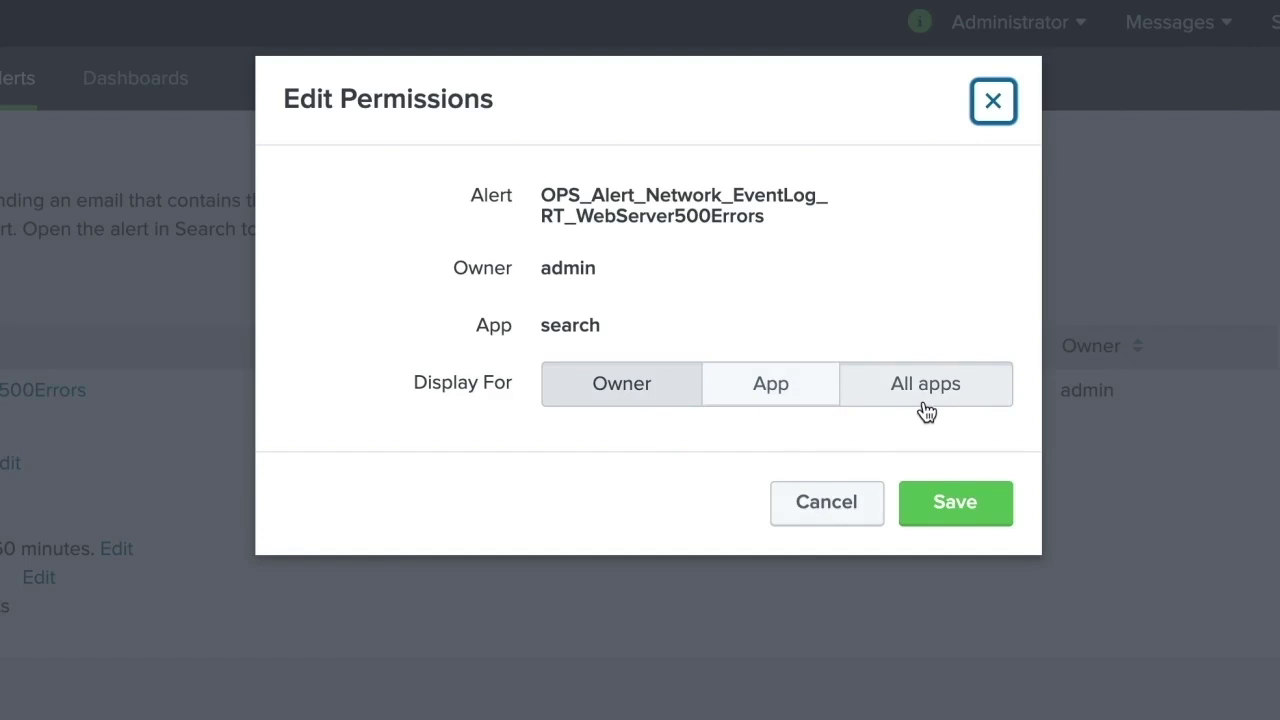
left_click(786, 400)
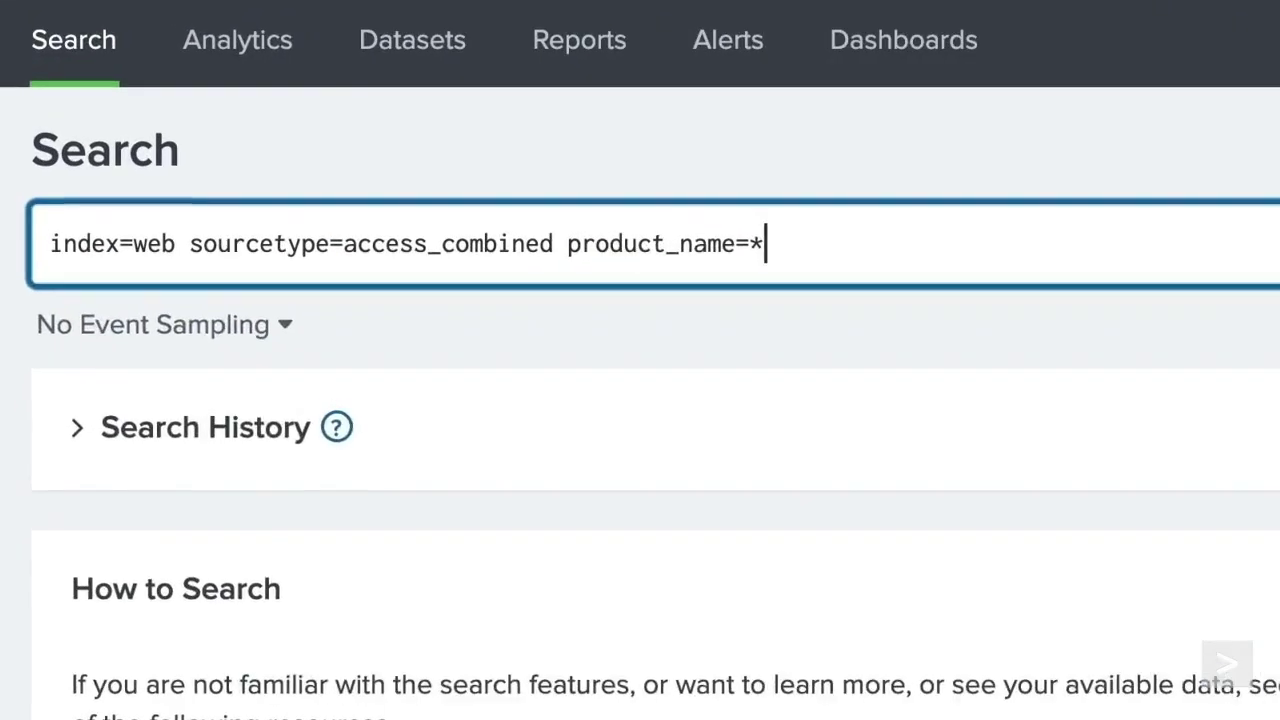
- Append | fields product_name price on a new line and run the search
key("shift+Return")
type("| fields ")
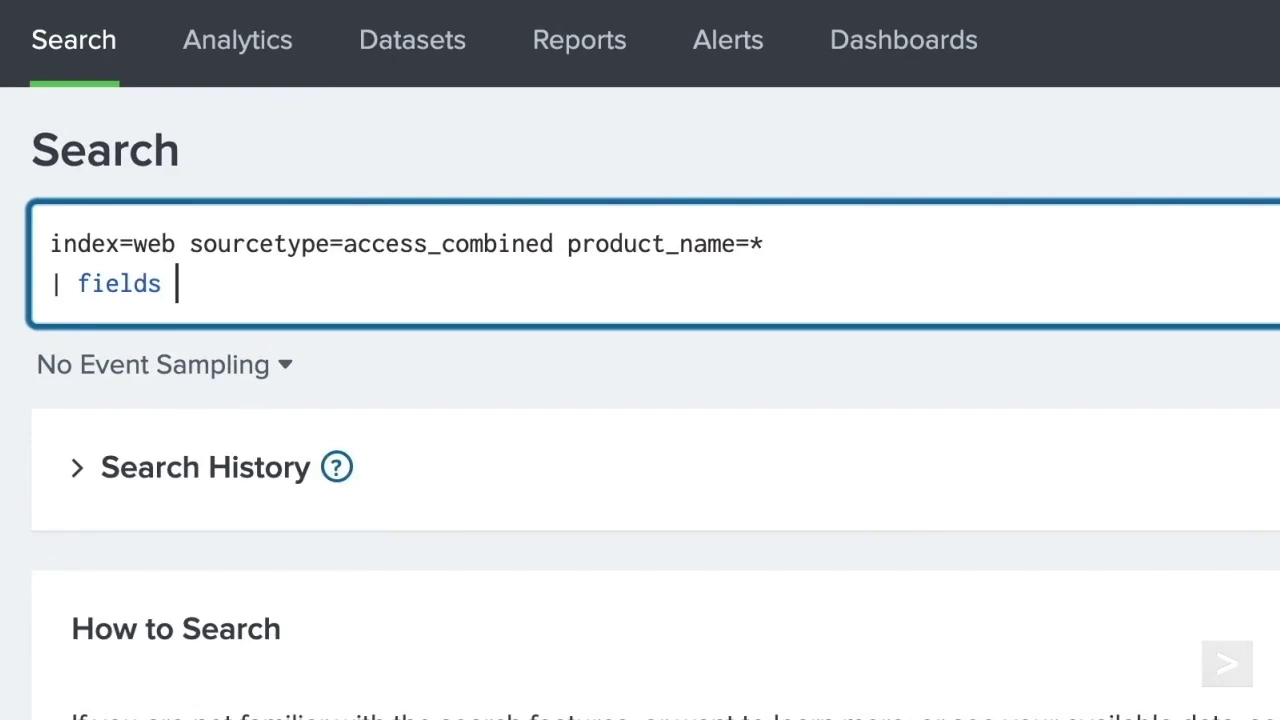
type("product_name pri")
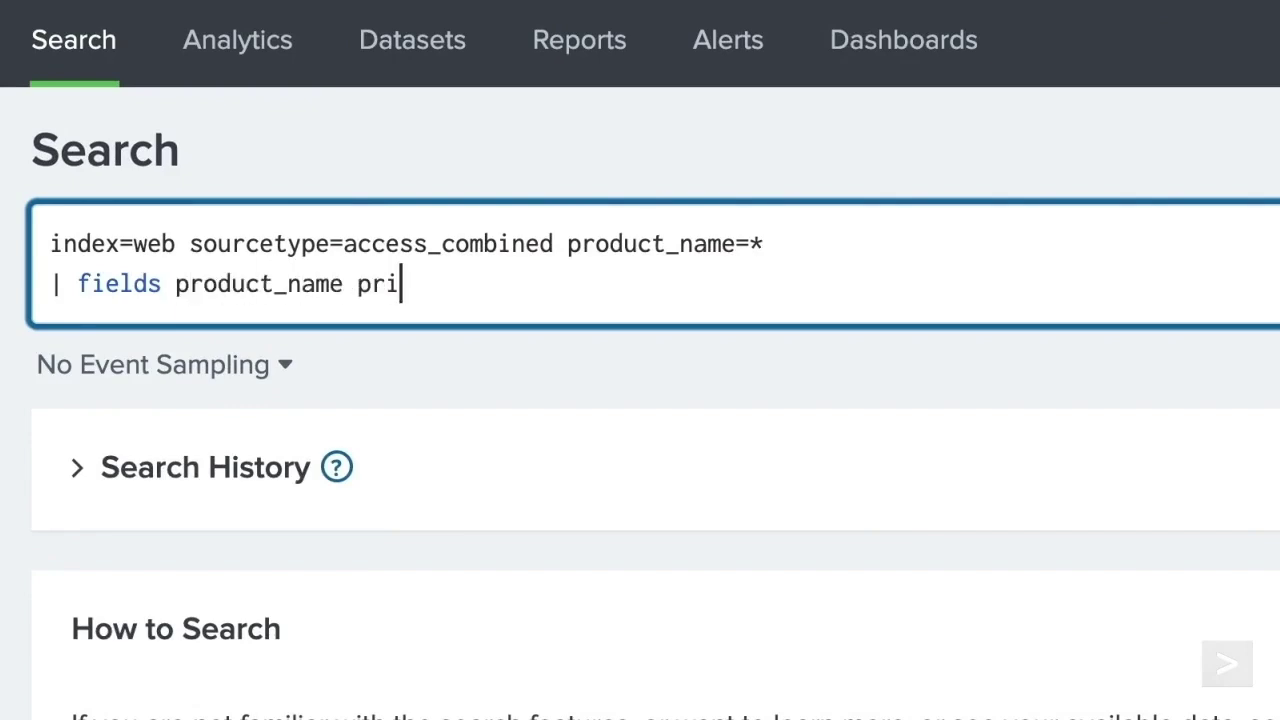
type("ce")
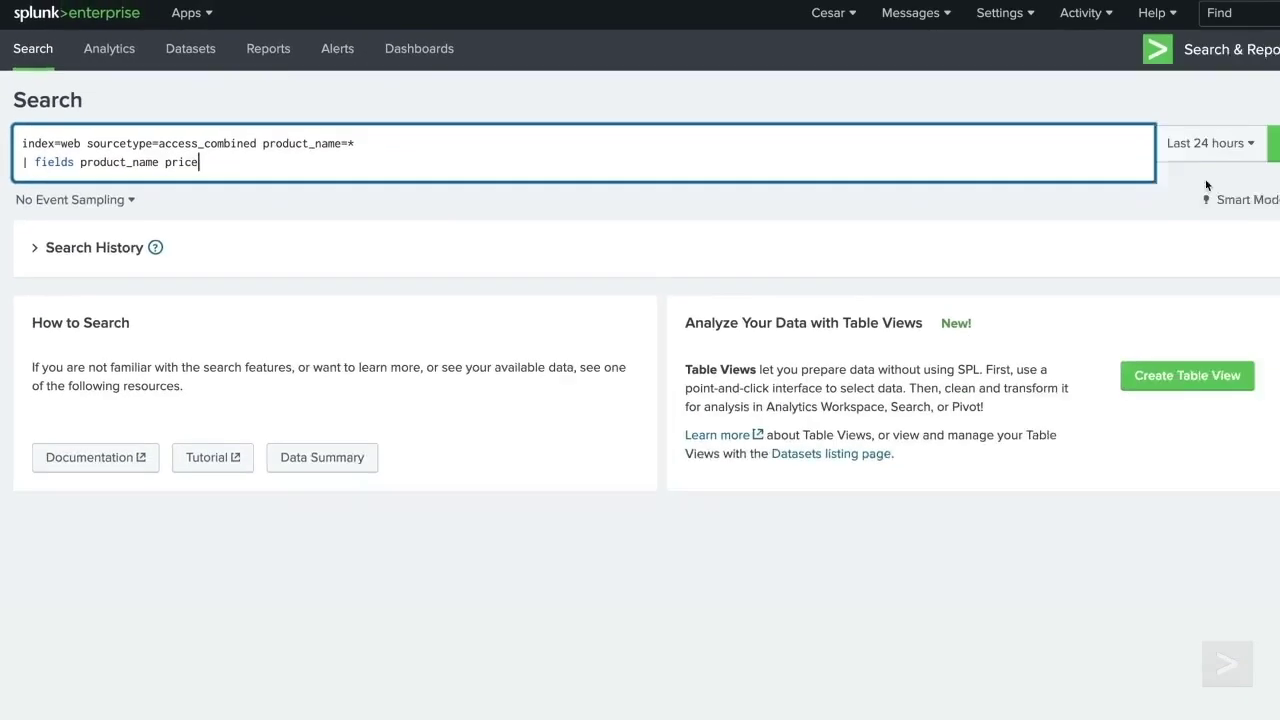
left_click(1243, 143)
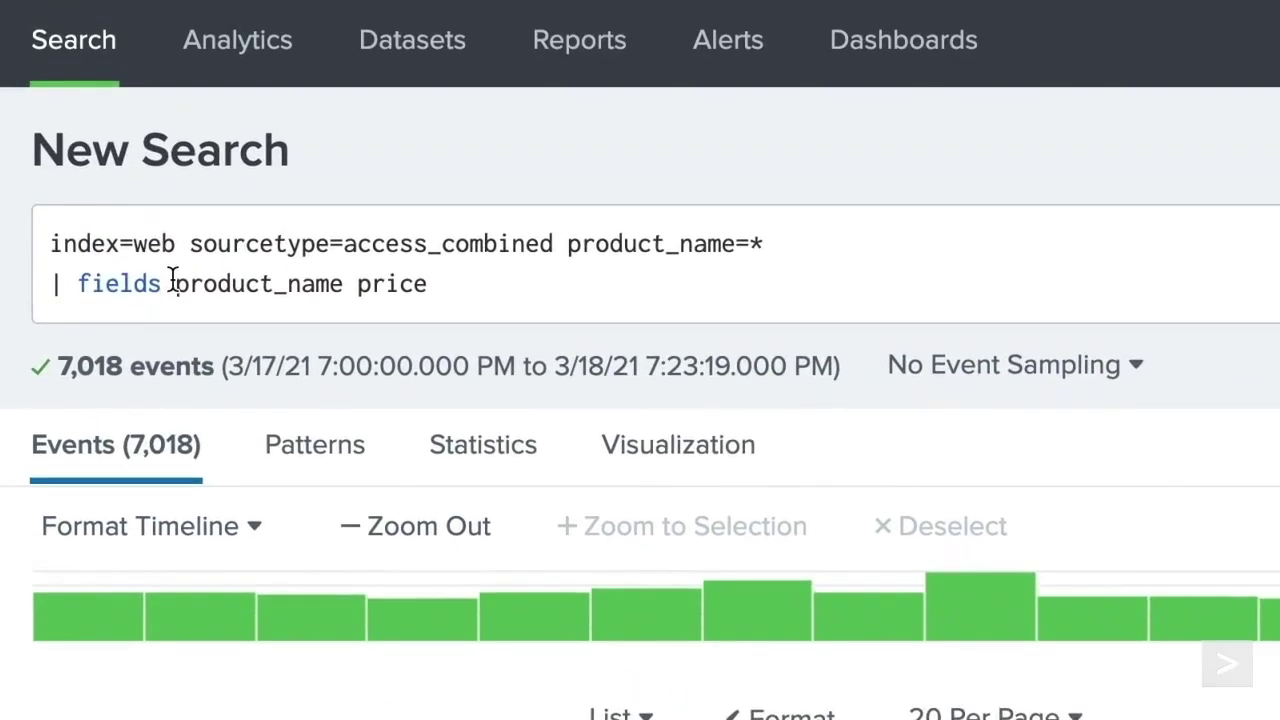
- Change it to | fields - product_name price and rerun to exclude those fields
left_click(172, 283)
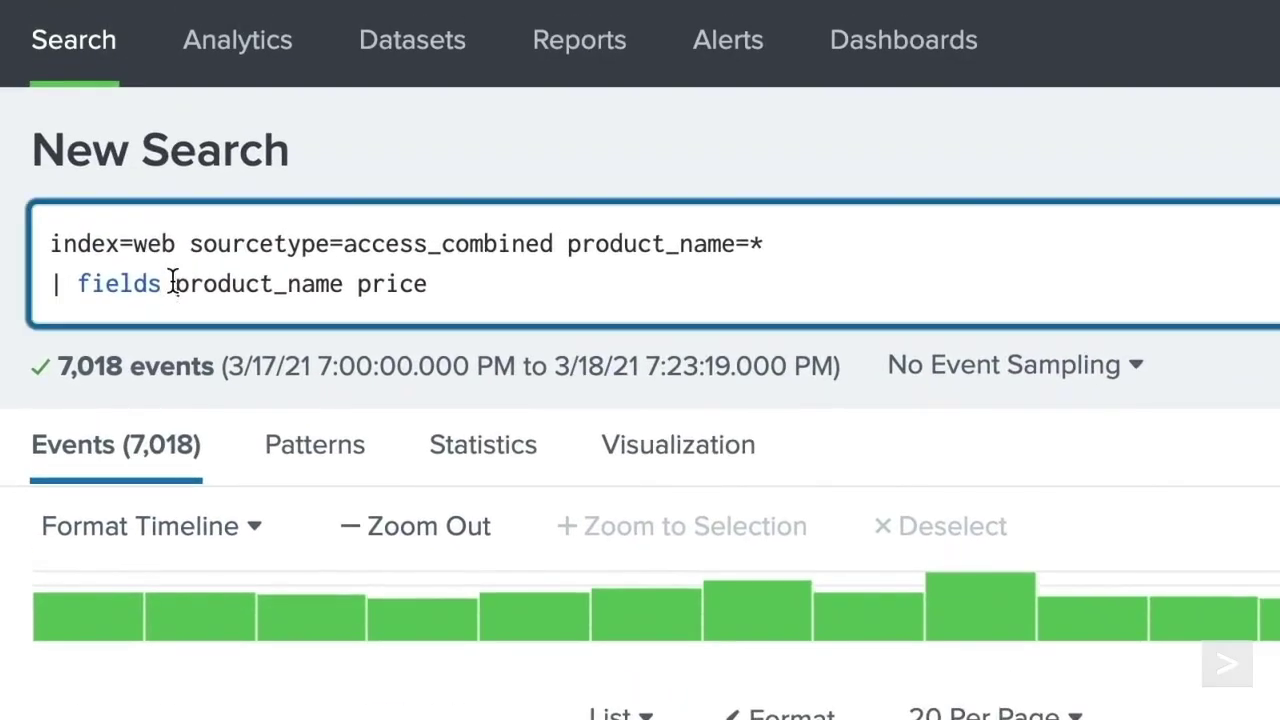
type("-")
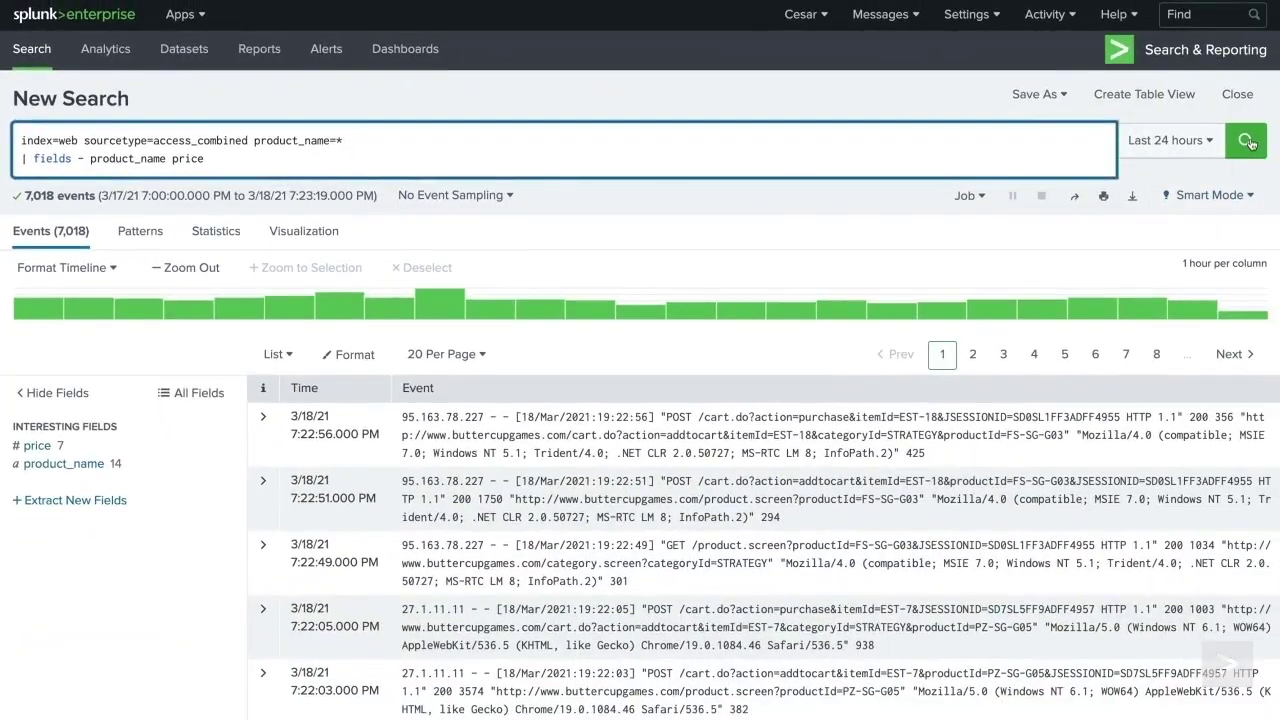
left_click(1247, 141)
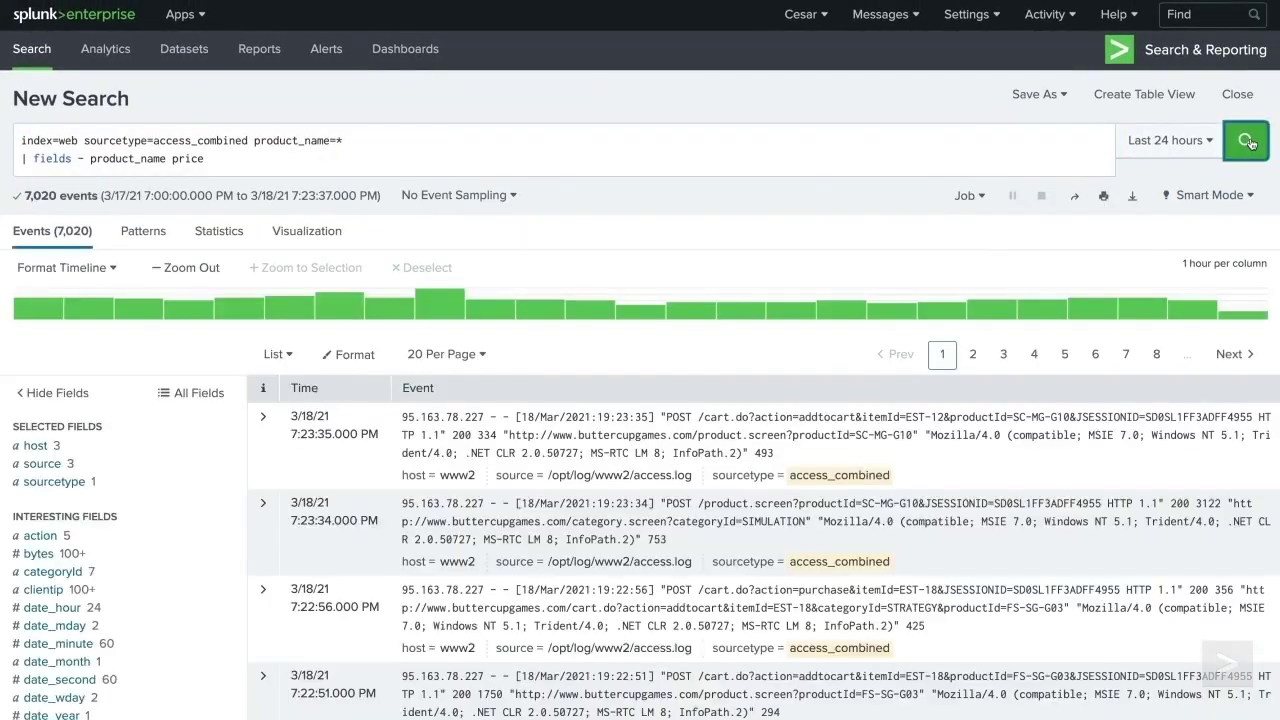
scroll(1250, 143, "down", 3)
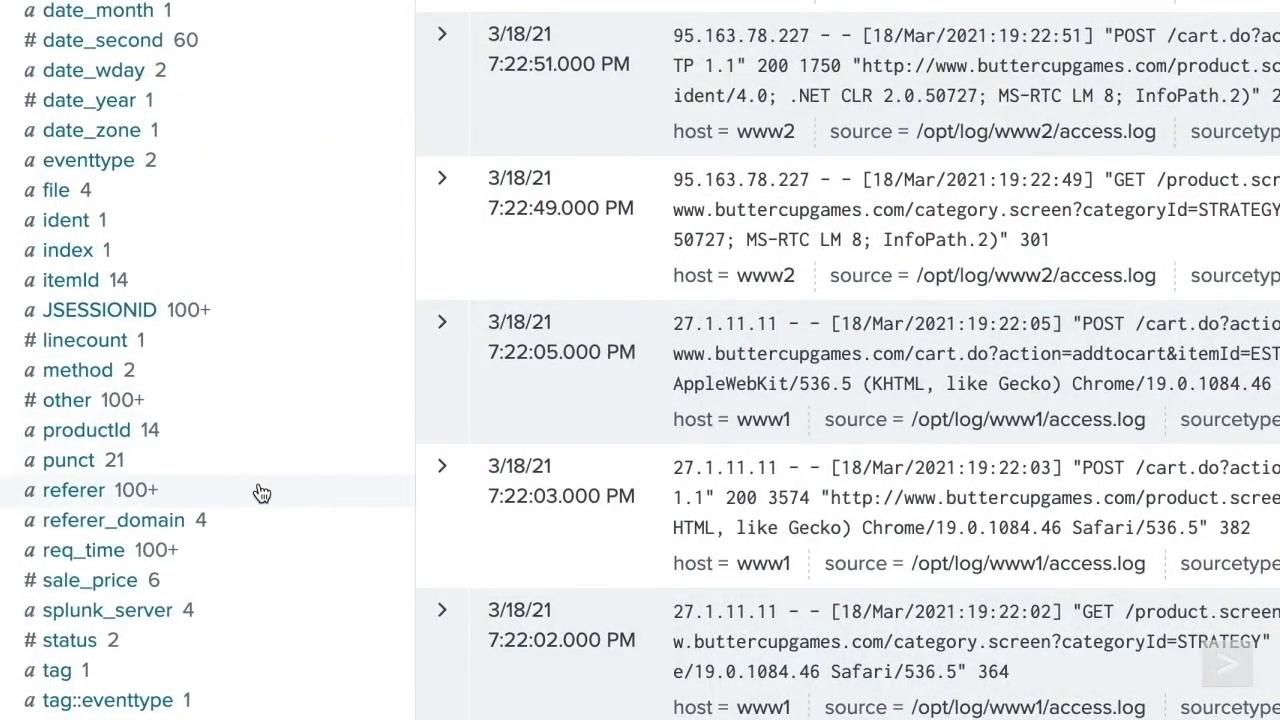
scroll(261, 493, "up", 10)
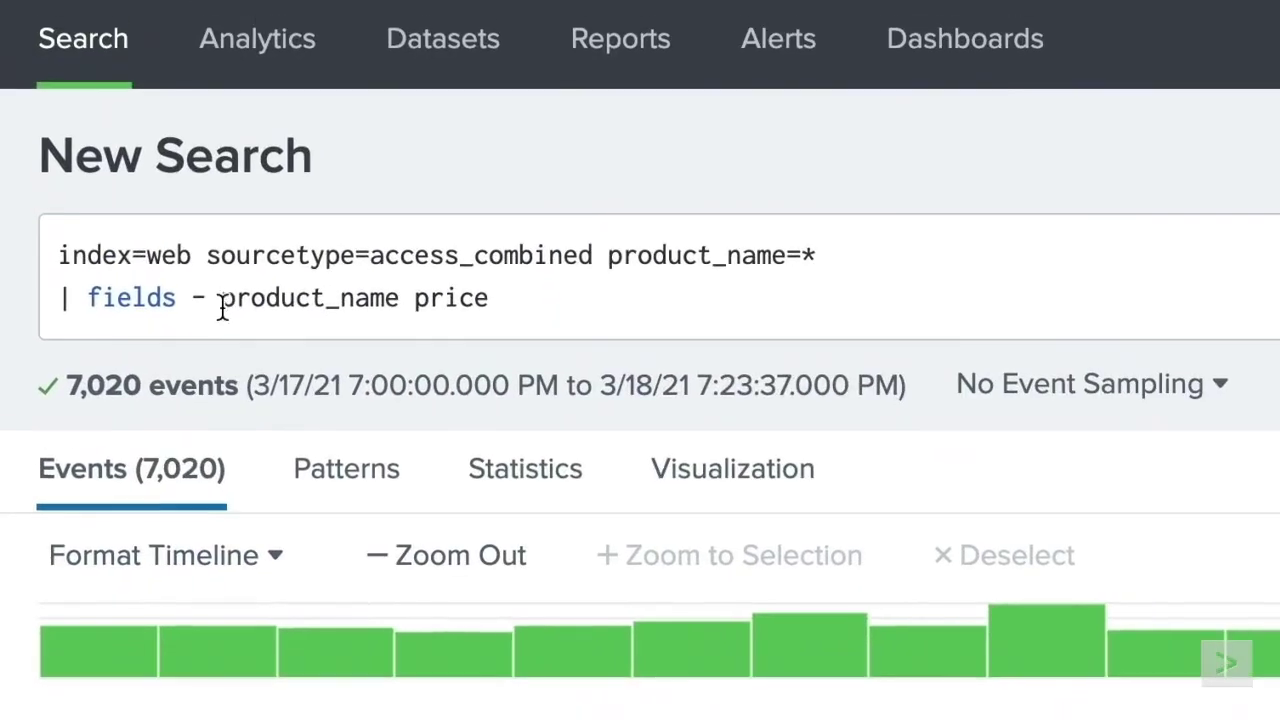
left_click(222, 300)
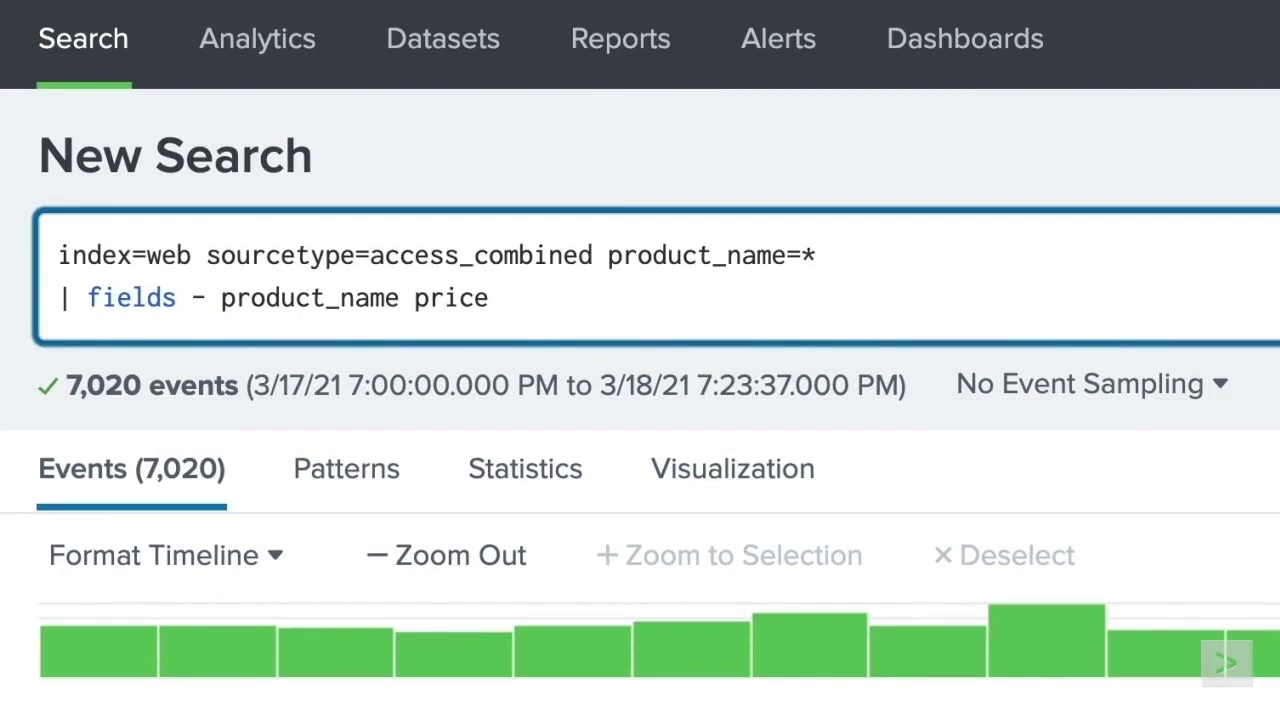
- Replace the excluded fields with _raw so the query ends | fields -_raw, and run it
key("BackSpace")
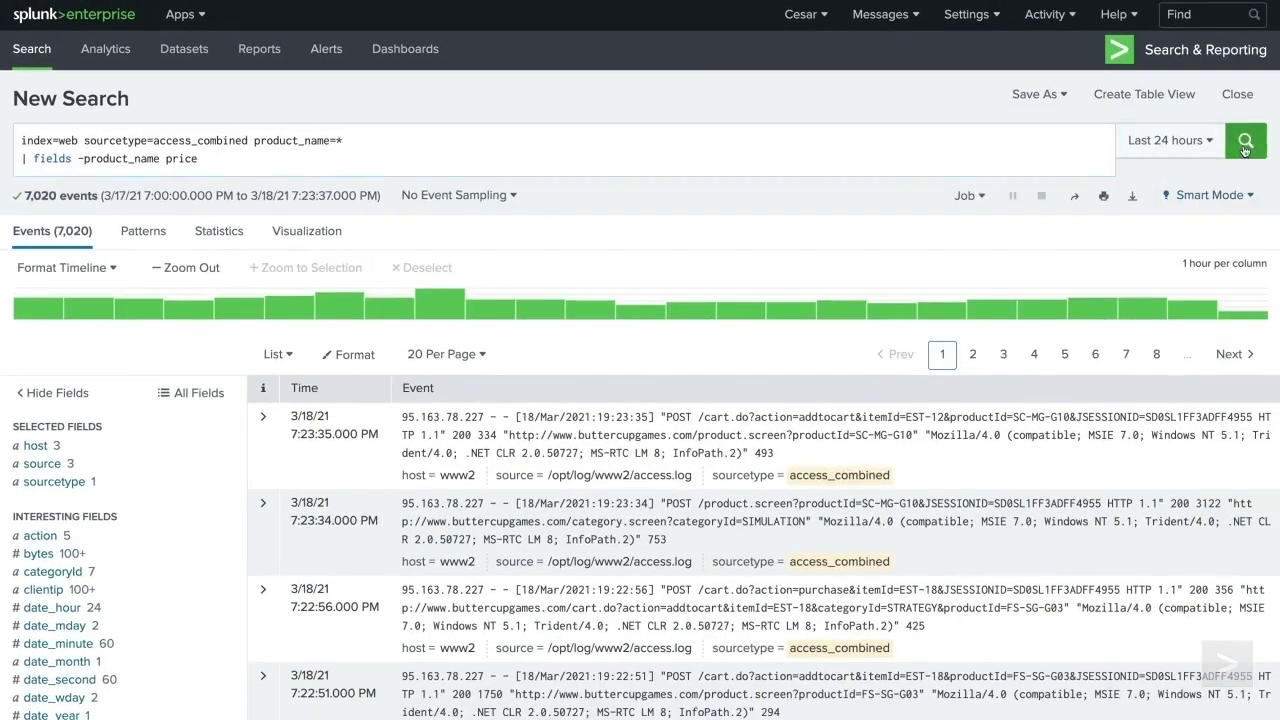
left_click(1245, 145)
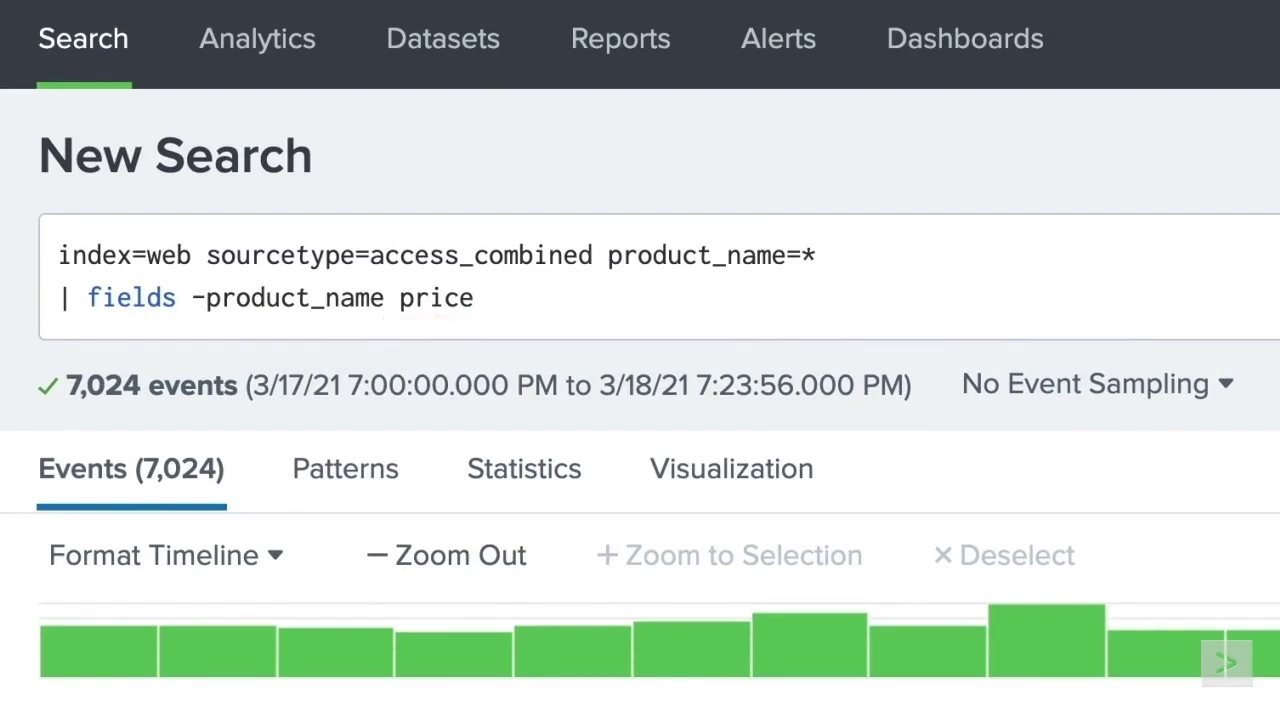
left_click(529, 309)
key("BackSpace")
key("BackSpace")
key("BackSpace")
key("BackSpace")
key("BackSpace")
key("BackSpace")
key("BackSpace")
key("BackSpace")
key("BackSpace")
key("BackSpace")
key("BackSpace")
key("BackSpace")
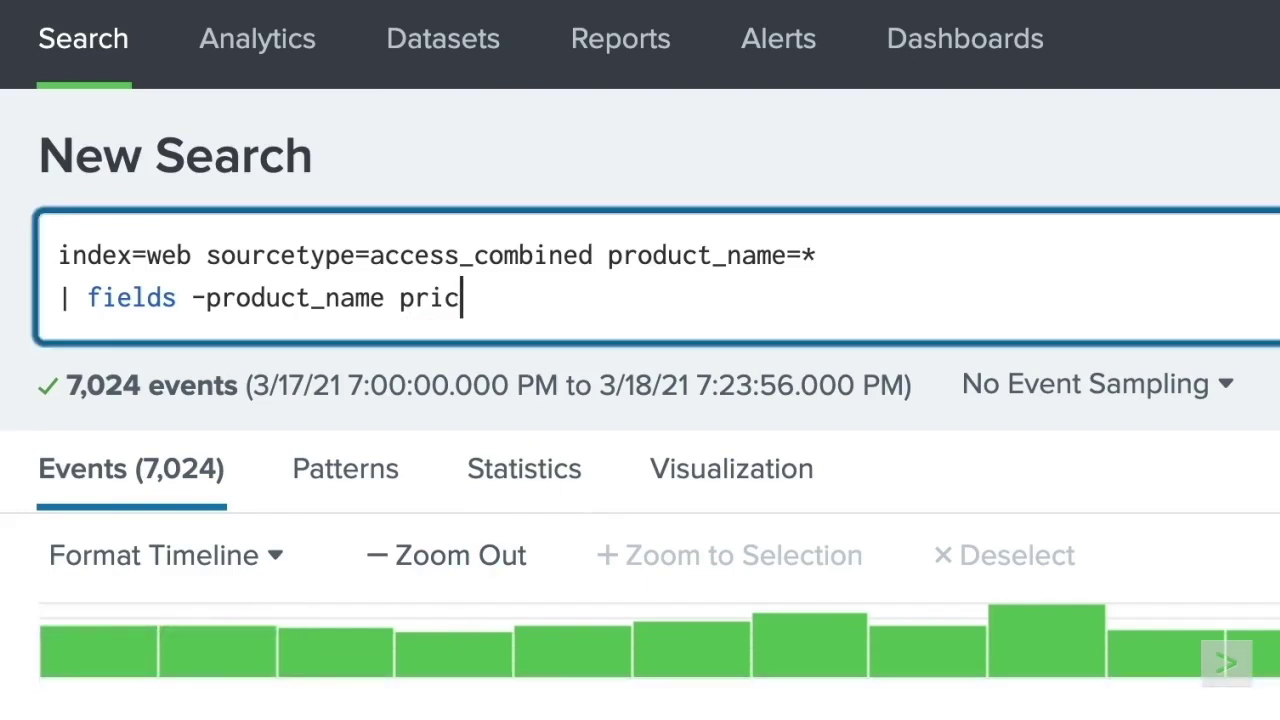
key("BackSpace")
key("BackSpace")
key("BackSpace")
key("BackSpace")
key("BackSpace")
key("BackSpace")
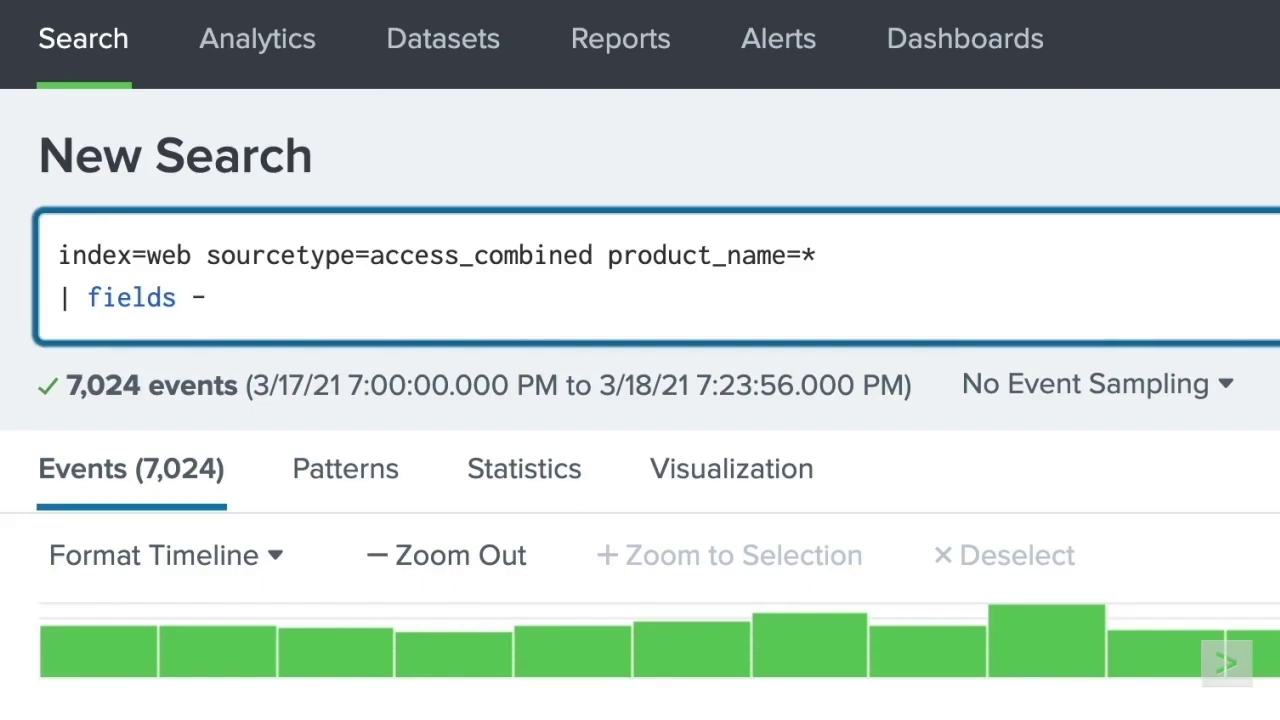
type("_raw")
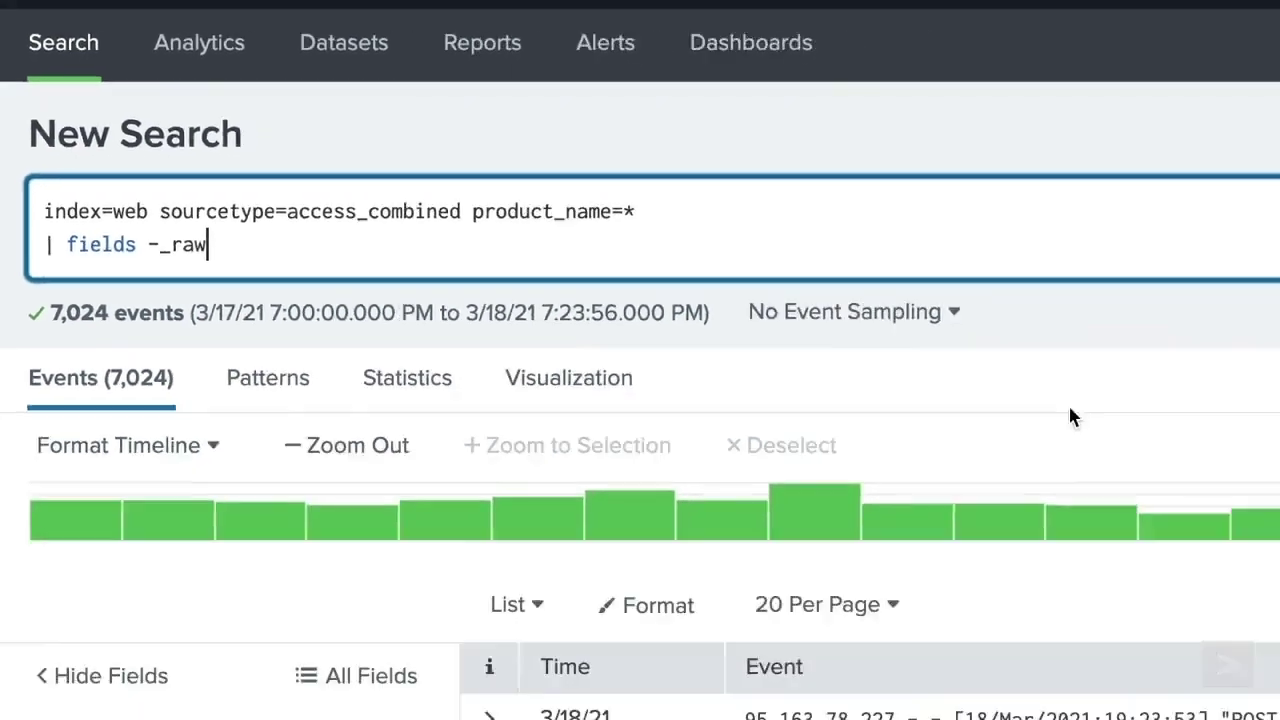
left_click(1245, 141)
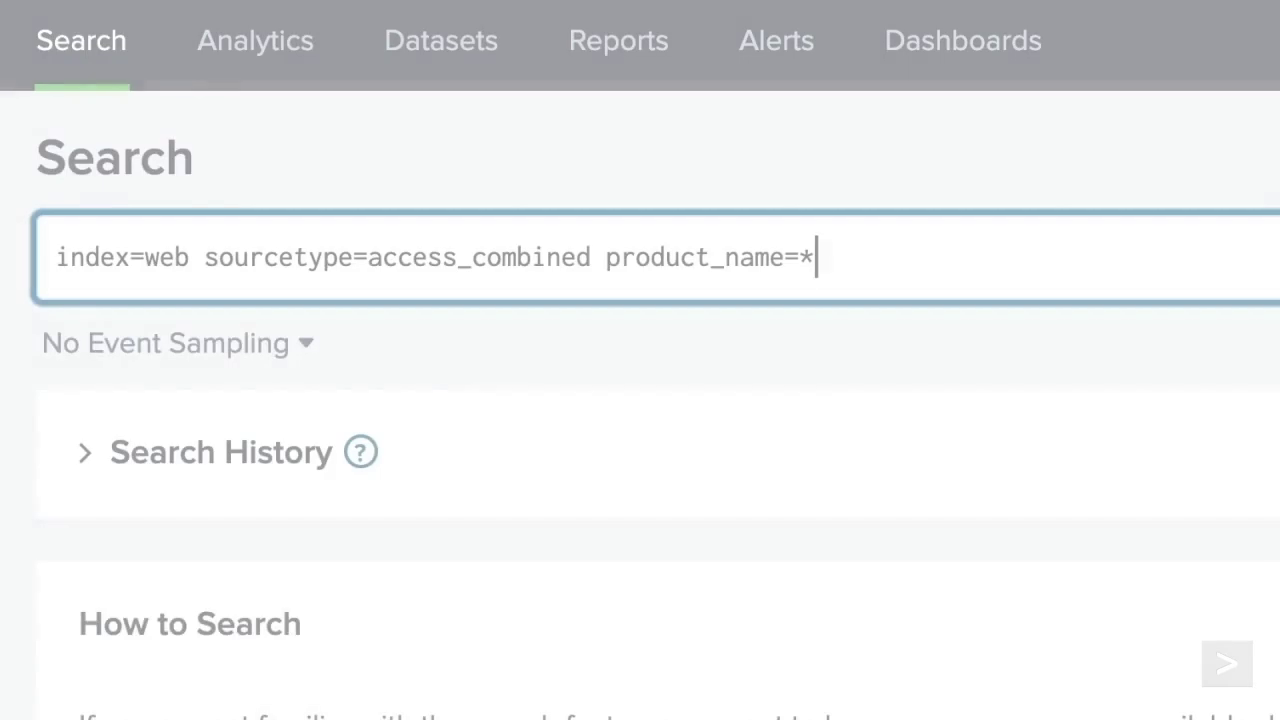
- Append | table JSESSIONID product_name price on a new line and run it
key("shift+Return")
type("| ")
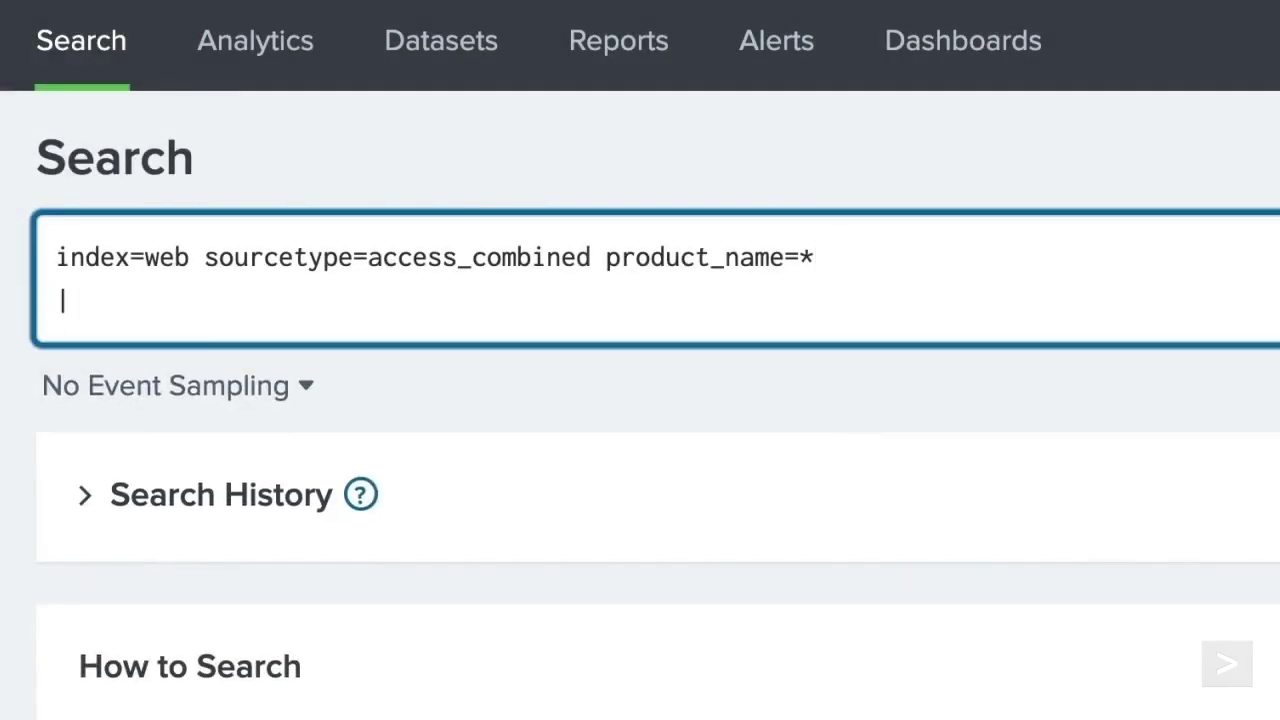
type("table JSESS")
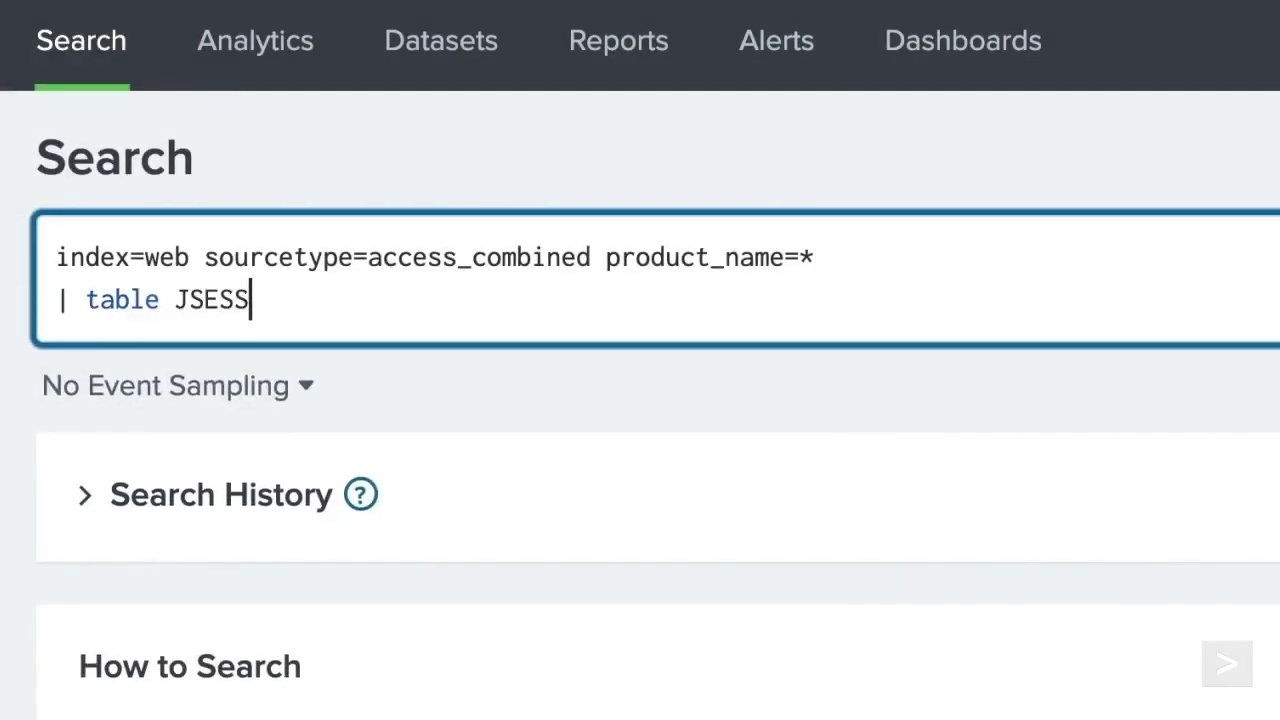
type("IONID product_name ")
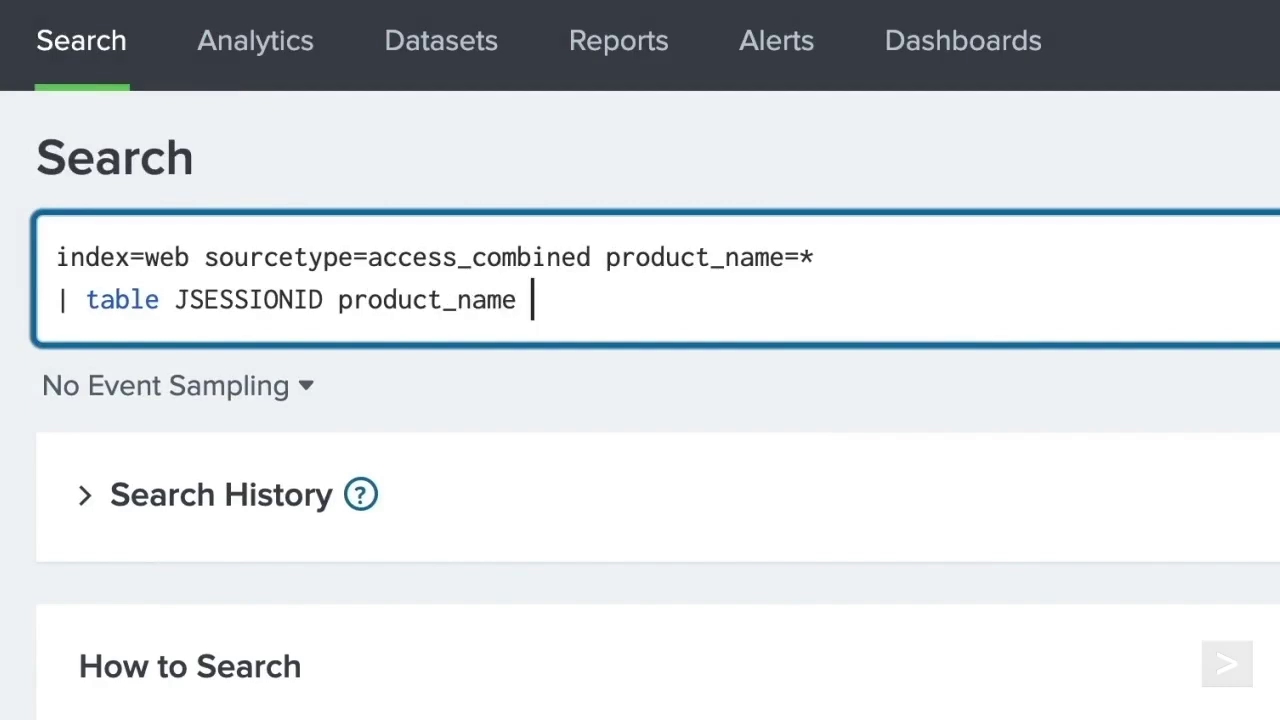
type("price")
left_click(1244, 143)
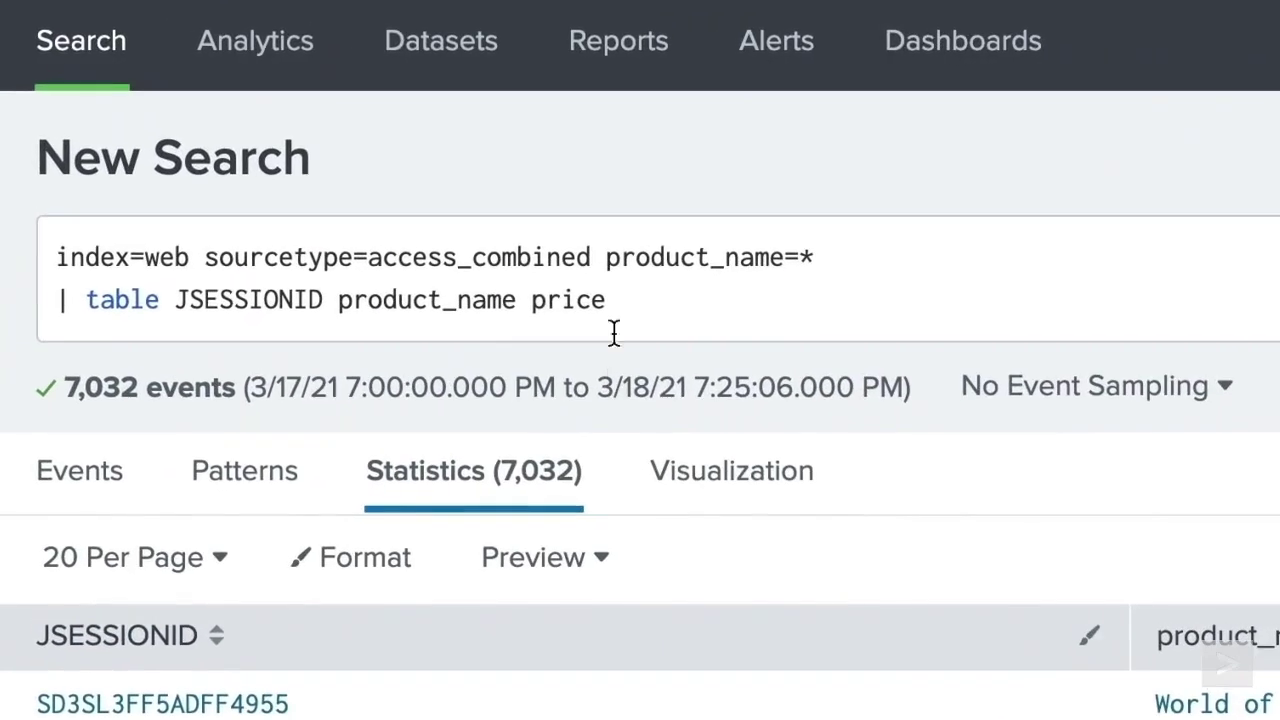
- Reorder the table columns to JSESSIONID price product_name and rerun
left_click(264, 159)
key("BackSpace")
key("BackSpace")
key("BackSpace")
key("BackSpace")
key("BackSpace")
key("BackSpace")
key("BackSpace")
key("BackSpace")
key("BackSpace")
key("BackSpace")
key("BackSpace")
key("BackSpace")
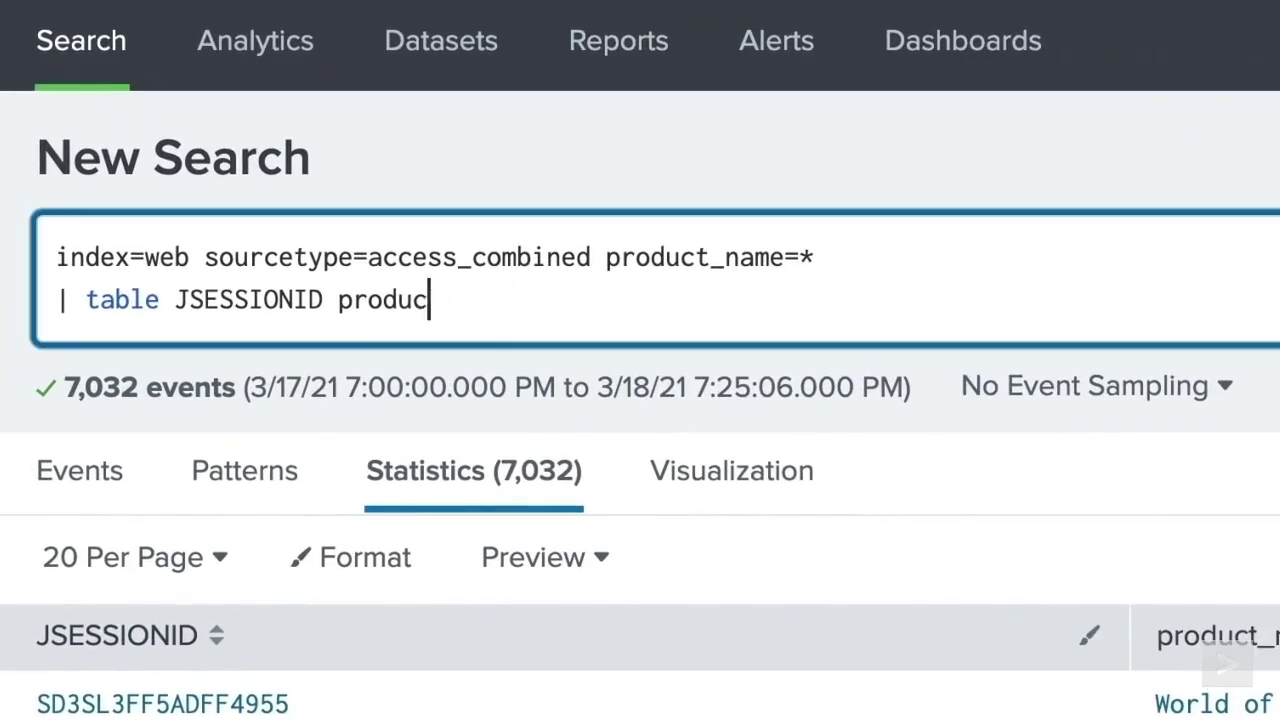
key("BackSpace")
key("BackSpace")
key("BackSpace")
key("BackSpace")
key("BackSpace")
key("BackSpace")
type("price product_name")
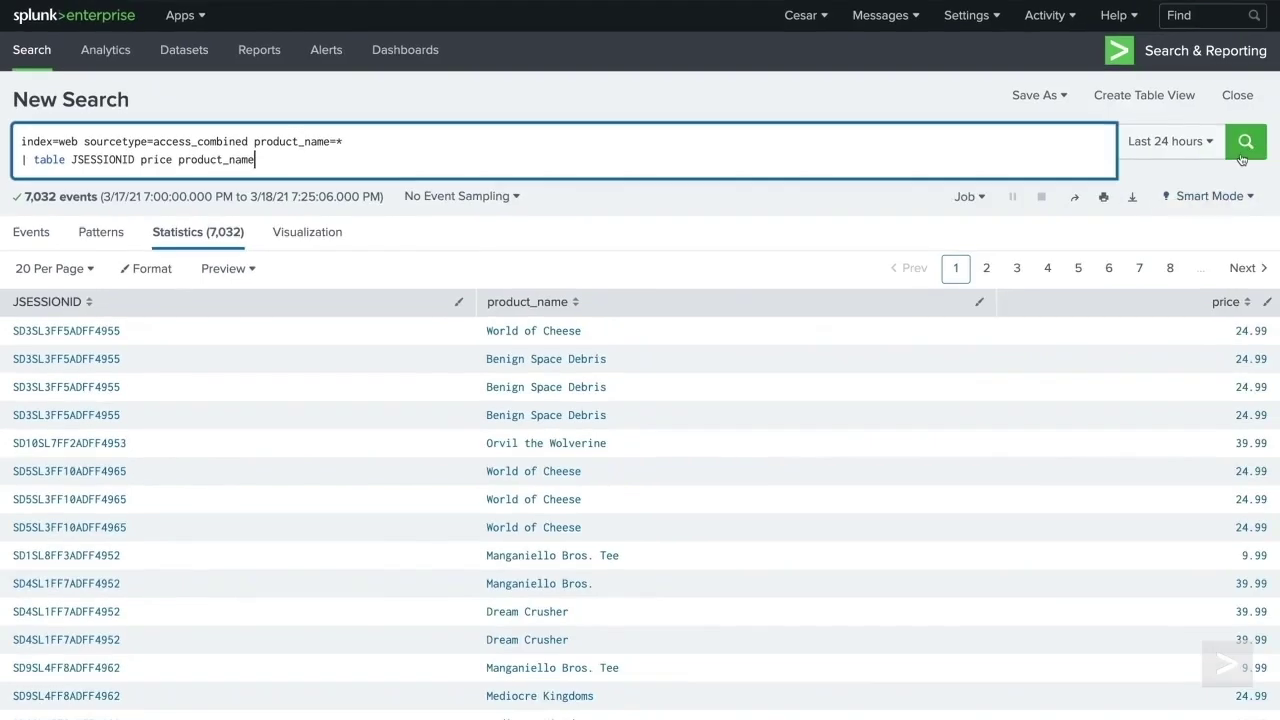
left_click(1245, 141)
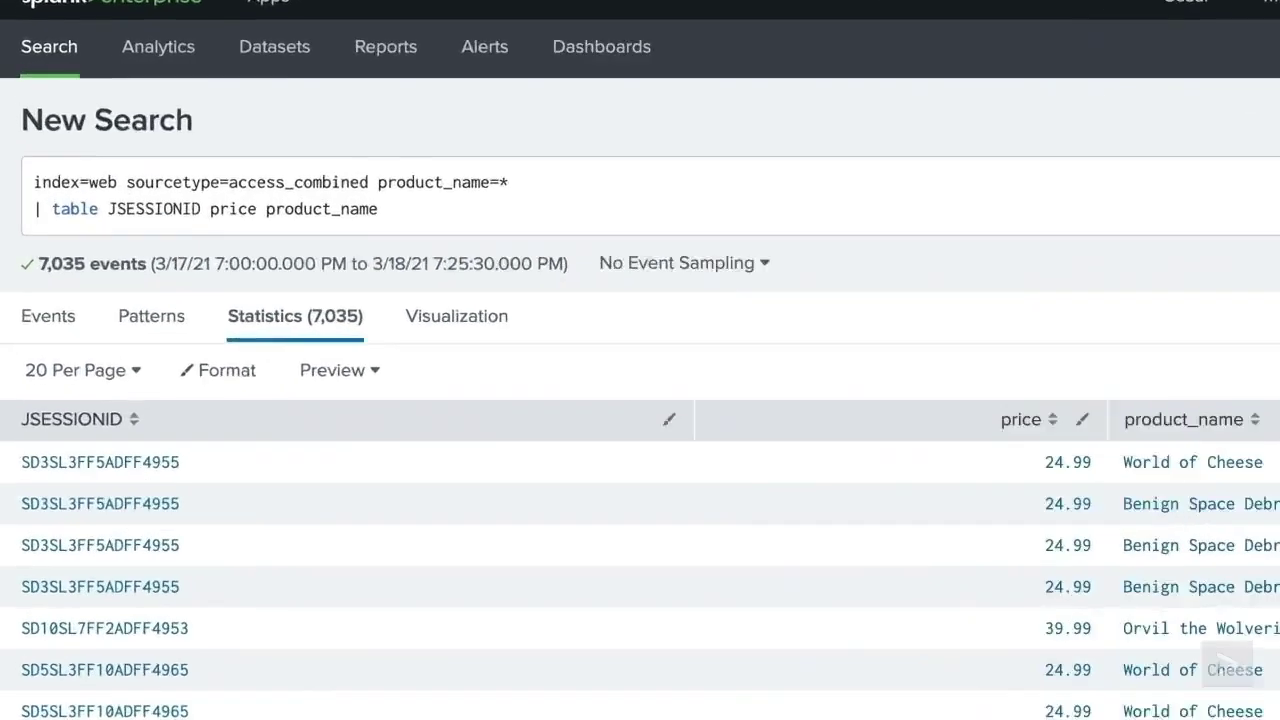
- Append '| fields JSESSIONID price product_name' to the web search and run it
left_click(413, 139)
key("Return")
type("| fields ")
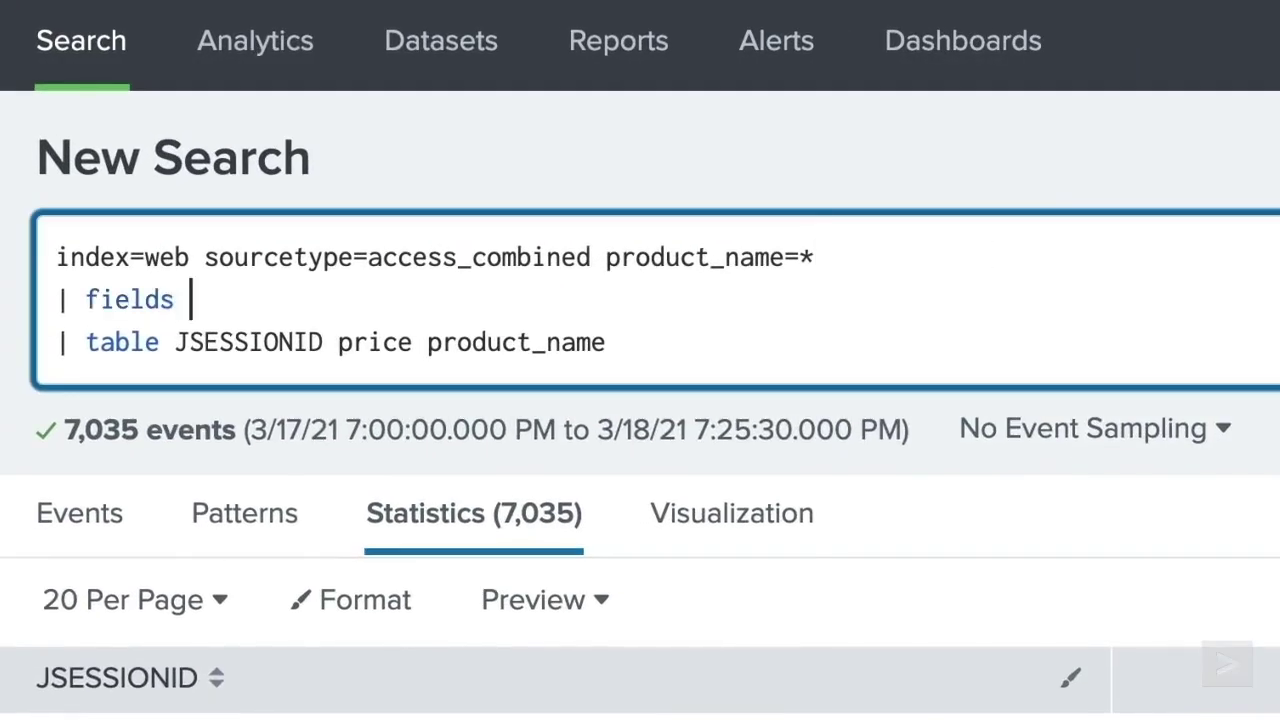
type("JSESSIONID price product_name")
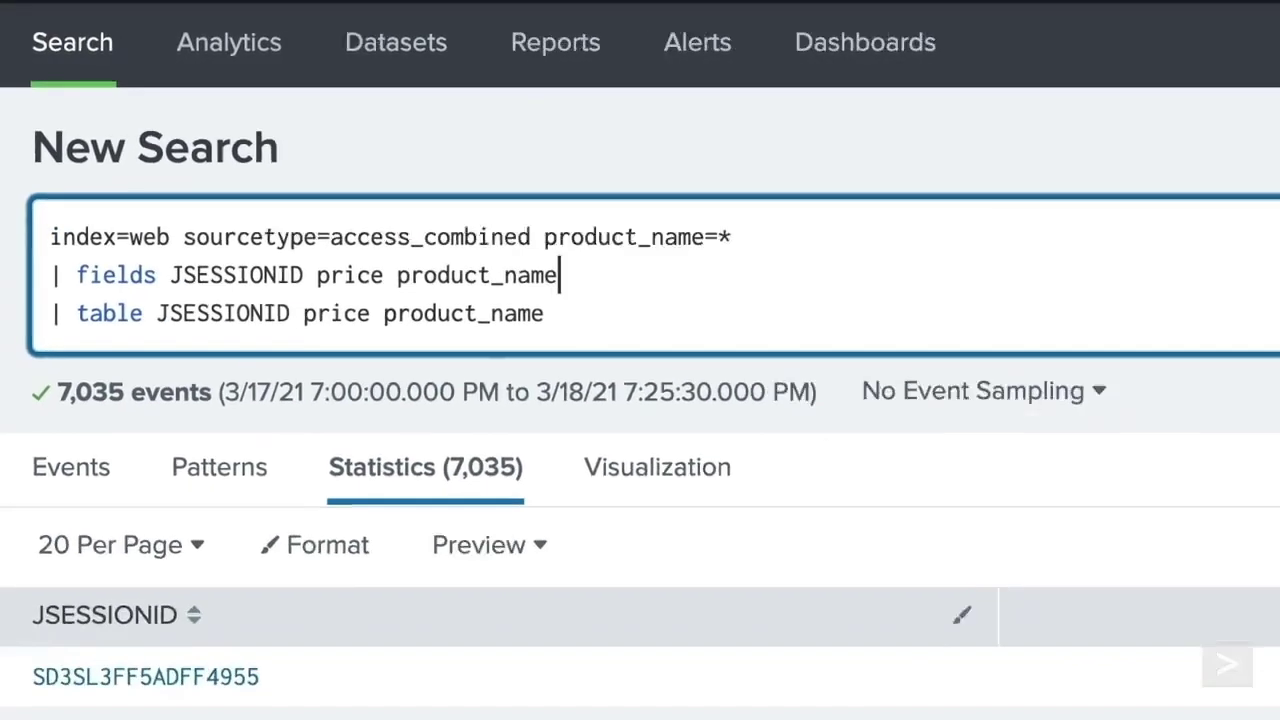
left_click(1248, 147)
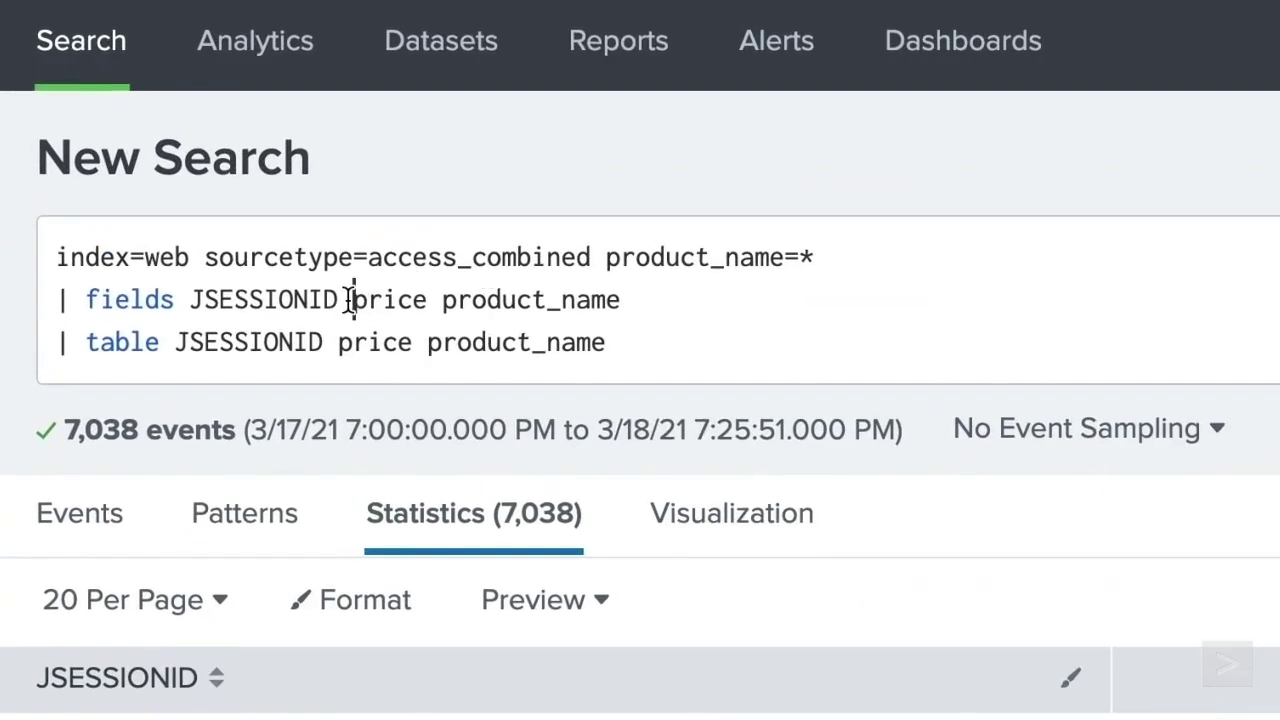
- Rerun without JSESSIONID in the fields list, then restore JSESSIONID and rerun
left_click(146, 159)
key("BackSpace")
key("BackSpace")
key("BackSpace")
key("BackSpace")
key("BackSpace")
key("BackSpace")
key("BackSpace")
key("BackSpace")
key("BackSpace")
key("BackSpace")
key("BackSpace")
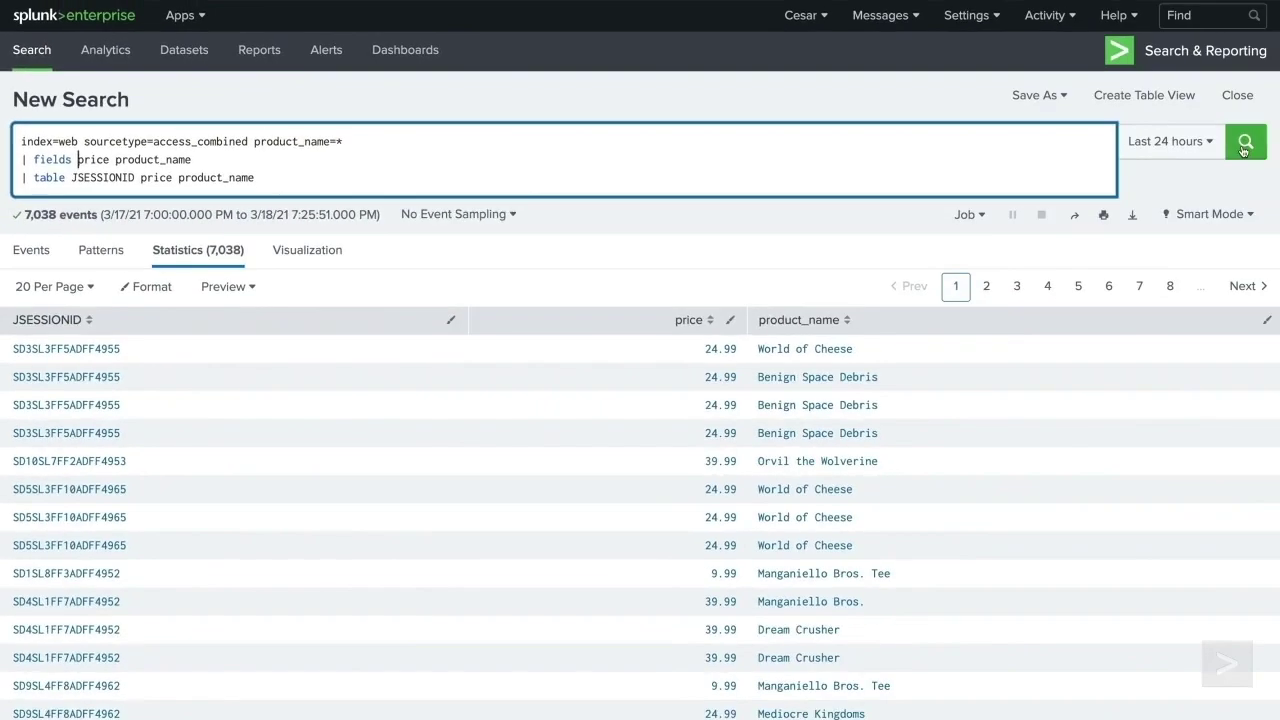
left_click(1245, 145)
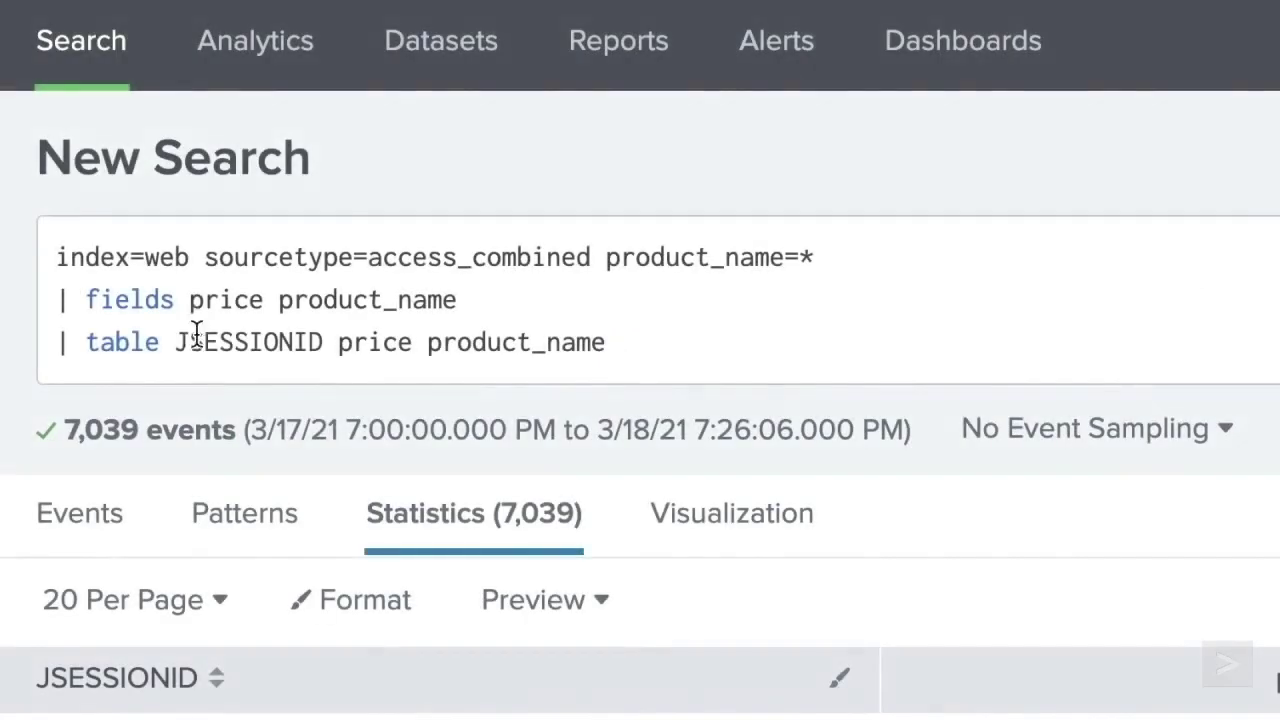
left_click(190, 299)
type("JSESSIONID")
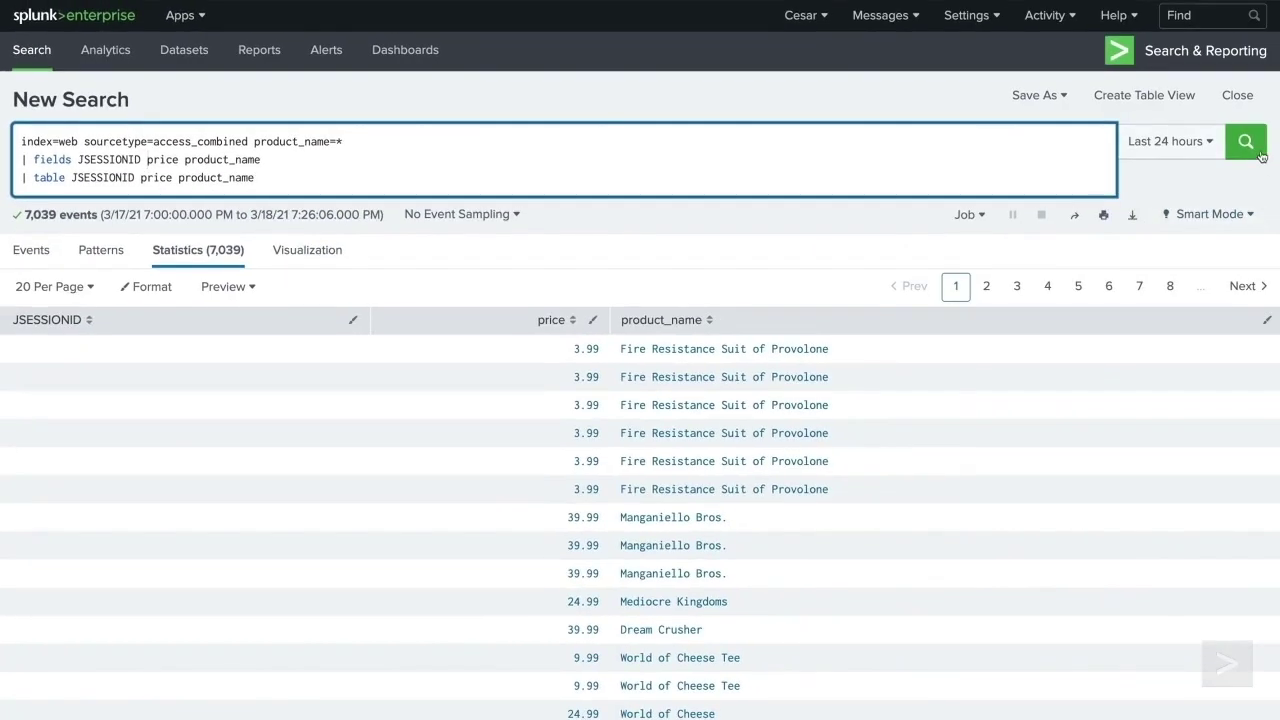
left_click(1250, 145)
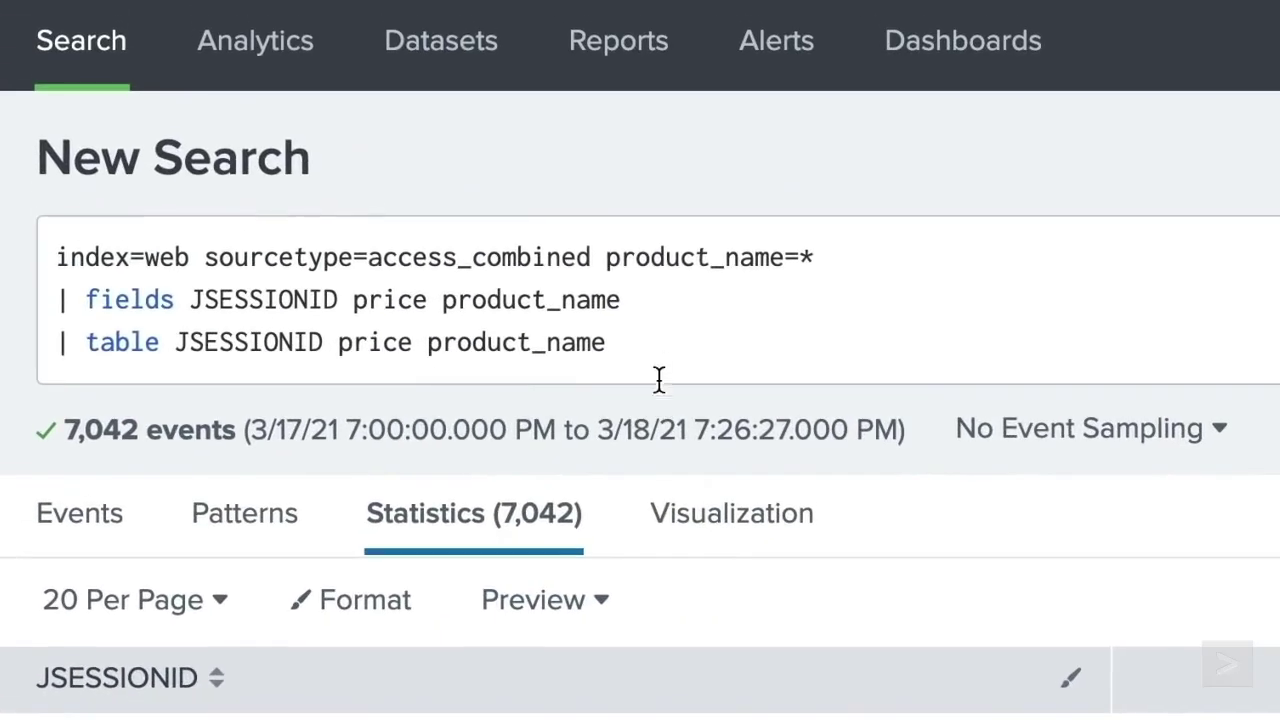
- Add '| dedup JSESSIONID' on a new line and run the search
left_click(664, 351)
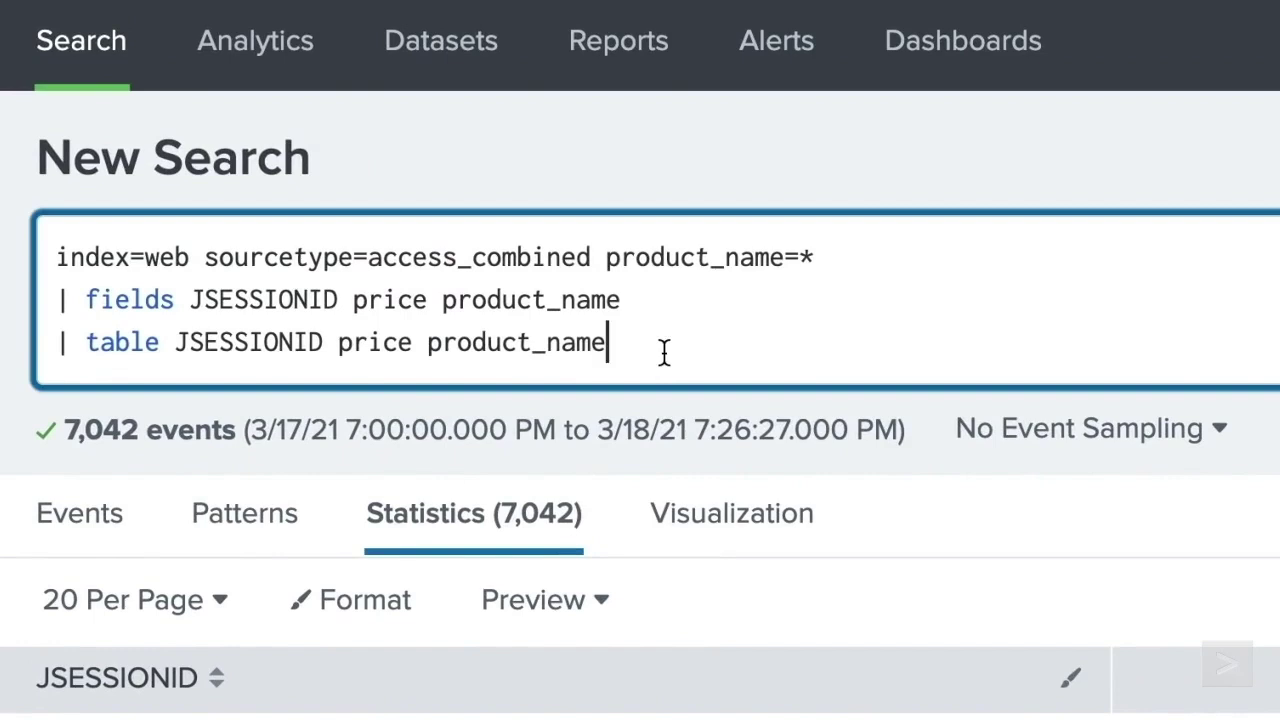
key("shift+Return")
type("| de")
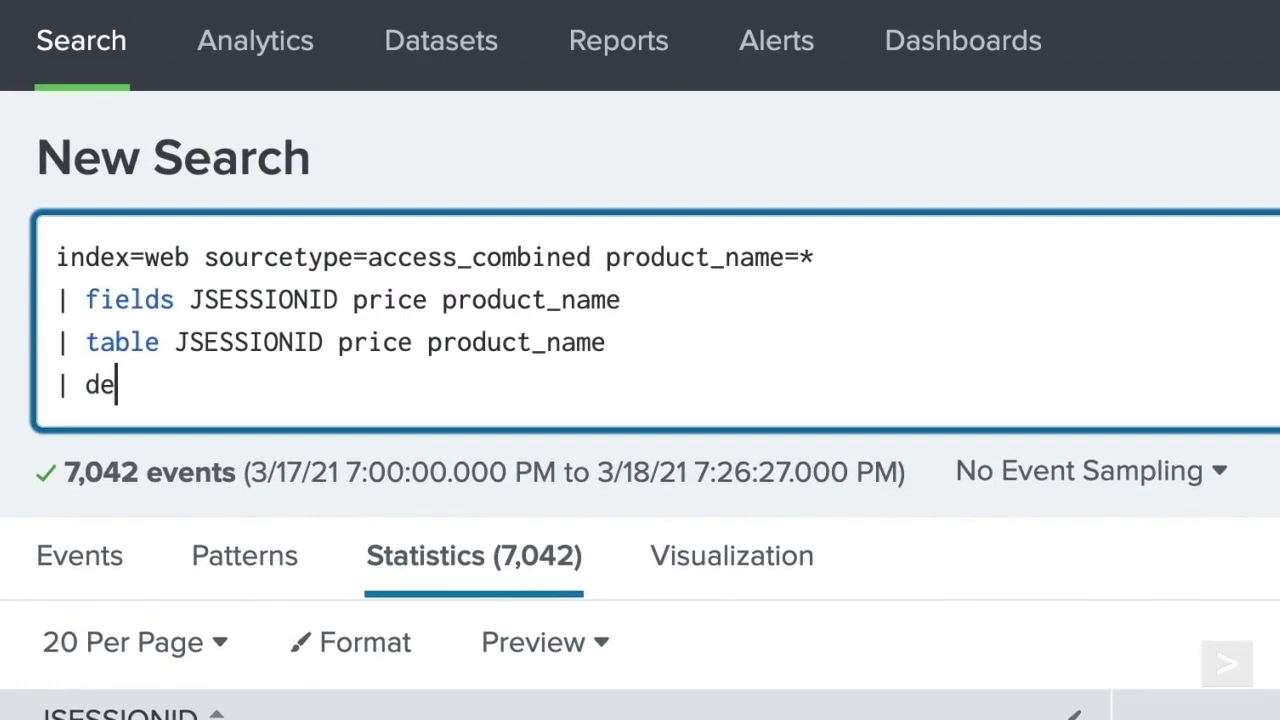
type("dup JSESSION")
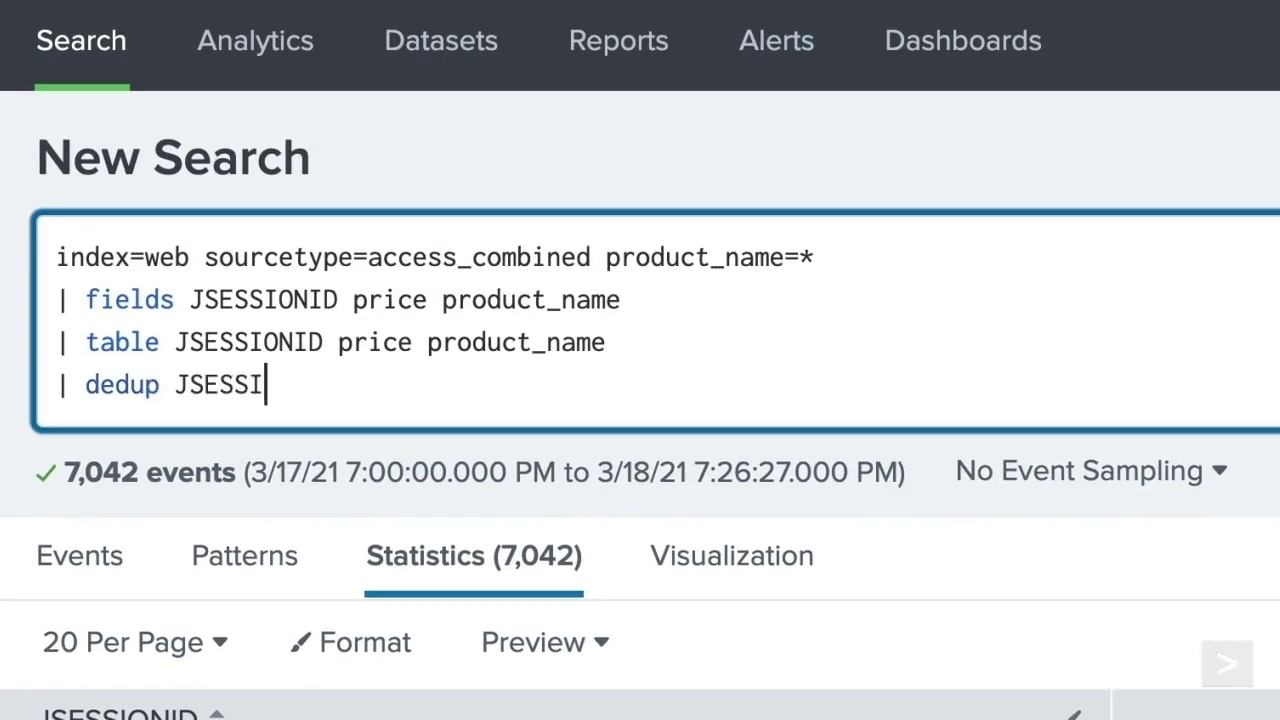
type("ID")
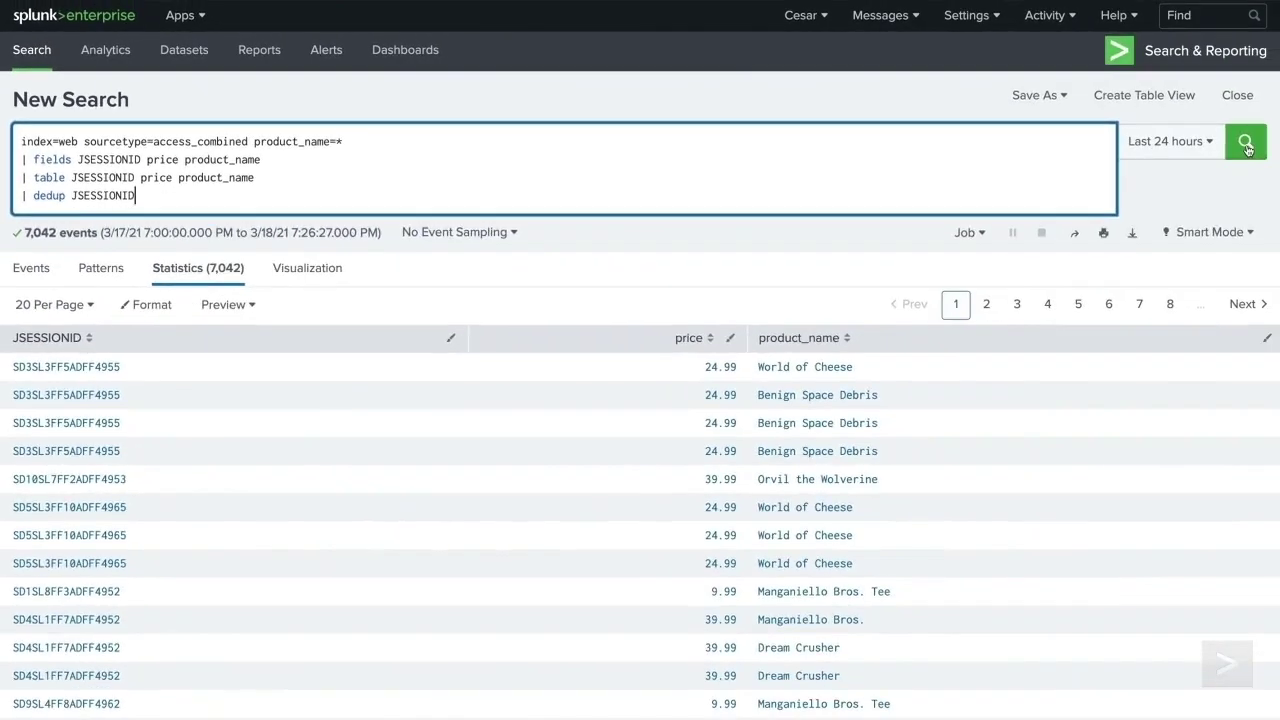
left_click(1246, 145)
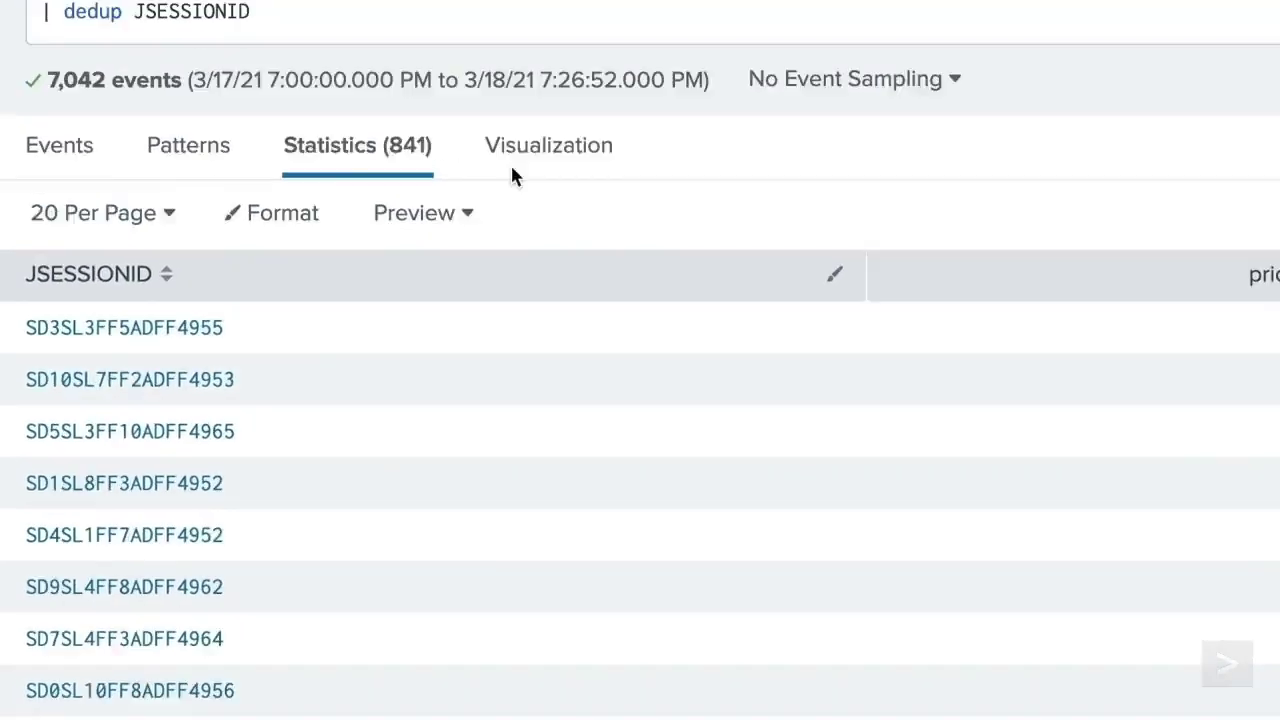
- Dedup on JSESSIONID and price, then on price only, rerunning each time
left_click(634, 403)
type("pric")
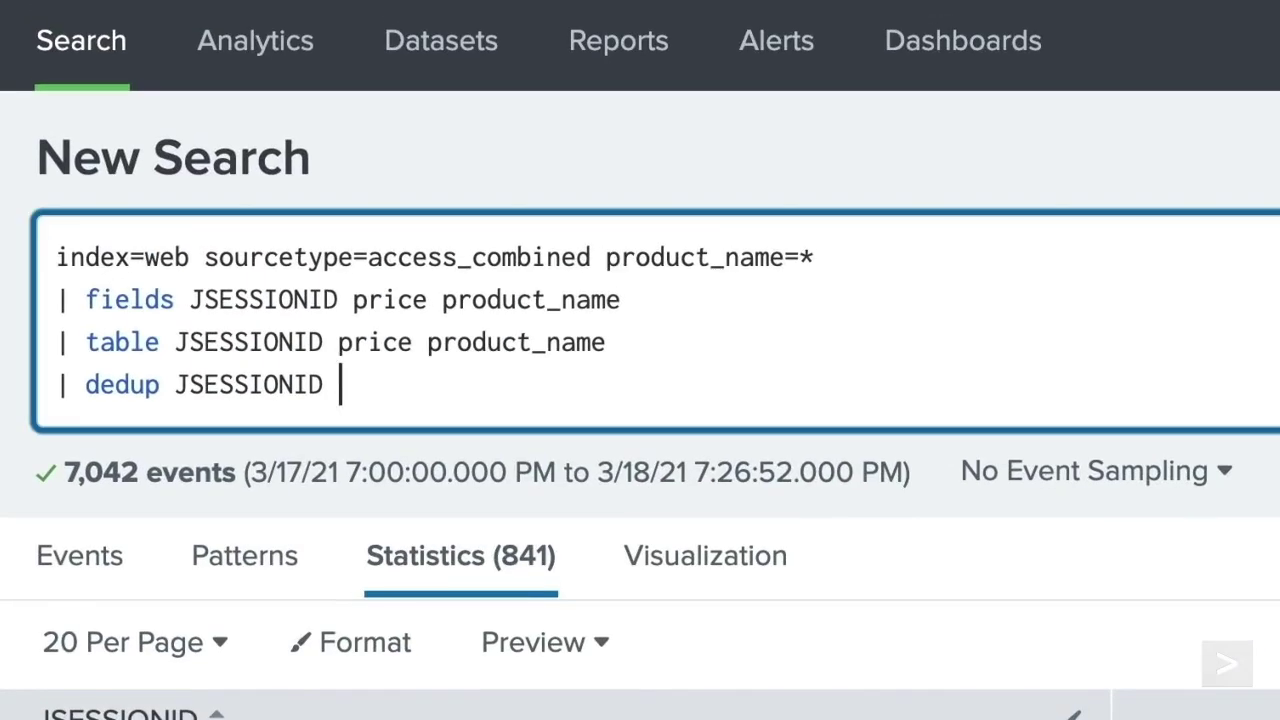
type("e")
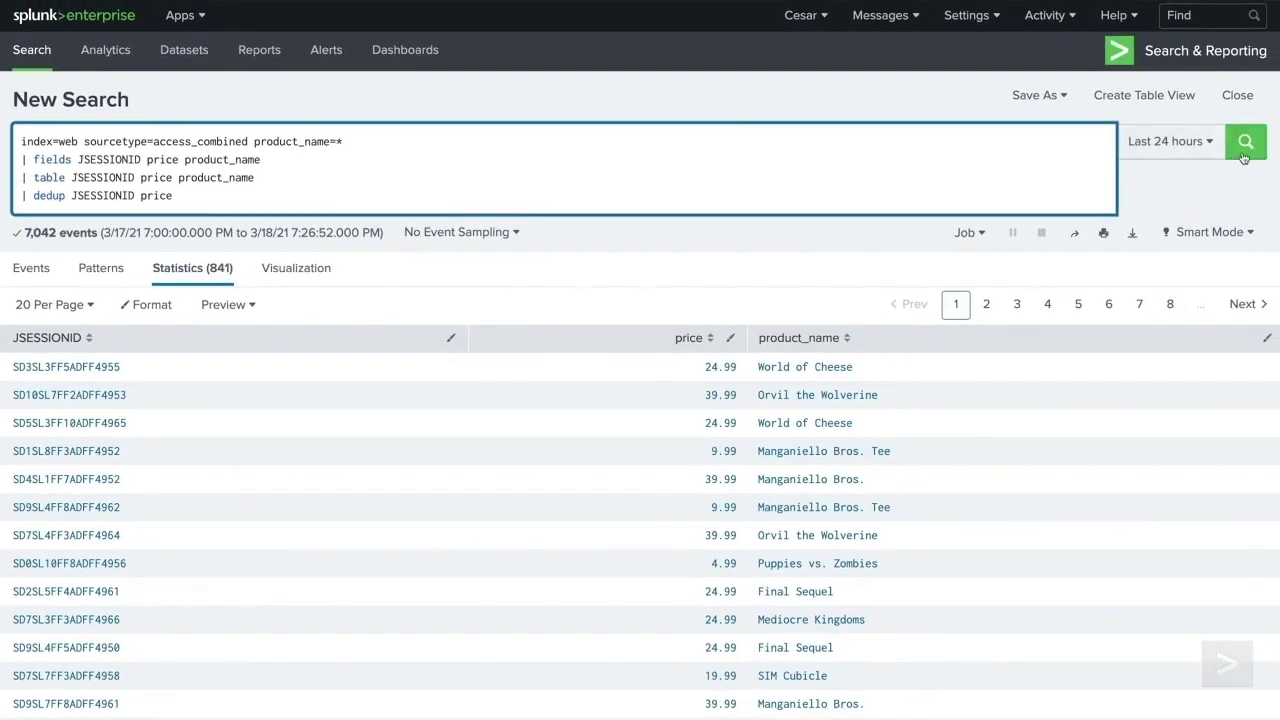
left_click(1249, 155)
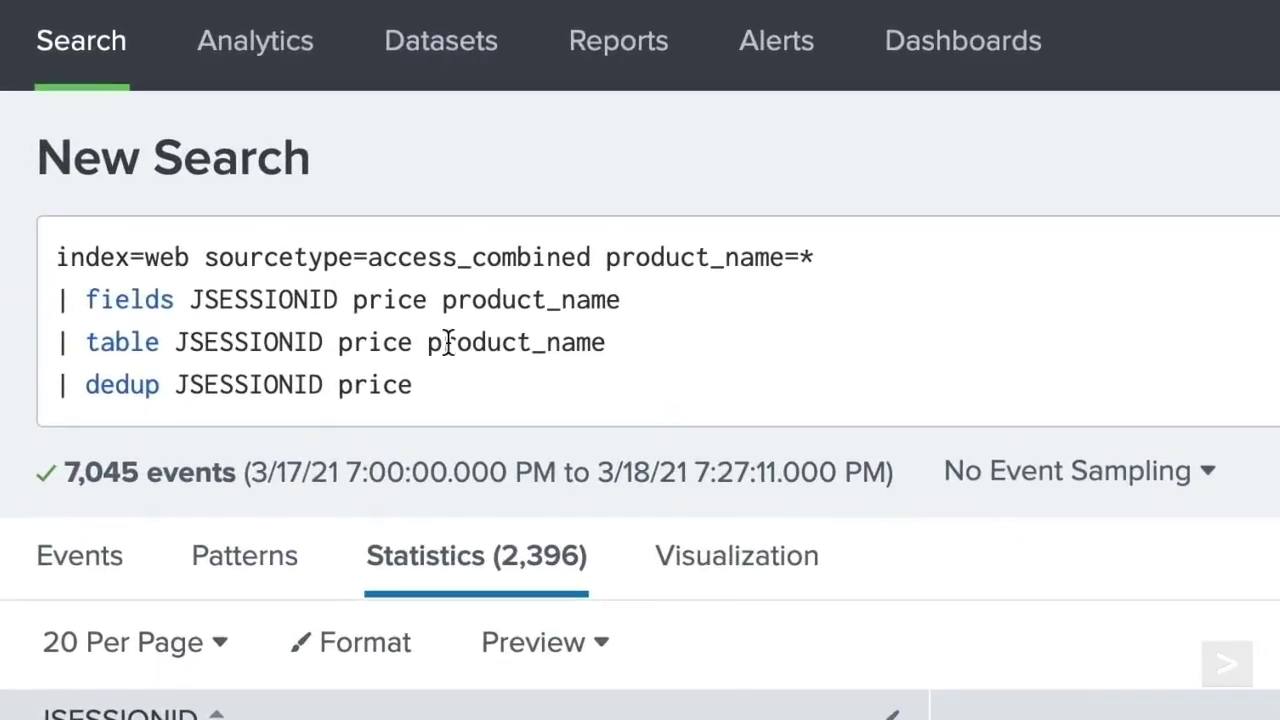
left_click(139, 198)
key("BackSpace")
key("BackSpace")
key("BackSpace")
key("BackSpace")
key("BackSpace")
key("BackSpace")
key("BackSpace")
key("BackSpace")
key("BackSpace")
key("BackSpace")
key("BackSpace")
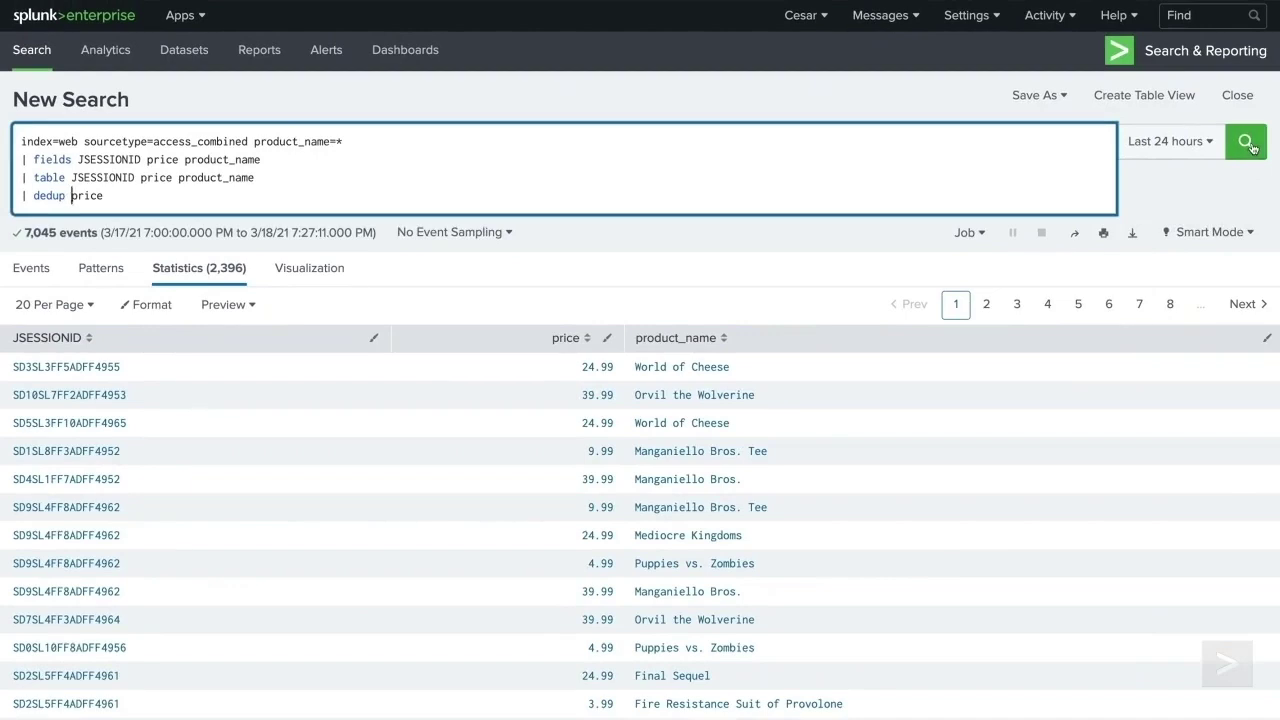
left_click(1248, 145)
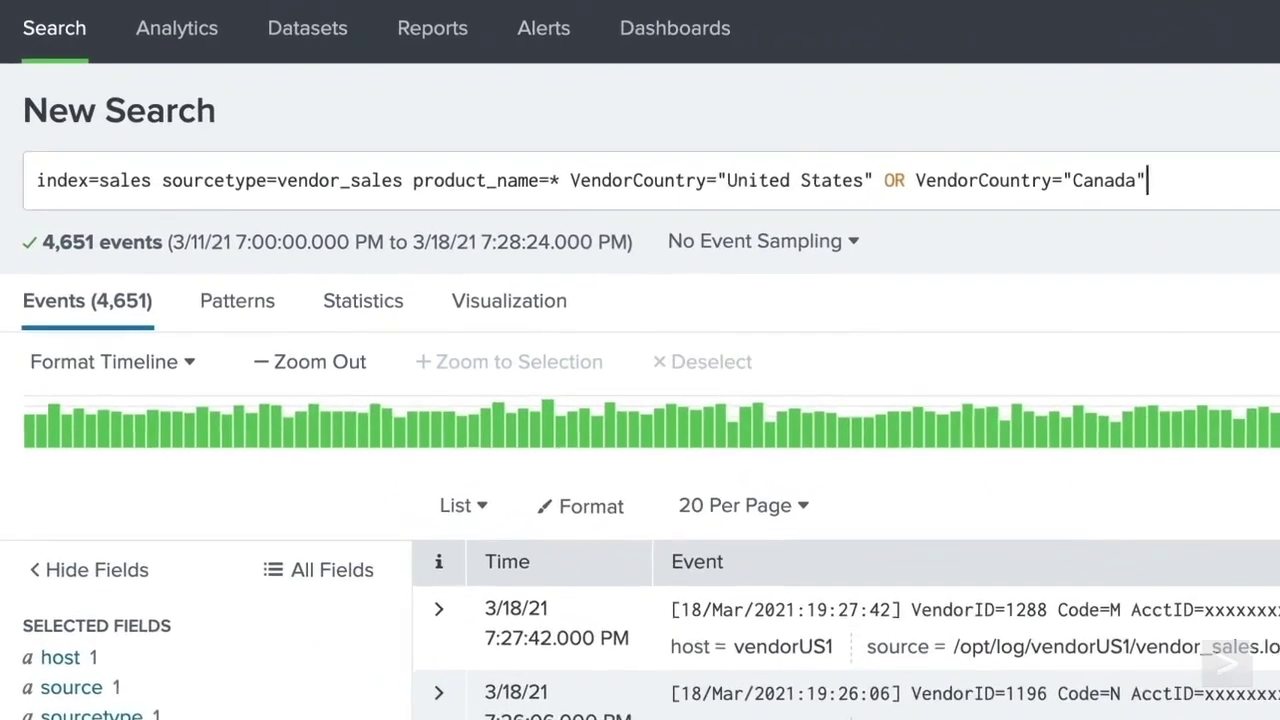
- Chart sum(price) over product_name by VendorCountry, then append '| addtotals' for a Total column
key("shift+Return")
type("| chart sum")
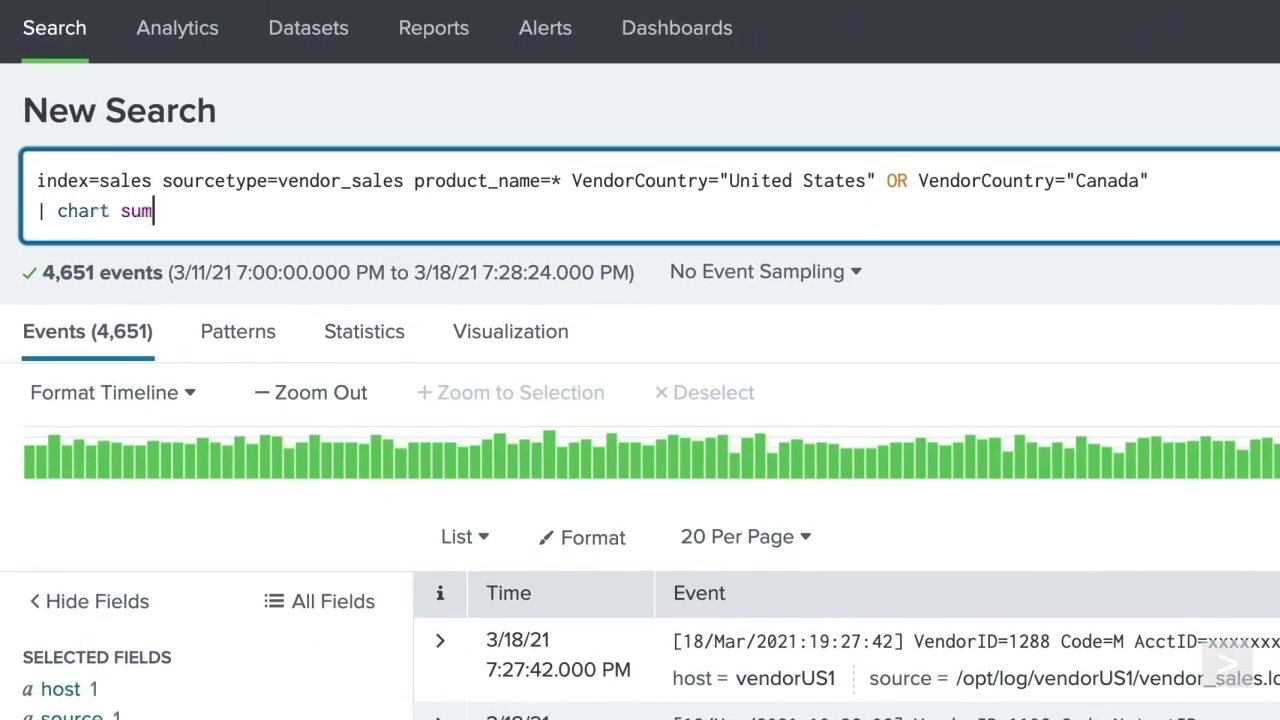
type("(price) over pro")
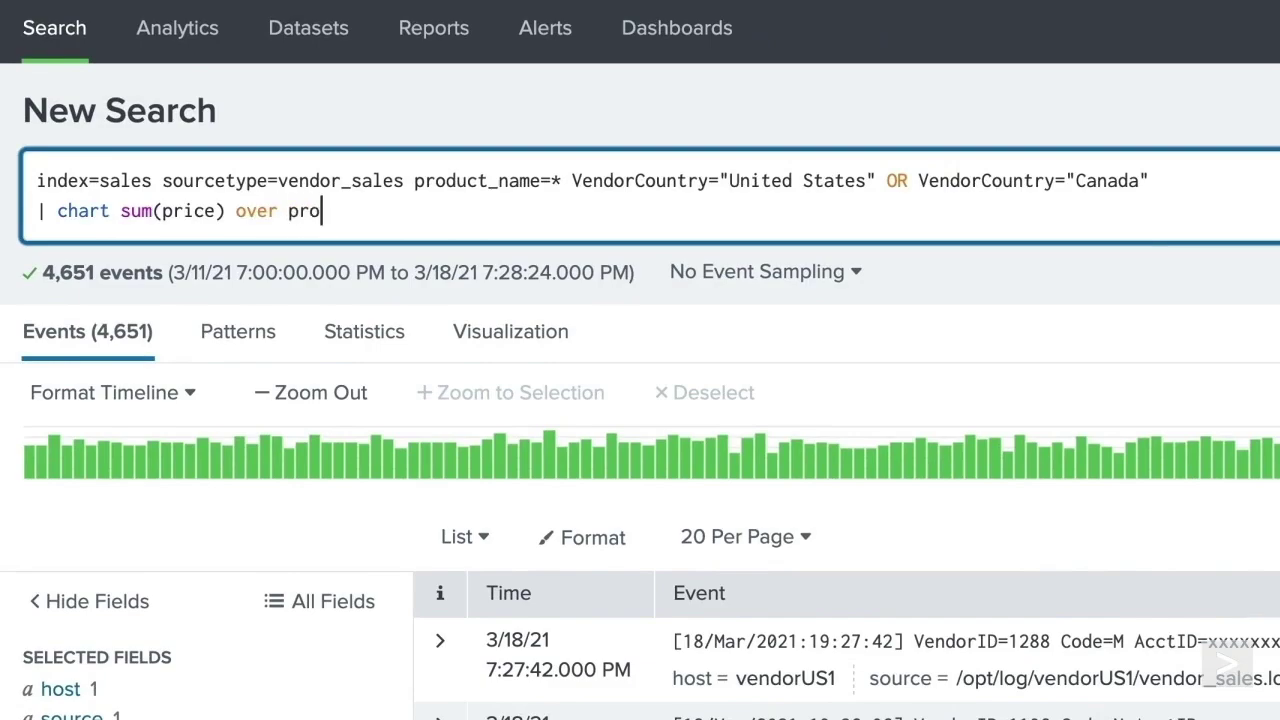
type("duct_name by VendorCountry")
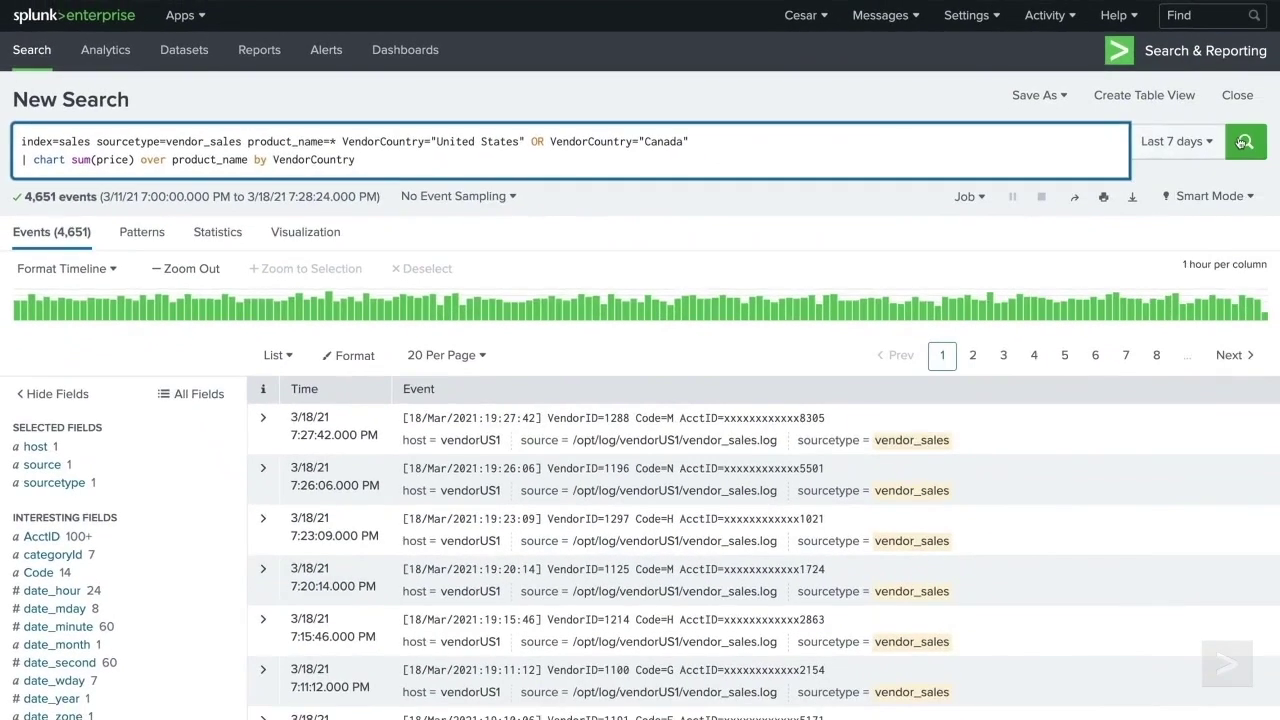
left_click(1244, 141)
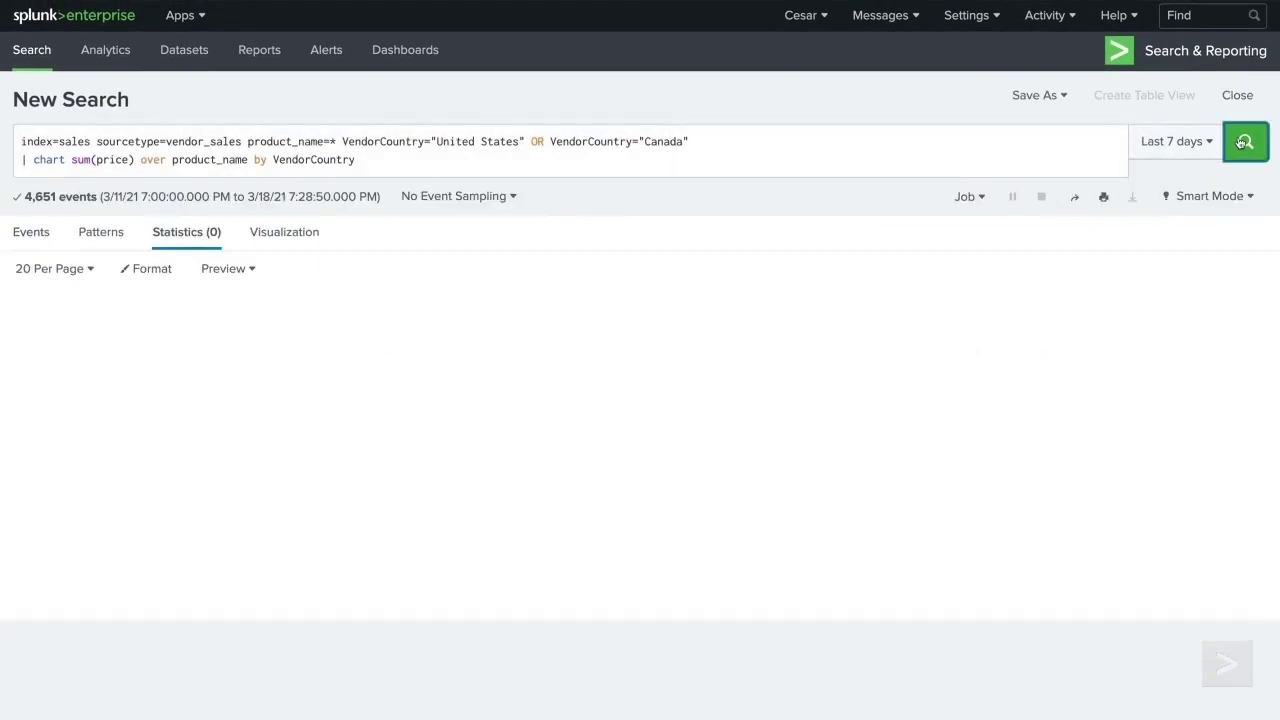
left_click(362, 158)
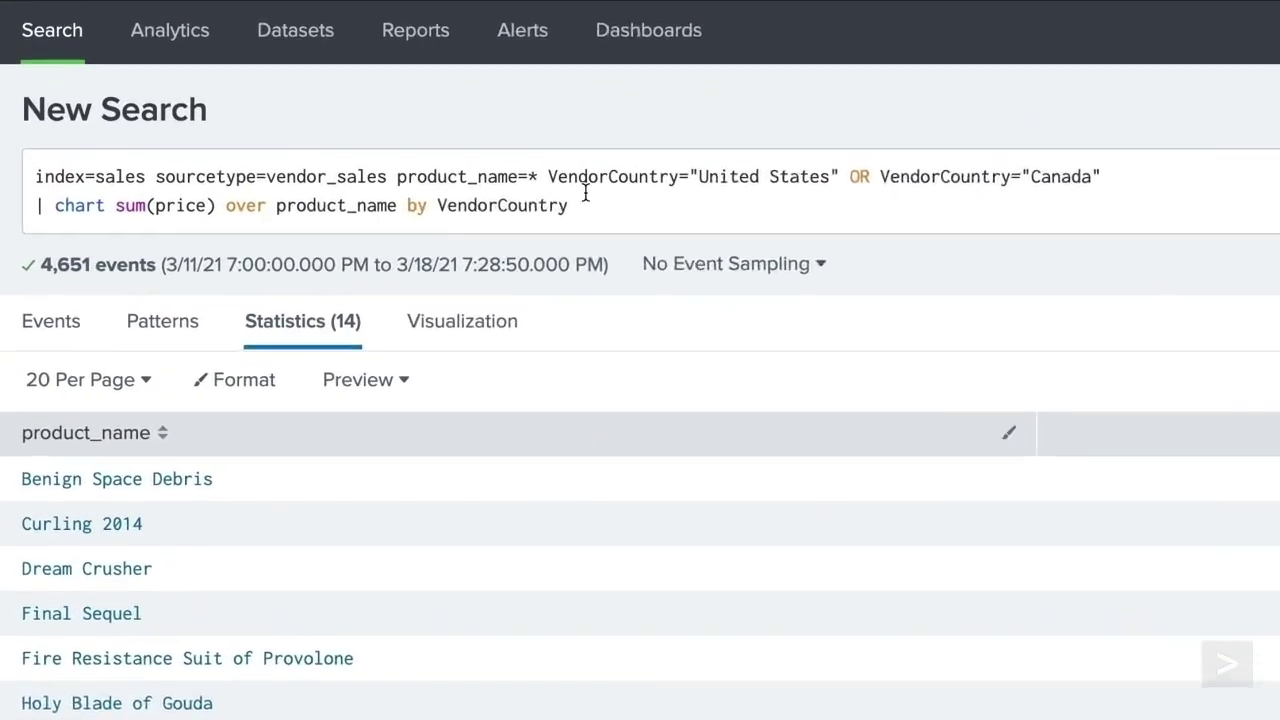
key("shift+Return")
type("| addtotals")
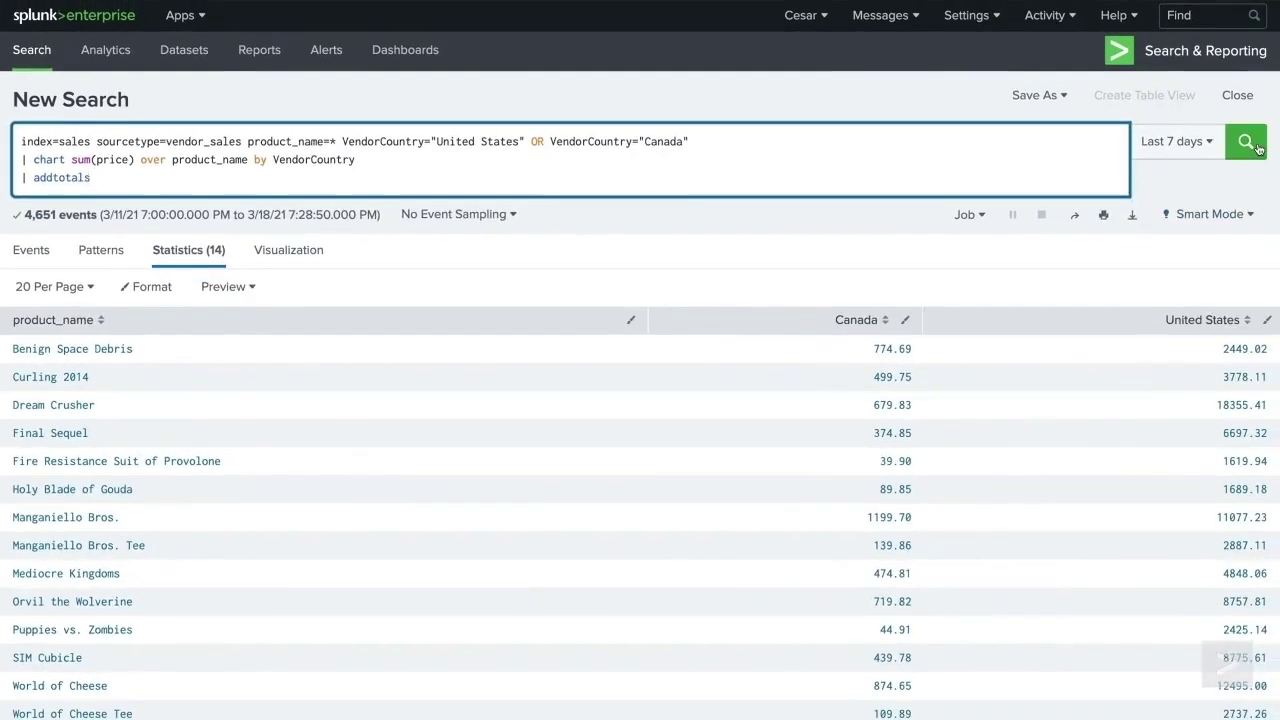
left_click(1246, 142)
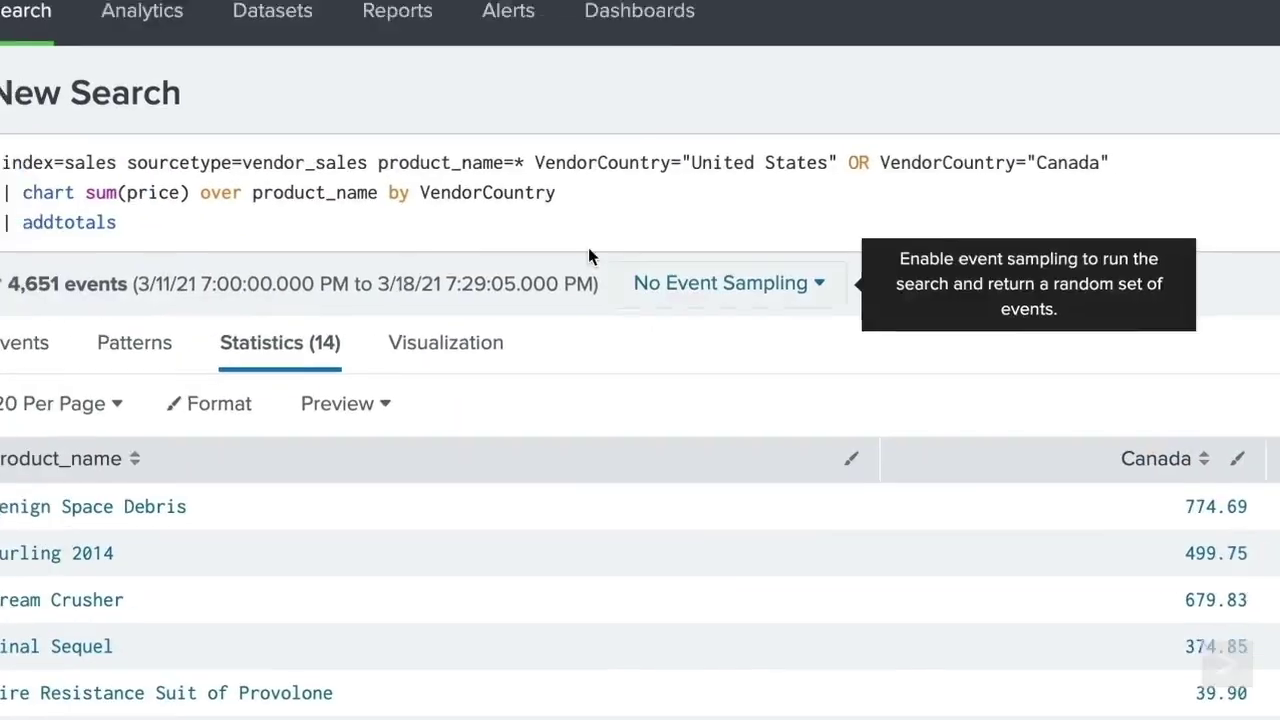
- Add col=true with label="Total Sales" labelfield="product_name" to addtotals and rerun
left_click(617, 249)
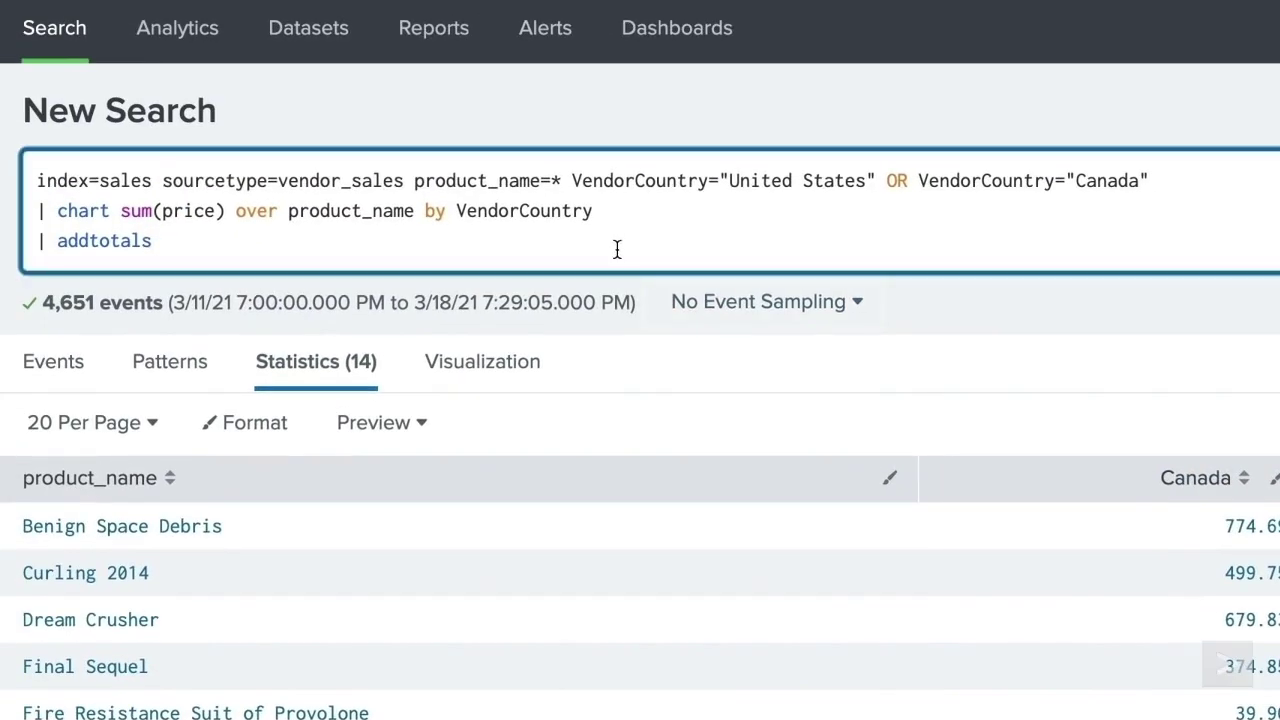
type("col=true")
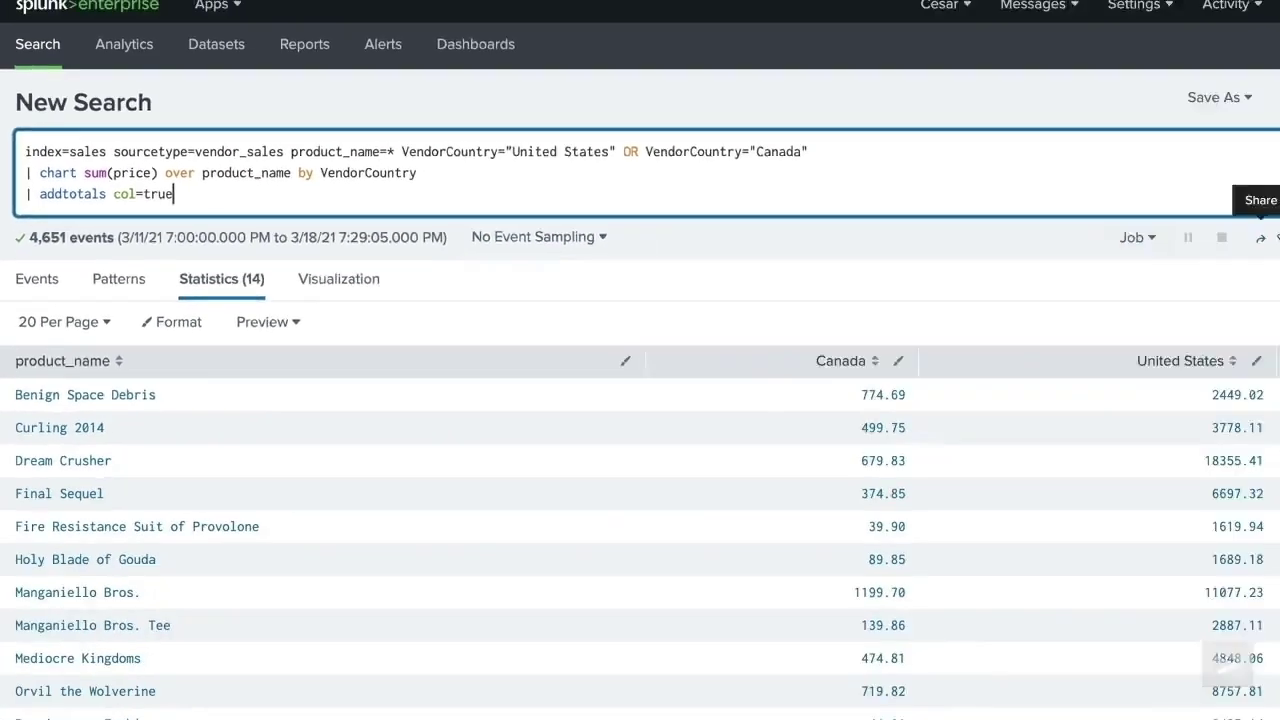
left_click(1245, 150)
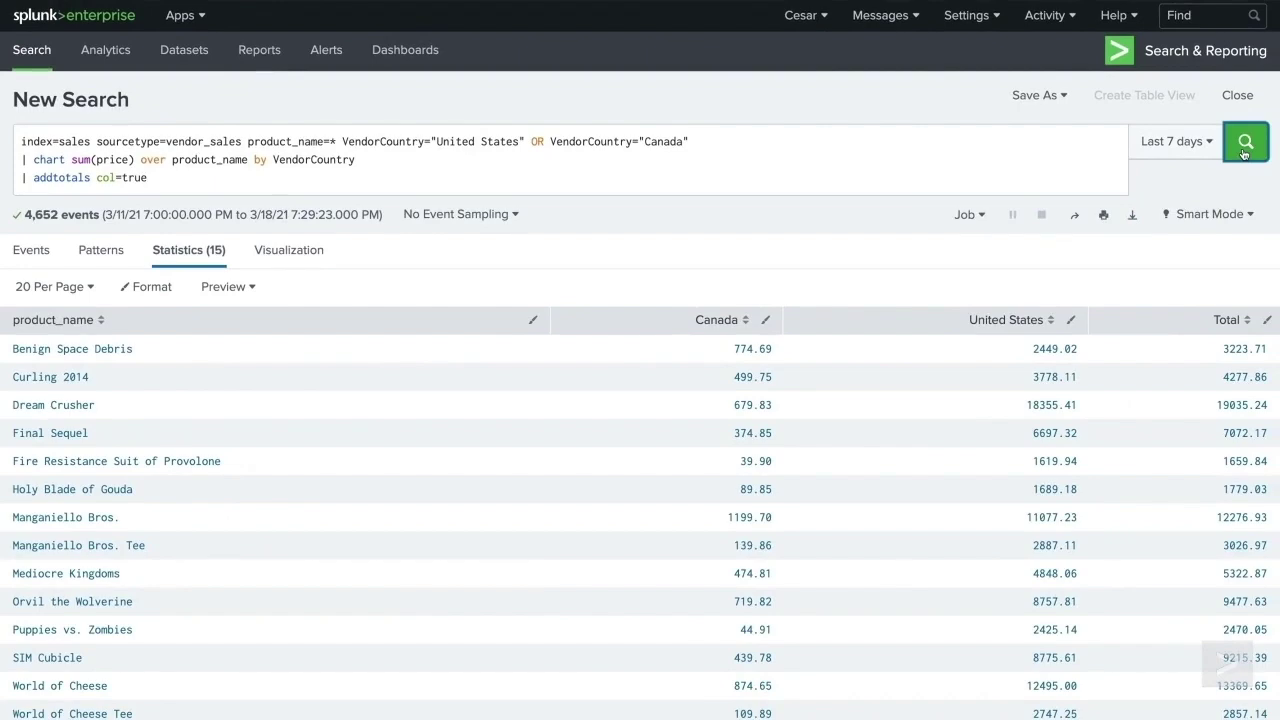
scroll(1245, 148, "down", 1)
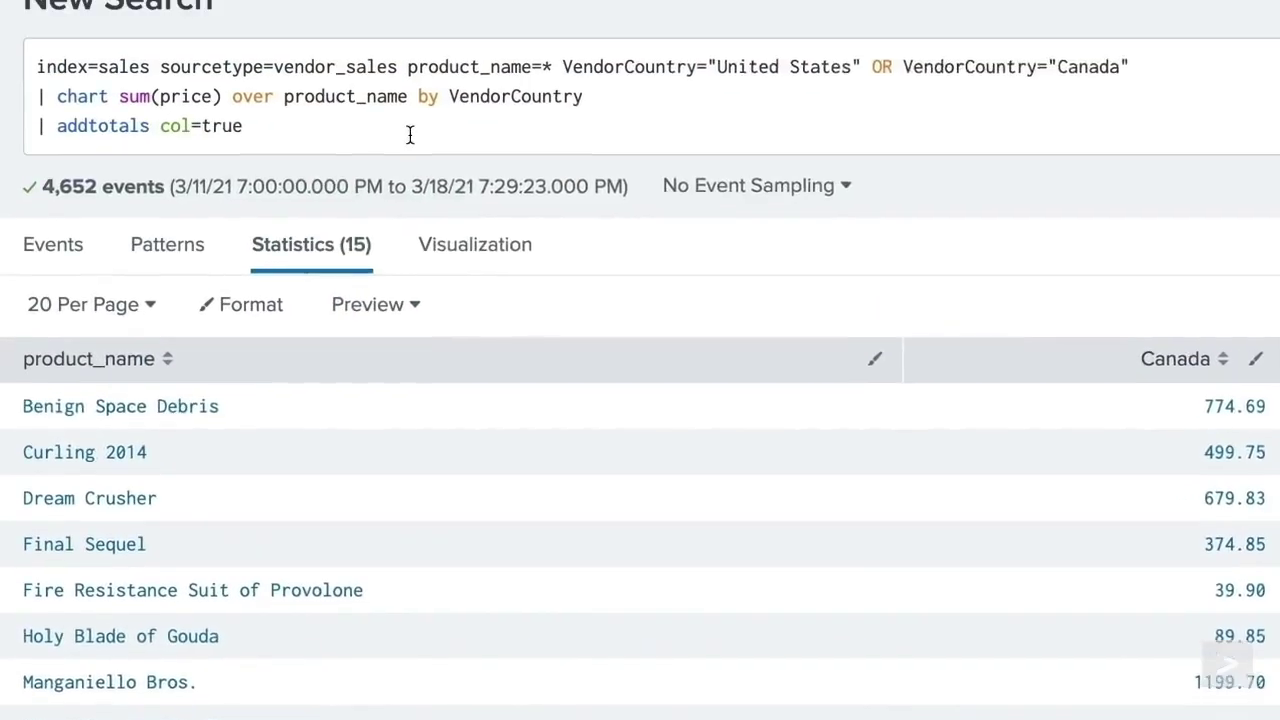
left_click(410, 135)
type("label=\"")
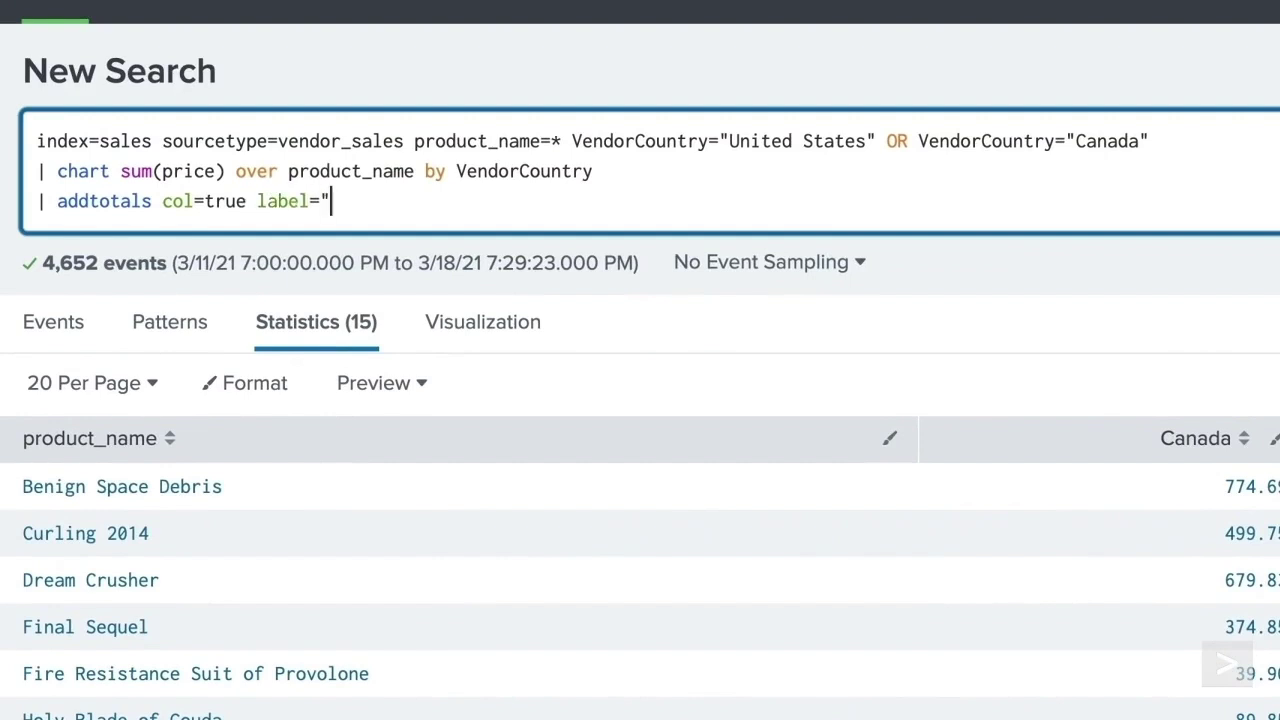
type("Total Sales\" ")
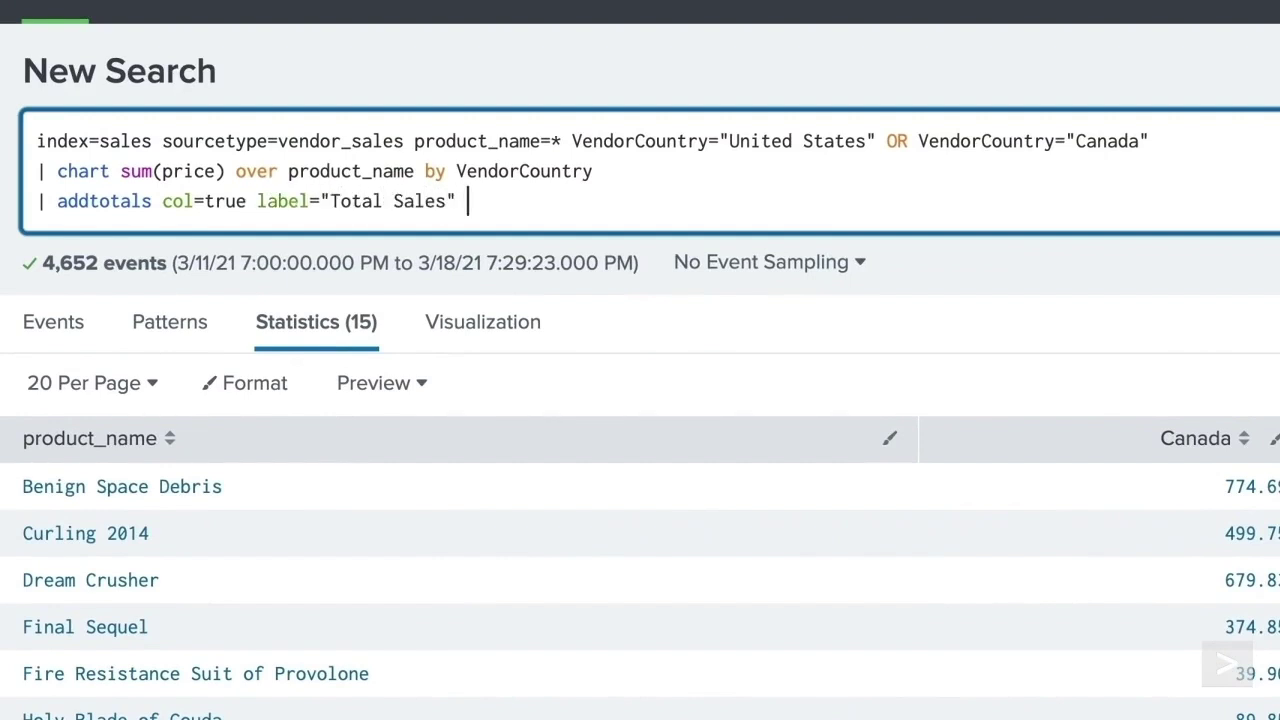
type("labelfield=")
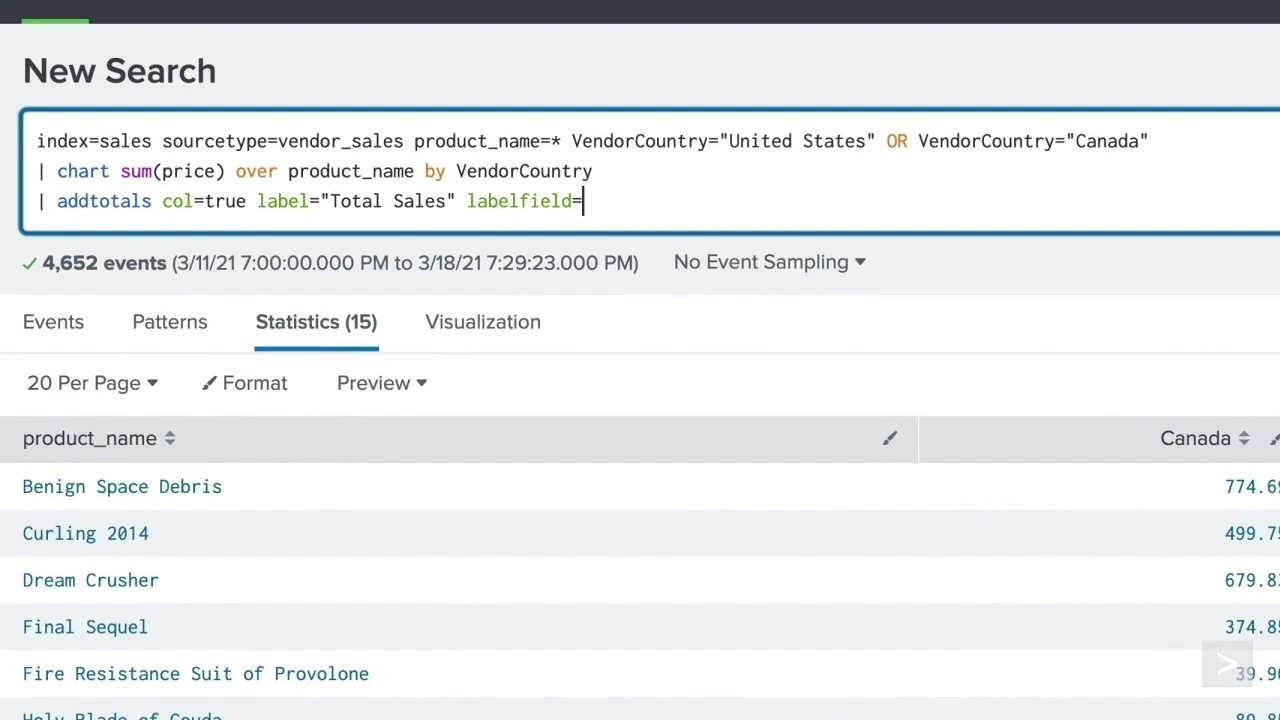
type("\"product_name\"")
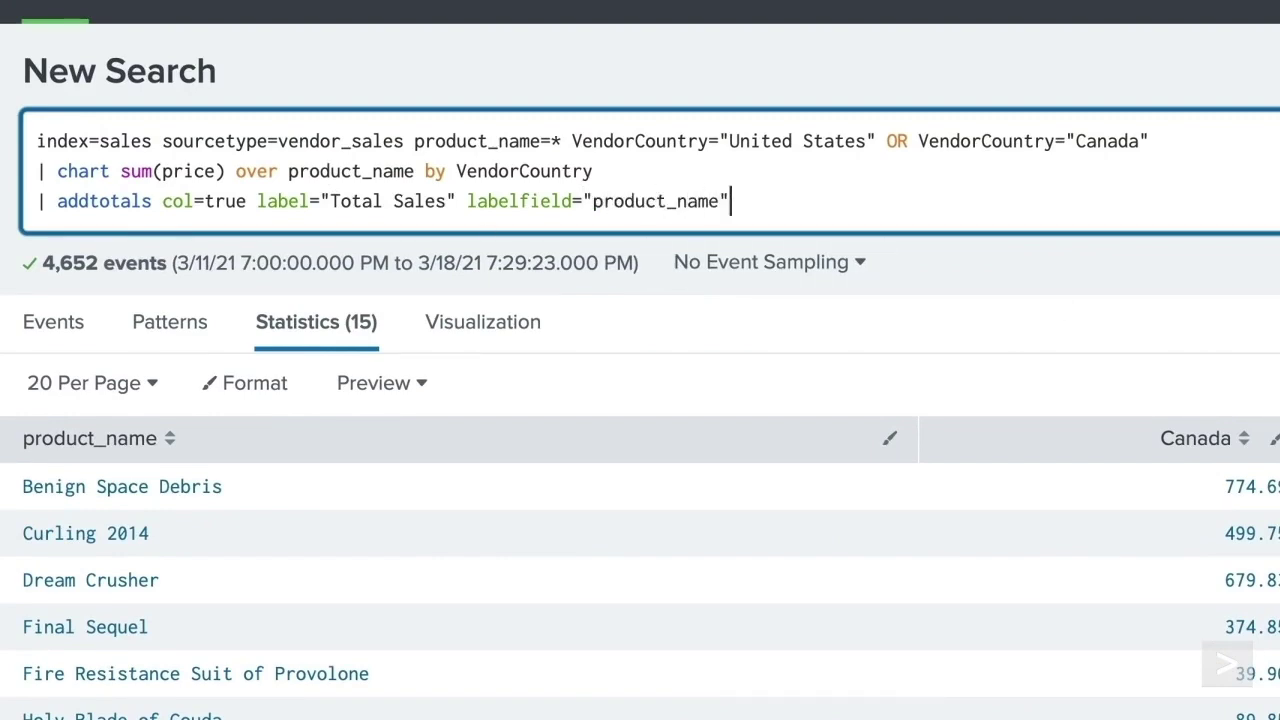
key("Return")
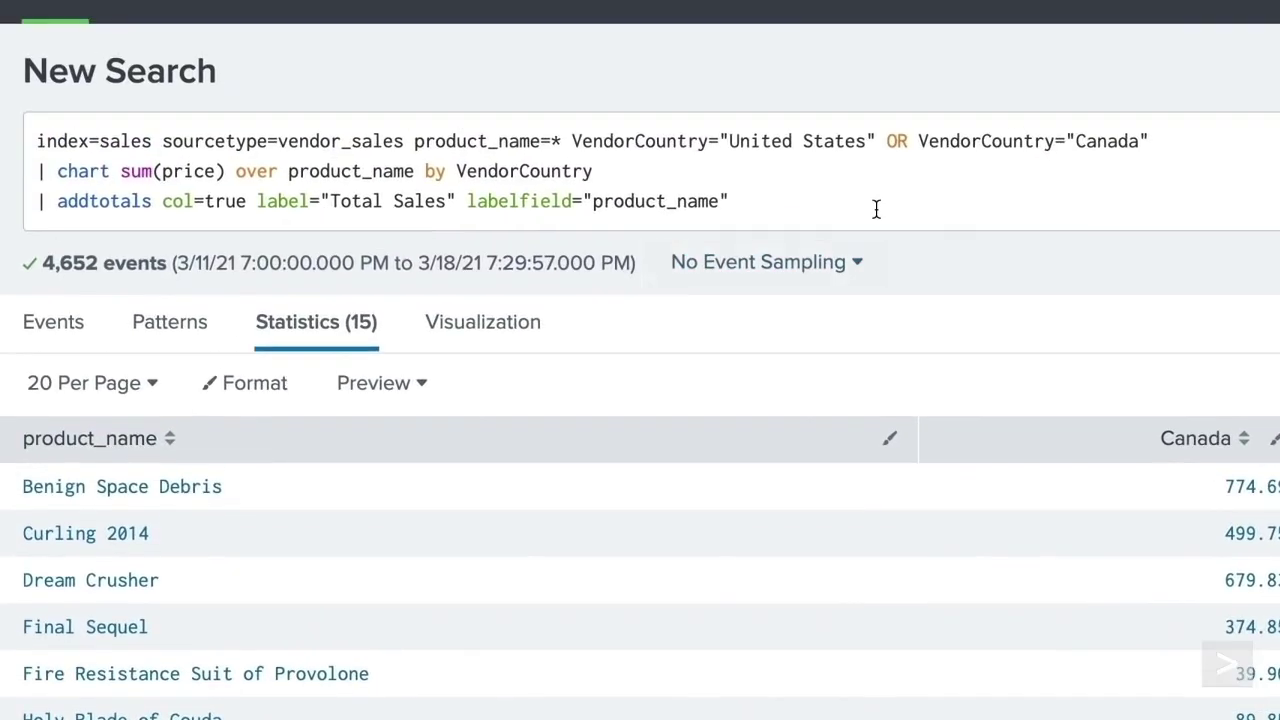
- Add fieldname="Total By Product" and row=false to addtotals, rerunning the search
left_click(876, 208)
type("fieldname=\"Total By Produc")
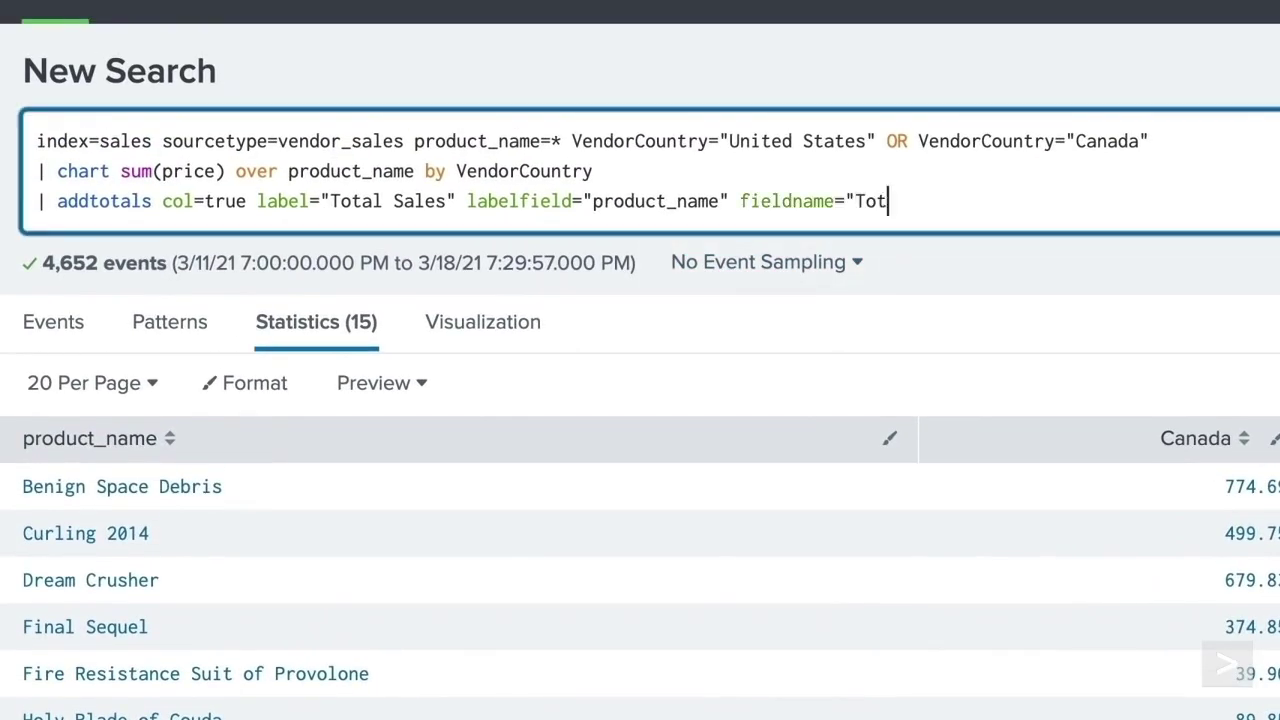
type("t\"")
key("Return")
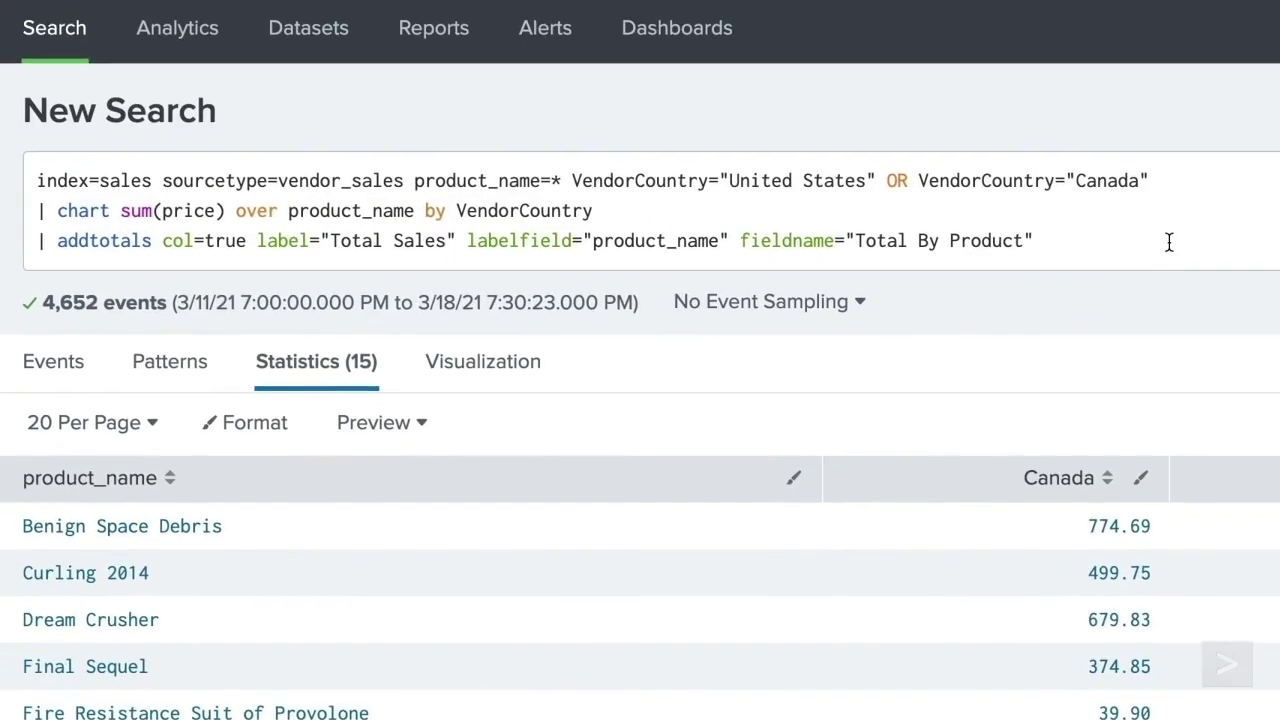
left_click(1169, 248)
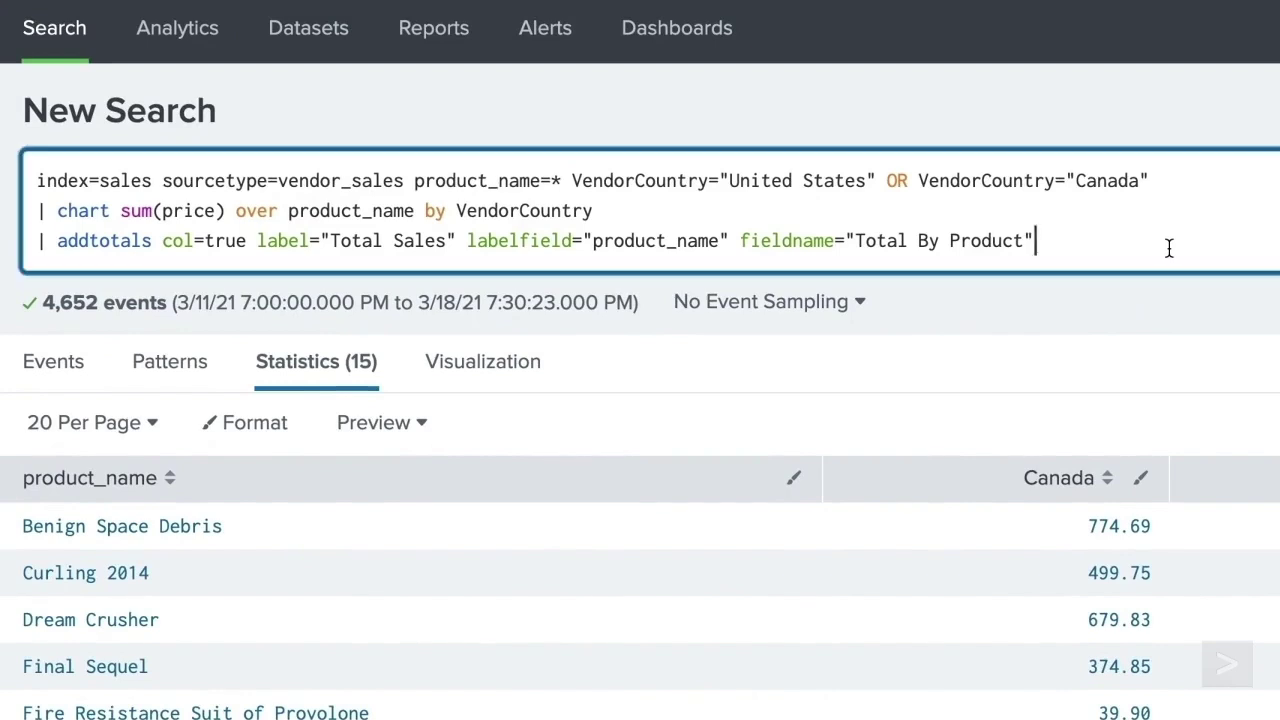
type("row=false")
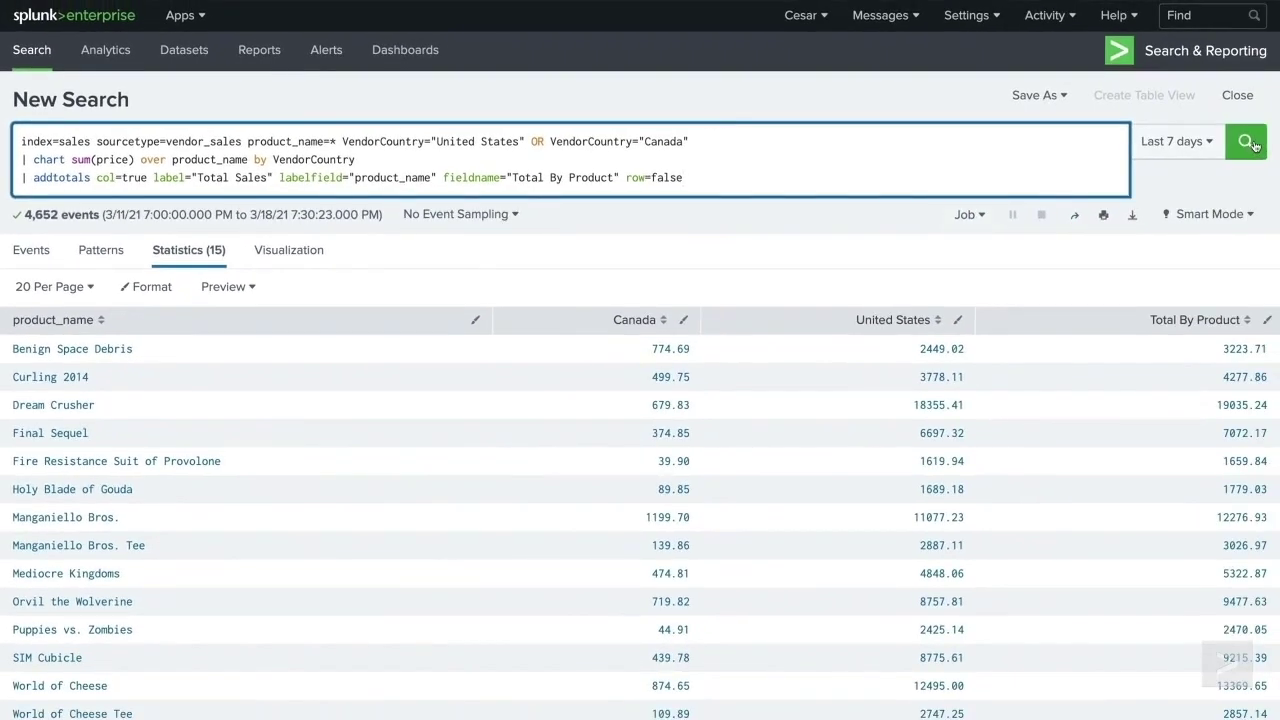
left_click(1250, 143)
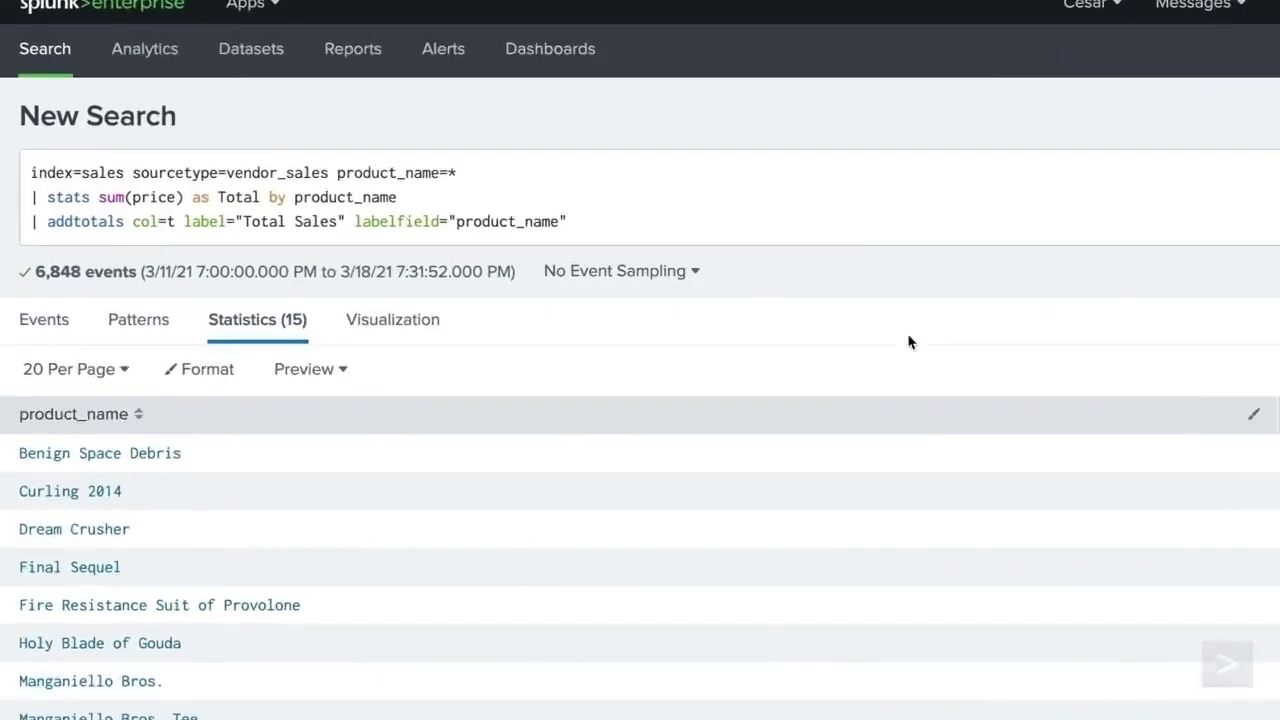
- Append '| fieldformat Total = "$" + tostring(Total, "commas")' and run the search
left_click(487, 181)
key("Return")
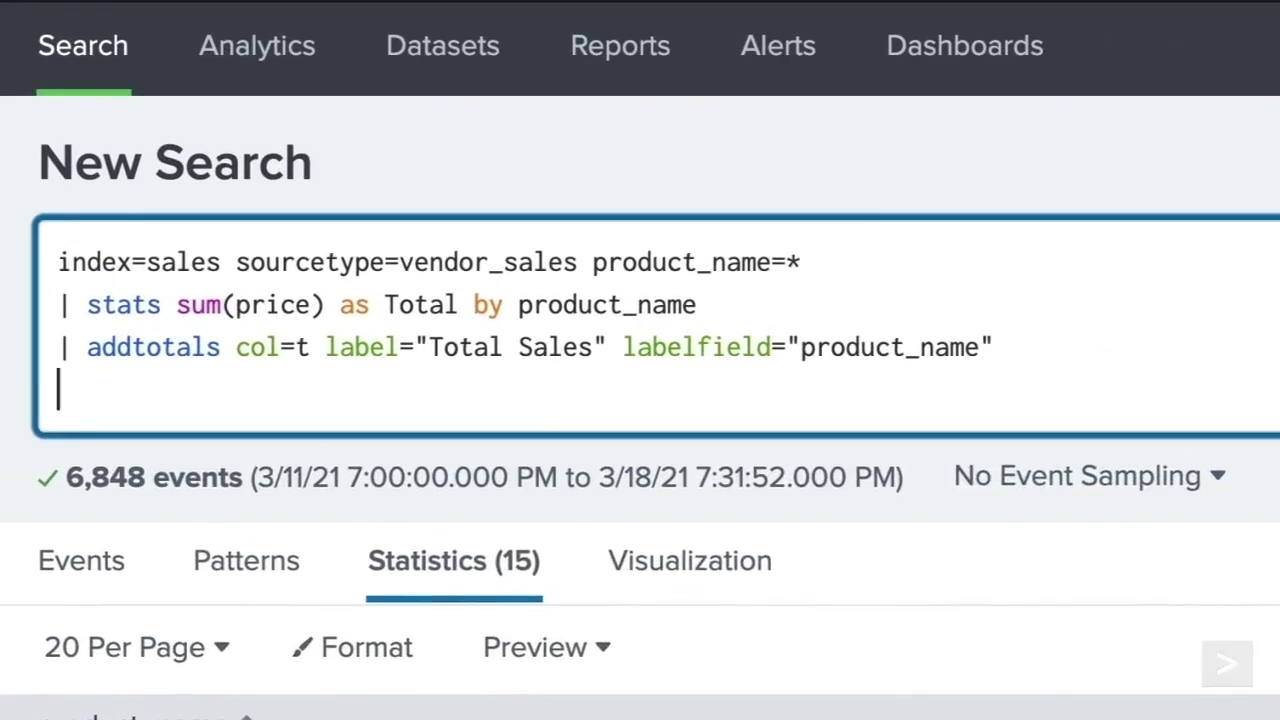
type("| fieldform")
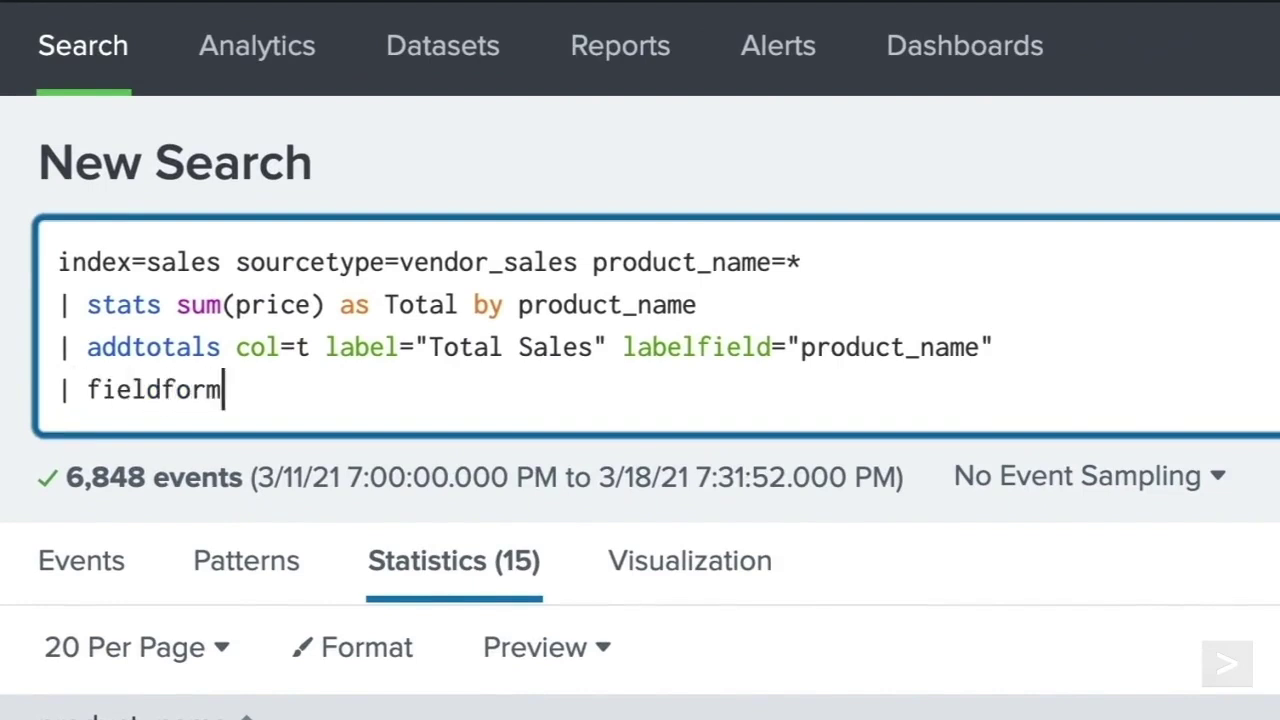
type("at Total")
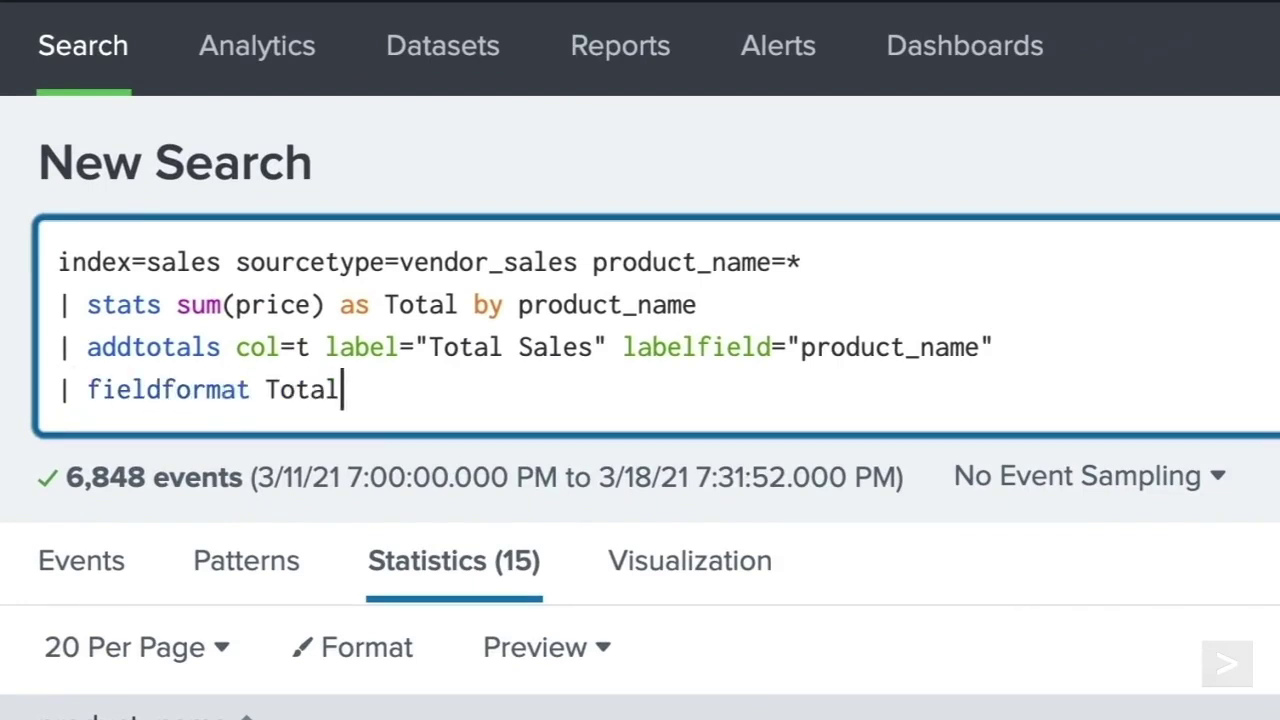
type(" =")
type("\"$\" ")
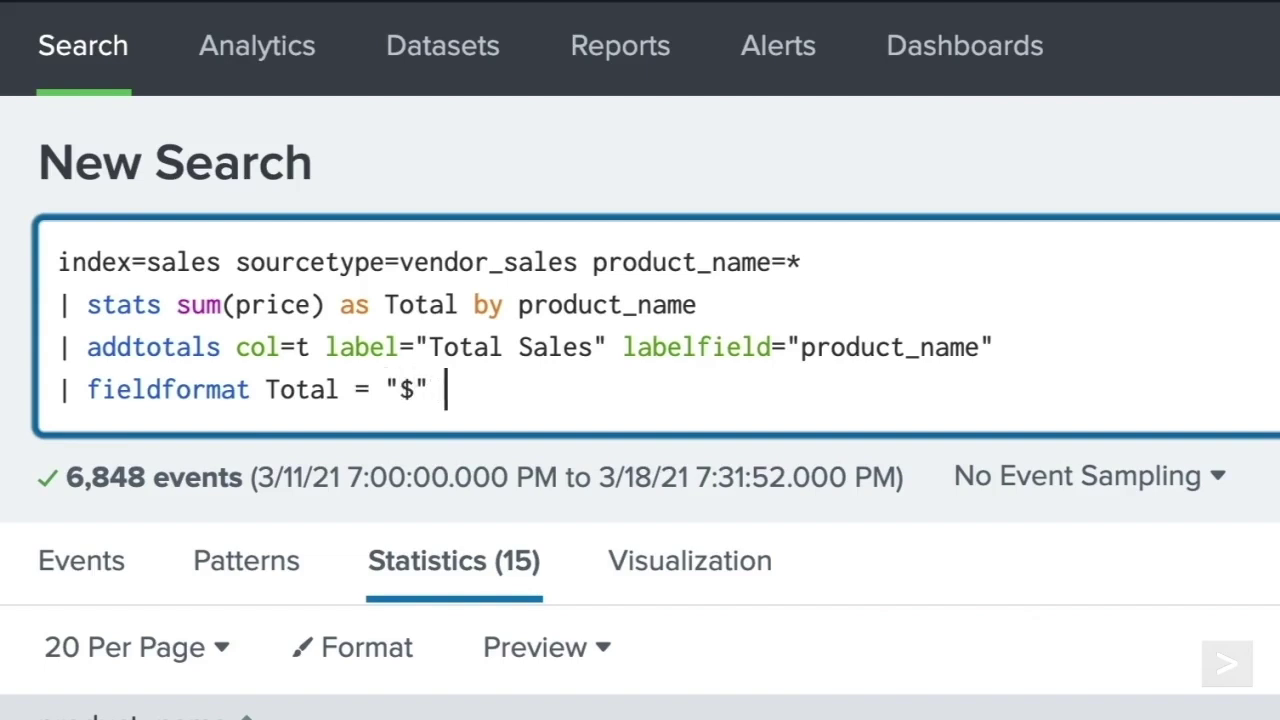
type("+ tostring(")
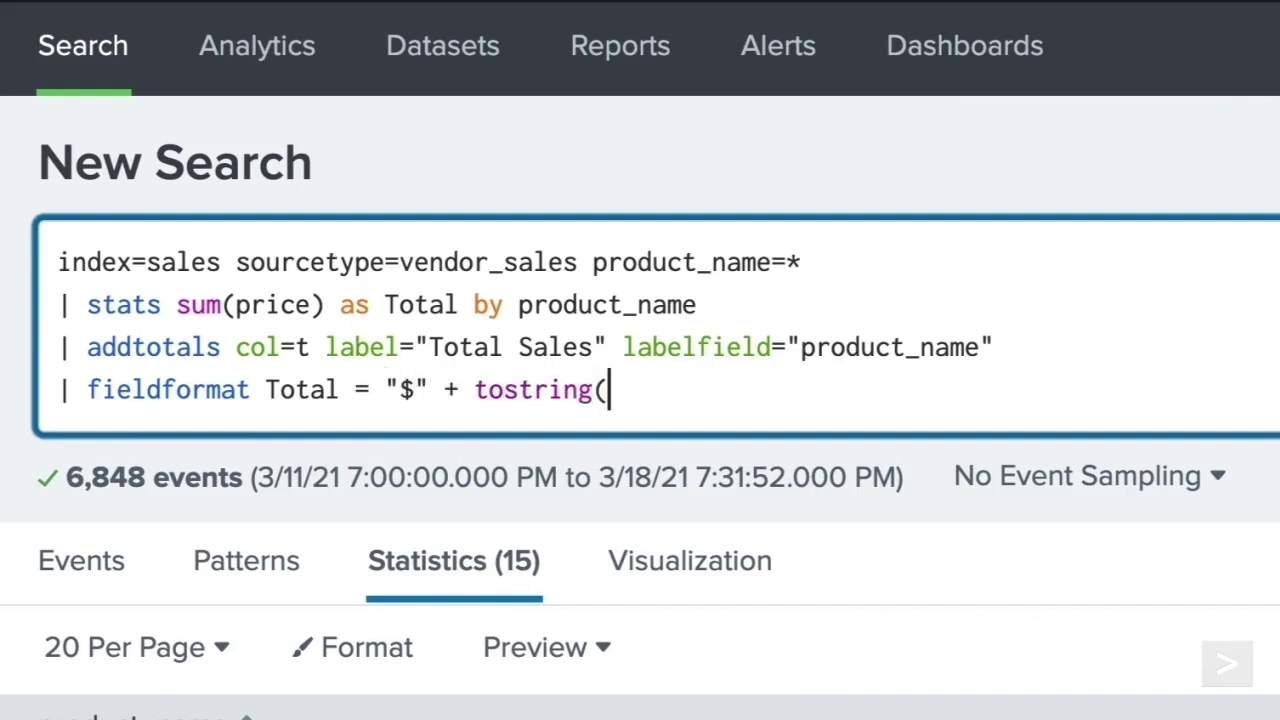
type("Total")
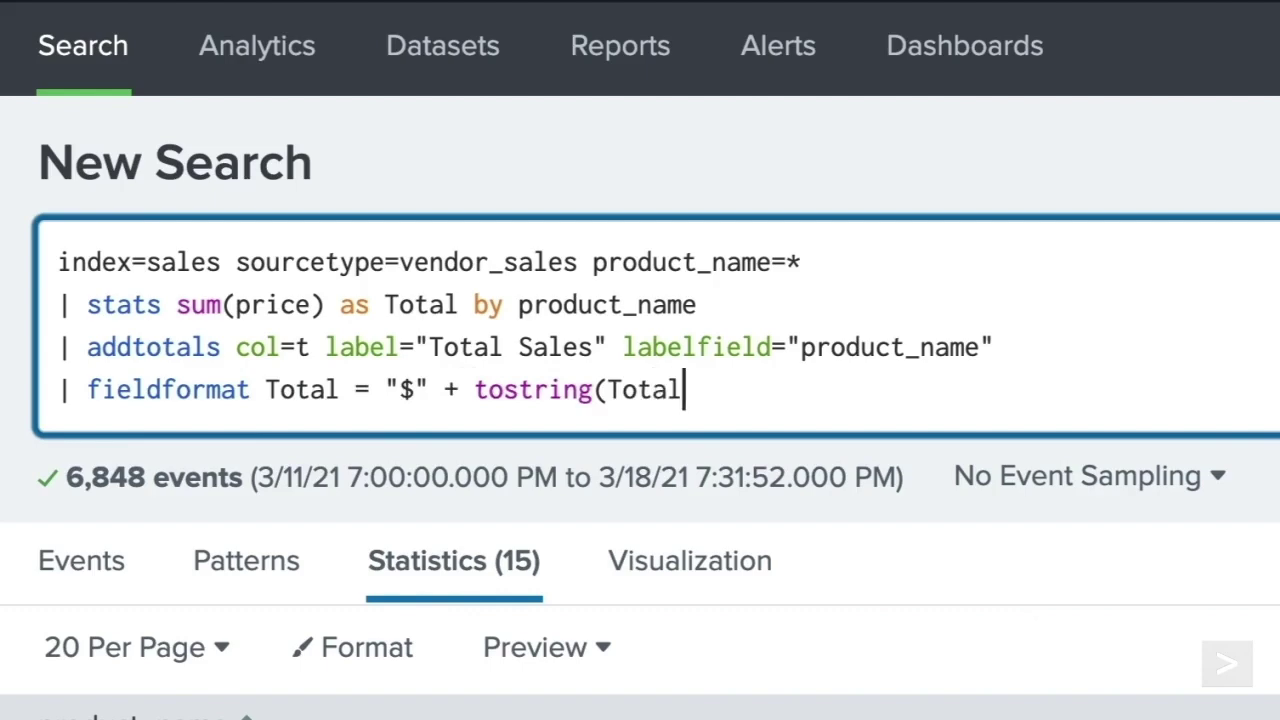
type(", \"commas\")")
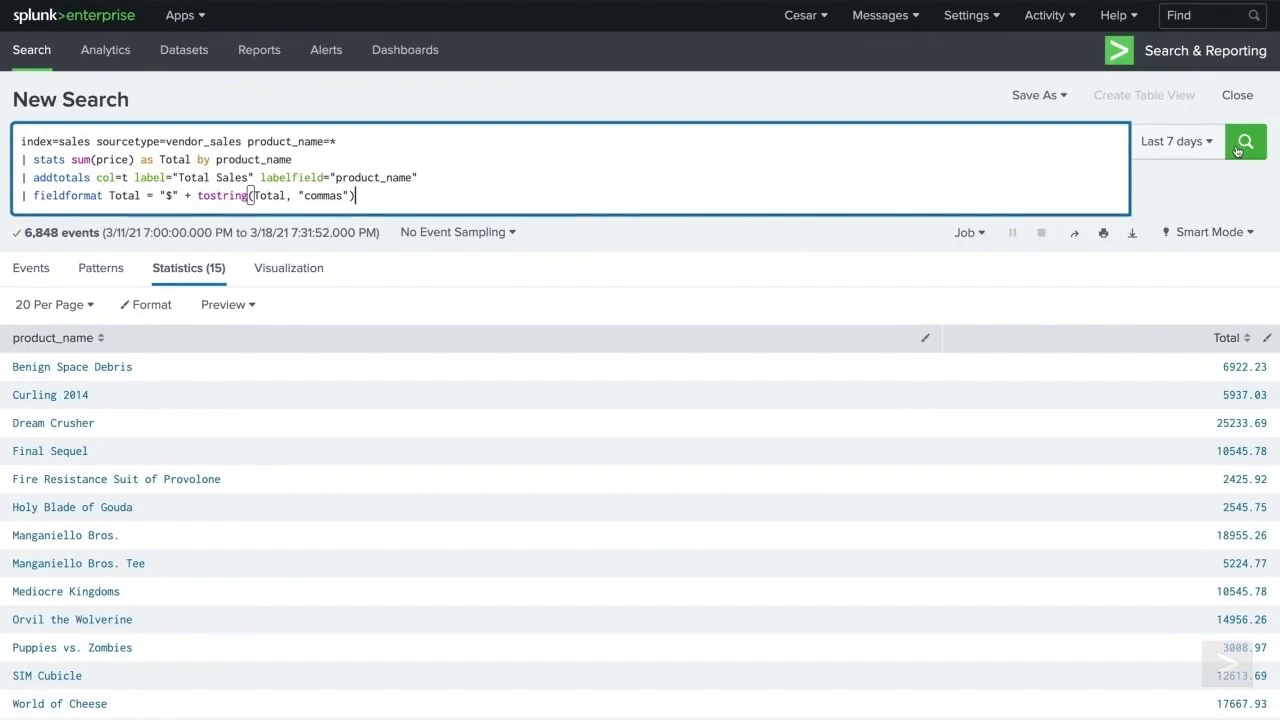
left_click(1245, 143)
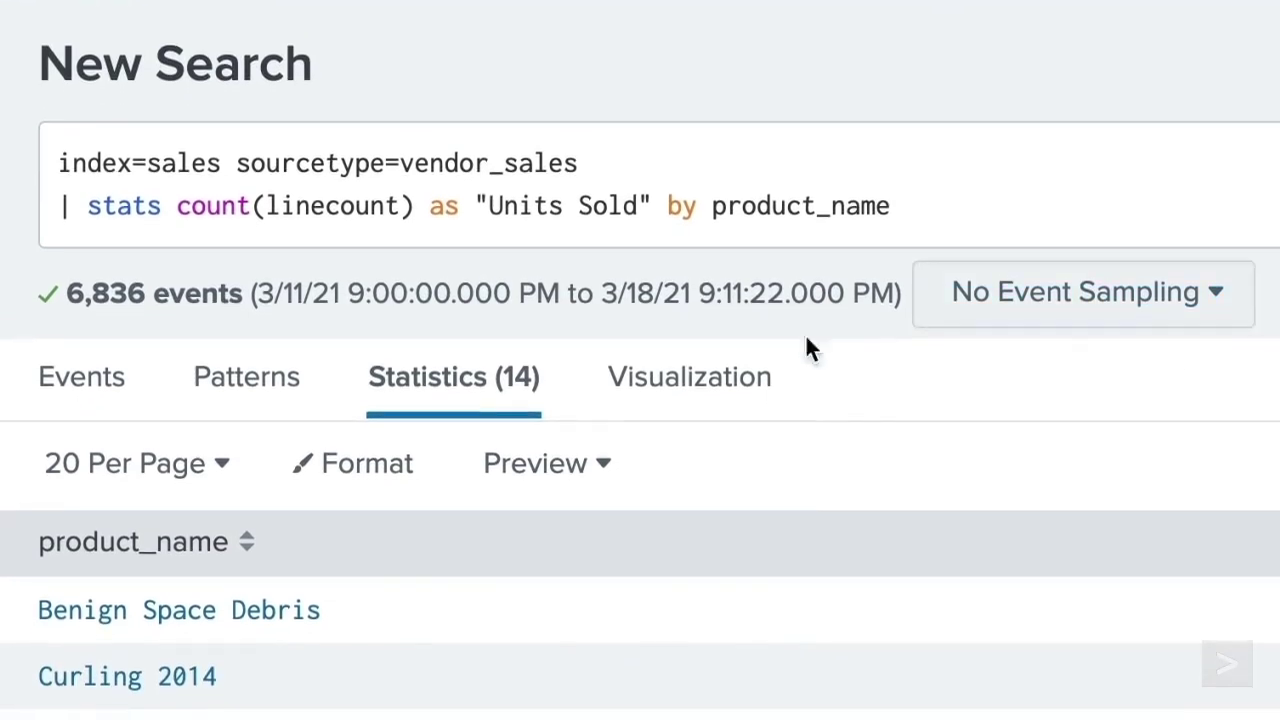
- Display the units-sold results as a Column Chart visualization
left_click(742, 470)
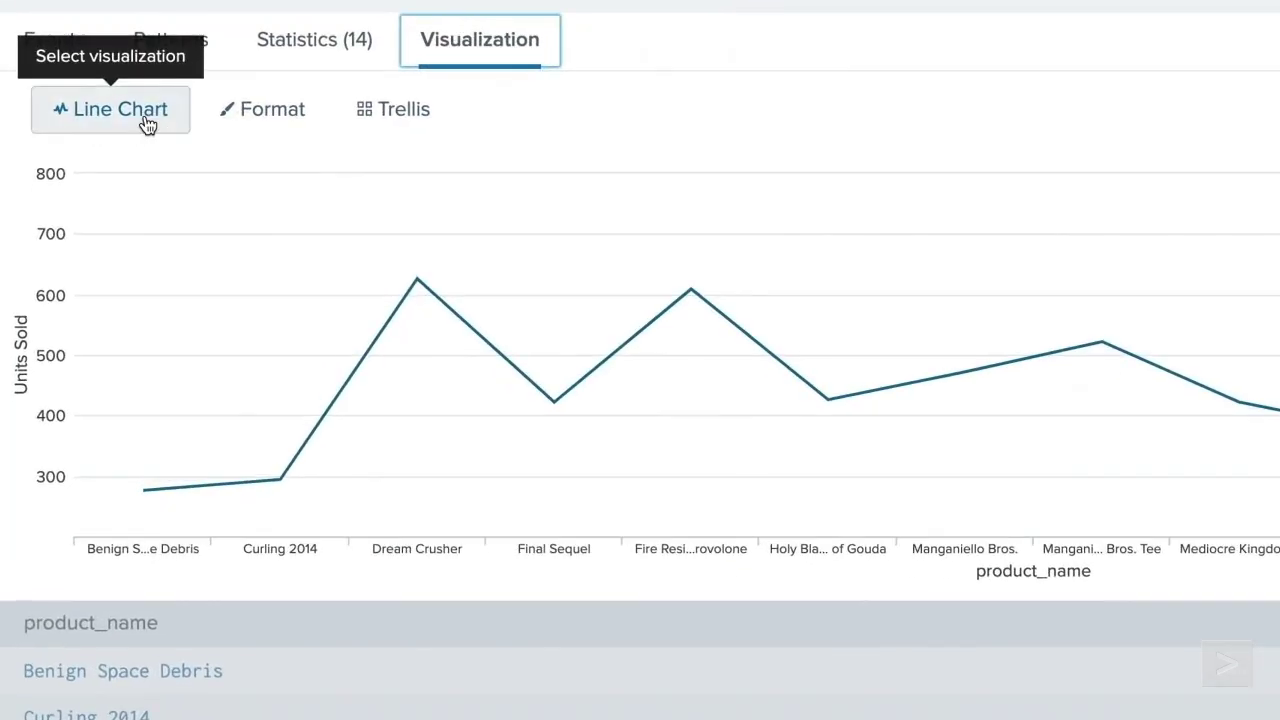
left_click(78, 275)
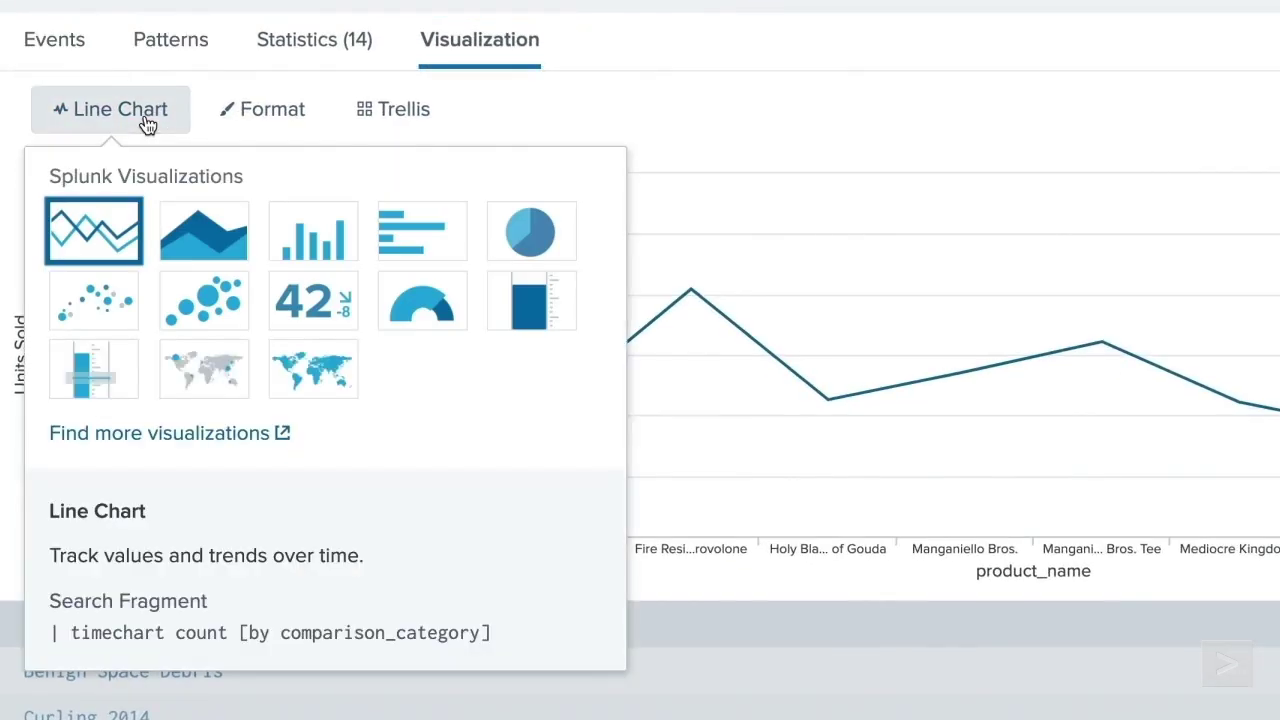
left_click(315, 243)
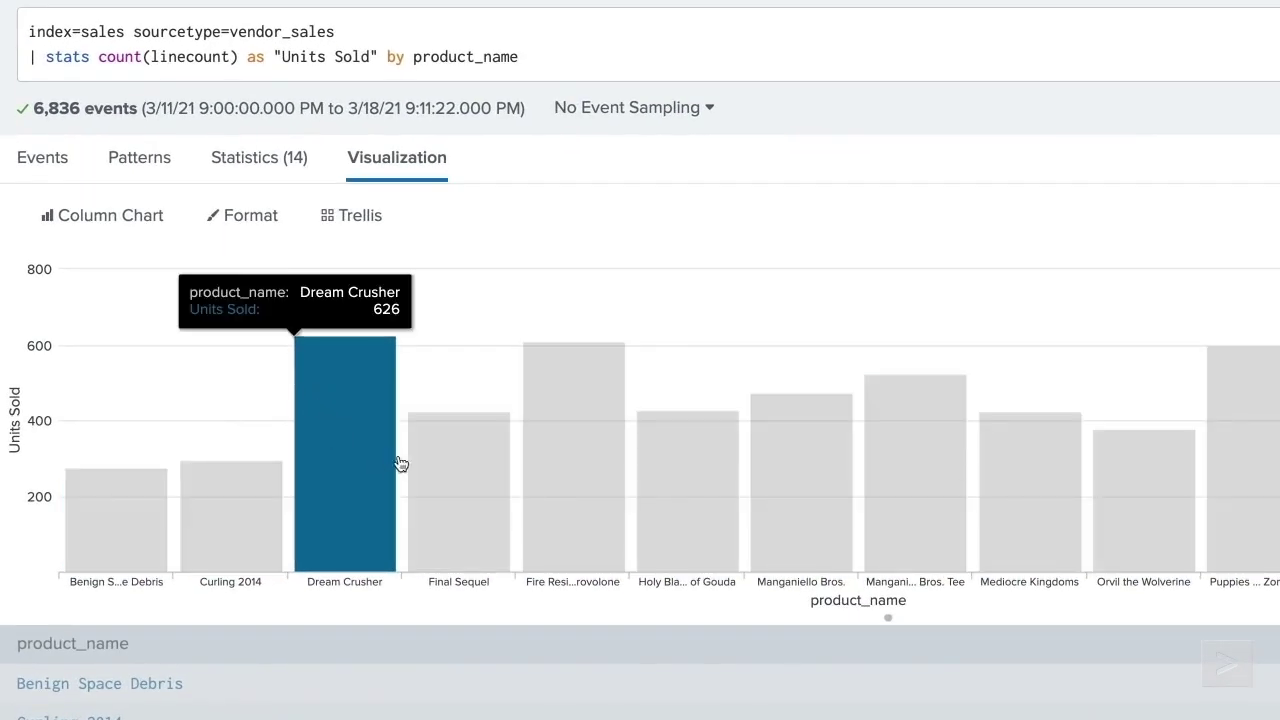
- Drill down into the Holy Blade of Gouda bar to see its events
mouse_move(331, 451)
mouse_move(685, 461)
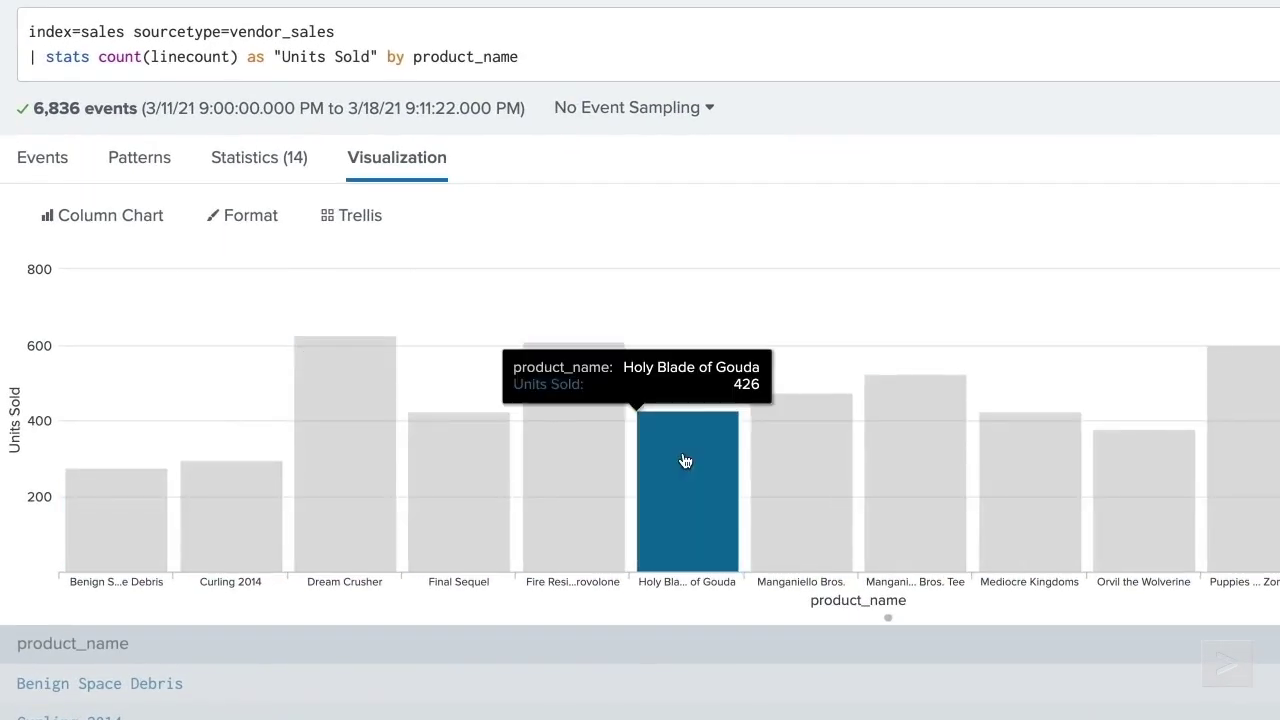
left_click(685, 461)
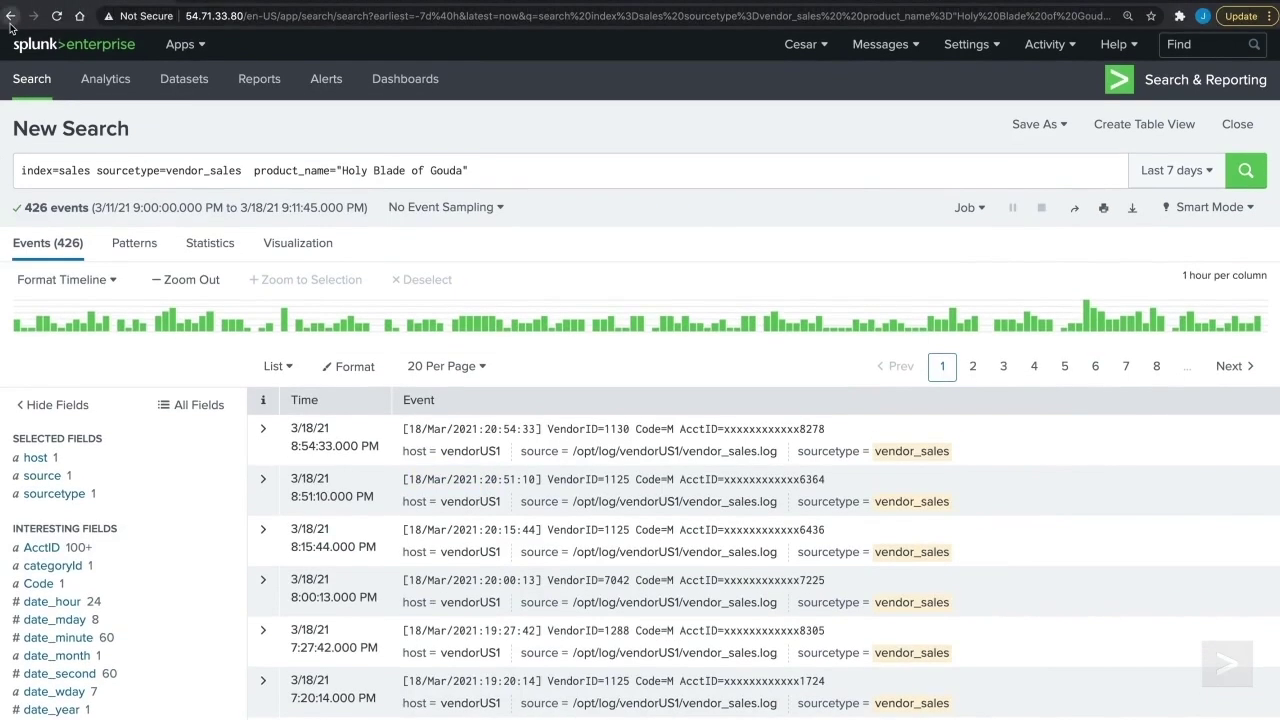
- Go back from the drilldown and view the units-sold results on the Statistics tab
left_click(12, 18)
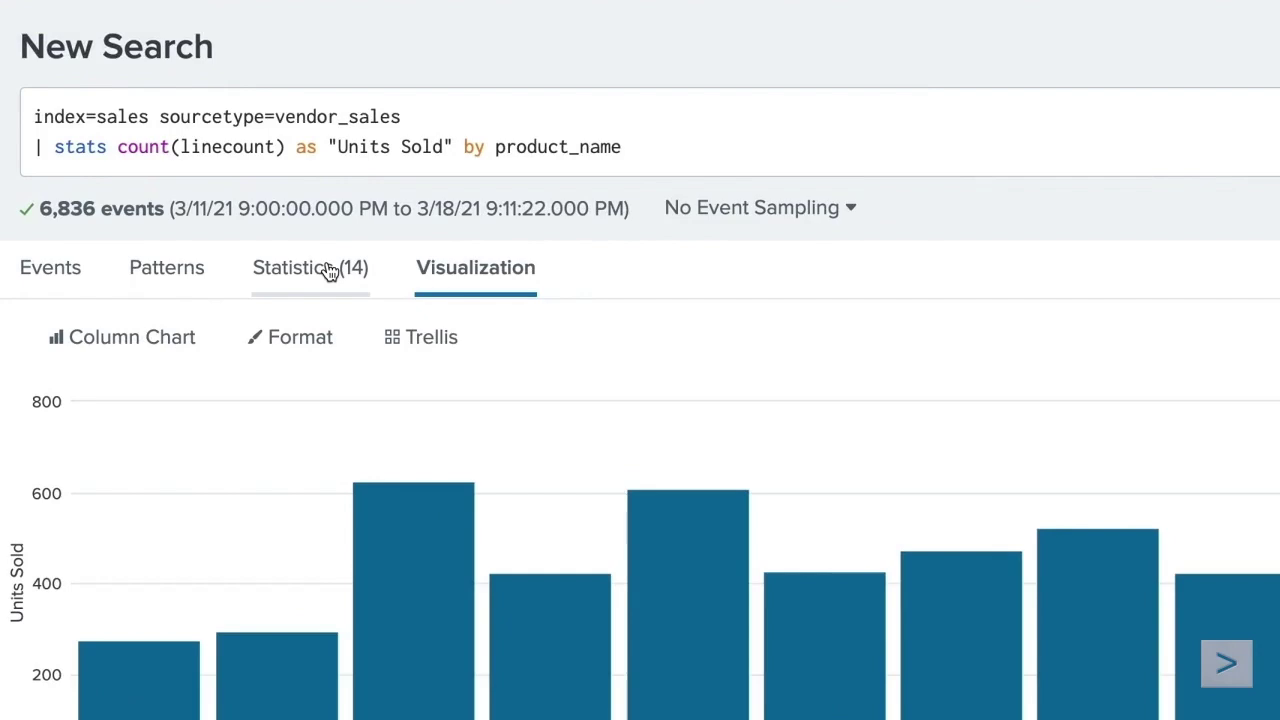
left_click(330, 272)
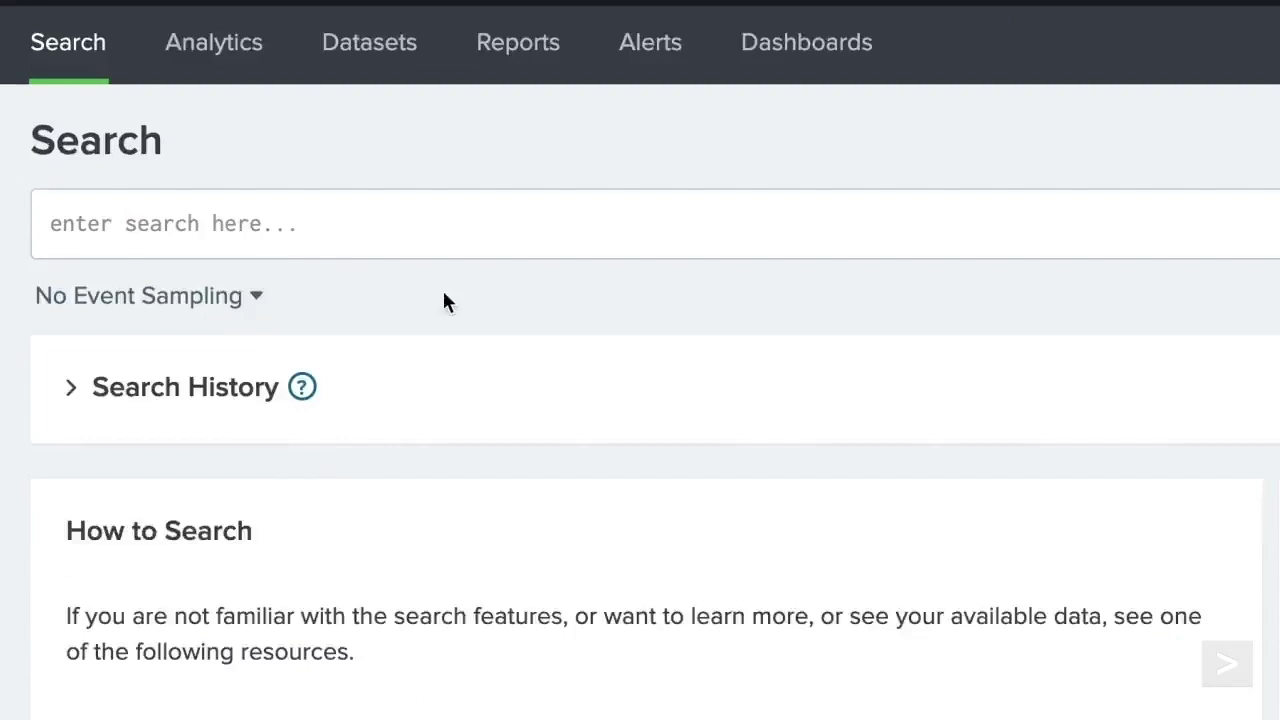
- Run 'index=sales sourcetype=vendor_sales | top Vendor' over Week to date
left_click(202, 142)
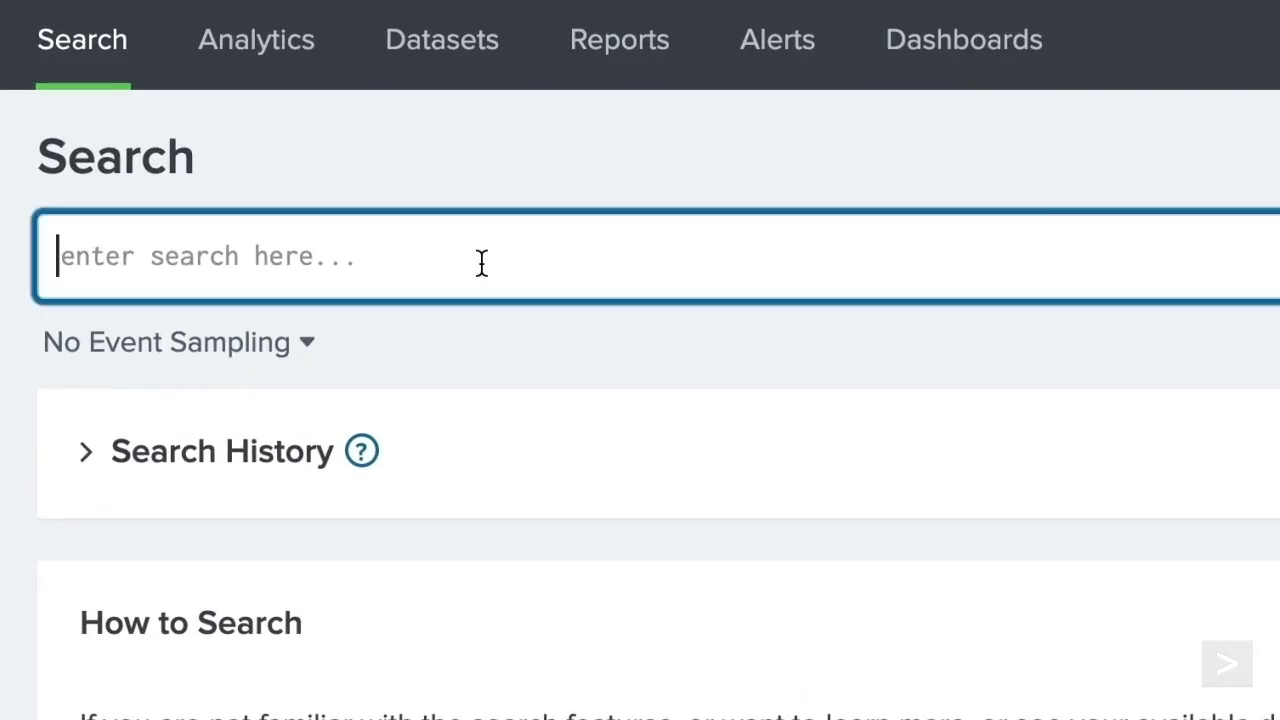
type("index=sales sourcetype")
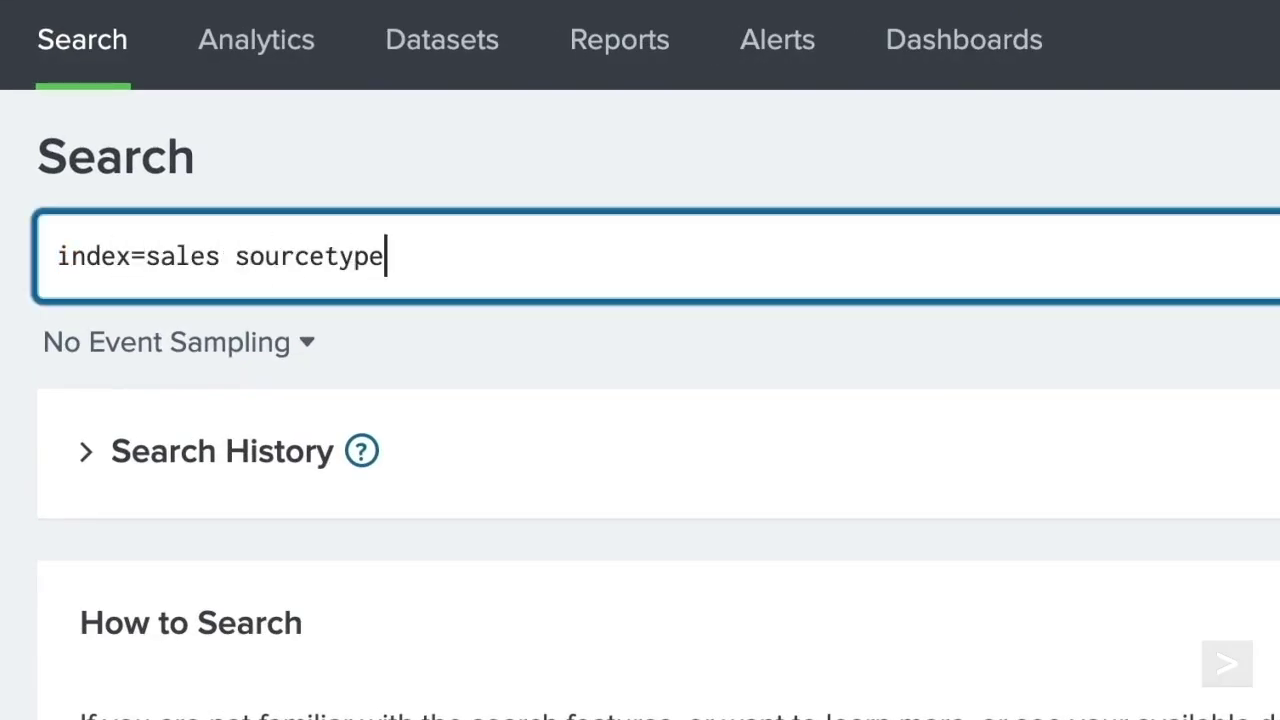
type("=vendor_sales")
key("shift+Return")
type("| t")
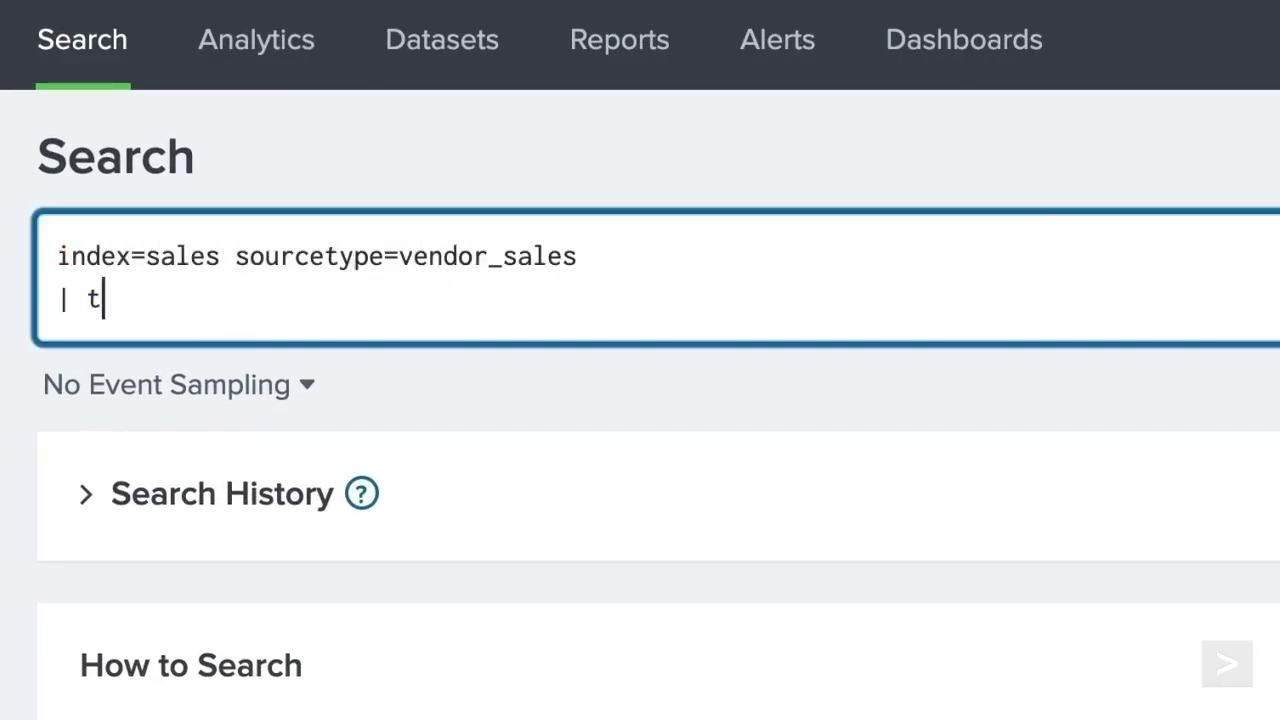
type("op Vendor")
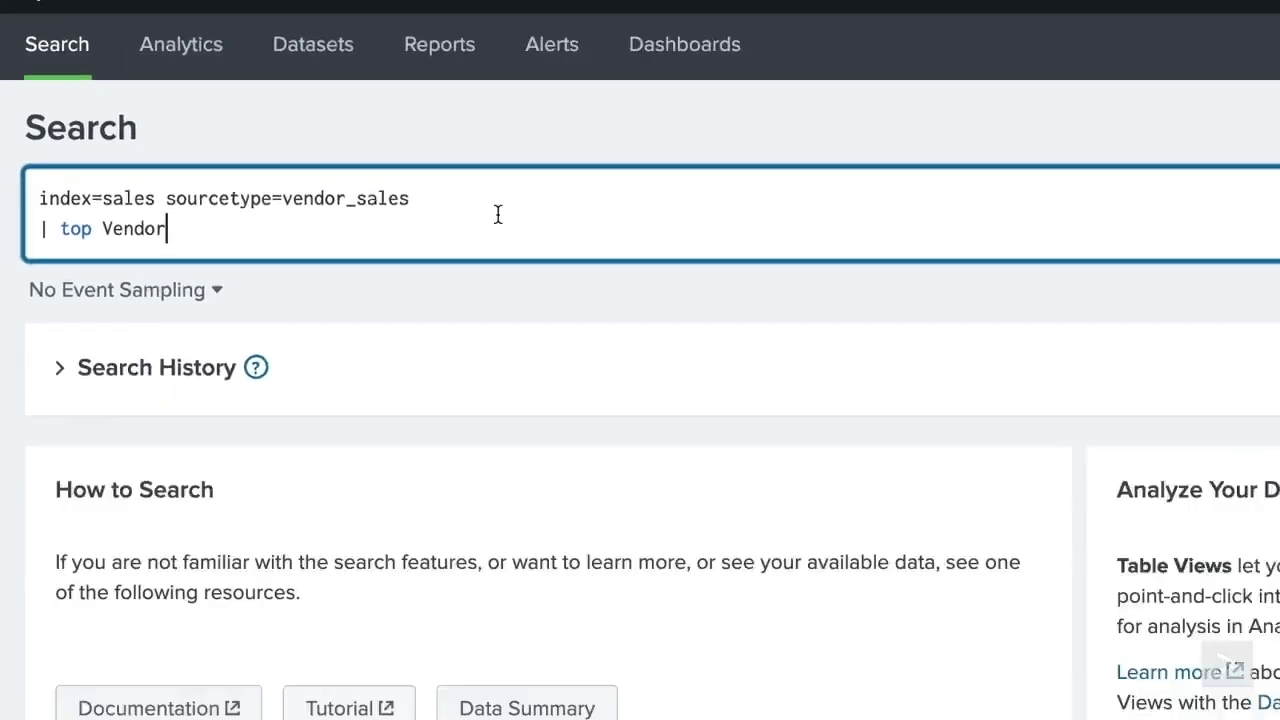
left_click(1160, 142)
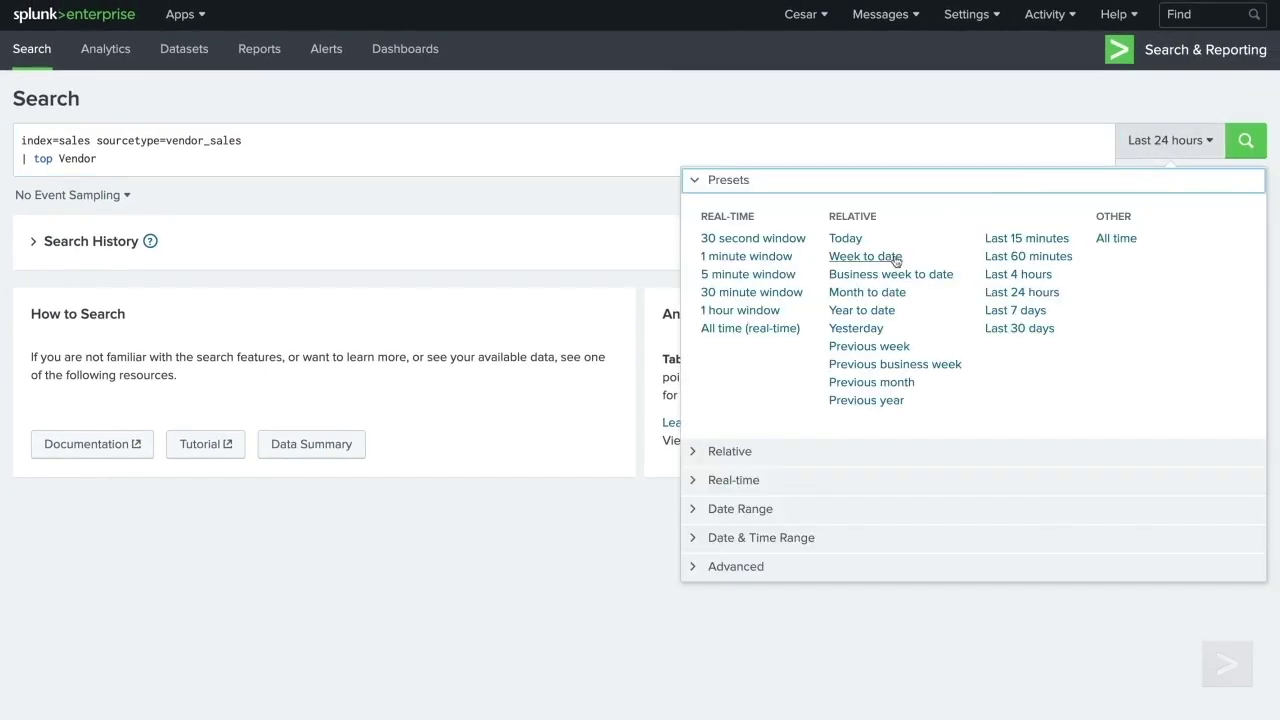
left_click(851, 177)
left_click(1245, 143)
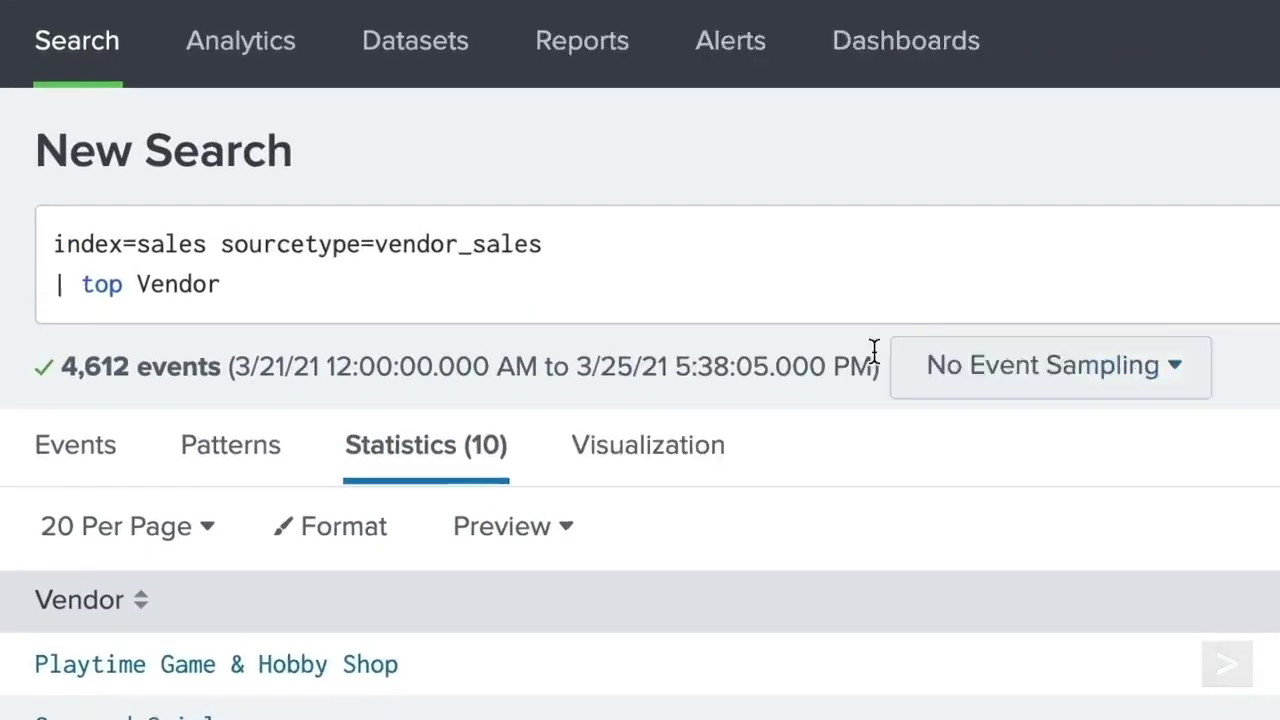
- Add limit=20 to the top command and rerun to list 20 vendors
left_click(376, 163)
type("limit=20")
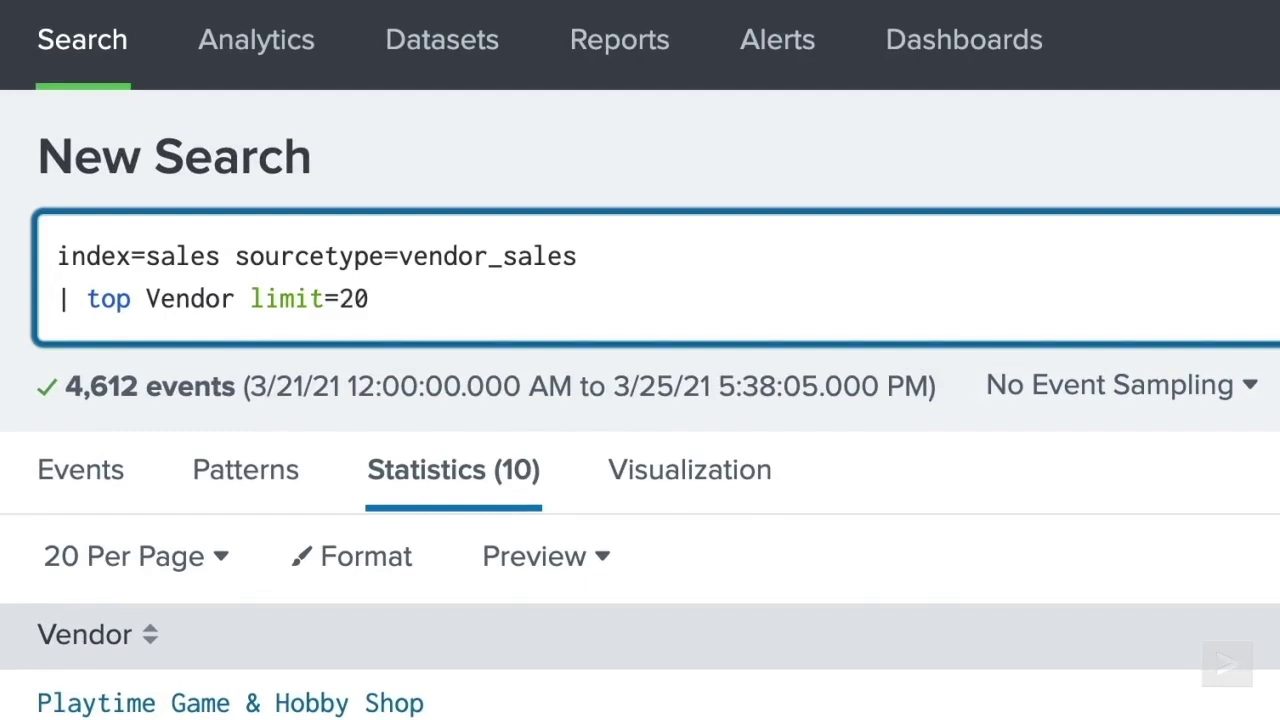
left_click(1246, 141)
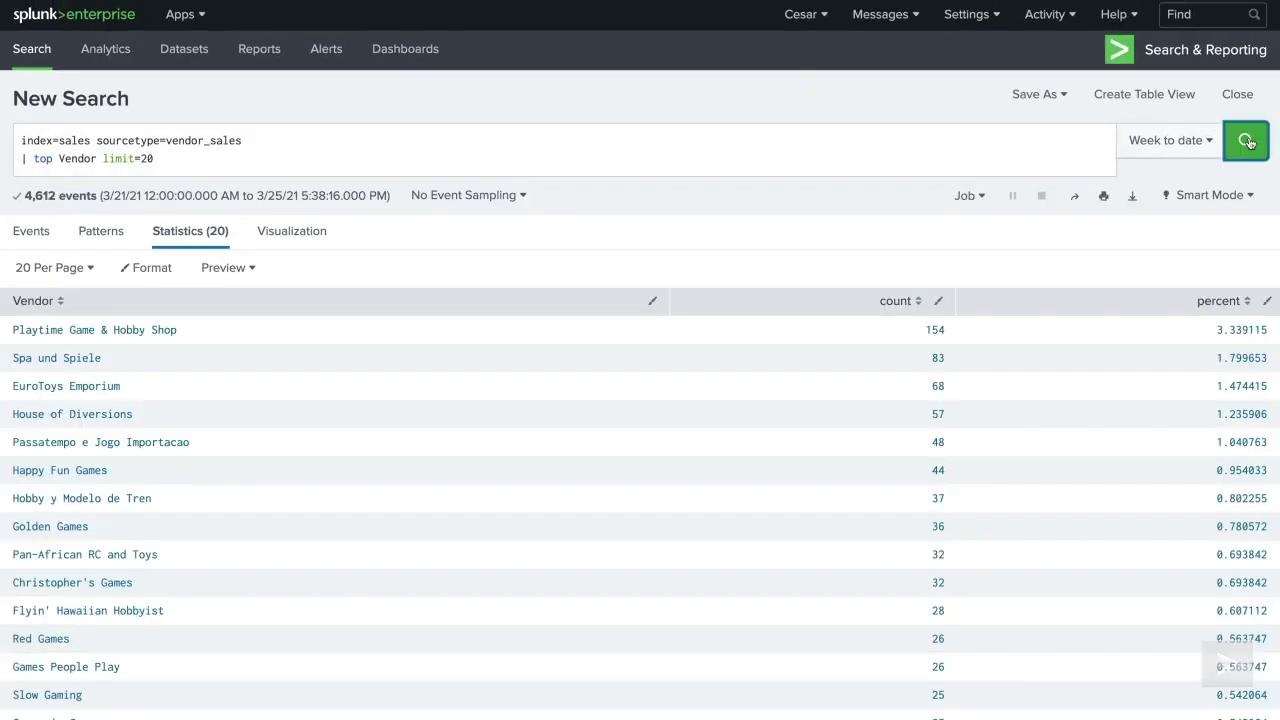
scroll(1248, 142, "down", 2)
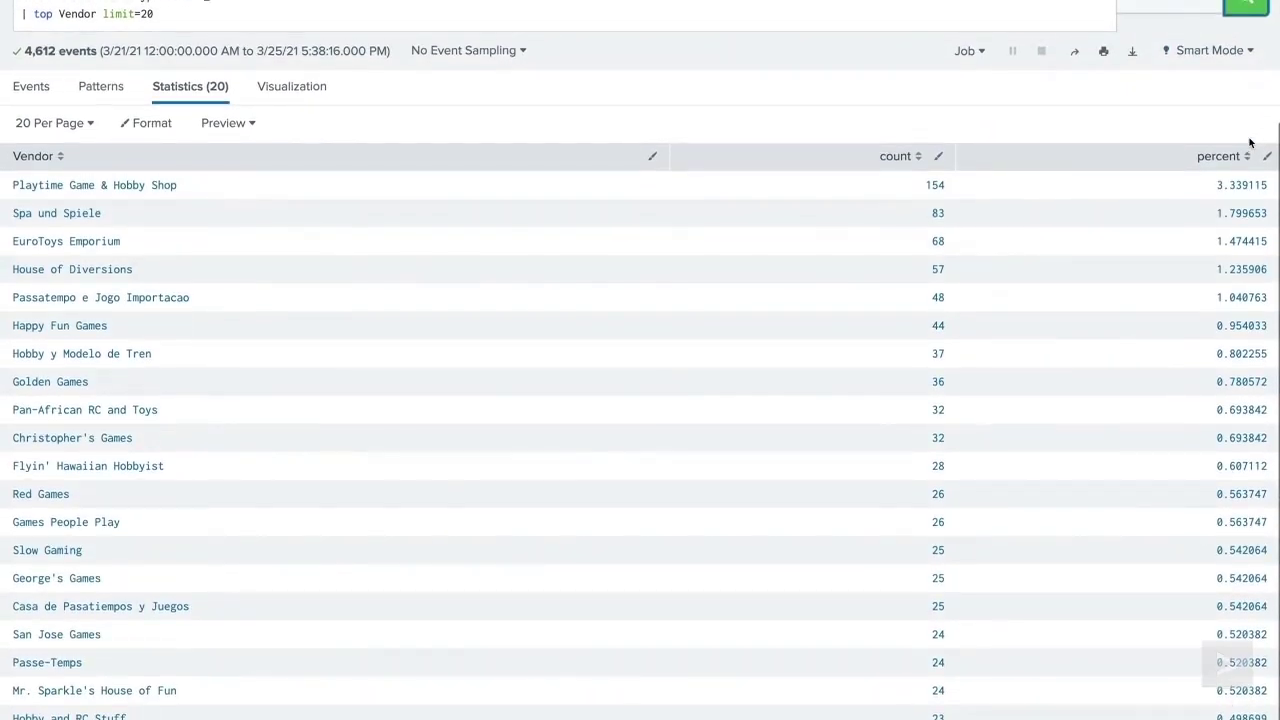
scroll(1249, 142, "up", 3)
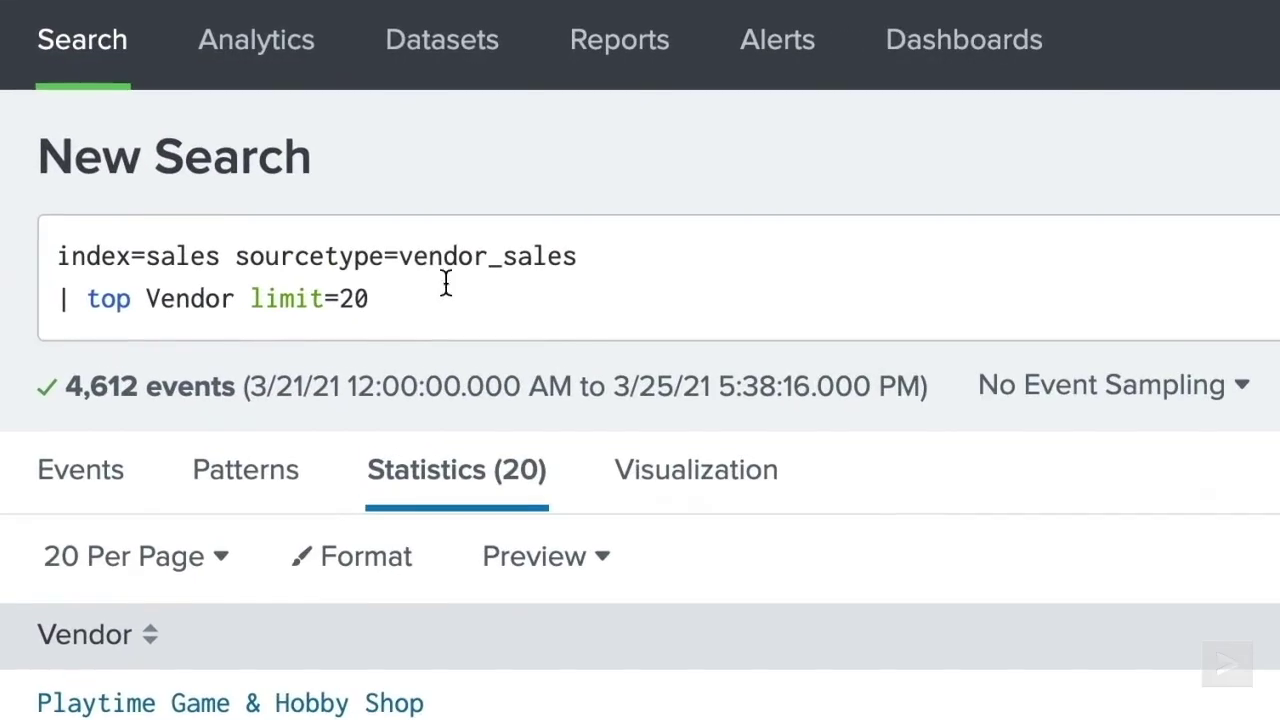
- Rerun top Vendor with limit=0, then with product_name added as a second field
left_click(440, 288)
key("BackSpace")
key("BackSpace")
type("0")
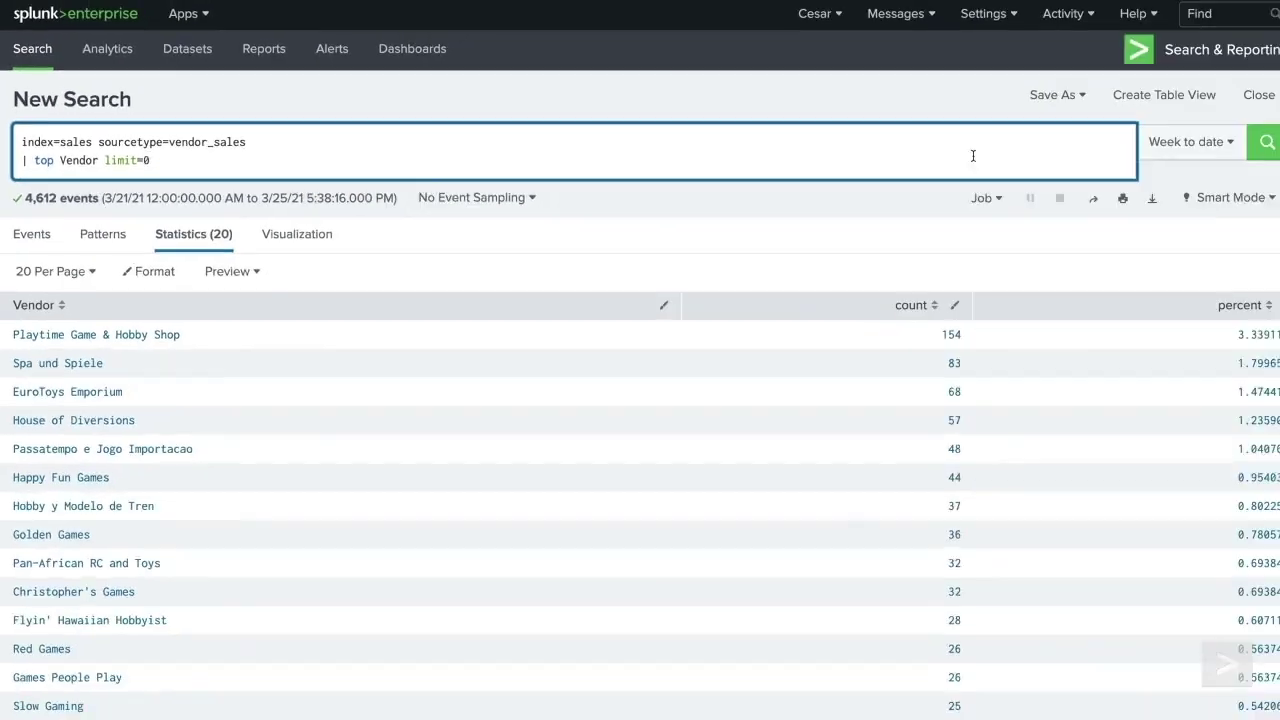
left_click(1268, 142)
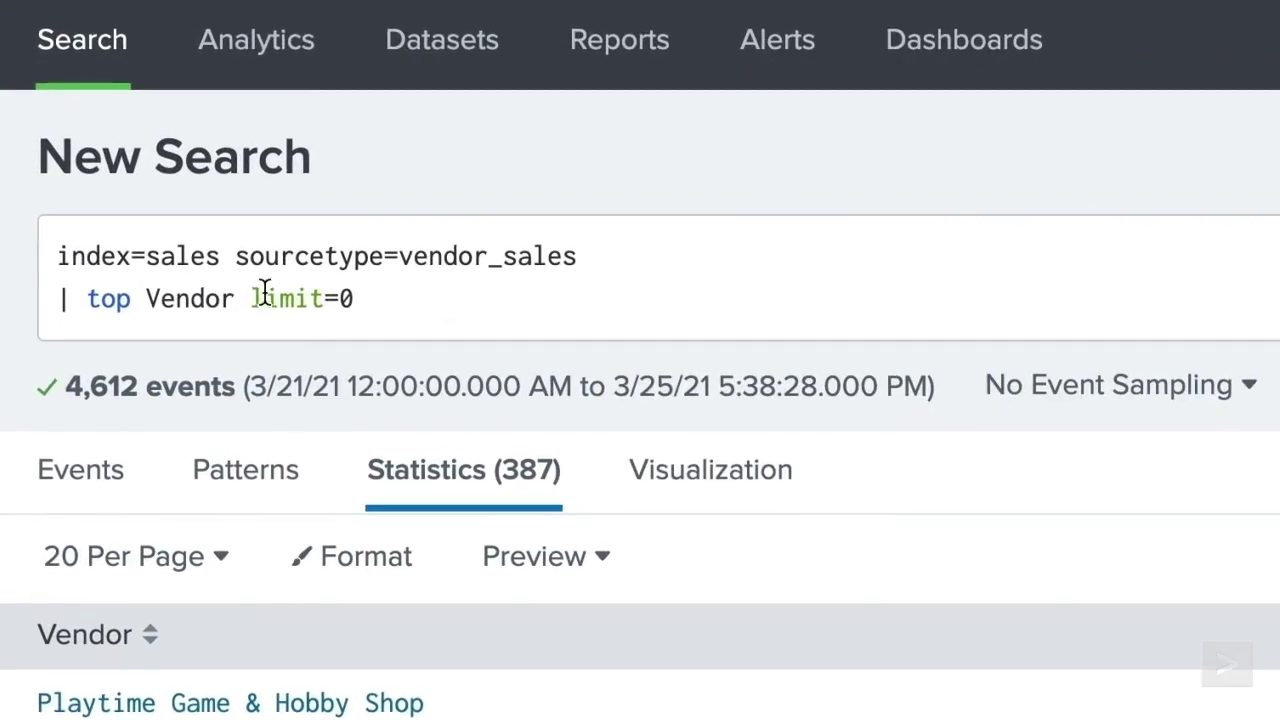
left_click(103, 157)
type("product_name")
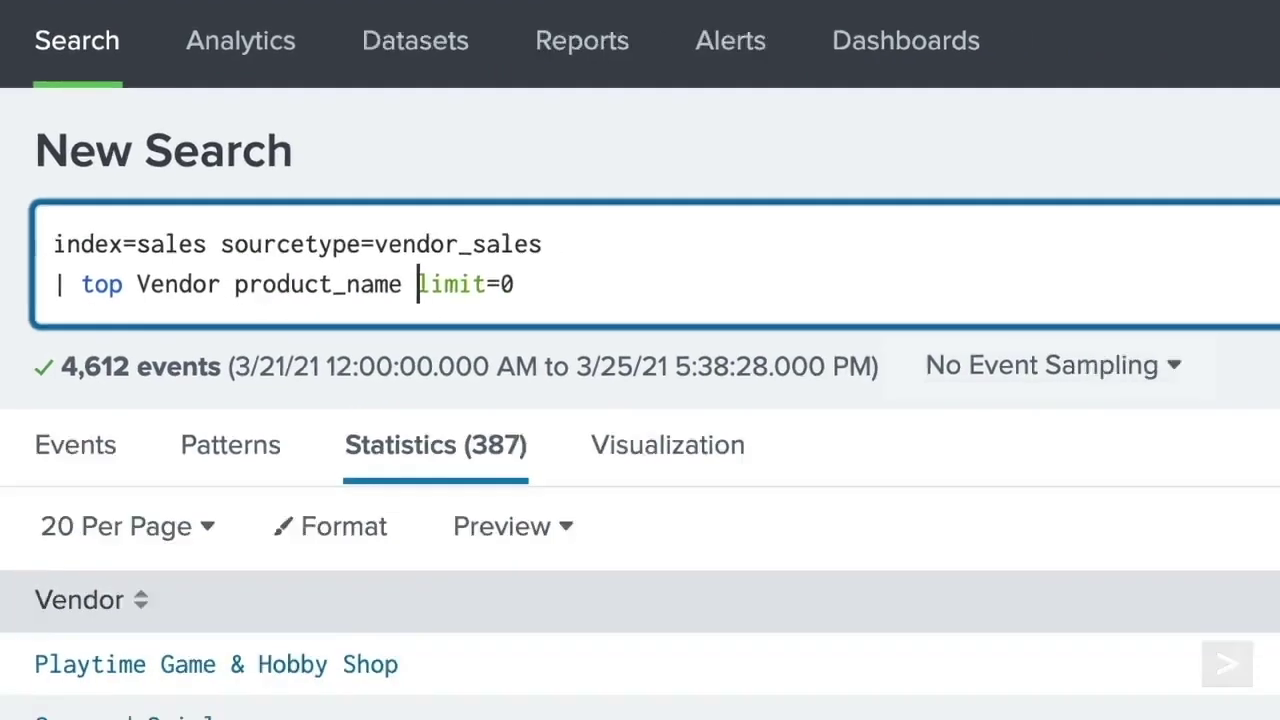
left_click(1245, 142)
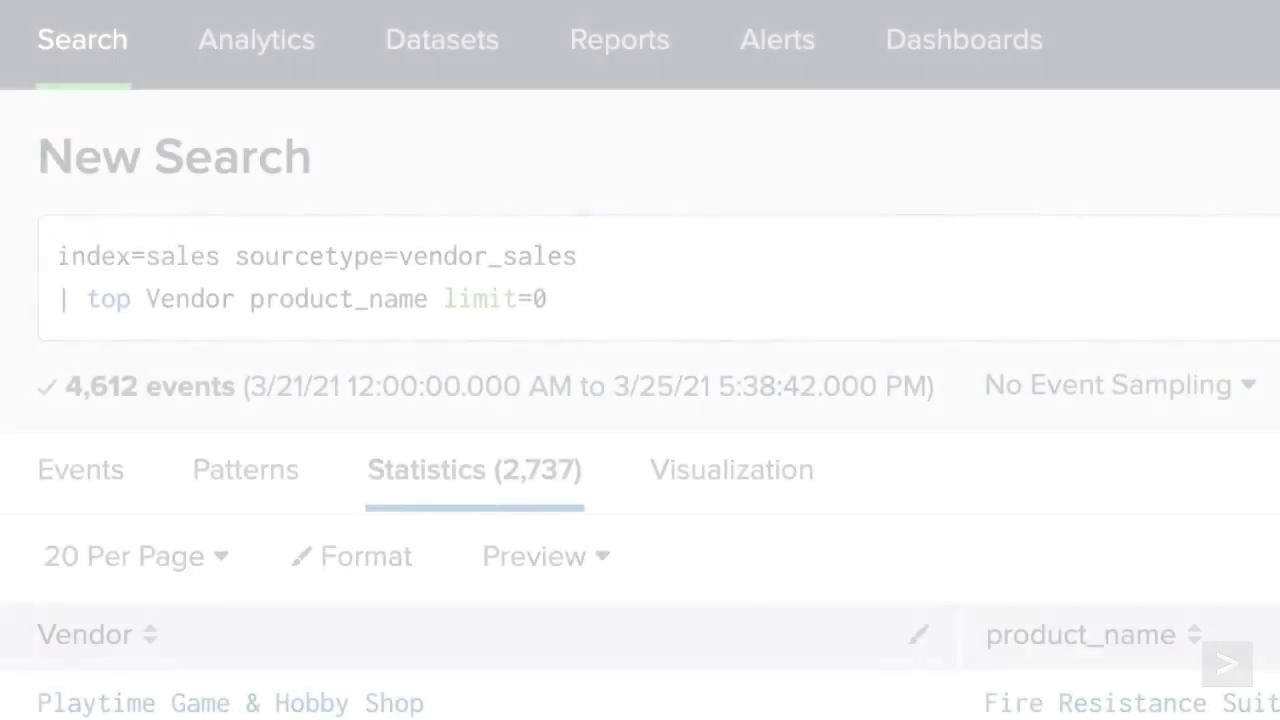
- Switch to top Vendor limit=5, then add showperc to hide percentages and rerun
left_click(545, 299)
key("BackSpace")
key("BackSpace")
key("BackSpace")
key("BackSpace")
key("BackSpace")
key("BackSpace")
key("BackSpace")
key("BackSpace")
key("BackSpace")
key("BackSpace")
key("BackSpace")
key("BackSpace")
key("BackSpace")
key("BackSpace")
key("BackSpace")
key("BackSpace")
key("BackSpace")
key("BackSpace")
key("BackSpace")
key("BackSpace")
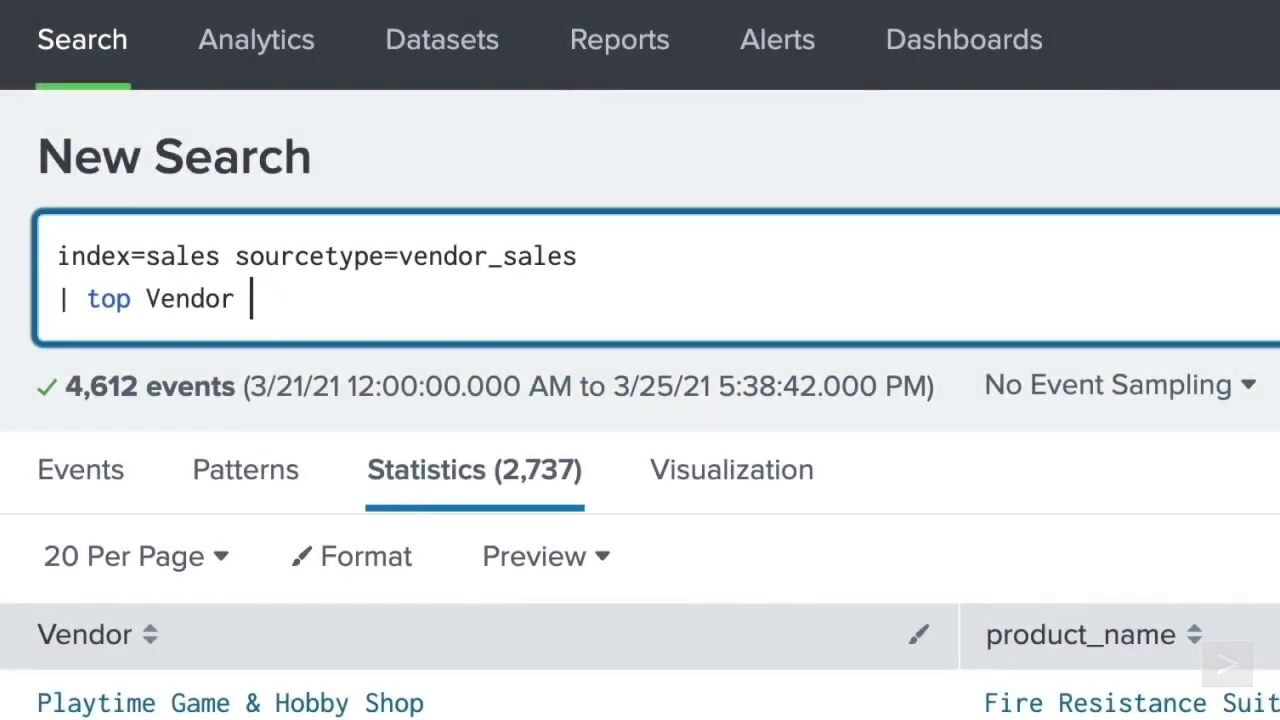
type("limit=5")
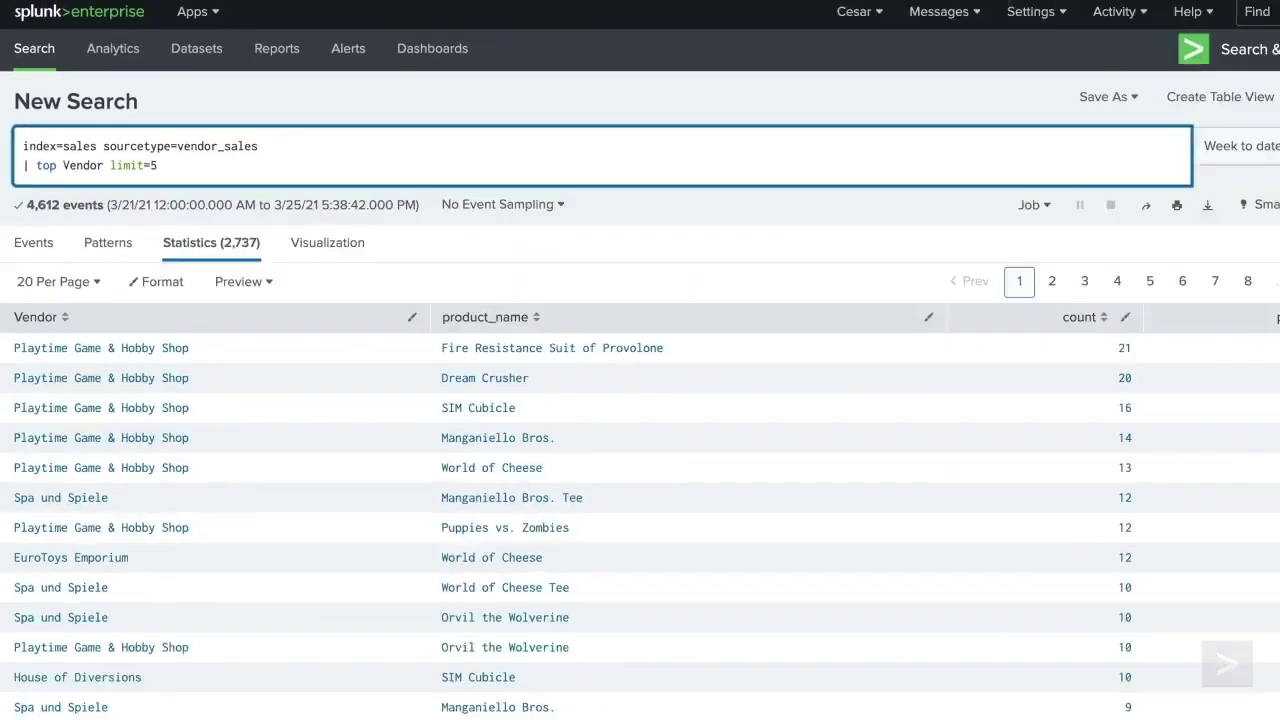
left_click(1245, 143)
left_click(1011, 163)
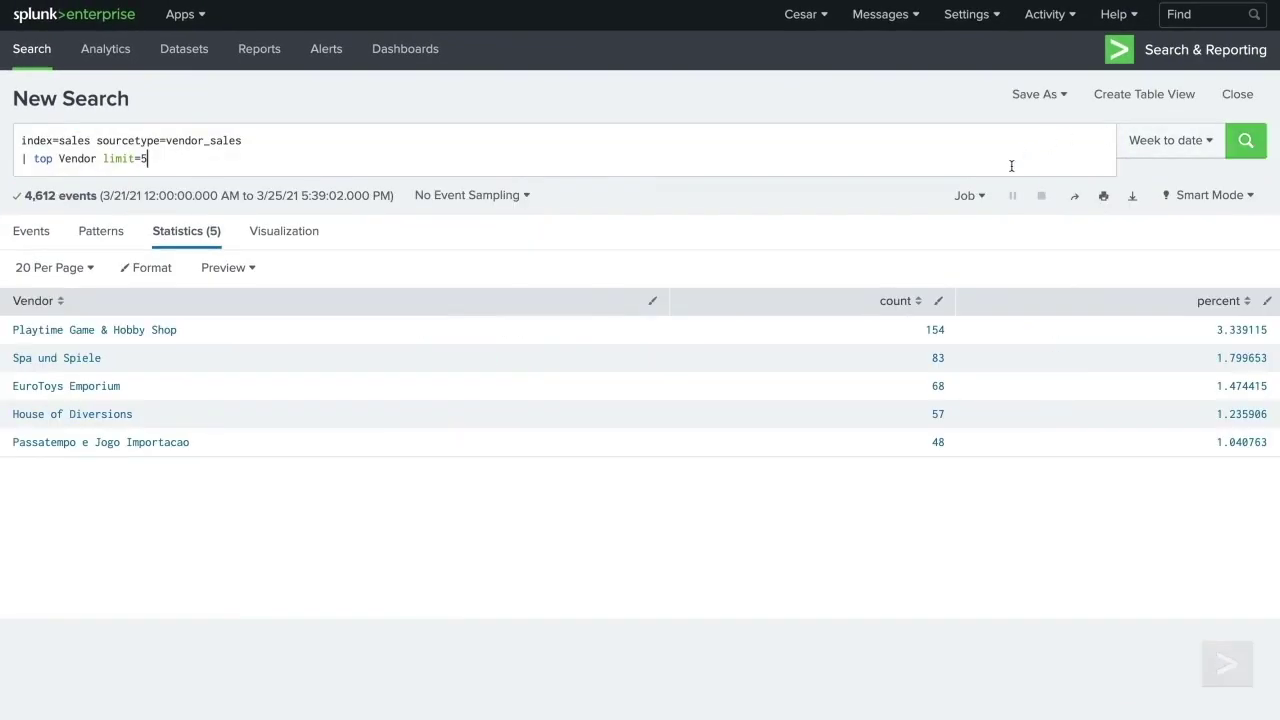
type("showperc=false")
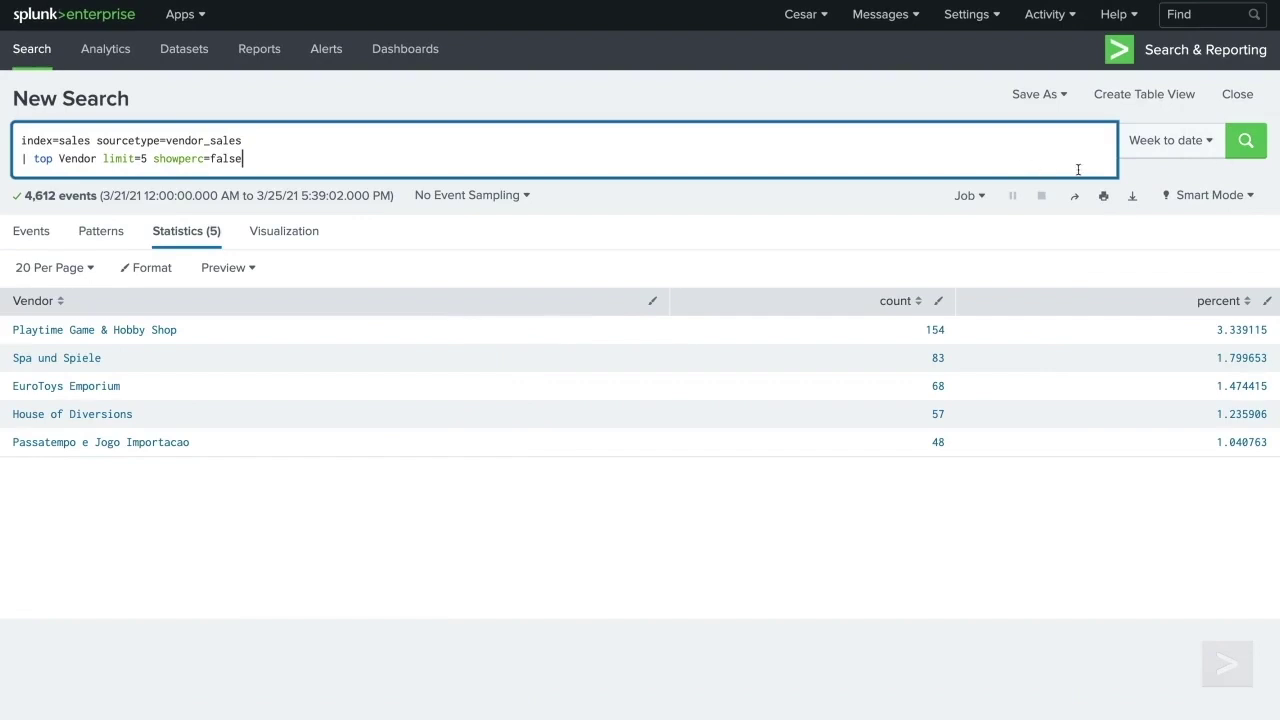
left_click(1245, 141)
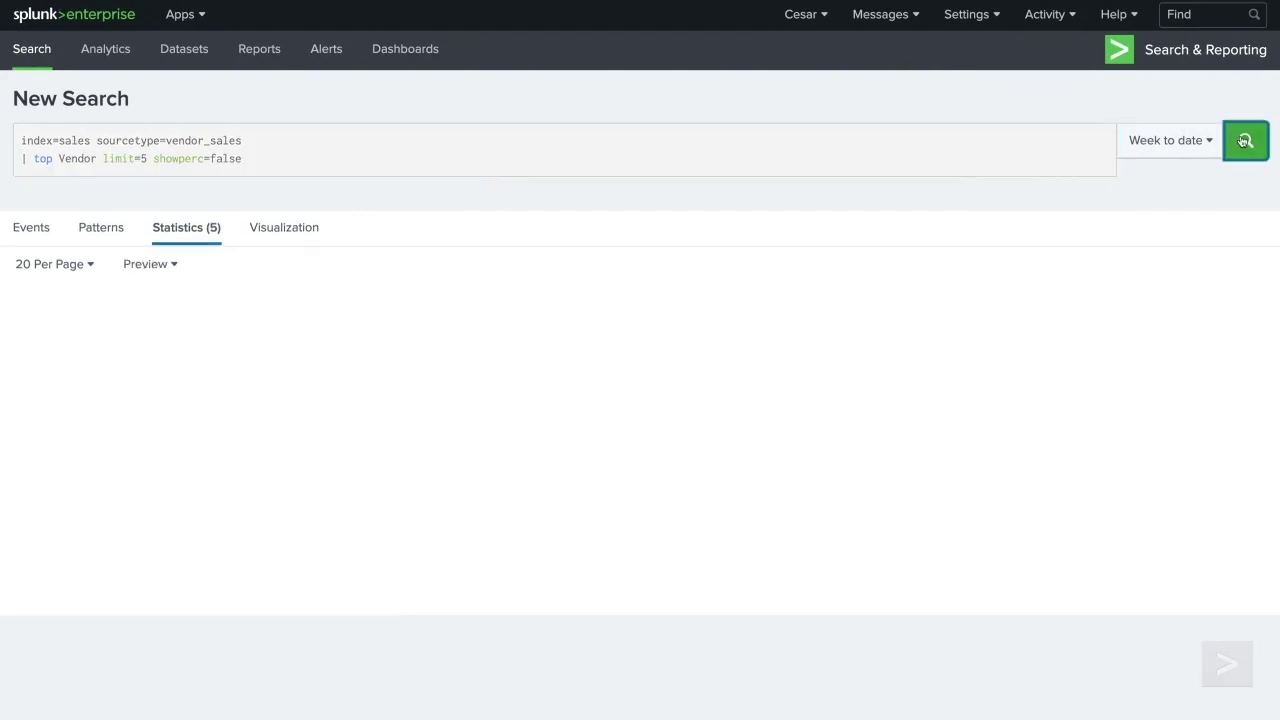
- Add countfield="Number of Sales" and useother=true, rerunning after each
left_click(1042, 160)
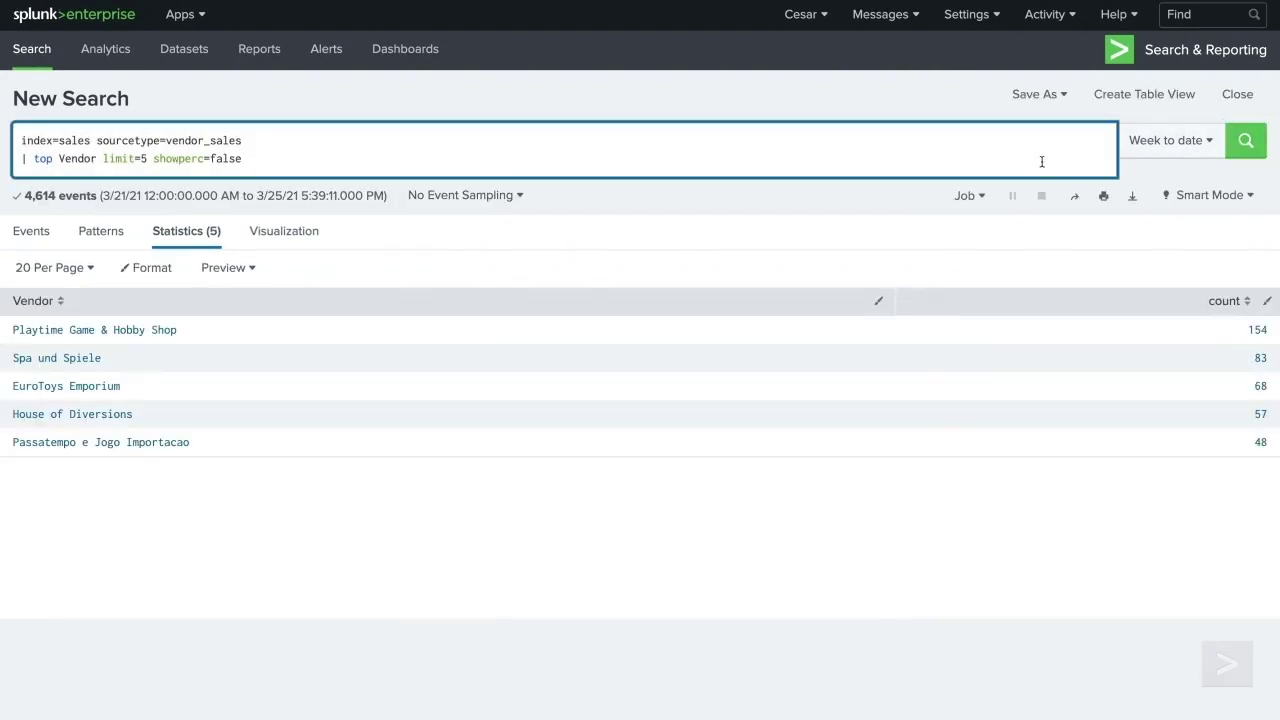
type("countfield=\"Number of Sales\"")
left_click(1245, 141)
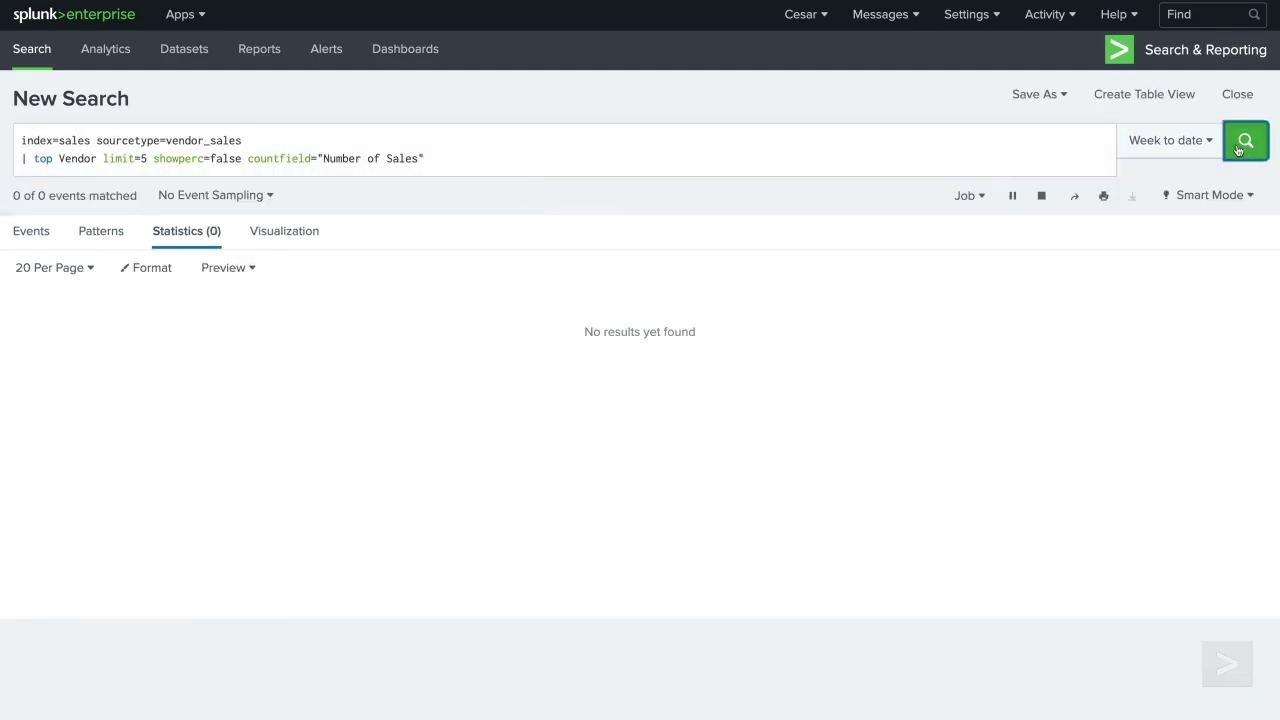
left_click(1057, 165)
type("useother=true")
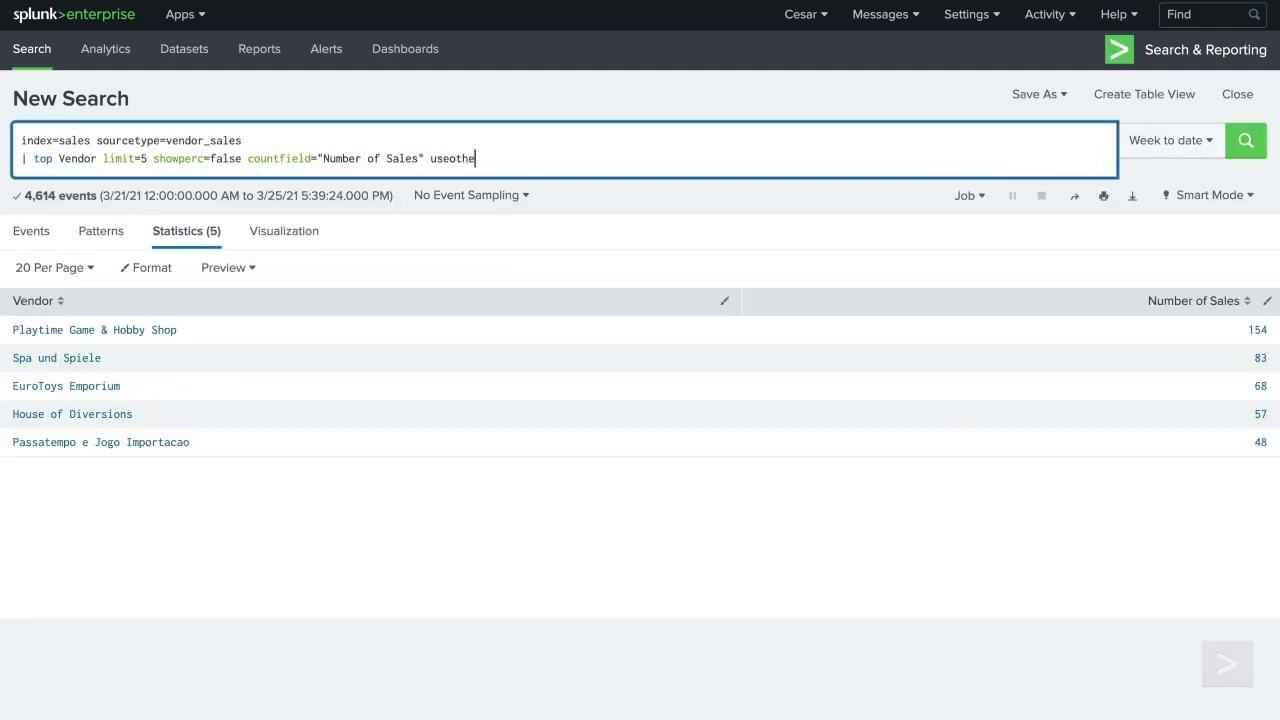
left_click(1245, 141)
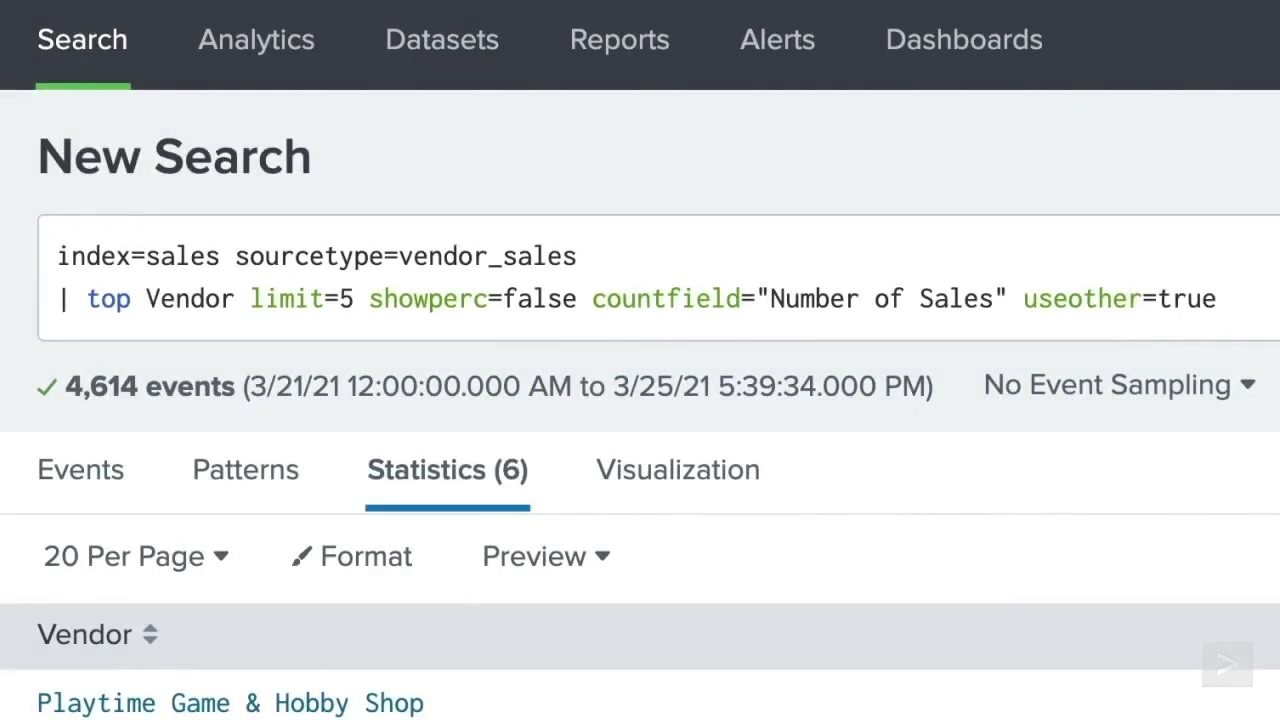
- Rewrite to '| top product_name by Vendor limit=3 countfield="Number of Sales" showperc=false' over Last 7 days
left_click(1217, 299)
key("BackSpace")
key("BackSpace")
key("BackSpace")
key("BackSpace")
key("BackSpace")
key("BackSpace")
key("BackSpace")
key("BackSpace")
key("BackSpace")
key("BackSpace")
key("BackSpace")
key("BackSpace")
key("BackSpace")
key("BackSpace")
key("BackSpace")
key("BackSpace")
key("BackSpace")
key("BackSpace")
key("BackSpace")
key("BackSpace")
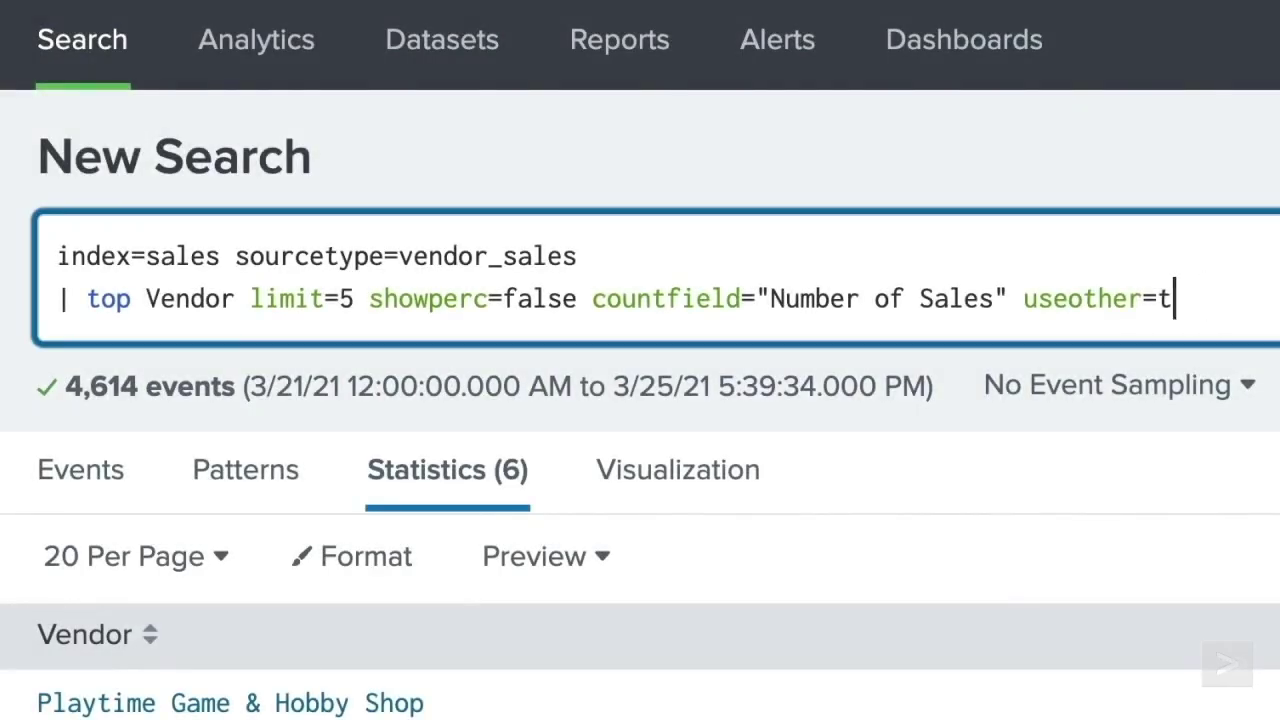
type("produc")
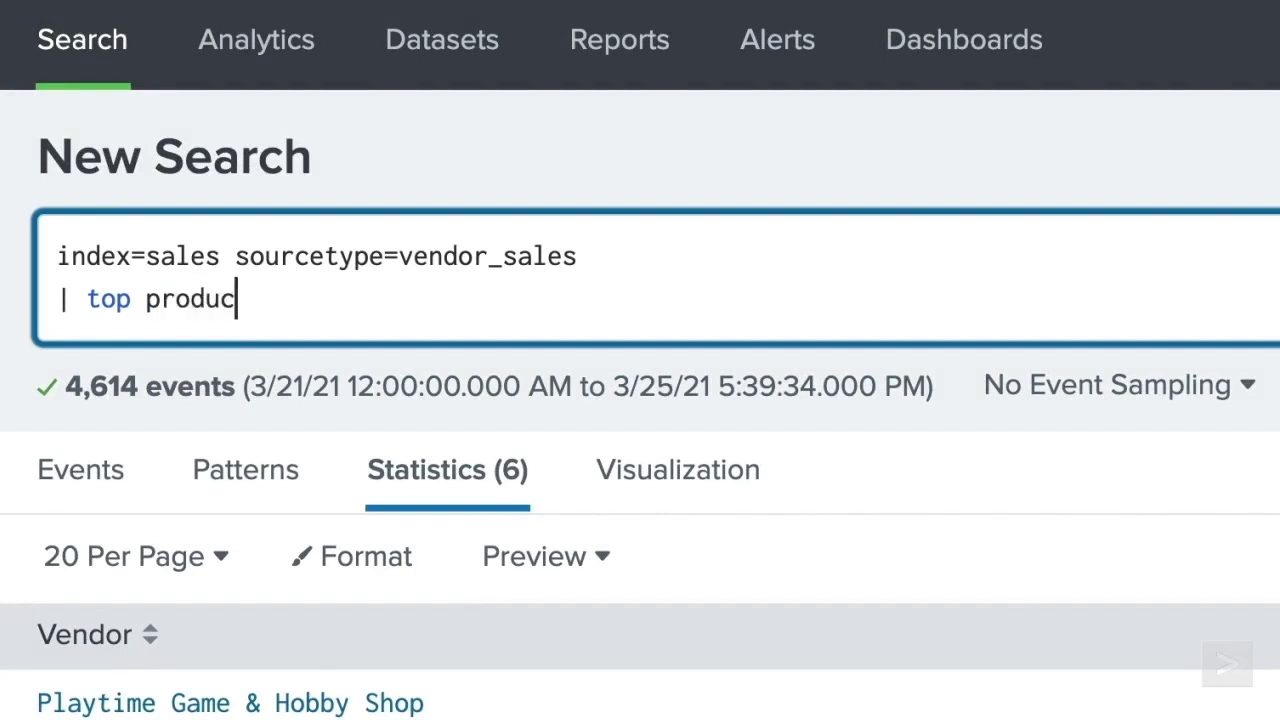
type("t_name by Vendor ")
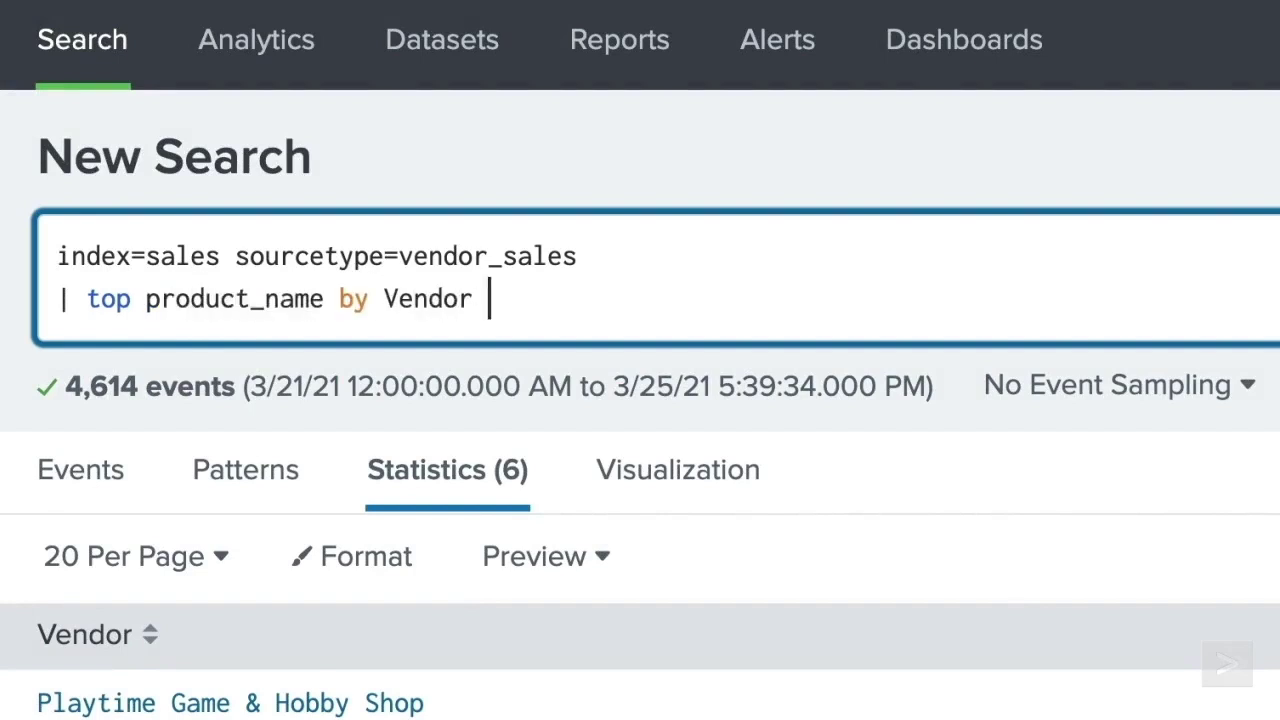
type("limit=3 countfie")
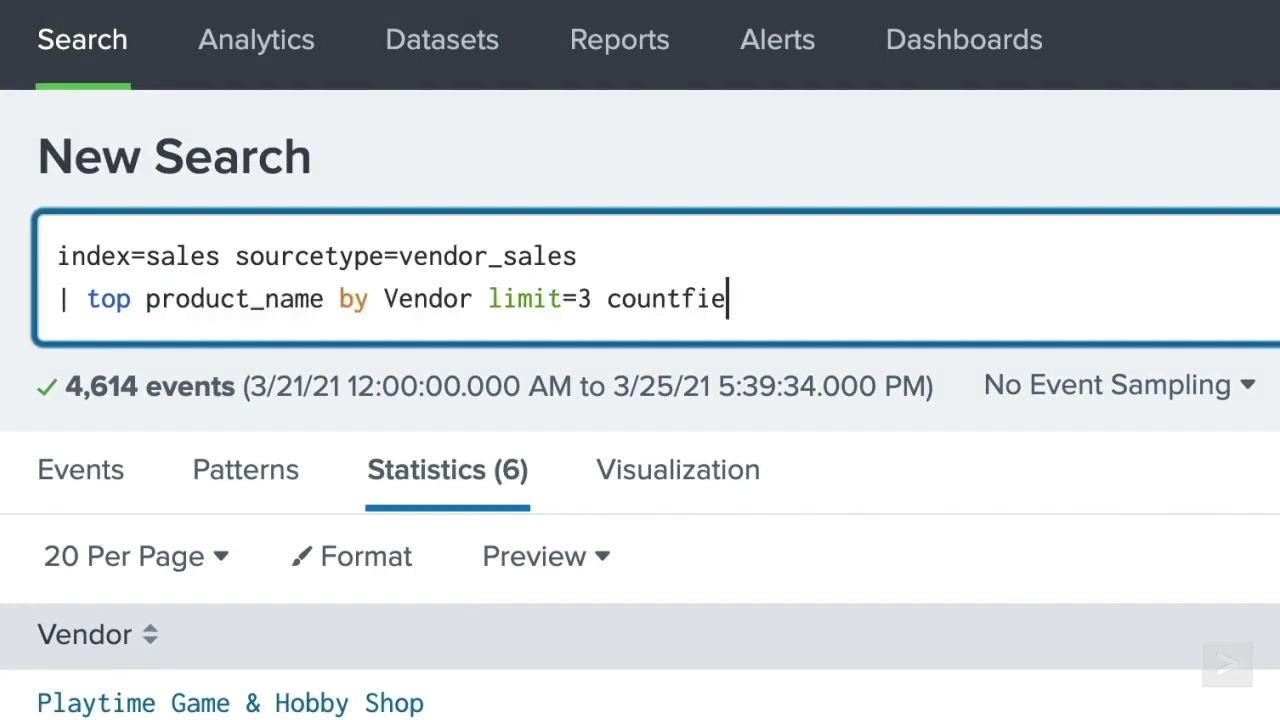
type("ld=\"Number ")
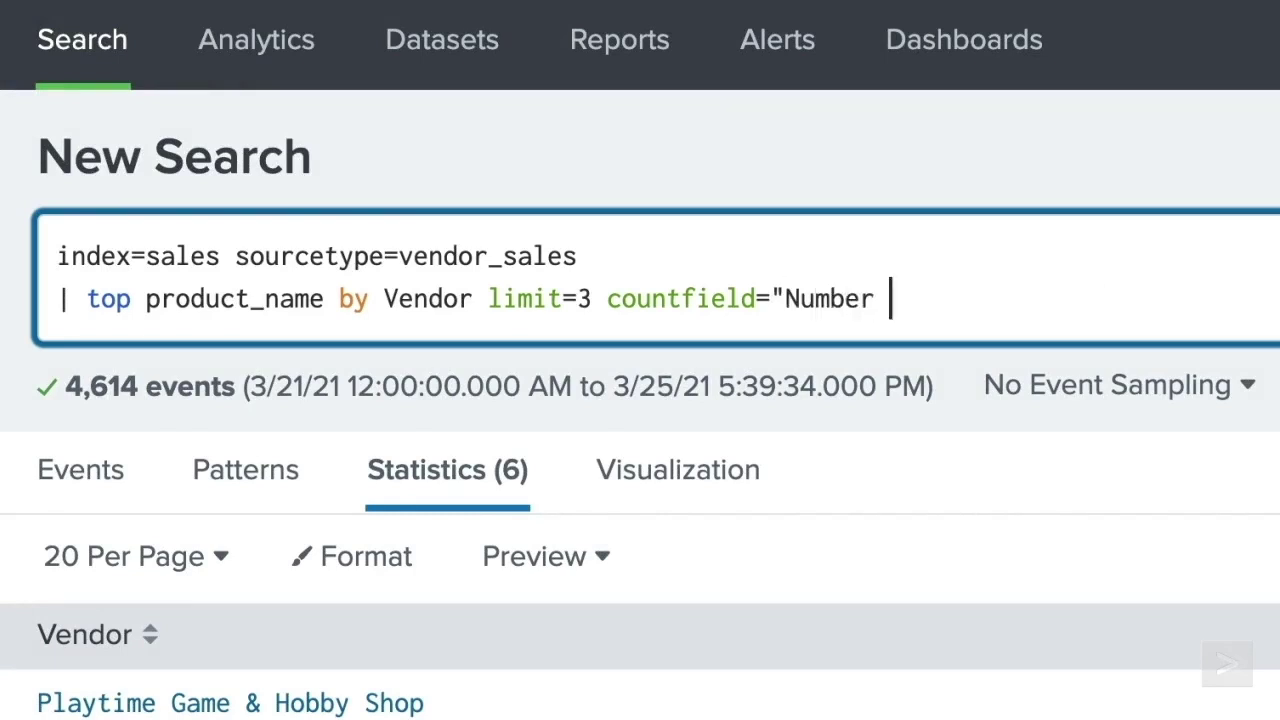
type("of Sales\" showp")
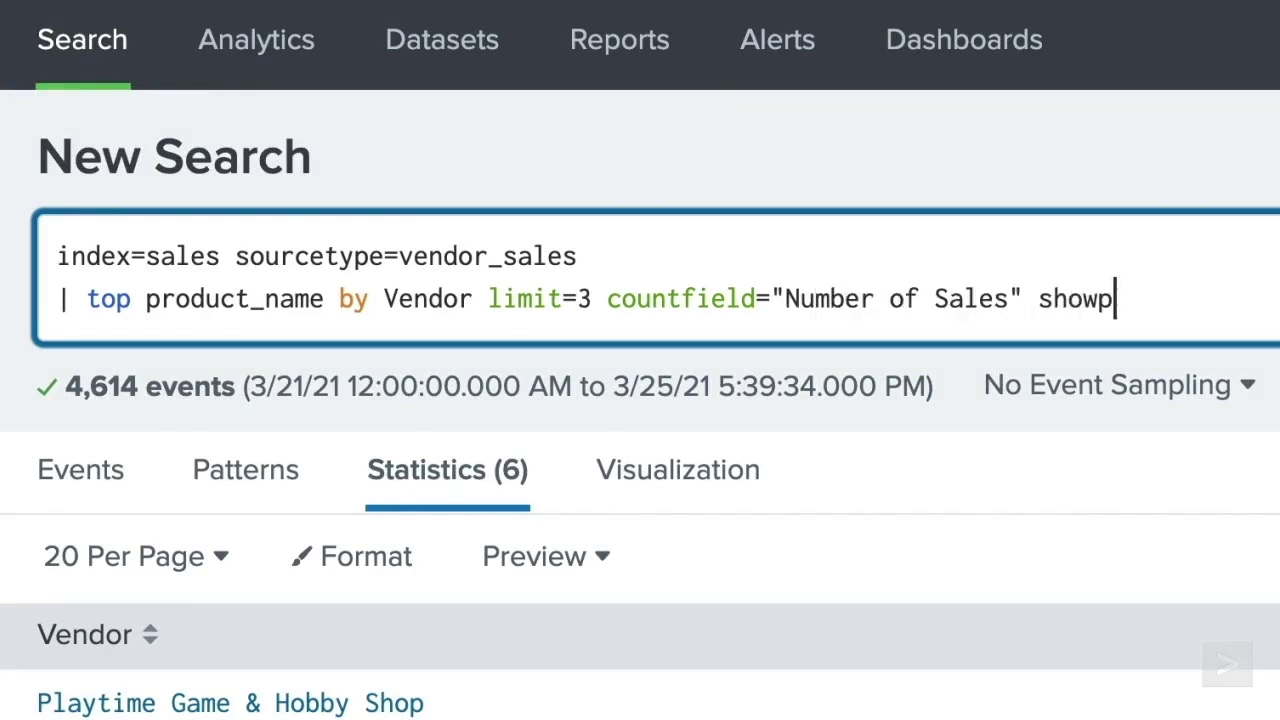
type("erc=false")
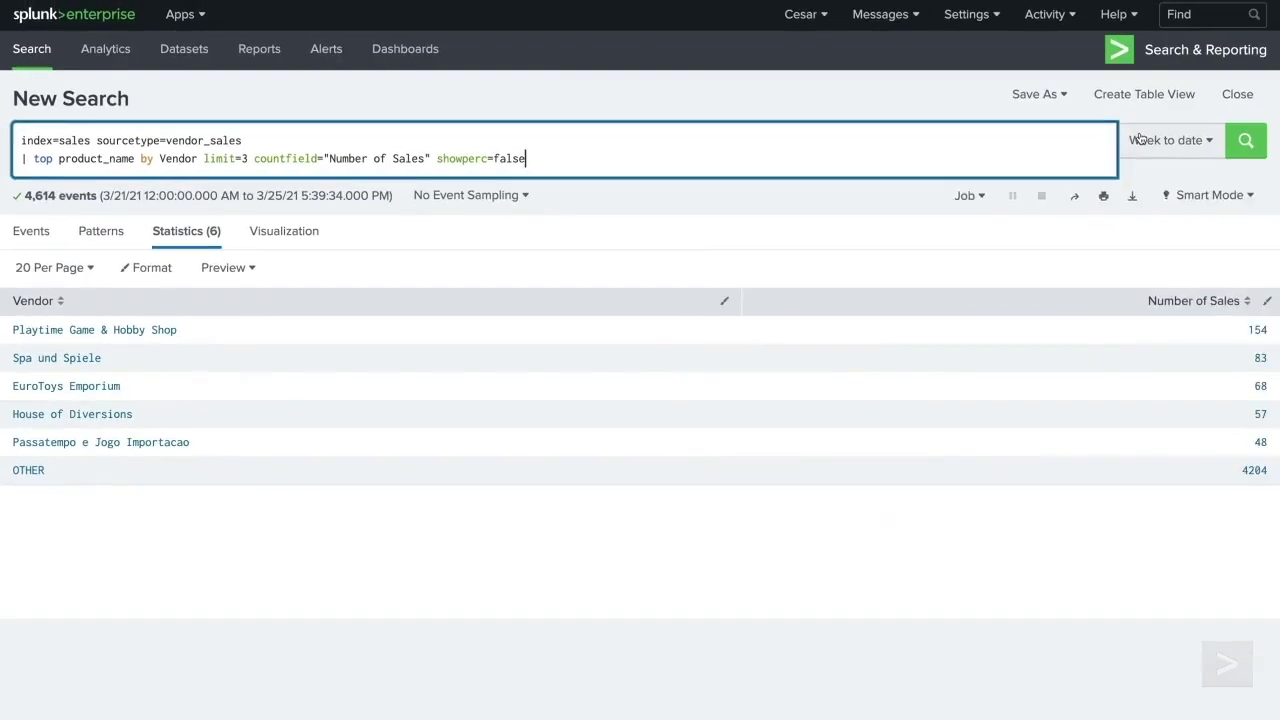
left_click(1165, 140)
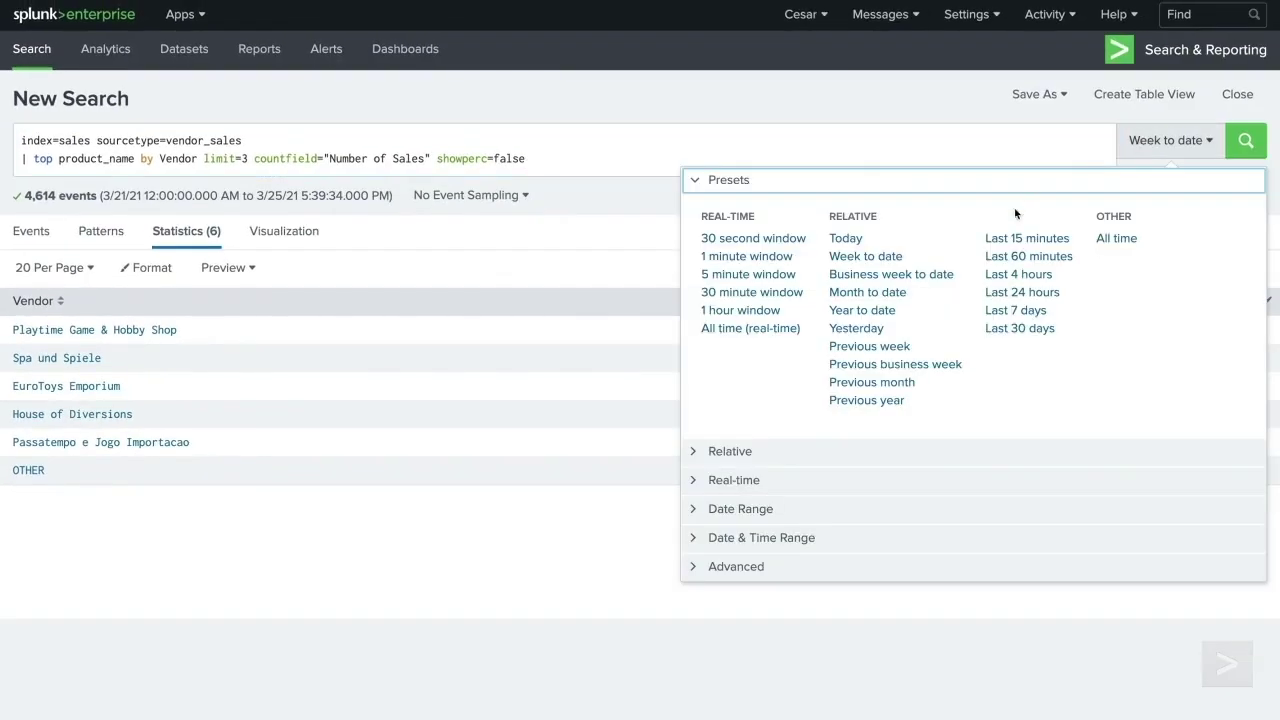
left_click(1009, 311)
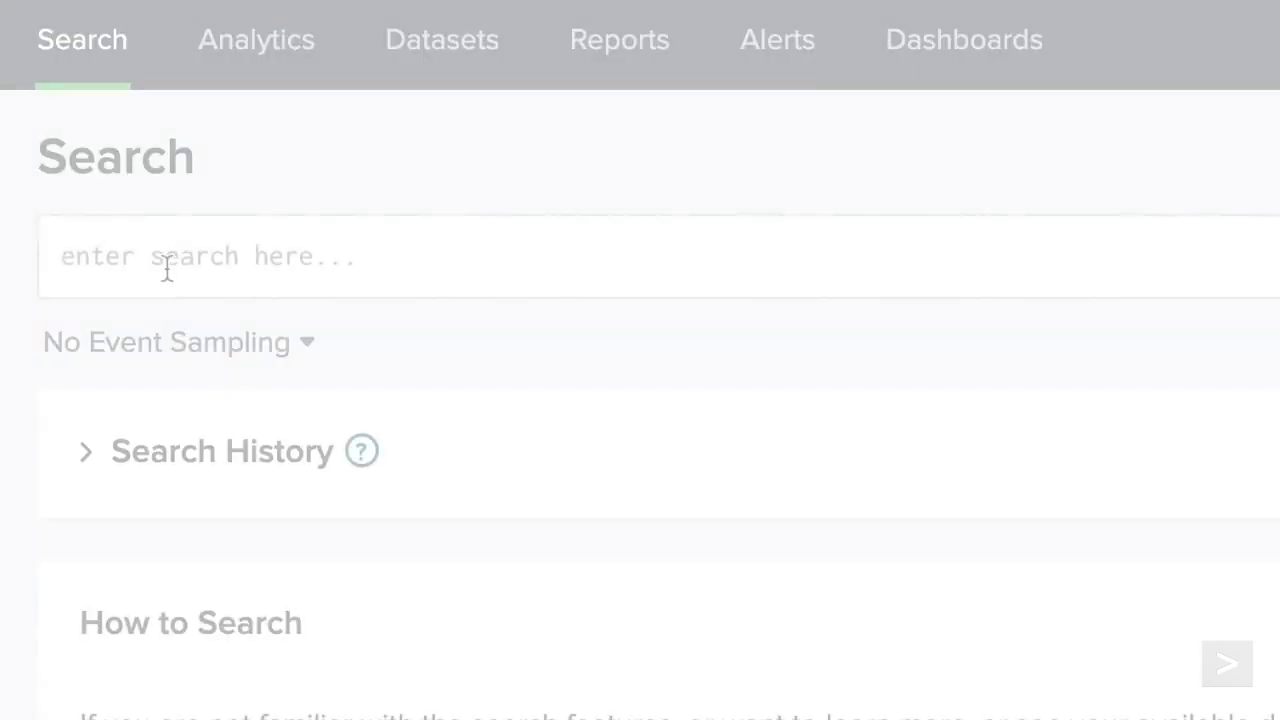
- Run 'index=sales sourcetype=vendor_sales | rare Vendor limit=3 showperc=false countfield="Number of Sales" useother=true'
left_click(166, 266)
type("index=sales sourcetype=vendor_sales")
key("shift+Return")
type("| rare Vendor limit=3 showperc=false countfiel")
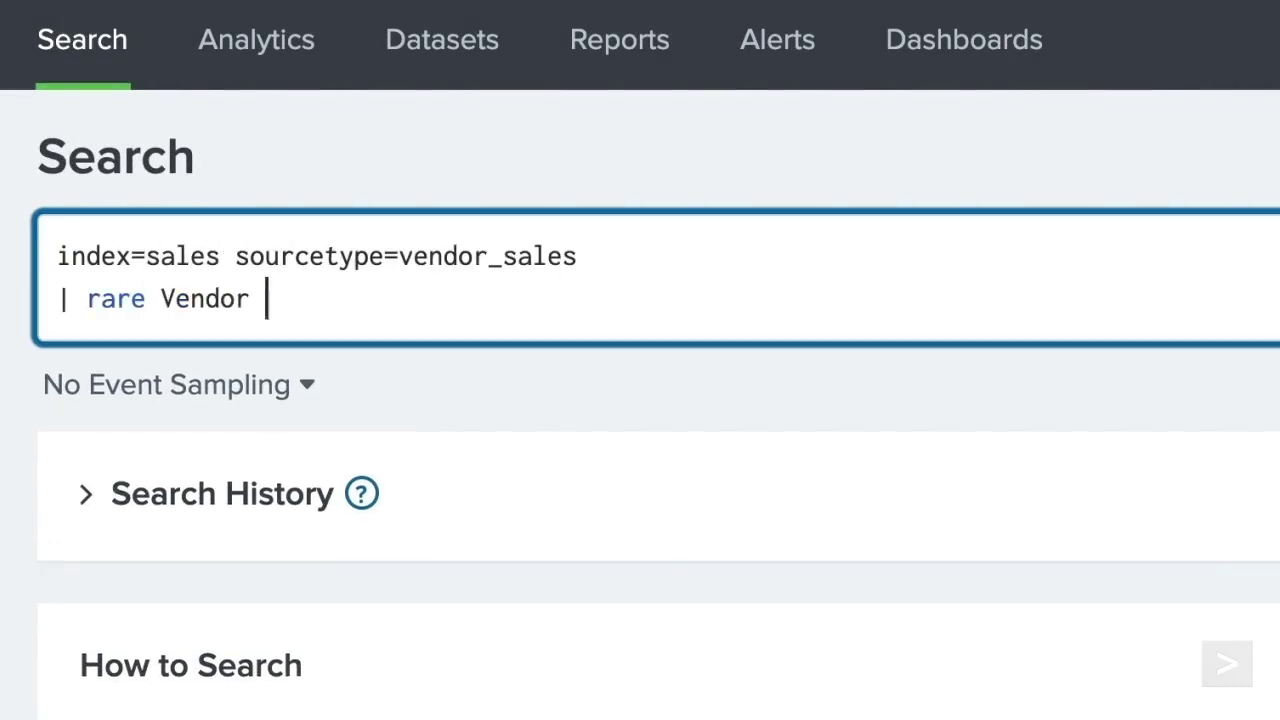
type("d=\"Number of Sales\" useother=true")
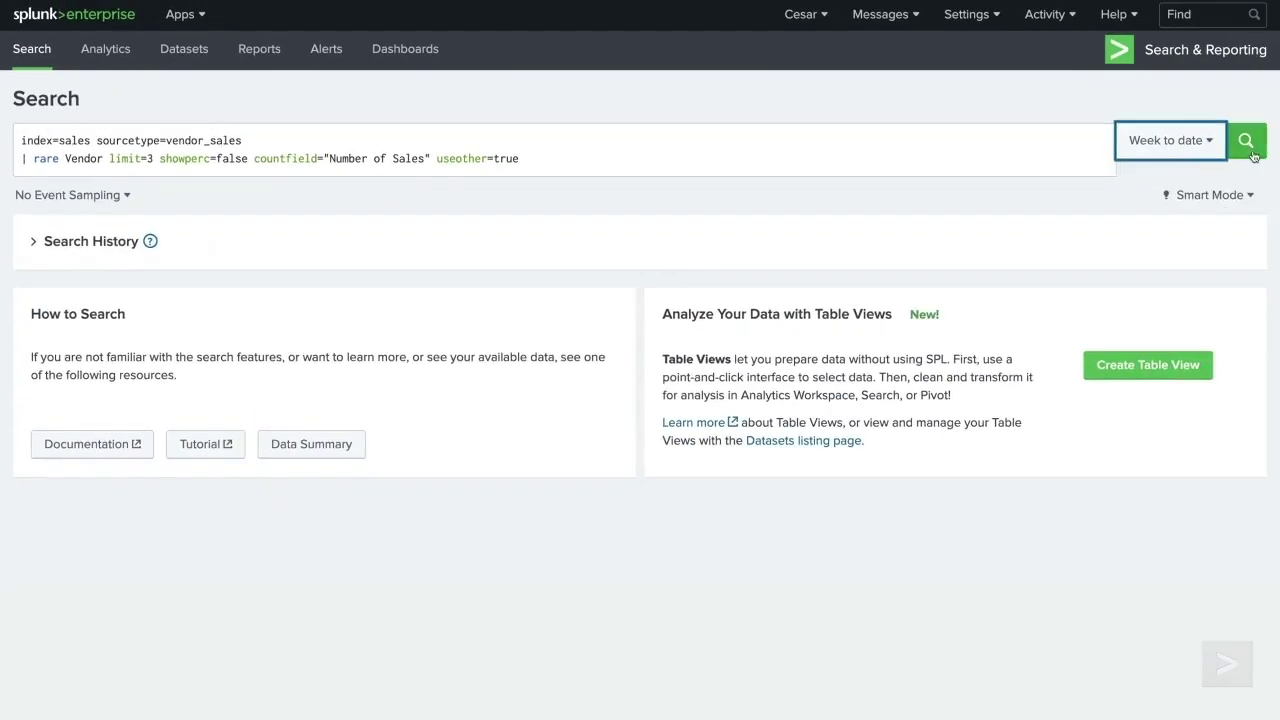
left_click(1247, 142)
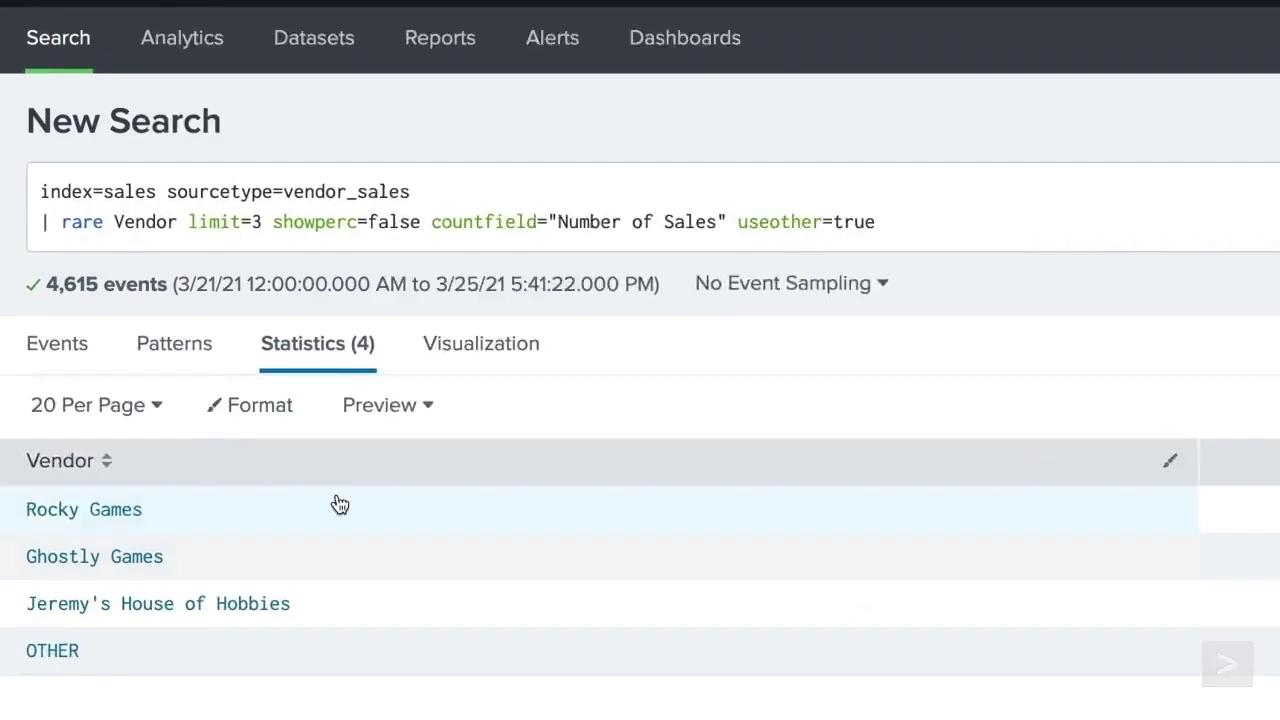
- Insert 'product_name by' before Vendor in the rare command and rerun
left_click(66, 159)
type("product_name by")
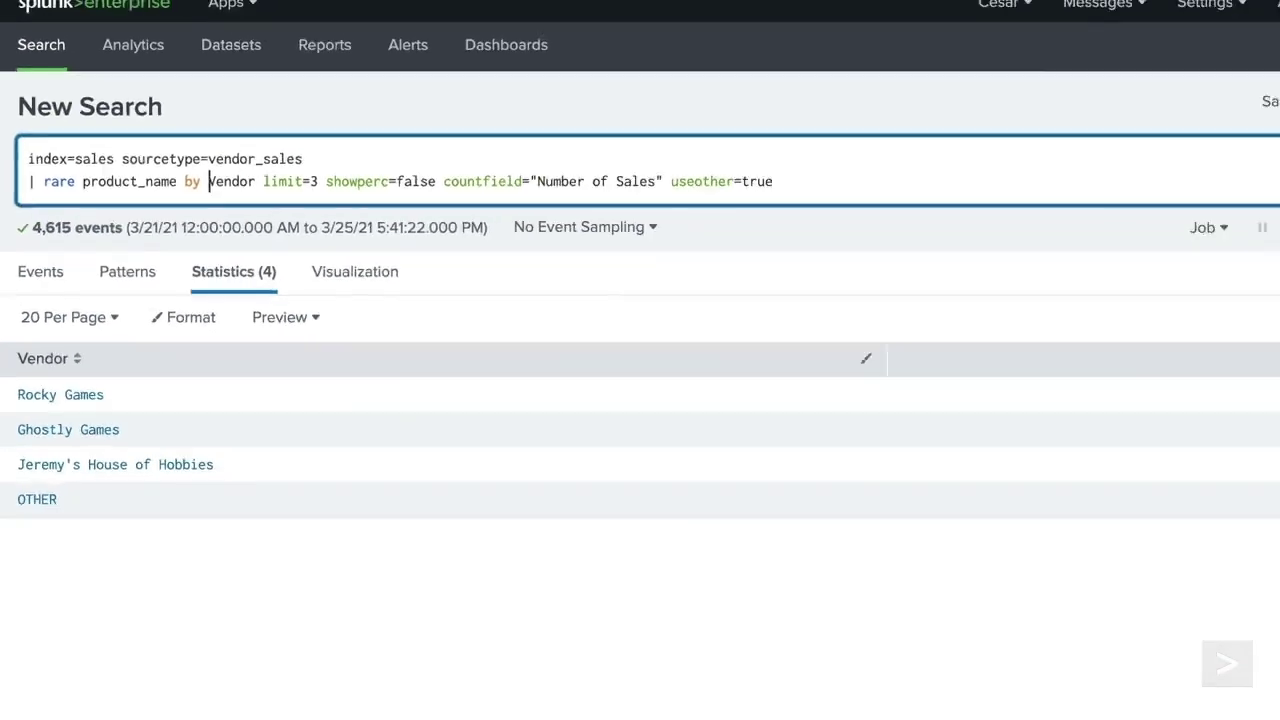
key("Return")
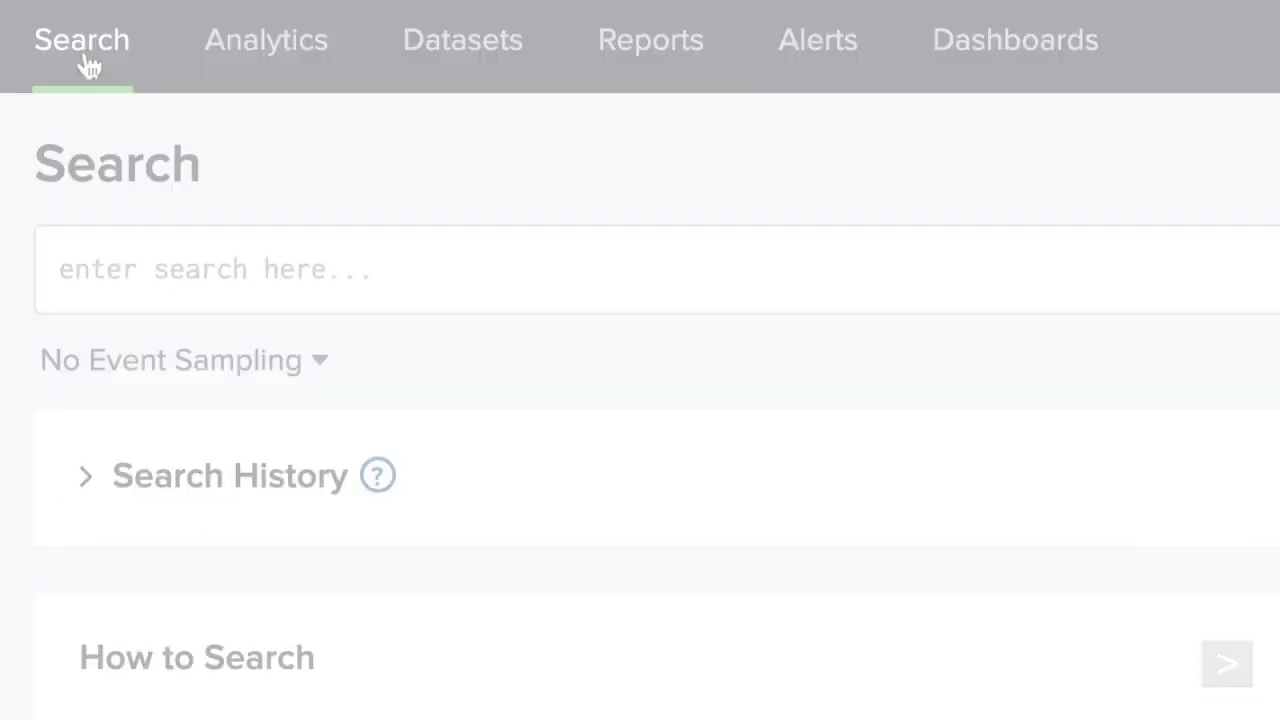
- Count events for index=sales sourcetype=vendor_sales with | stats count over the last 7 days
left_click(220, 295)
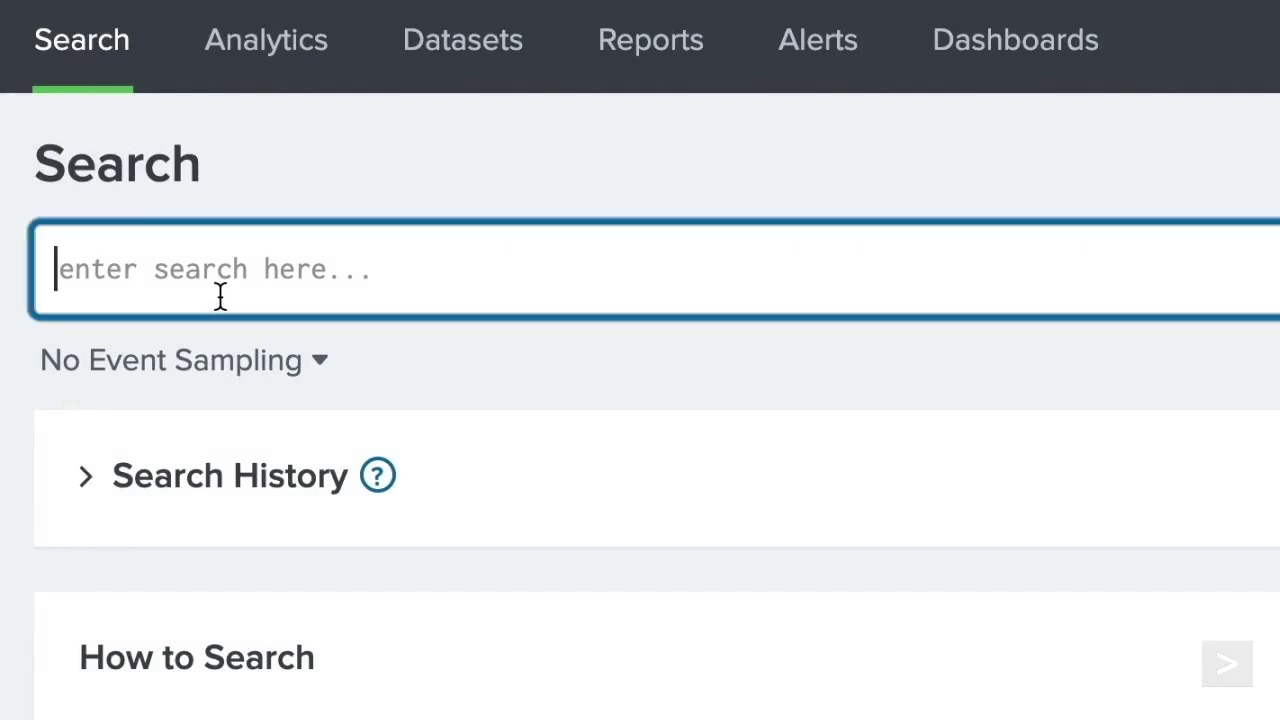
type("index=sales sour")
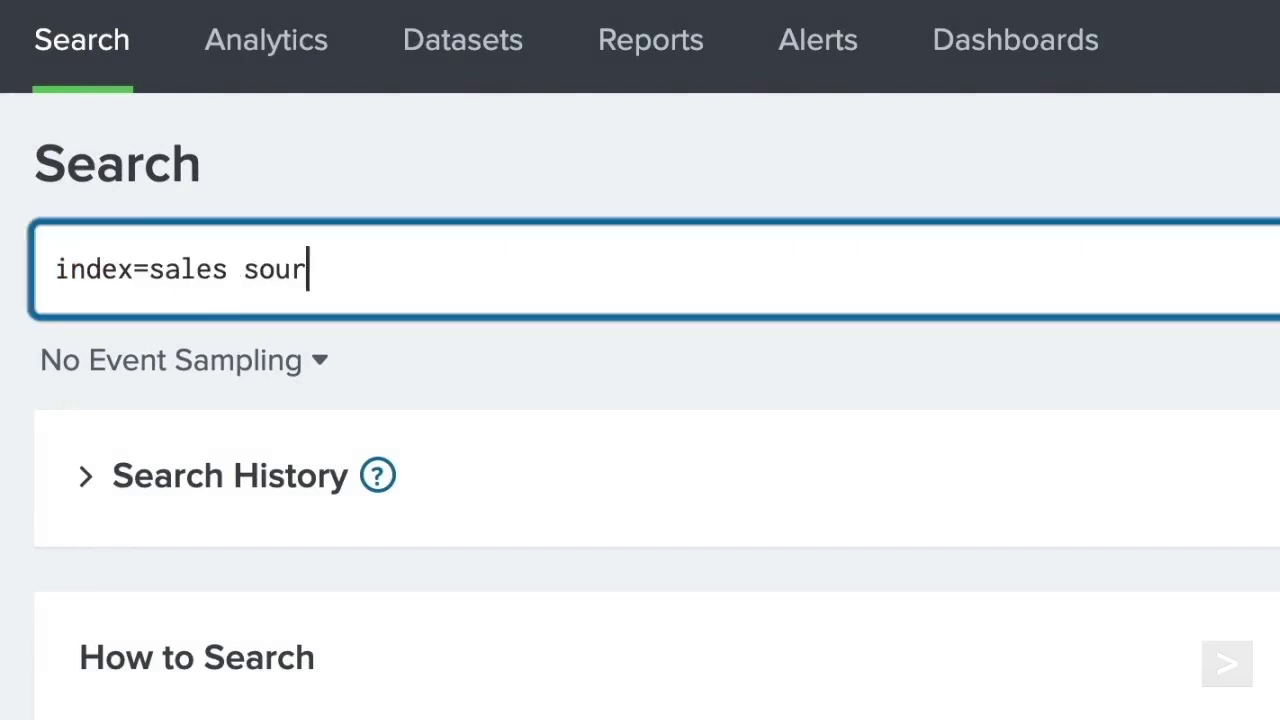
type("cetype=vendor_")
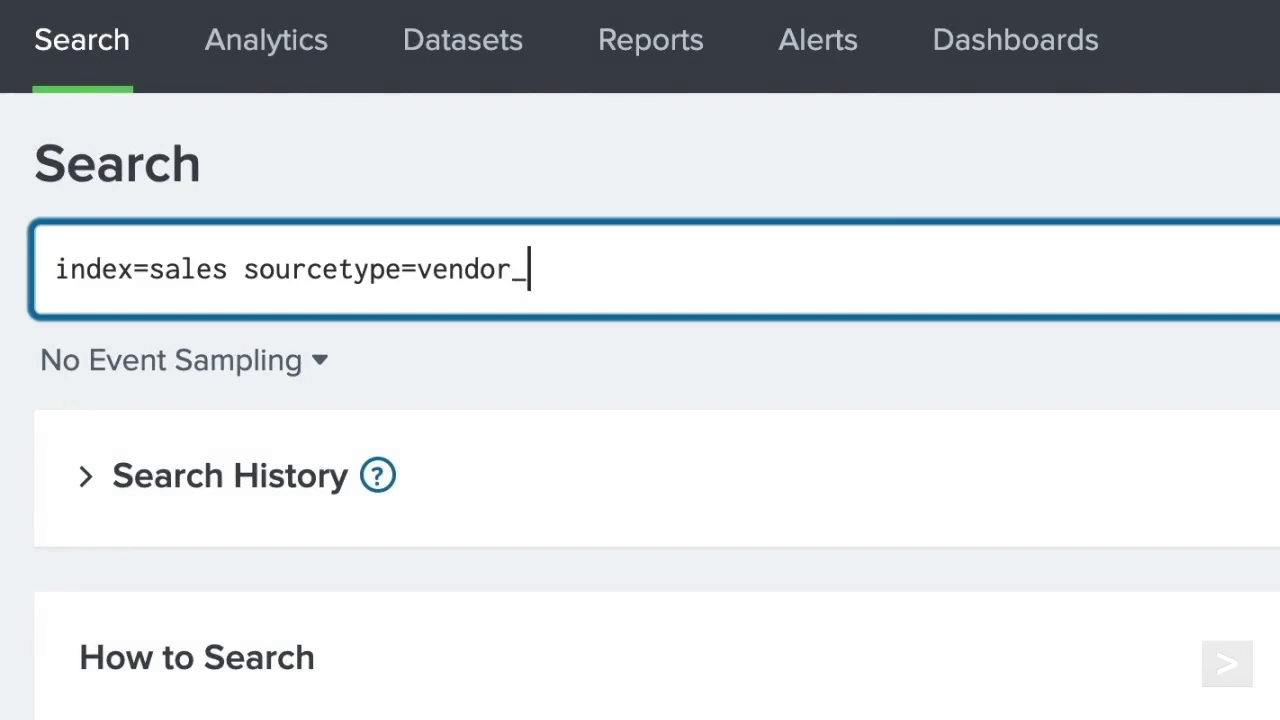
type("sales")
key("shift+Return")
type("| st")
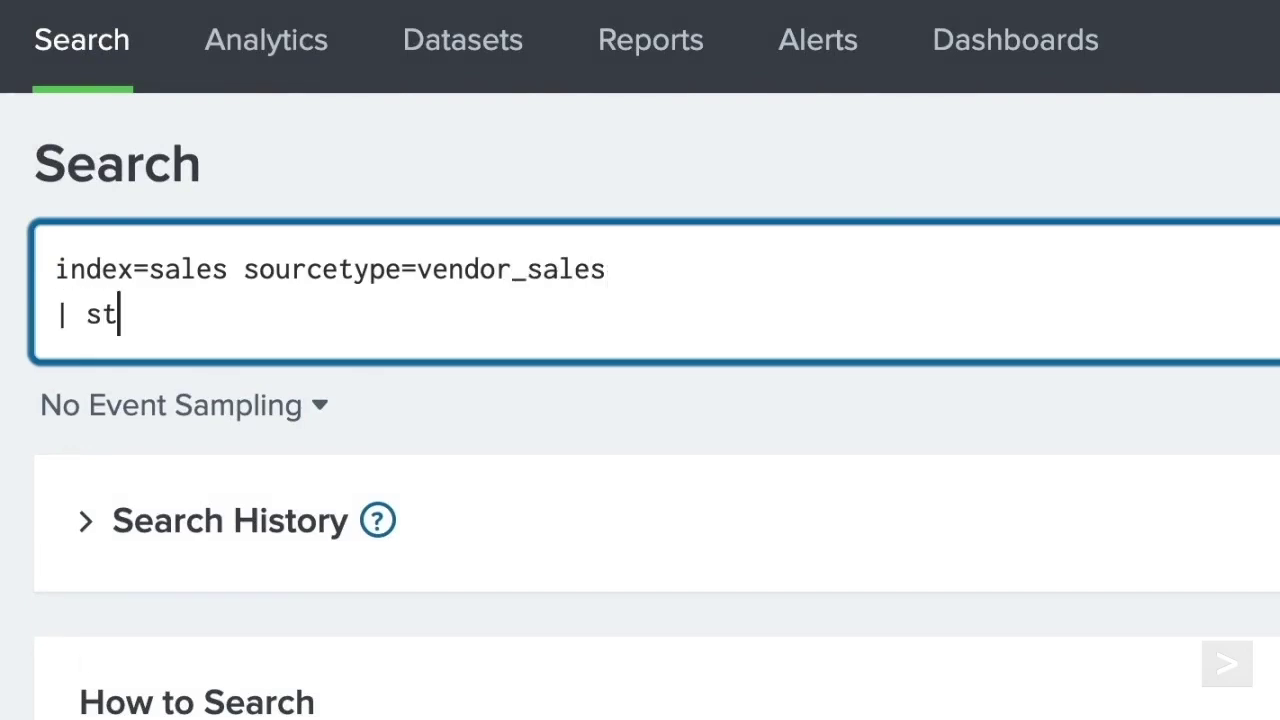
type("ats count")
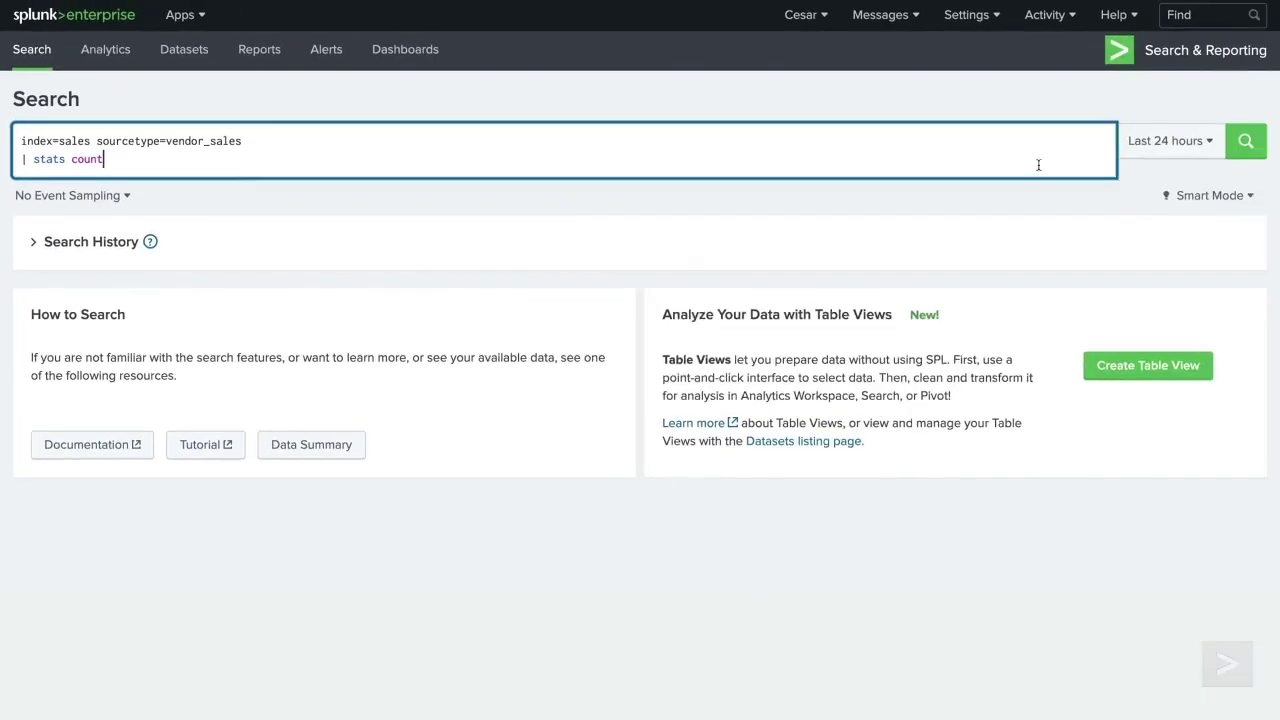
left_click(1168, 140)
left_click(1037, 306)
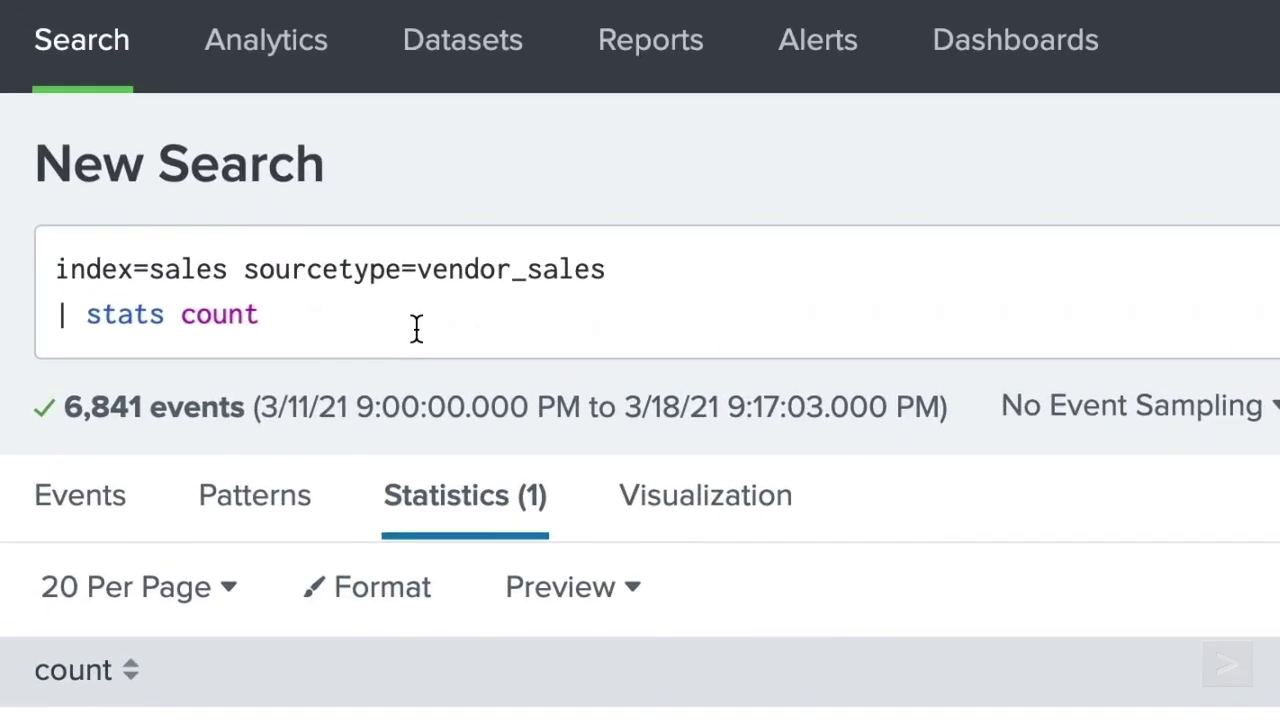
- Rename the count column to "Total Sales by Vendors" and rerun the search
left_click(277, 42)
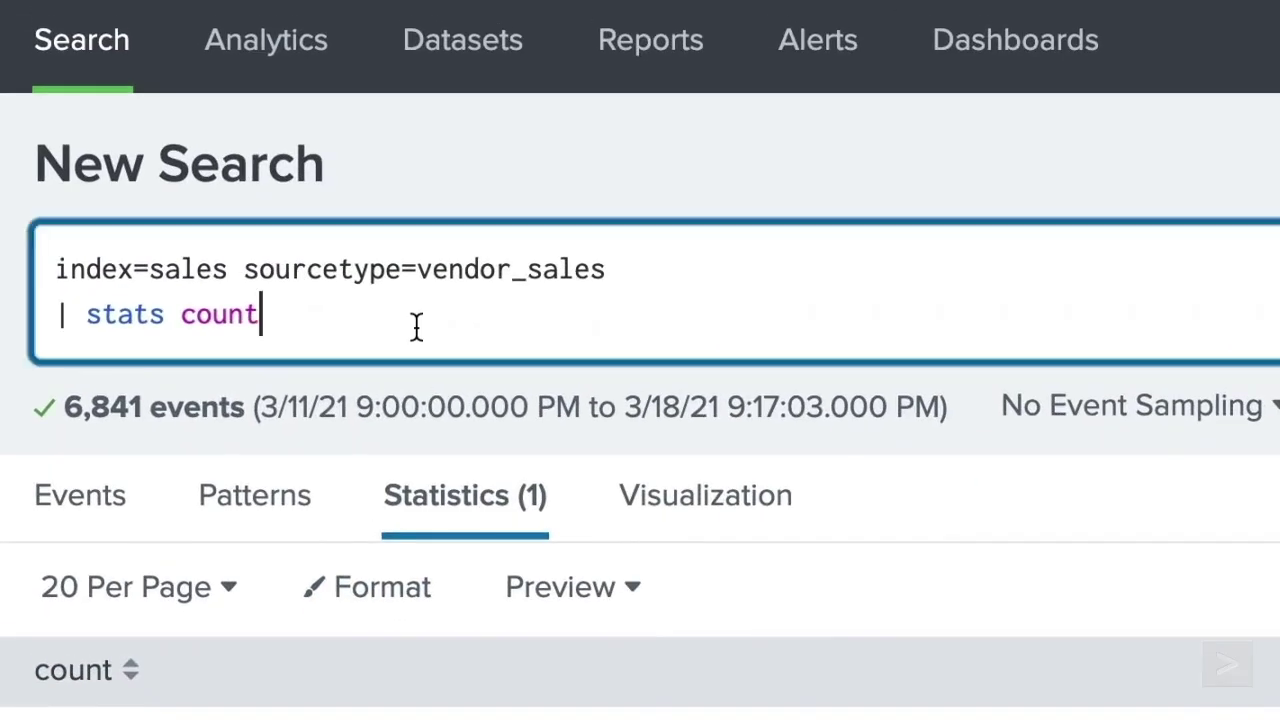
type("as \"Total Sales by Vendors\"")
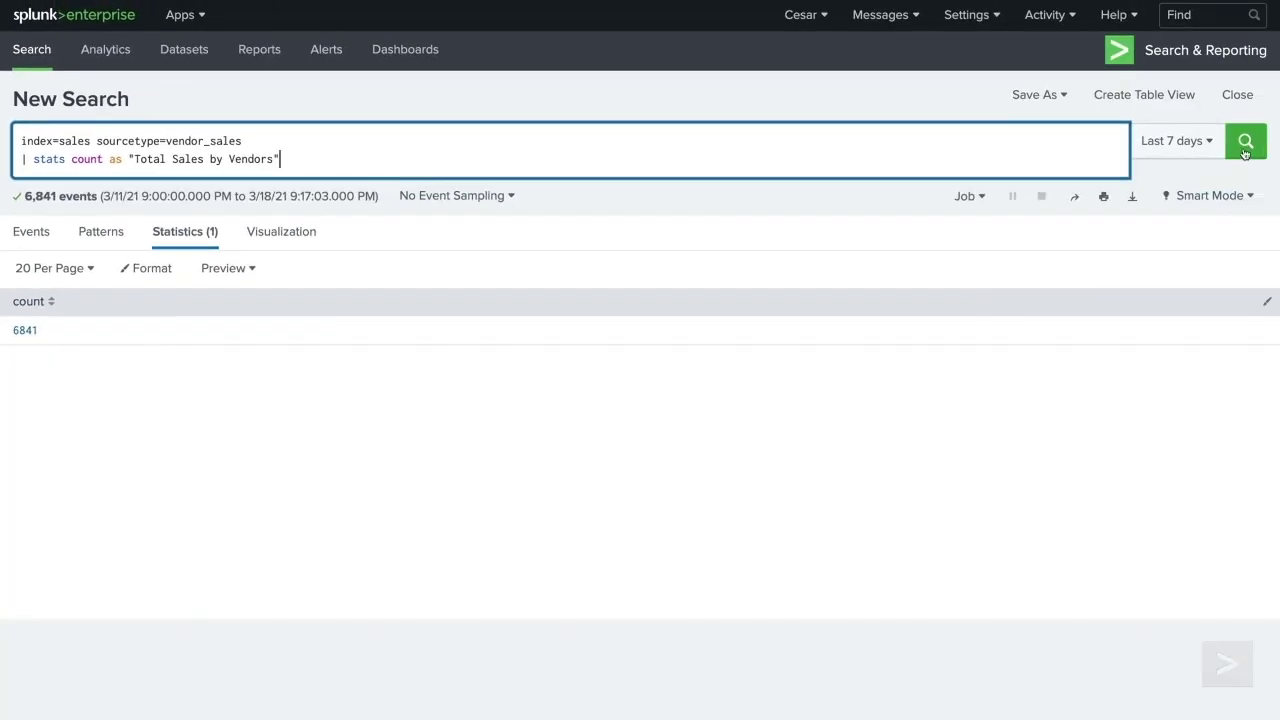
left_click(1245, 145)
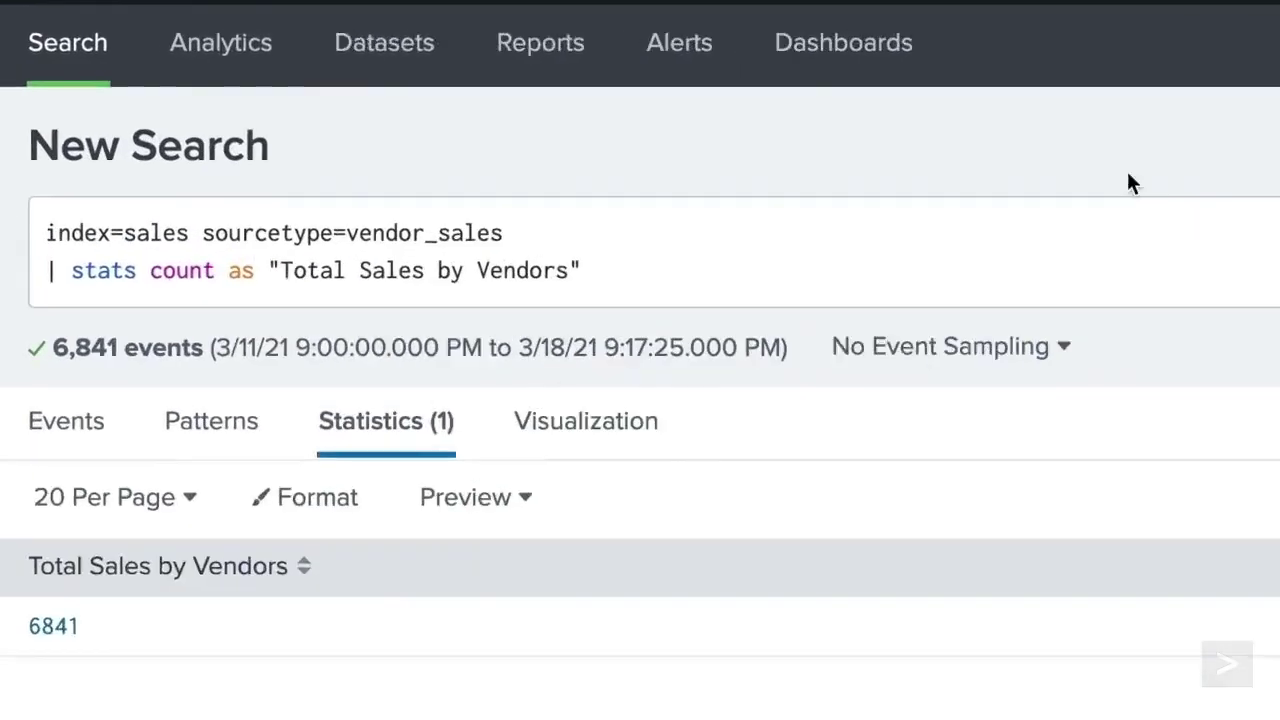
- Split the count by product_name, then also by categoryId and sale_price
left_click(379, 161)
type("by product_name")
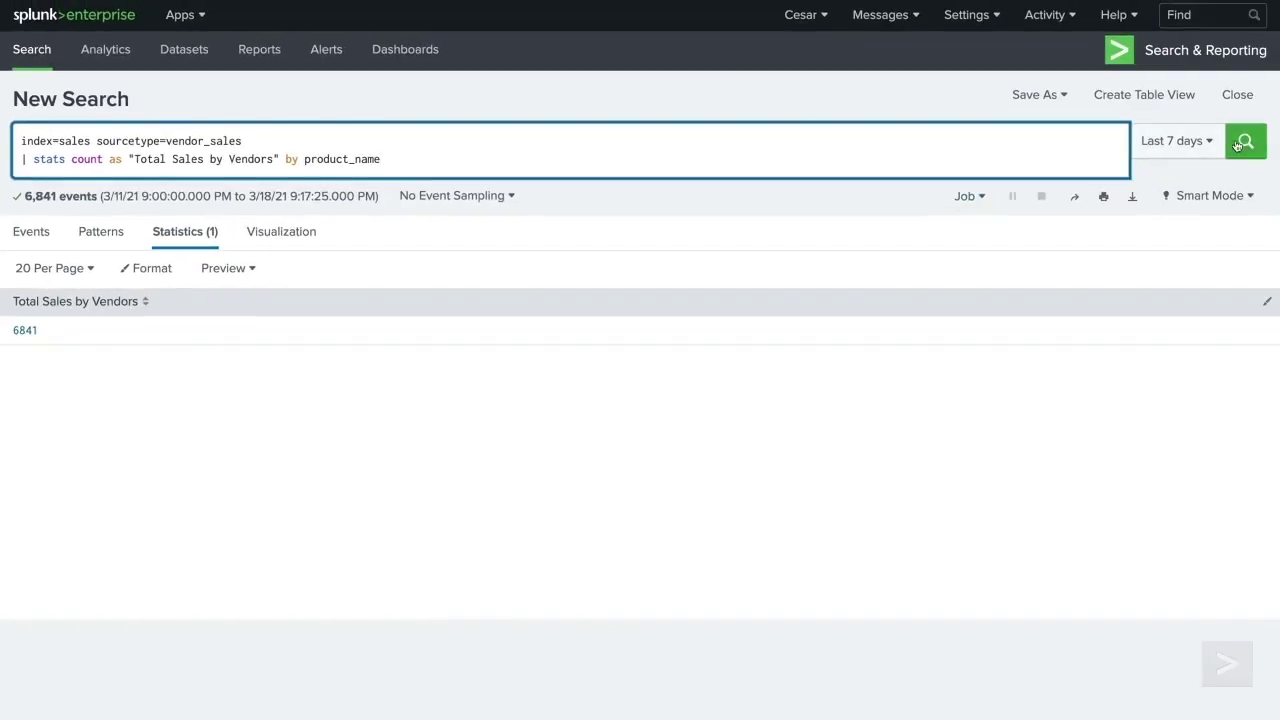
left_click(1243, 143)
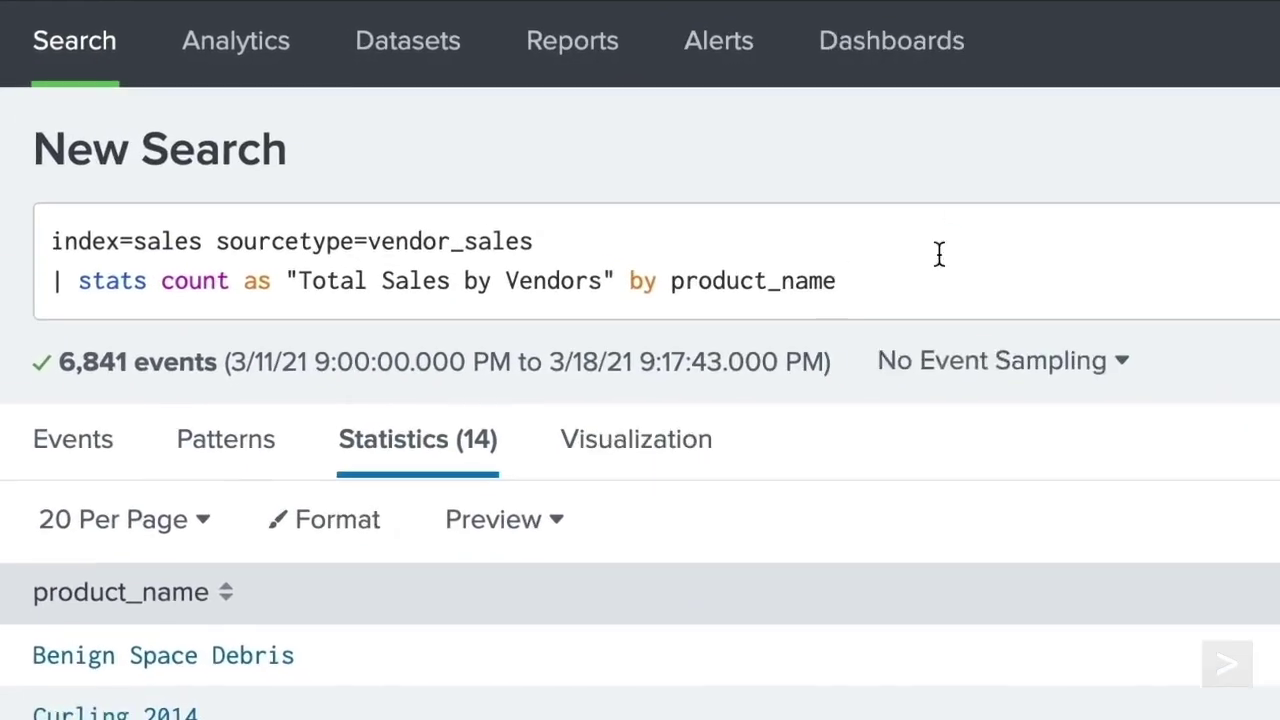
left_click(425, 159)
type(", categoryId, sale_price")
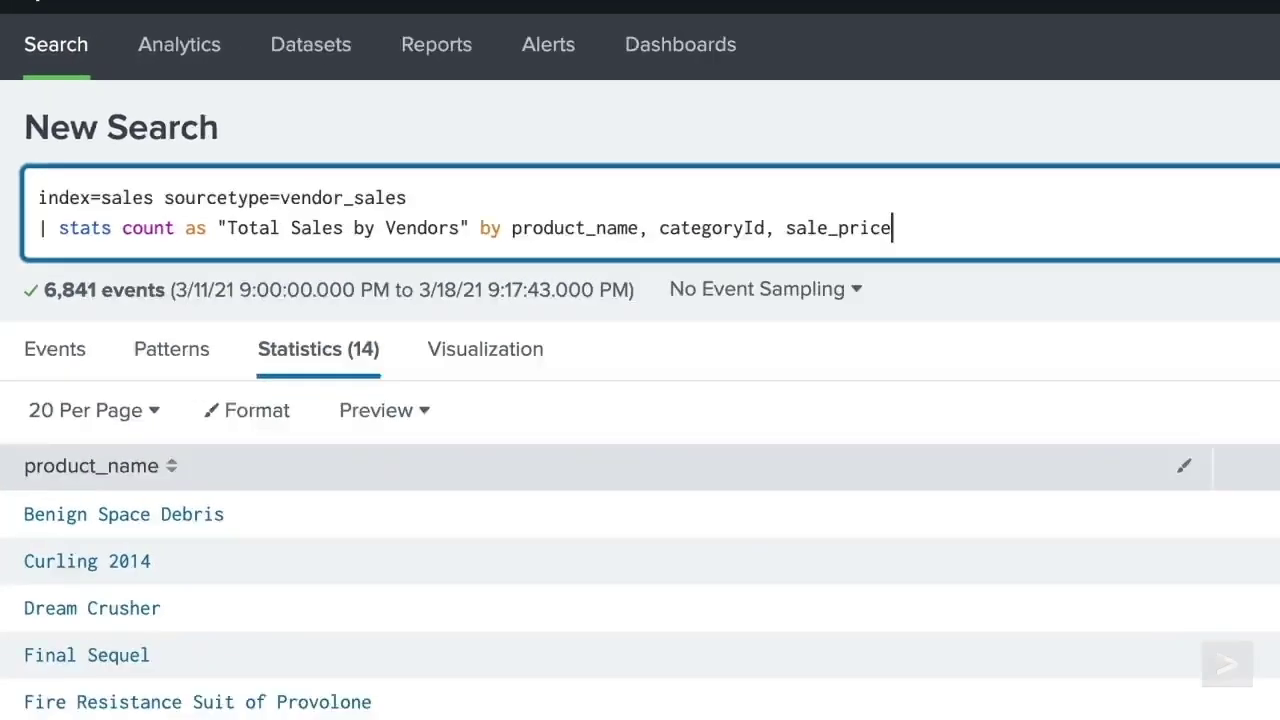
left_click(1243, 145)
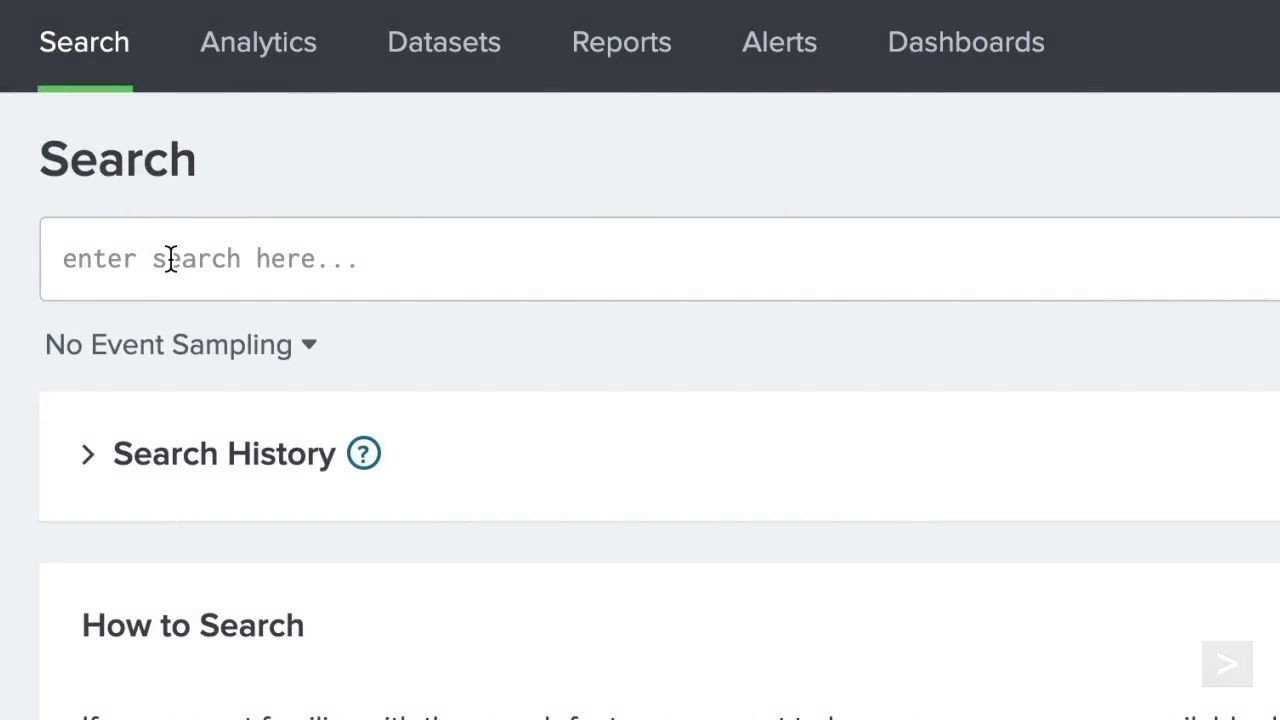
- Run index=web sourcetype=access_combined status>299 | chart count over status for the last 7 days and show it as a chart
left_click(171, 259)
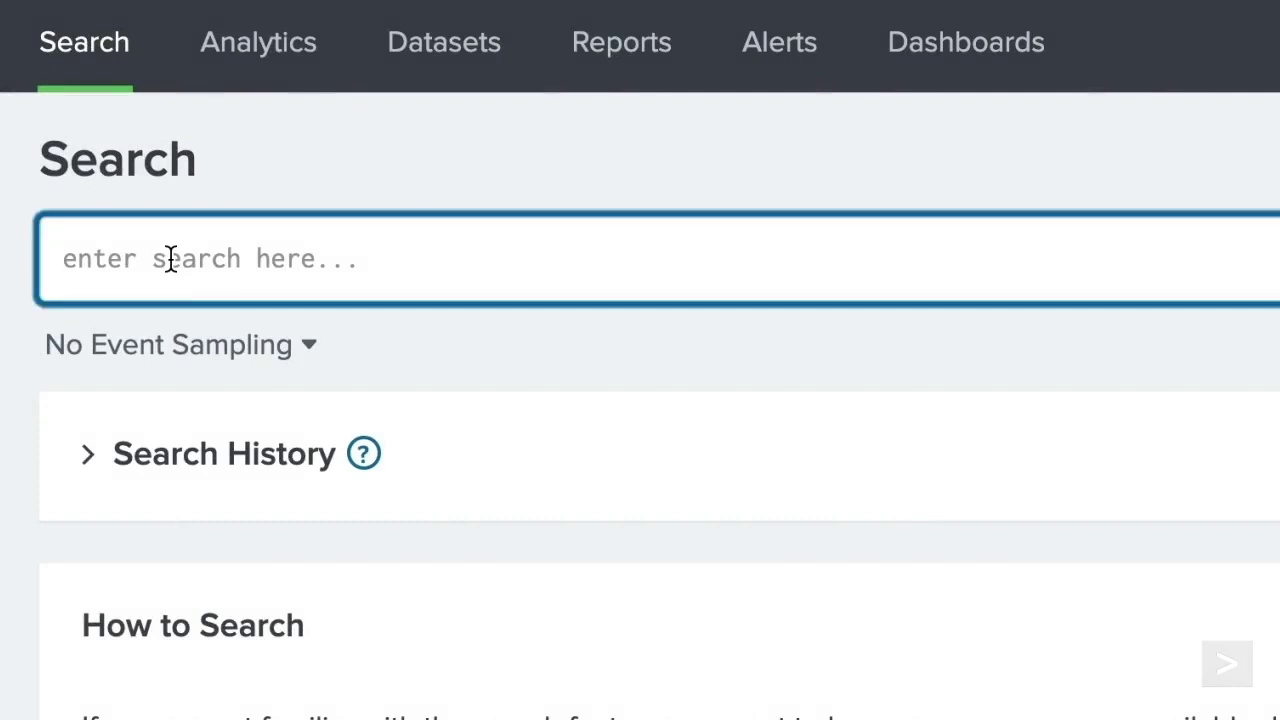
type("index=web sourcetype=access_com")
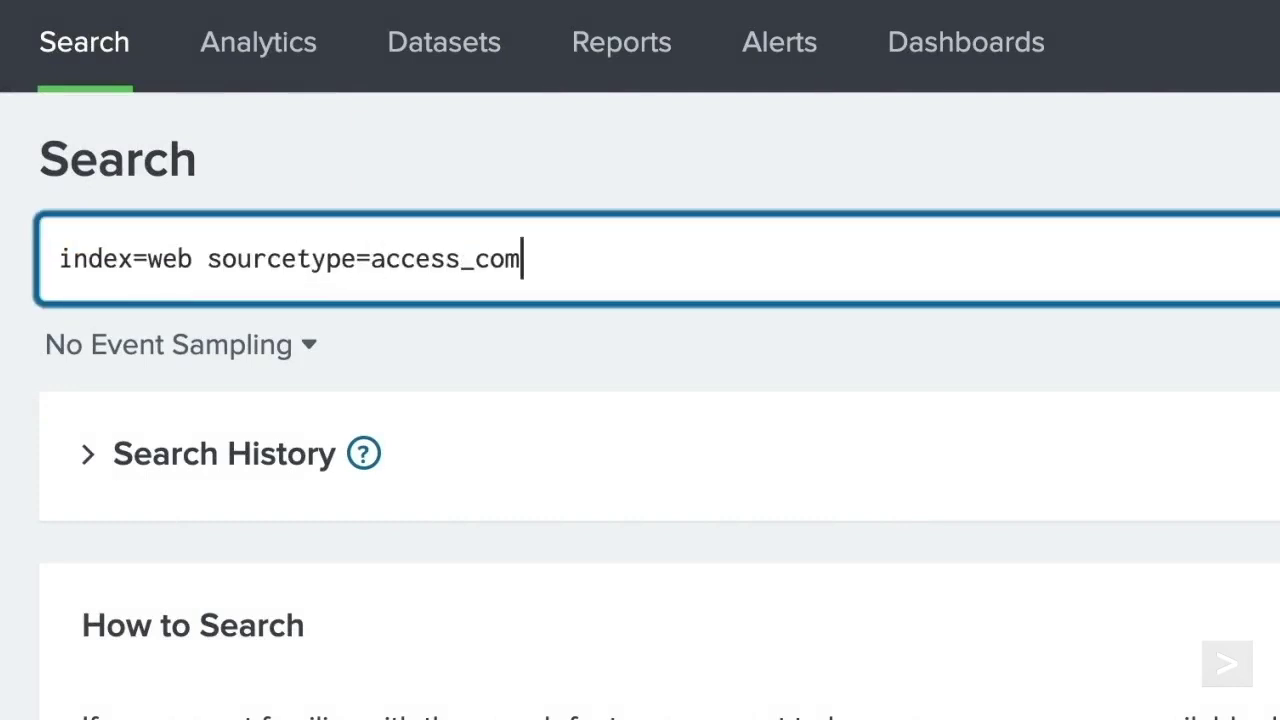
type("bined status>299")
key("shift+Return")
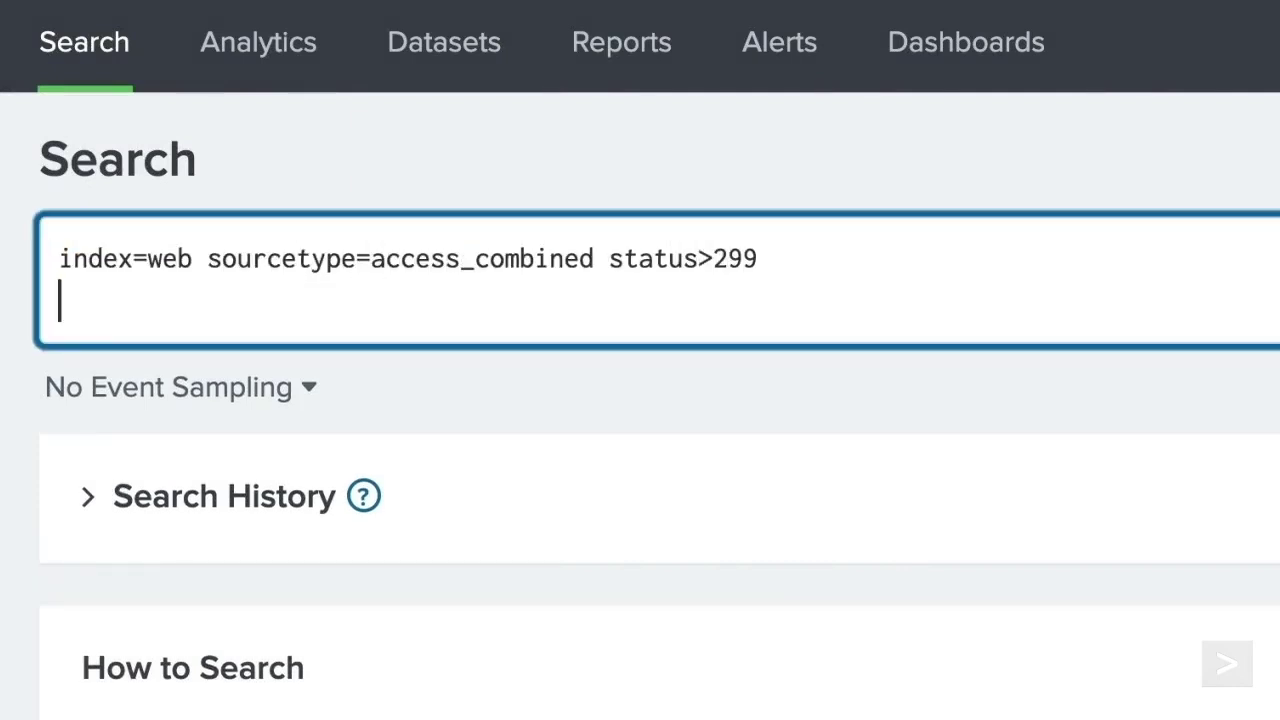
type("| chart ")
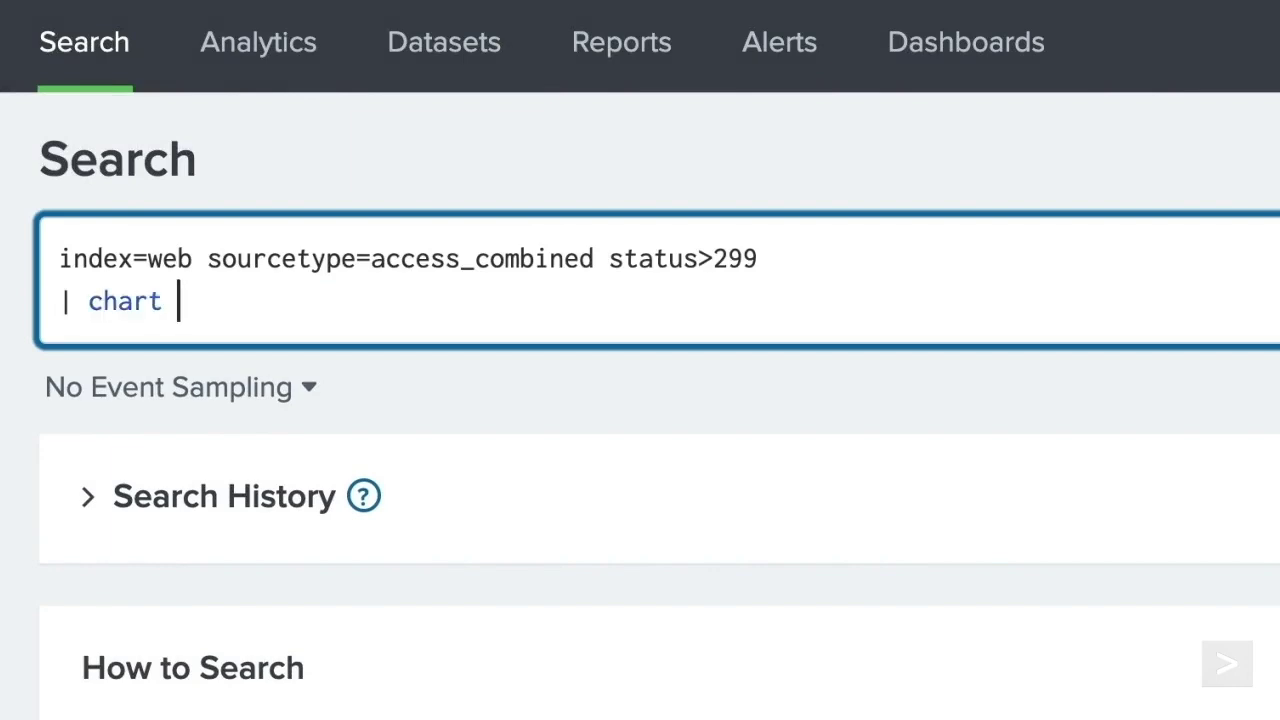
type("count over status")
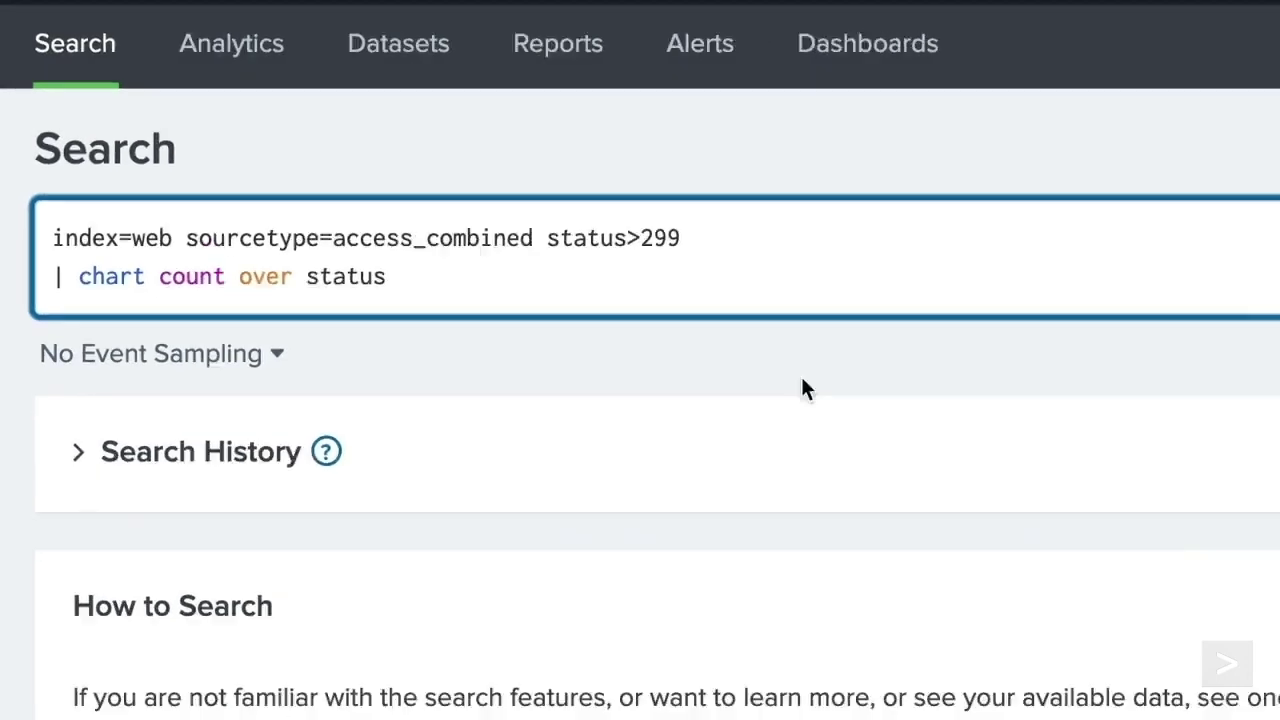
left_click(1172, 140)
left_click(1030, 326)
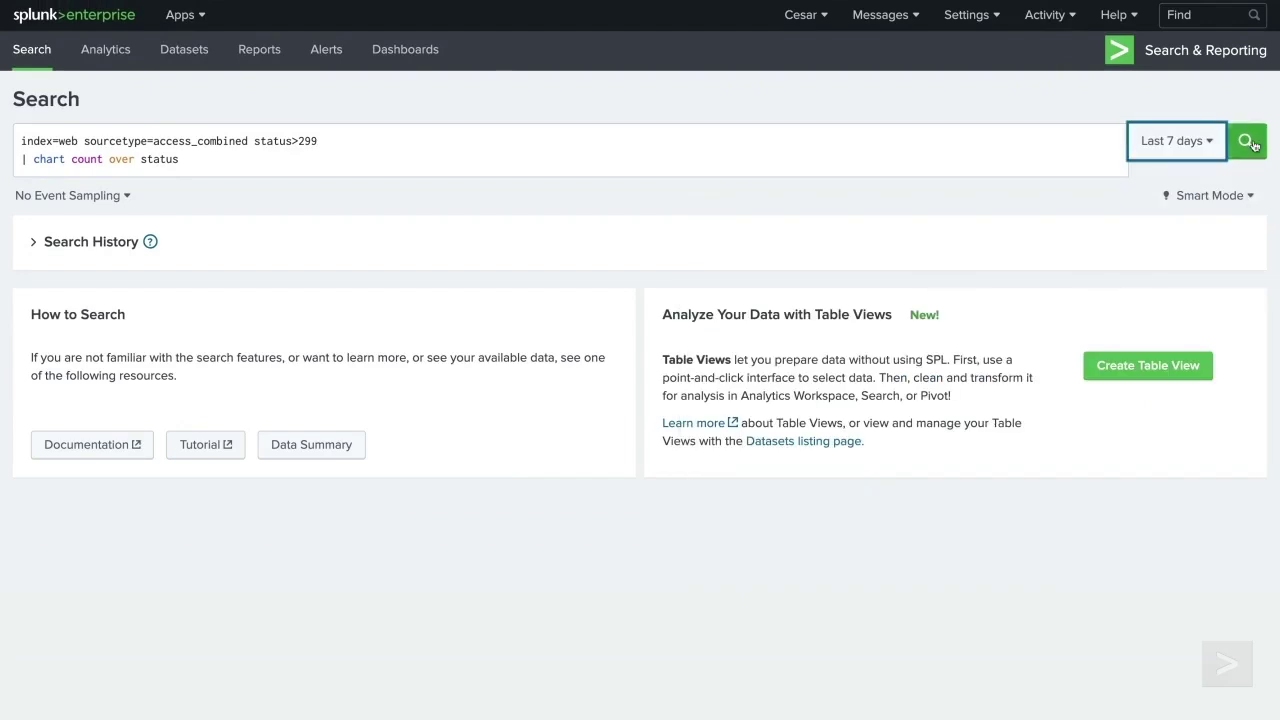
left_click(1246, 142)
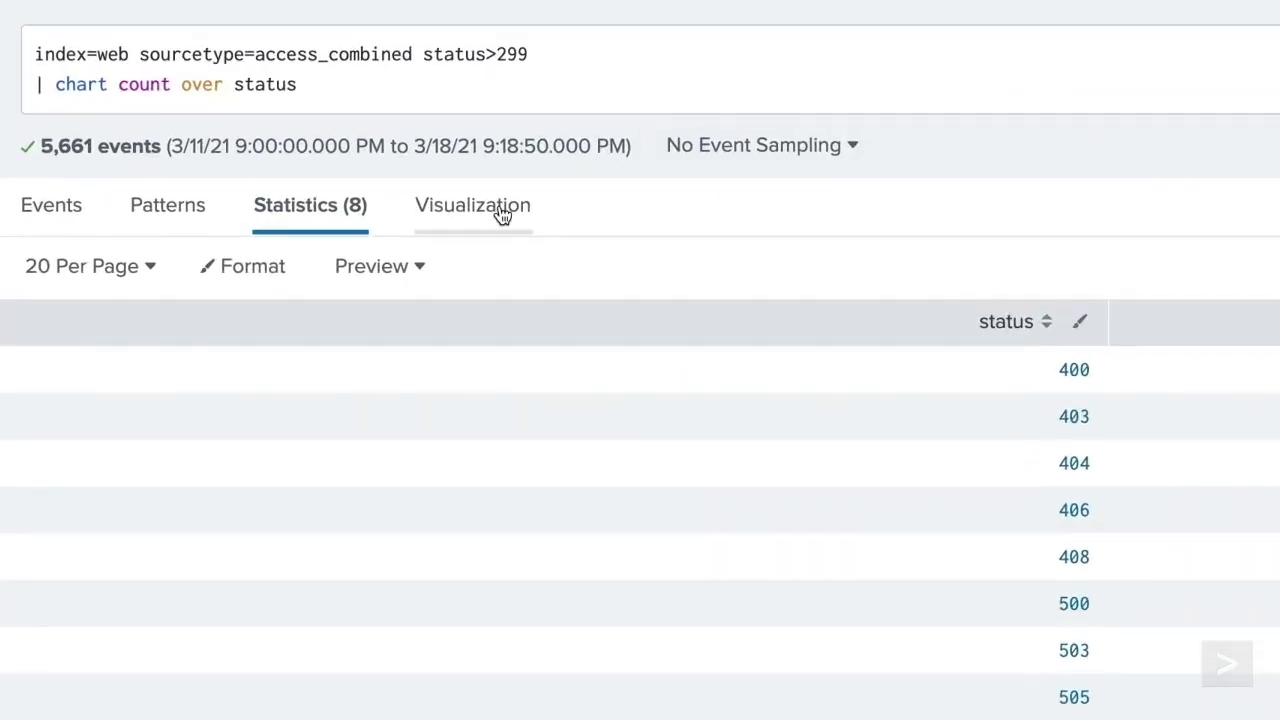
left_click(302, 237)
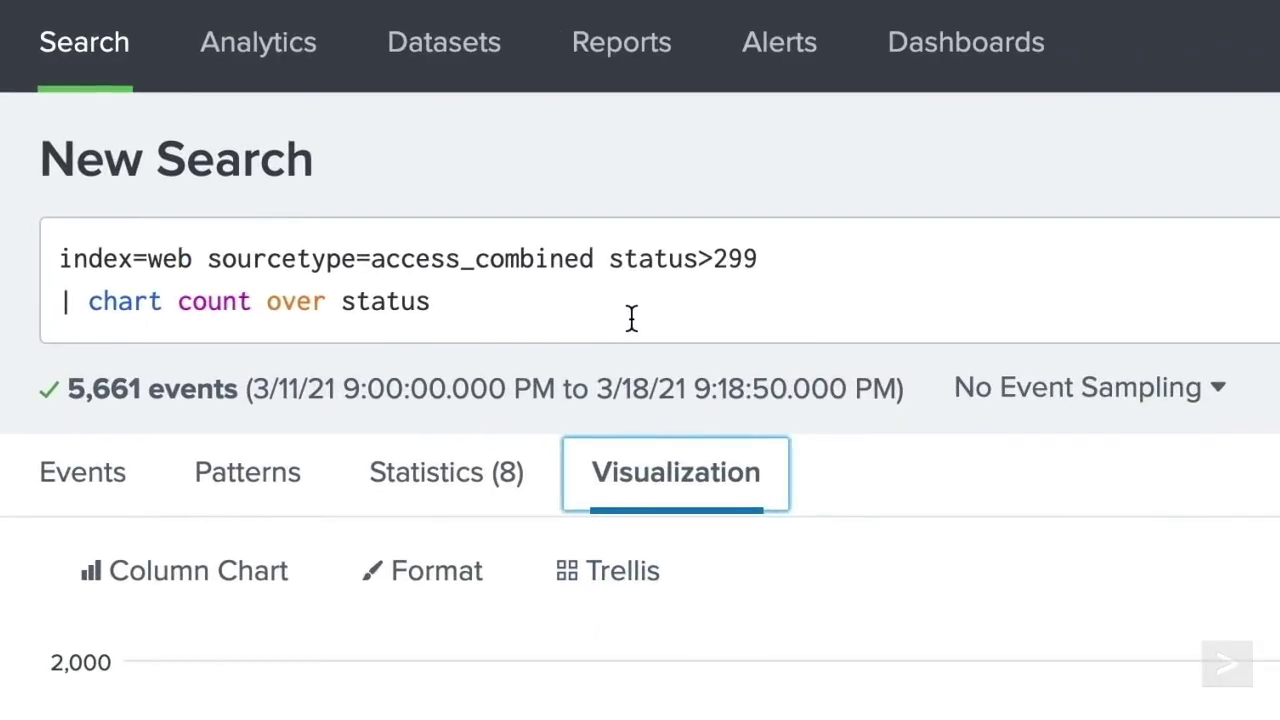
- Add a by host split to the chart count over status search
left_click(263, 165)
type("by host")
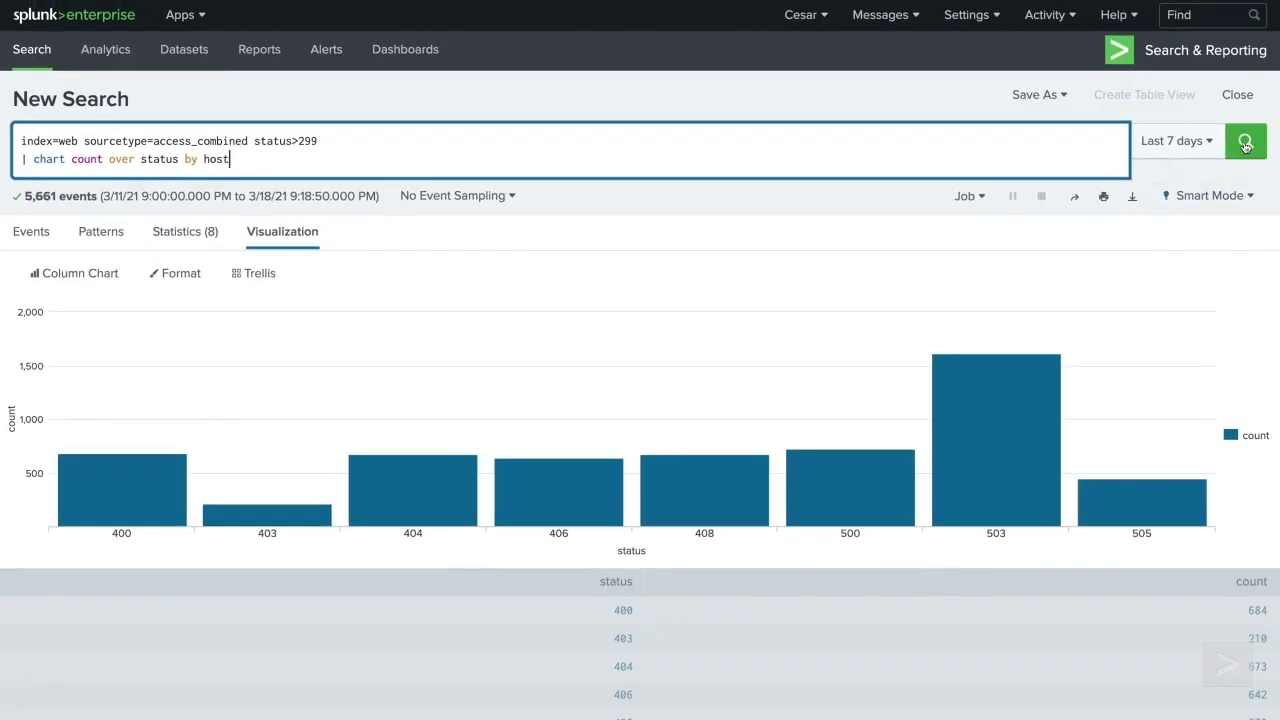
left_click(1246, 143)
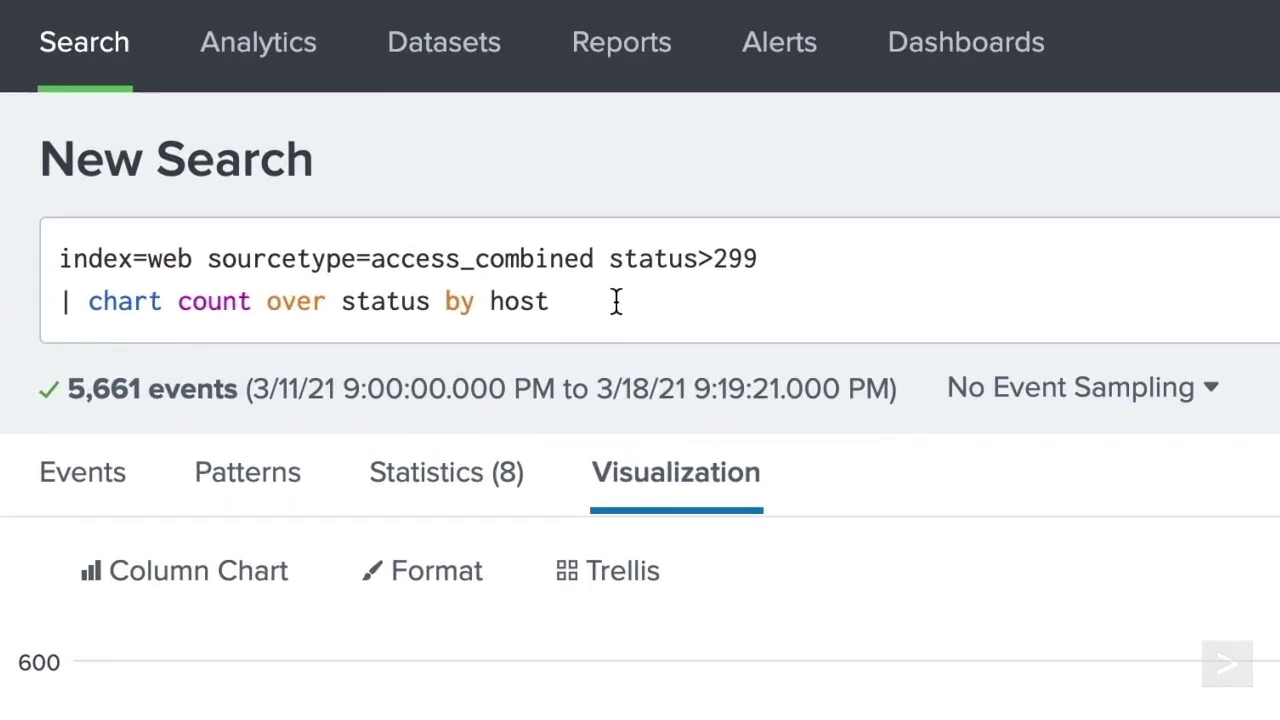
- Rewrite the clause as | chart count by status, host and rerun
left_click(260, 159)
key("BackSpace")
key("BackSpace")
key("BackSpace")
key("BackSpace")
key("BackSpace")
key("BackSpace")
key("BackSpace")
key("BackSpace")
key("BackSpace")
key("BackSpace")
key("BackSpace")
key("BackSpace")
key("BackSpace")
key("BackSpace")
key("BackSpace")
key("BackSpace")
key("BackSpace")
key("BackSpace")
key("BackSpace")
type("by status, host")
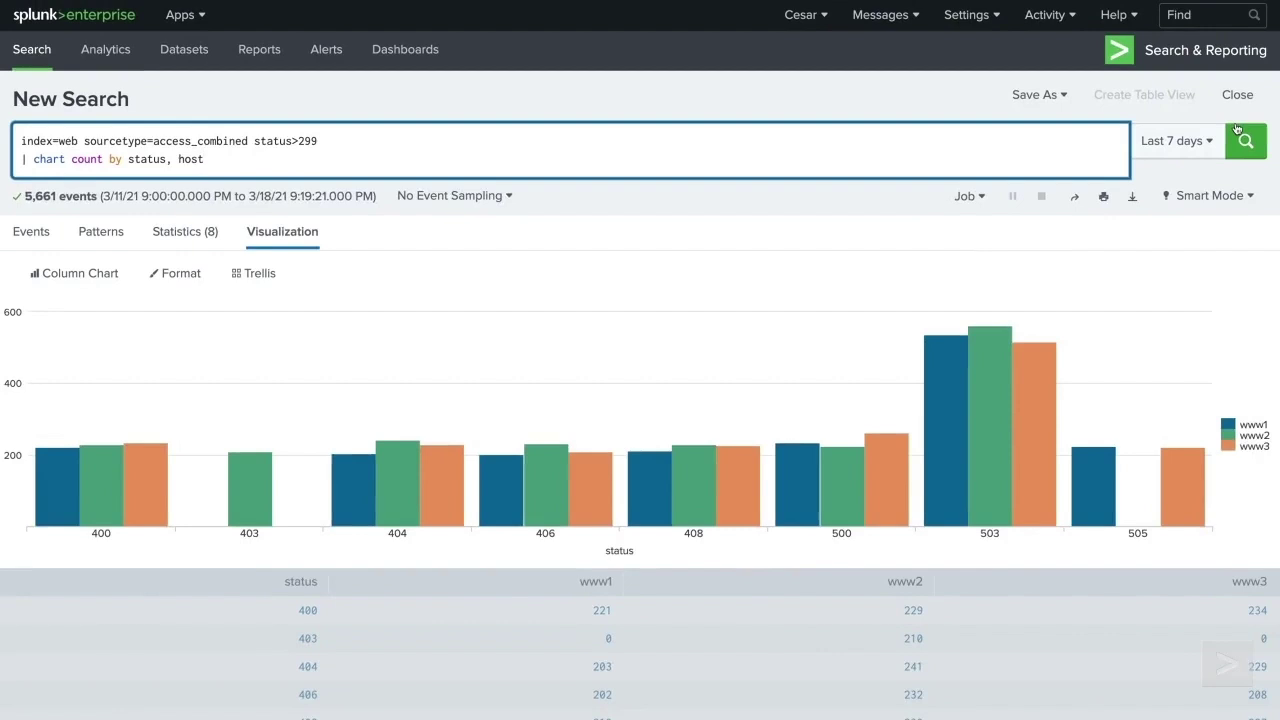
left_click(1237, 129)
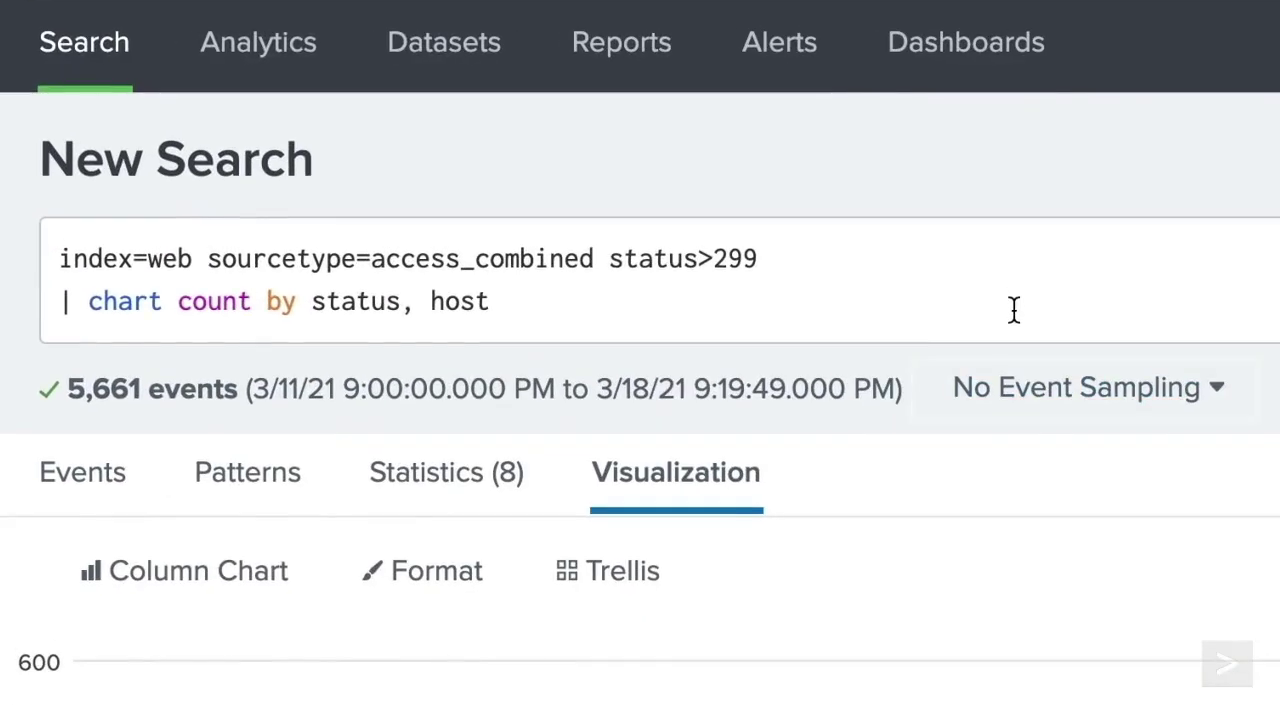
- Change the chart to count over host by product_name
left_click(1013, 310)
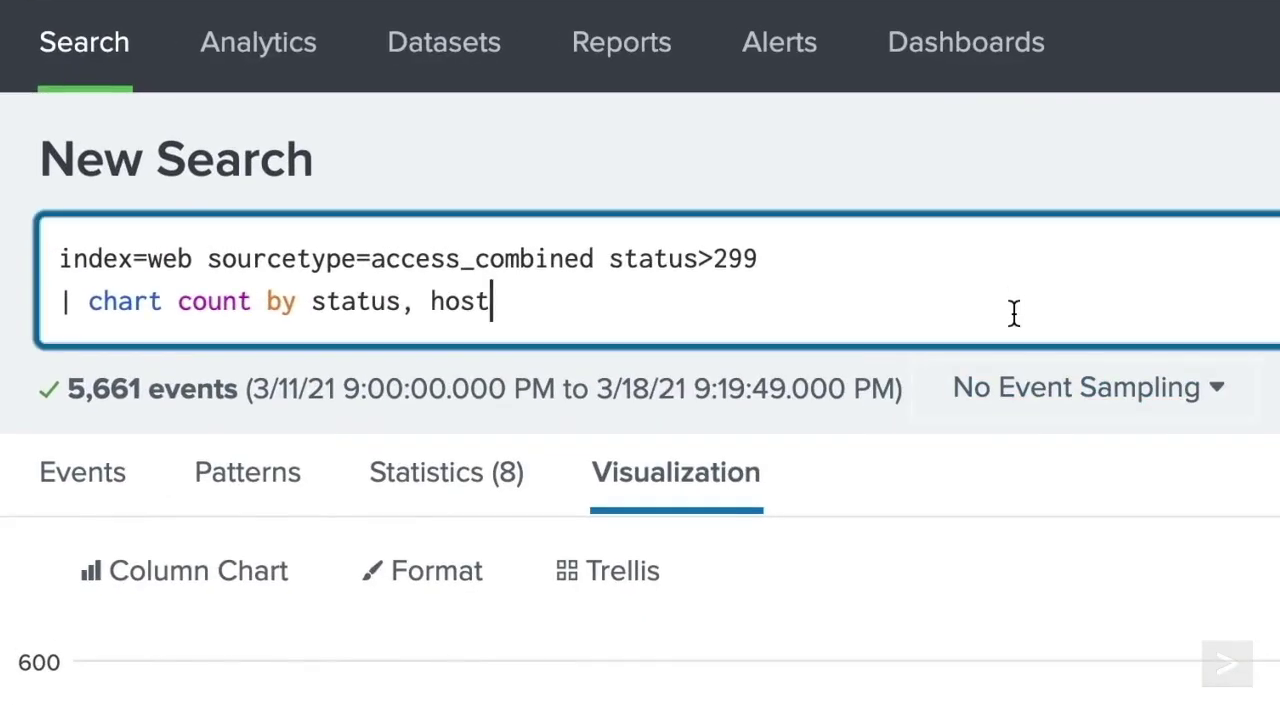
key("BackSpace")
key("BackSpace")
key("BackSpace")
key("BackSpace")
key("BackSpace")
key("BackSpace")
key("BackSpace")
key("BackSpace")
key("BackSpace")
key("BackSpace")
key("BackSpace")
key("BackSpace")
key("BackSpace")
key("BackSpace")
key("BackSpace")
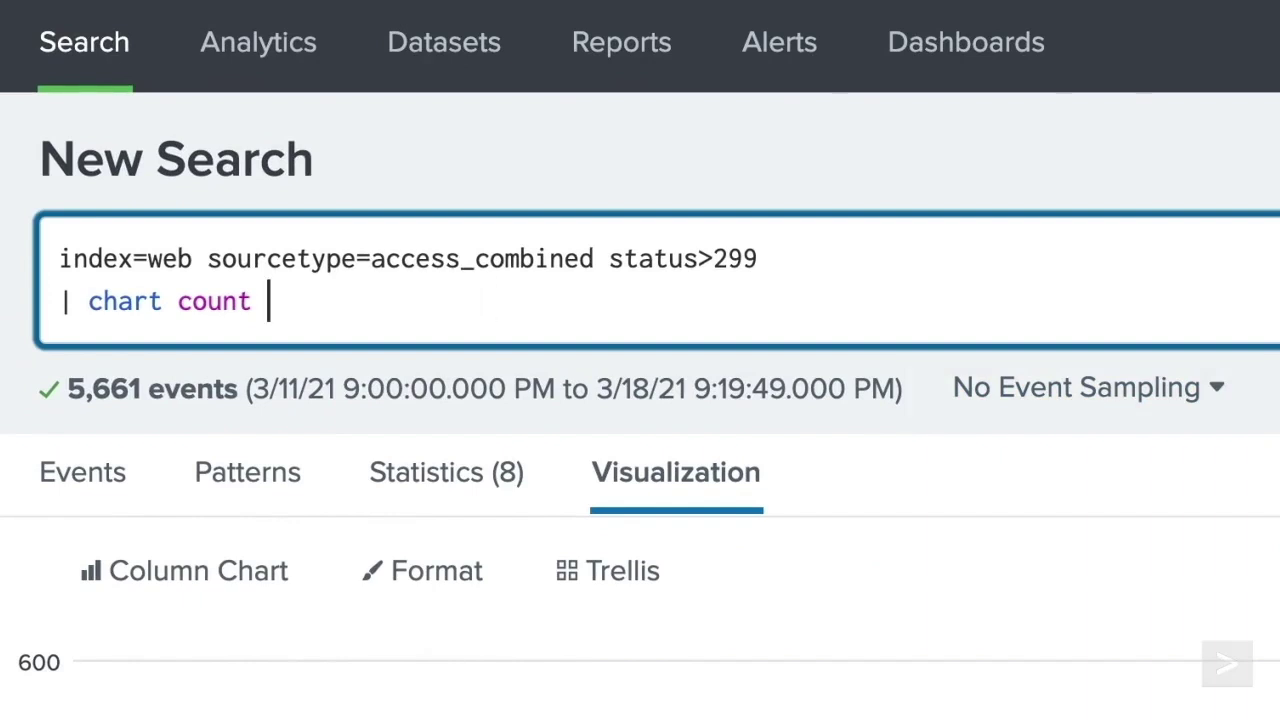
type("over host by product_name")
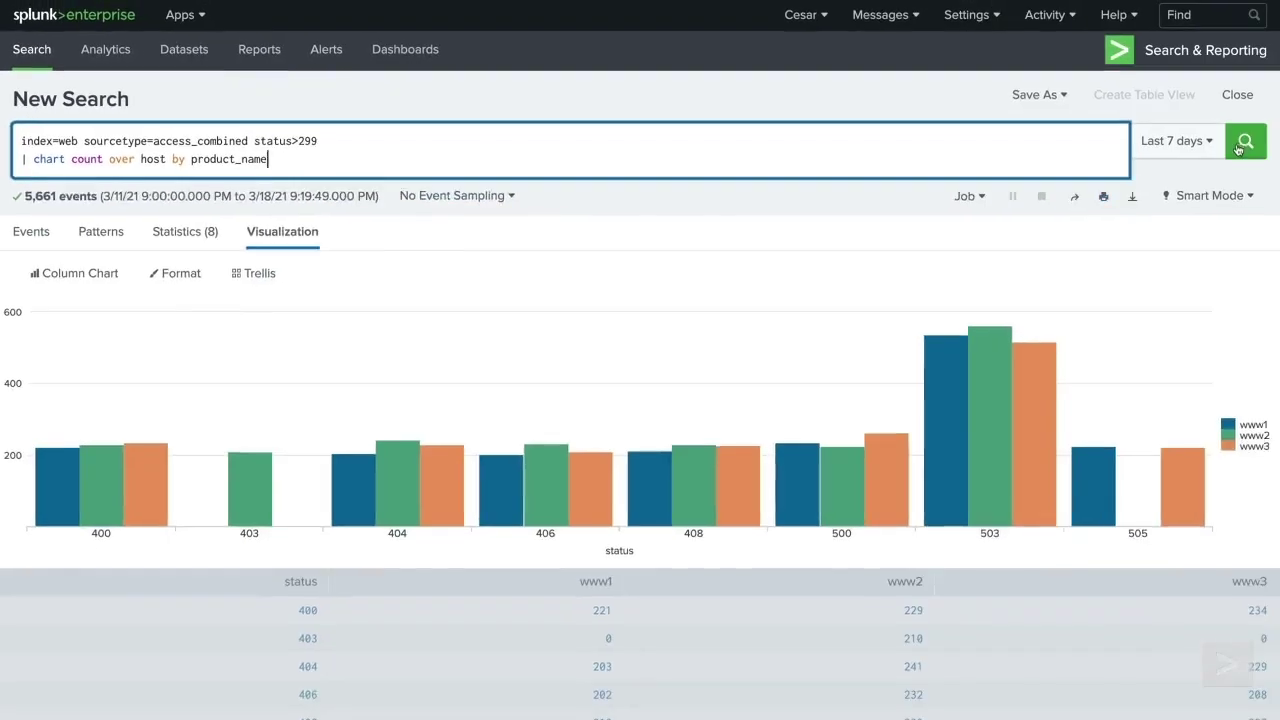
left_click(1244, 143)
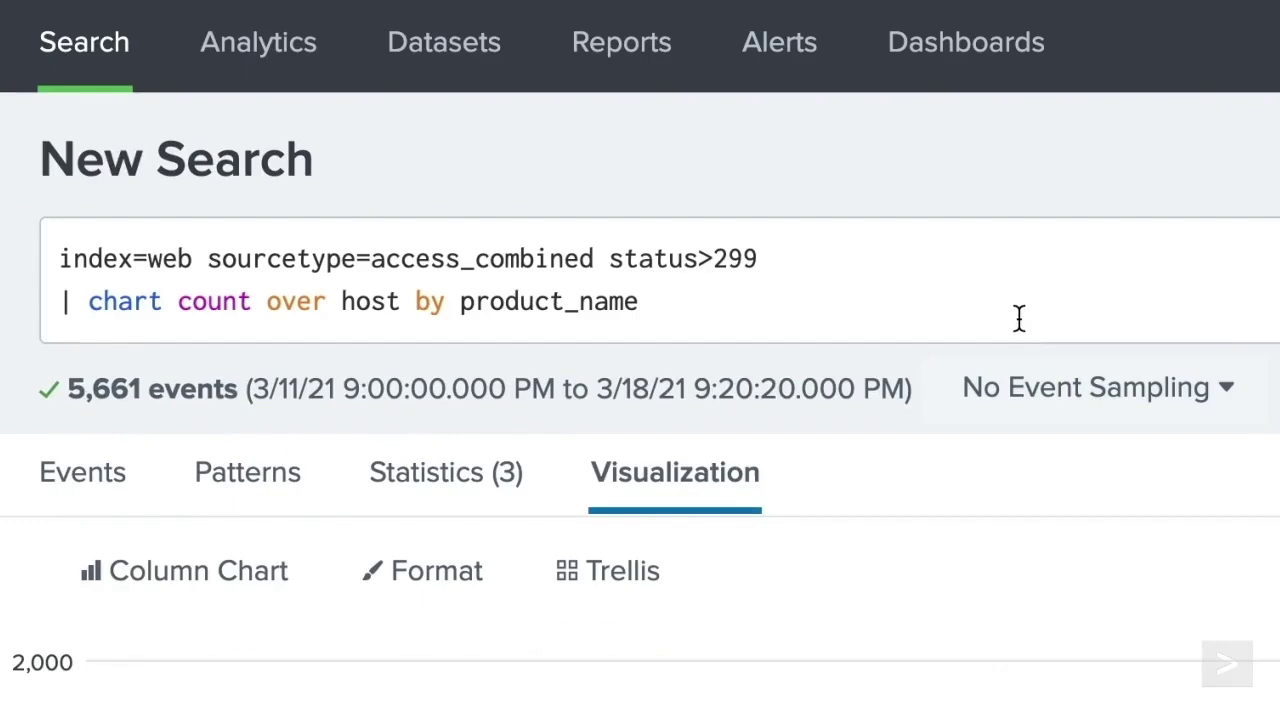
- Add usenull=f and filter the base search with product_name=* to drop NULL products
left_click(1020, 320)
type("usenull=f")
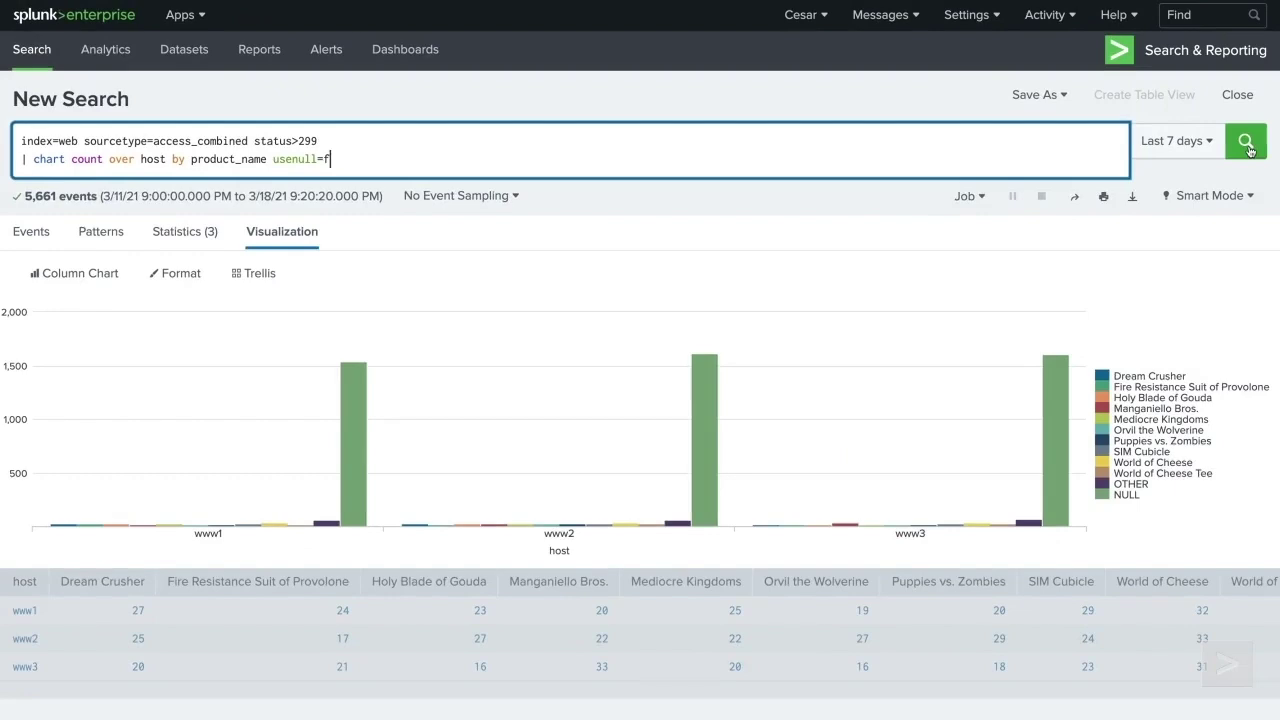
left_click(1246, 143)
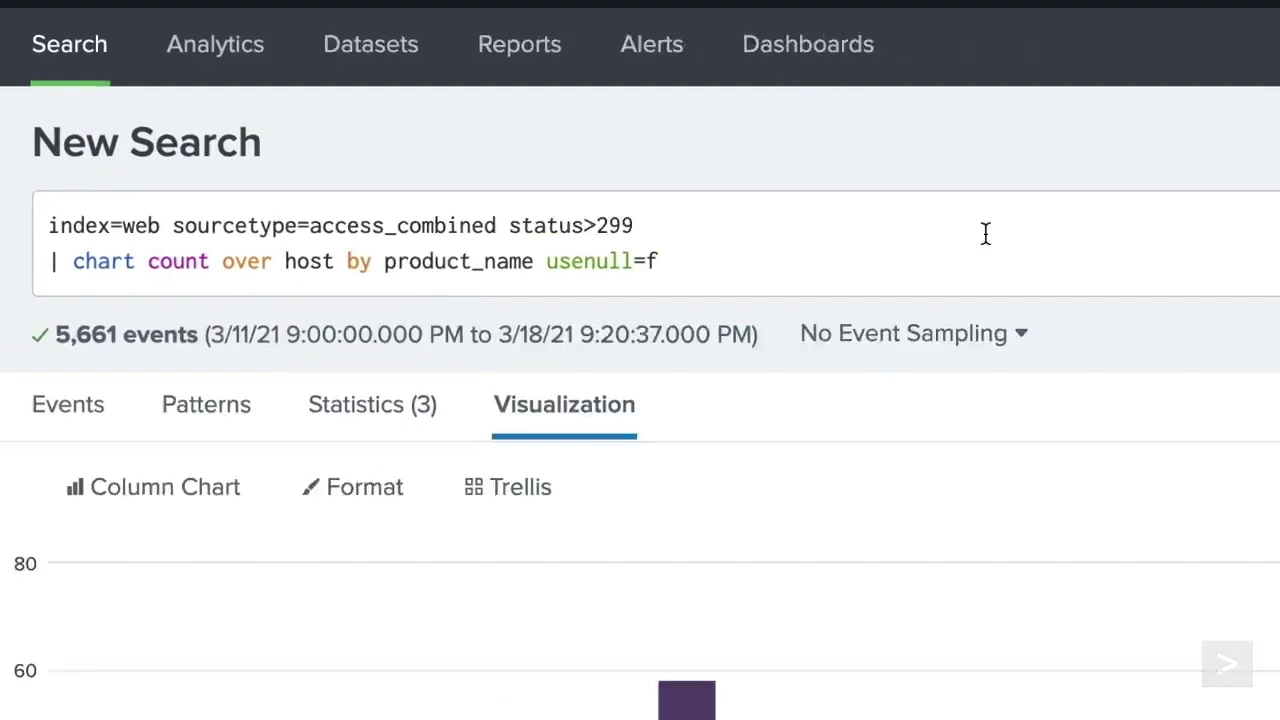
left_click(491, 138)
type("product_name=*")
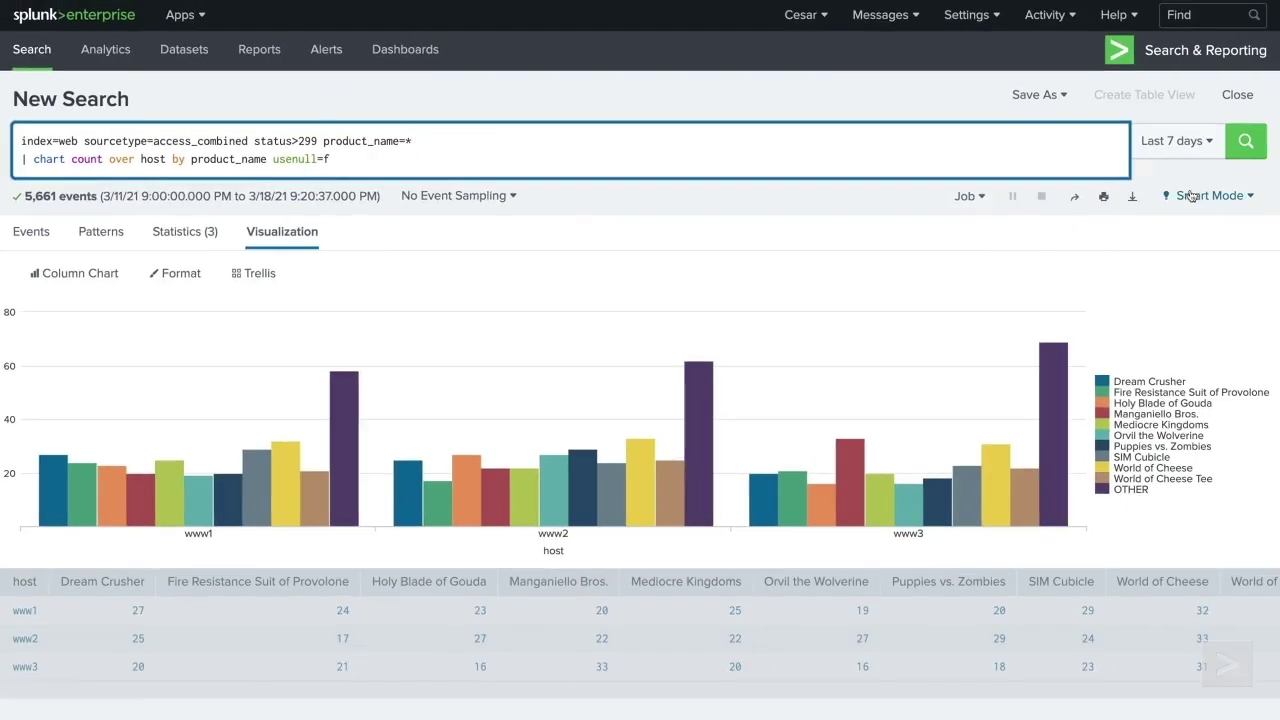
left_click(1246, 141)
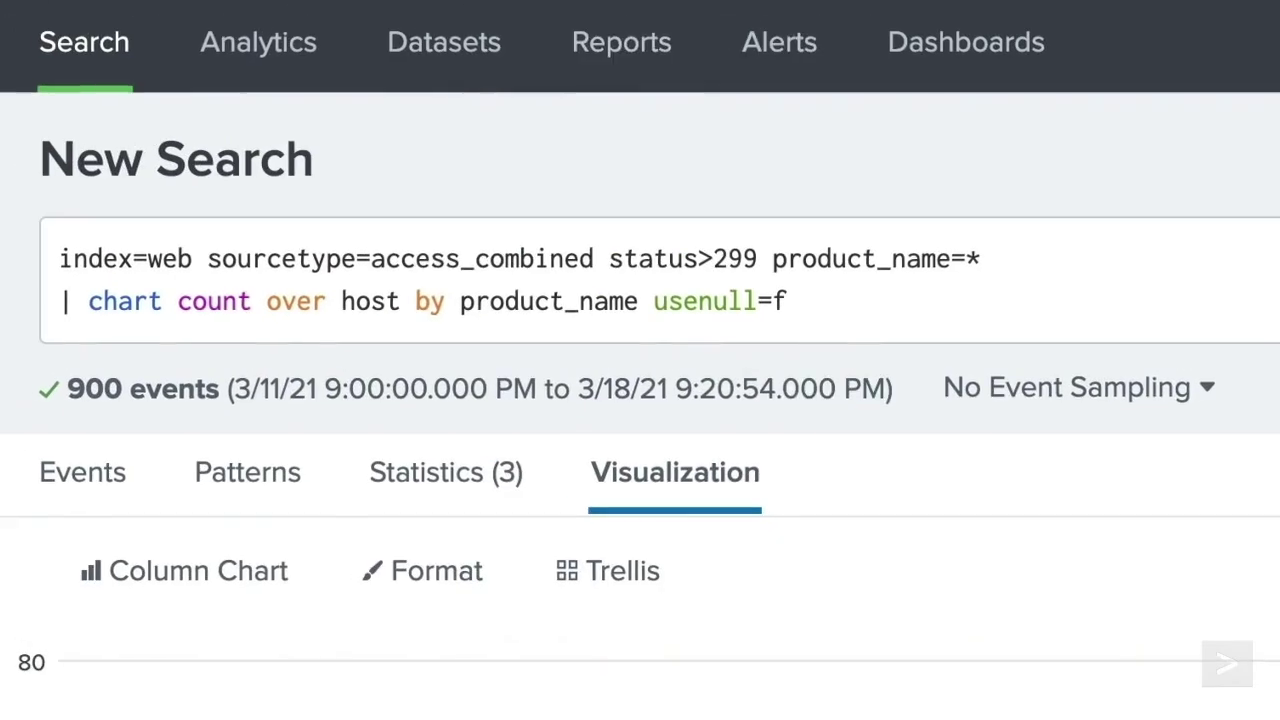
- Replace usenull with useother=f, then rerun with useother set to t
left_click(790, 301)
key("BackSpace")
key("BackSpace")
key("BackSpace")
key("BackSpace")
key("BackSpace")
key("BackSpace")
key("BackSpace")
key("BackSpace")
key("BackSpace")
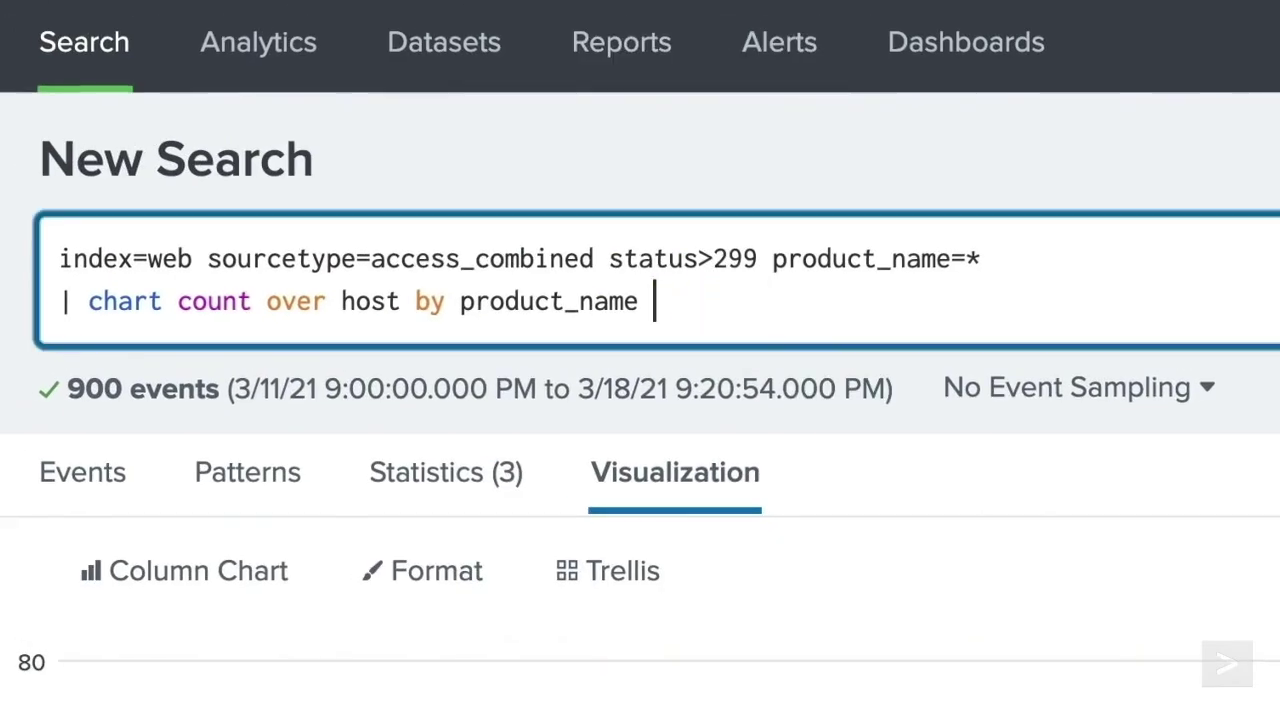
type("useother=f")
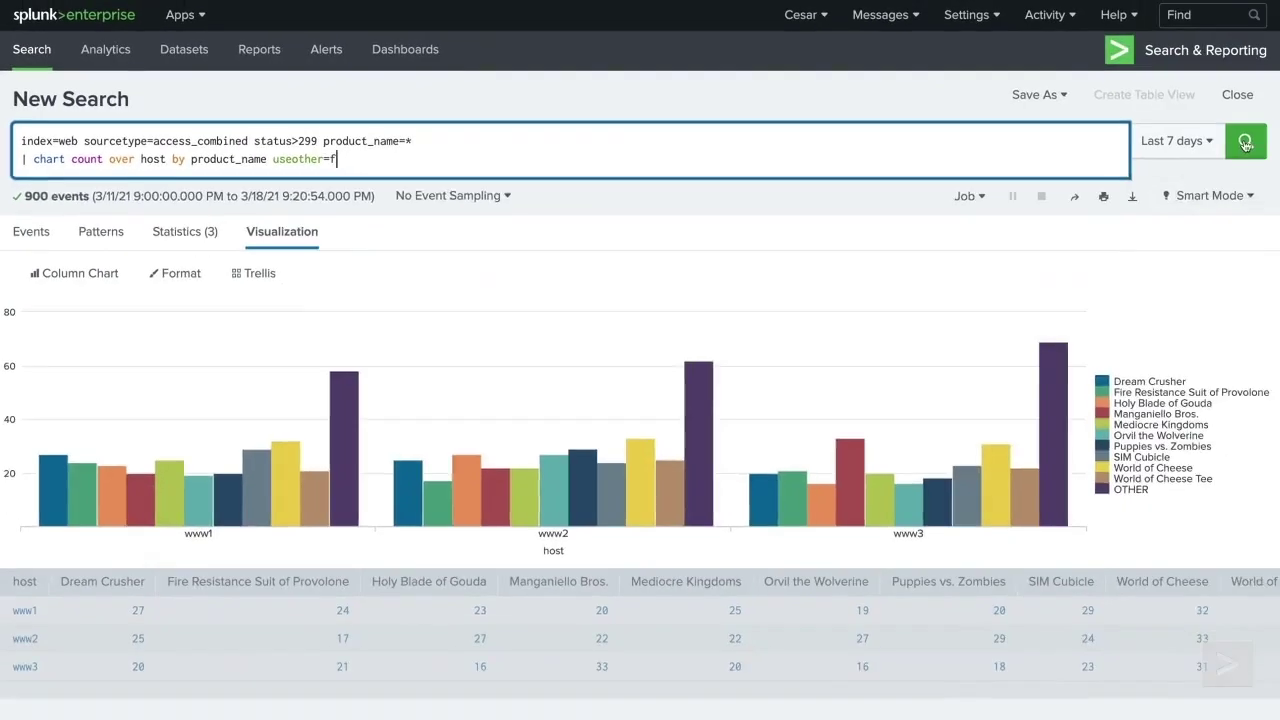
left_click(1245, 143)
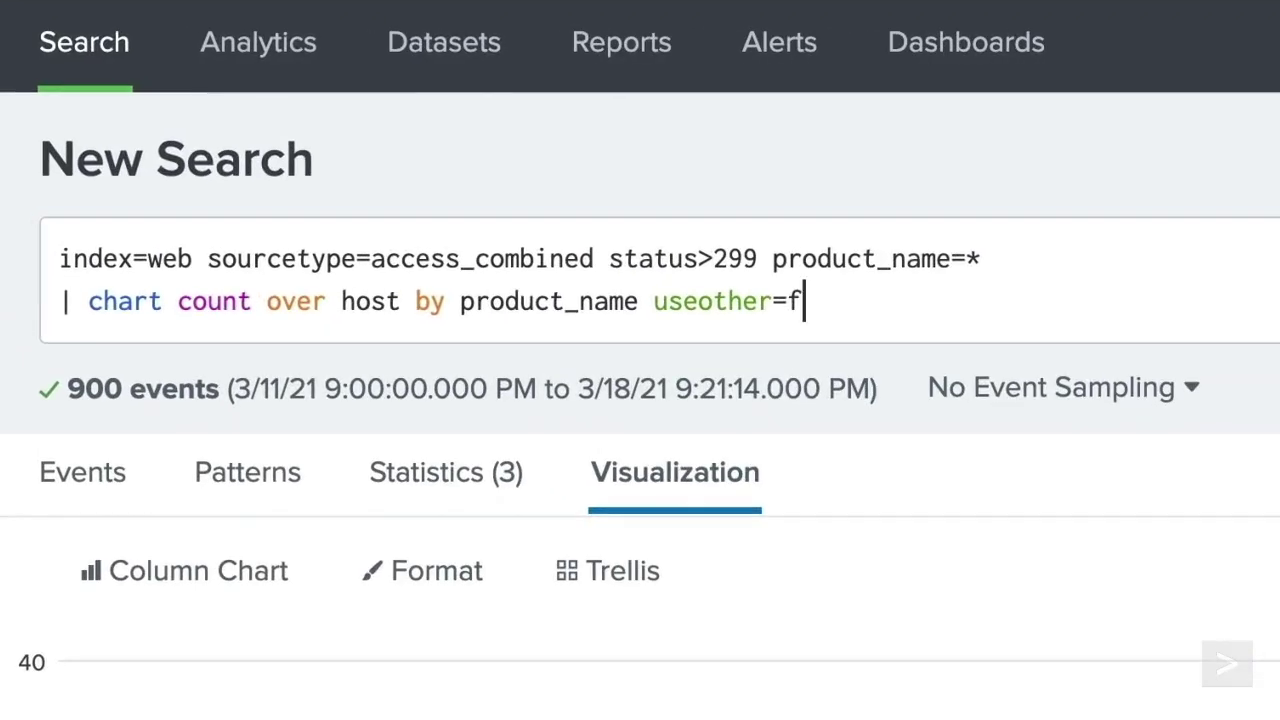
left_click(336, 159)
key("BackSpace")
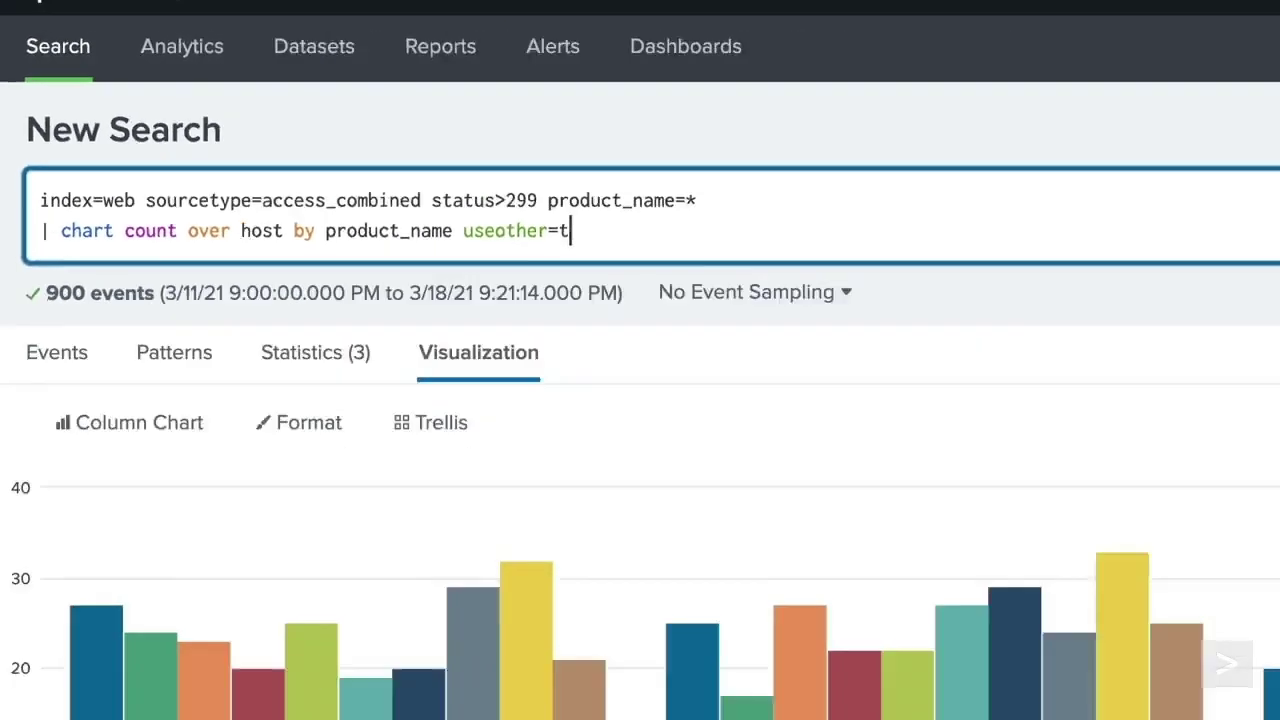
left_click(1245, 143)
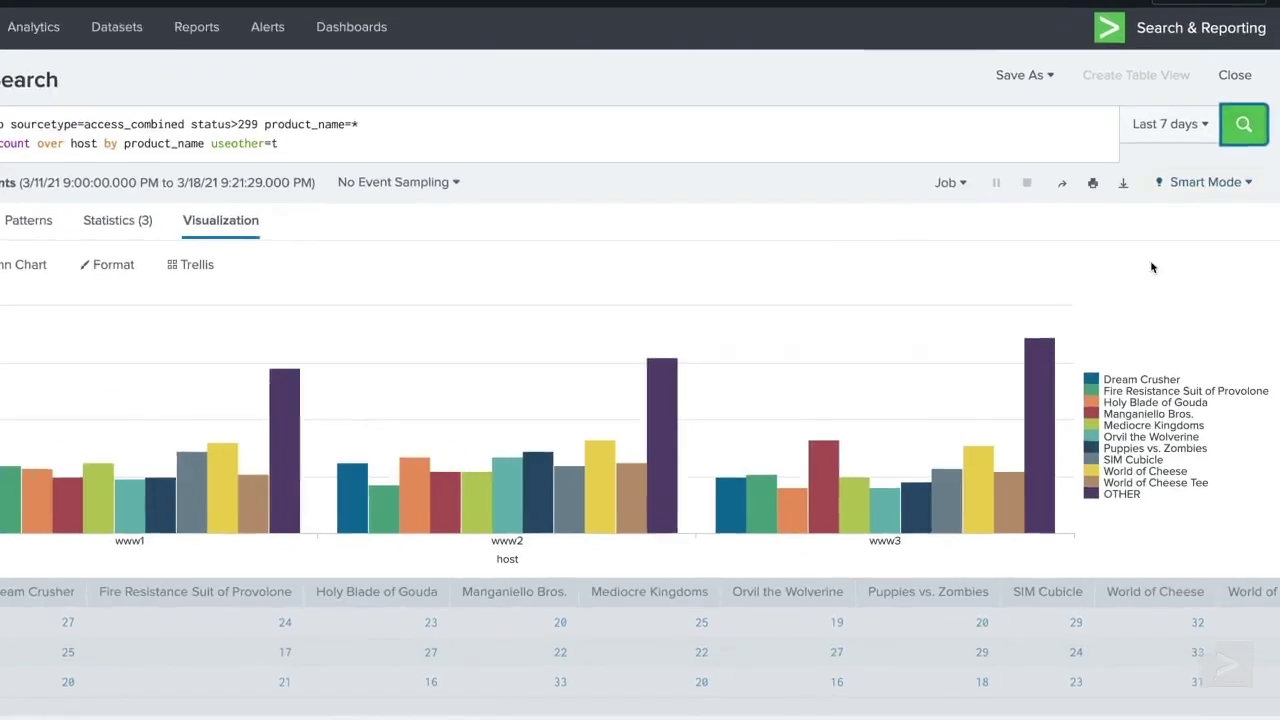
- Remove the useother=t option and rerun the chart
mouse_move(1054, 438)
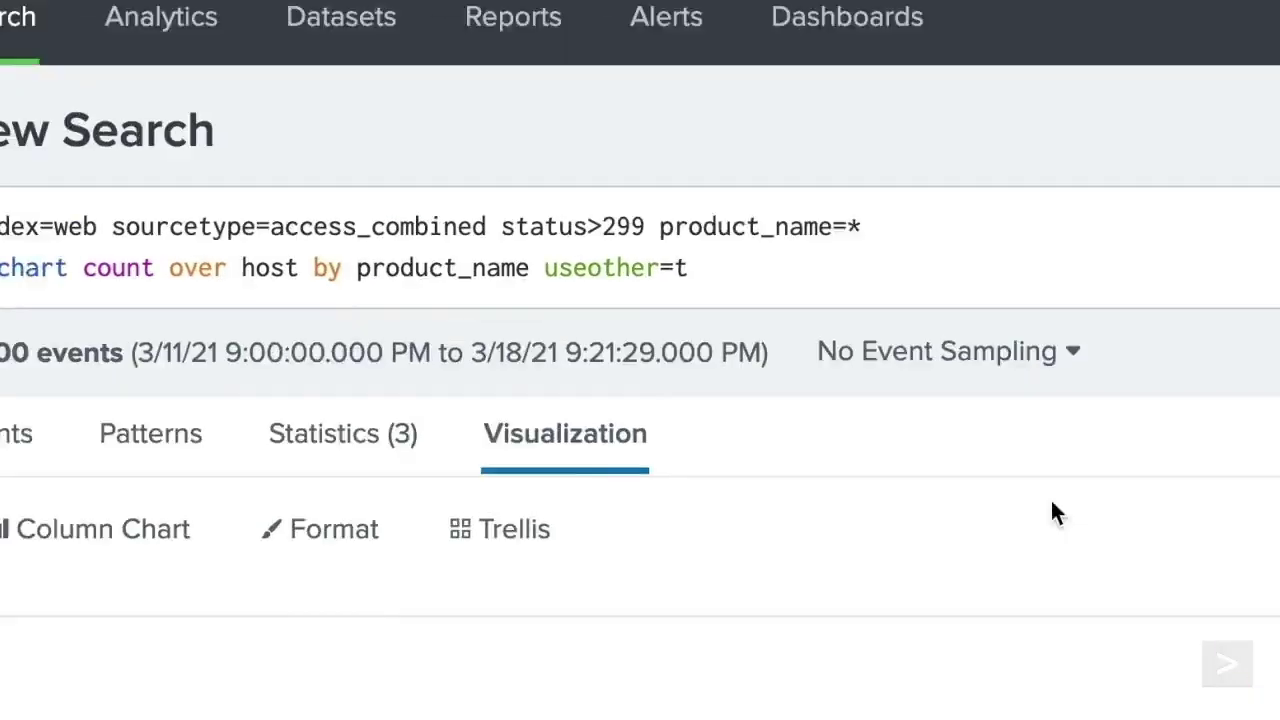
left_click(987, 279)
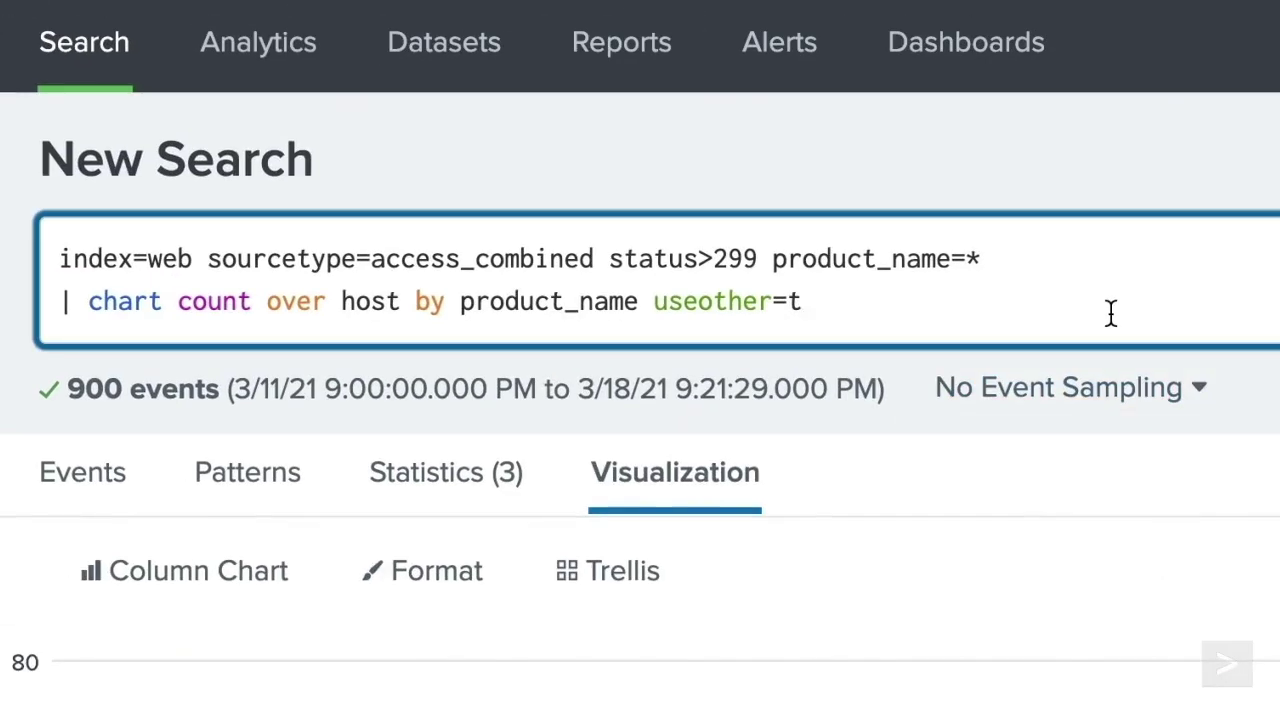
key("BackSpace")
key("BackSpace")
key("BackSpace")
key("BackSpace")
key("BackSpace")
key("BackSpace")
key("BackSpace")
key("BackSpace")
key("BackSpace")
key("BackSpace")
left_click(1245, 141)
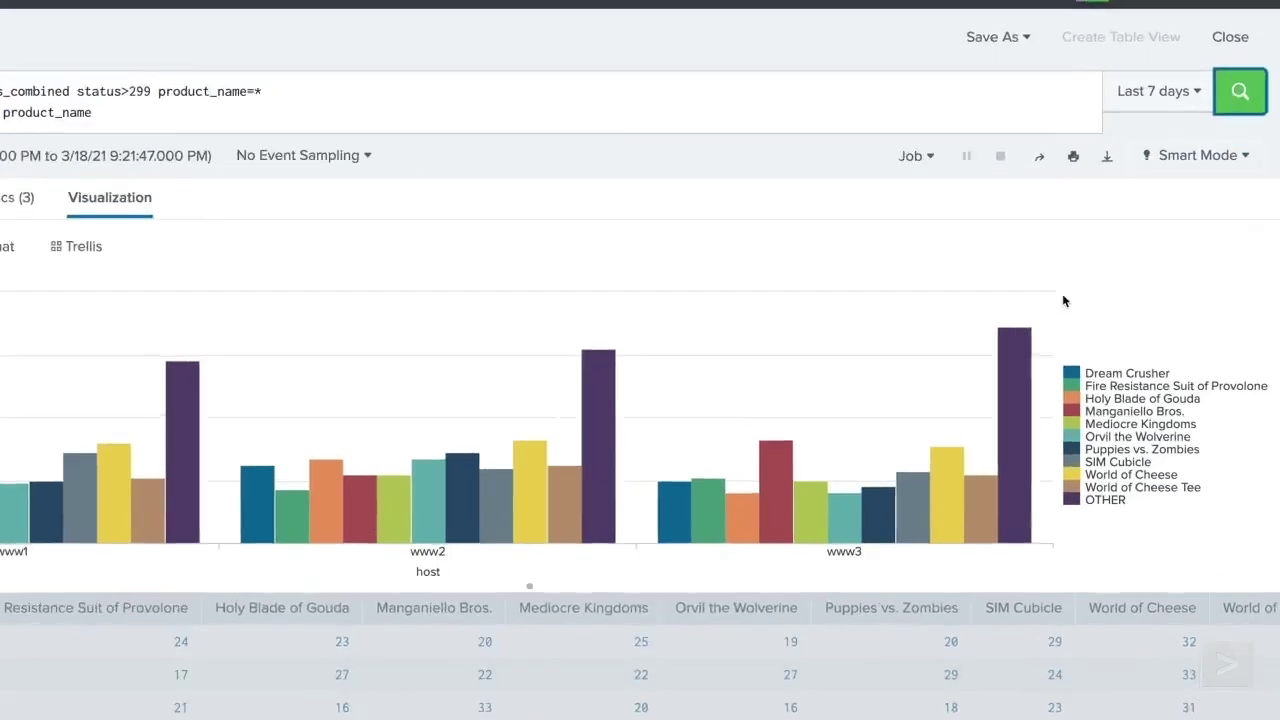
- Add limit=5 to the chart, then change it to limit=0 to show all products
mouse_move(1055, 444)
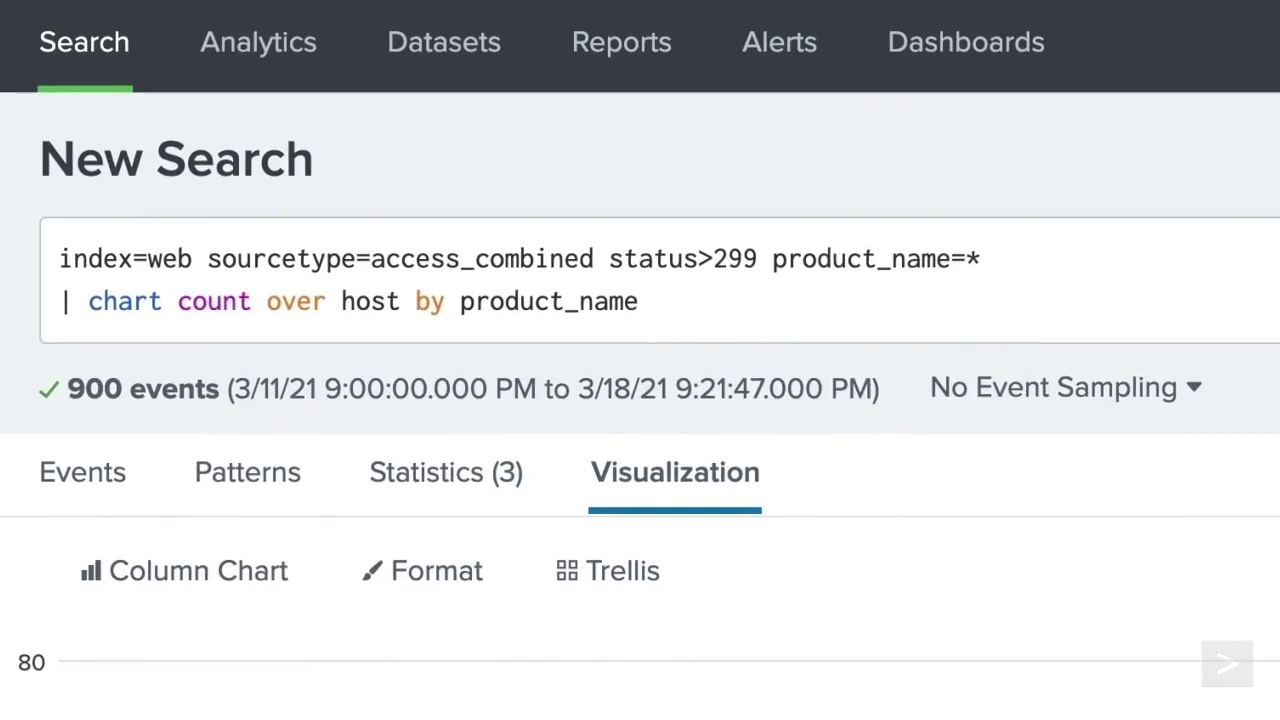
left_click(645, 296)
type("limit=5")
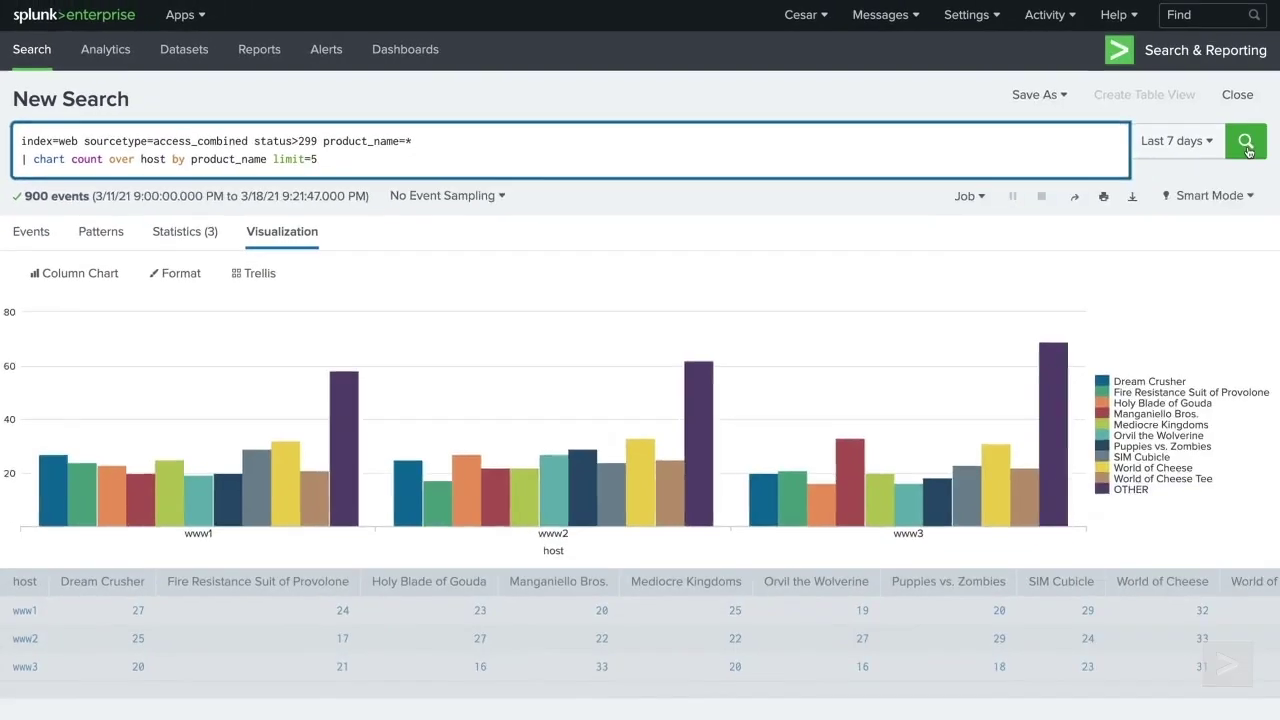
left_click(1245, 141)
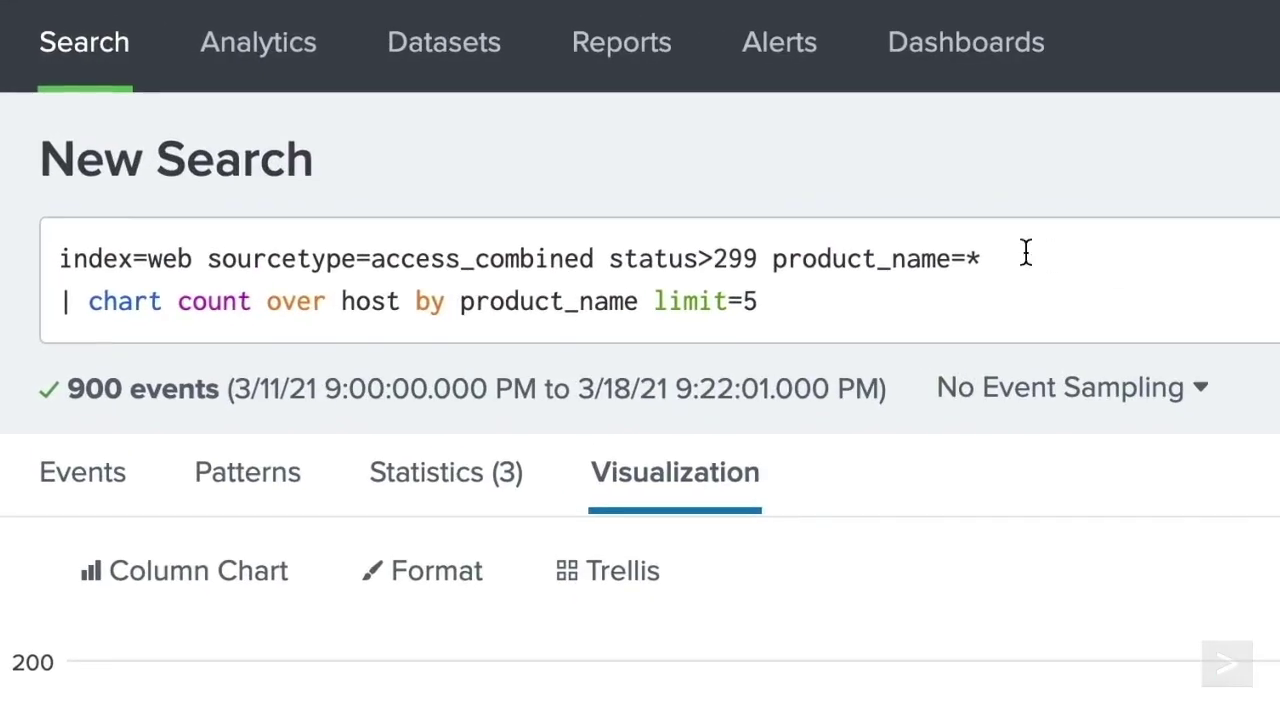
left_click(422, 163)
key("BackSpace")
type("0")
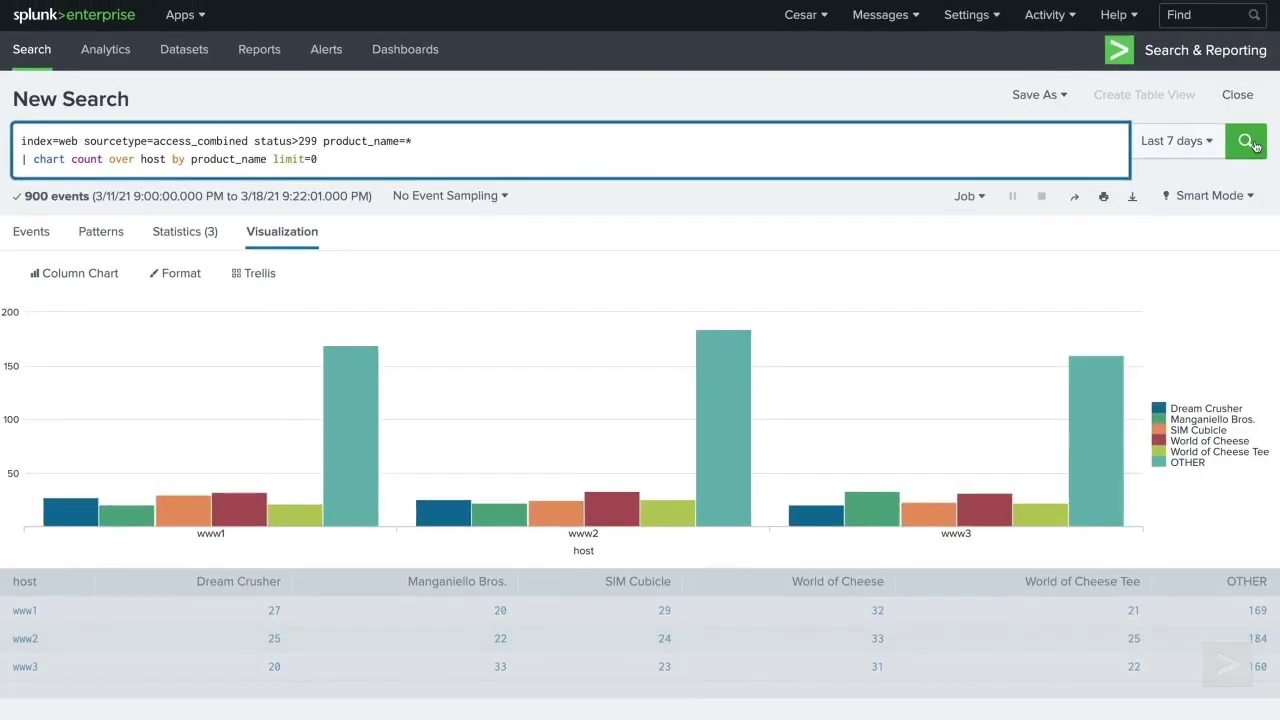
left_click(1252, 144)
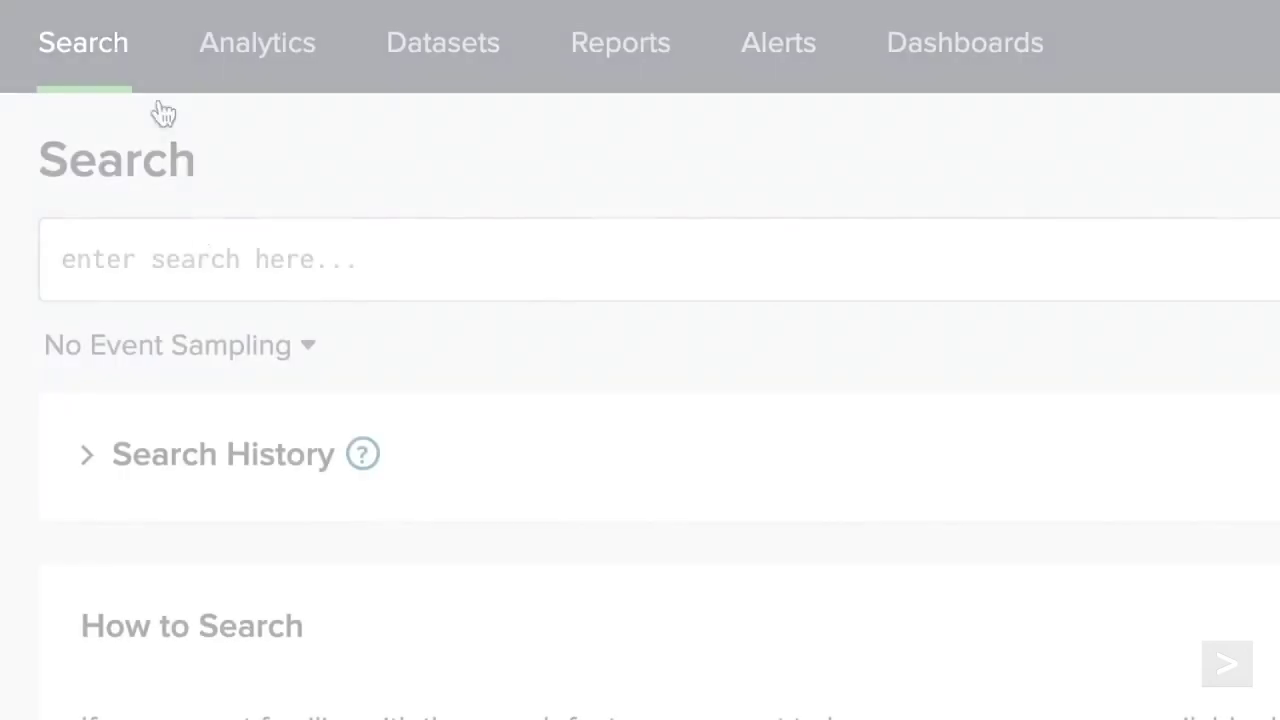
- Run index=sales sourcetype=vendor_sales | timechart count over the last 7 days
left_click(191, 263)
type("index=sales sourcetype=vendor_sales")
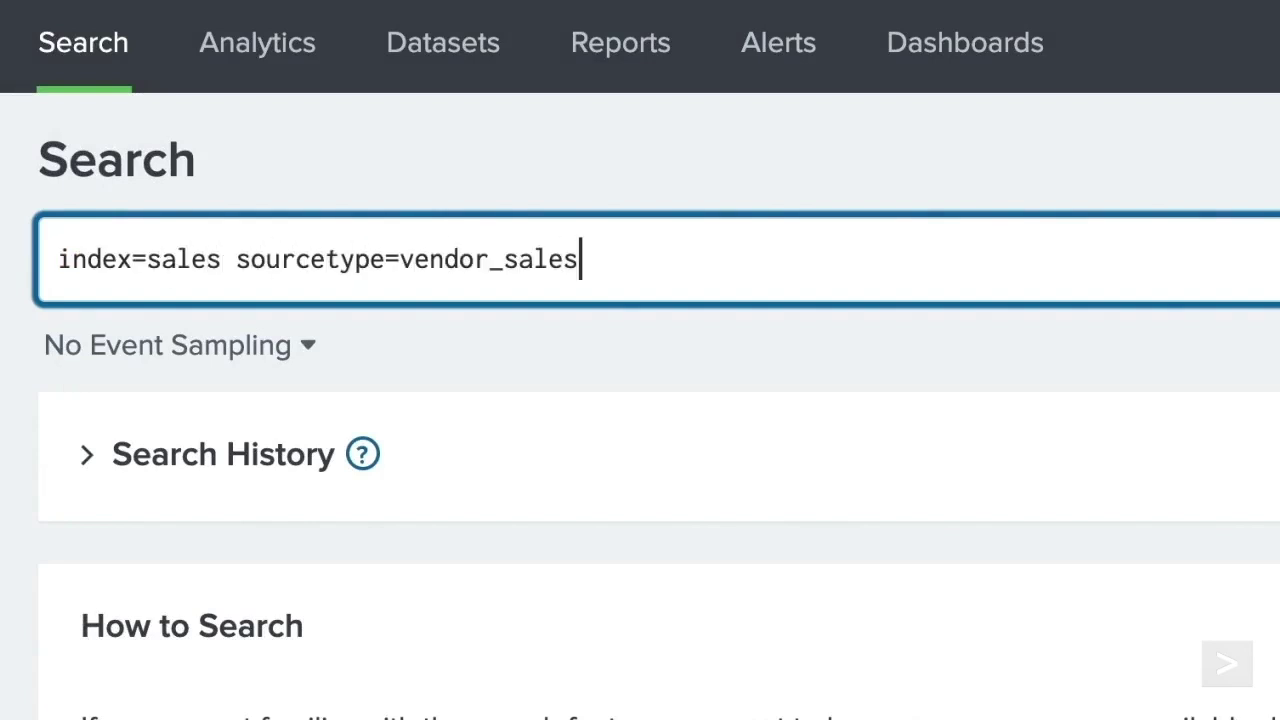
key("shift+Return")
type("|")
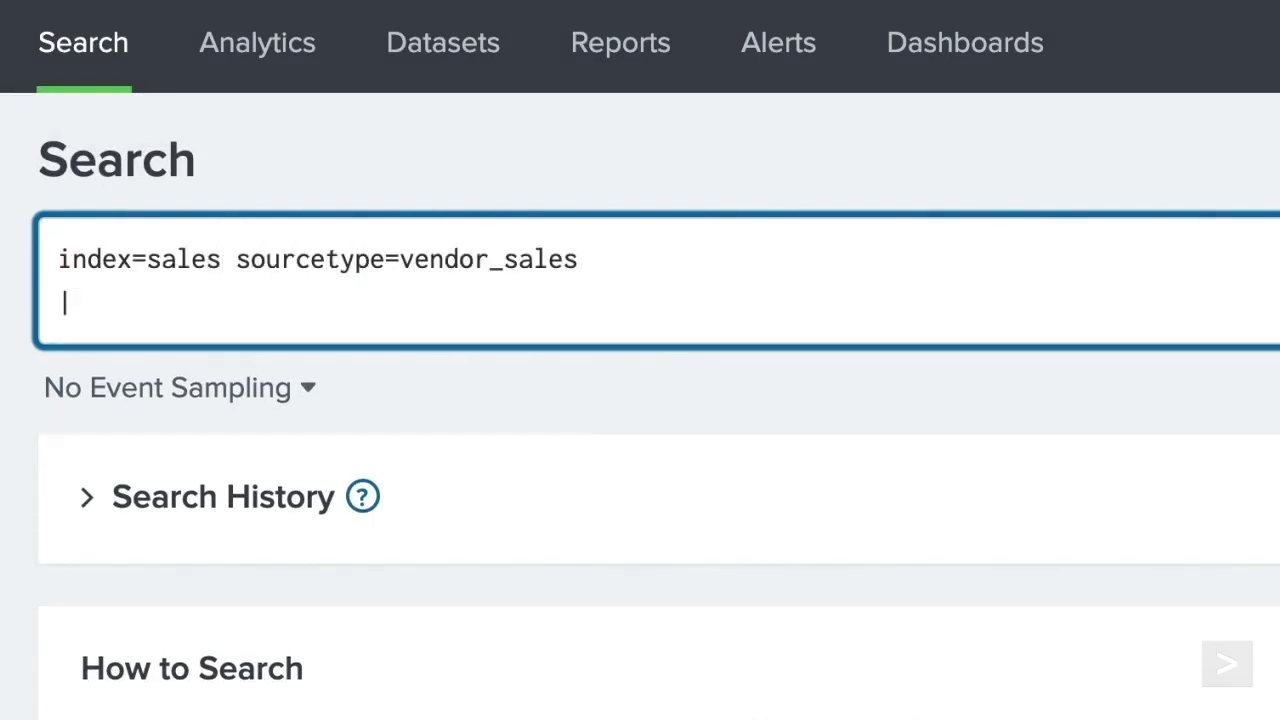
type(" timechart ")
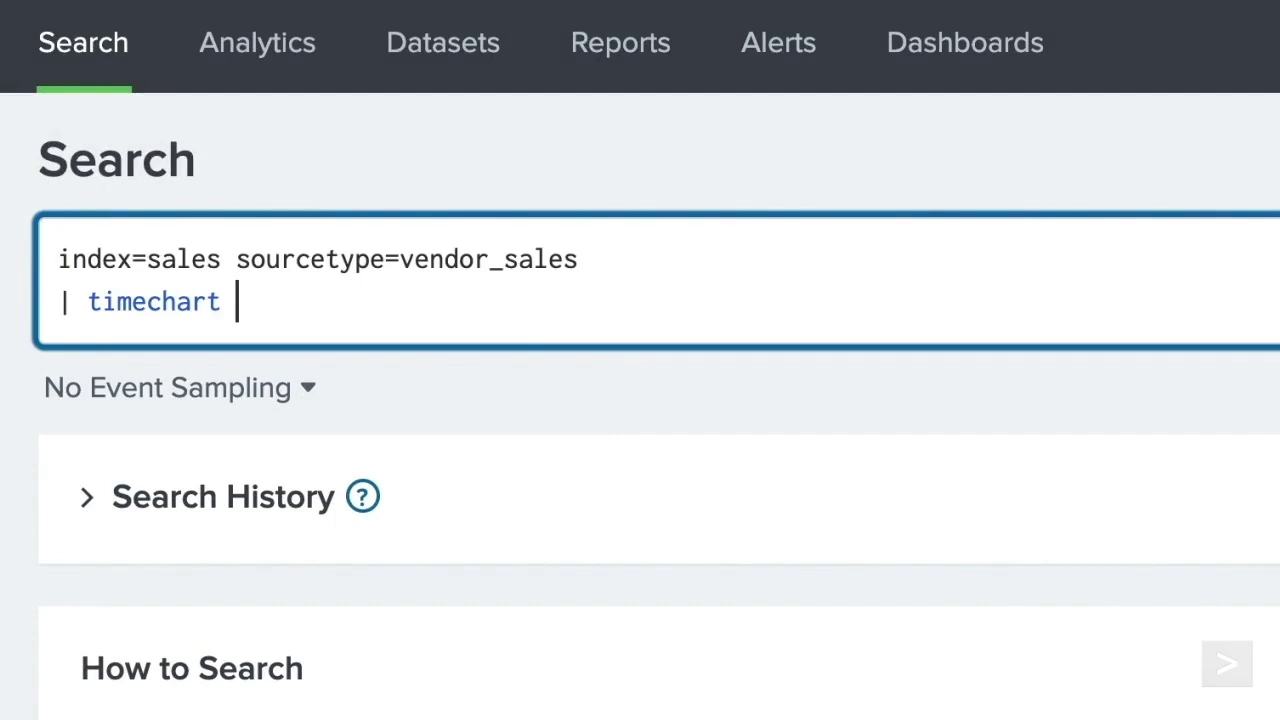
type("count")
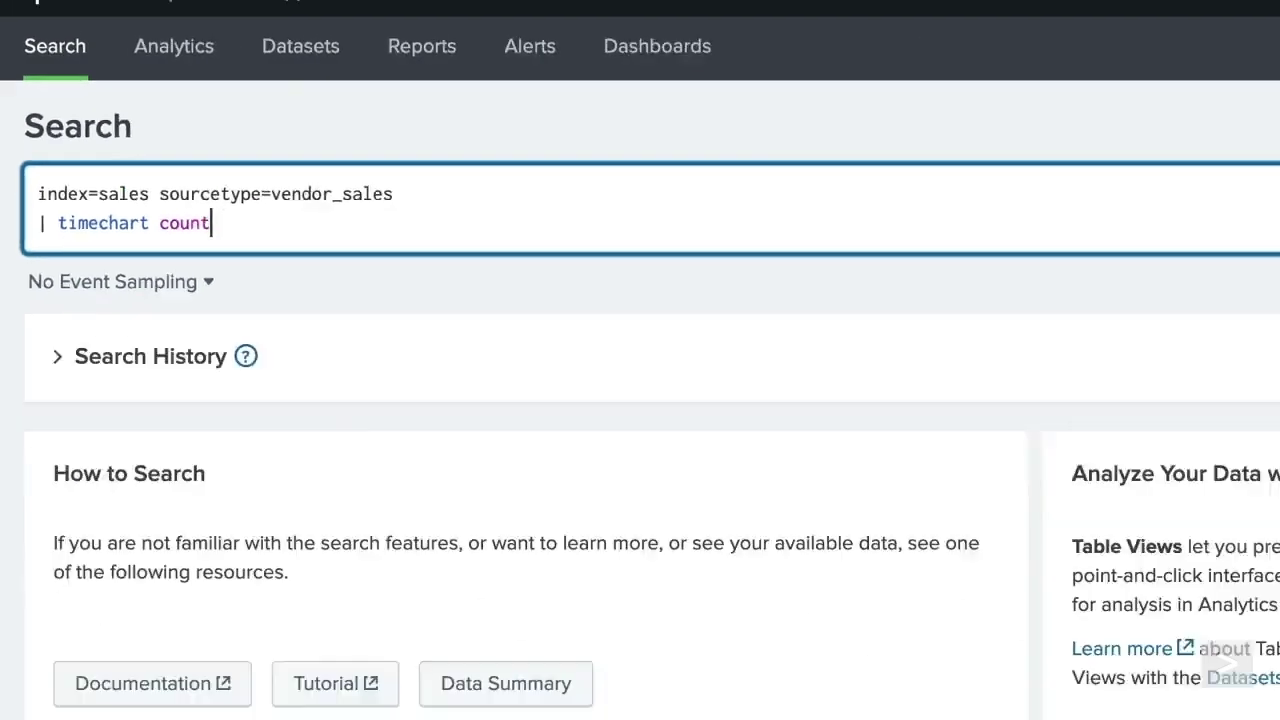
left_click(1133, 150)
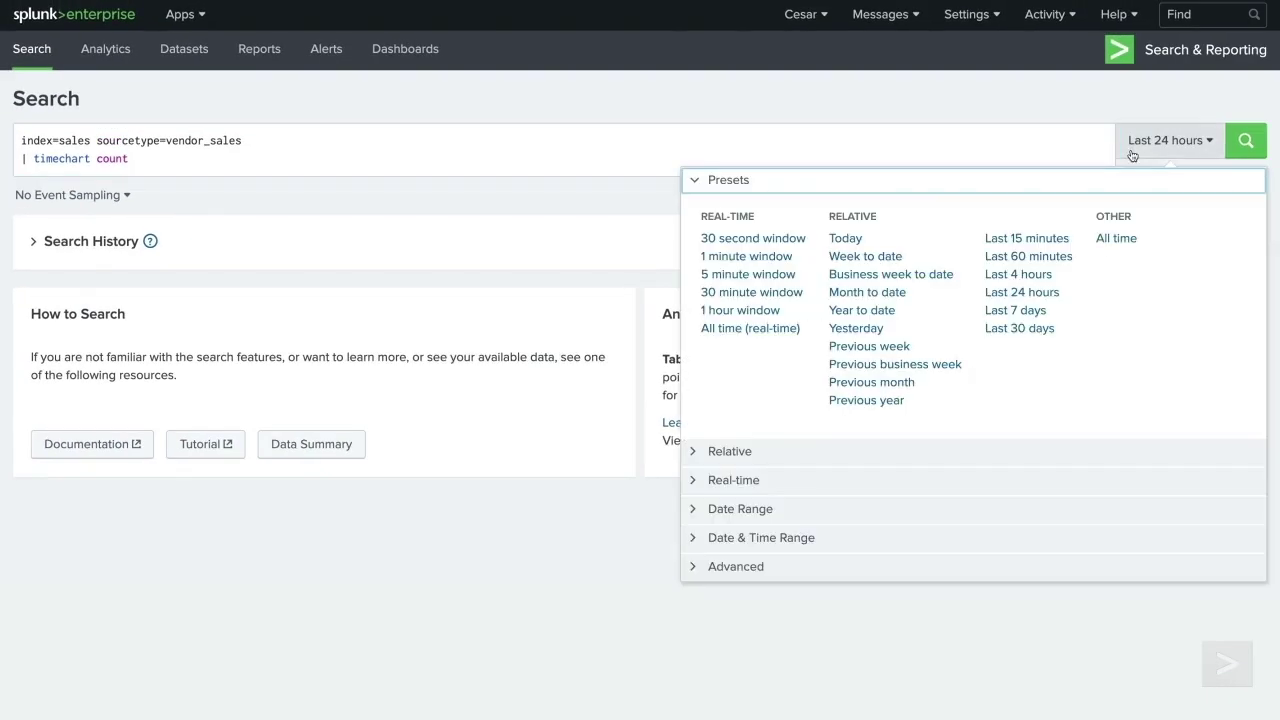
left_click(1015, 310)
left_click(1245, 142)
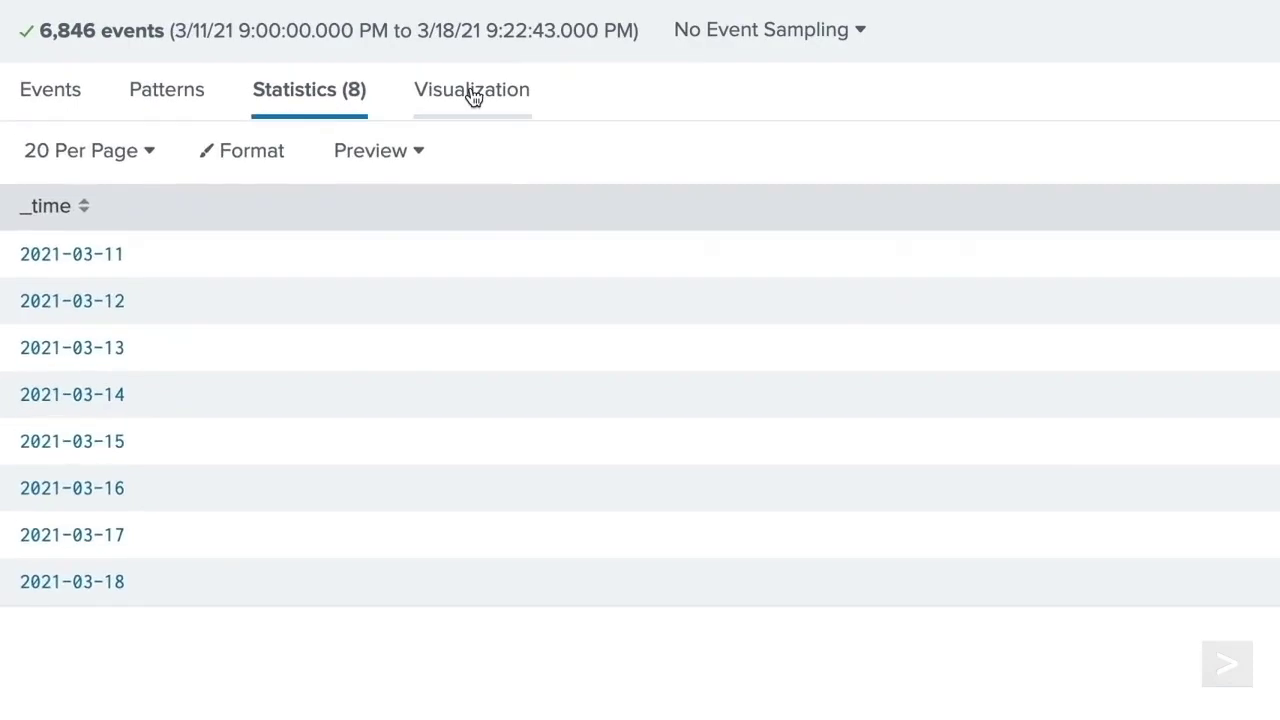
- Display the timechart results as a line chart
left_click(286, 234)
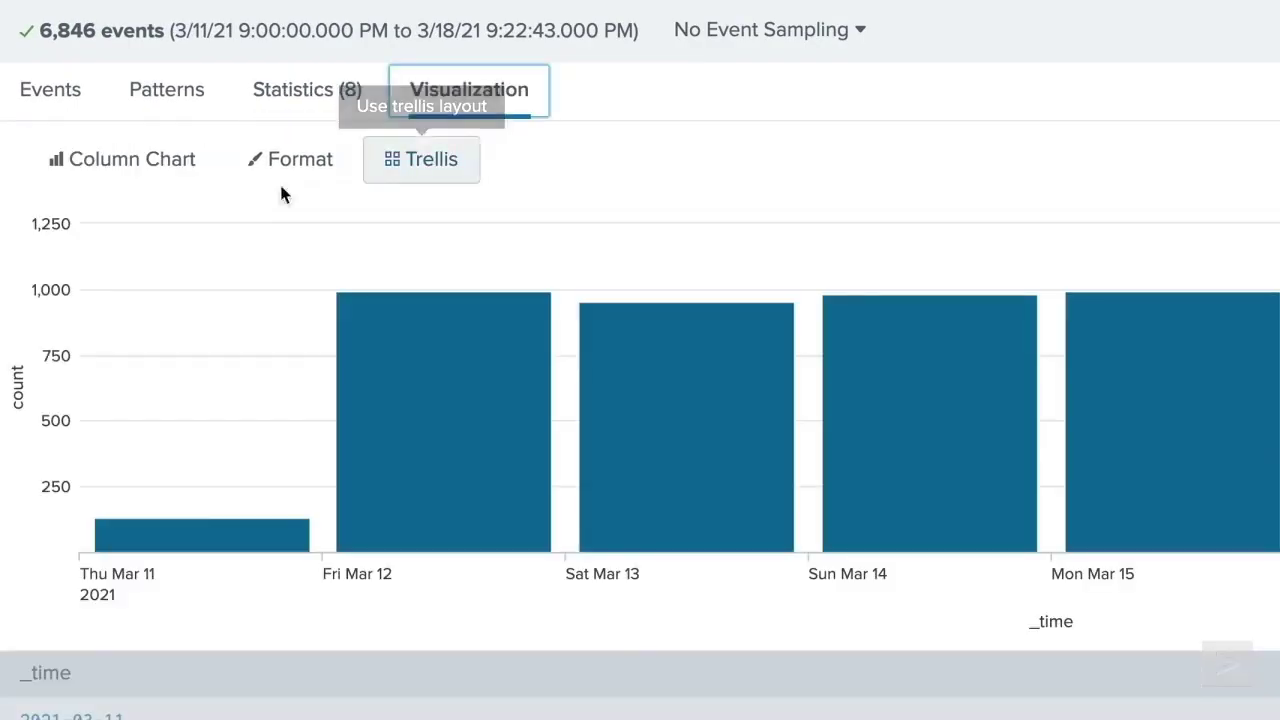
left_click(122, 159)
left_click(88, 282)
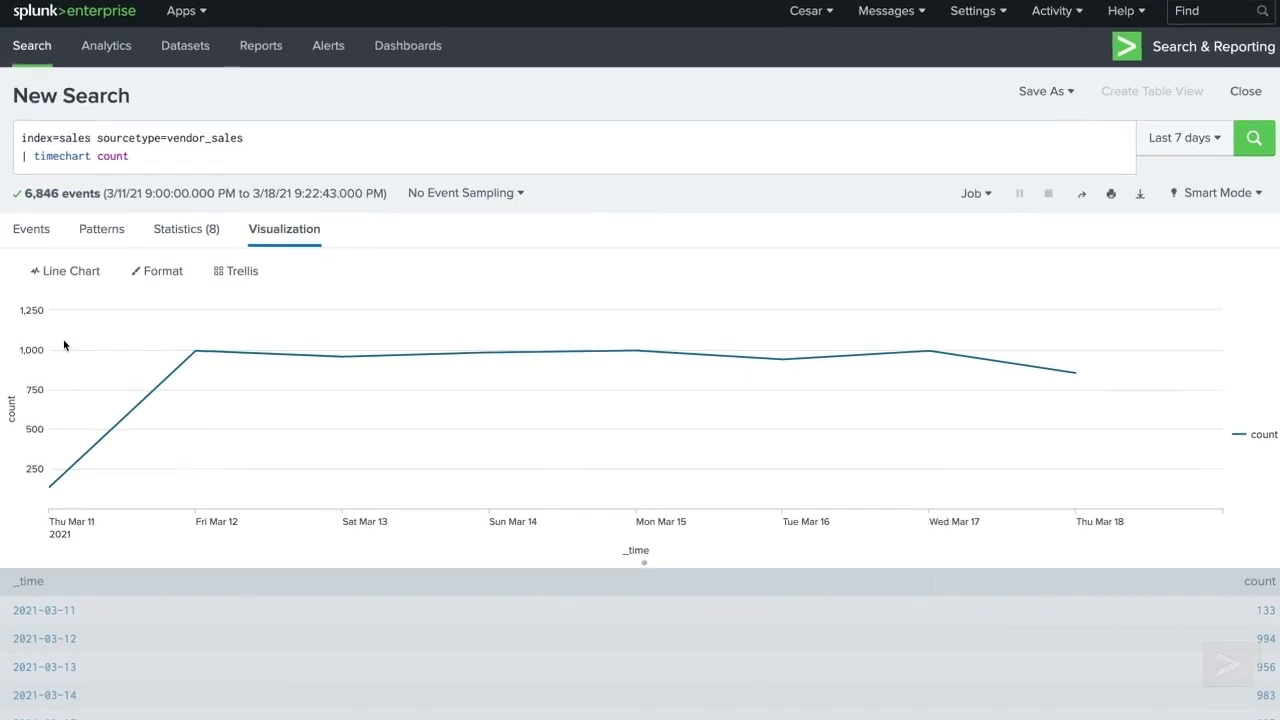
- Split the timechart by product_name and rerun
mouse_move(191, 349)
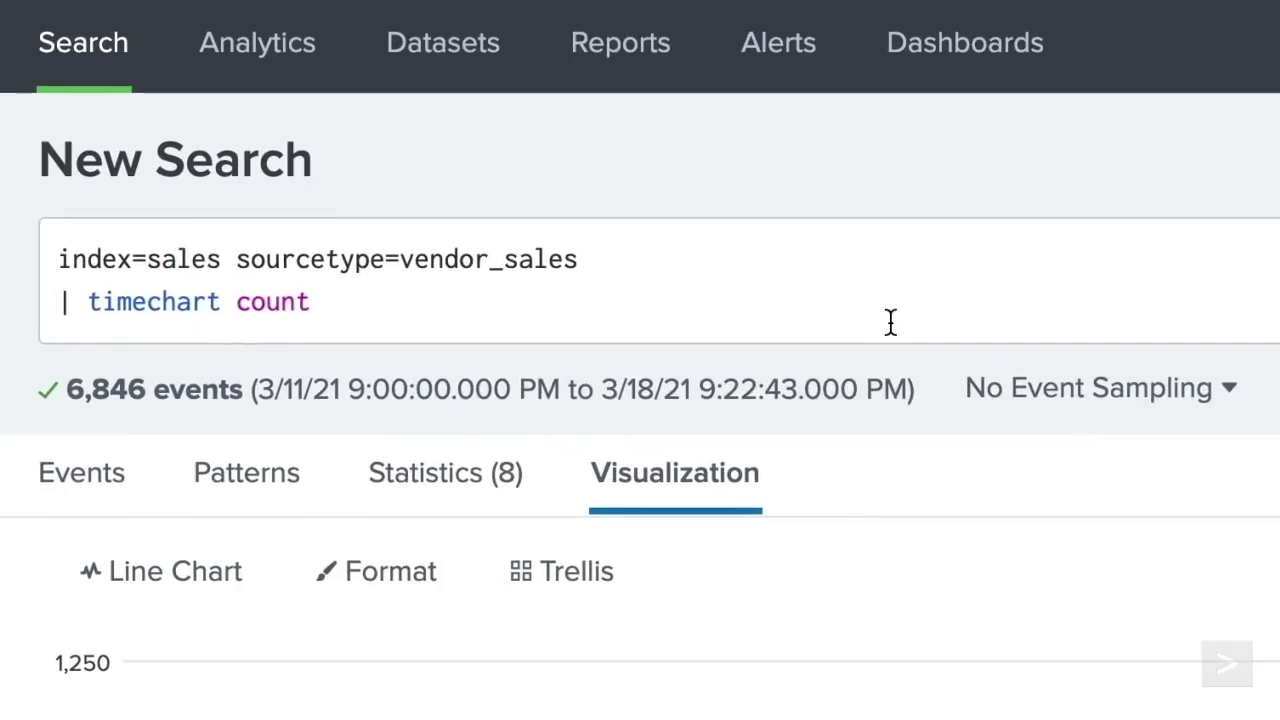
left_click(890, 321)
type("by product_name")
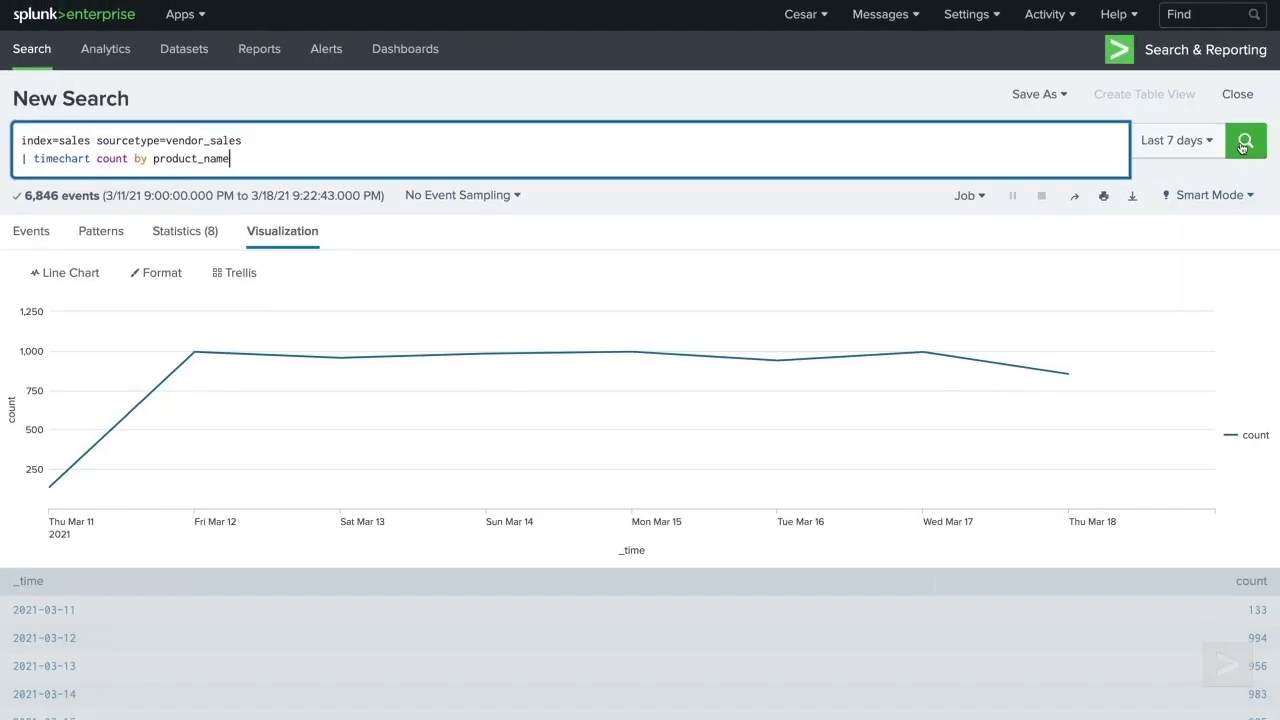
key("Return")
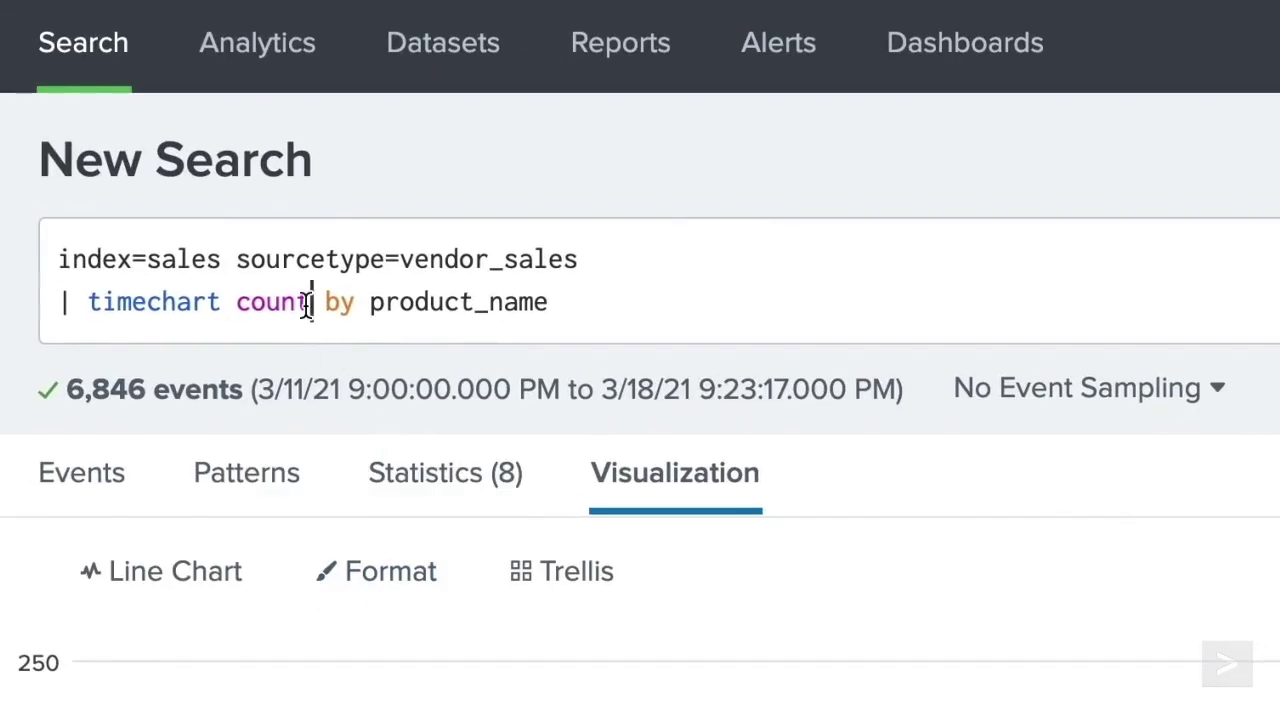
- Replace count with sum(price) in the timechart by product_name
left_click(310, 302)
key("BackSpace")
key("BackSpace")
key("BackSpace")
key("BackSpace")
key("BackSpace")
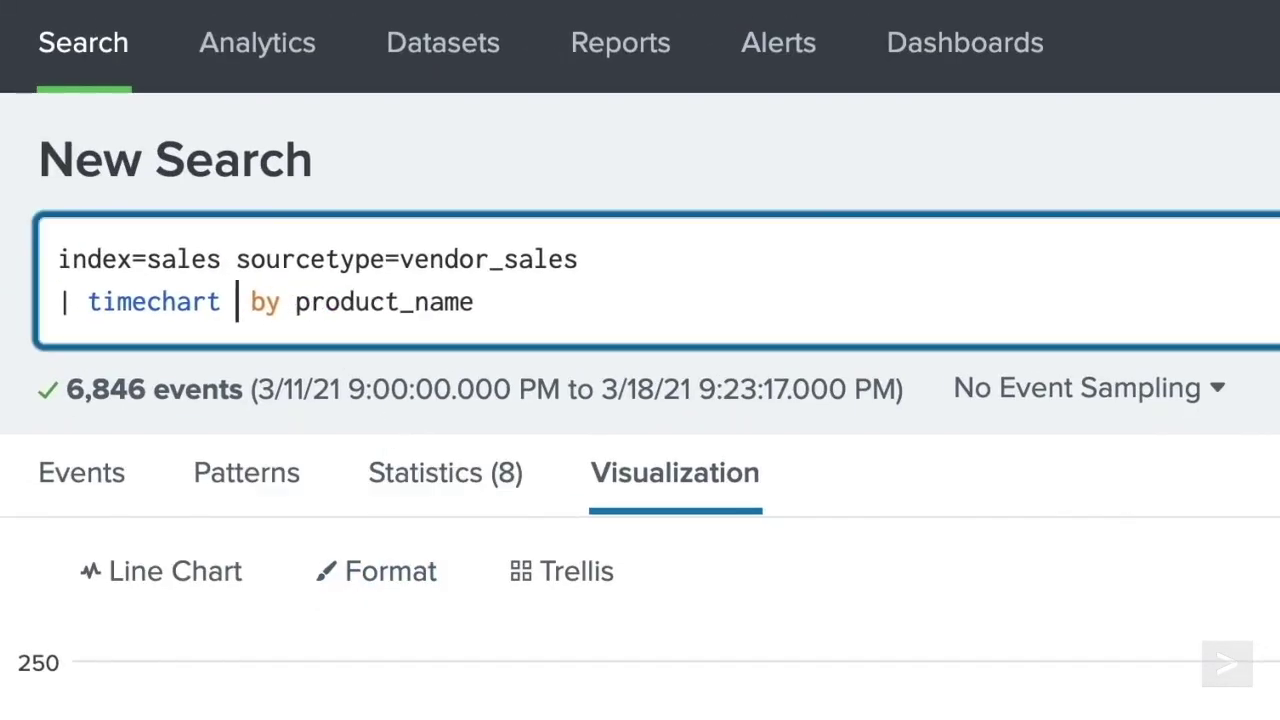
type("sum(price)")
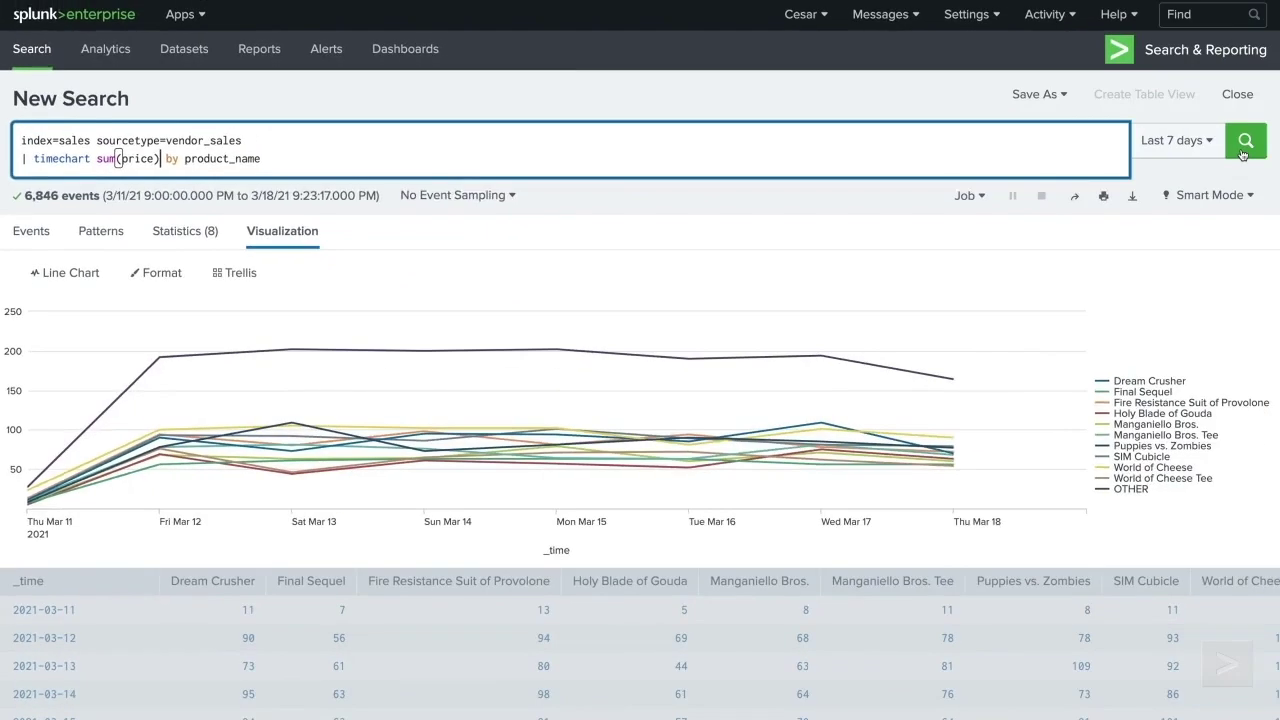
left_click(1244, 146)
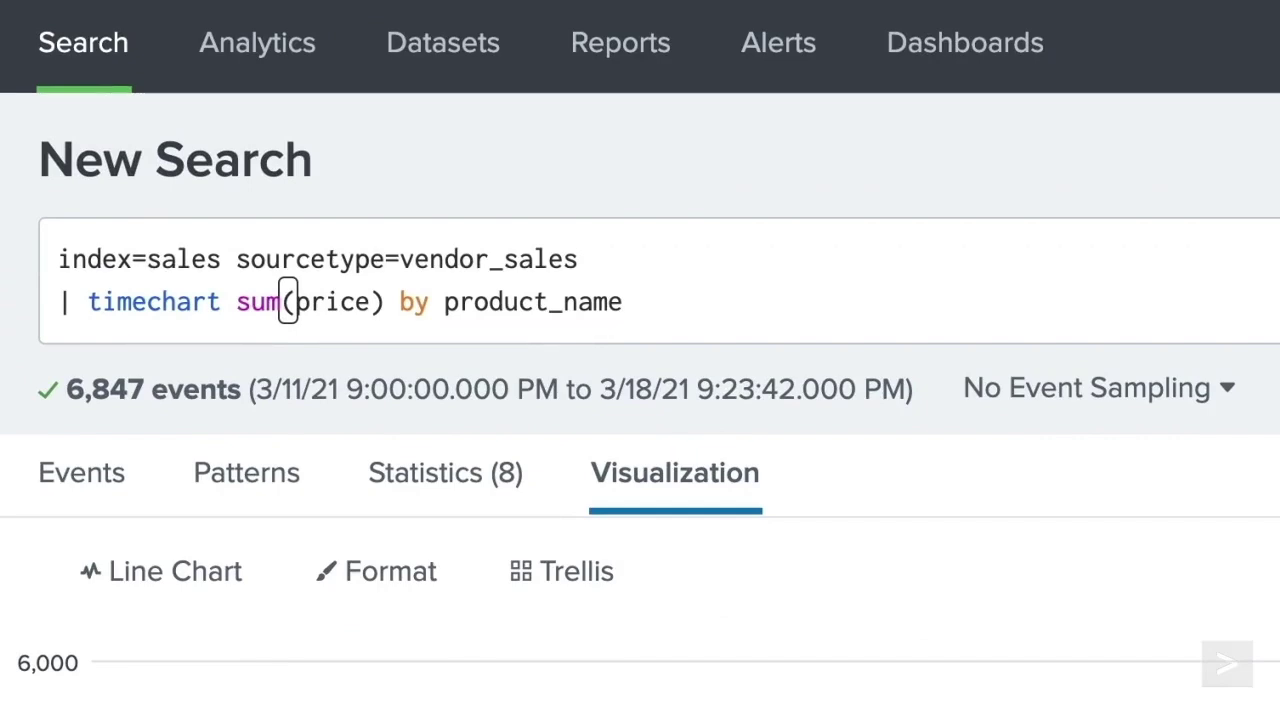
- Append limit=0 so every product gets its own line
left_click(1060, 326)
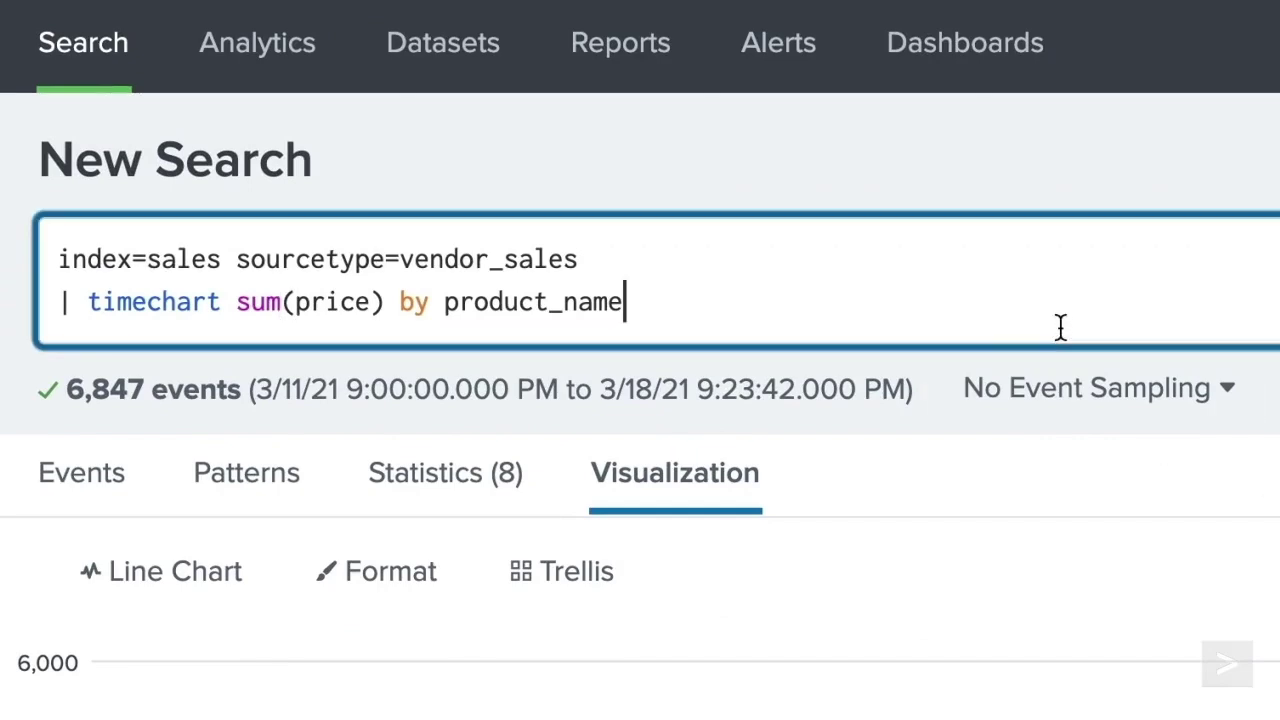
type("limit=0")
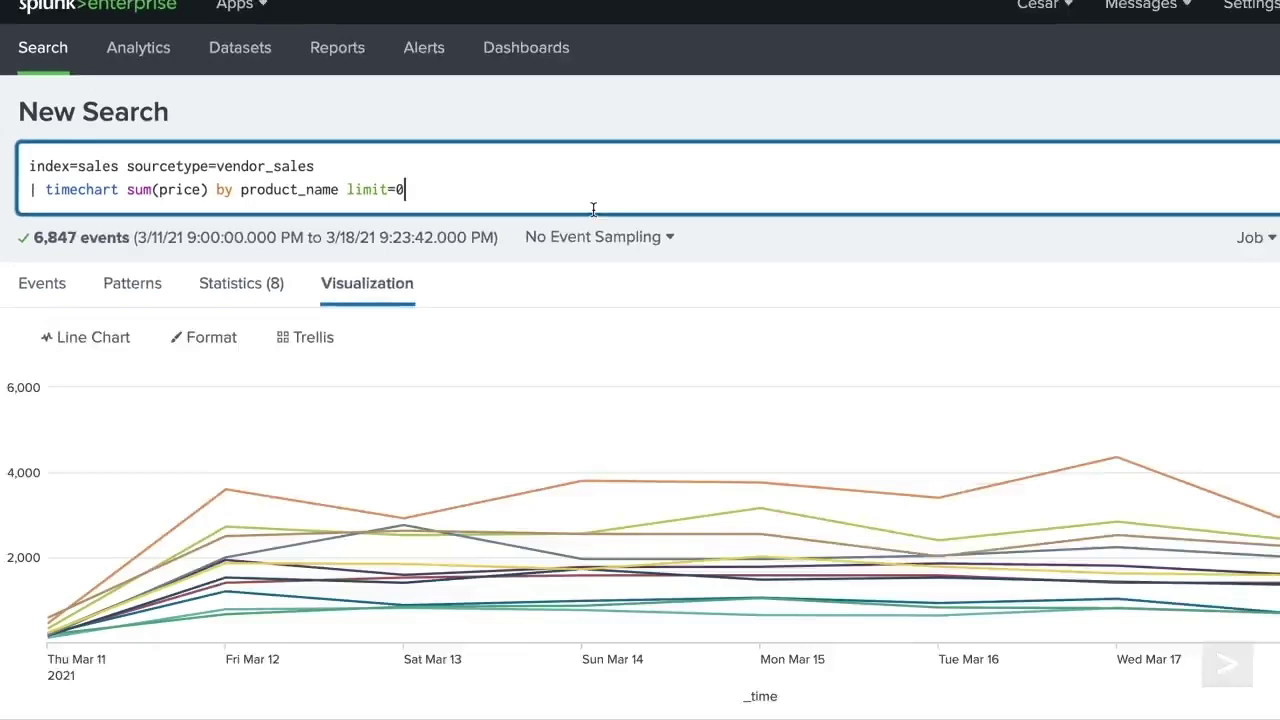
left_click(1248, 140)
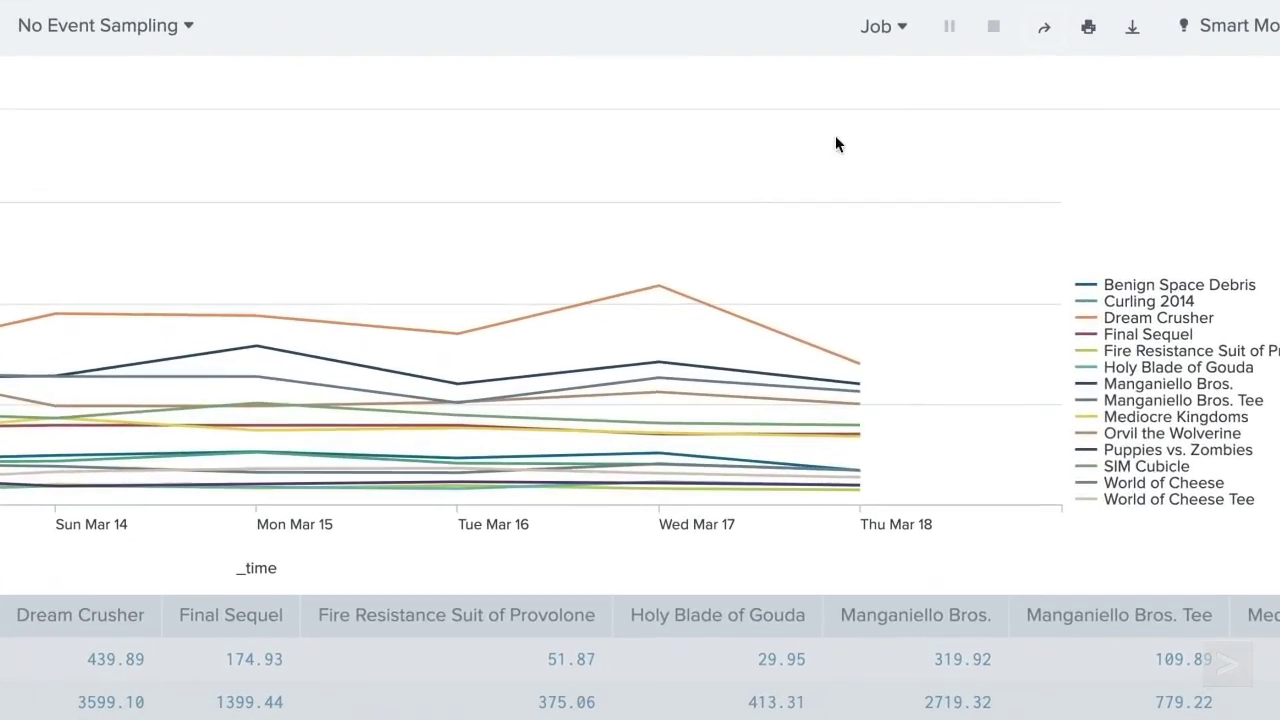
- Insert span=12hr after timechart to plot the summed price in 12-hour intervals
mouse_move(824, 366)
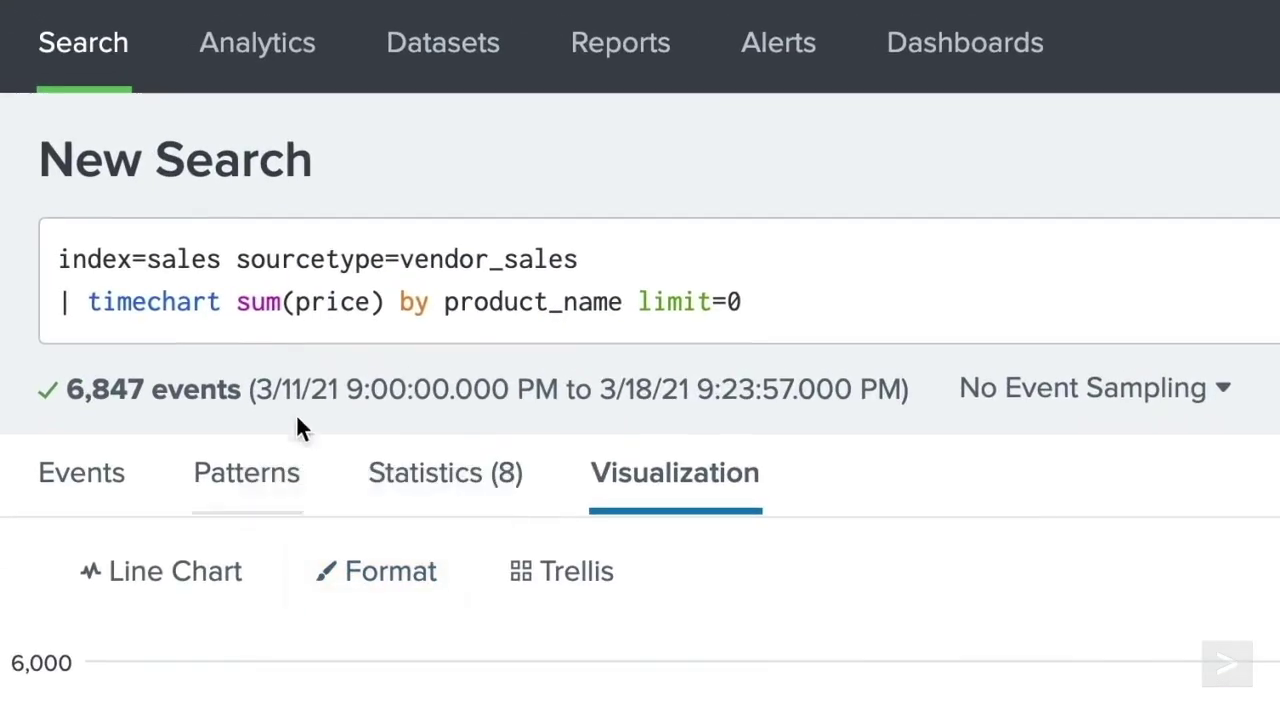
left_click(237, 302)
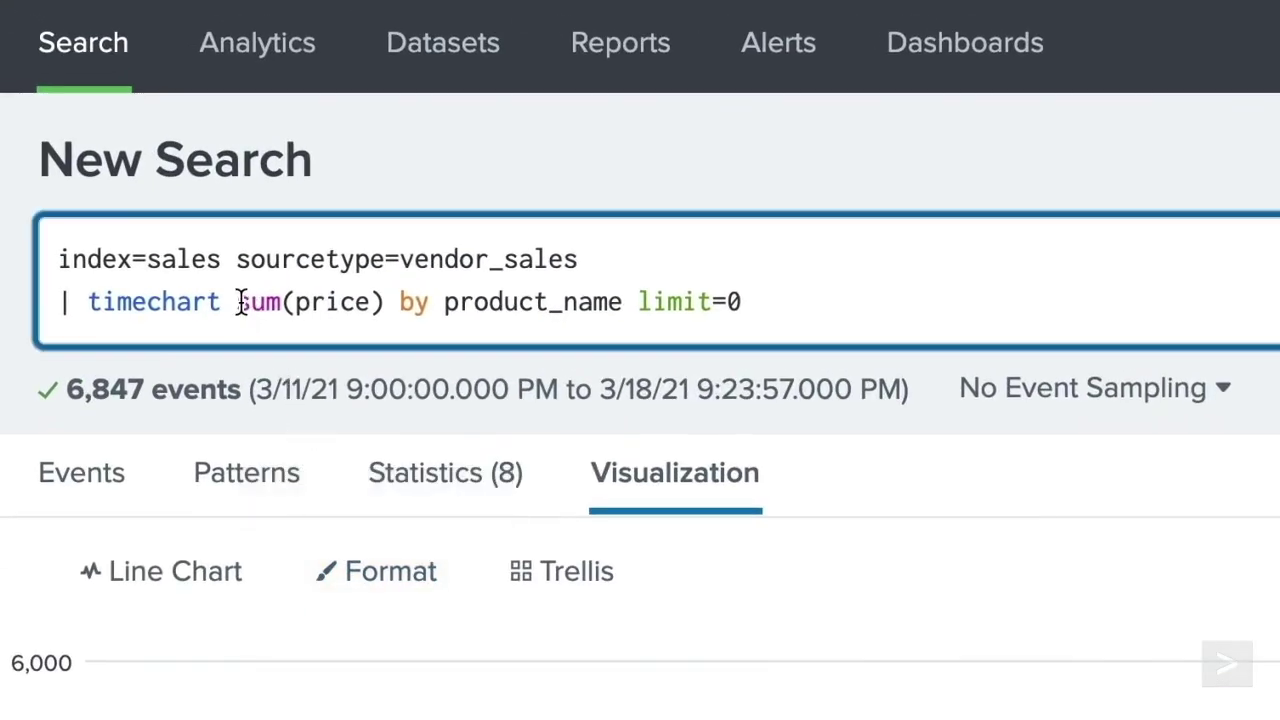
type("span=")
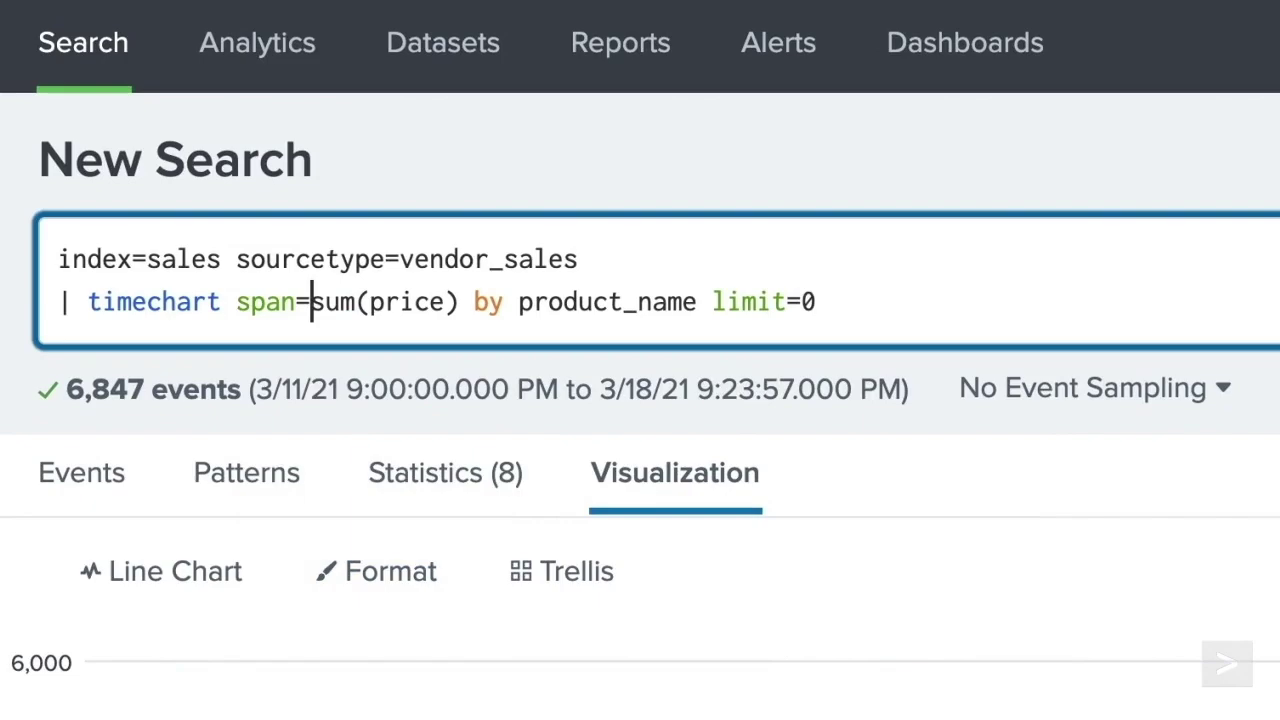
type("12hr")
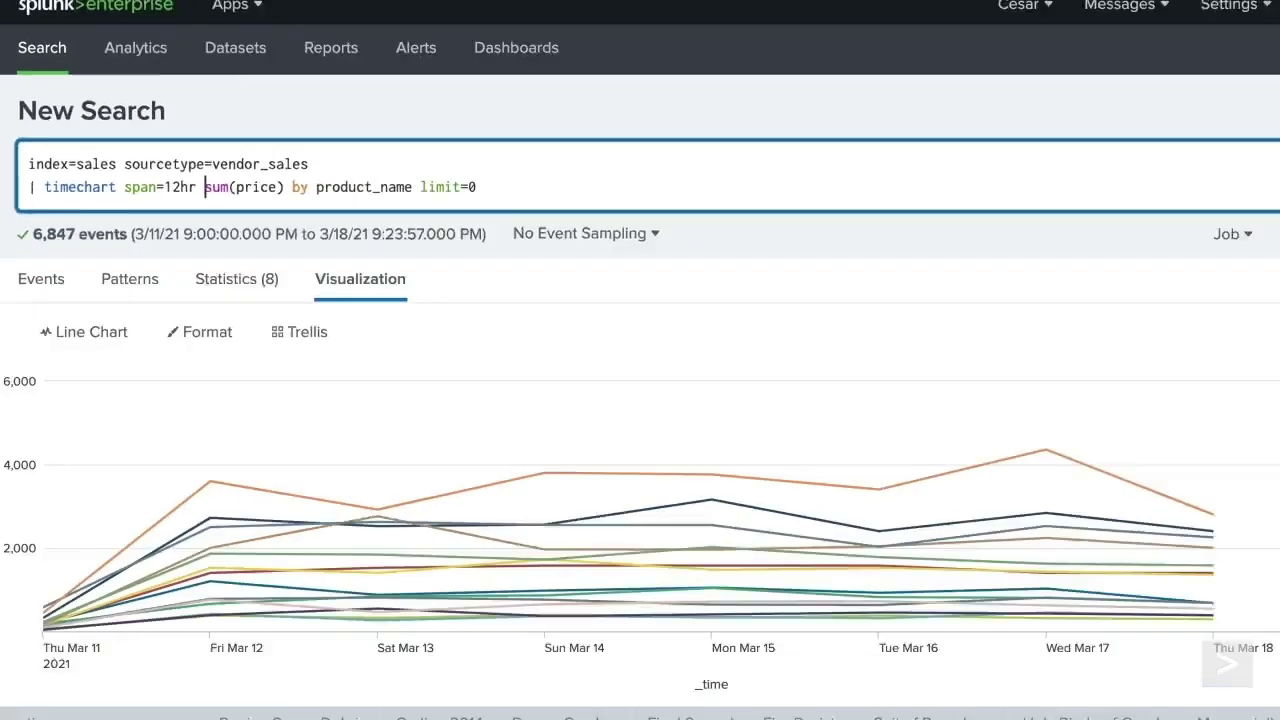
left_click(1246, 140)
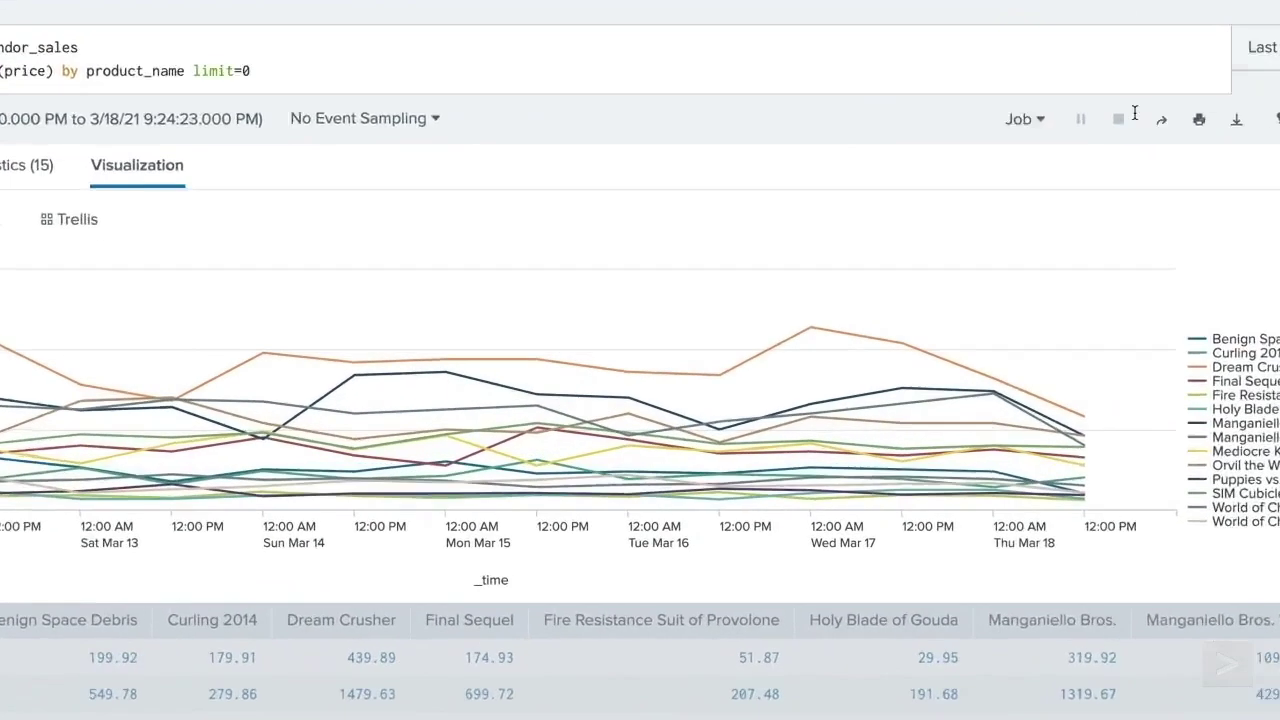
mouse_move(885, 345)
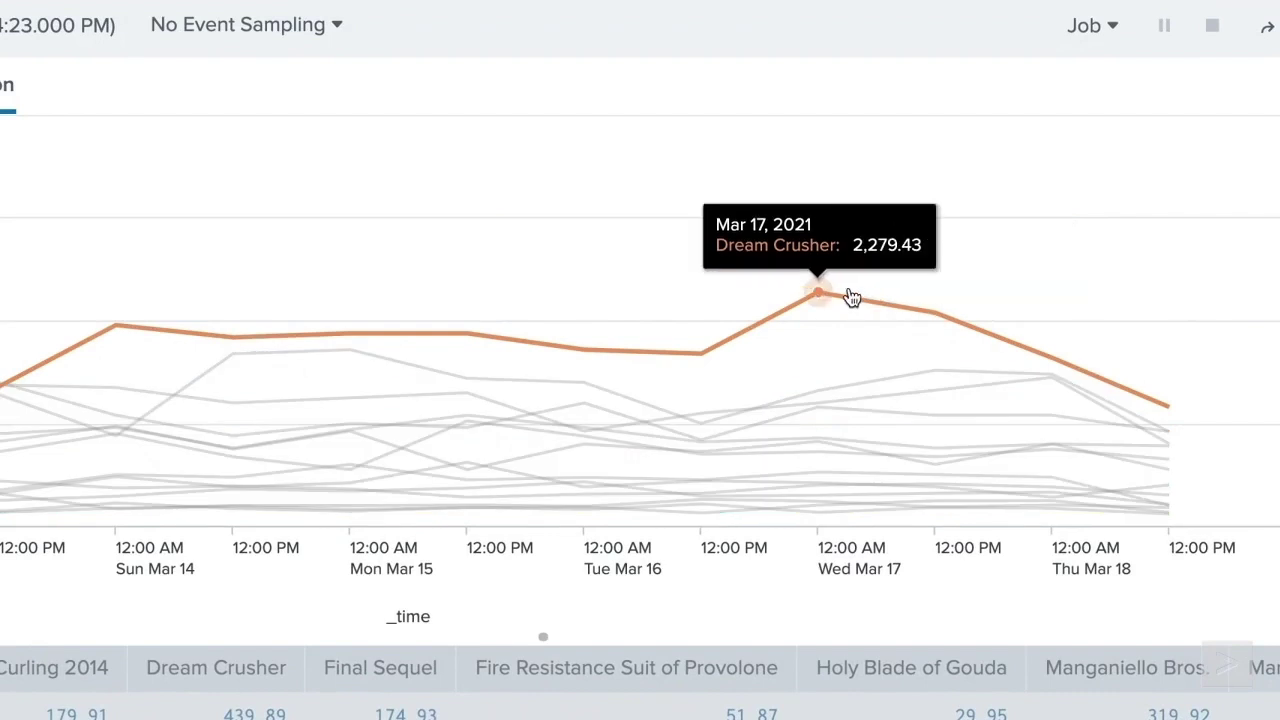
mouse_move(731, 352)
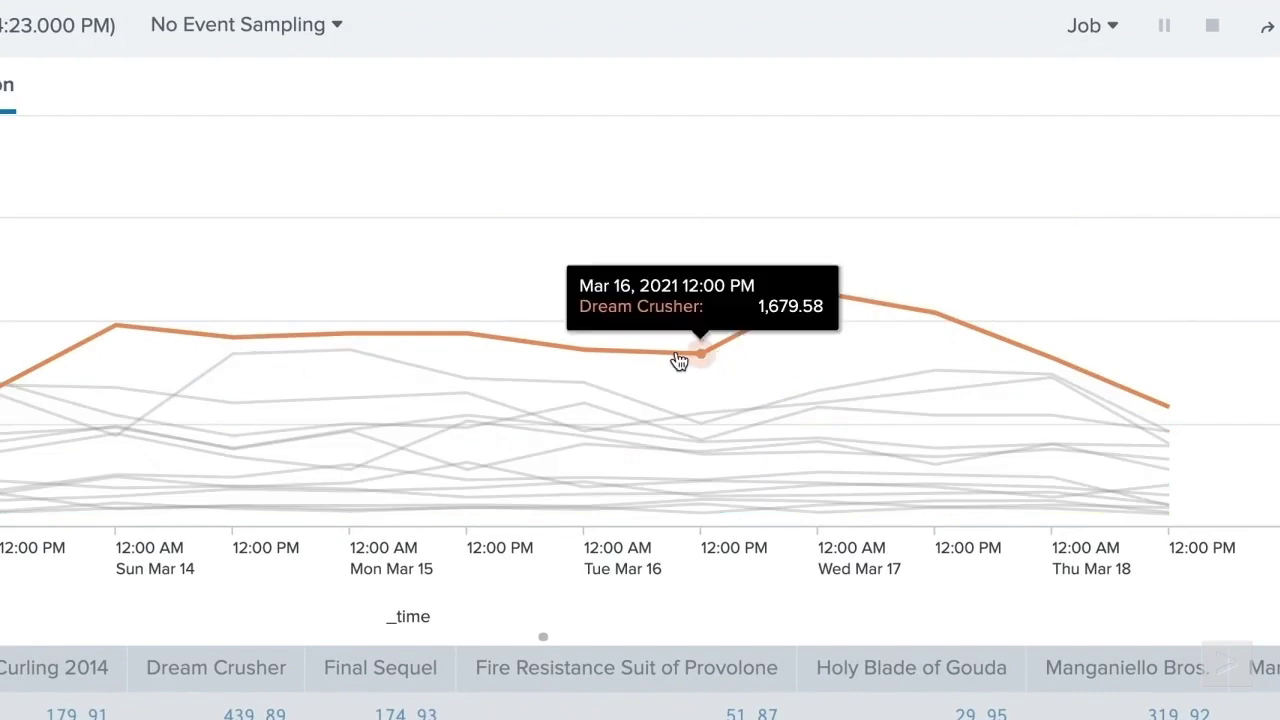
mouse_move(588, 352)
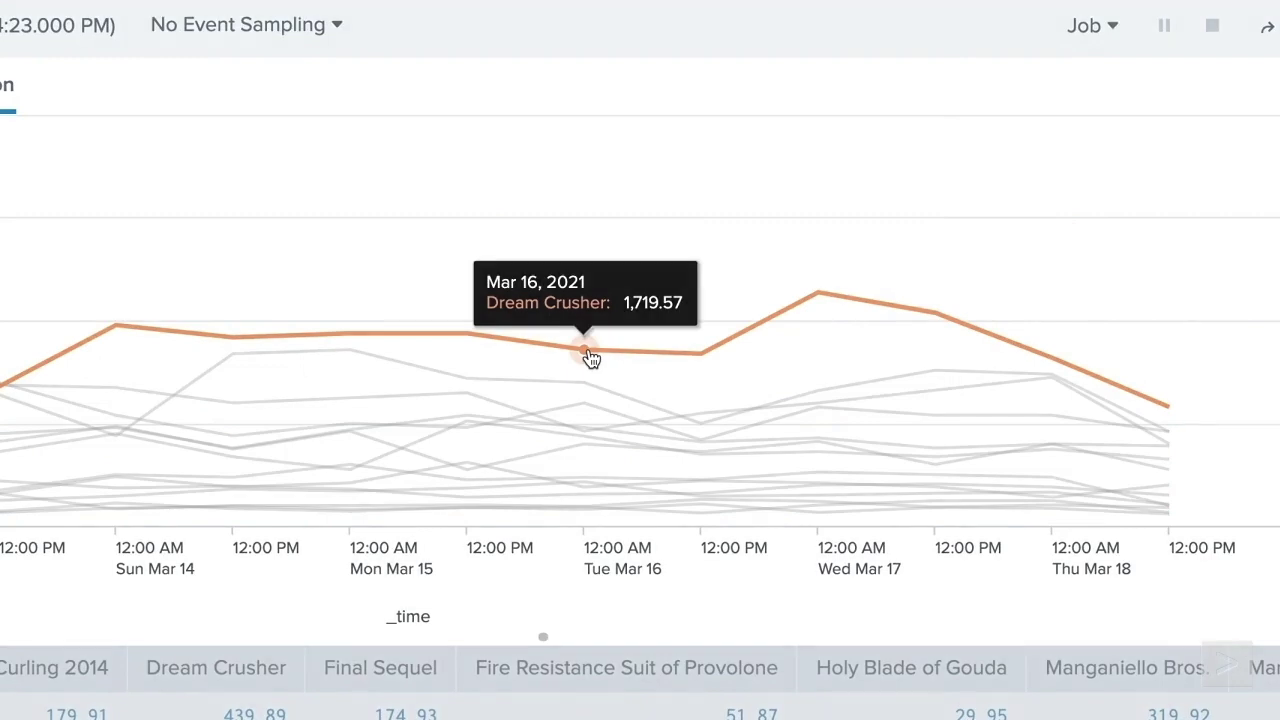
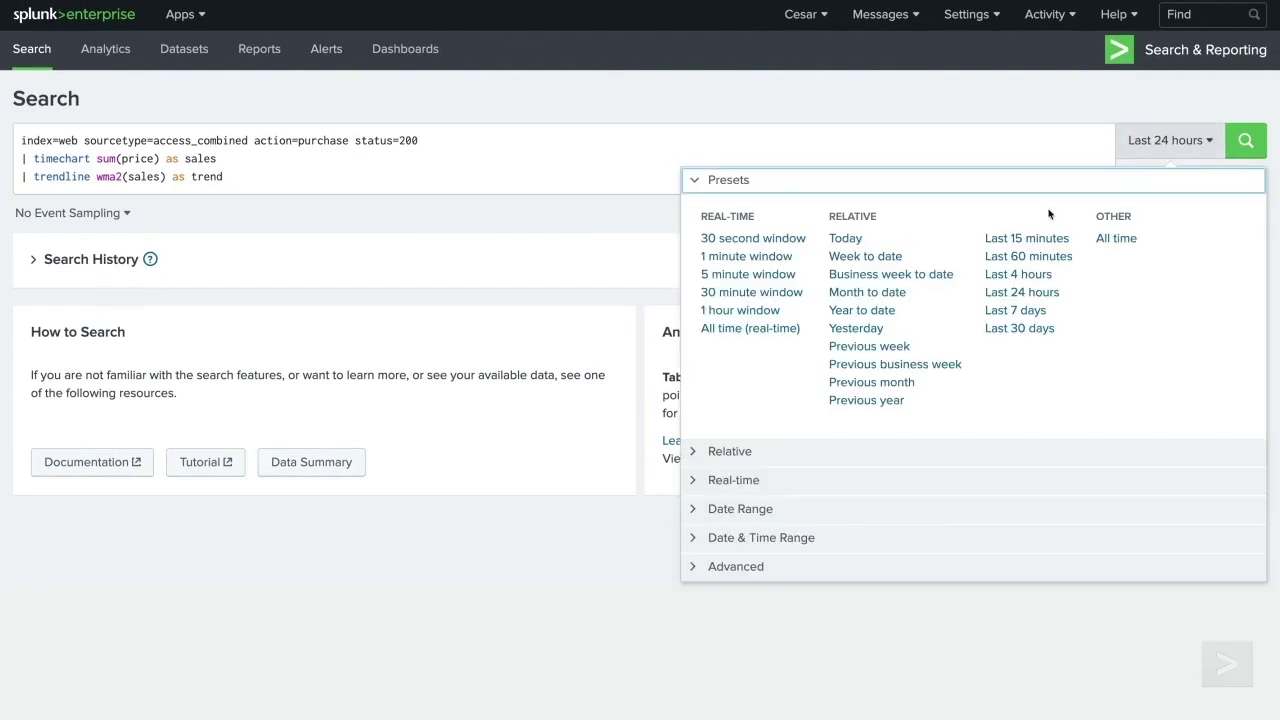
- Run the sales trend search over the Last 7 days and change its Visualization chart type
left_click(1016, 311)
left_click(1245, 141)
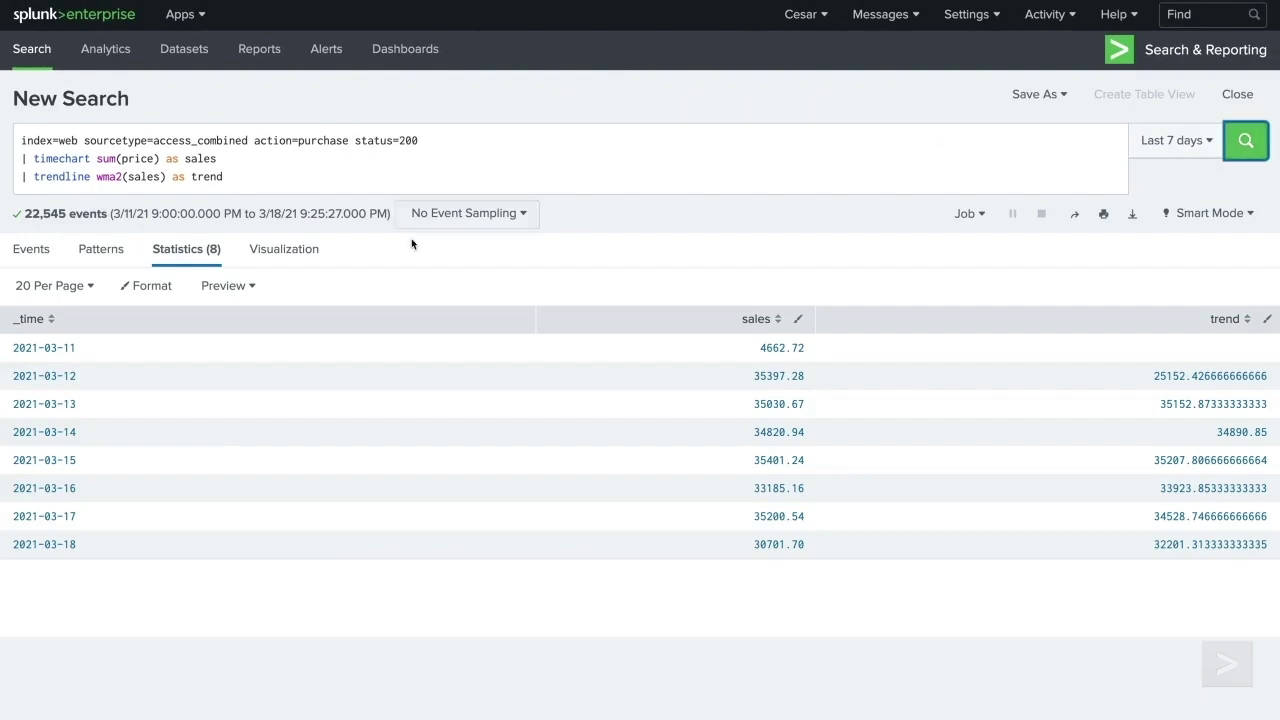
left_click(284, 250)
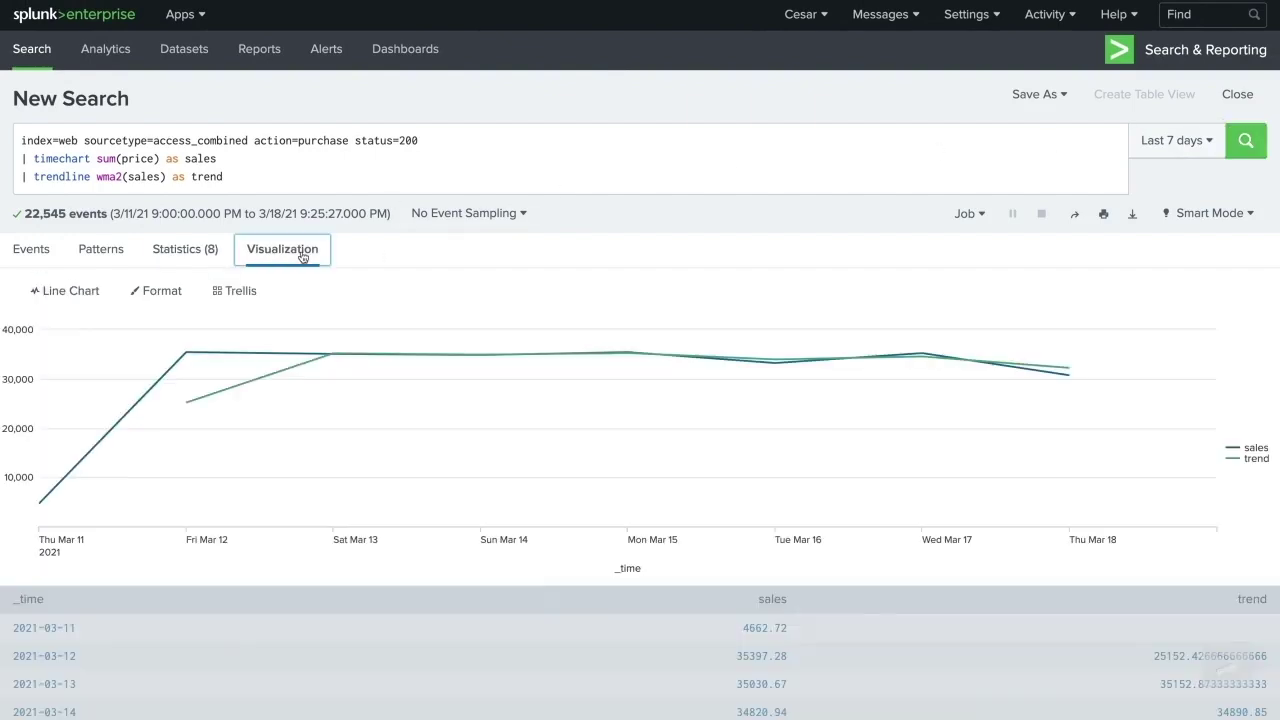
left_click(62, 290)
left_click(182, 370)
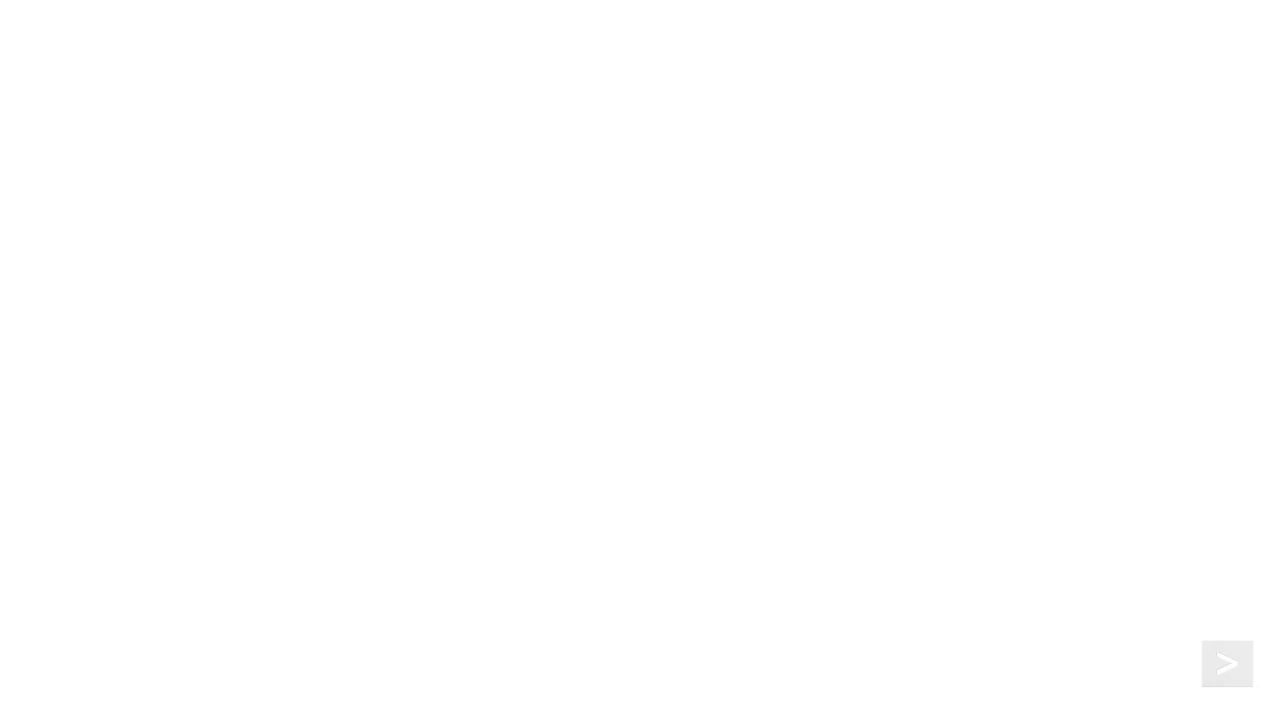
- Search index=security sourcetype=linux_secure | top user, src_ip over Week to date
type("index=security s")
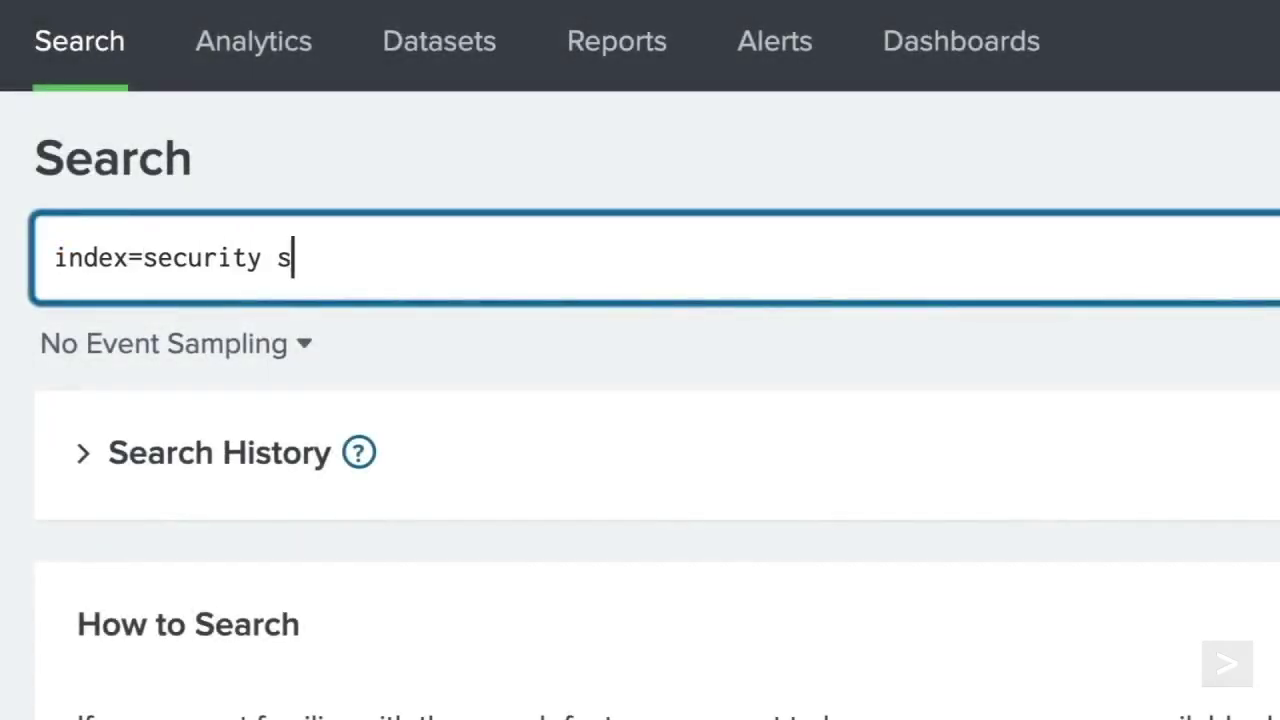
type("ourcetype=linux_secure | top user, src_ip")
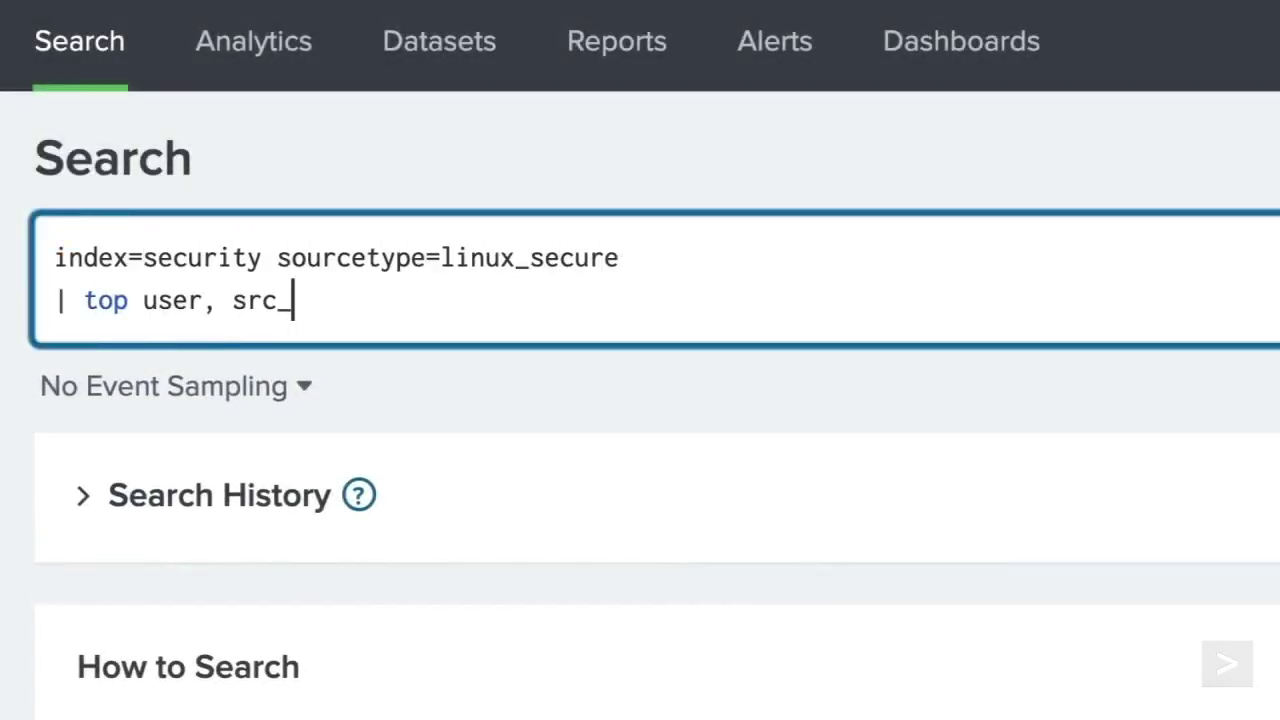
left_click(1160, 140)
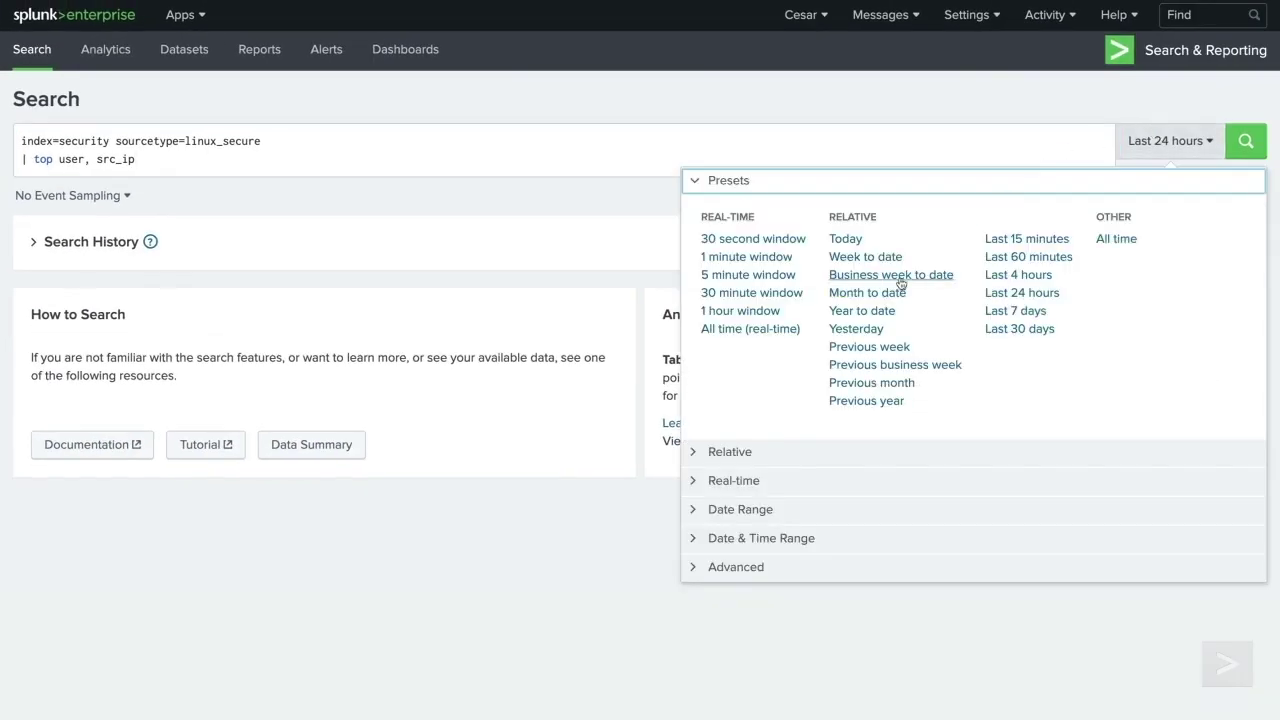
left_click(886, 258)
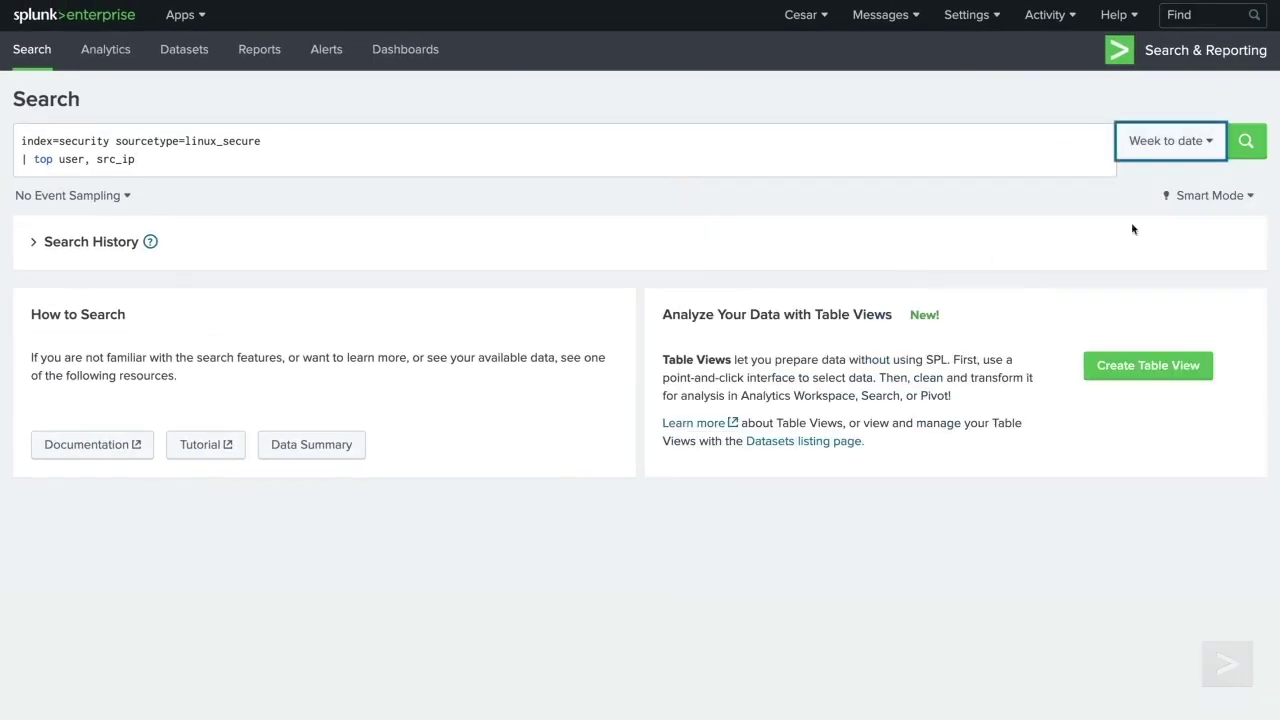
left_click(1246, 140)
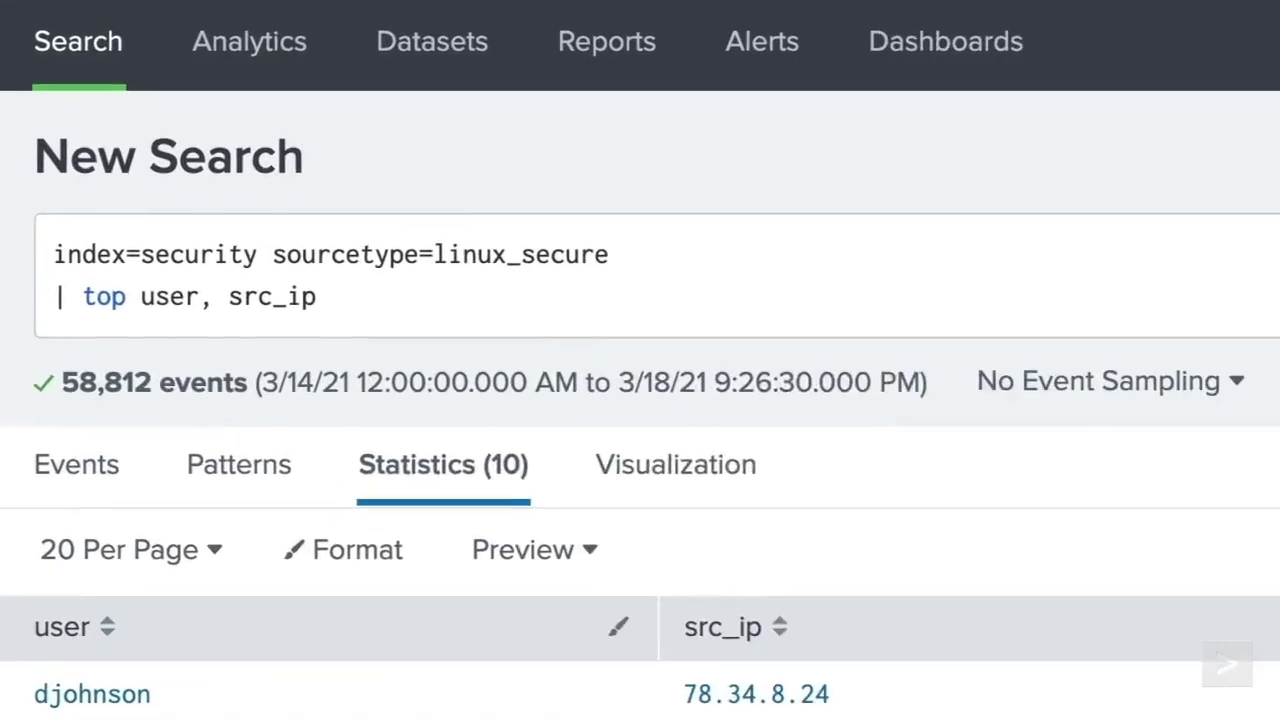
- Replace top with stats count by user, src_ip and rerun the search
left_click(620, 159)
key("BackSpace")
key("BackSpace")
key("BackSpace")
key("BackSpace")
key("BackSpace")
key("BackSpace")
key("BackSpace")
key("BackSpace")
key("BackSpace")
key("BackSpace")
key("BackSpace")
key("BackSpace")
key("BackSpace")
key("BackSpace")
key("BackSpace")
key("BackSpace")
type("stats count by user, src_ip")
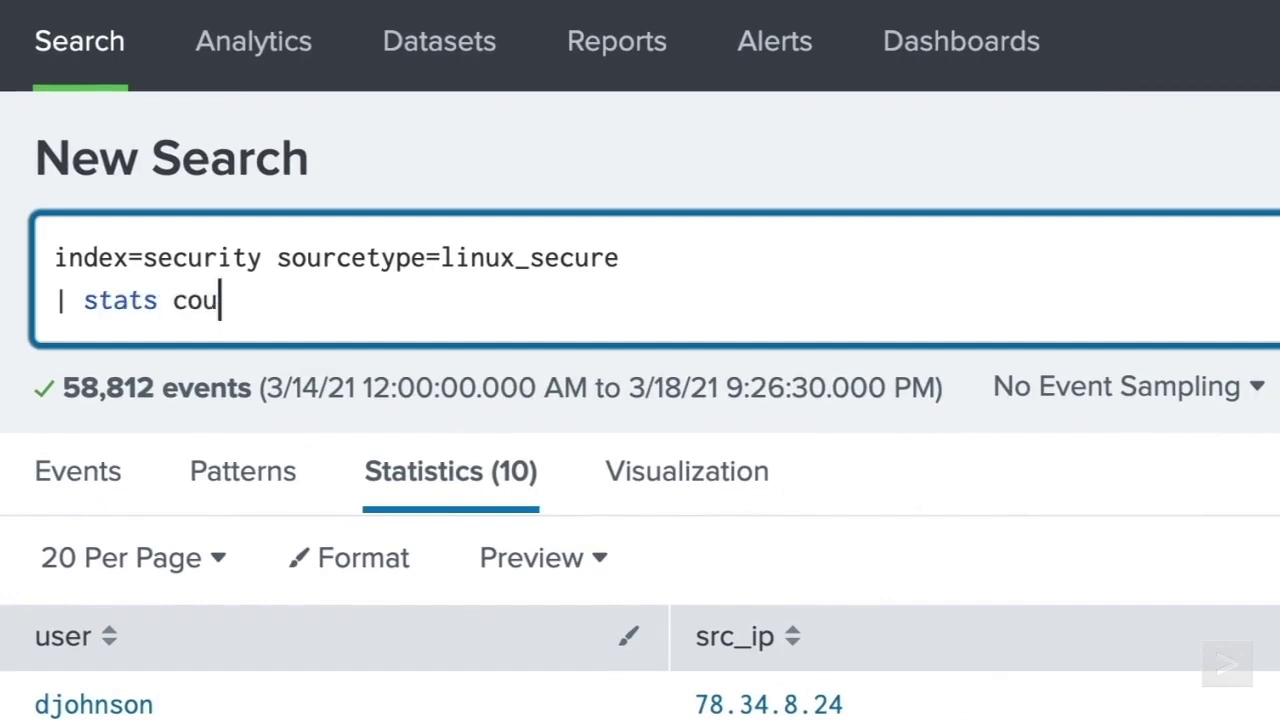
key("Return")
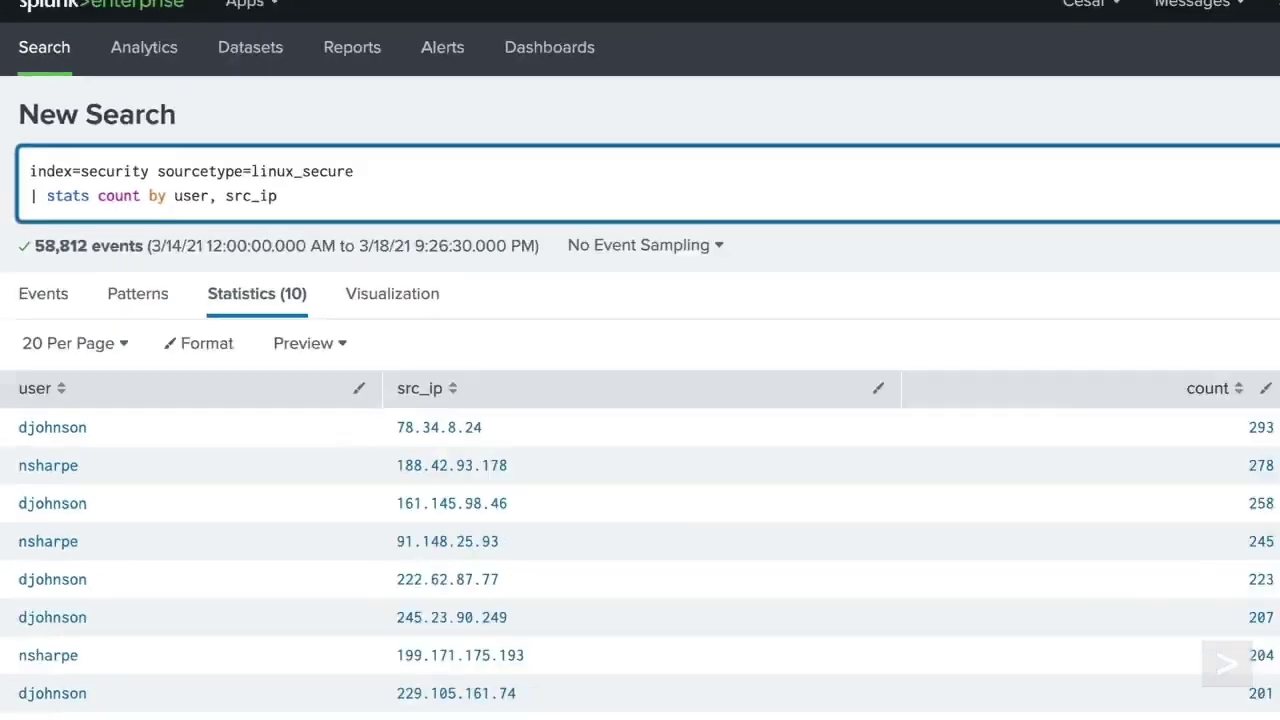
left_click(1246, 140)
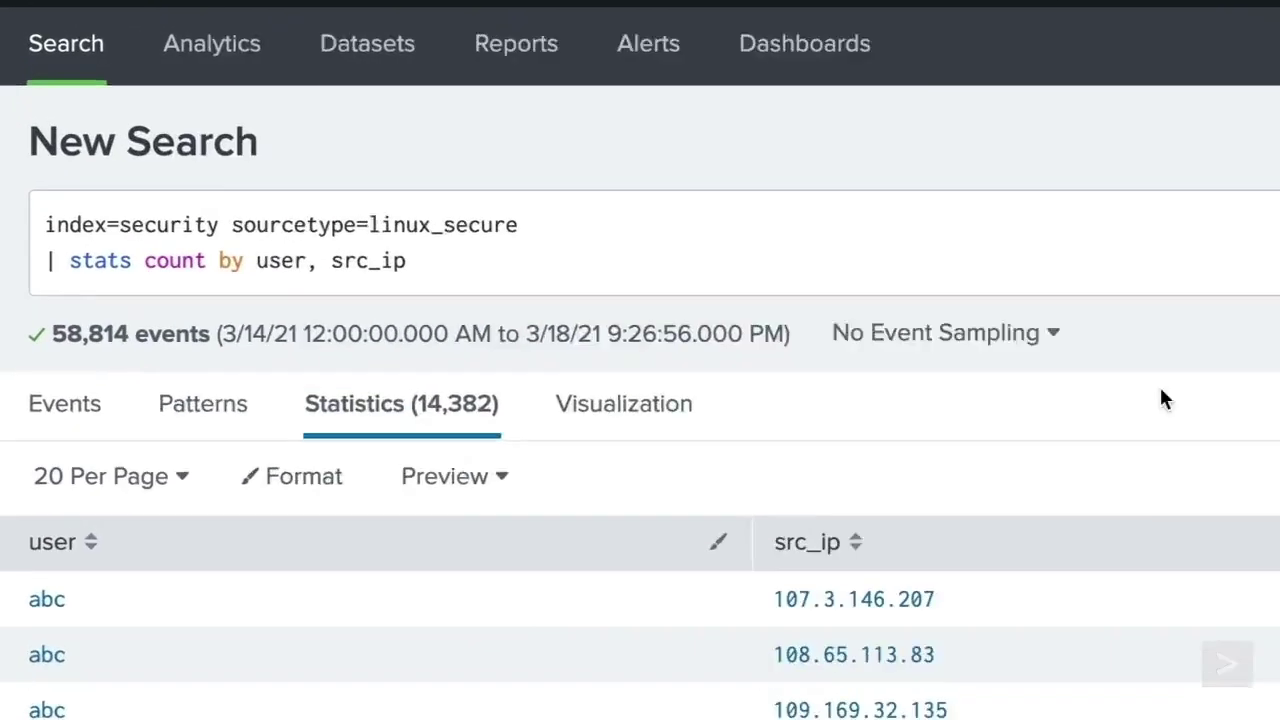
- Change the command to chart count over user by src_ip and run it
left_click(259, 160)
key("BackSpace")
key("BackSpace")
key("BackSpace")
key("BackSpace")
key("BackSpace")
key("BackSpace")
key("BackSpace")
key("BackSpace")
key("BackSpace")
key("BackSpace")
key("BackSpace")
key("BackSpace")
key("BackSpace")
key("BackSpace")
key("BackSpace")
key("BackSpace")
key("BackSpace")
key("BackSpace")
key("BackSpace")
key("BackSpace")
type("chart count over user")
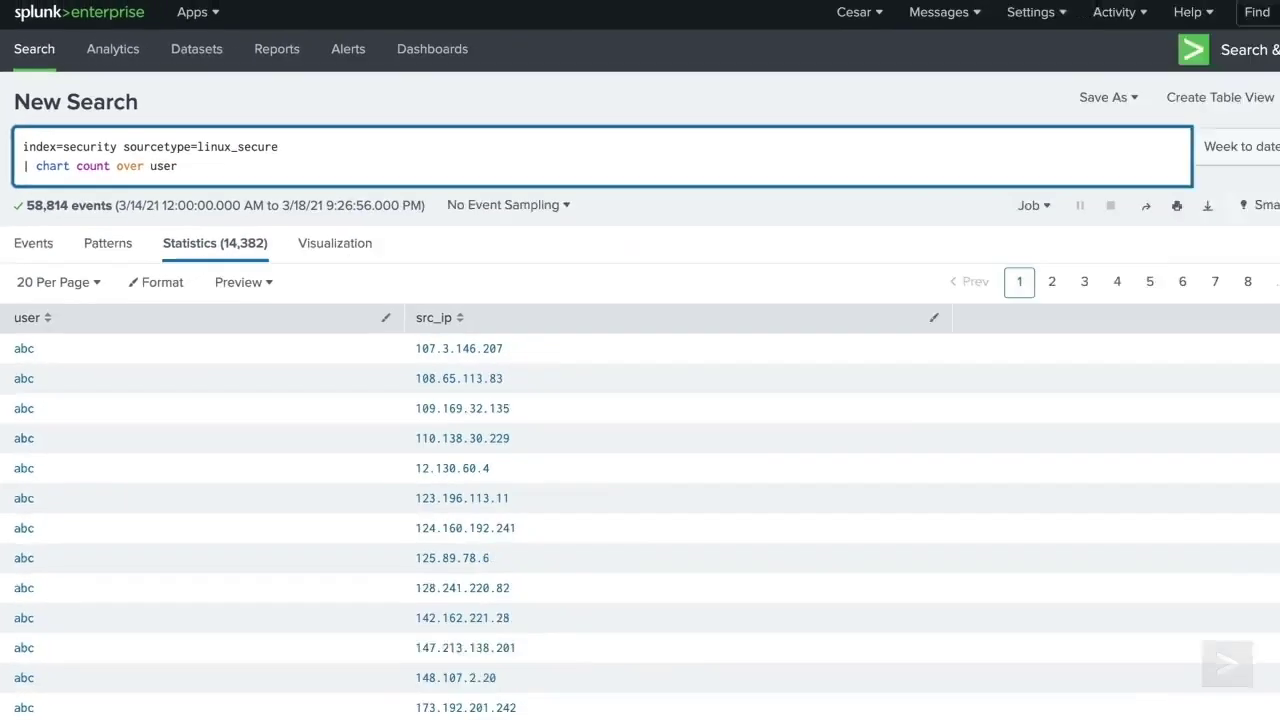
left_click(1244, 141)
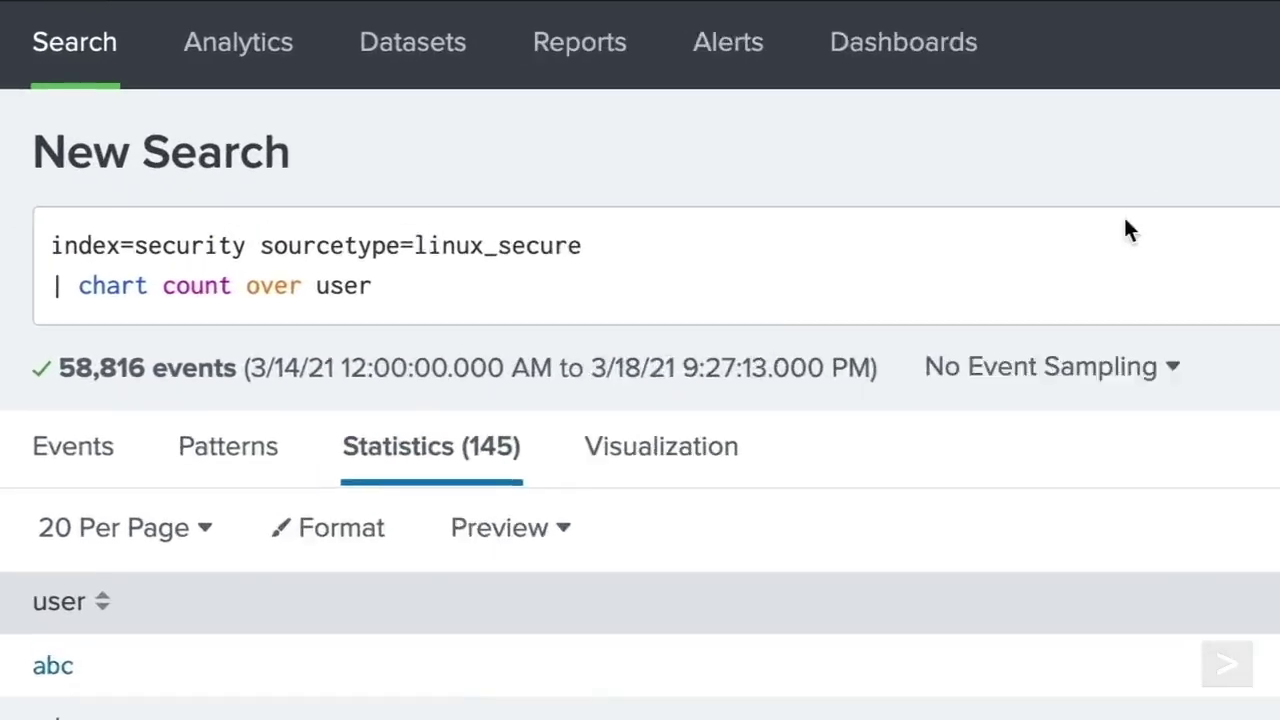
left_click(463, 164)
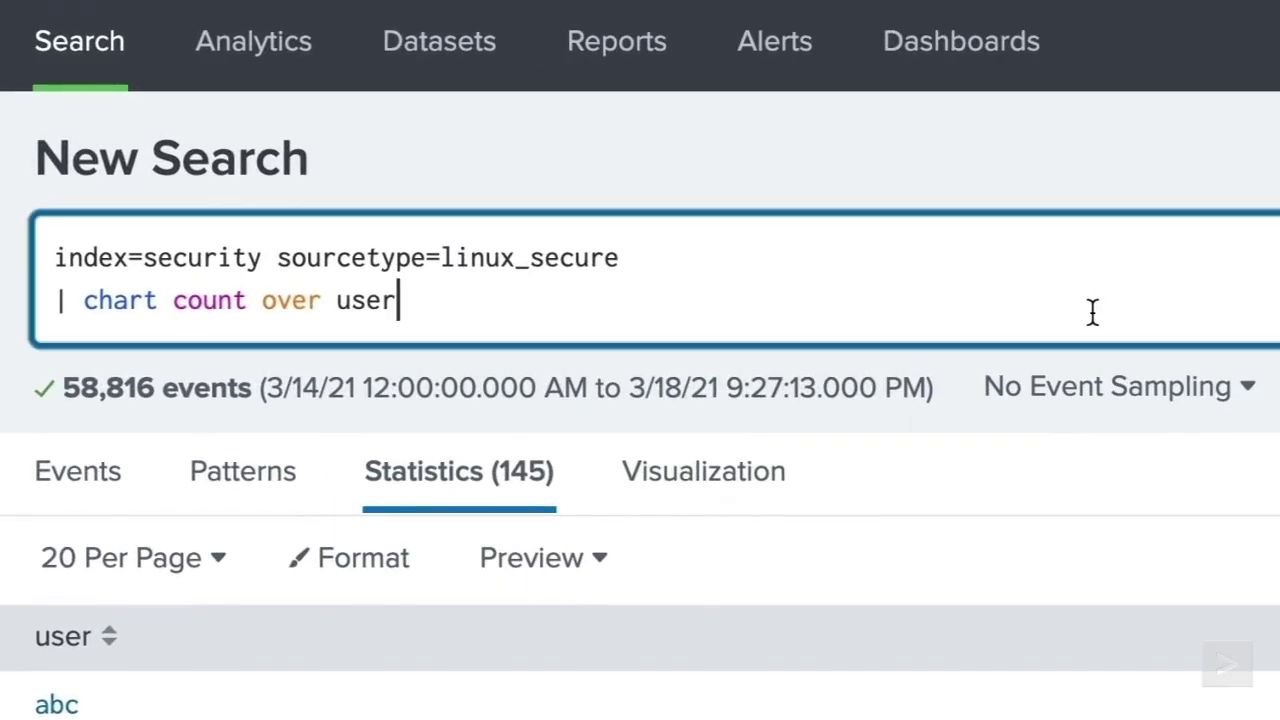
type("by src_ip")
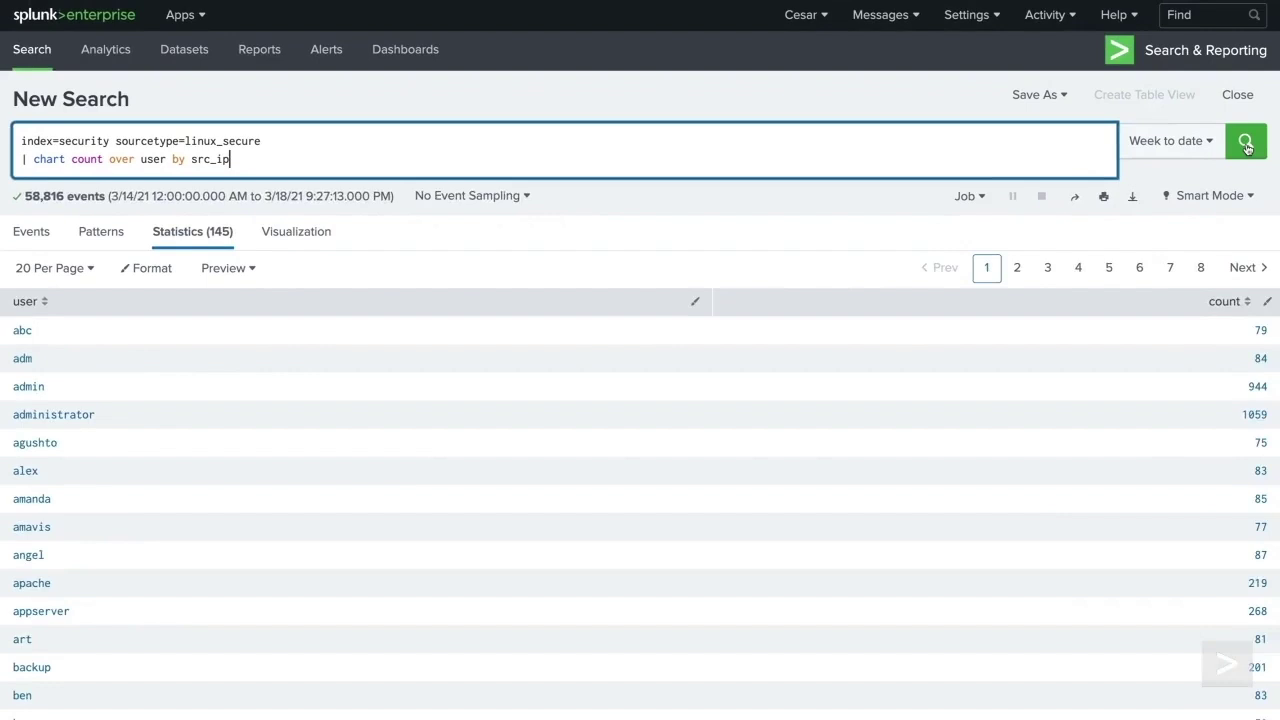
left_click(1245, 141)
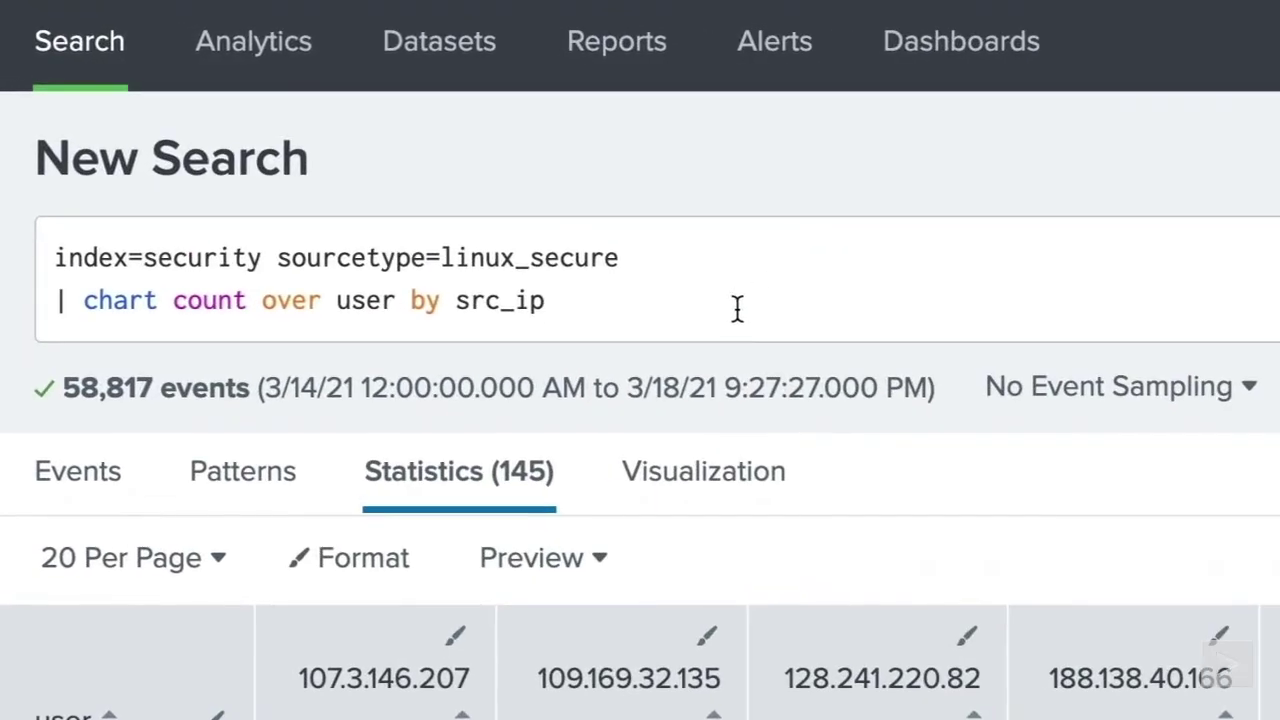
left_click(314, 162)
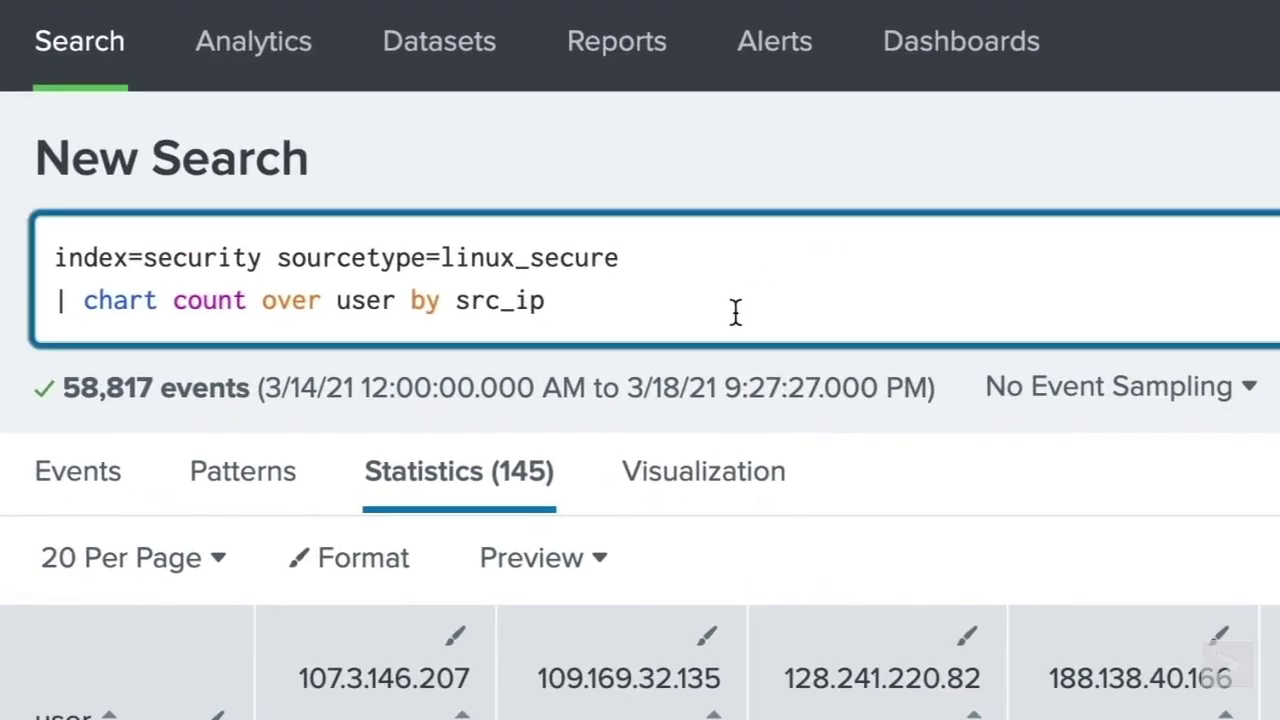
key("BackSpace")
key("BackSpace")
key("BackSpace")
key("BackSpace")
key("BackSpace")
key("BackSpace")
key("BackSpace")
key("BackSpace")
key("BackSpace")
key("BackSpace")
key("BackSpace")
key("BackSpace")
key("BackSpace")
key("BackSpace")
key("BackSpace")
key("BackSpace")
key("BackSpace")
key("BackSpace")
key("BackSpace")
key("BackSpace")
key("BackSpace")
key("BackSpace")
key("BackSpace")
key("BackSpace")
key("BackSpace")
key("BackSpace")
key("BackSpace")
key("BackSpace")
key("BackSpace")
key("BackSpace")
key("BackSpace")
- Run timechart count on the security events, then split it by user
type("timechart count")
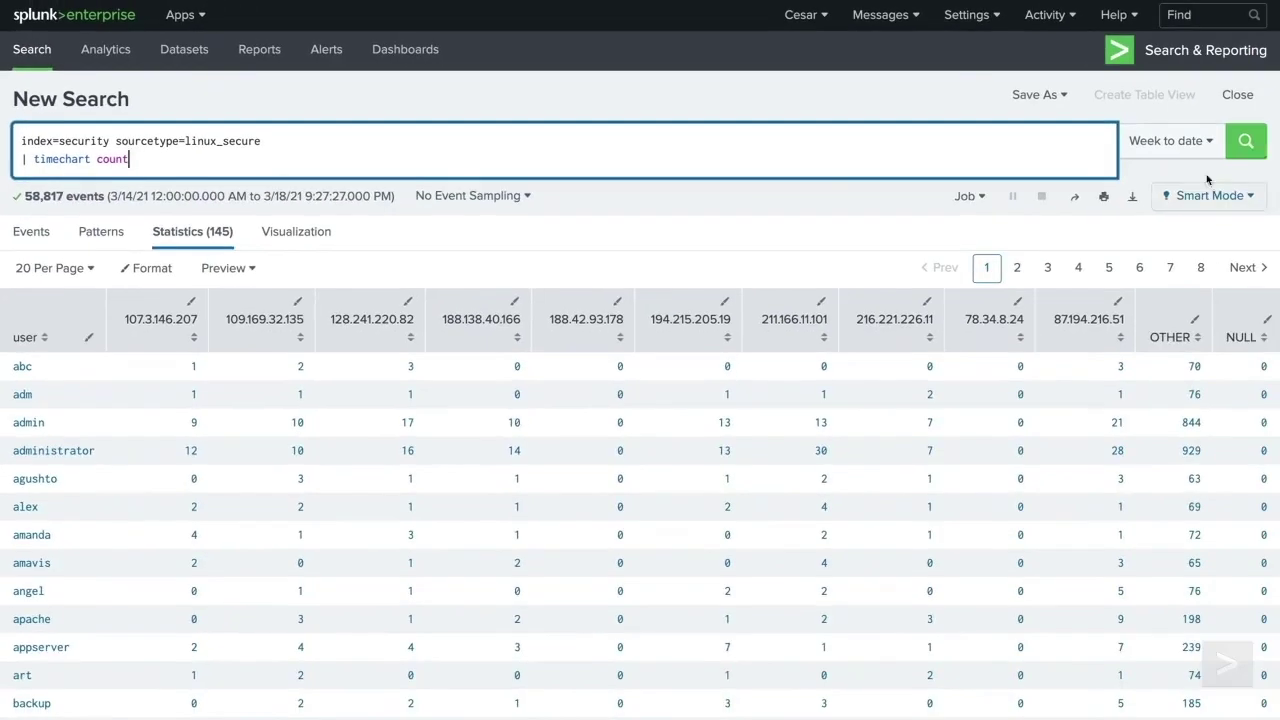
left_click(1245, 141)
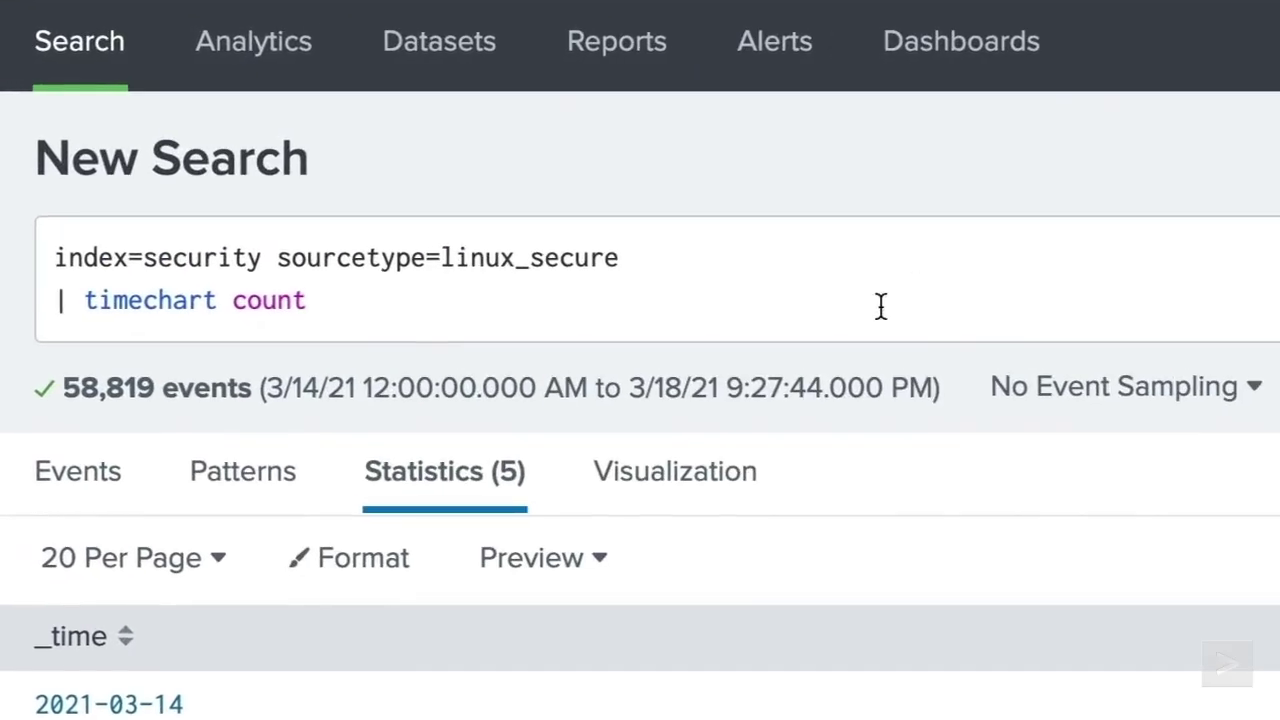
left_click(371, 159)
type("by user")
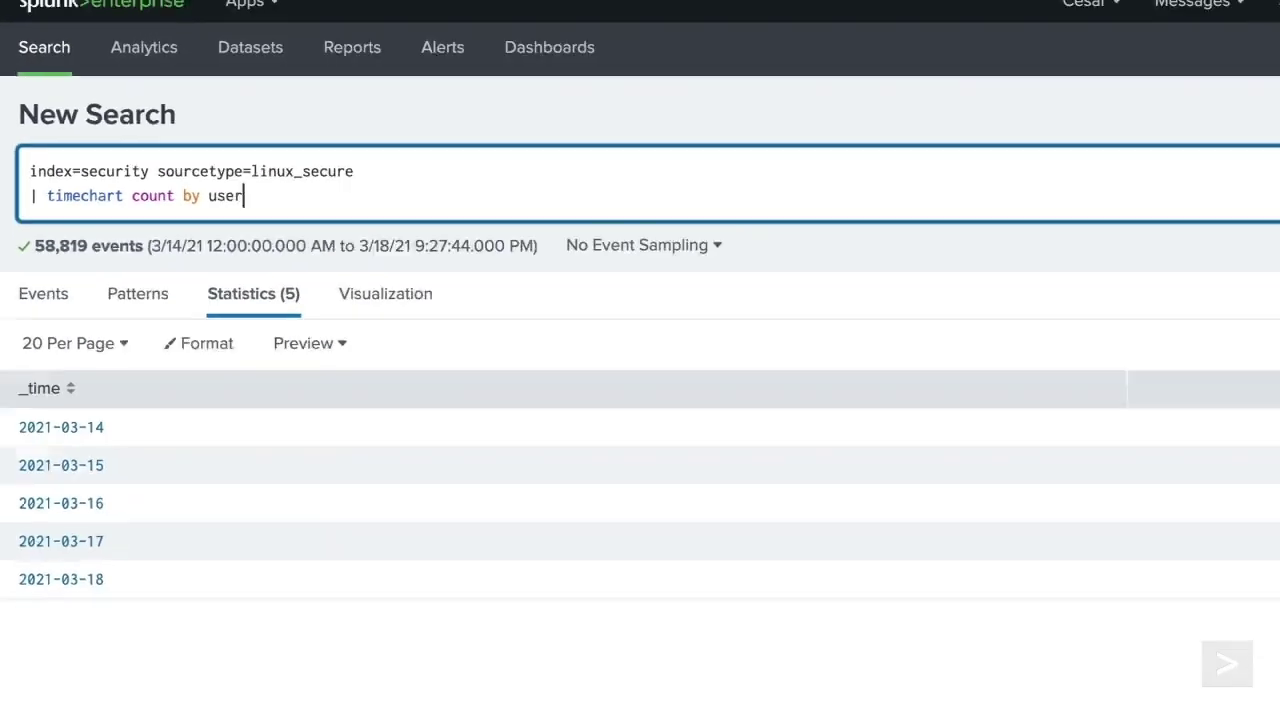
left_click(1240, 143)
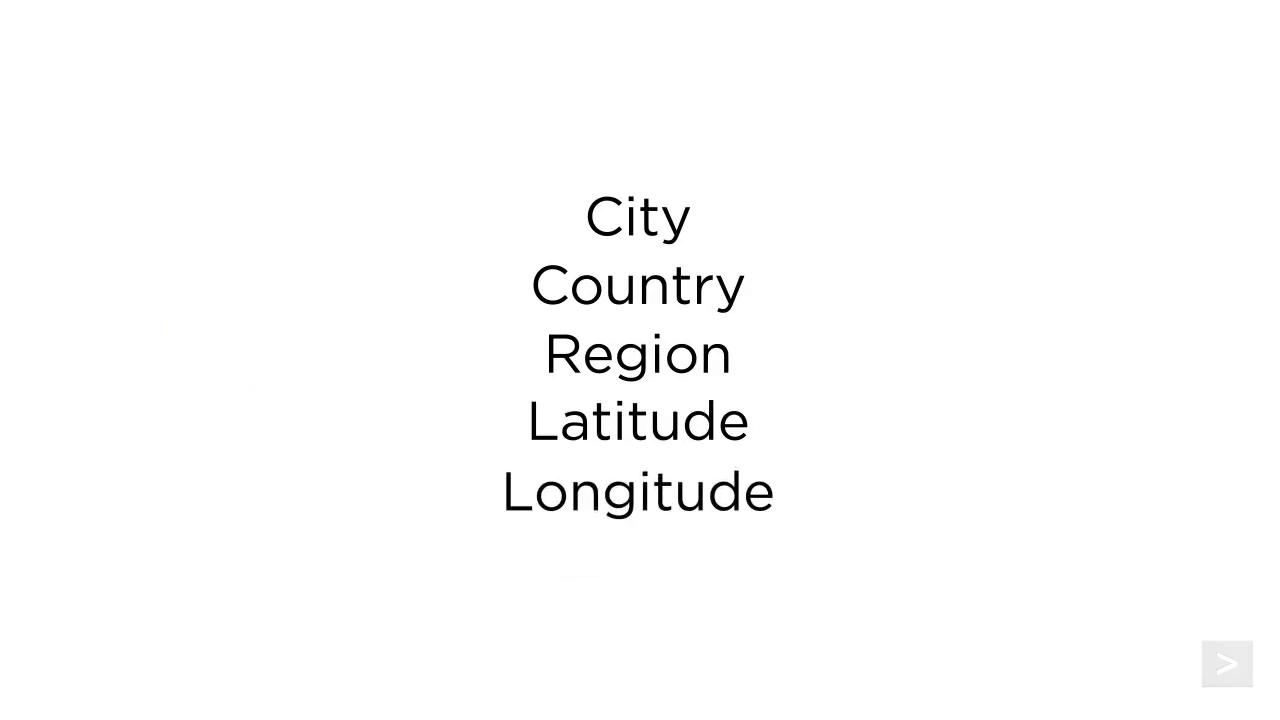
- Search index=security sourcetype=linux_secure action=success src_ip!=10.* for external logins
left_click(480, 240)
type("in")
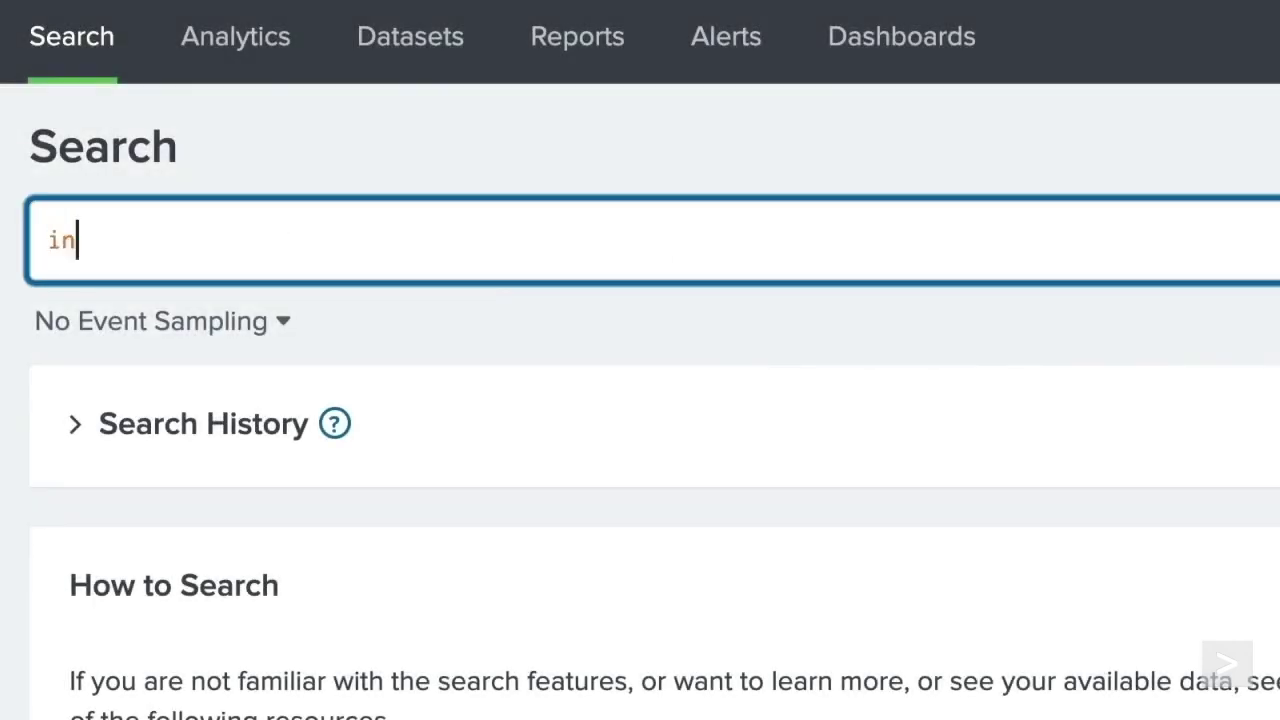
type("dex=security sourcetype=linux_se")
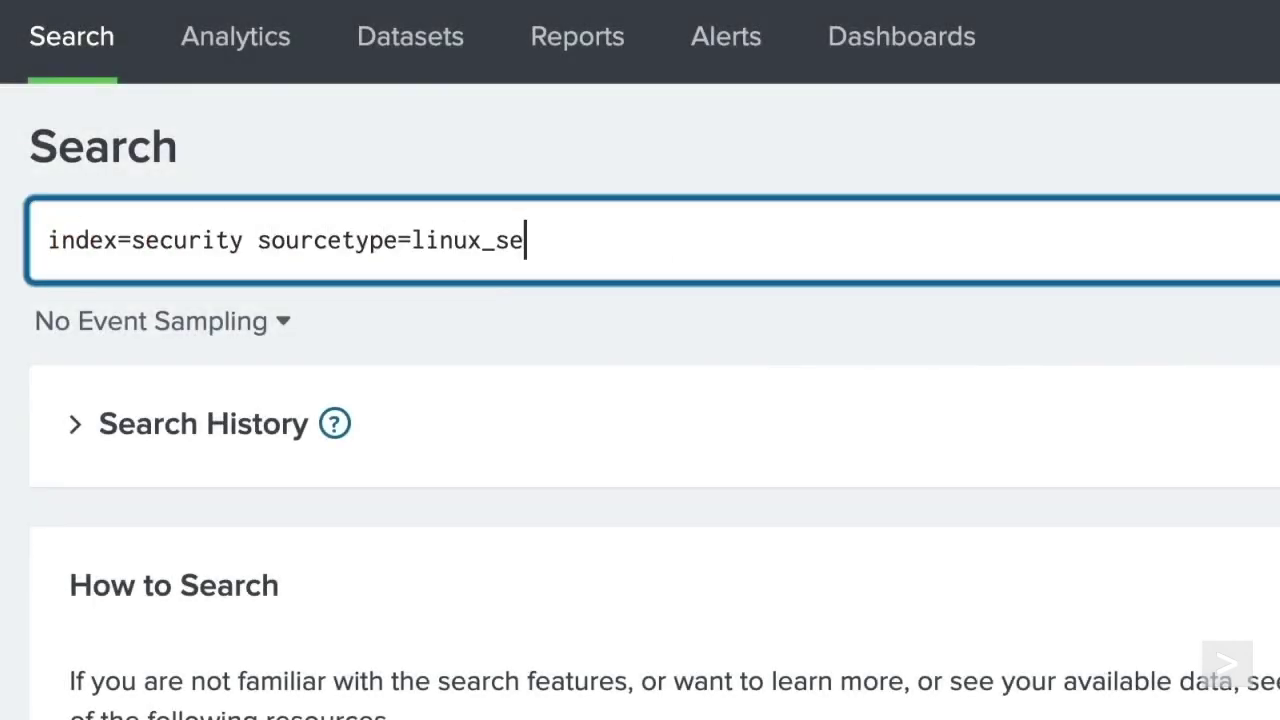
type("cure action=success src_ip")
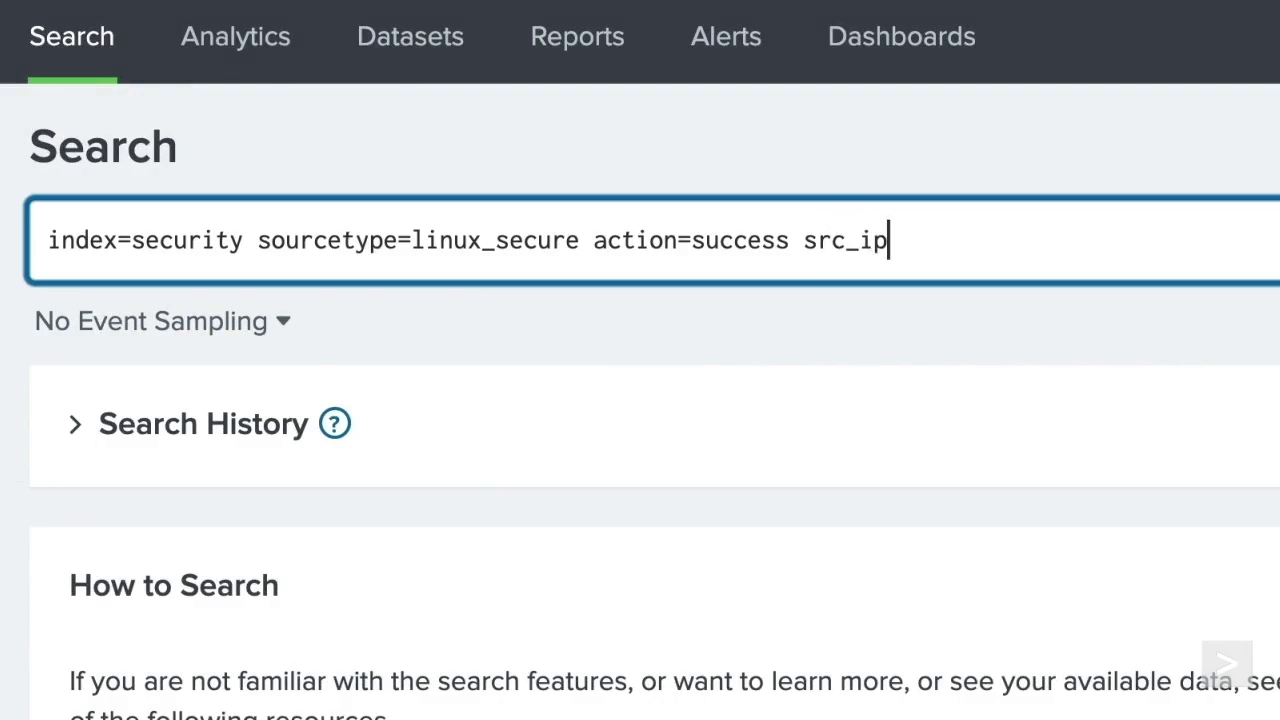
type("!=10.*")
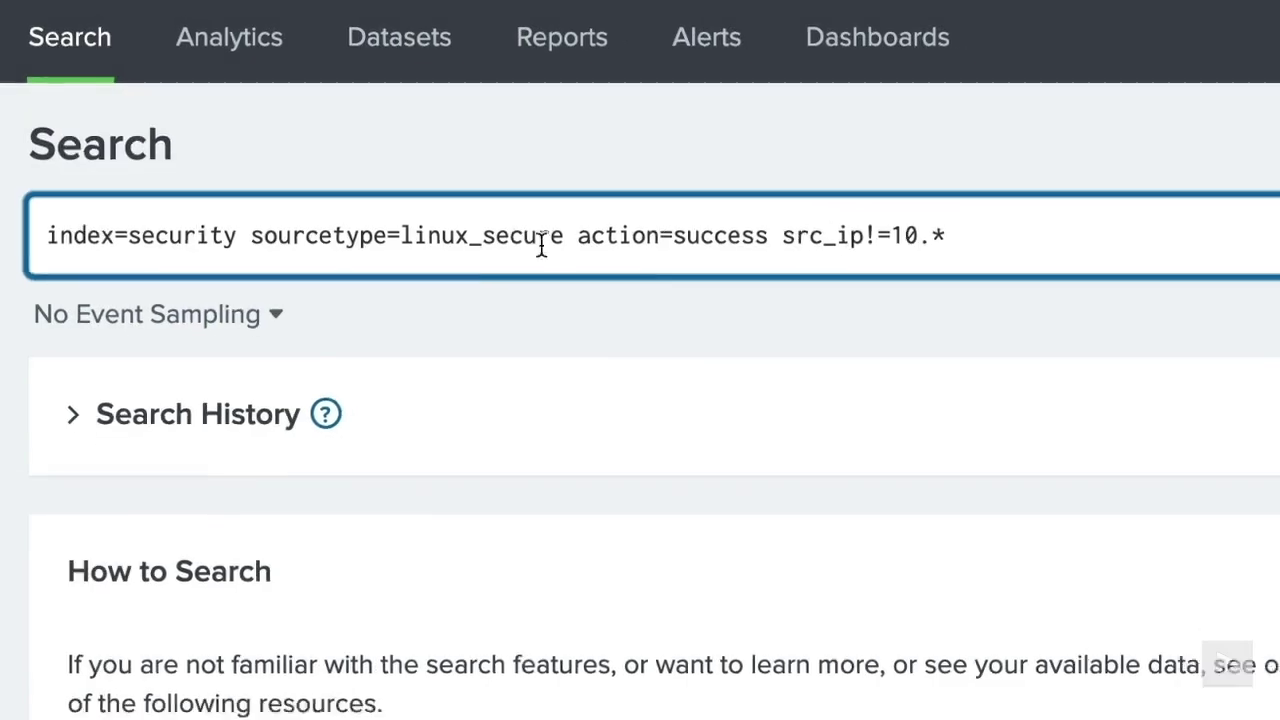
left_click(1242, 146)
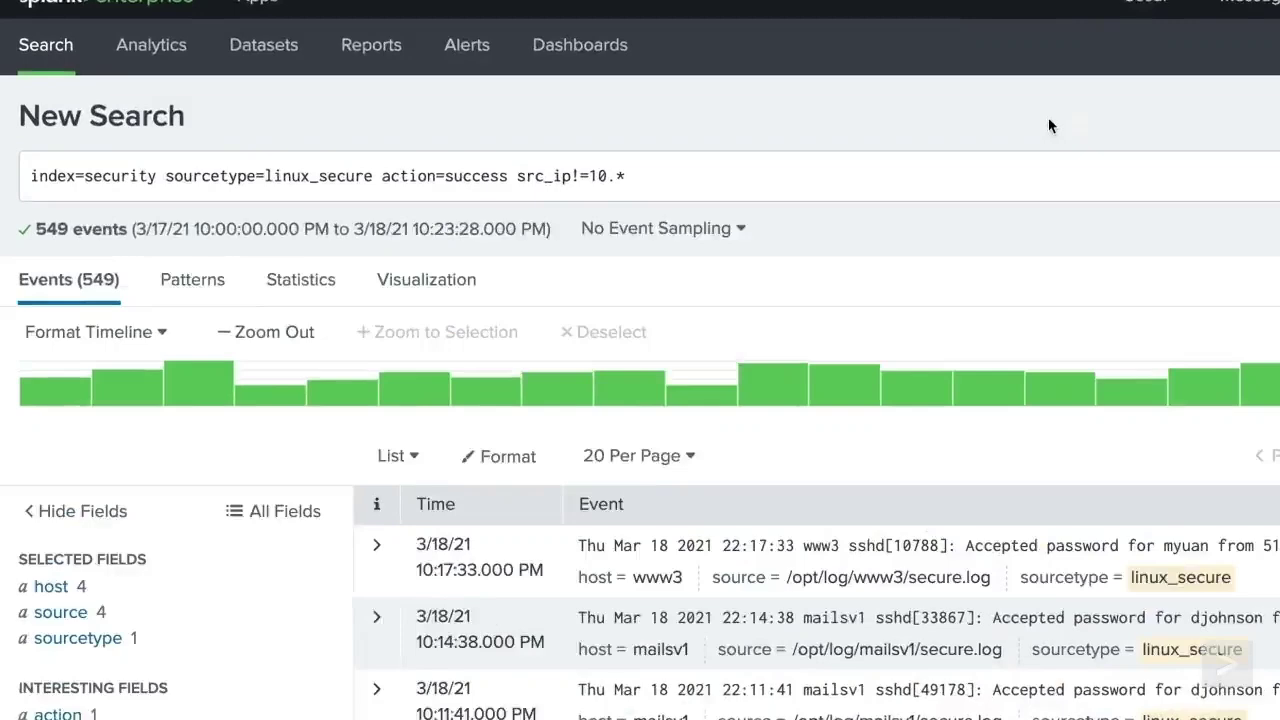
- Add '| iplocation src_ip' on a new line and inspect the City field values
left_click(562, 139)
key("shift+Return")
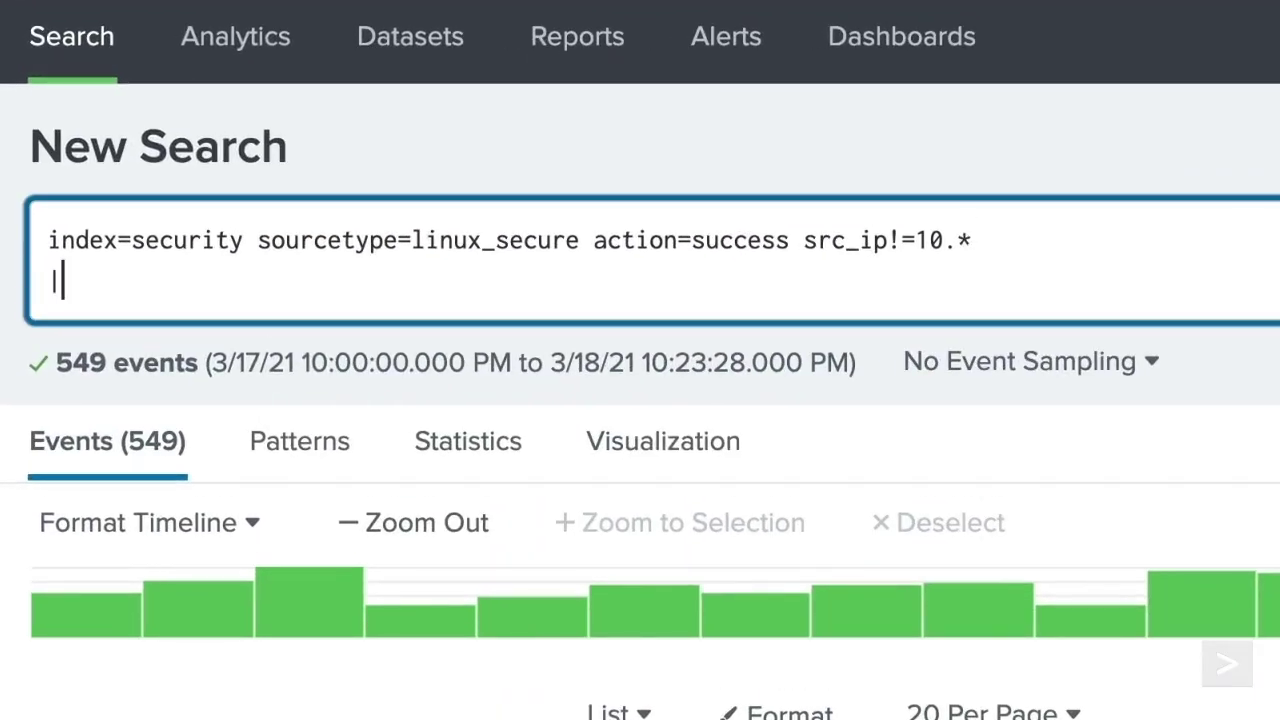
type("| iplocation src_ip")
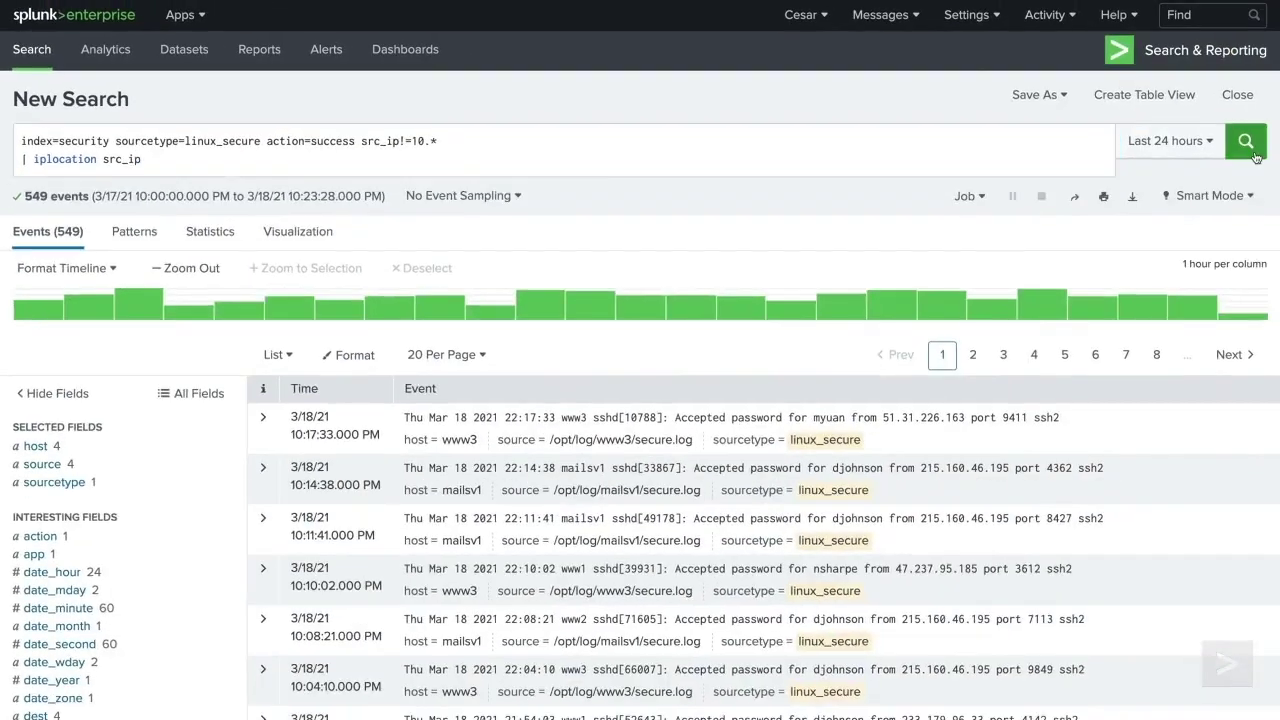
left_click(1245, 141)
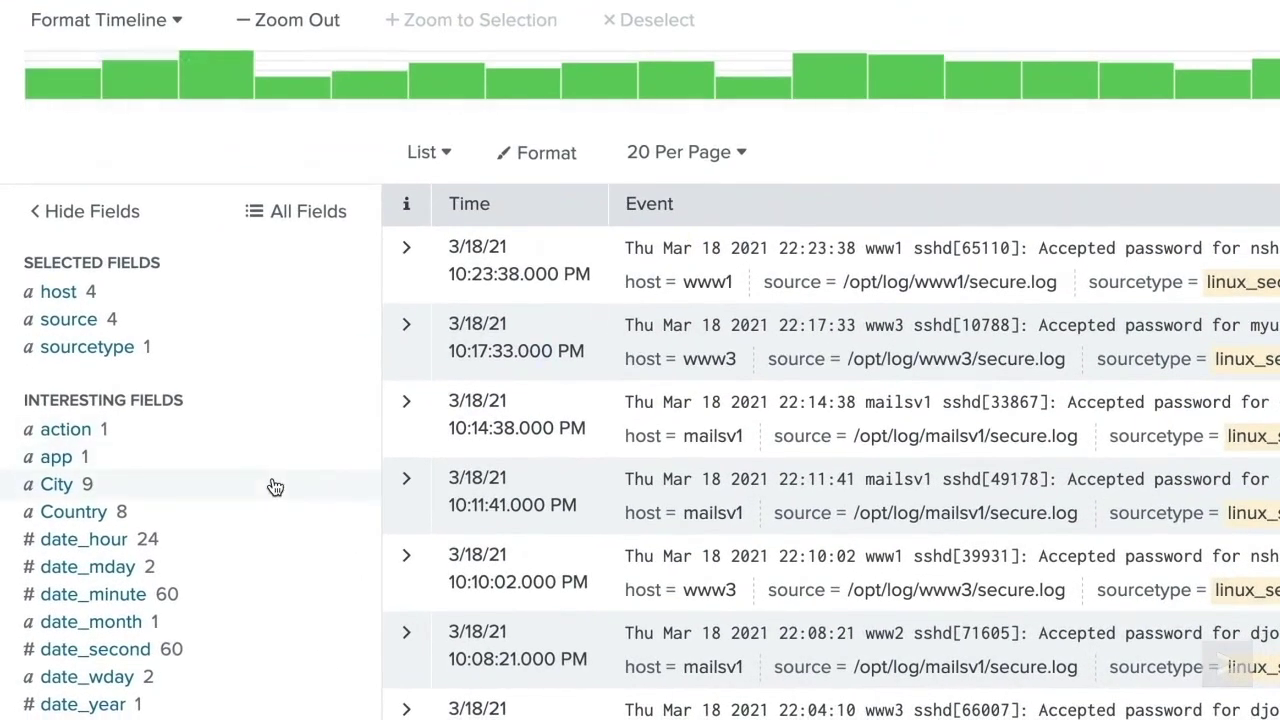
left_click(57, 484)
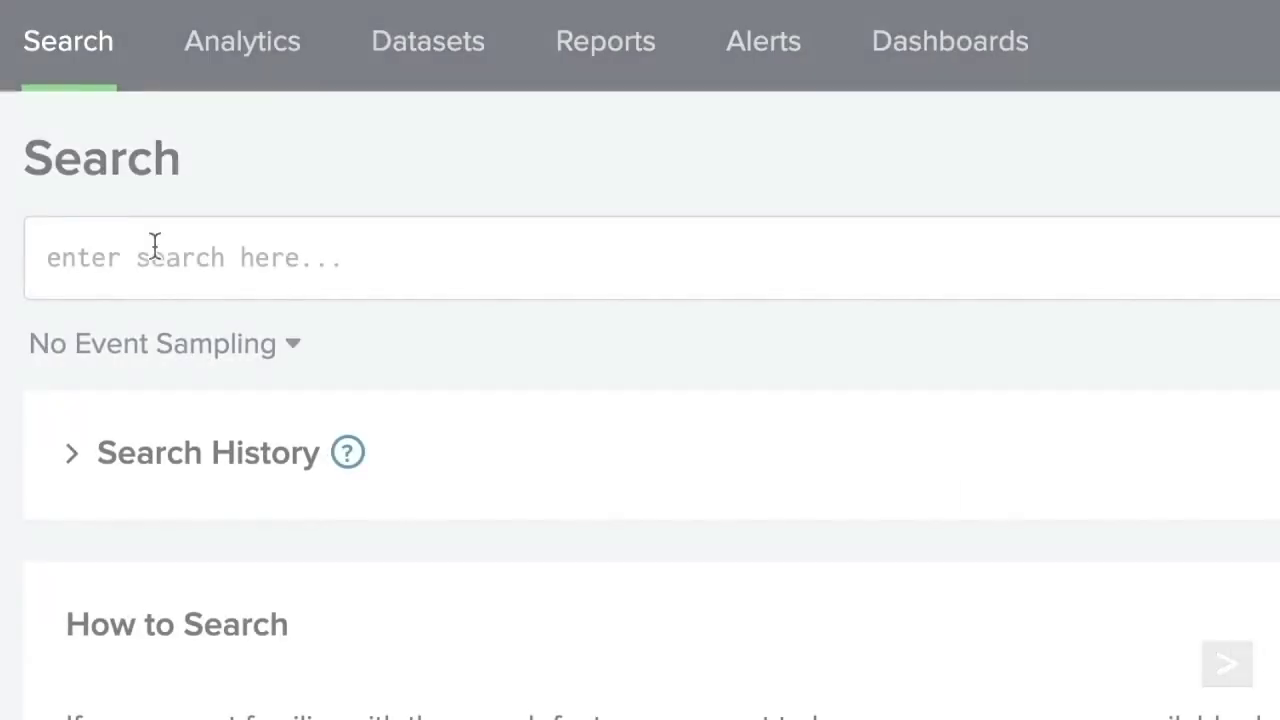
- Map vendor sales with geostats latfield=VendorLatitude longfield=VendorLongitude count on index=sales sourcetype=vendor_sales
left_click(155, 245)
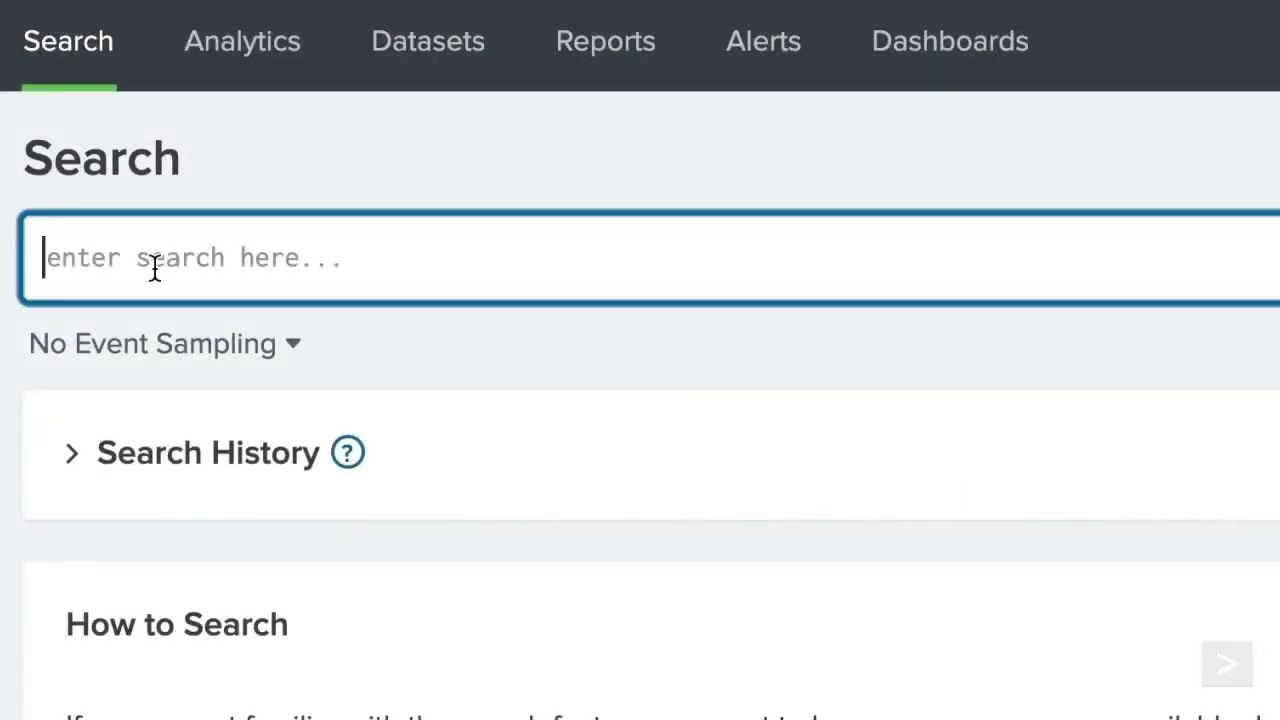
type("index=sales sourcetype=vendor_sales")
key("shift+Return")
type("| geostats")
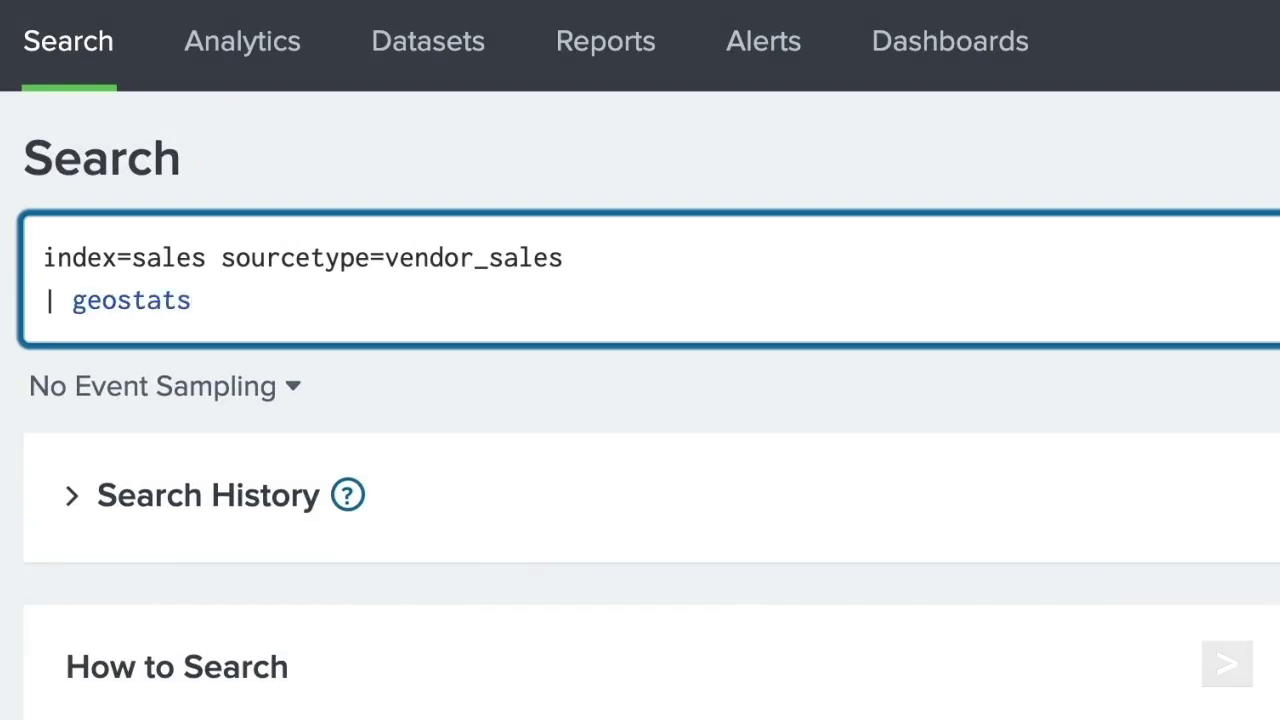
type(" latfield=VendorLatitude long")
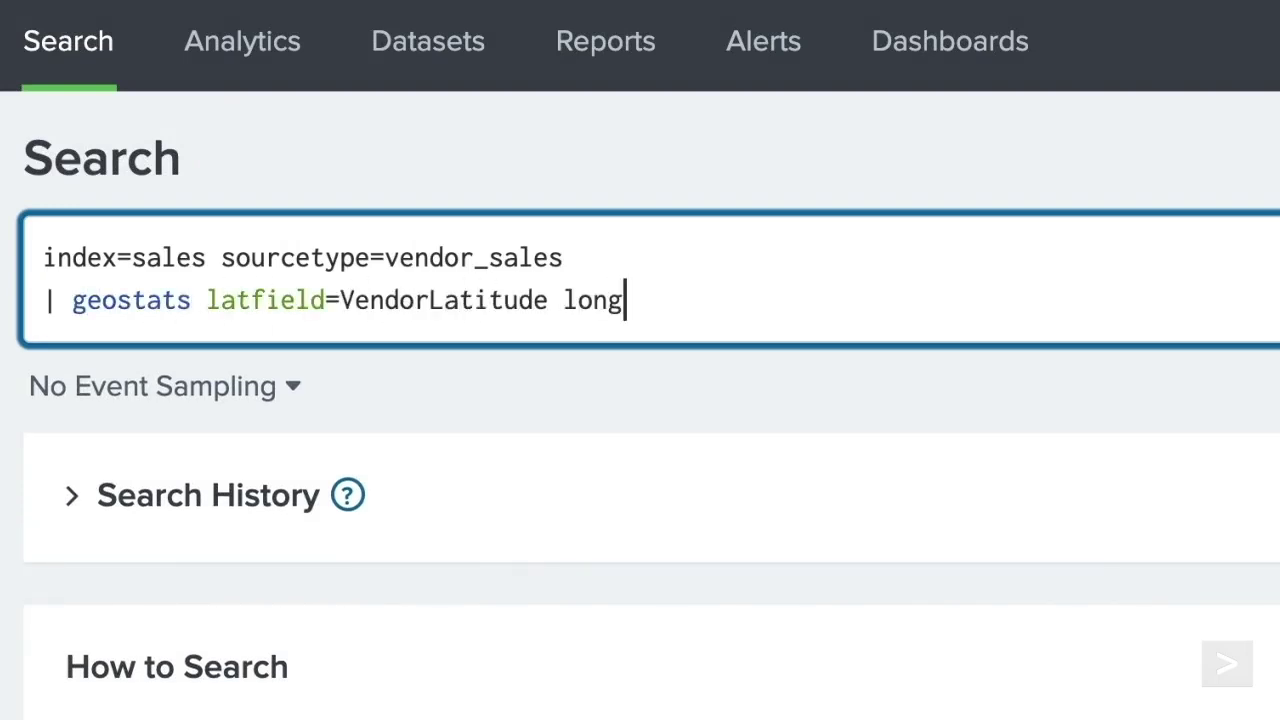
type("field=VendorLongitude count")
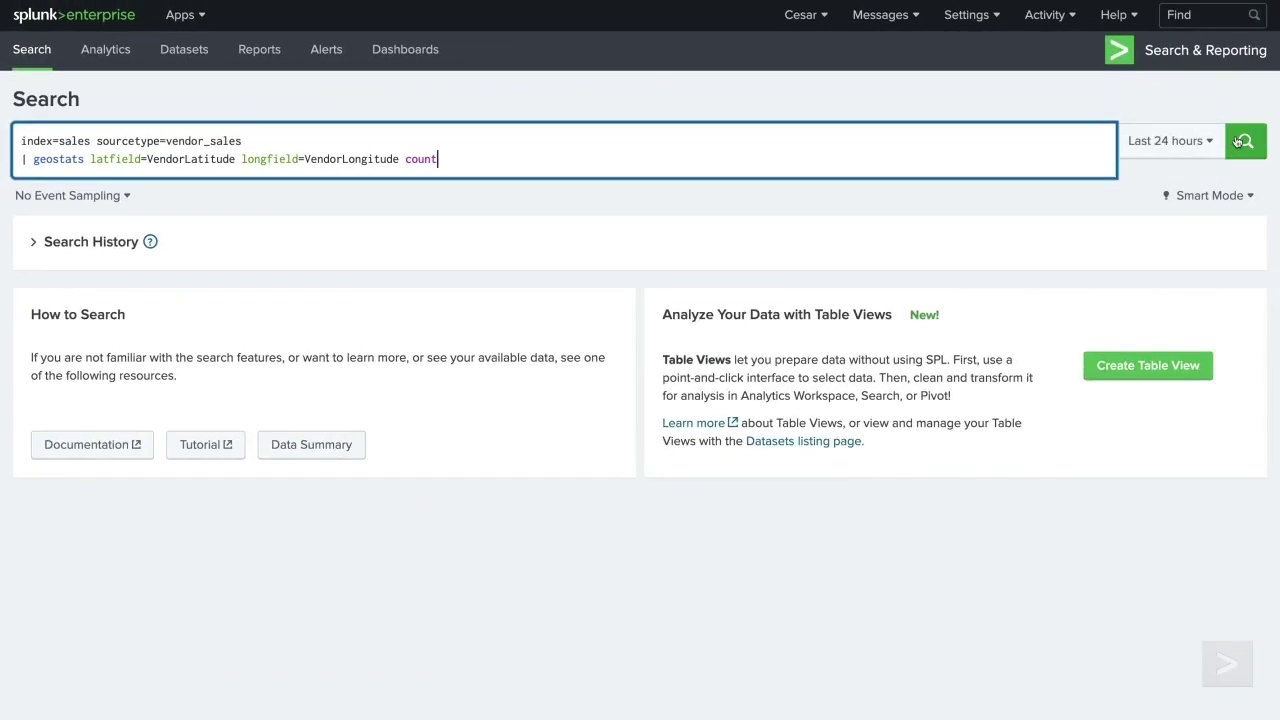
left_click(1245, 141)
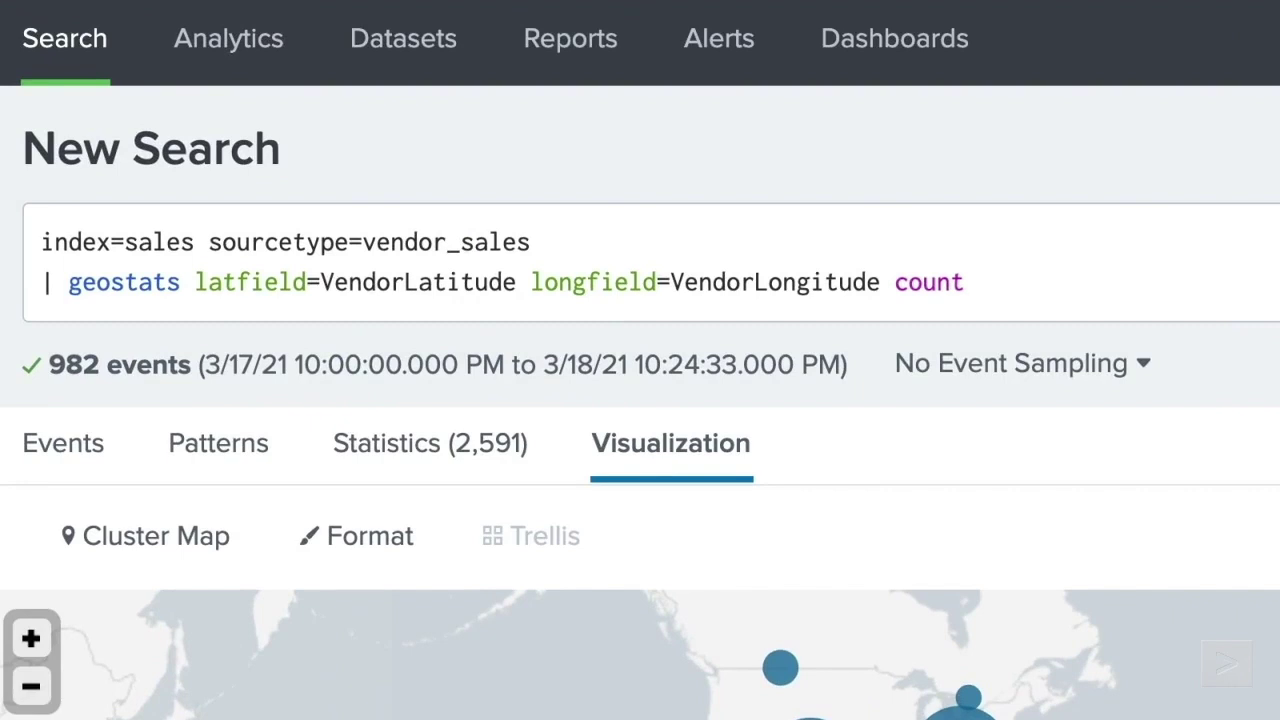
- Split the geostats map by product_name and limit it with globallimit=4
left_click(1262, 300)
type("by product_name")
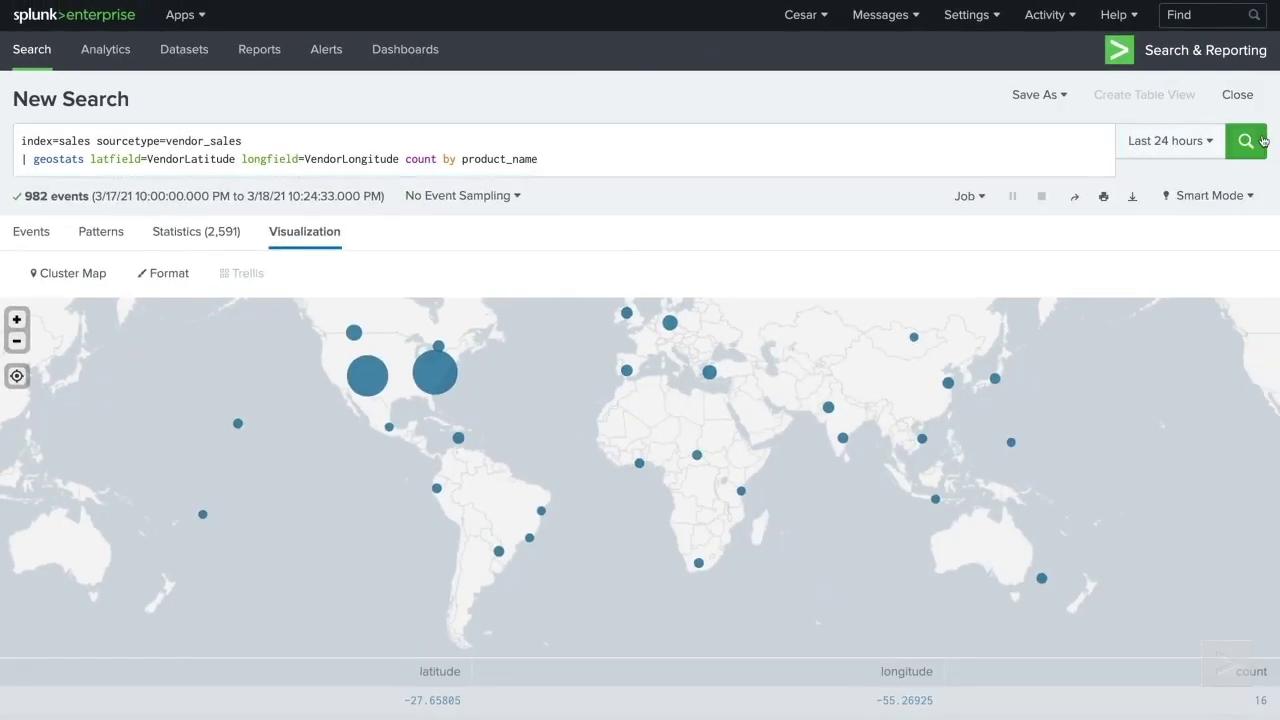
left_click(1262, 140)
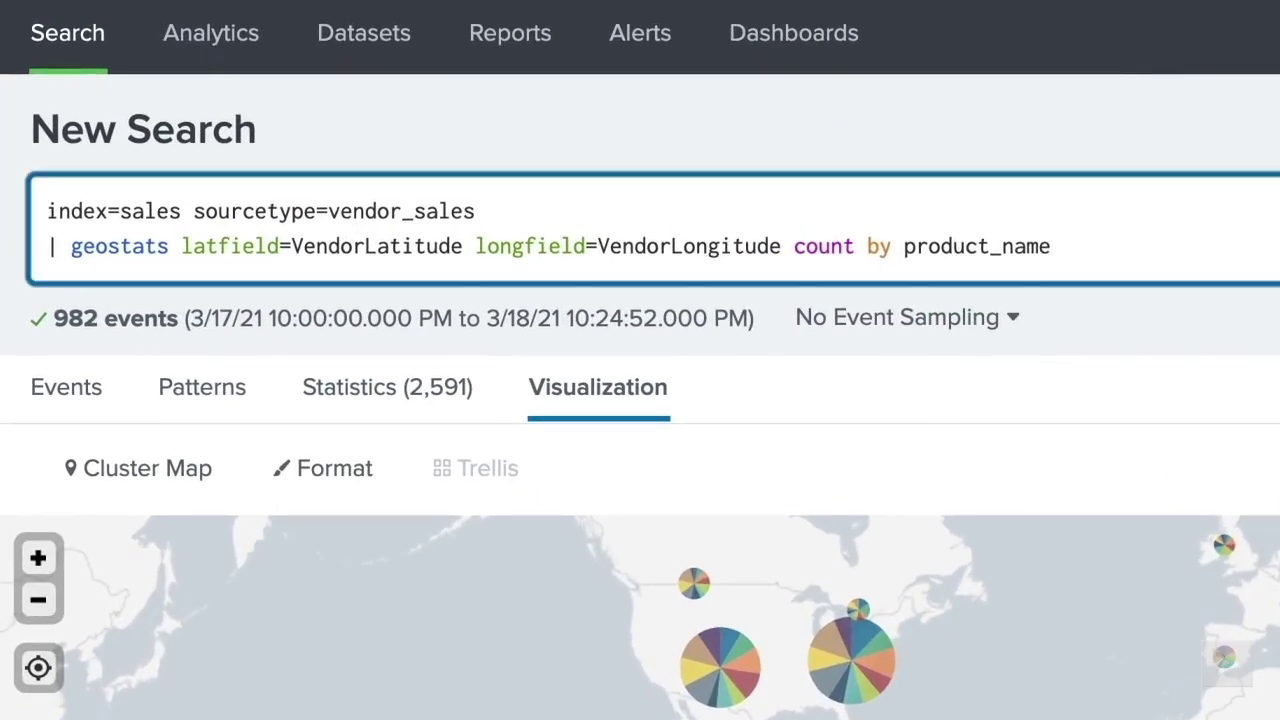
type("globallimit=4")
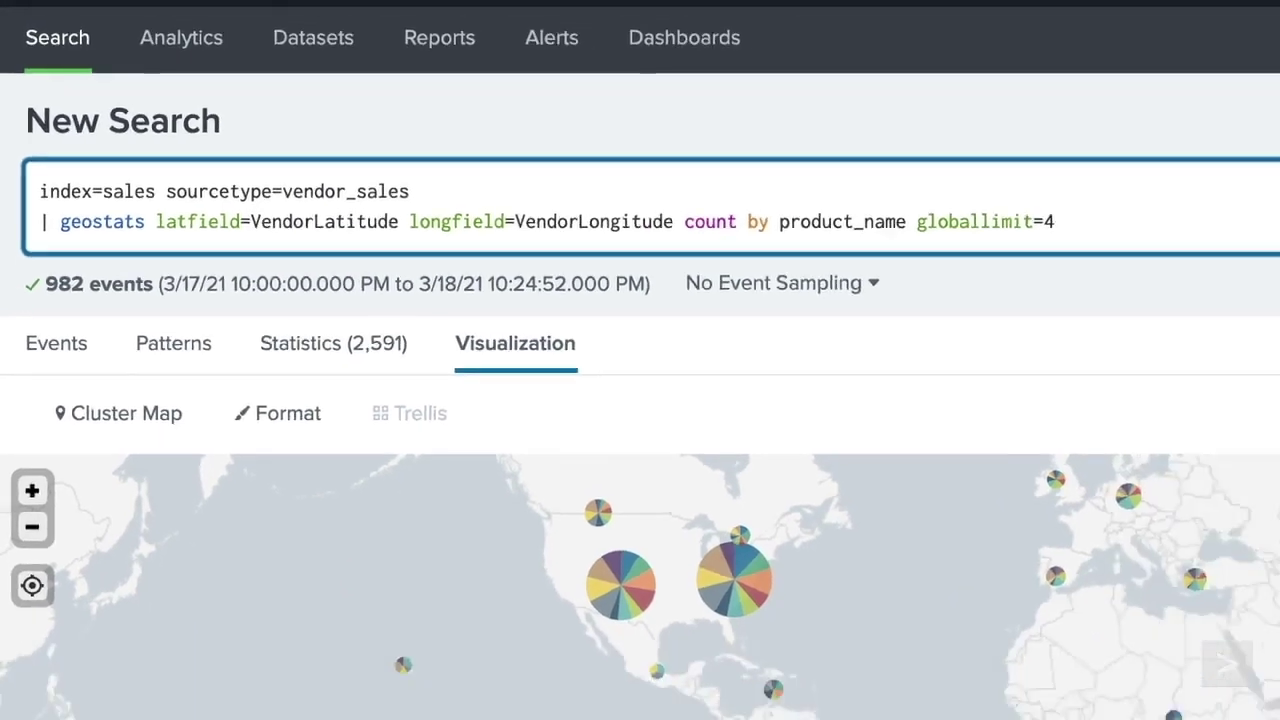
left_click(1240, 143)
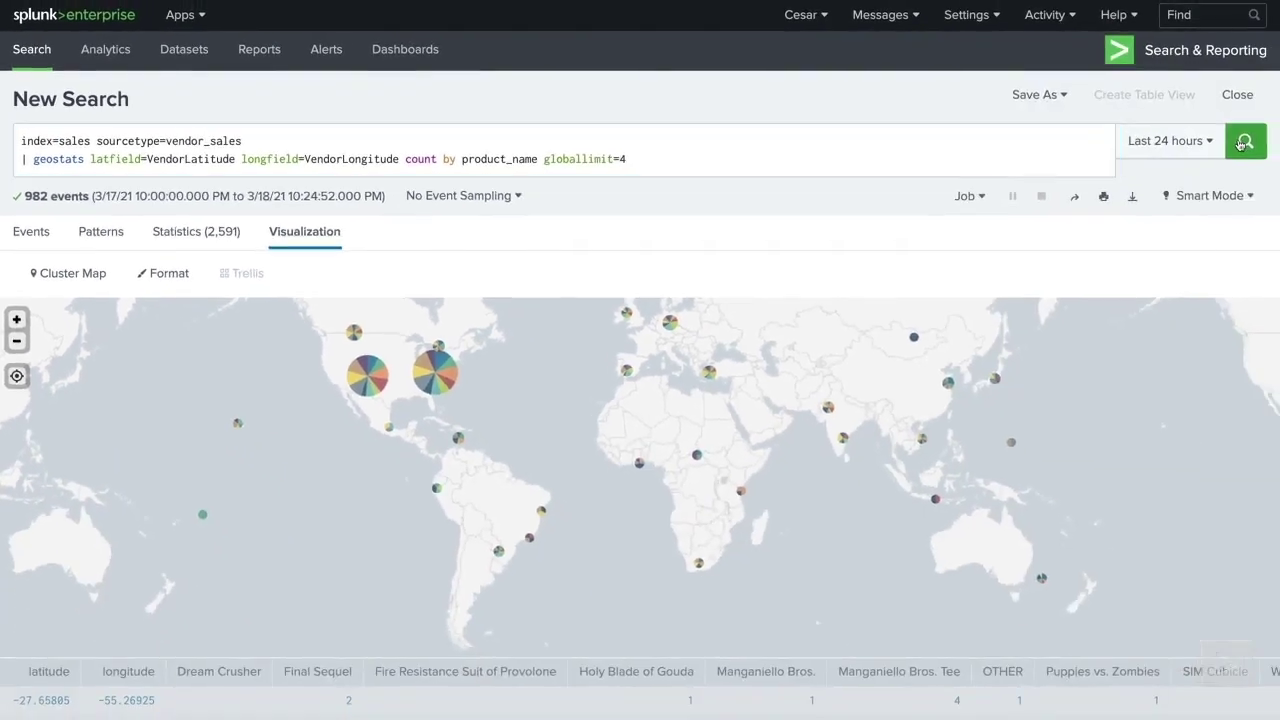
scroll(1066, 291, "down", 4)
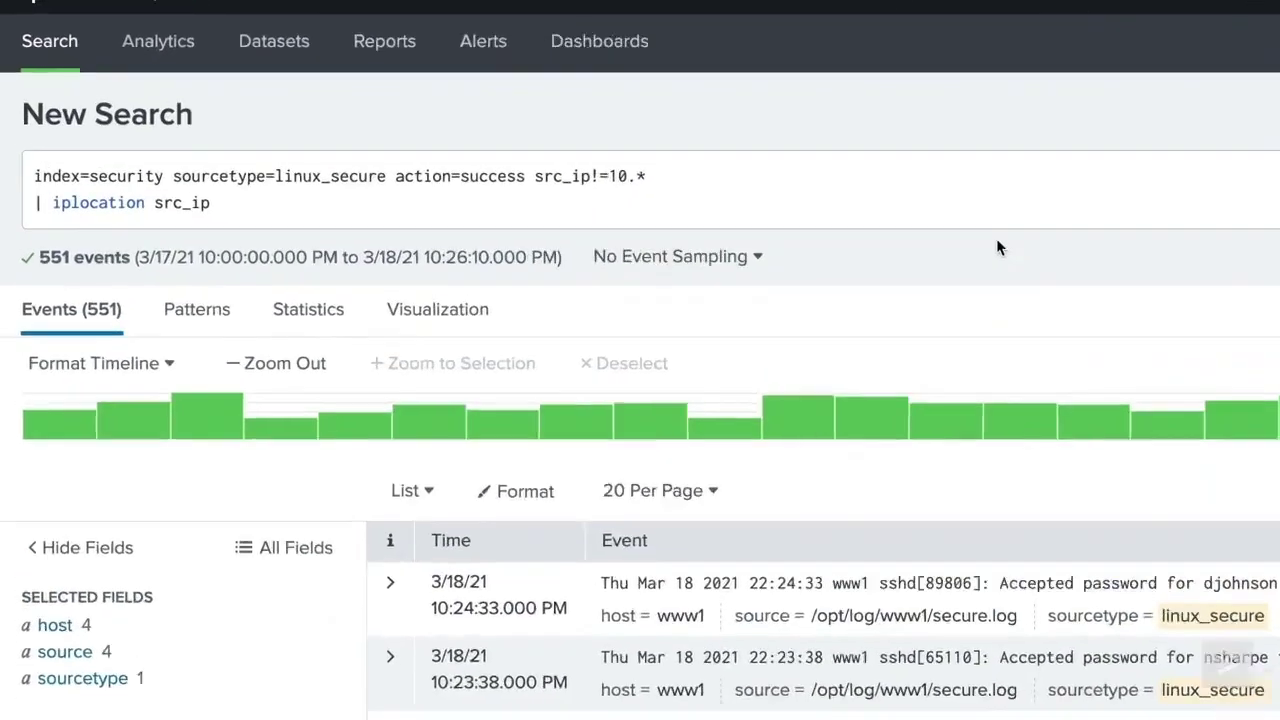
- Append '| geostats latfield=lat longfield=lon count' to the iplocation login search and run it
left_click(631, 160)
key("Return")
type("| ")
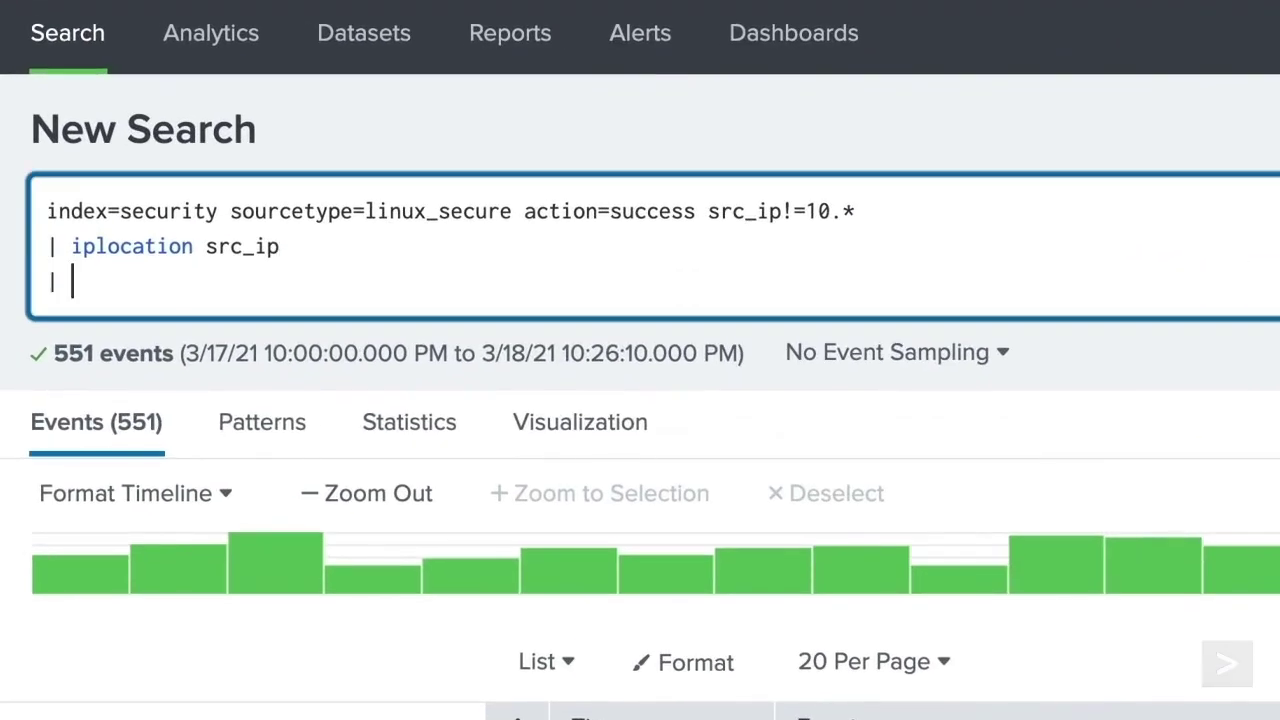
type("geostats latfield=")
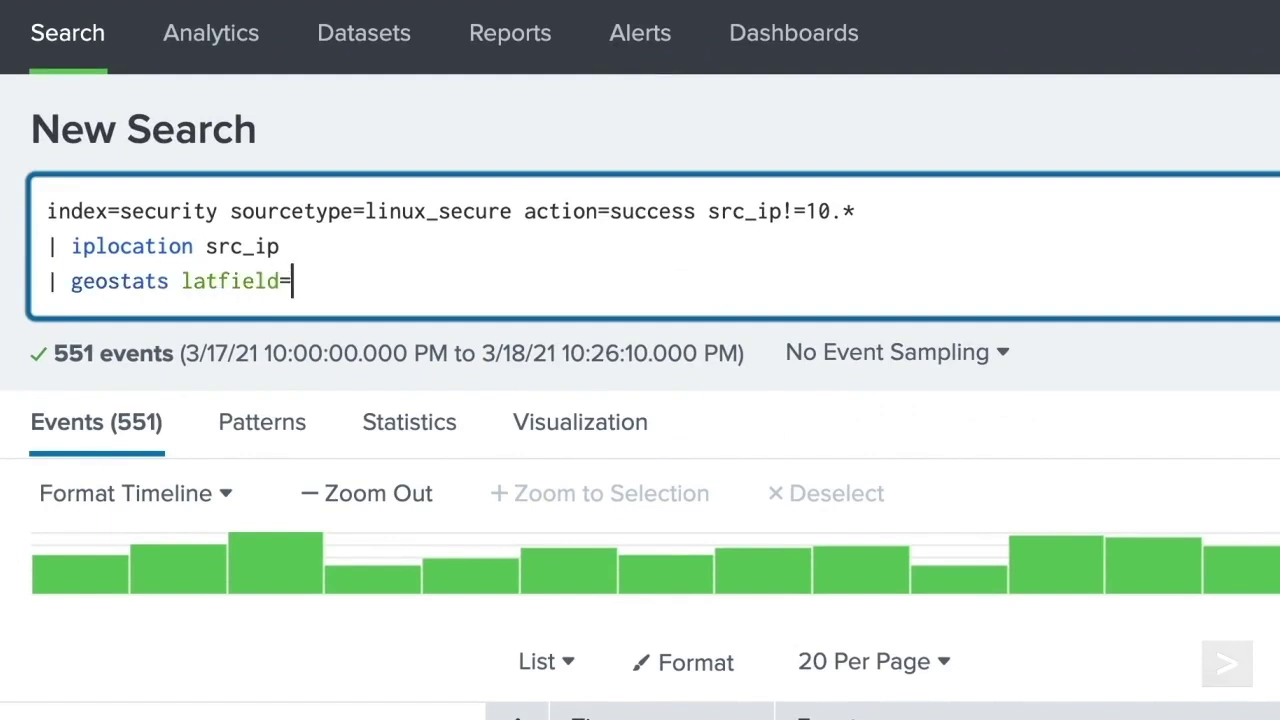
type("lat longfie")
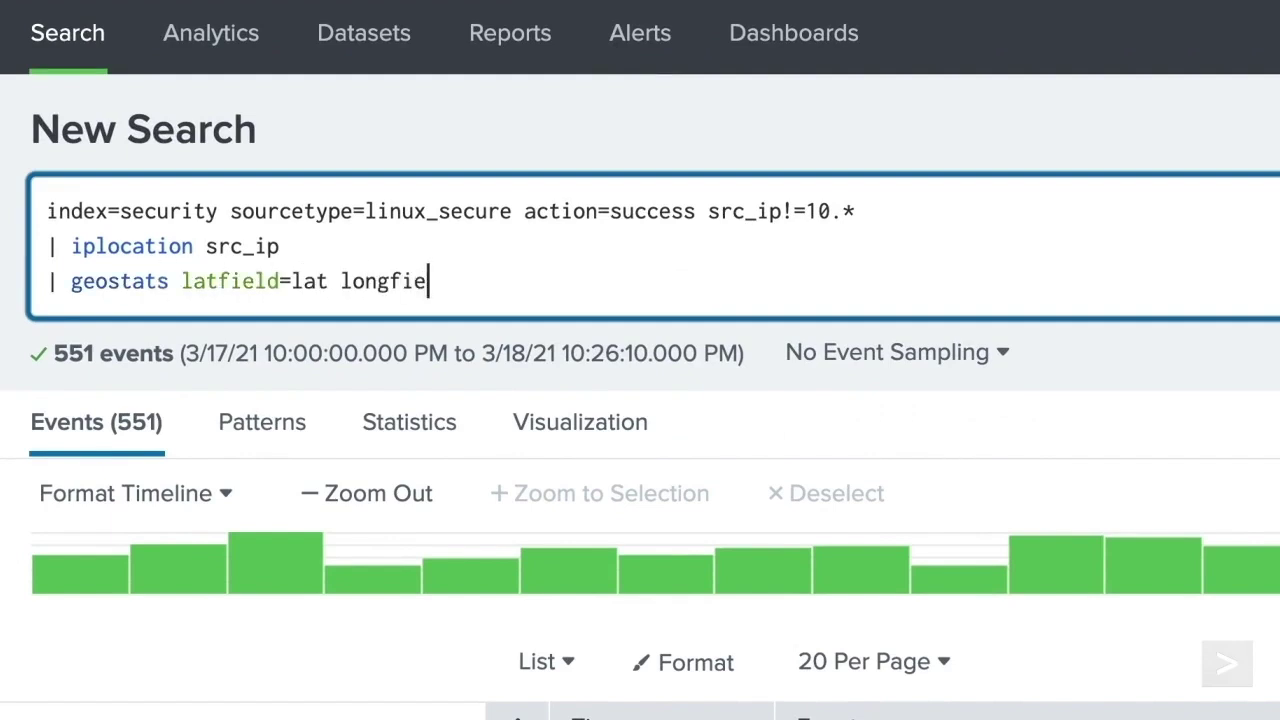
type("ld=lon count")
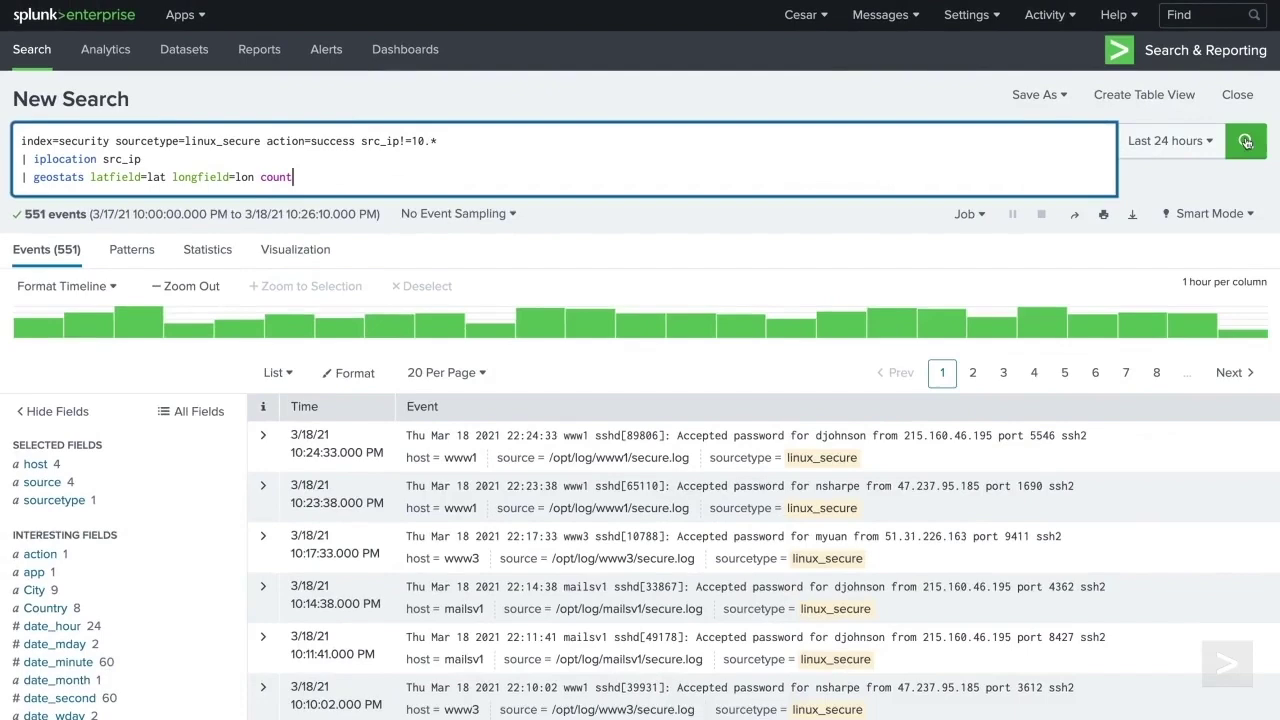
left_click(1245, 142)
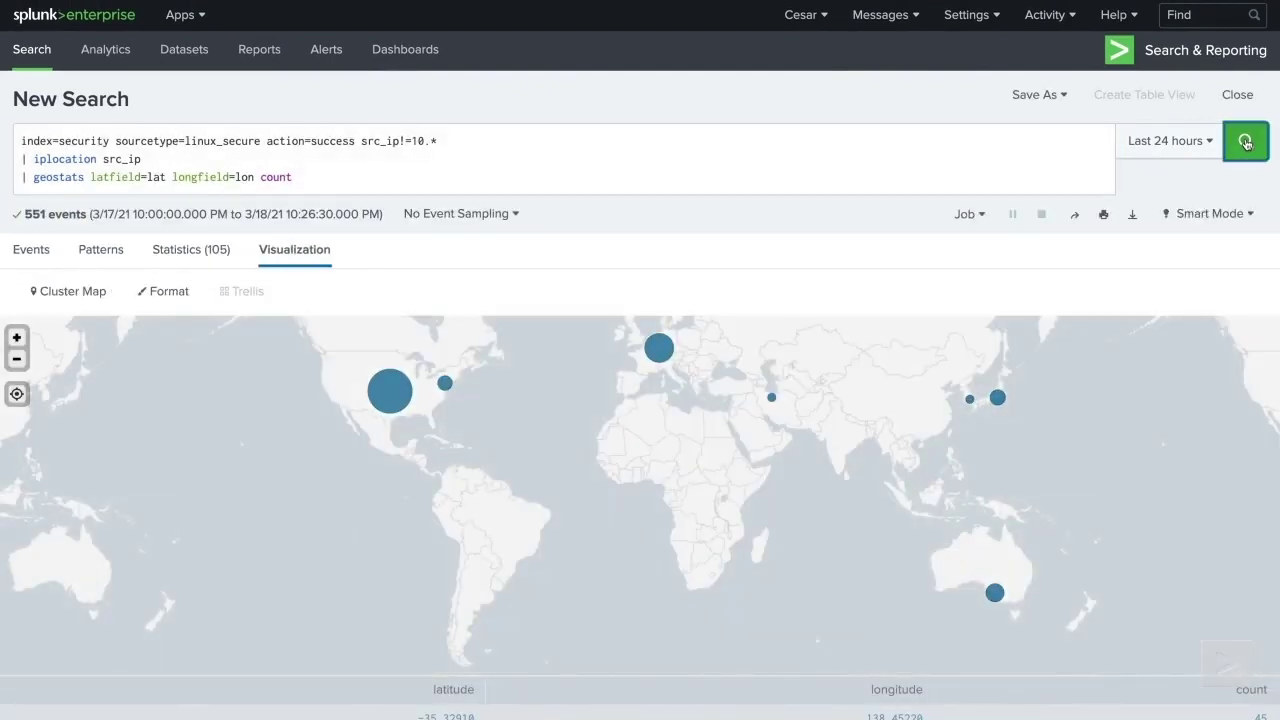
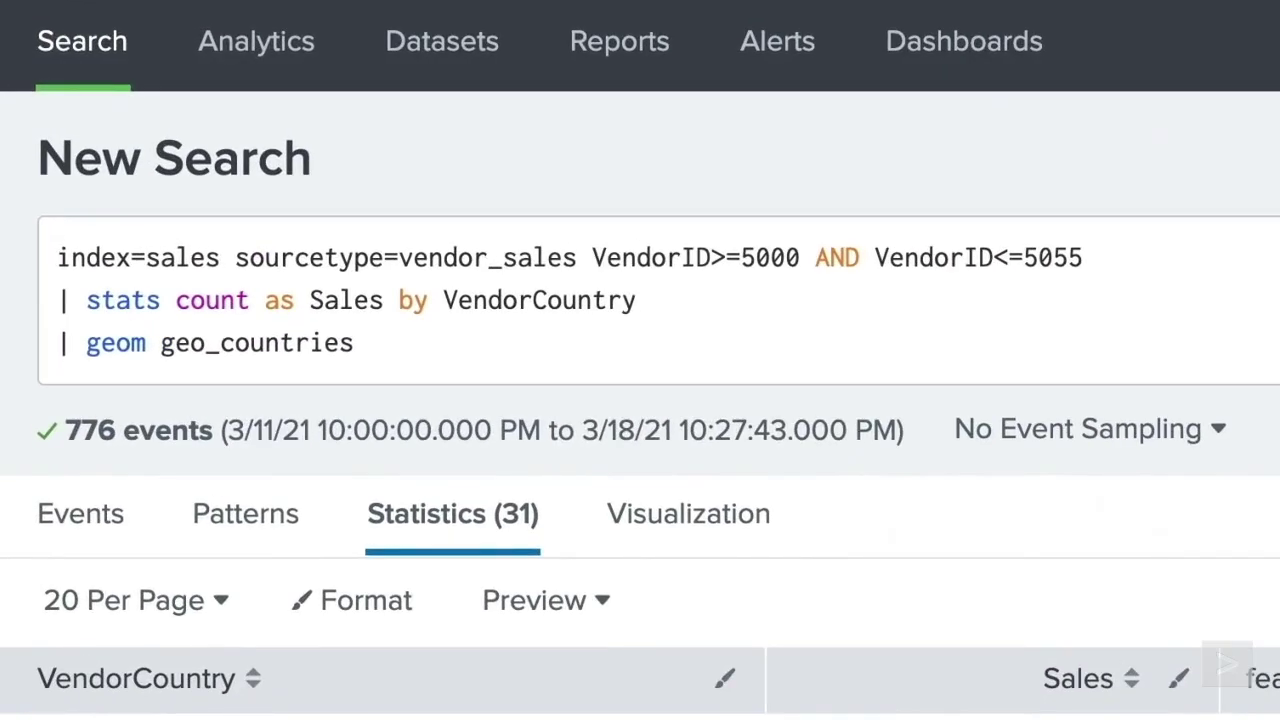
- Add featureIdField=VendorCountry to the geom command and rerun the search
left_click(356, 343)
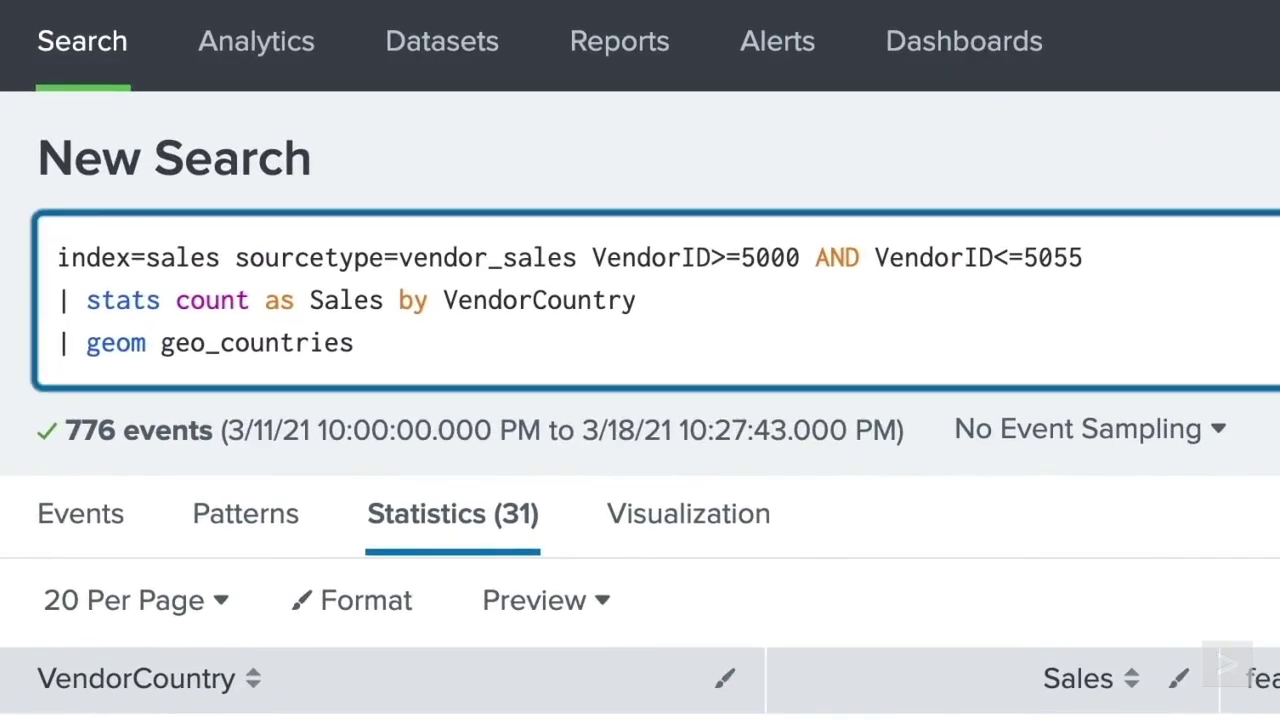
type("featureIdField=VendorCountry")
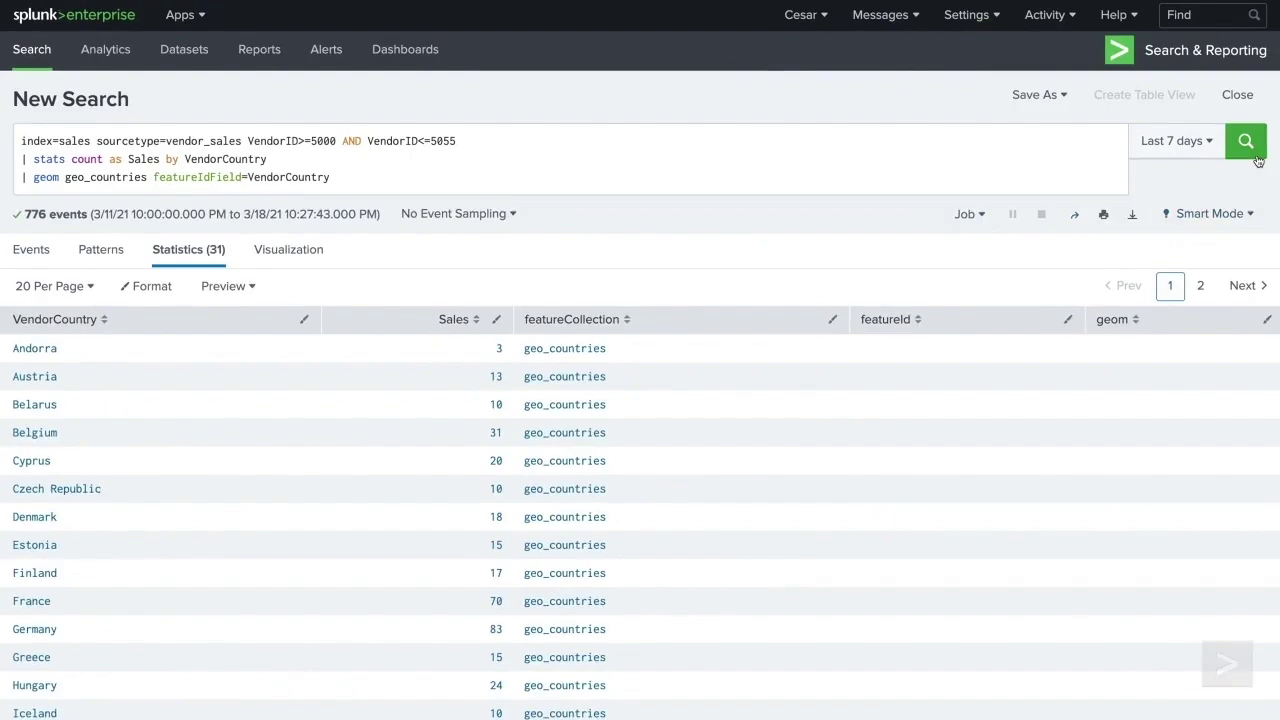
left_click(1256, 158)
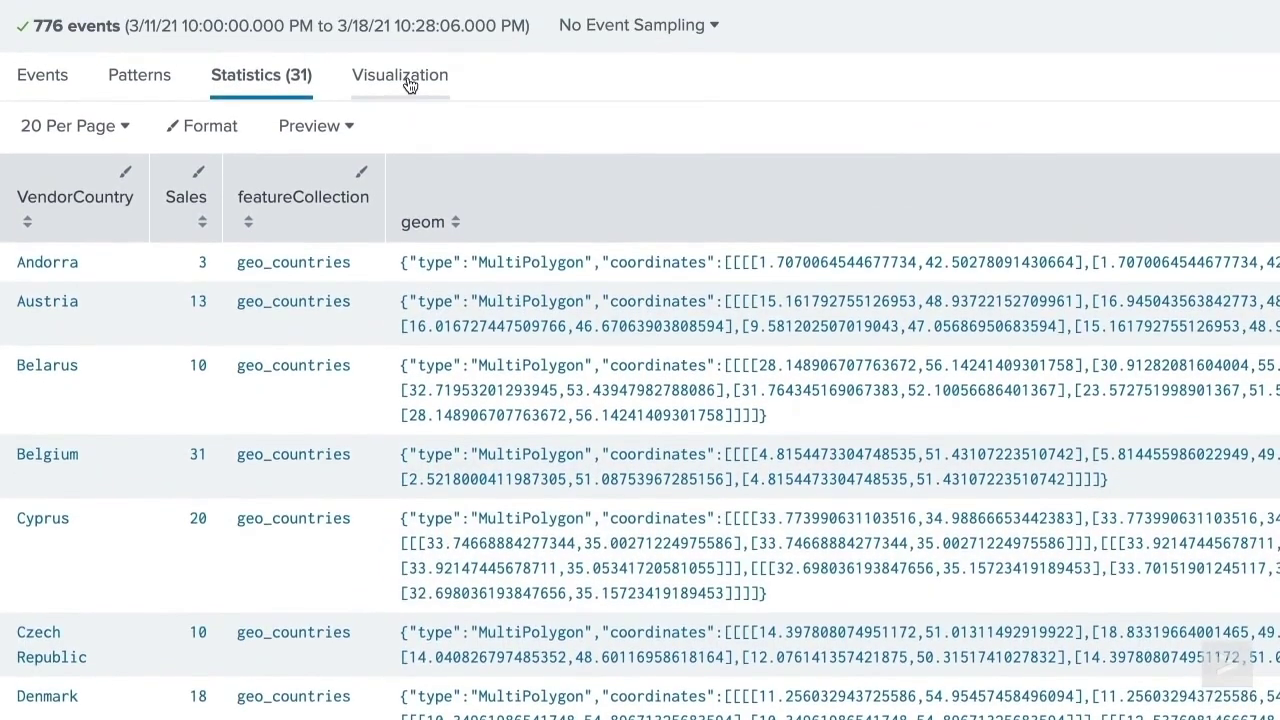
- Display the country sales results as a Choropleth Map visualization
left_click(405, 34)
left_click(94, 133)
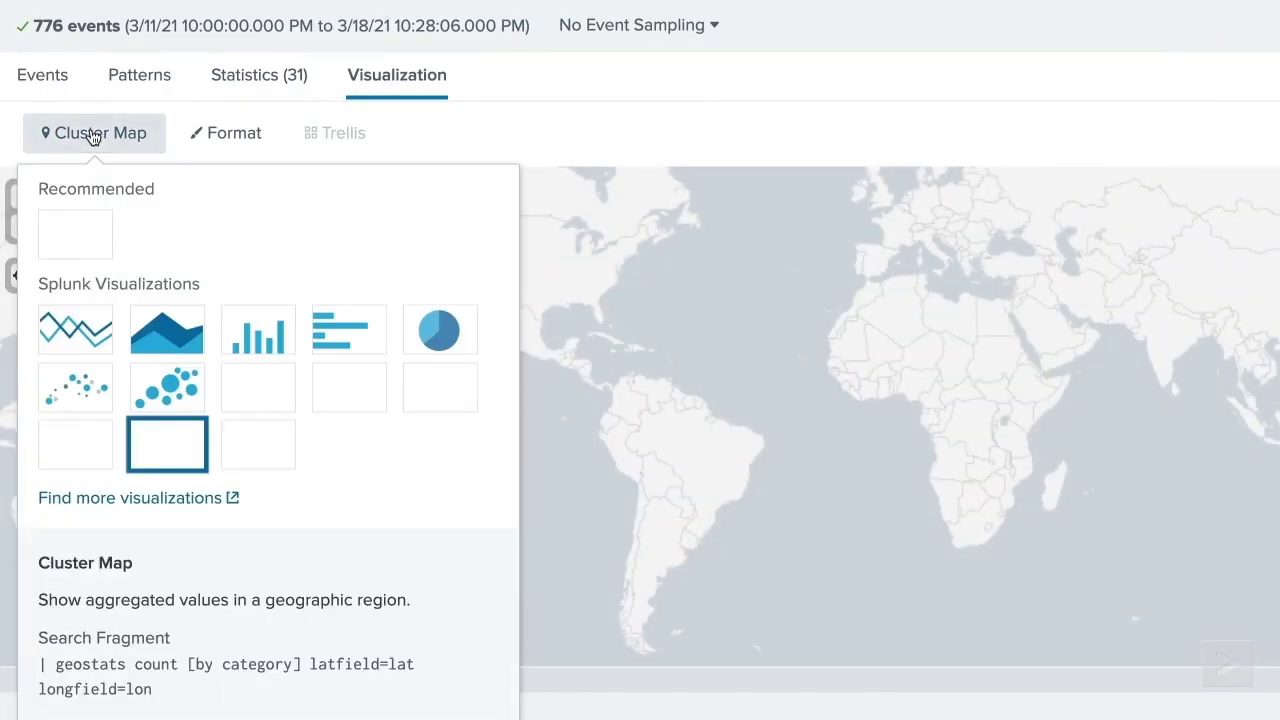
left_click(254, 446)
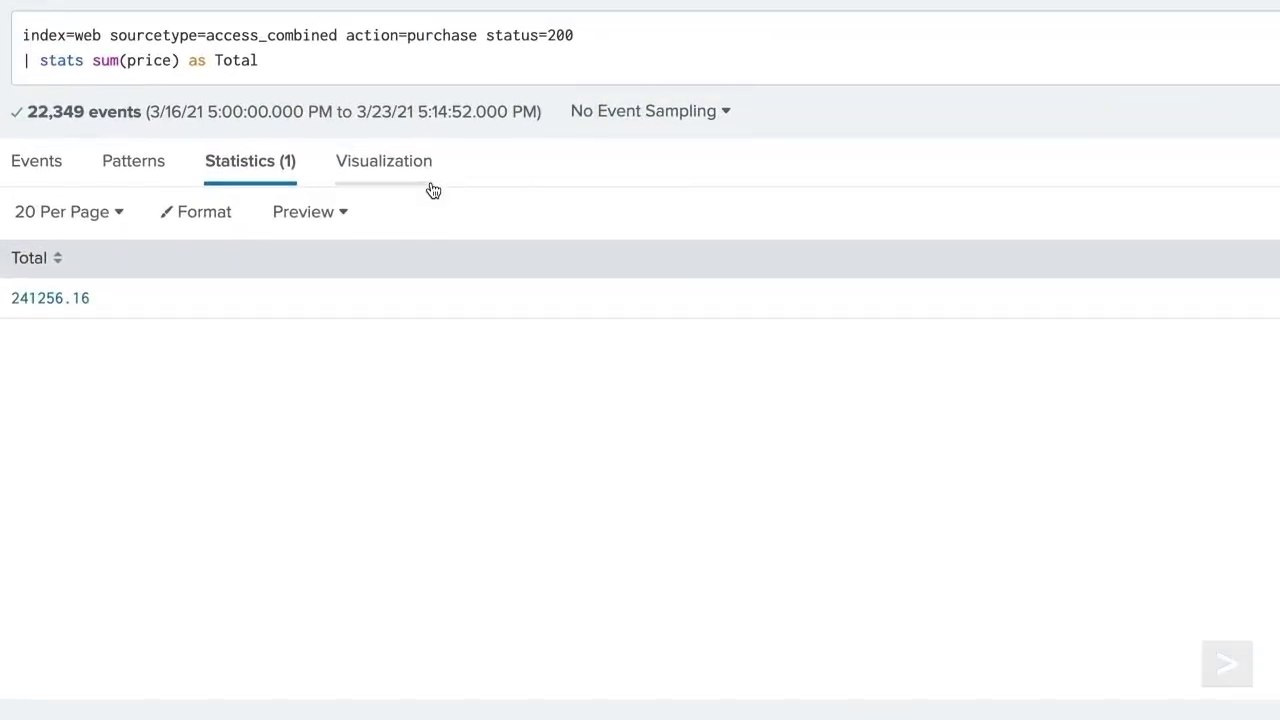
- Show the total as a visualization, try an 'unde' caption, then delete it
left_click(430, 185)
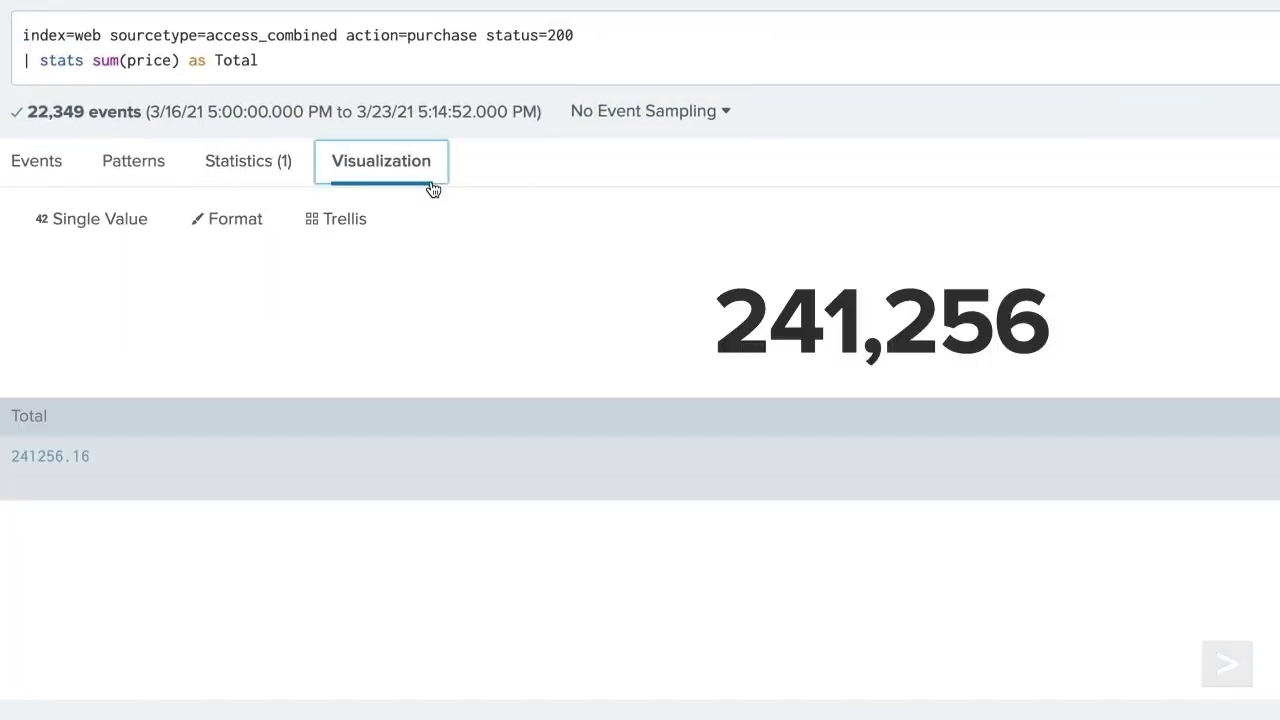
left_click(255, 220)
left_click(400, 310)
type("under")
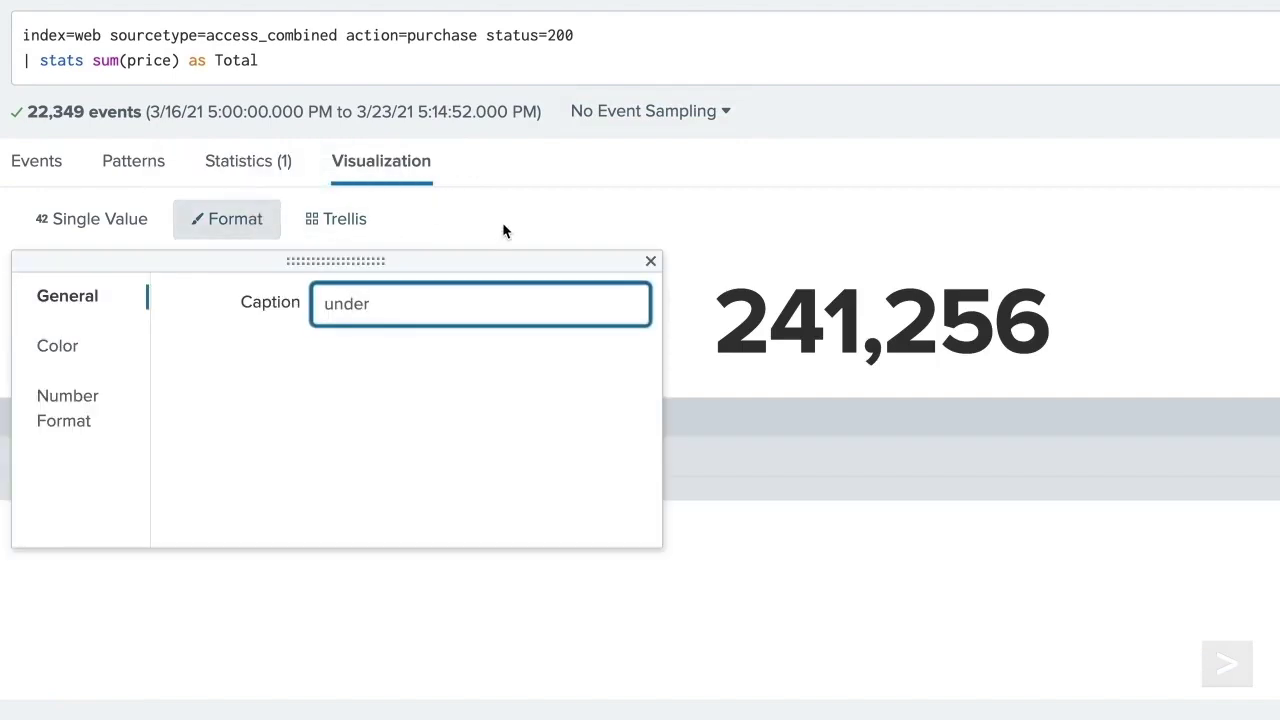
left_click(502, 229)
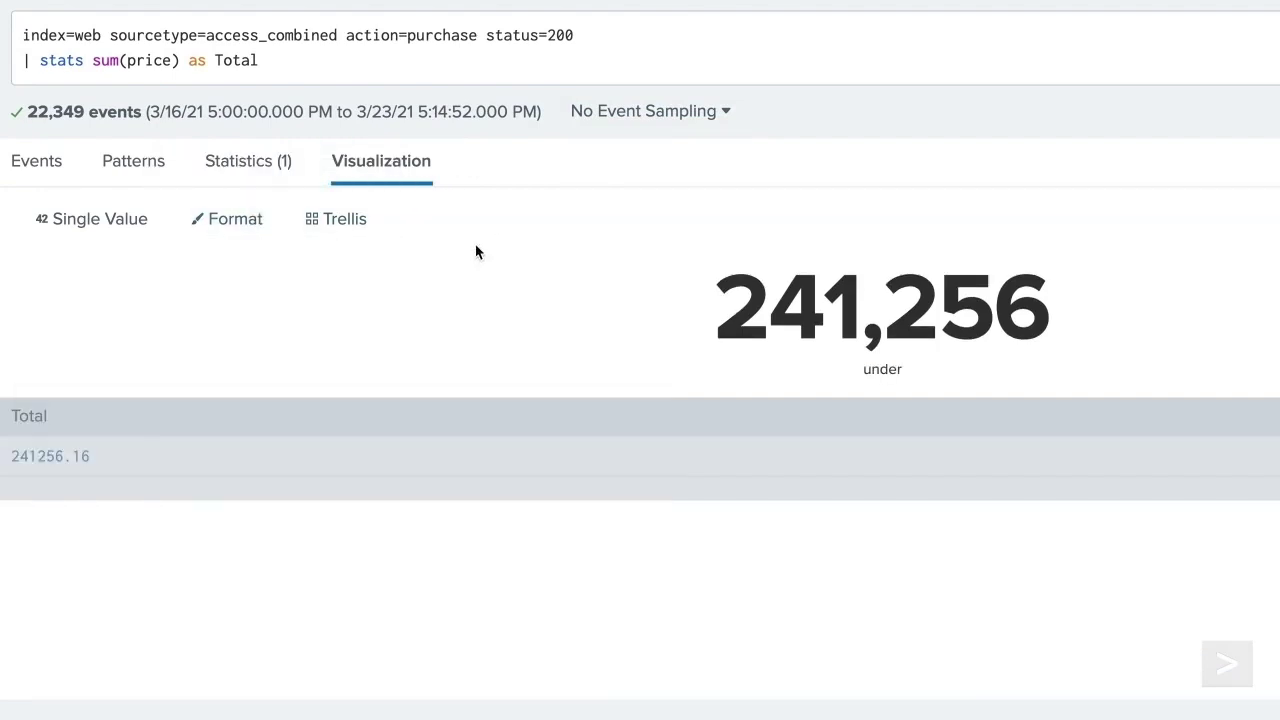
left_click(227, 219)
left_click(394, 303)
key("BackSpace")
key("BackSpace")
key("BackSpace")
key("BackSpace")
key("BackSpace")
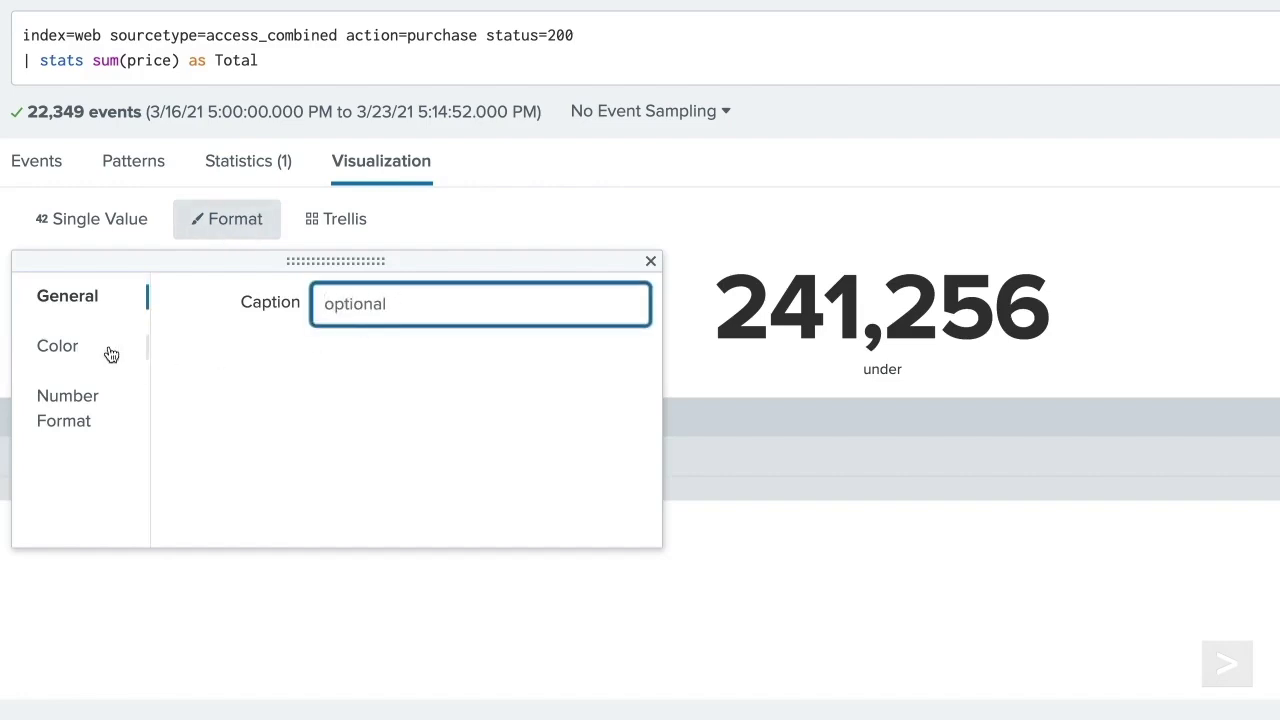
- Turn on colour ranges for the single value, then turn them back off
left_click(109, 350)
left_click(347, 317)
scroll(367, 325, "down", 3)
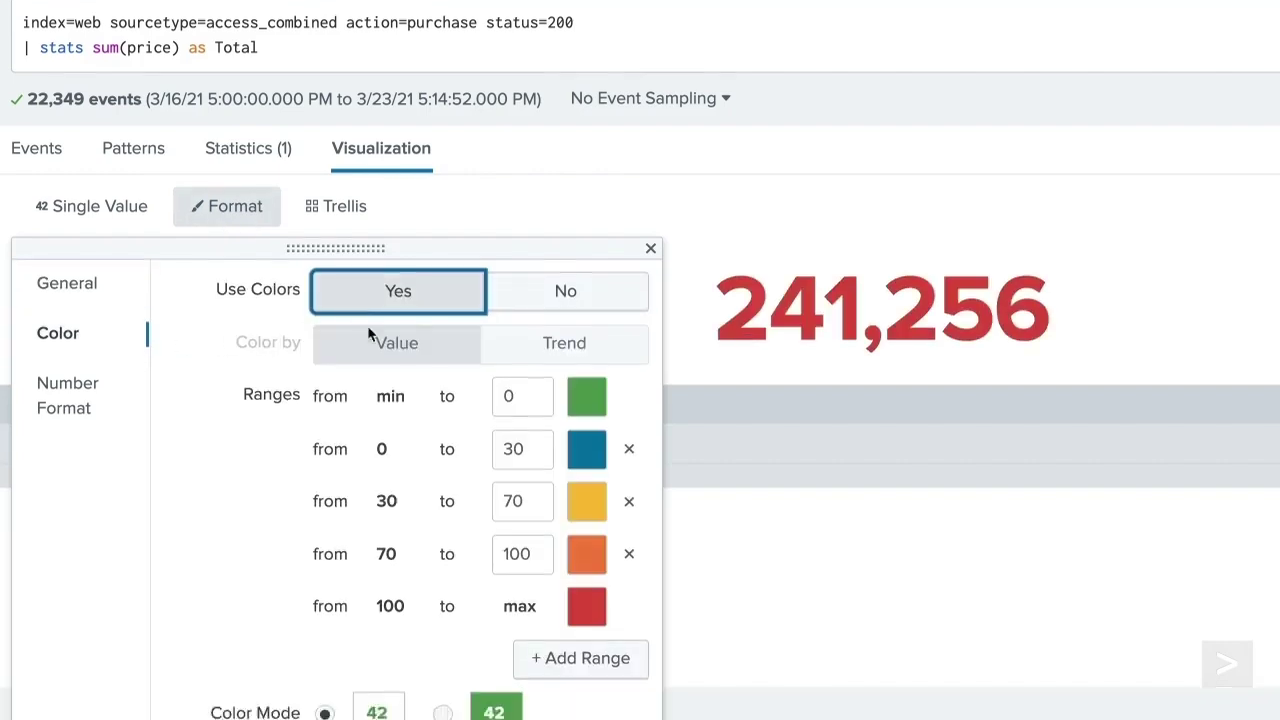
scroll(420, 450, "up", 3)
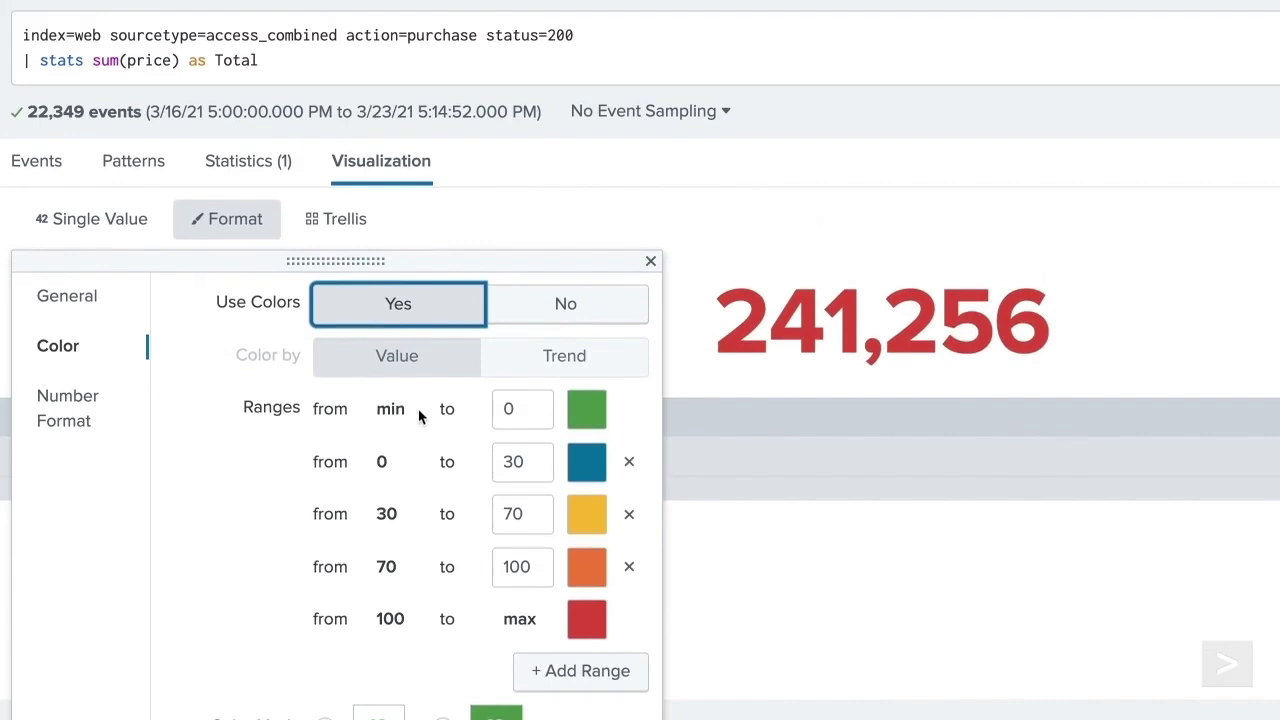
left_click(510, 306)
- Set Number Format precision to 0.00, and try an 'aft' unit before clearing it
left_click(105, 418)
left_click(476, 303)
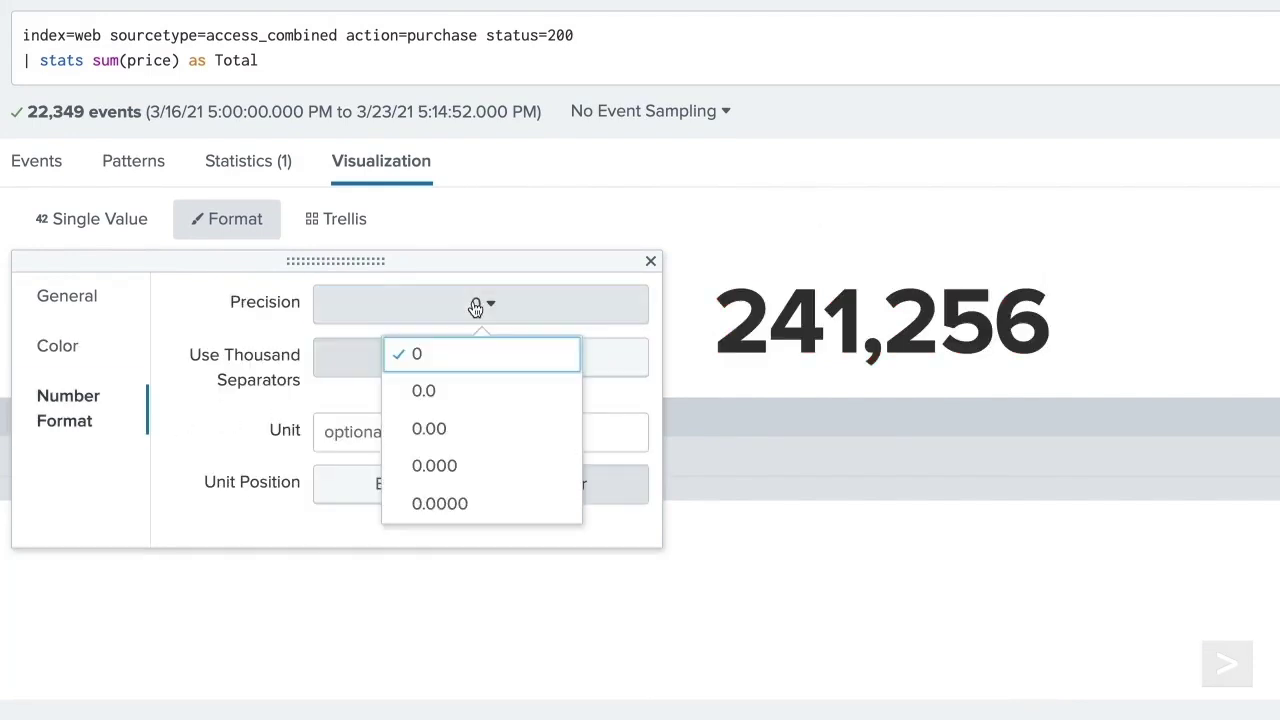
left_click(494, 434)
left_click(421, 432)
type("after")
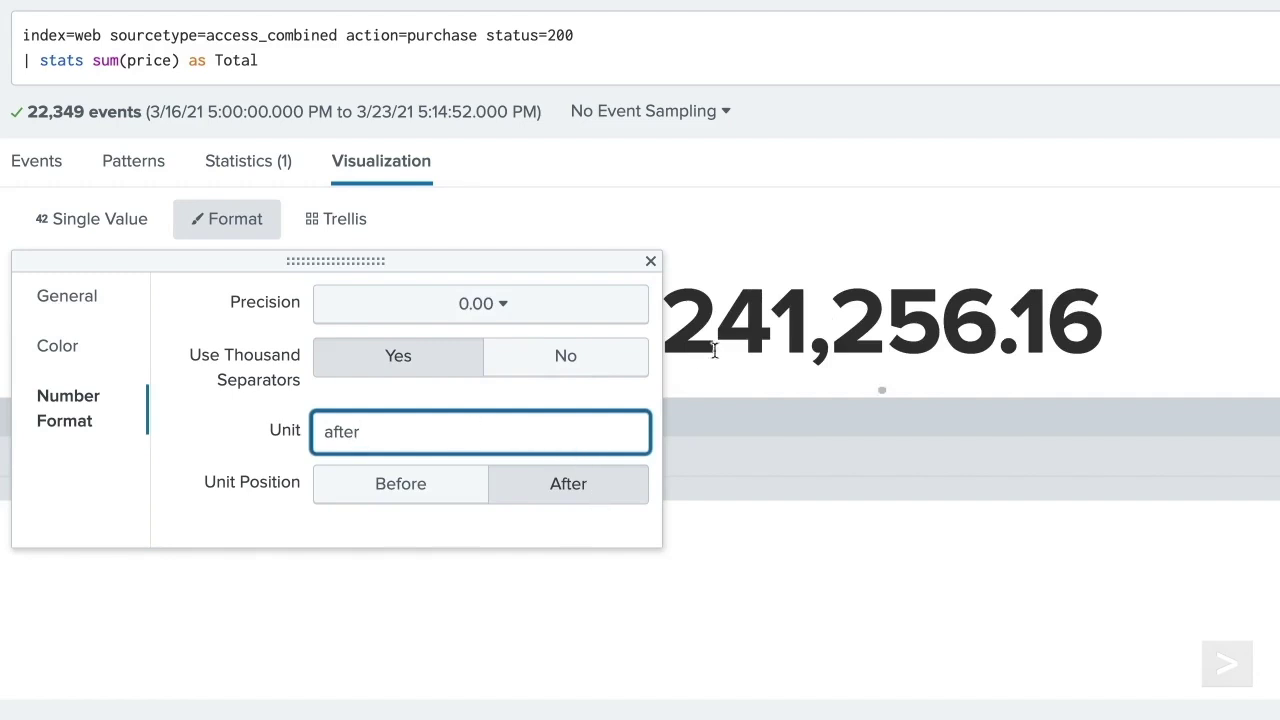
left_click(715, 212)
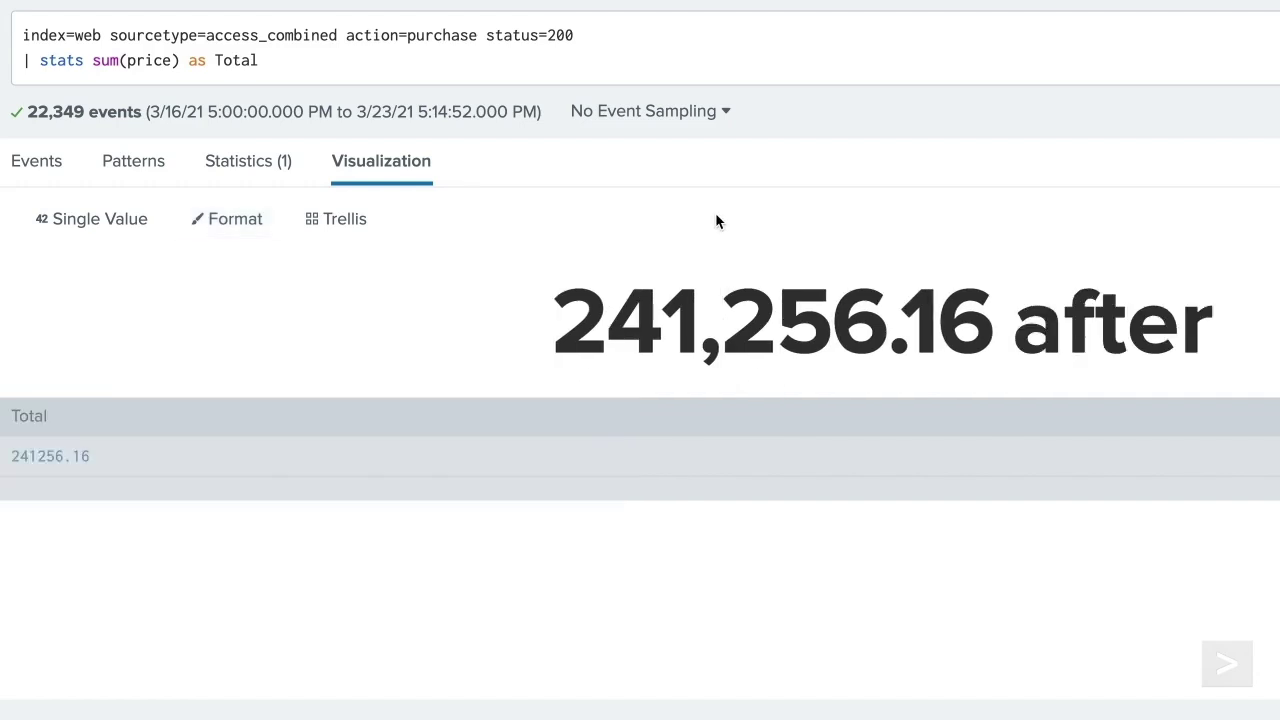
left_click(251, 217)
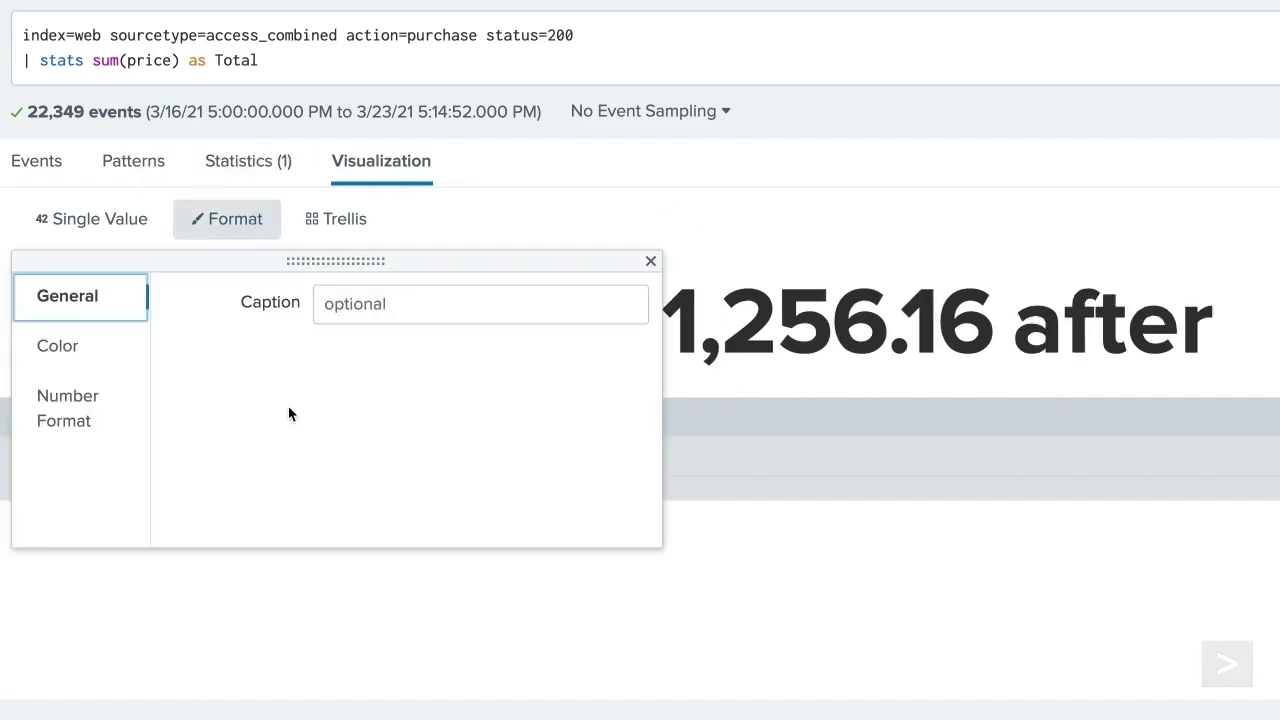
left_click(107, 430)
left_click(466, 428)
key("BackSpace")
key("BackSpace")
key("BackSpace")
key("BackSpace")
key("BackSpace")
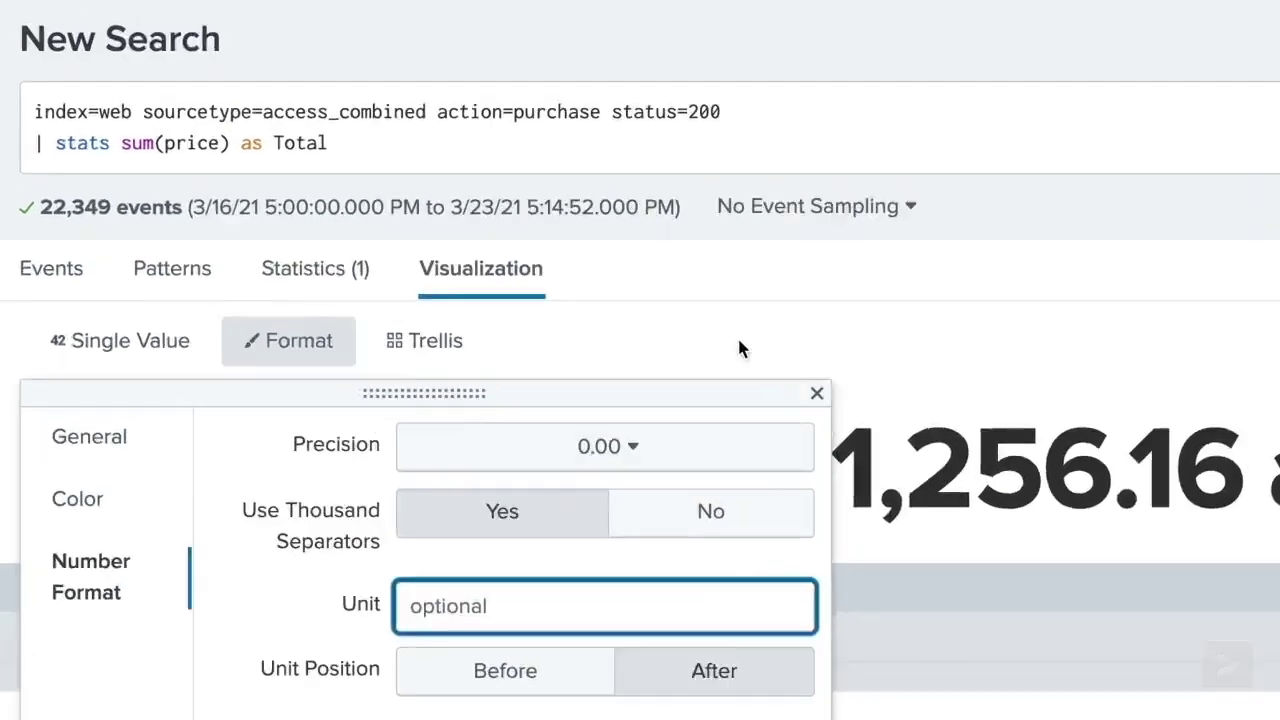
left_click(258, 60)
key("BackSpace")
key("BackSpace")
key("BackSpace")
key("BackSpace")
key("BackSpace")
key("BackSpace")
key("BackSpace")
key("BackSpace")
key("BackSpace")
key("BackSpace")
key("BackSpace")
key("BackSpace")
key("BackSpace")
key("BackSpace")
key("BackSpace")
key("BackSpace")
key("BackSpace")
key("BackSpace")
key("BackSpace")
key("BackSpace")
key("BackSpace")
- Change the search to | timechart sum(price), run it, and set Show Sparkline to No
type("timechart sum(price)")
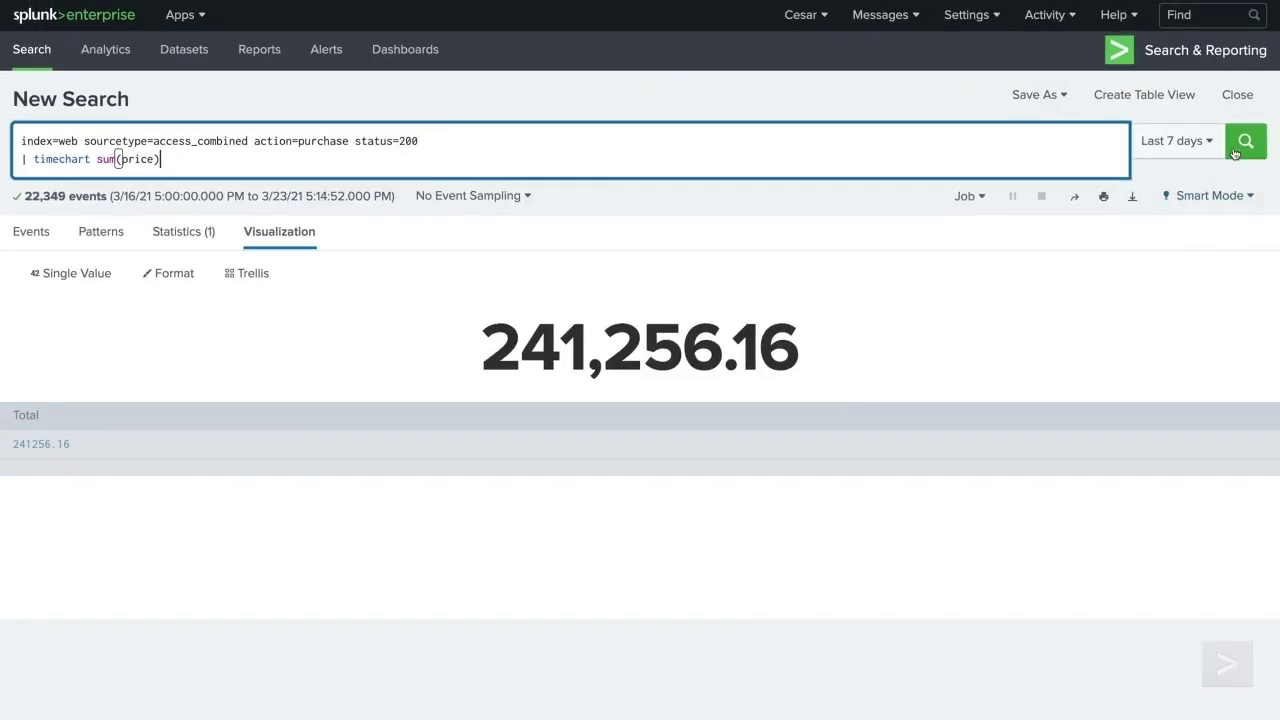
left_click(1243, 143)
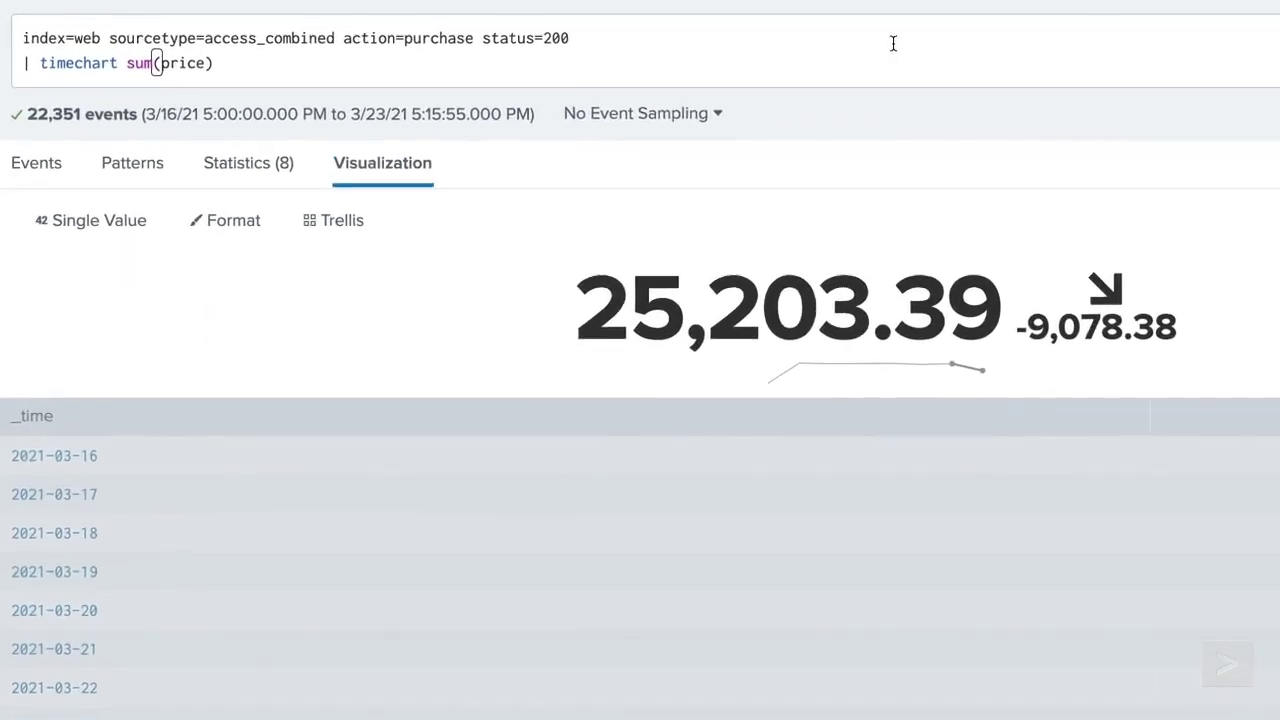
left_click(176, 279)
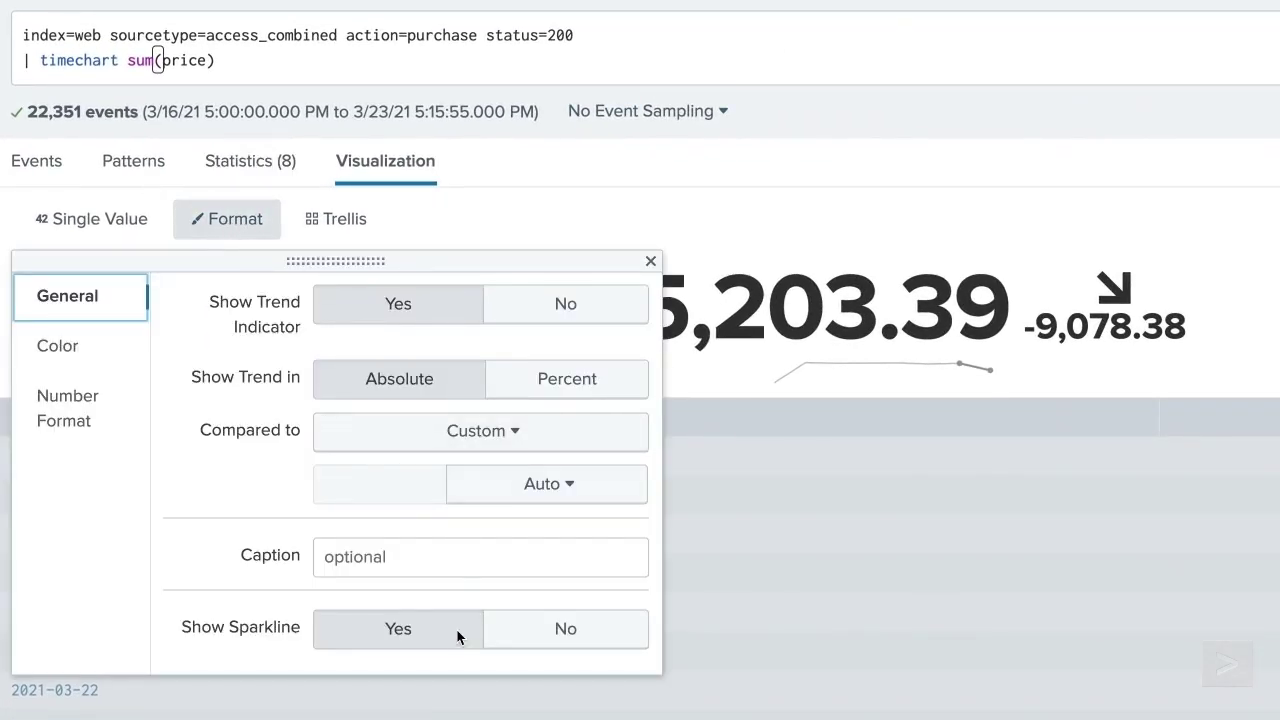
left_click(522, 634)
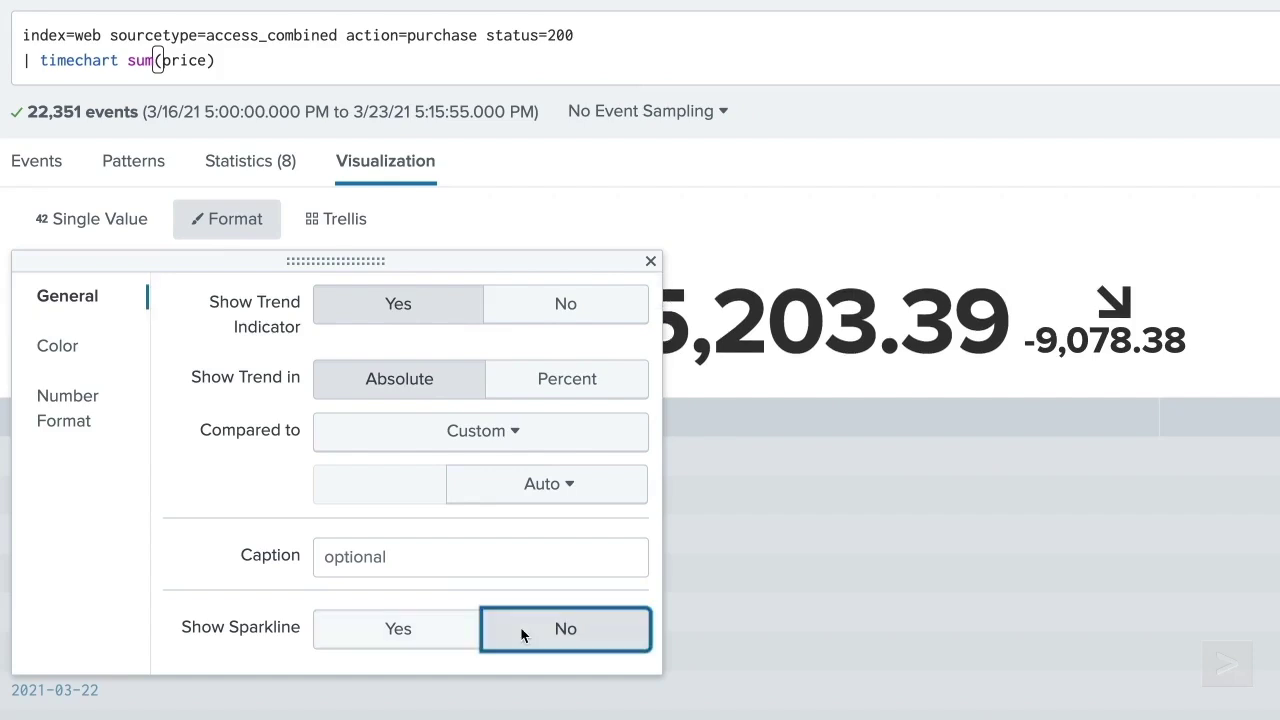
left_click(650, 263)
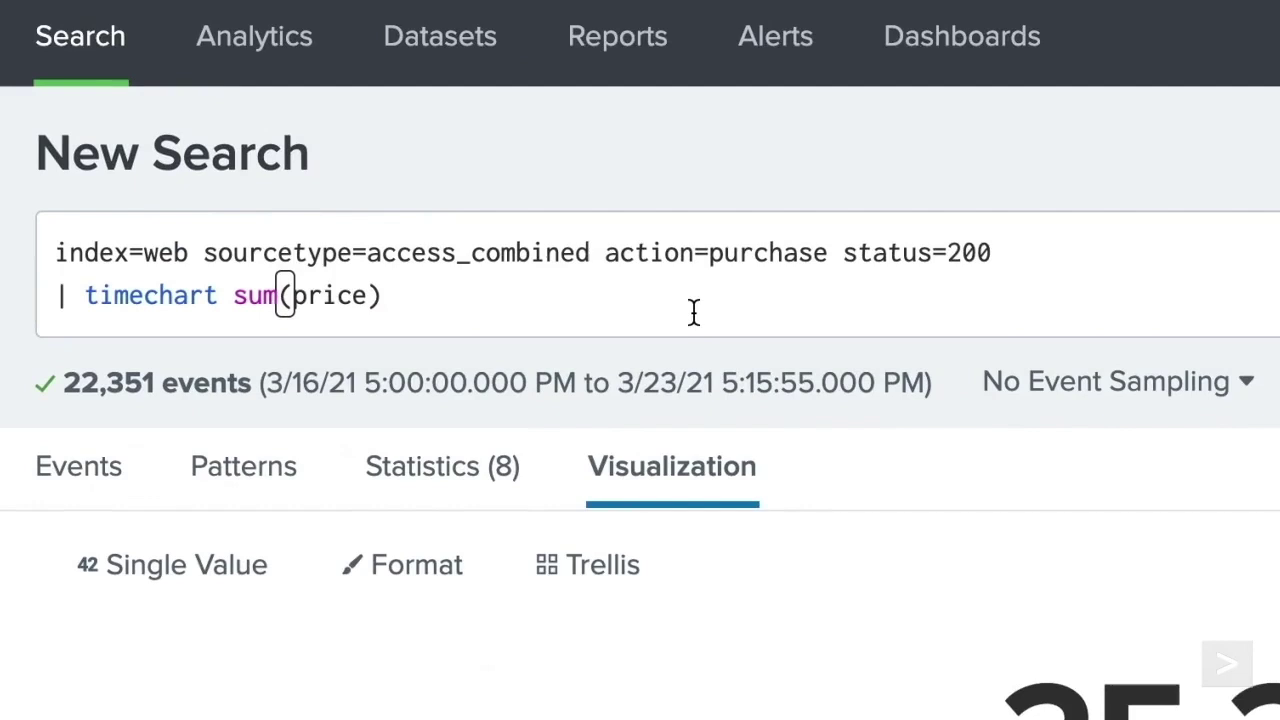
- Append 'by product_name' to the timechart, run it, and turn on Trellis Layout
left_click(399, 70)
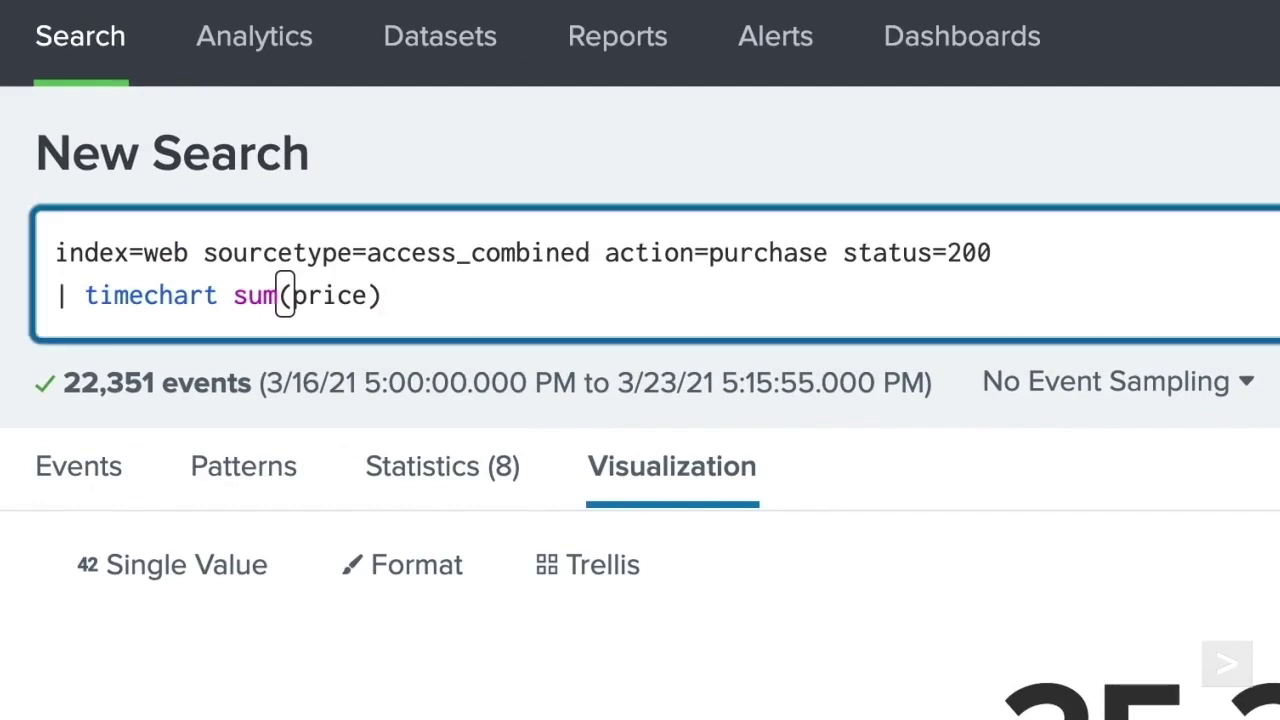
type("by product_name")
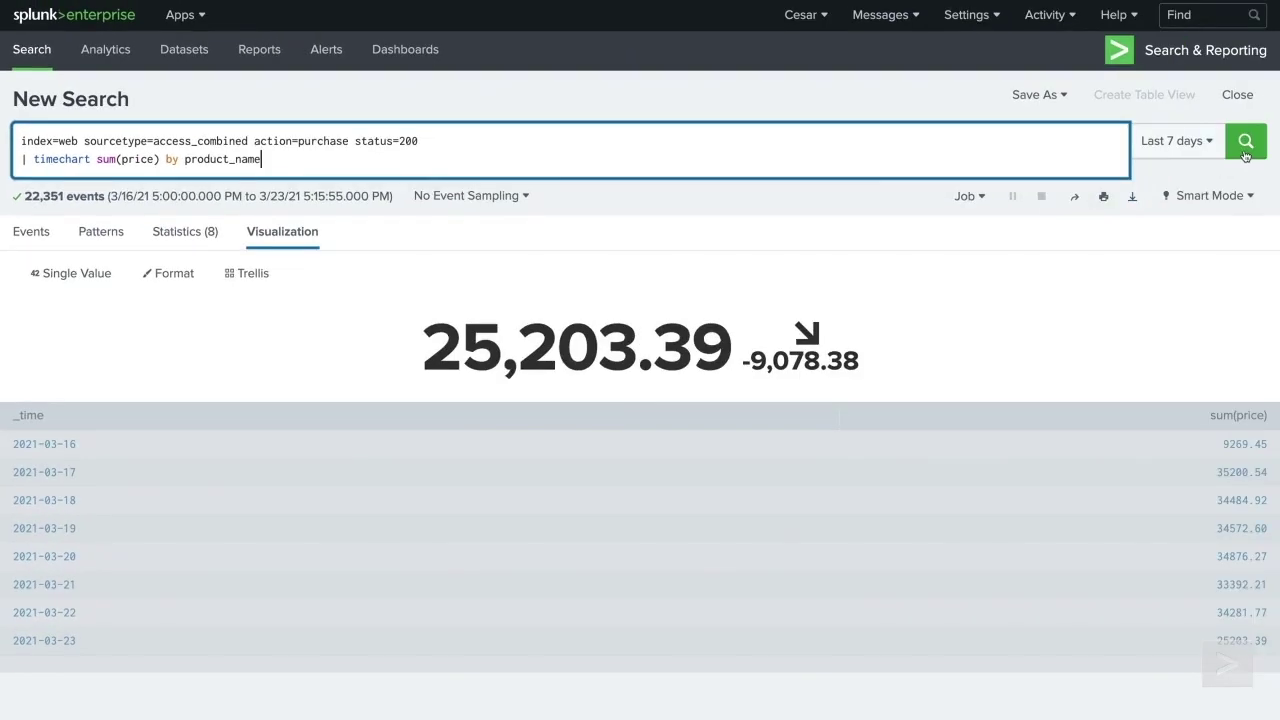
left_click(1245, 141)
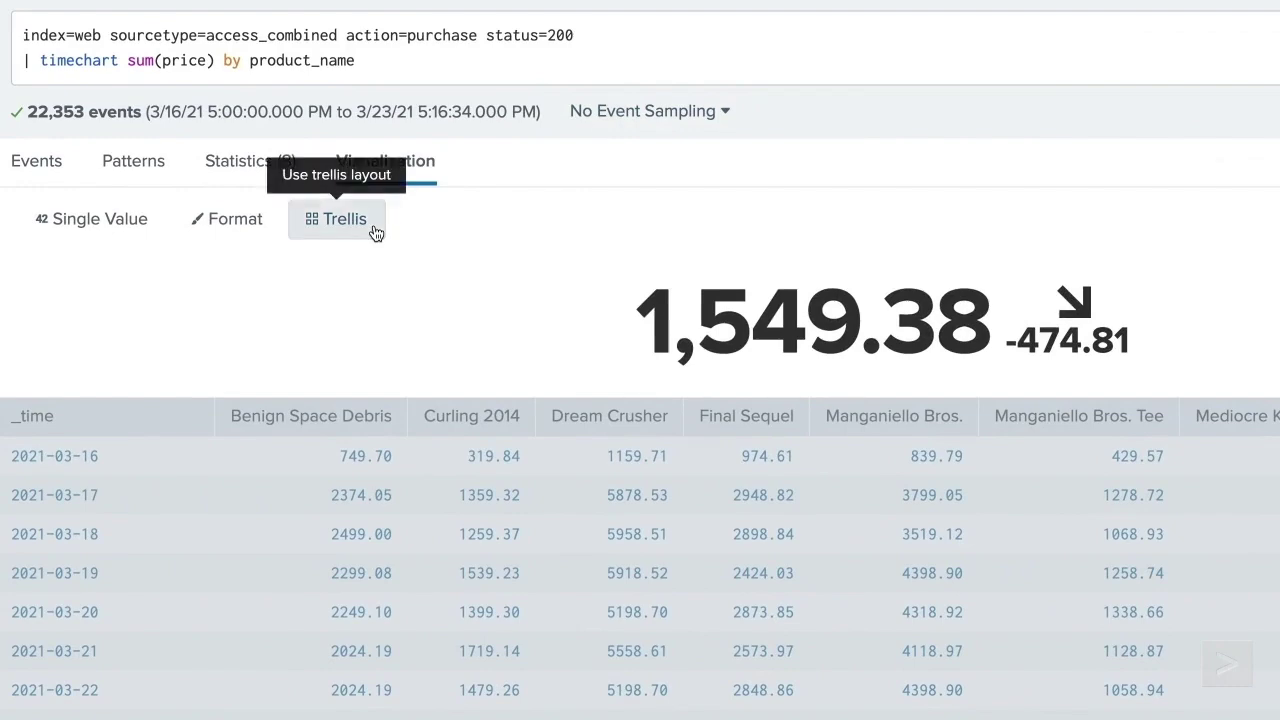
left_click(376, 233)
left_click(294, 304)
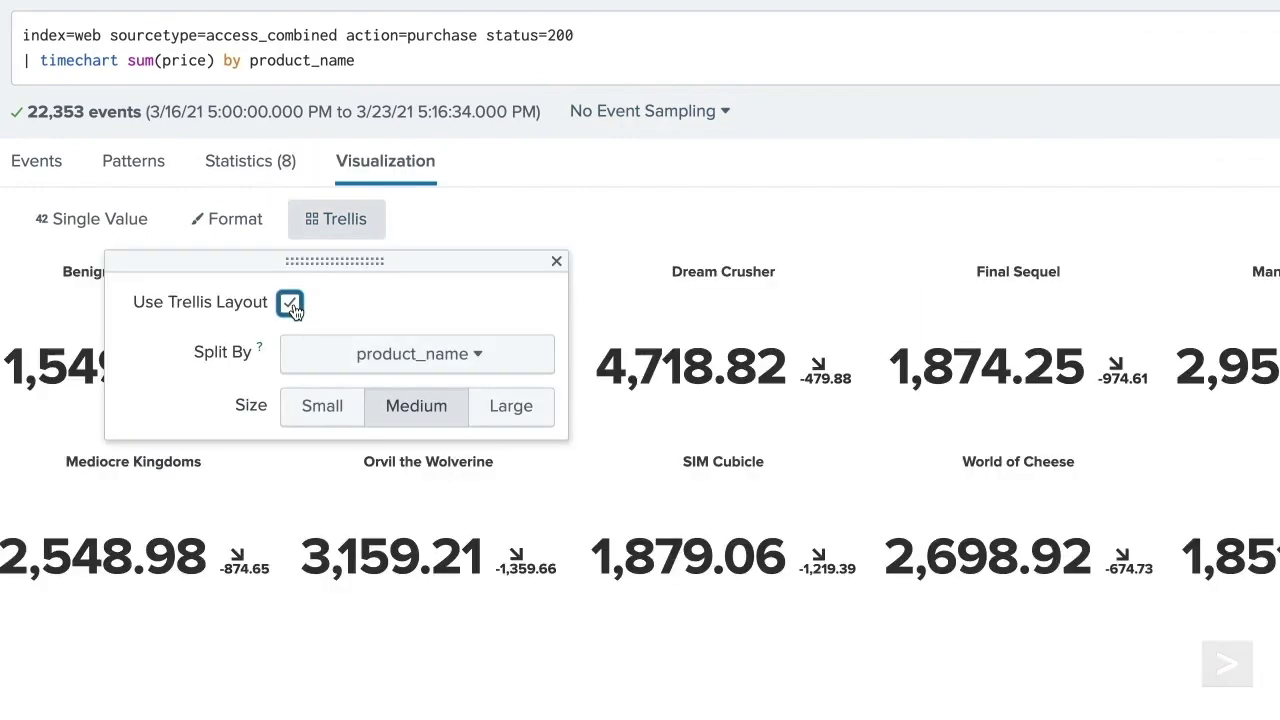
left_click(556, 261)
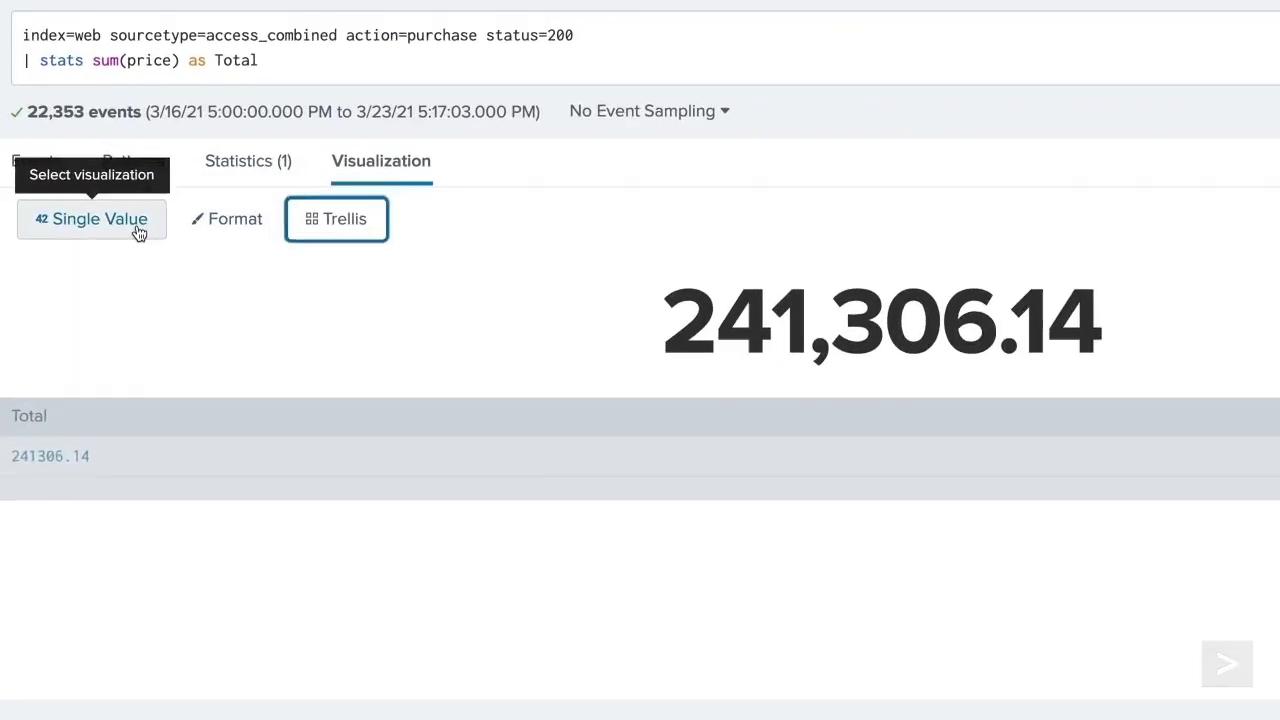
- Preview the total as radial and filler gauges, then settle on a marker gauge
left_click(100, 277)
left_click(350, 380)
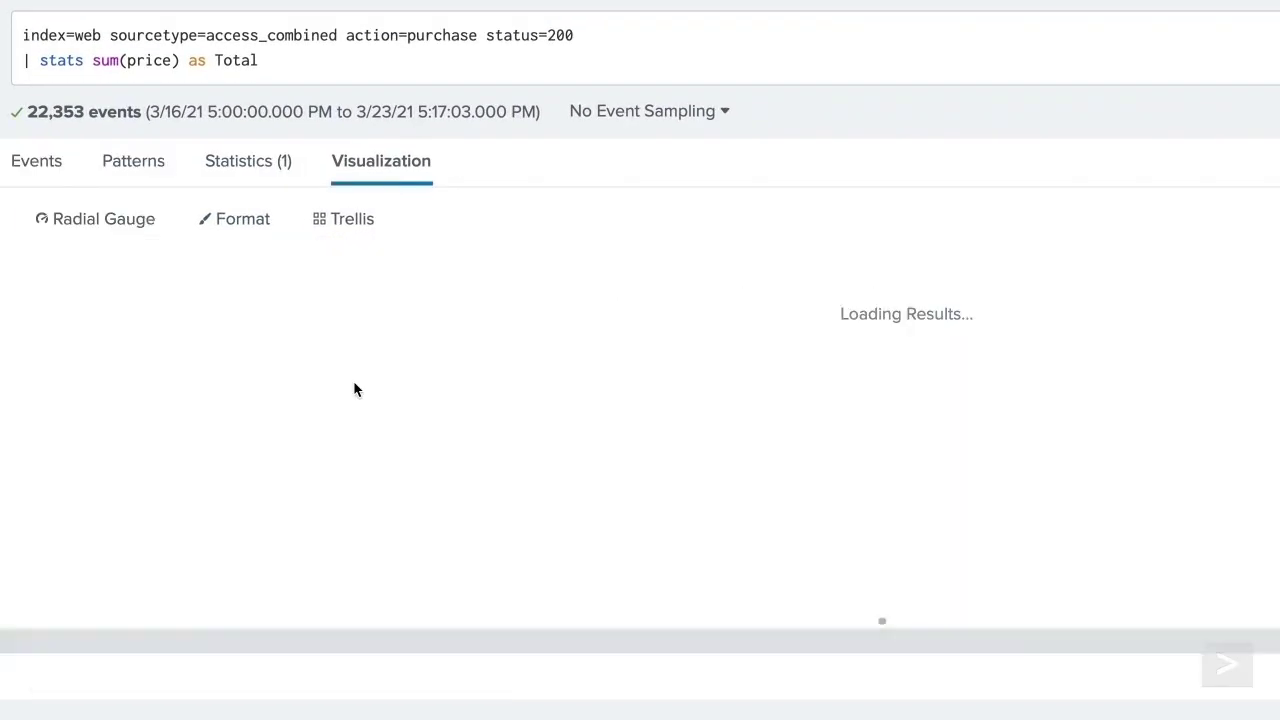
left_click(98, 218)
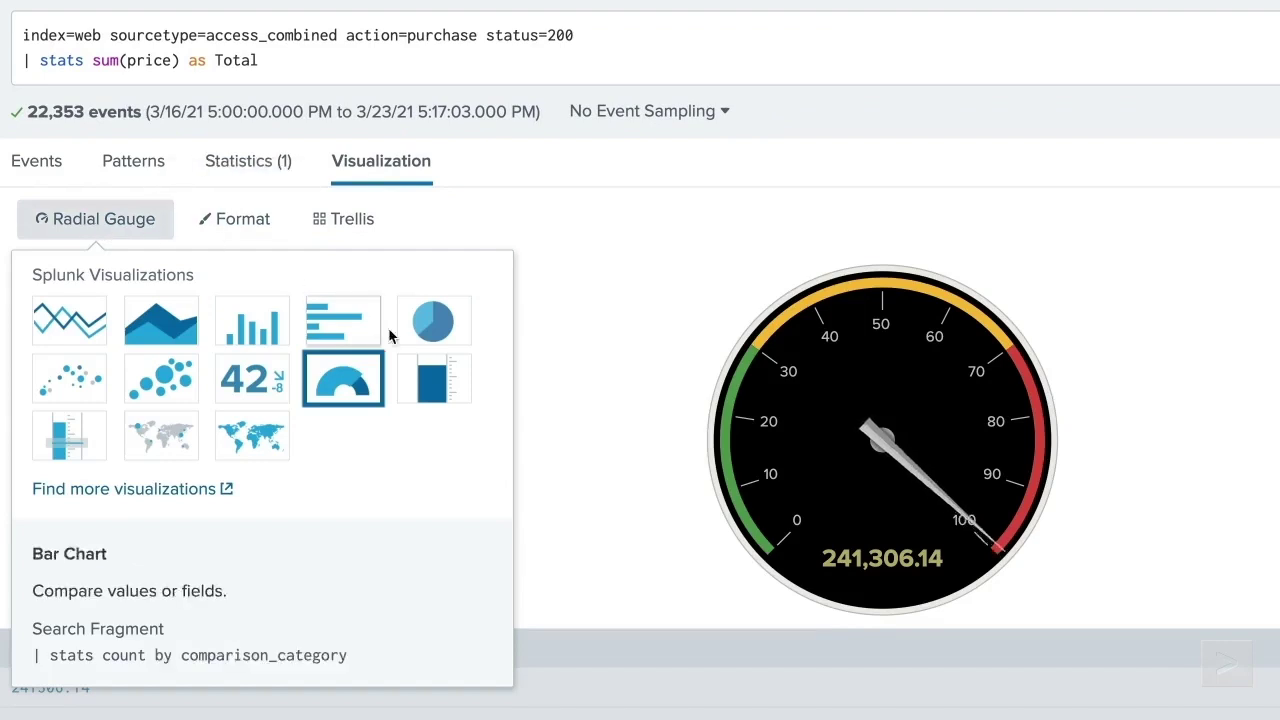
left_click(421, 386)
left_click(100, 220)
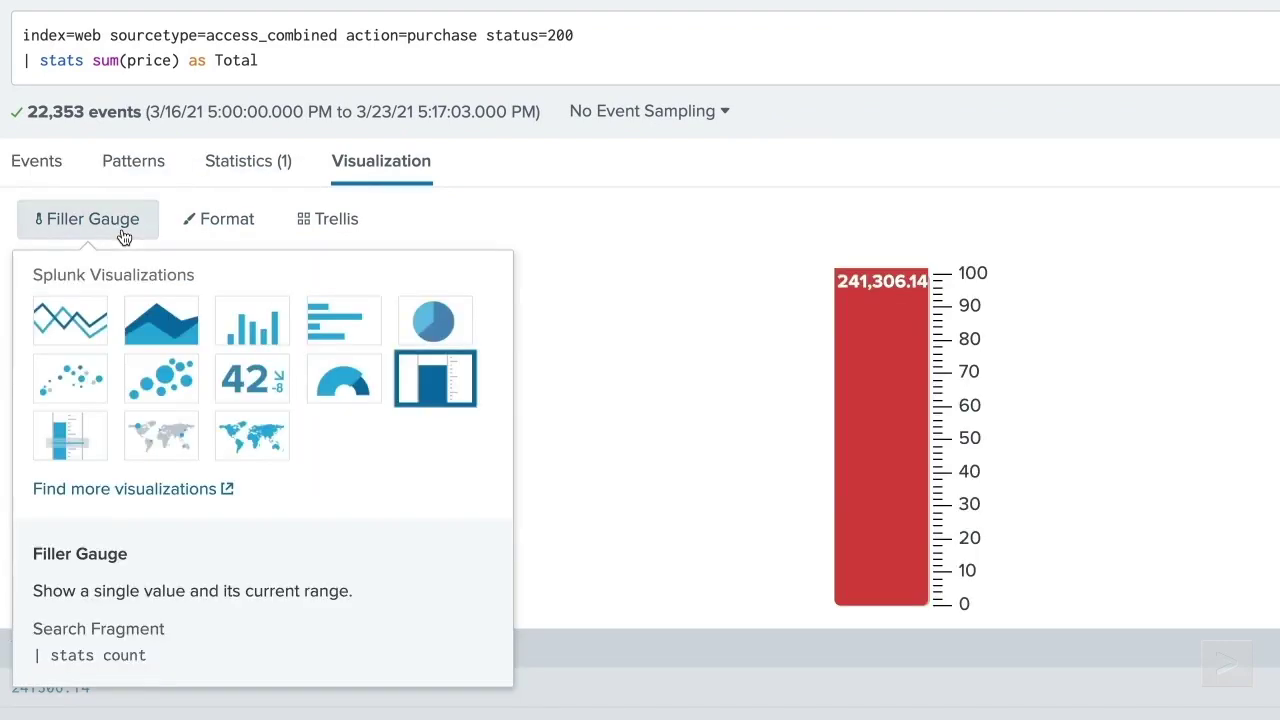
left_click(66, 438)
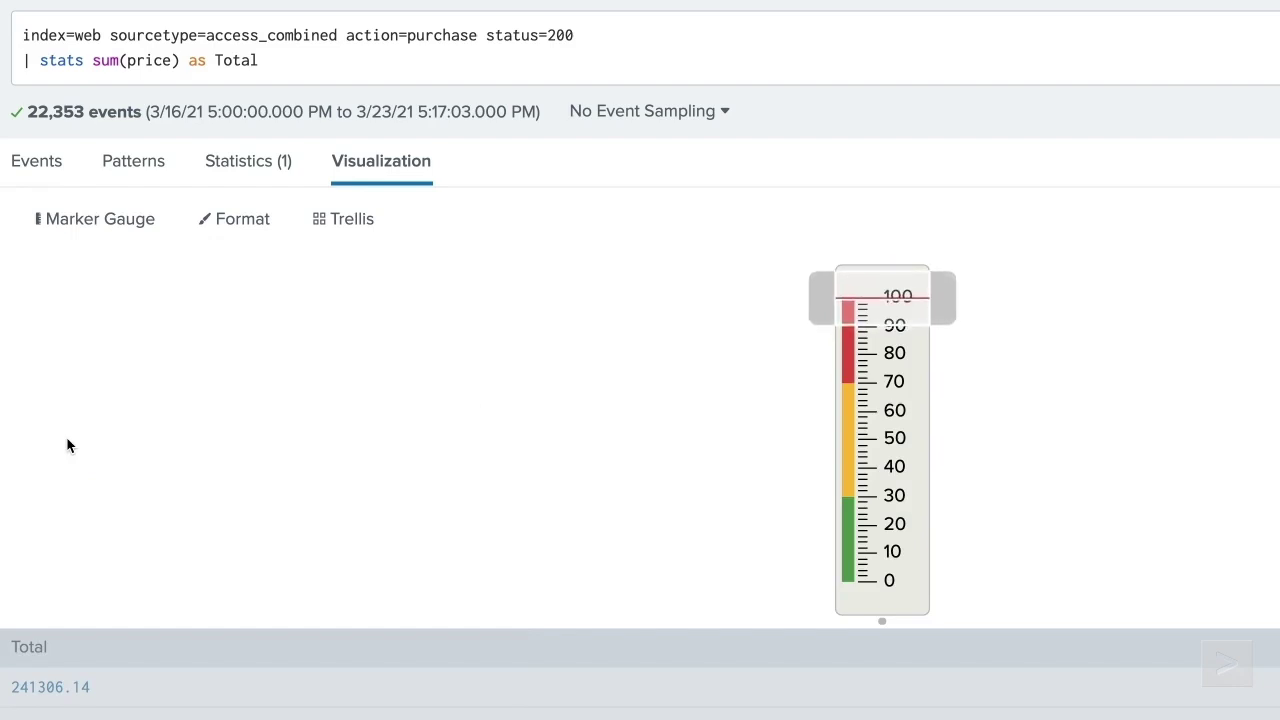
- Set manual gauge colour ranges with upper limits 300000 and 200000
left_click(248, 224)
left_click(123, 375)
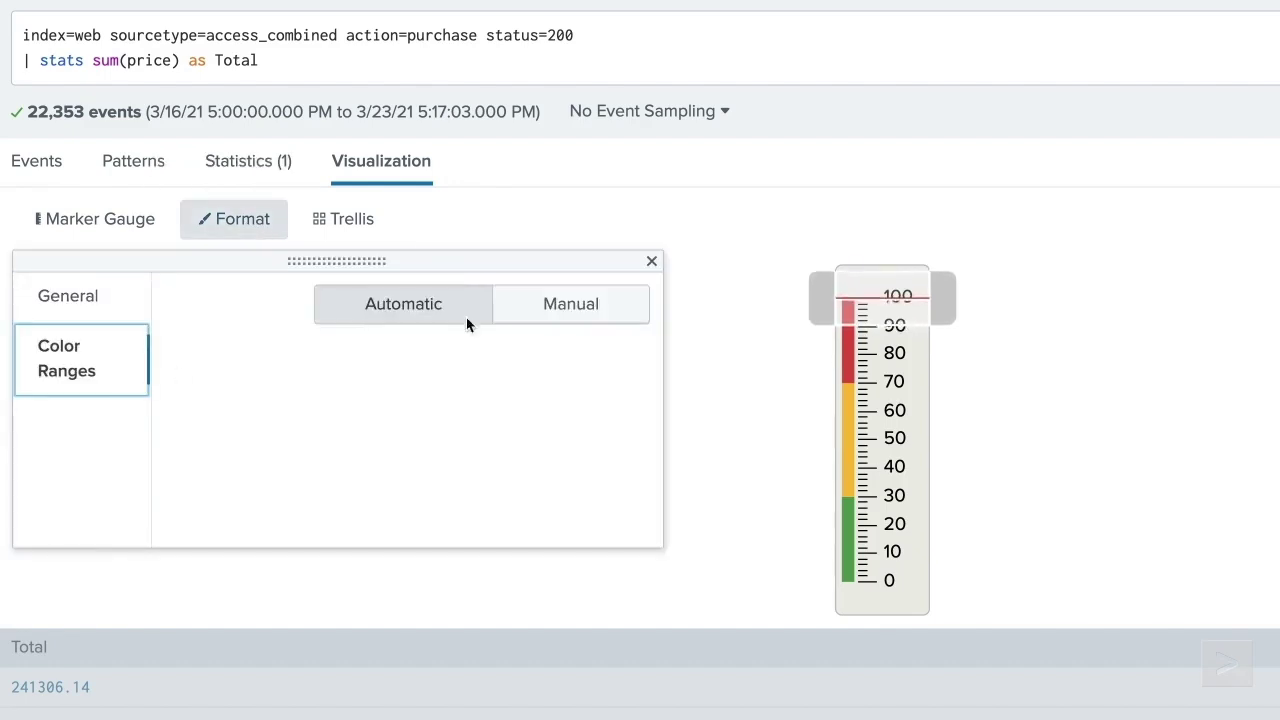
left_click(570, 305)
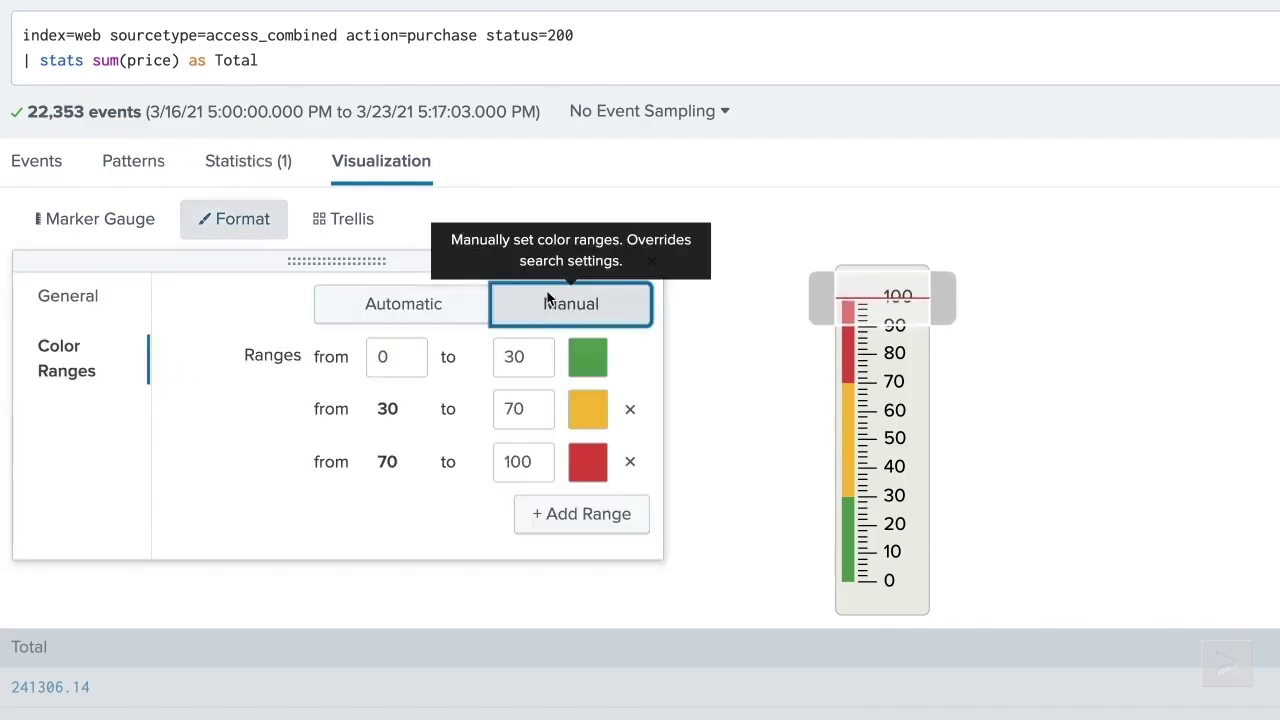
double_click(546, 465)
type("300000")
double_click(530, 403)
key("BackSpace")
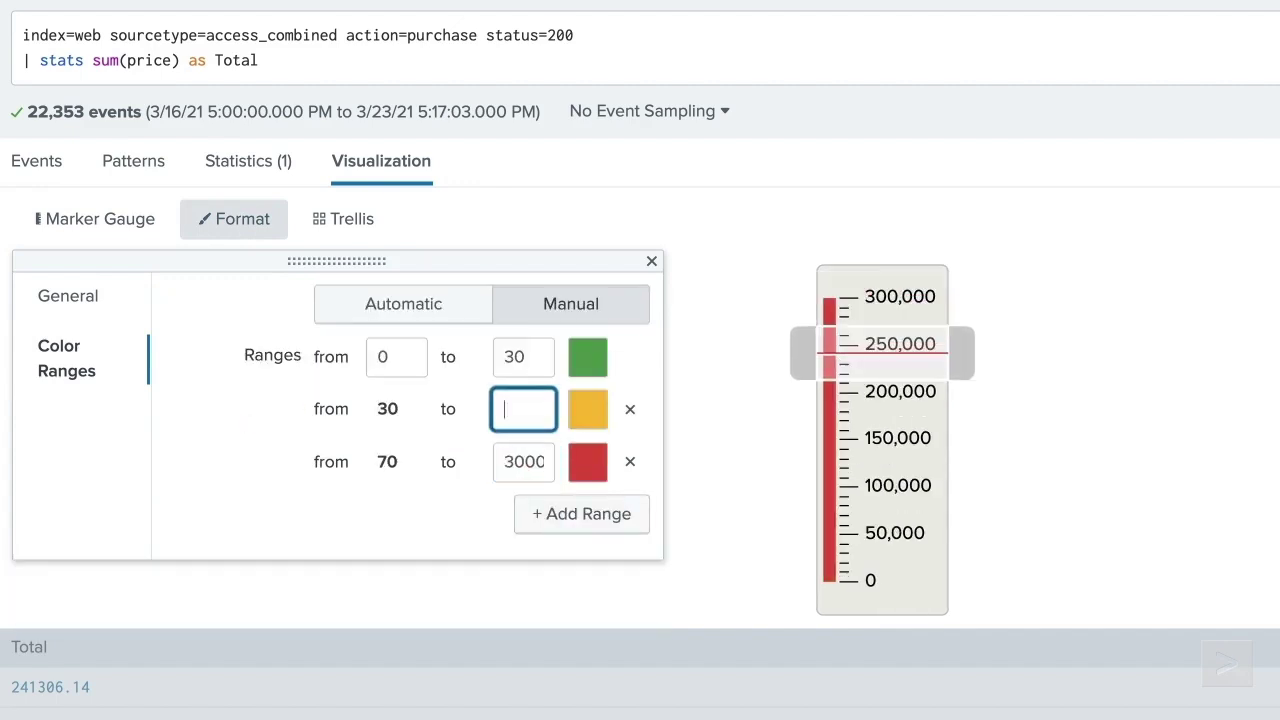
type("200000")
left_click(525, 357)
type("0000")
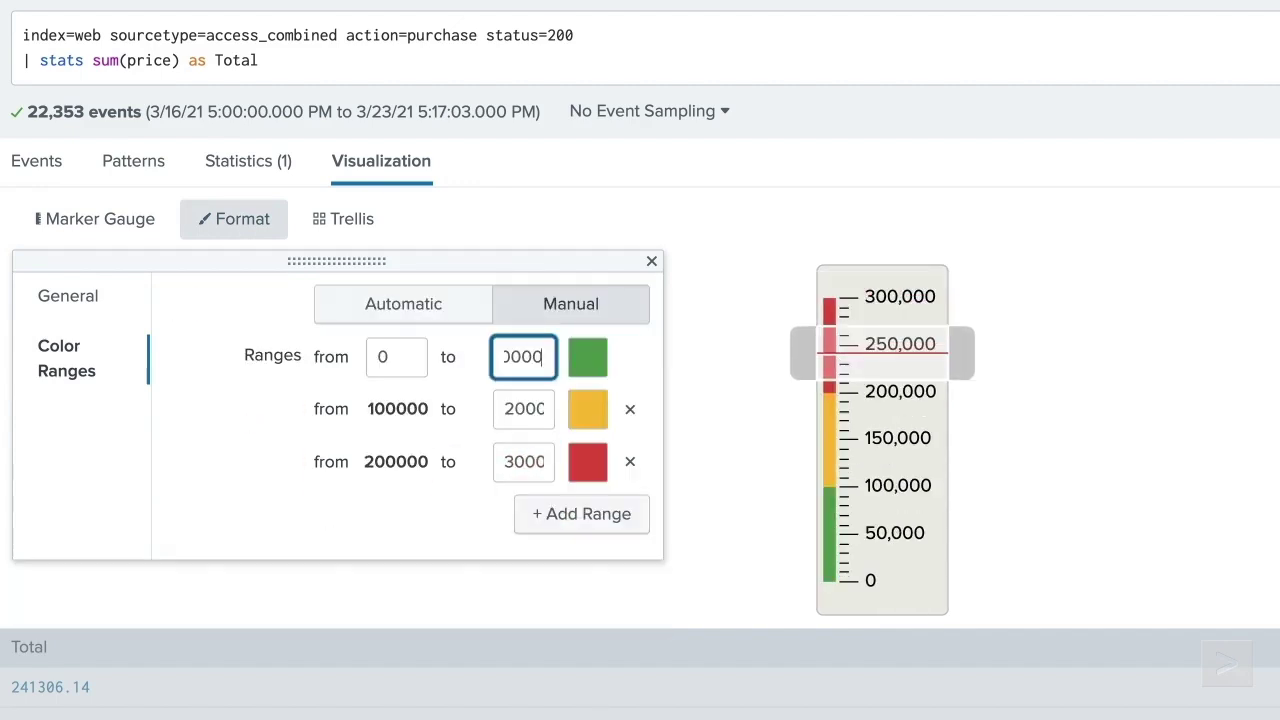
left_click(651, 260)
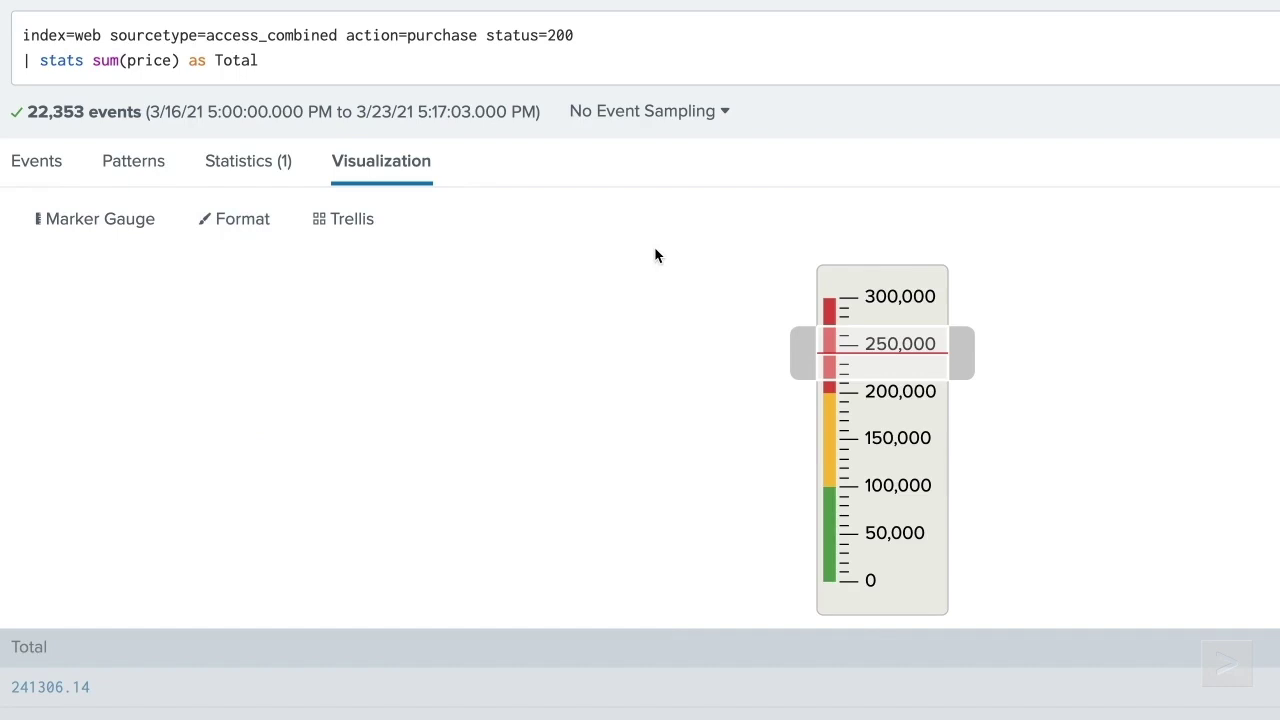
- Return the gauge's colour ranges to automatic
left_click(250, 217)
left_click(89, 362)
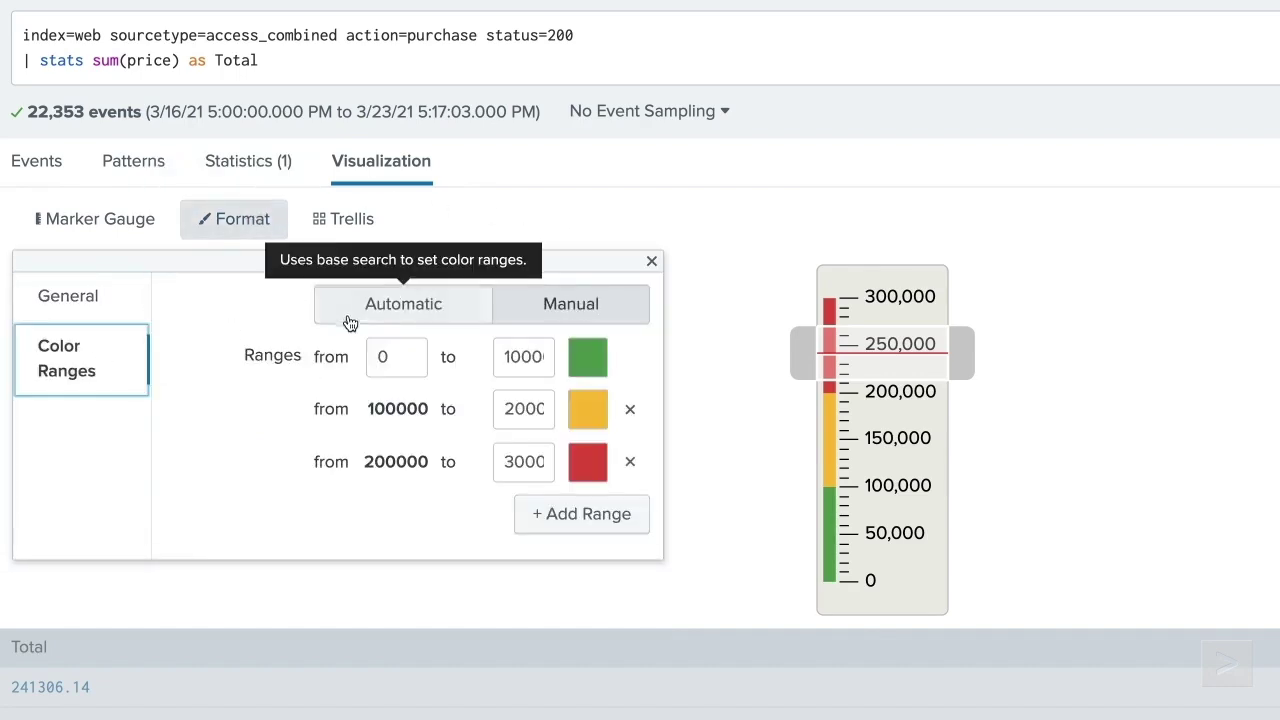
left_click(352, 318)
left_click(651, 260)
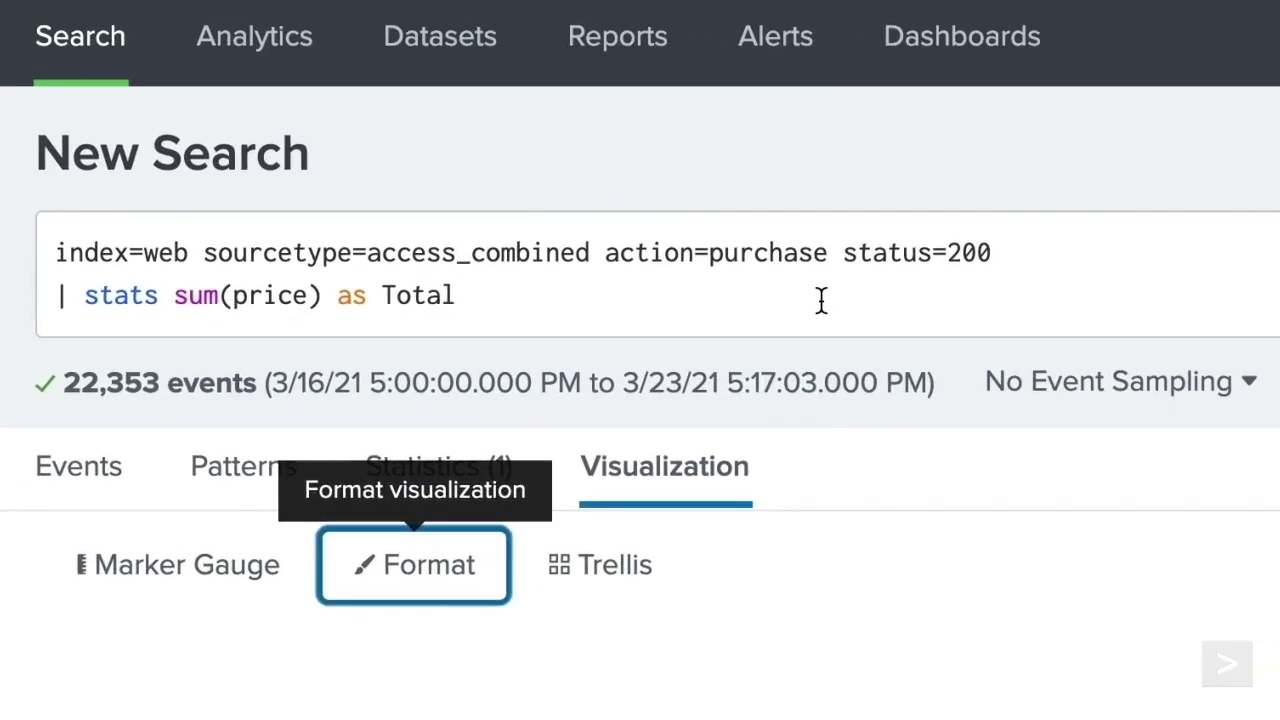
left_click(820, 297)
key("shift+Return")
type("| gauge Total 0 100000 200000 3000")
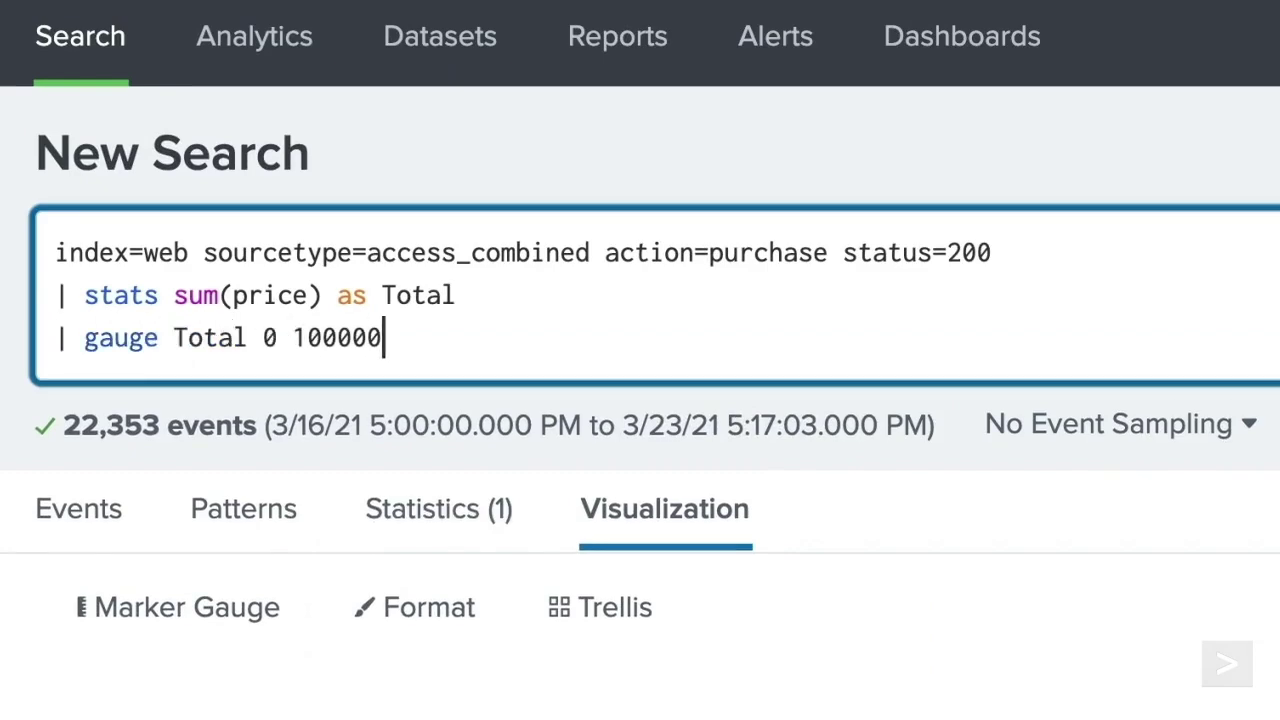
type("0")
left_click(1245, 145)
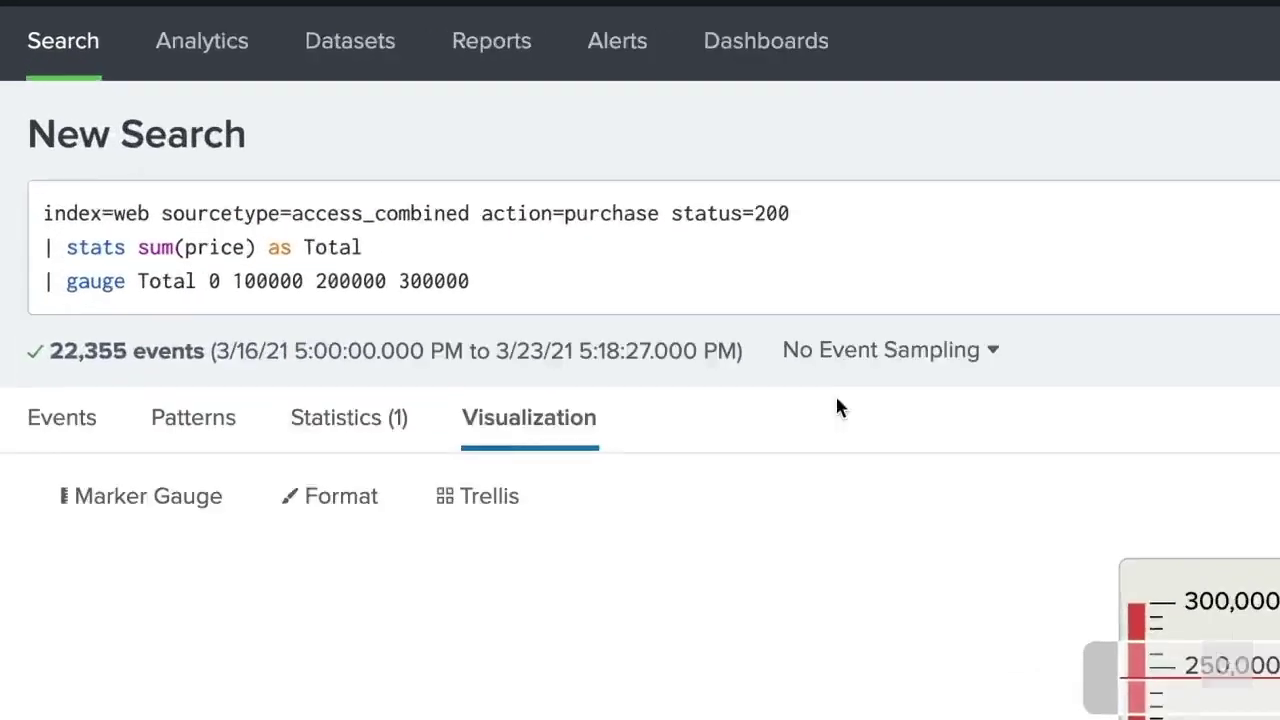
left_click(335, 181)
key("BackSpace")
key("BackSpace")
key("BackSpace")
key("BackSpace")
key("BackSpace")
key("BackSpace")
key("BackSpace")
key("BackSpace")
key("BackSpace")
key("BackSpace")
key("BackSpace")
key("BackSpace")
key("BackSpace")
key("BackSpace")
key("BackSpace")
key("BackSpace")
key("BackSpace")
key("BackSpace")
key("BackSpace")
key("BackSpace")
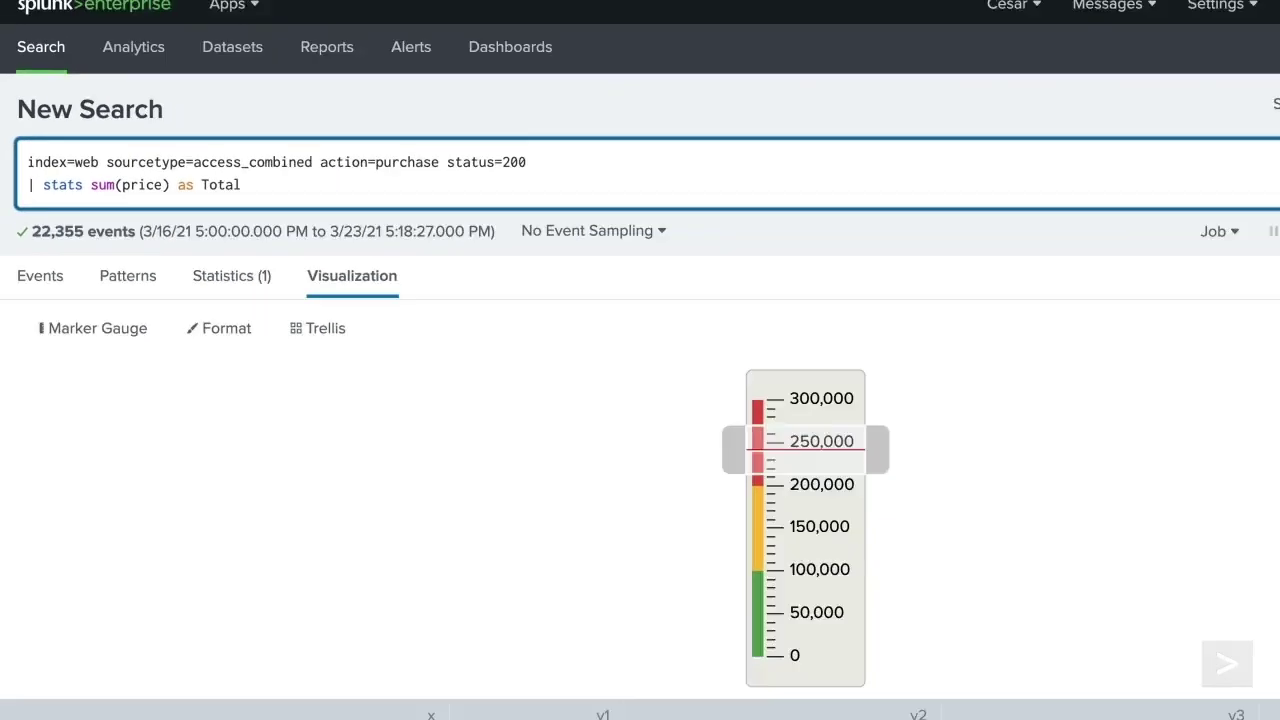
left_click(1245, 141)
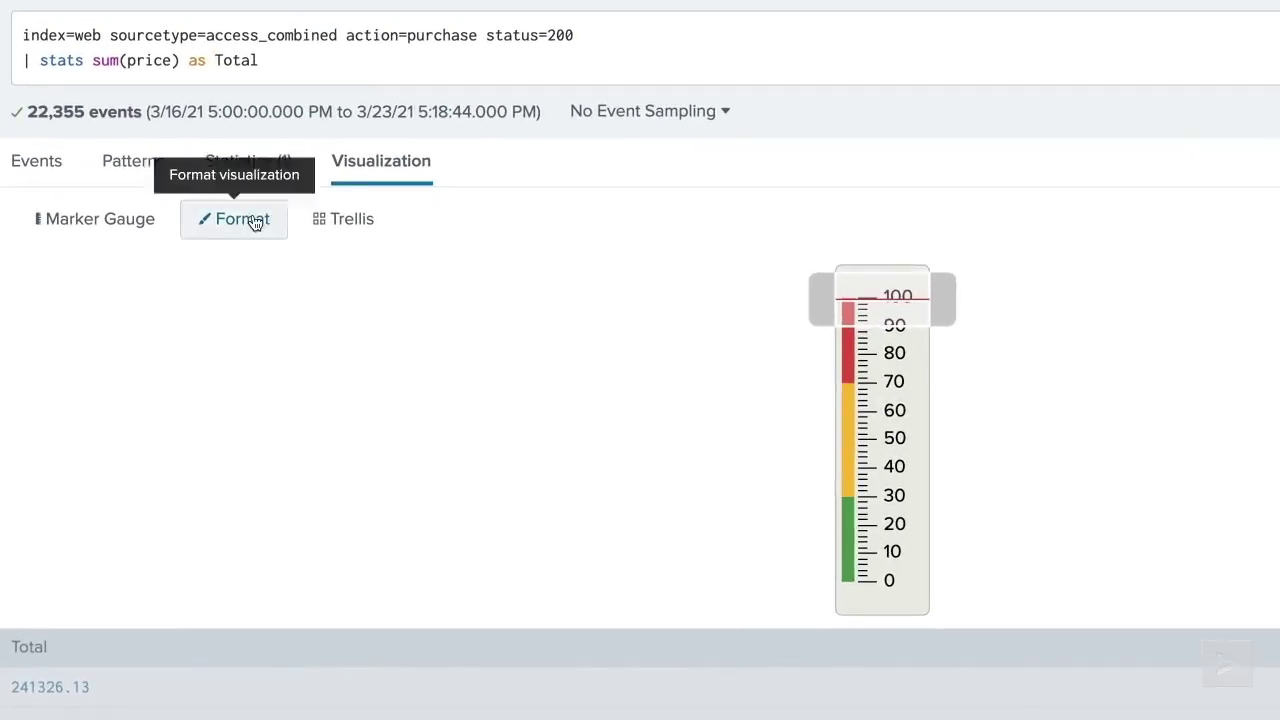
- Set manual gauge colour ranges with upper limits 100000, 200000 and 300000
left_click(186, 273)
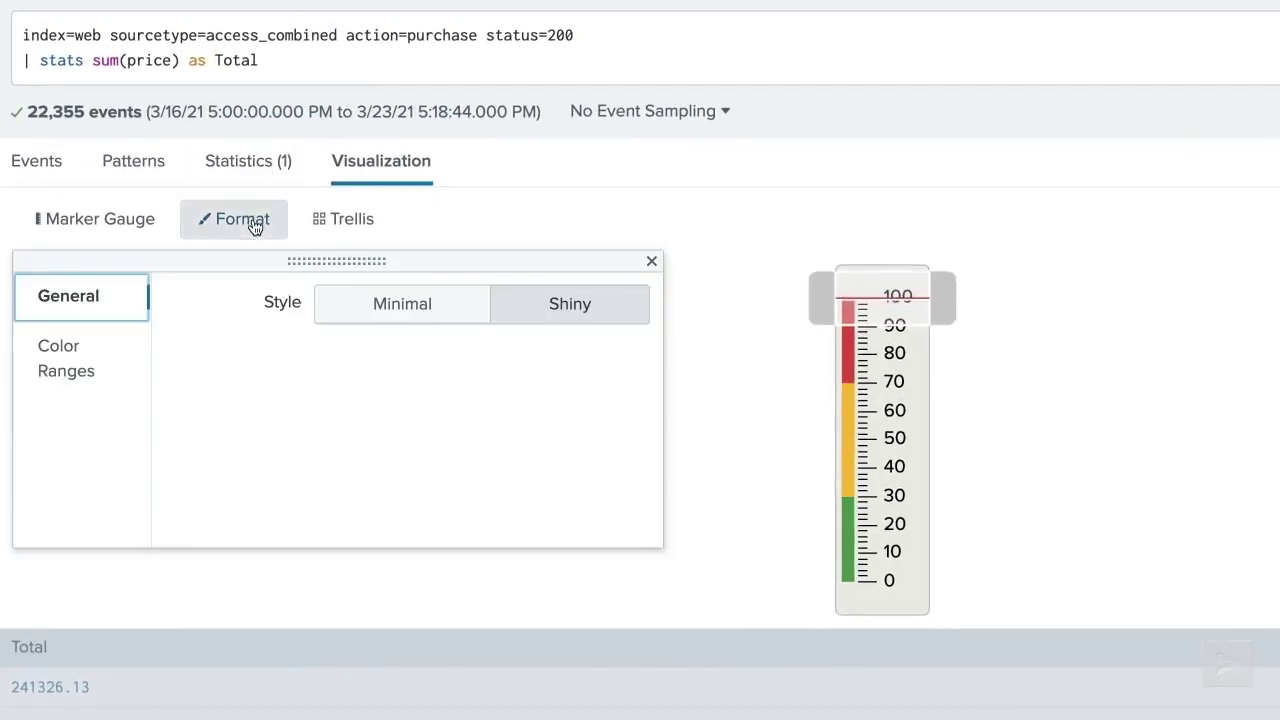
left_click(89, 382)
left_click(517, 303)
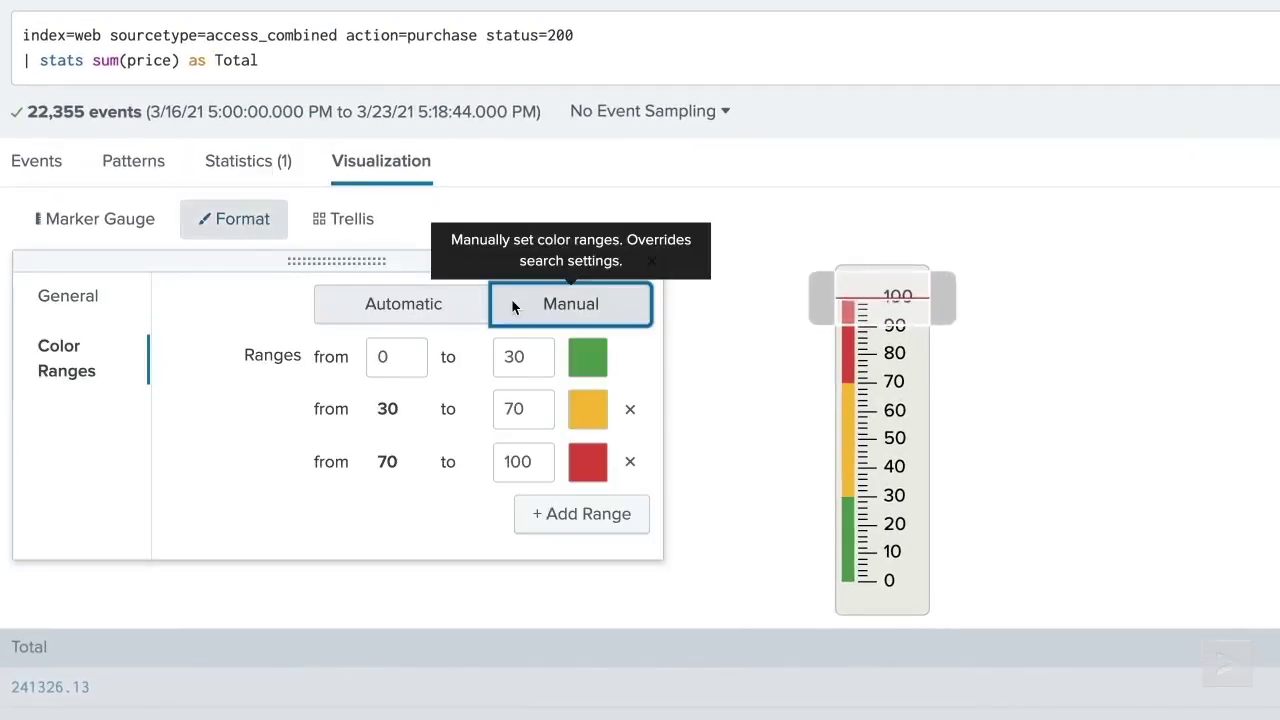
double_click(540, 472)
key("BackSpace")
type("300000")
double_click(531, 417)
key("BackSpace")
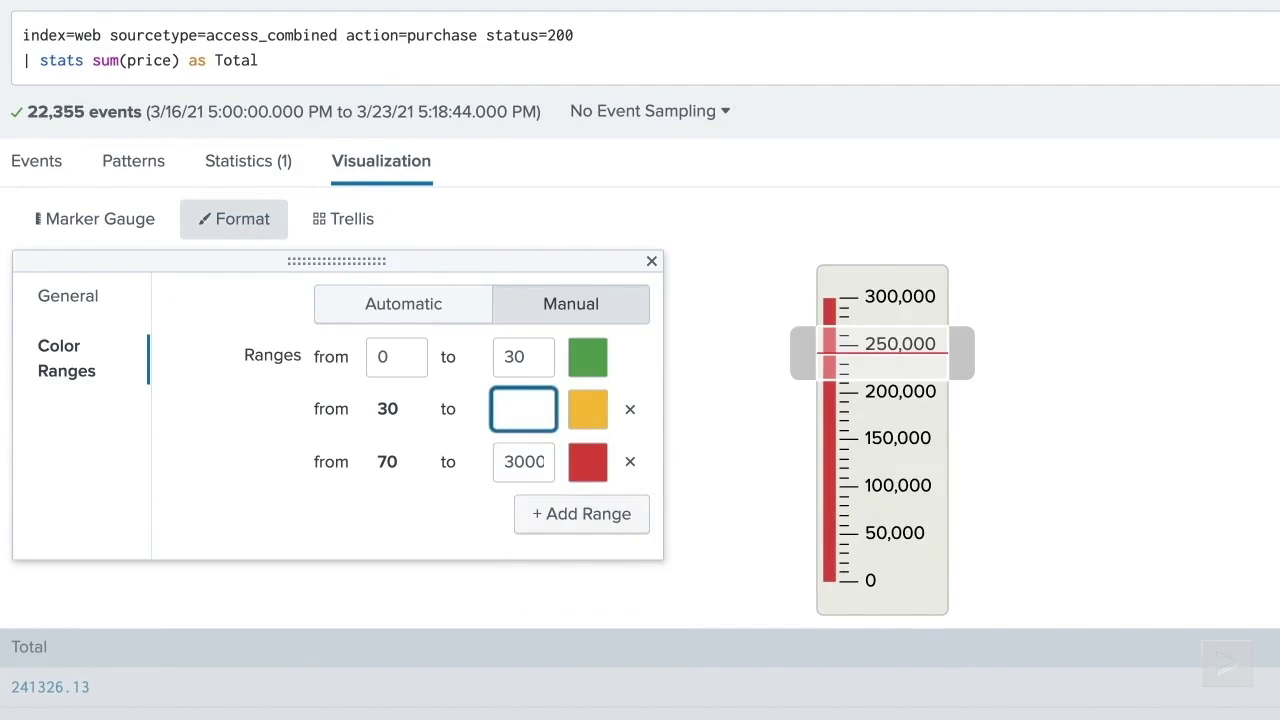
type("200000")
double_click(527, 354)
key("BackSpace")
type("100000")
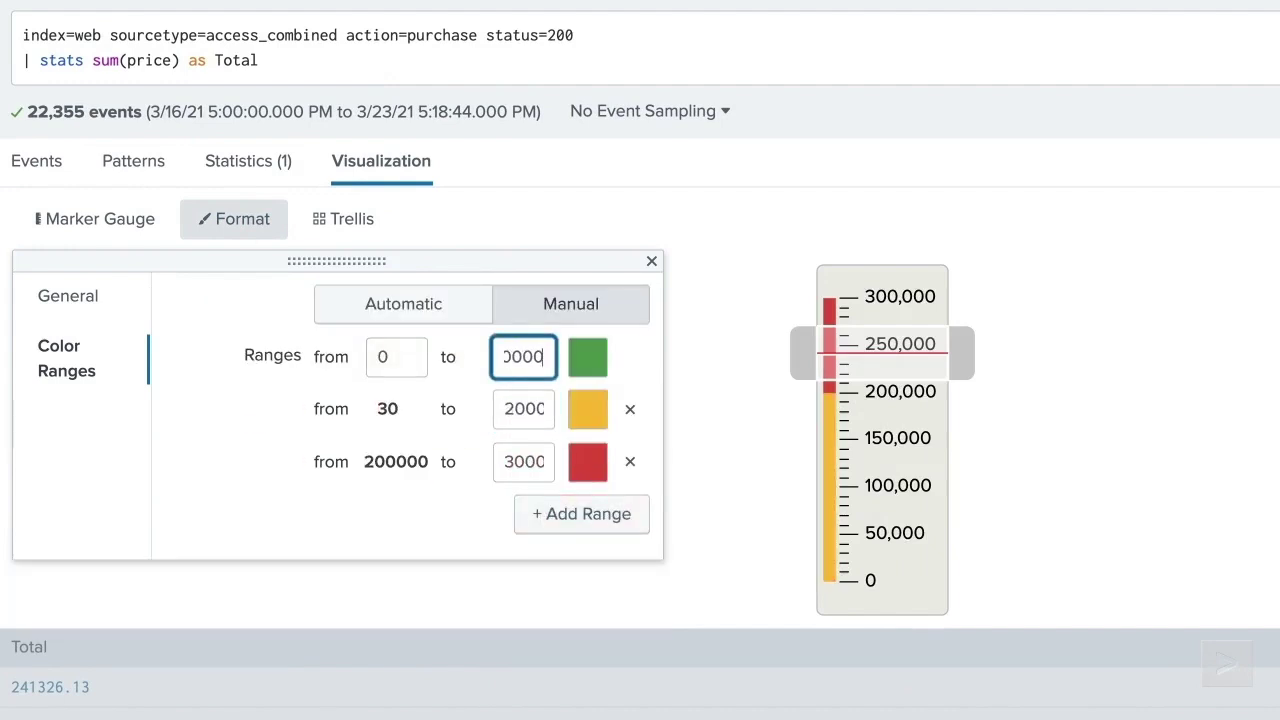
- Make the top range green and the lowest range red
left_click(597, 470)
left_click(491, 532)
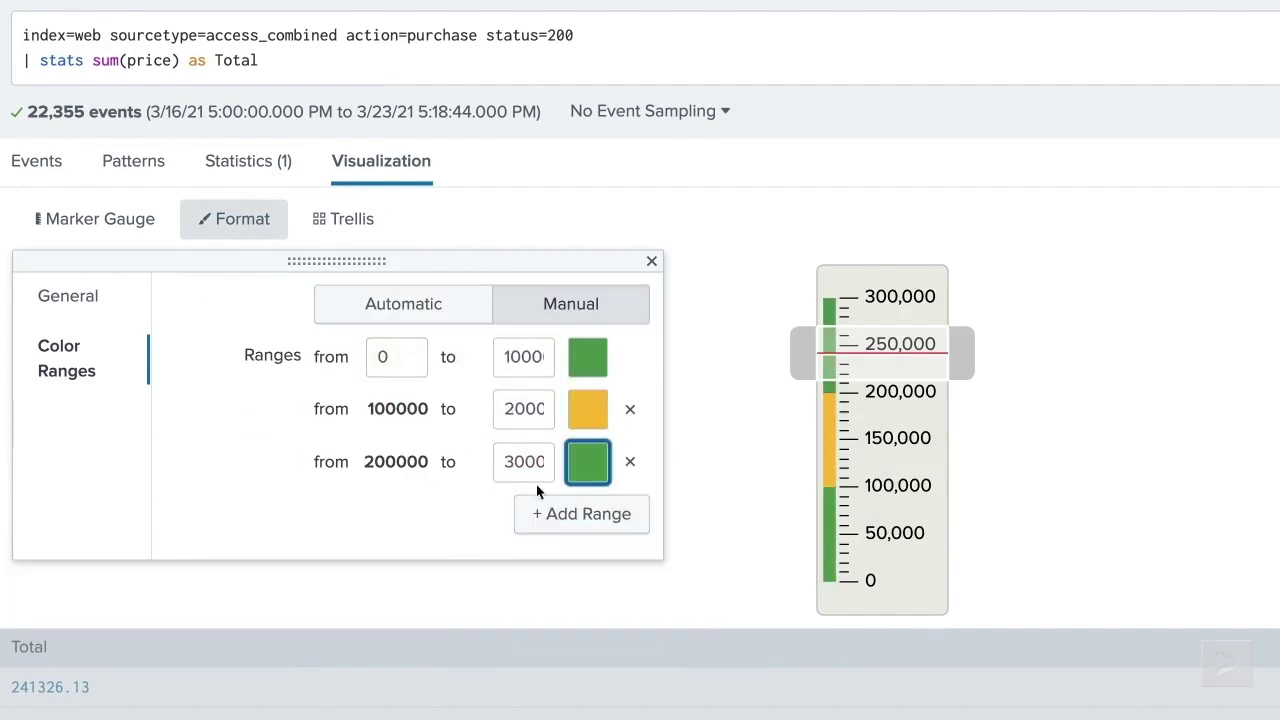
left_click(590, 360)
left_click(687, 425)
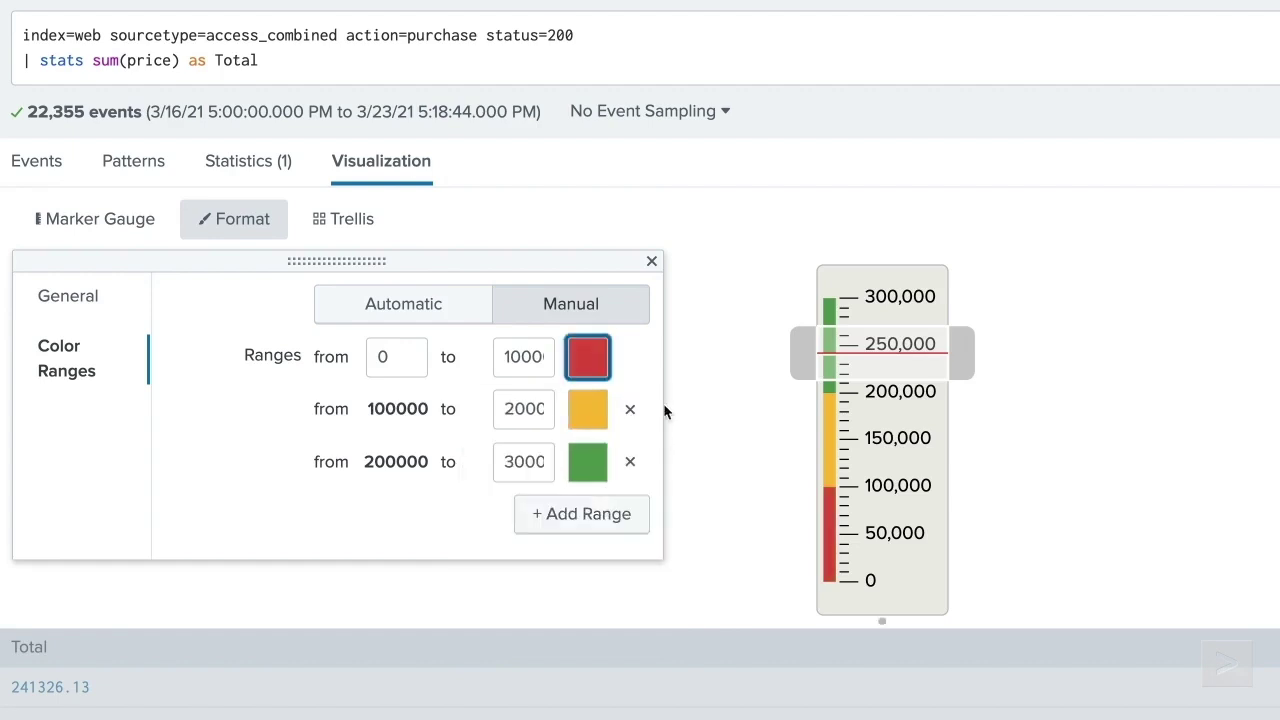
left_click(651, 264)
- Preview the banded total as radial and filler gauges, ending on a marker gauge
left_click(137, 230)
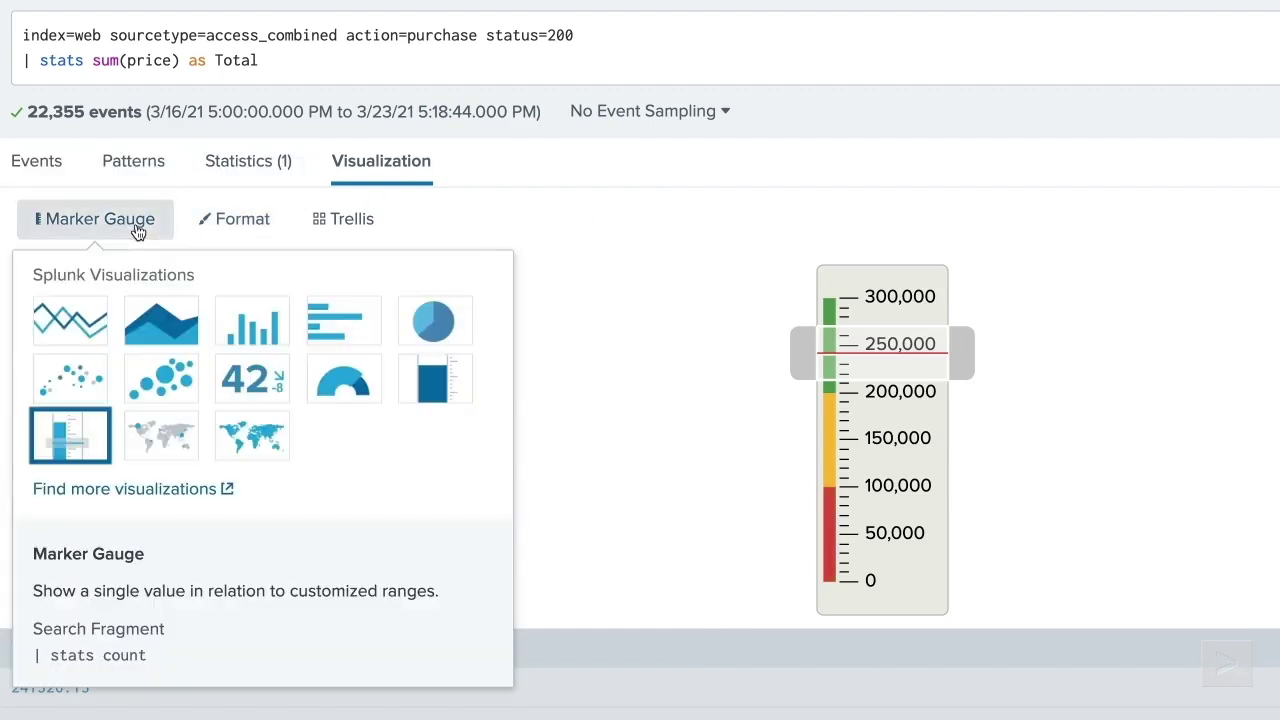
left_click(313, 377)
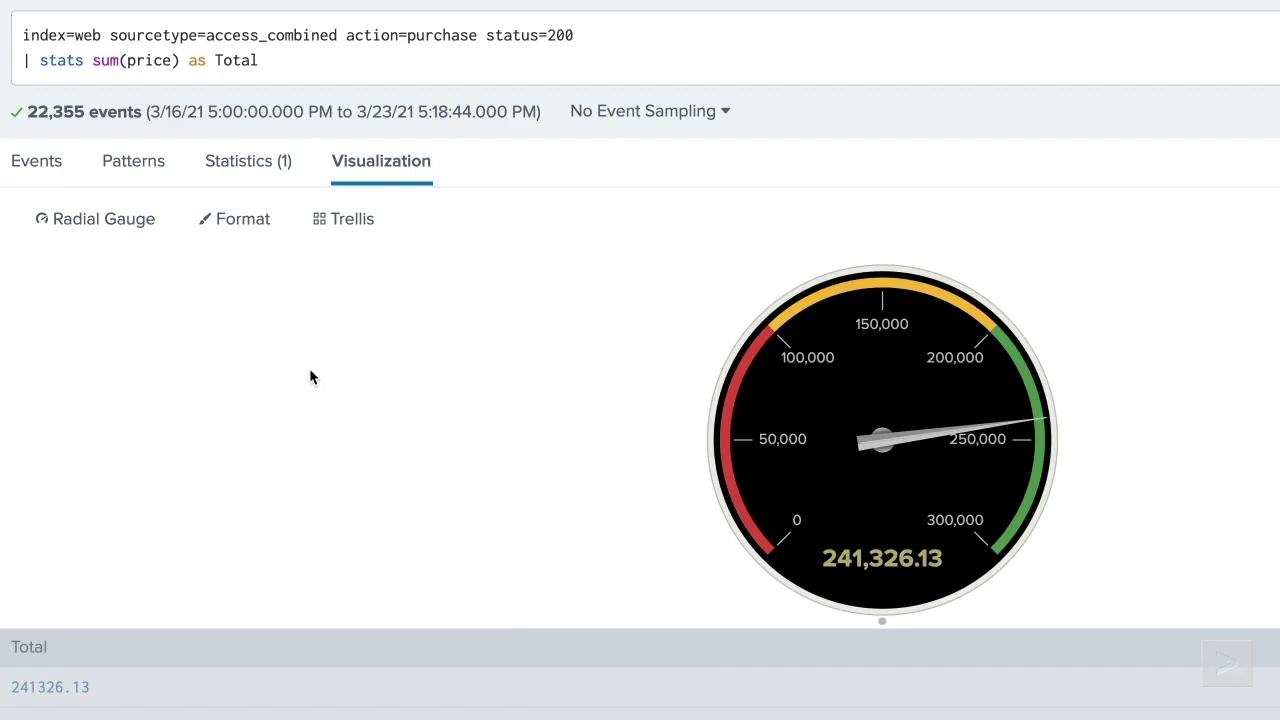
left_click(134, 225)
left_click(412, 383)
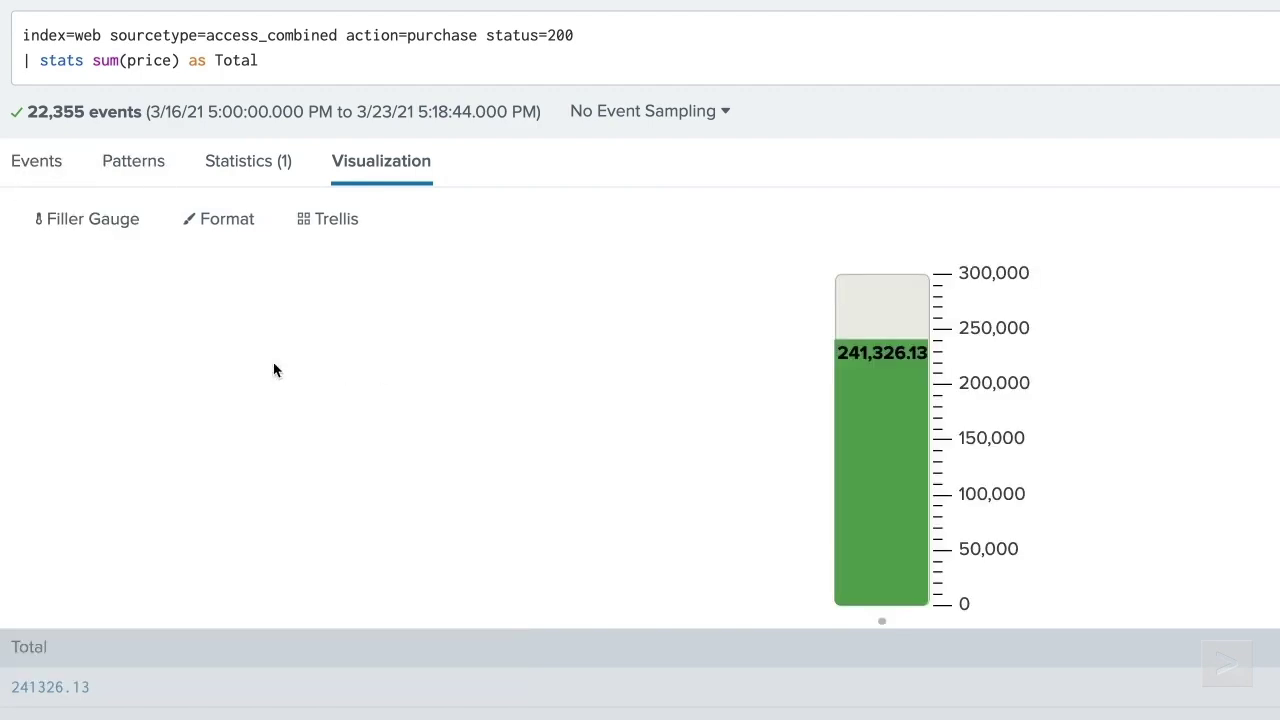
left_click(93, 219)
left_click(83, 446)
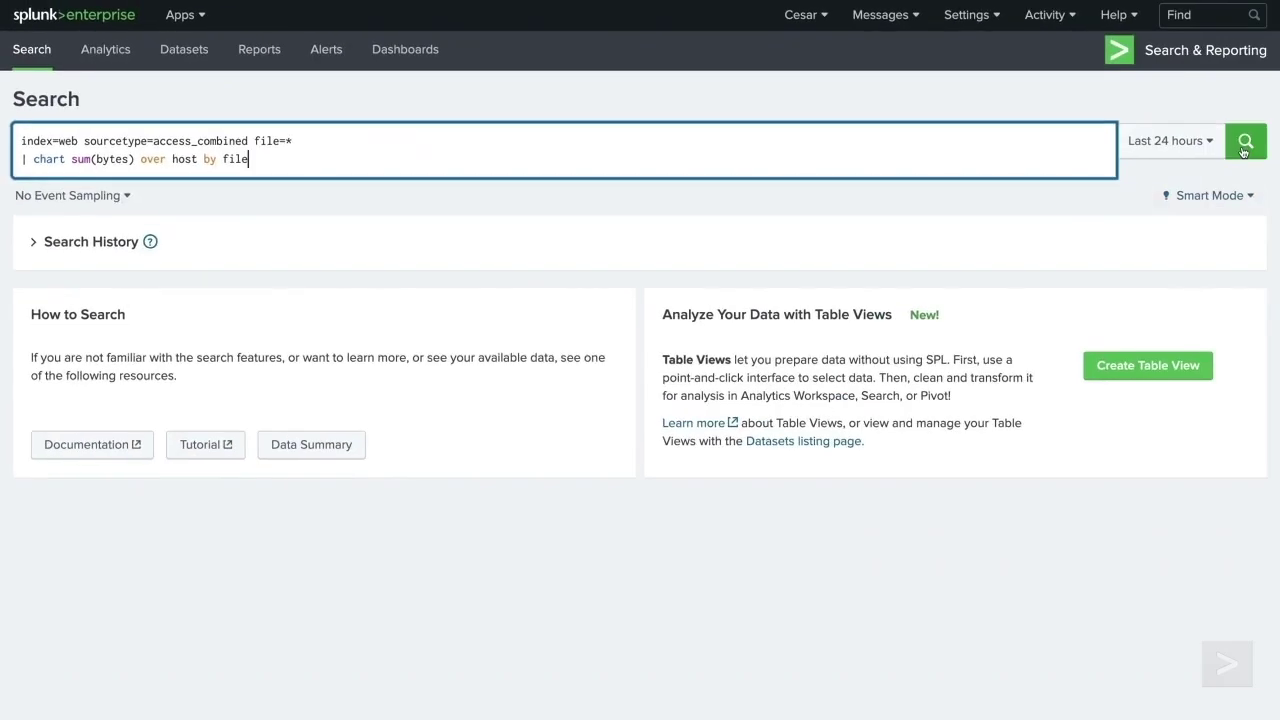
- Run the chart sum(bytes) over host by file search and turn off Wrap Results
left_click(1245, 142)
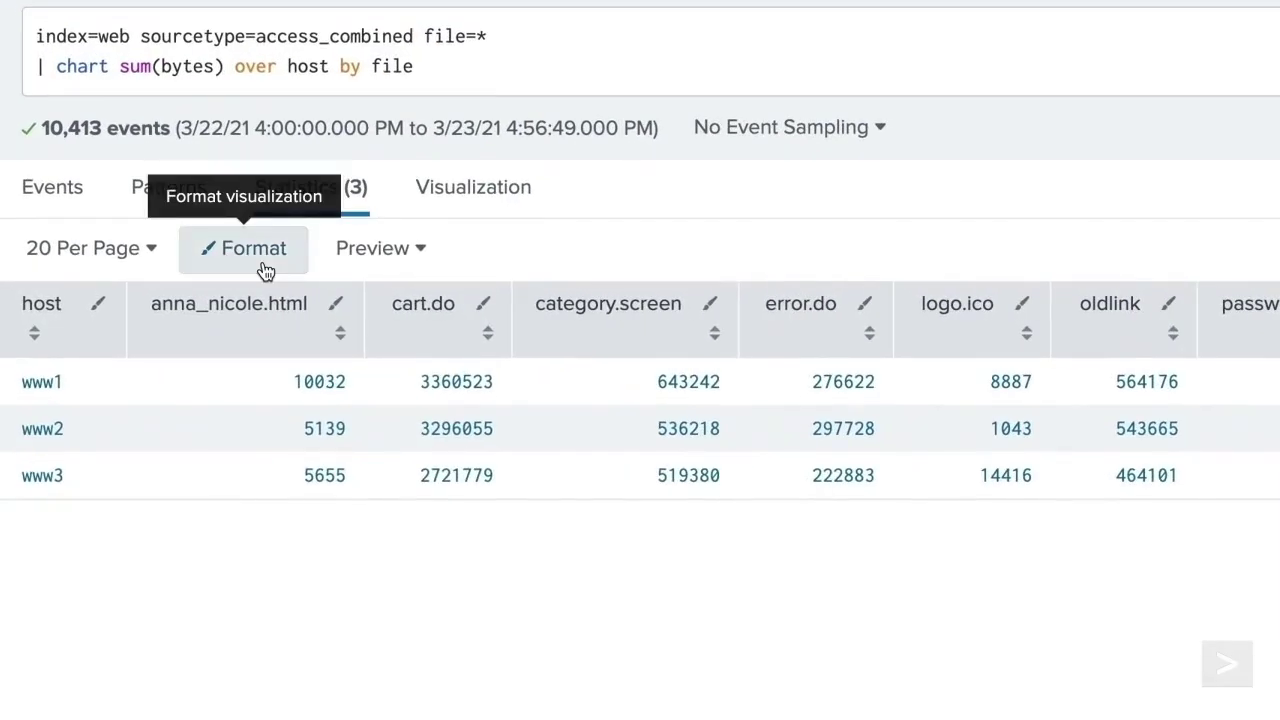
left_click(155, 274)
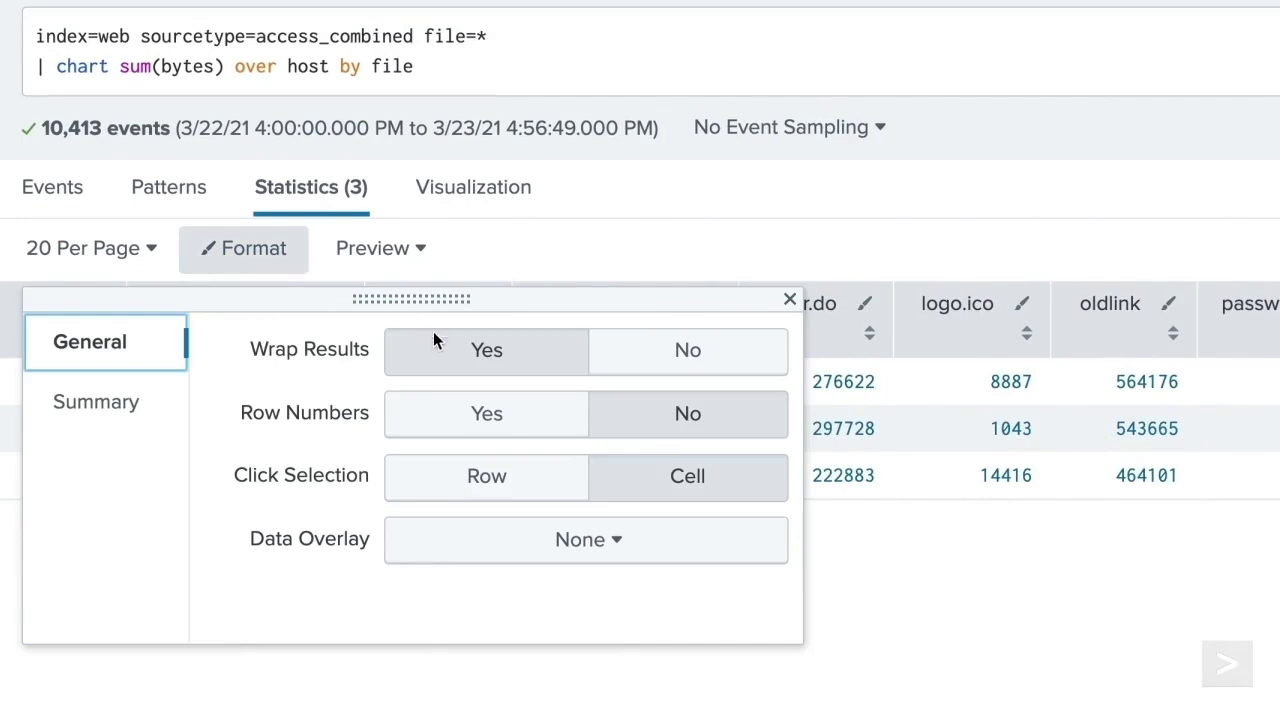
left_click(643, 365)
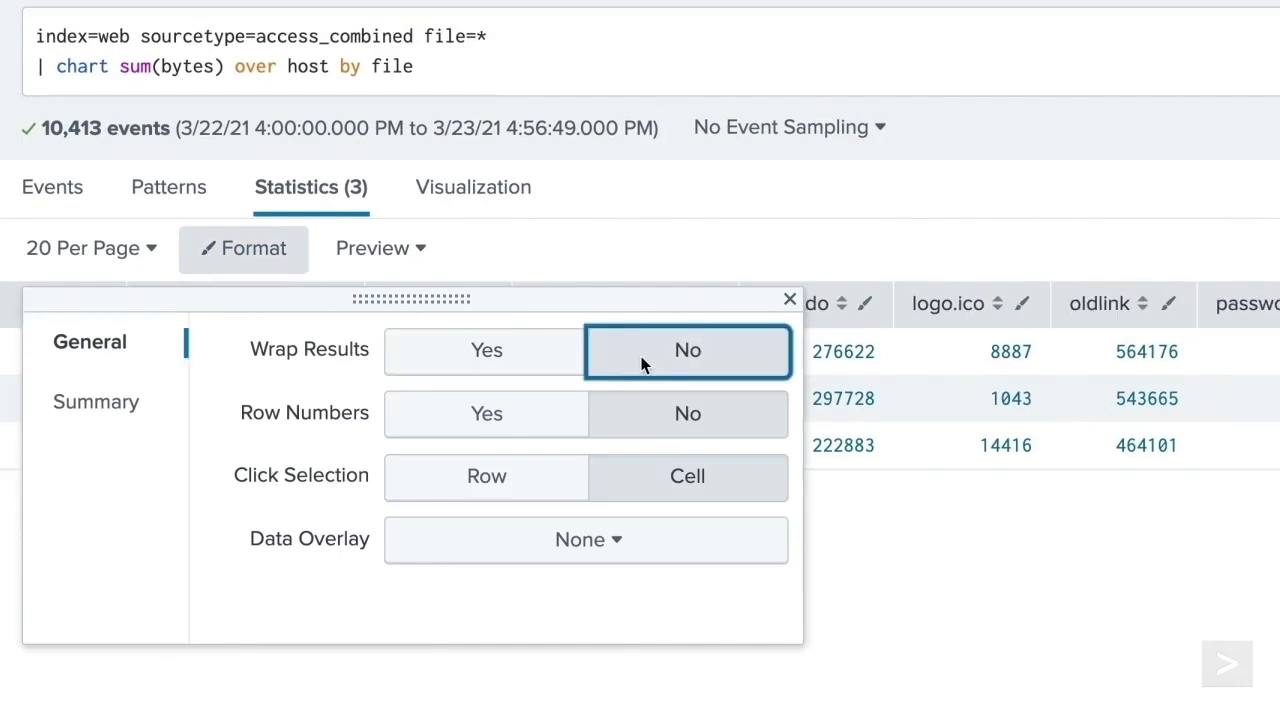
left_click(791, 300)
- Try row numbers and row click selection, then restore cell selection, no row numbers, wrapping
left_click(250, 248)
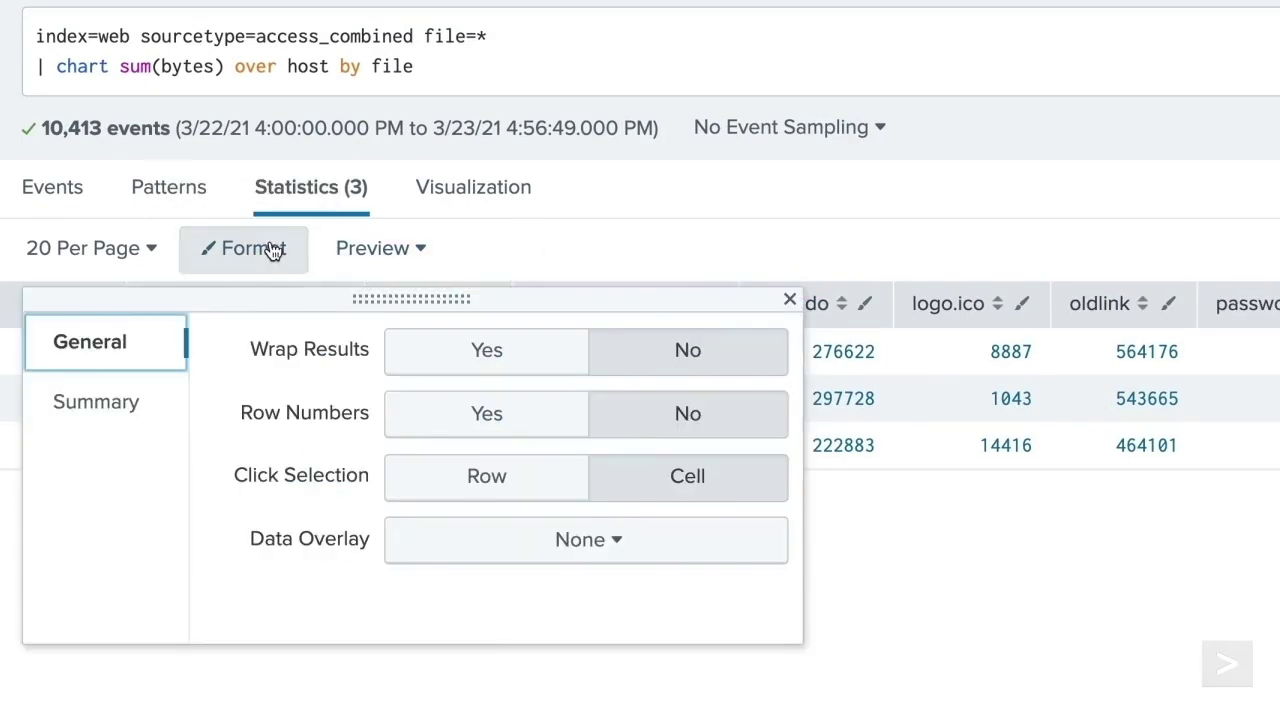
left_click(471, 332)
left_click(789, 298)
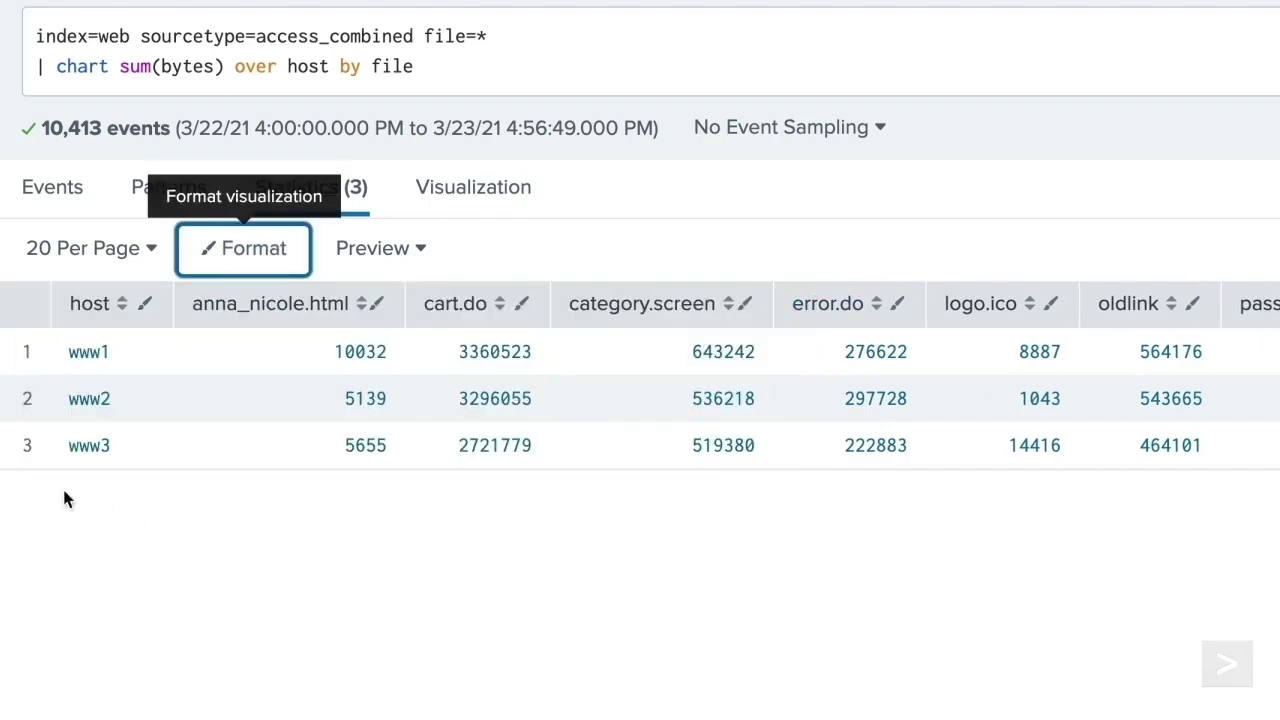
left_click(236, 250)
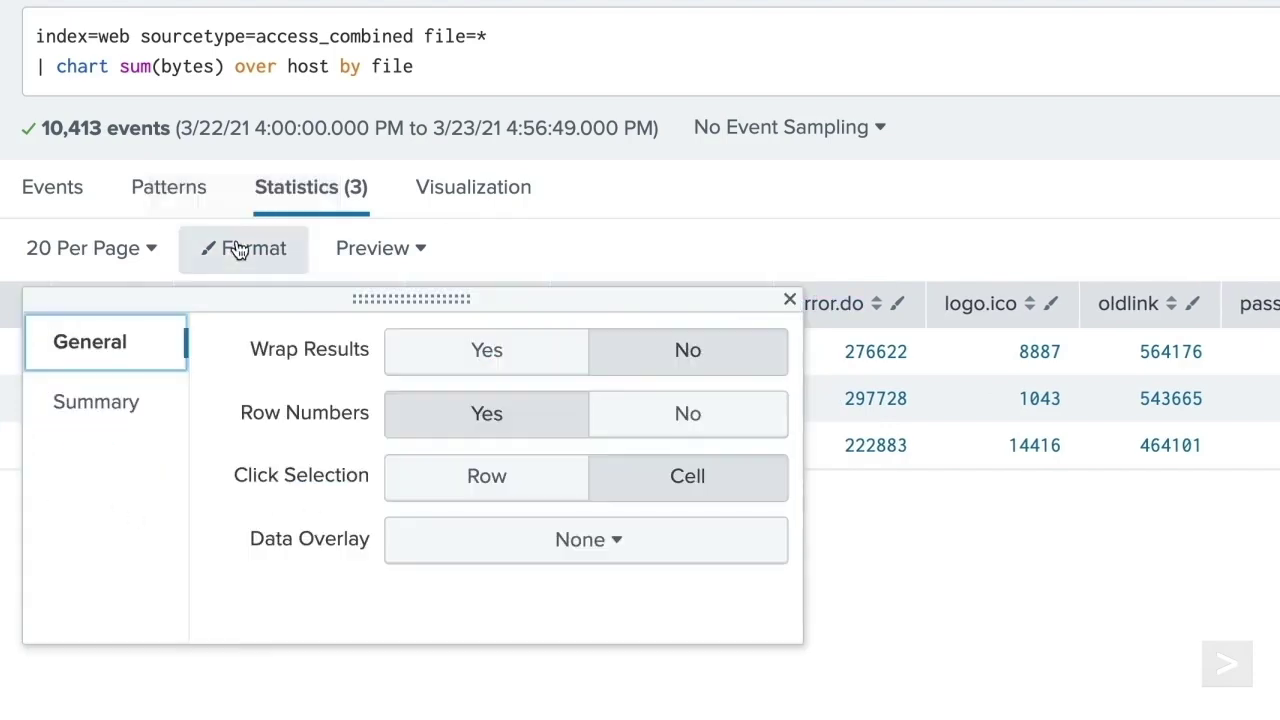
left_click(533, 478)
left_click(789, 298)
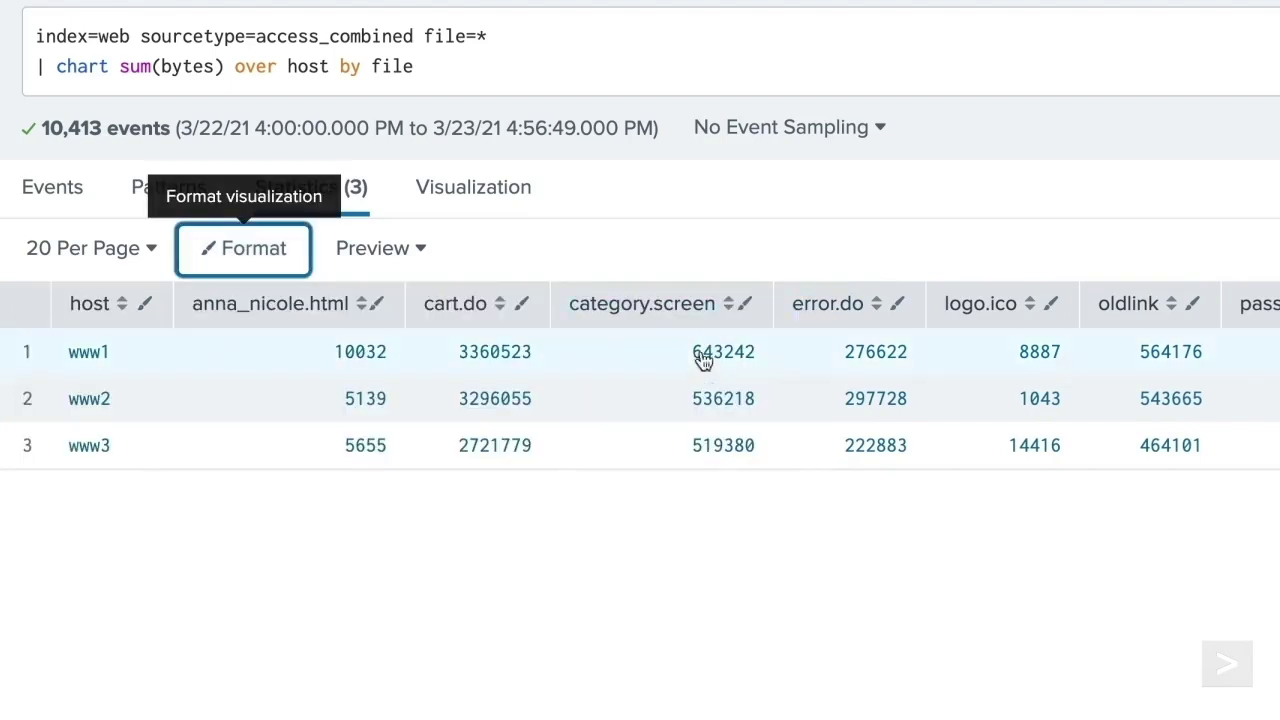
left_click(277, 262)
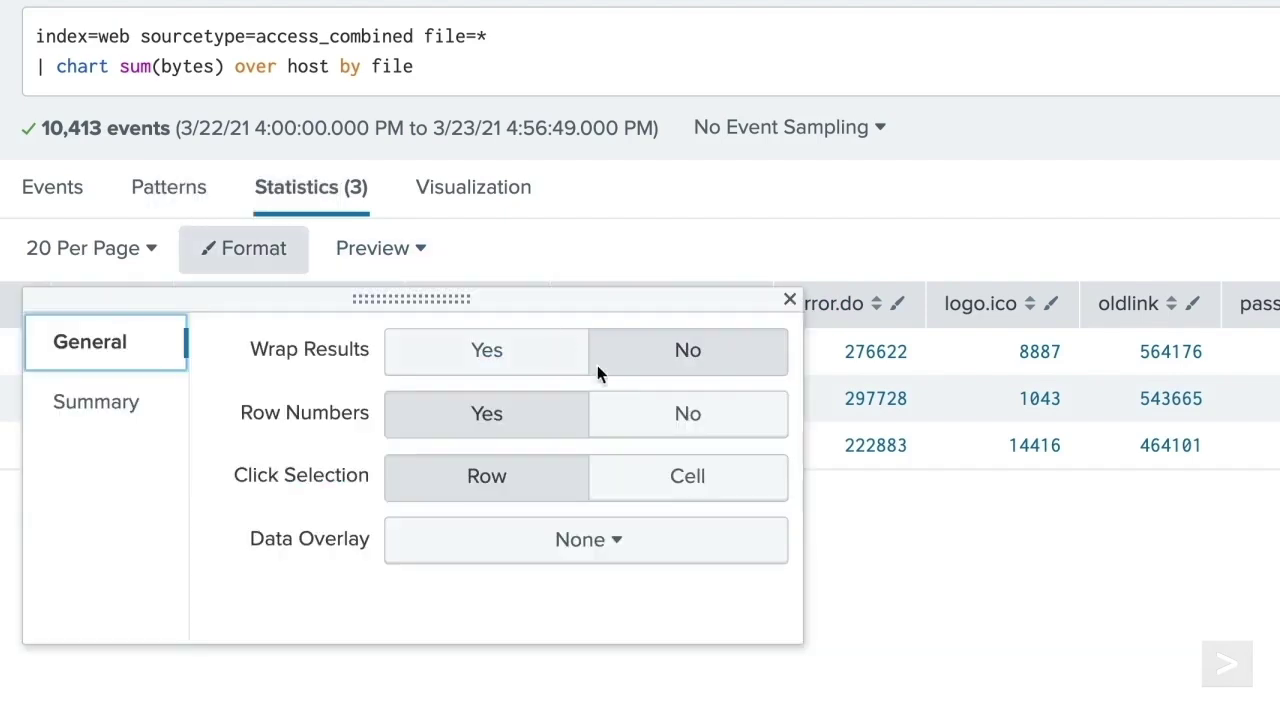
left_click(629, 484)
left_click(674, 414)
left_click(558, 362)
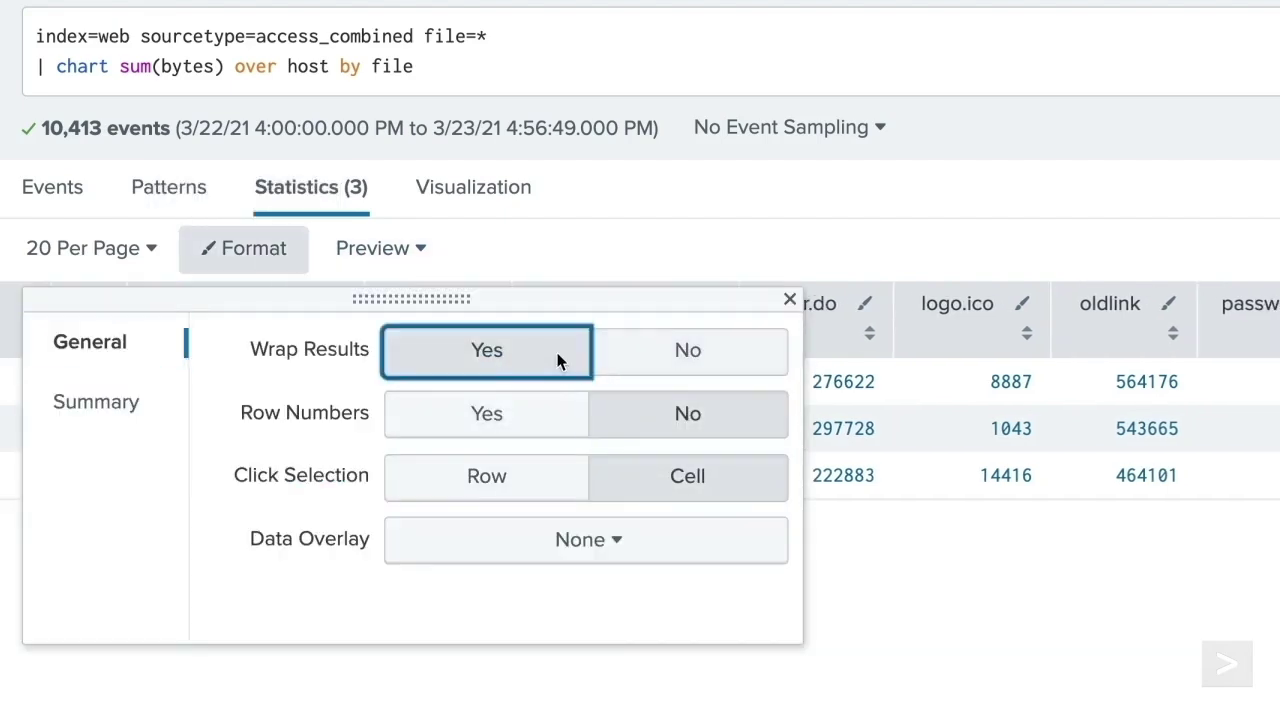
- Try Heat map and then High and low values as the table's data overlay
left_click(569, 546)
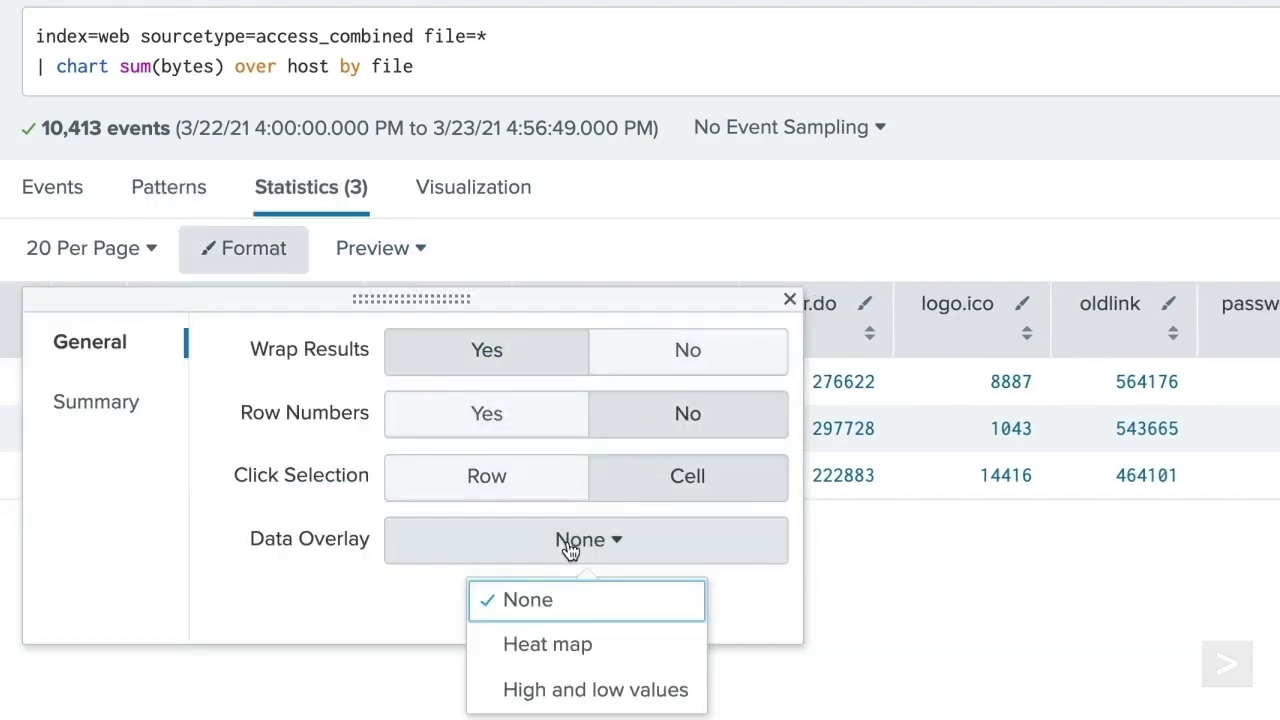
left_click(633, 650)
left_click(790, 299)
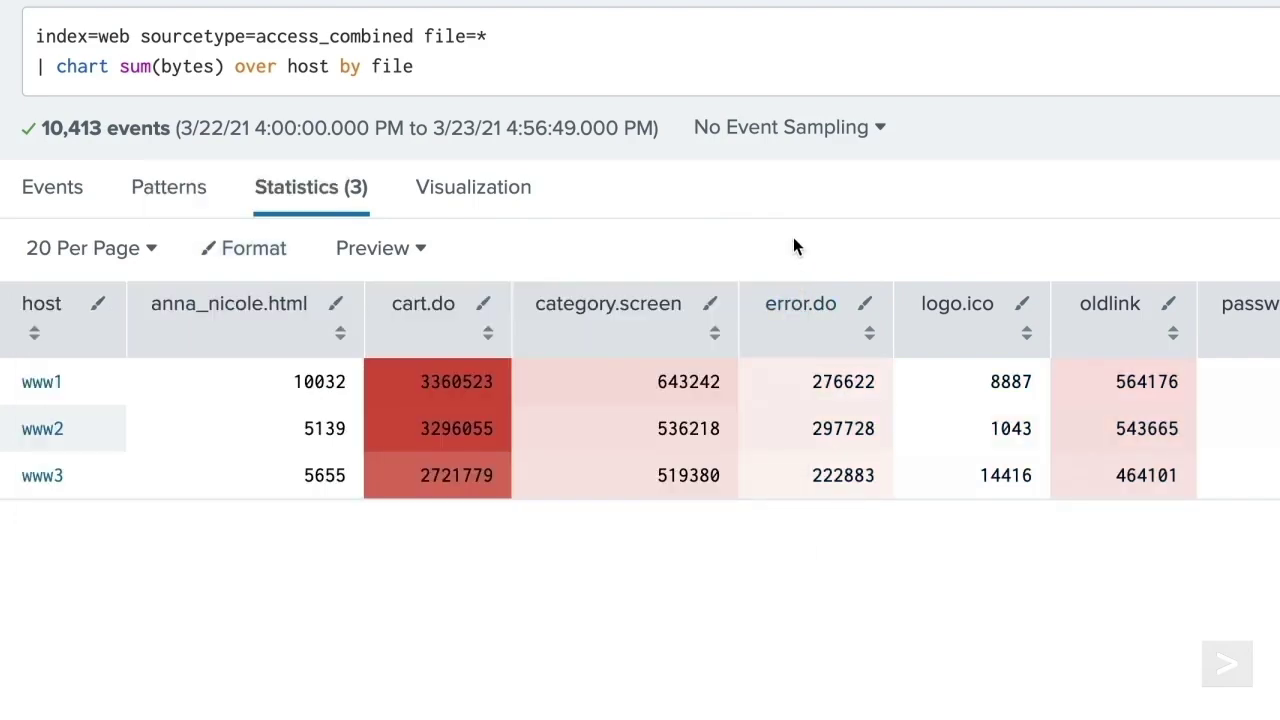
left_click(240, 258)
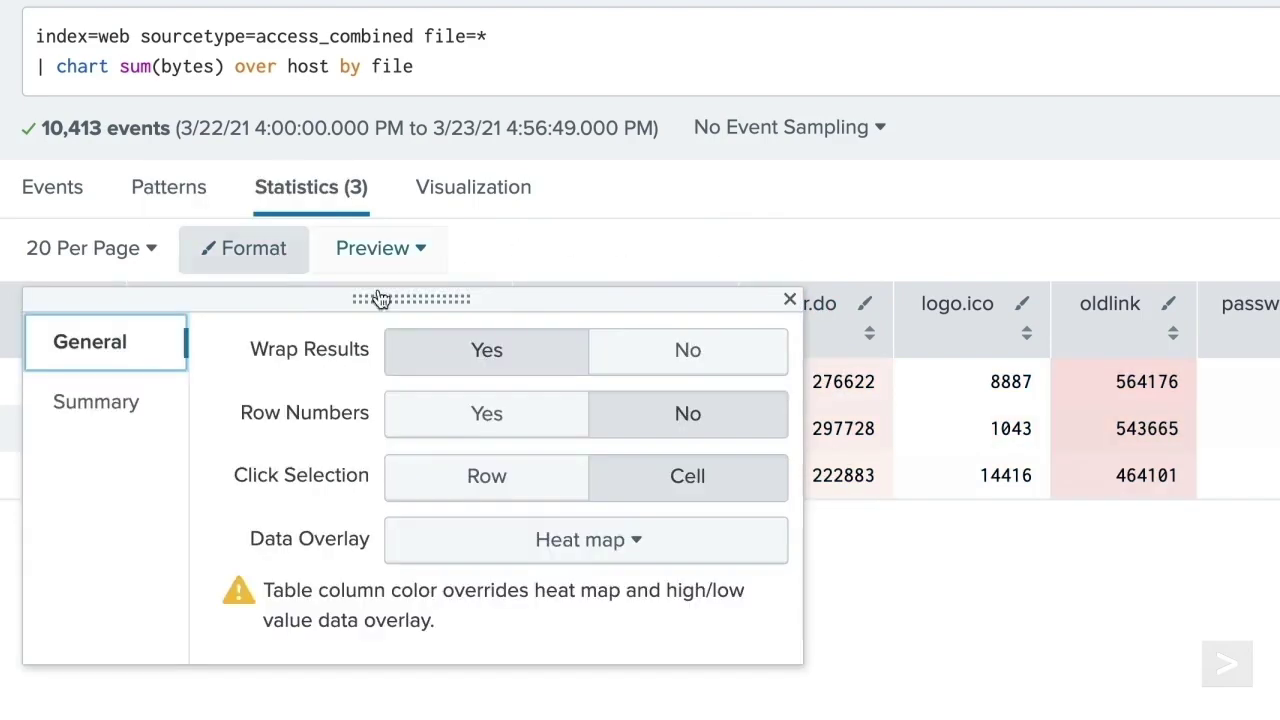
left_click(480, 541)
left_click(600, 692)
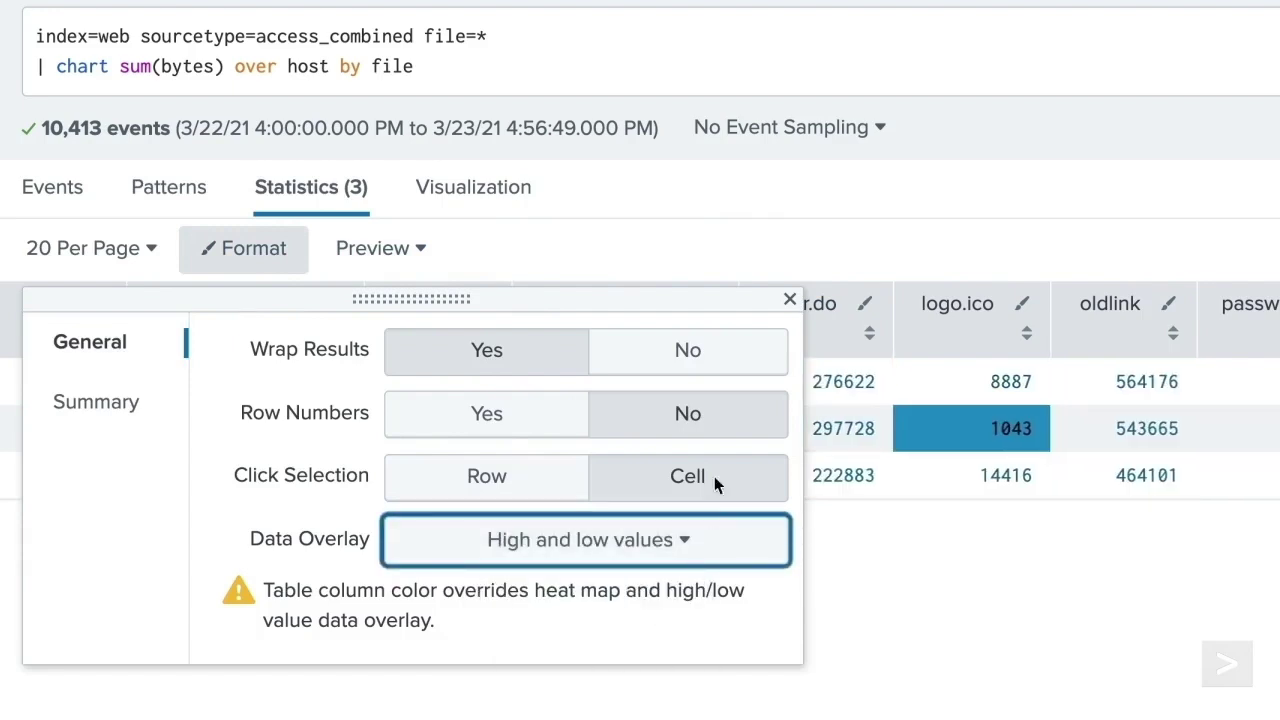
left_click(790, 299)
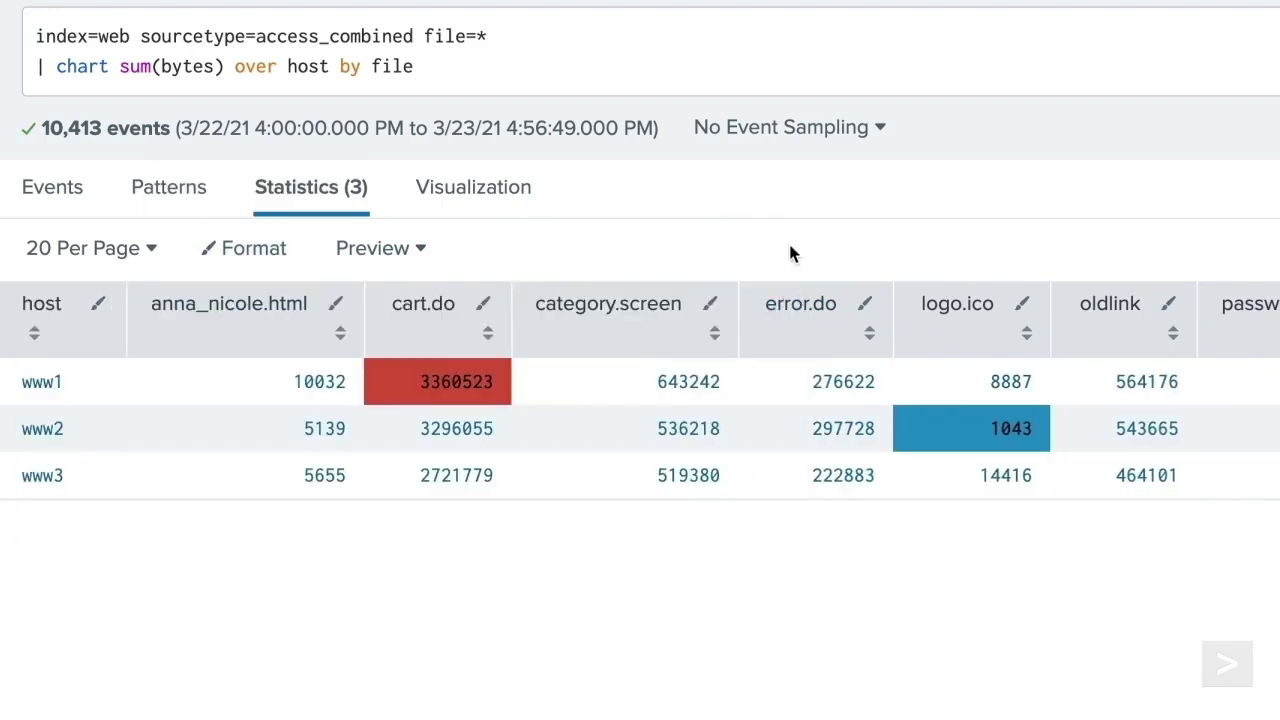
- Set the table's Data Overlay to None and bring up the Summary options
left_click(222, 258)
left_click(540, 538)
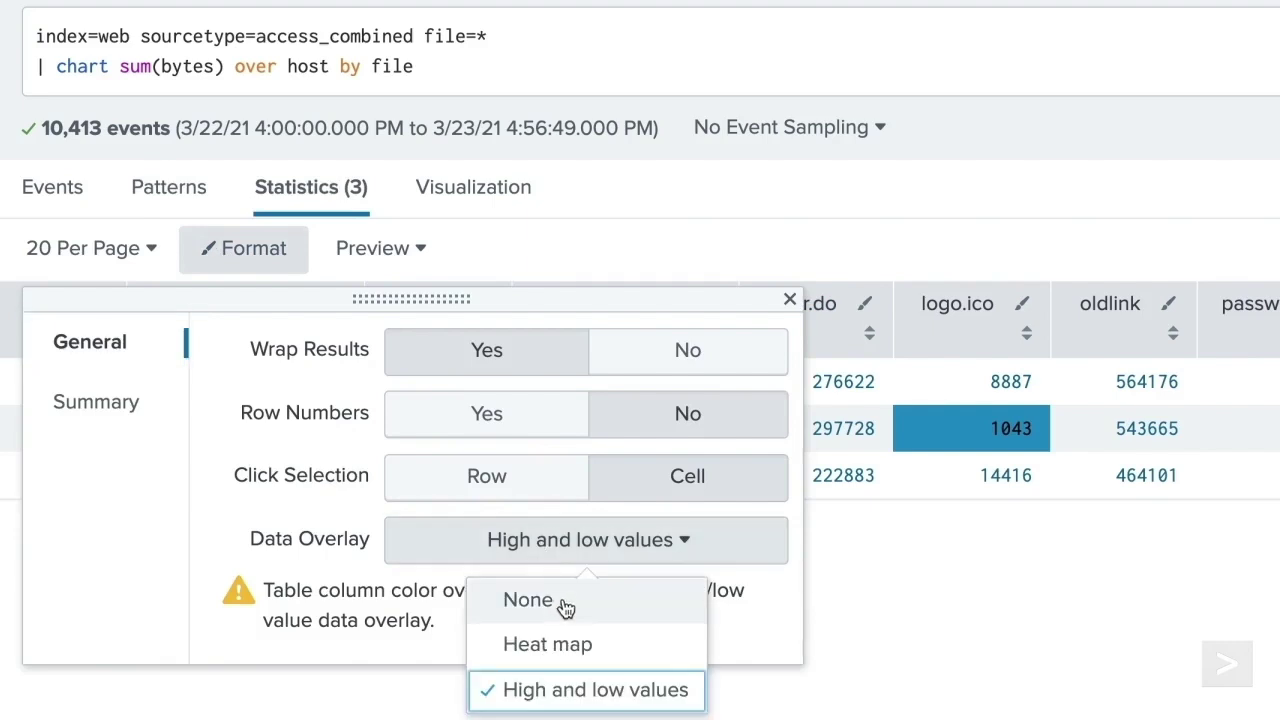
left_click(564, 601)
left_click(130, 412)
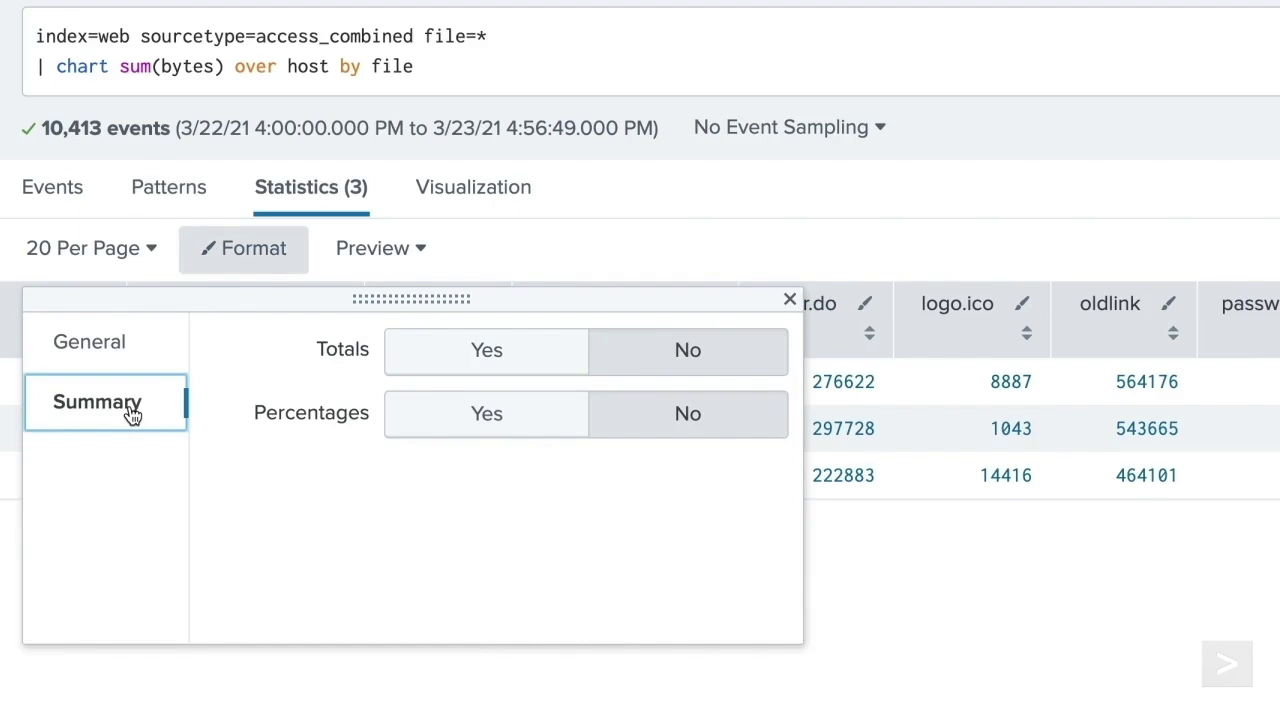
- Set Totals and Percentages to Yes so both rows appear under the byte table
left_click(415, 368)
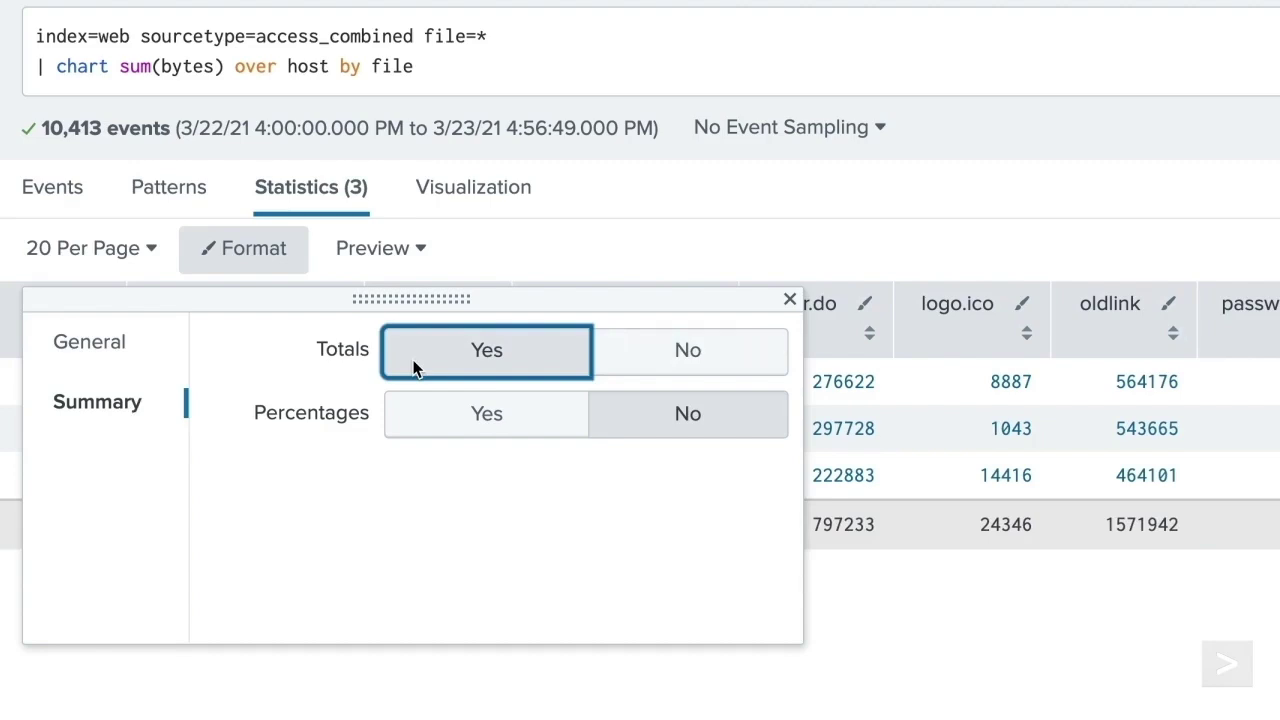
left_click(480, 414)
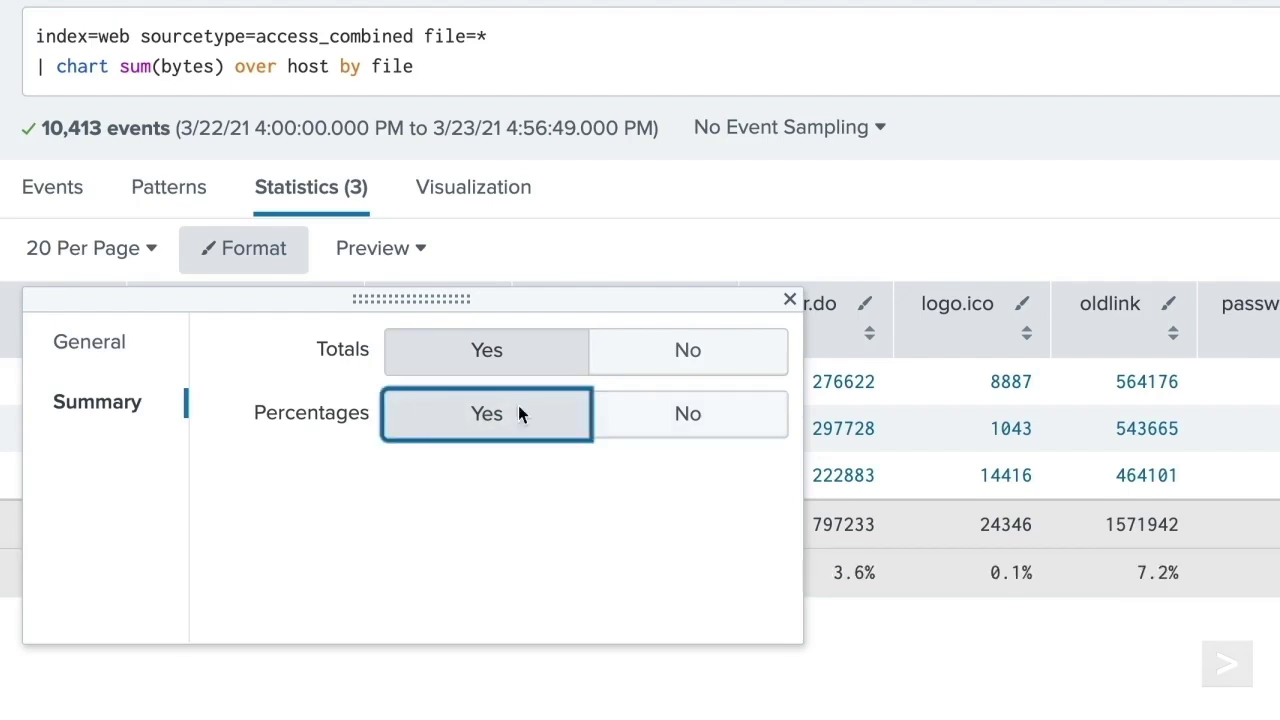
left_click(790, 299)
left_click(790, 270)
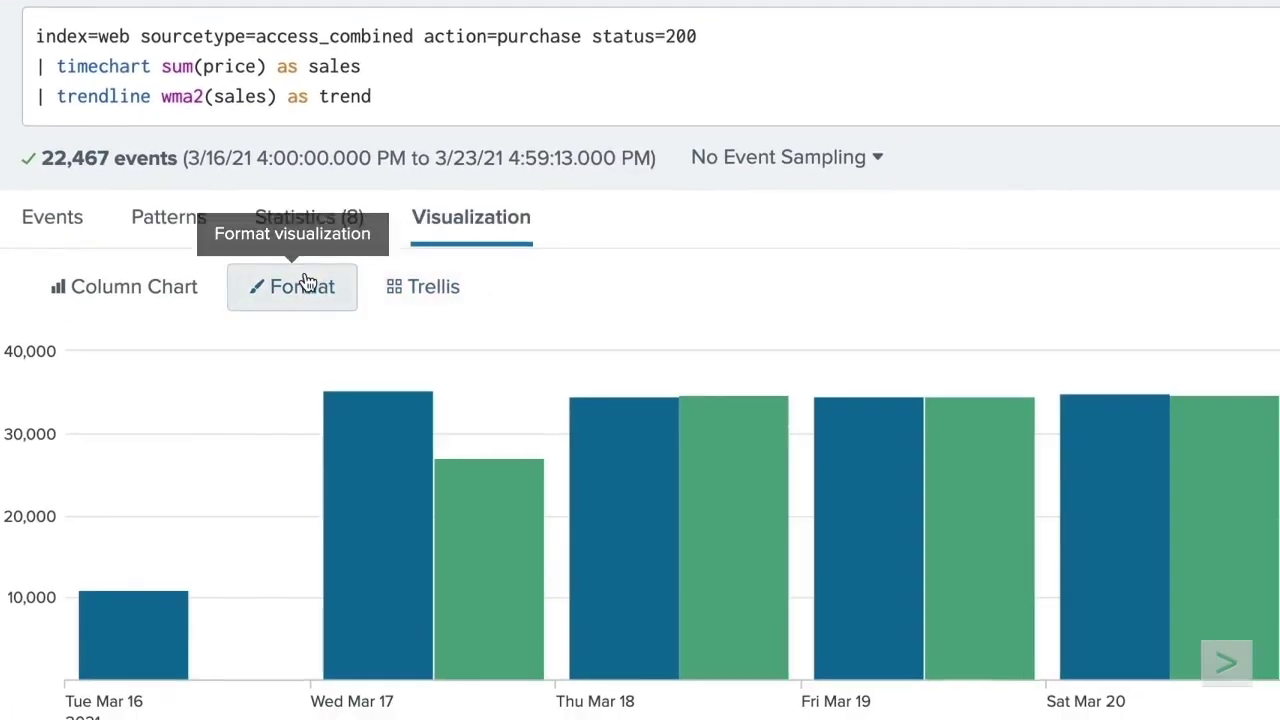
- Overlay the trend field as a line on the sales column chart, then open single-value formatting
left_click(436, 602)
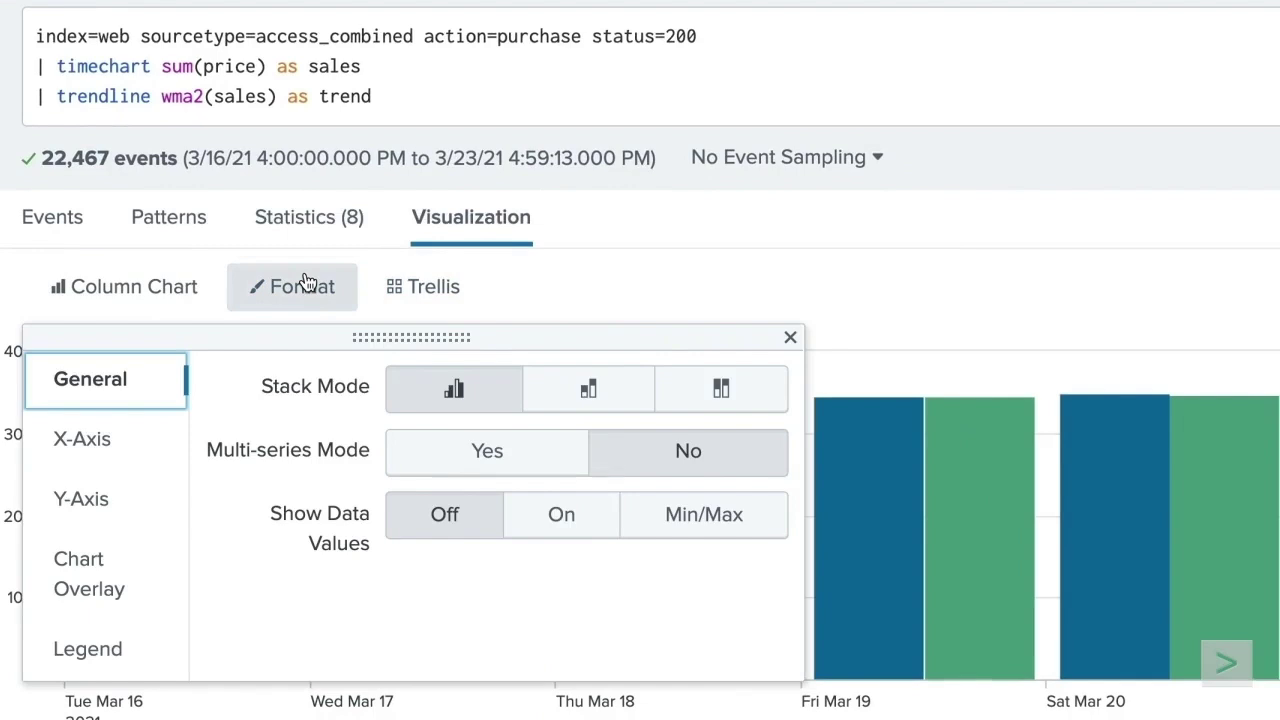
left_click(117, 571)
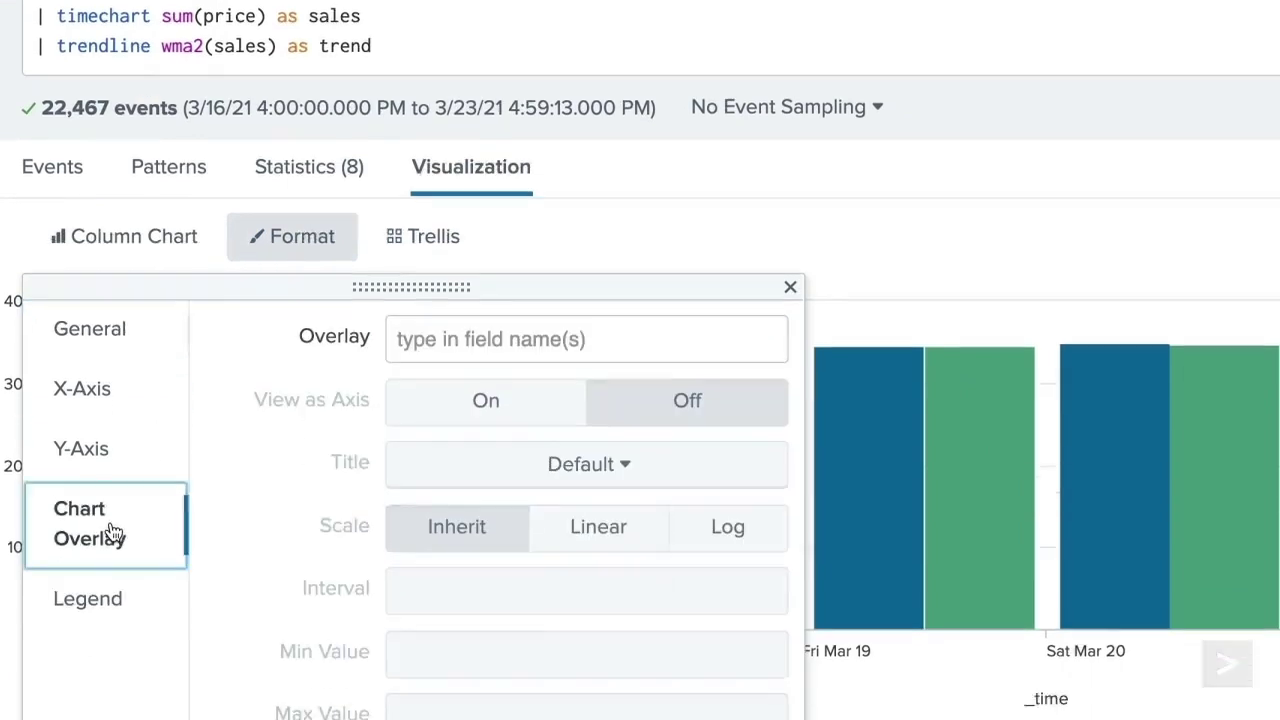
left_click(480, 160)
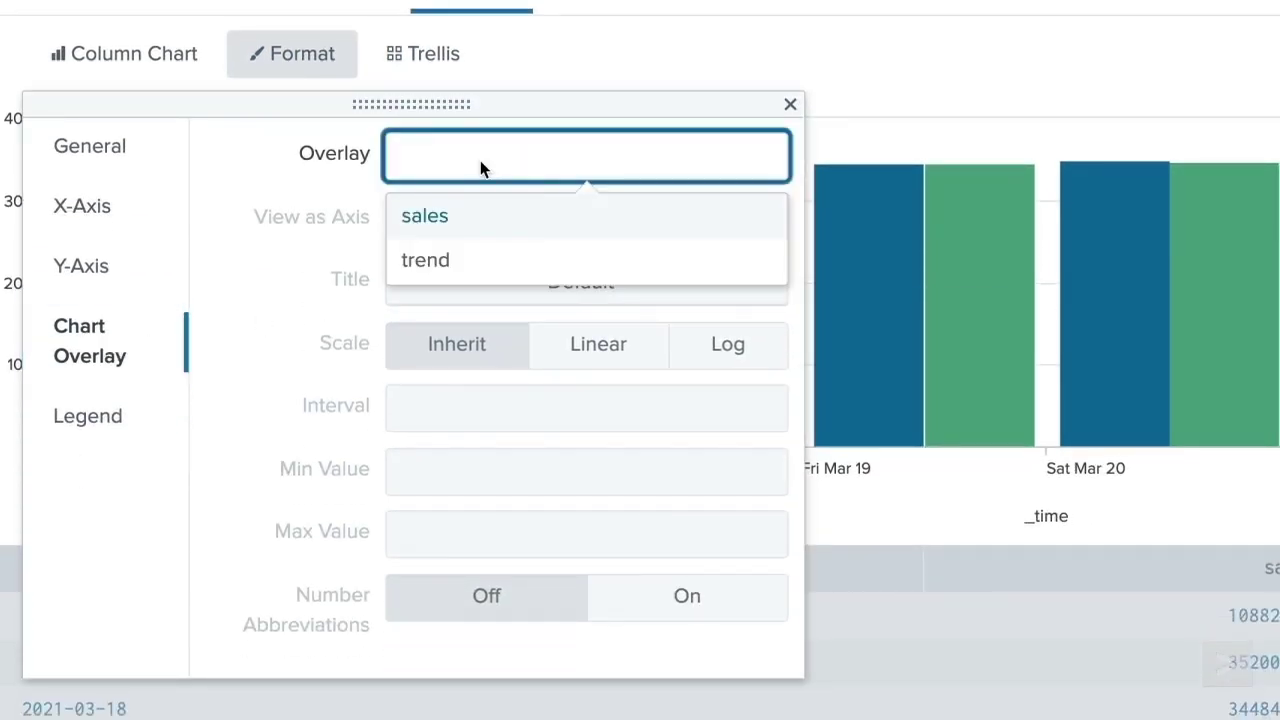
left_click(513, 268)
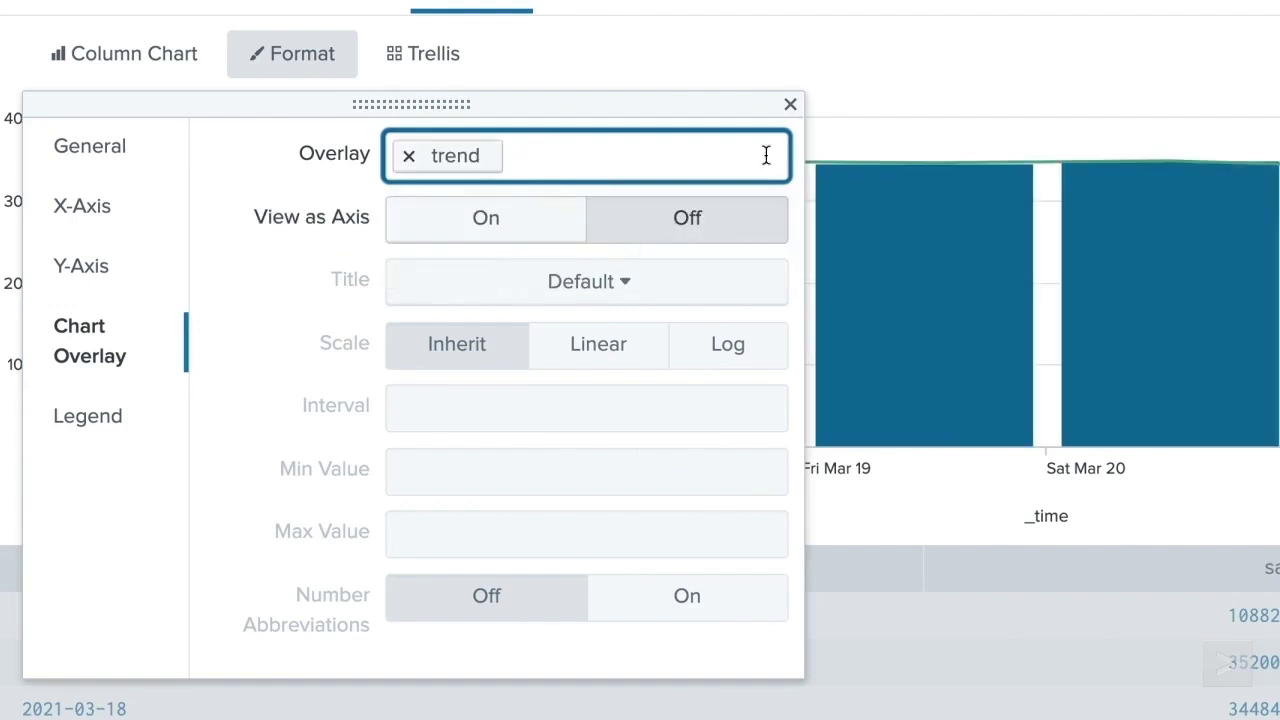
left_click(790, 105)
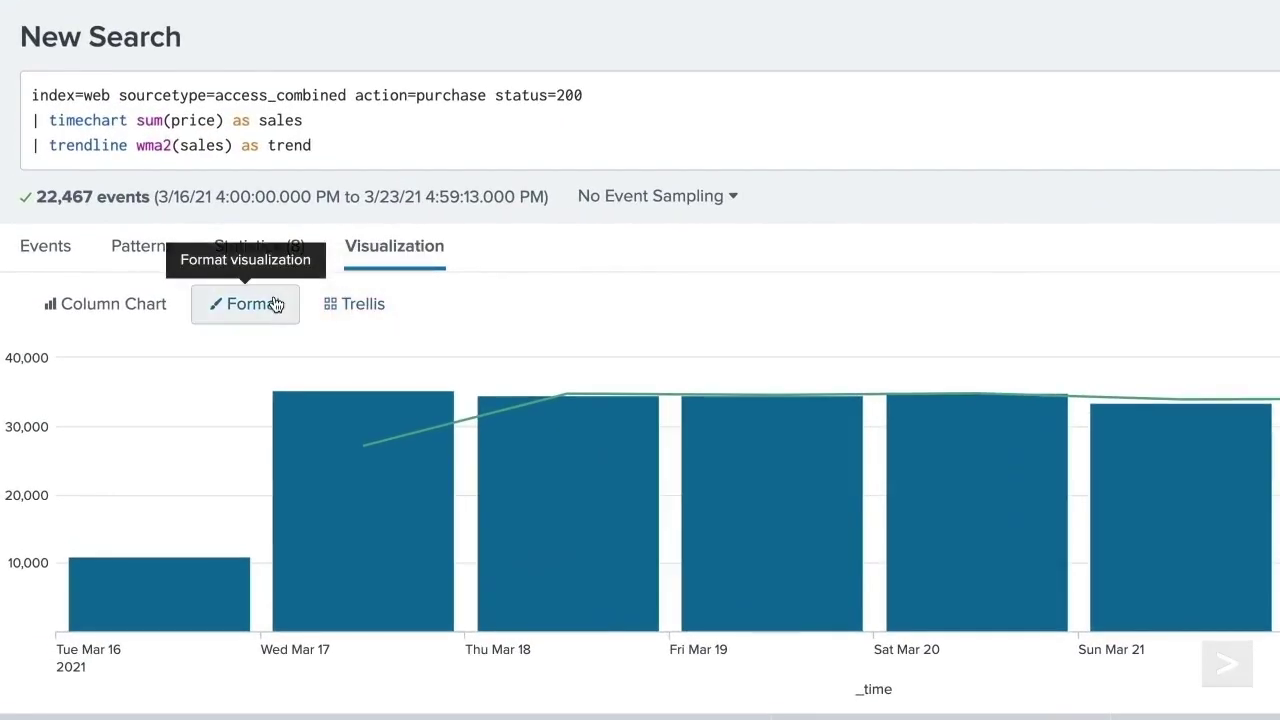
left_click(197, 291)
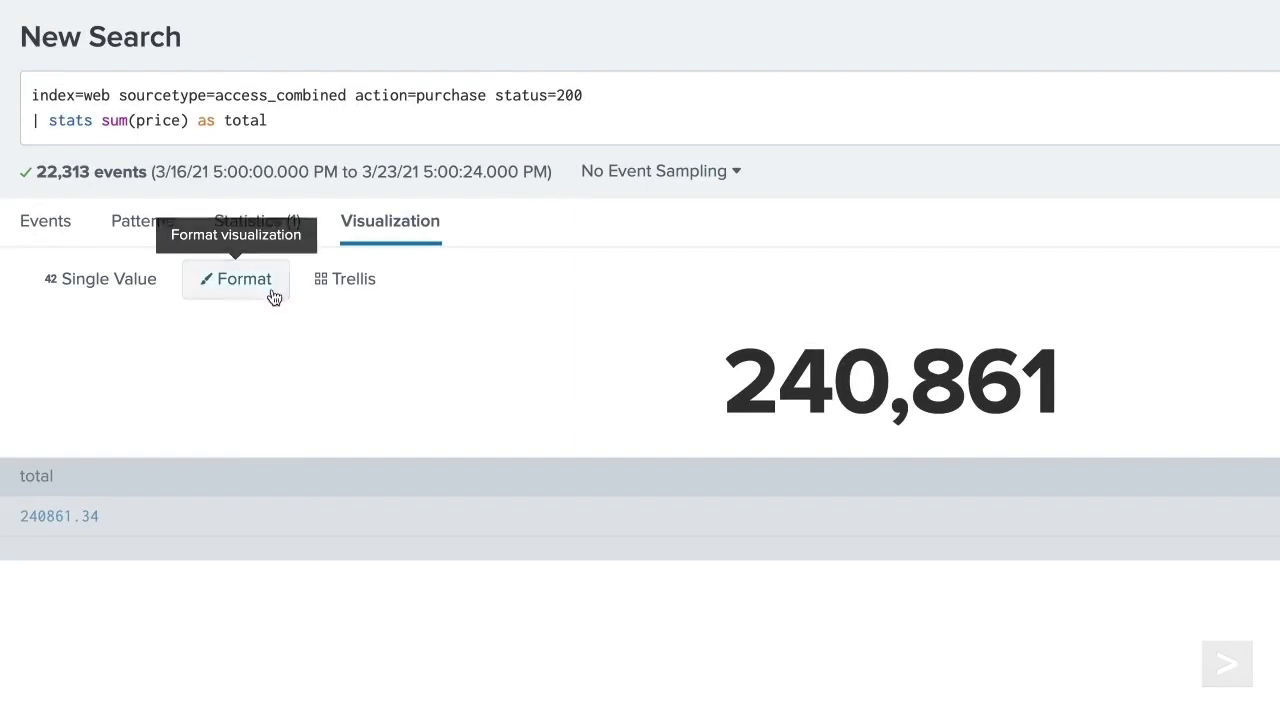
left_click(254, 296)
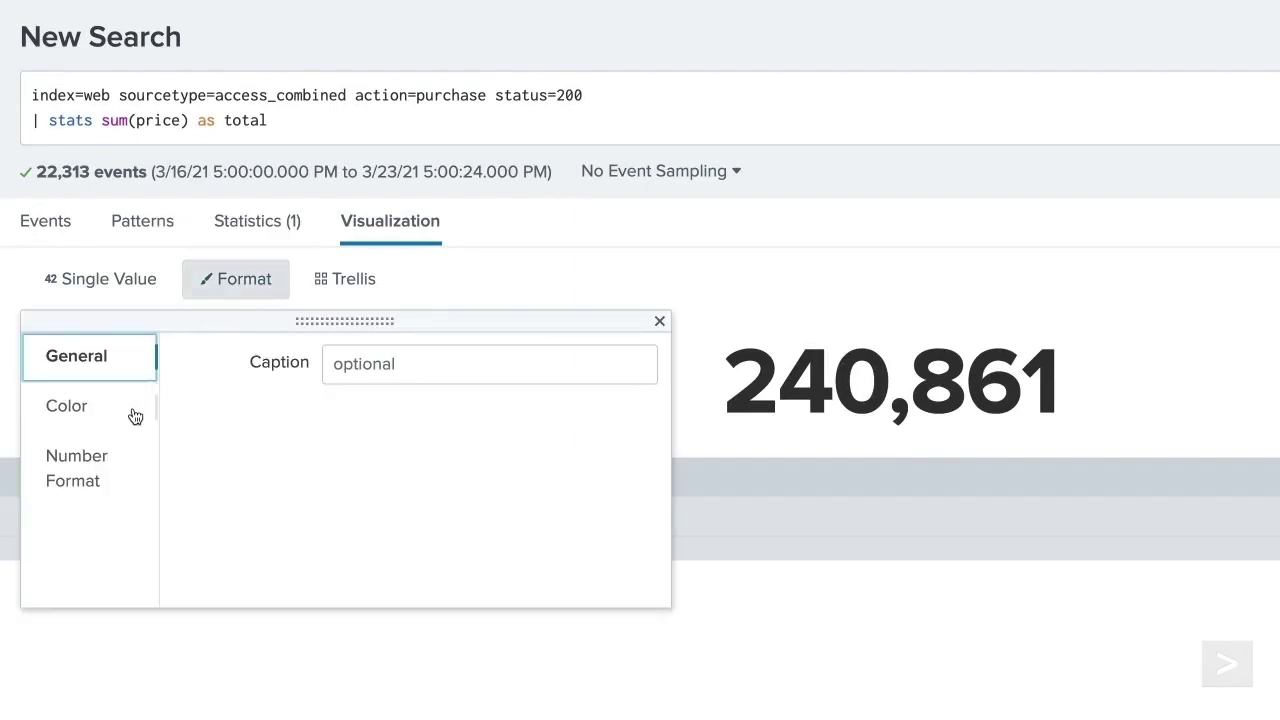